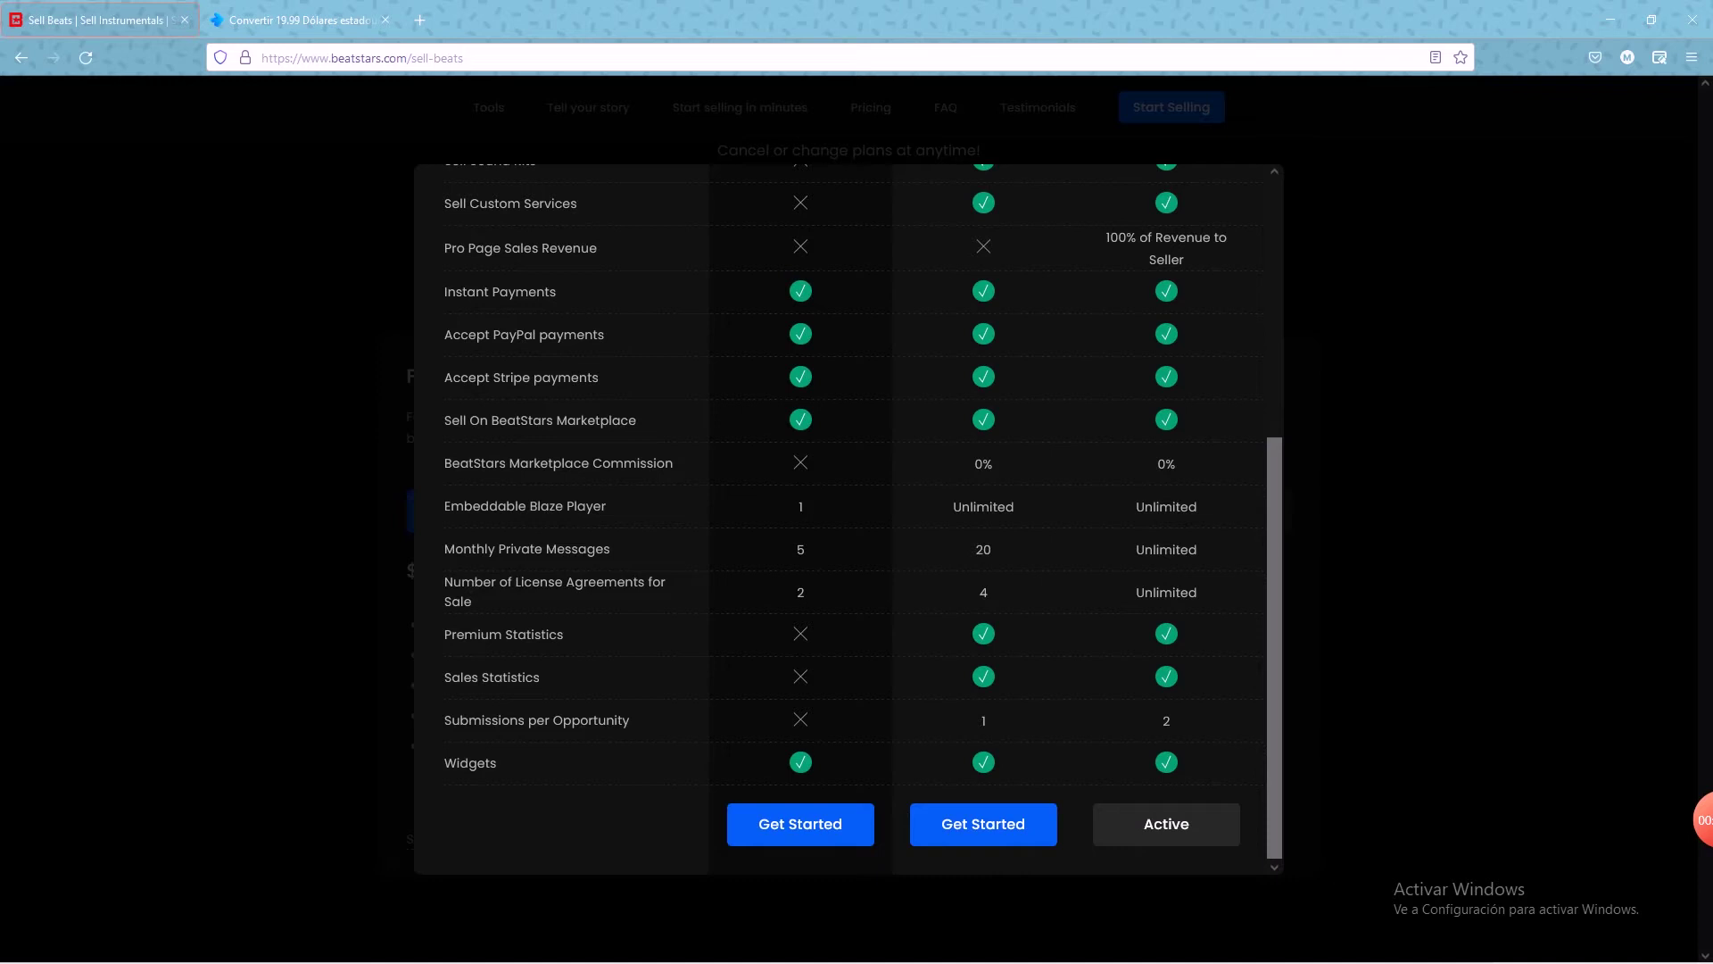
Step: Review the plan comparison table, close it, and show the plan prices for annual payment
{"action": "scroll", "coordinate": [848, 518], "scroll_direction": "up", "scroll_amount": 5}
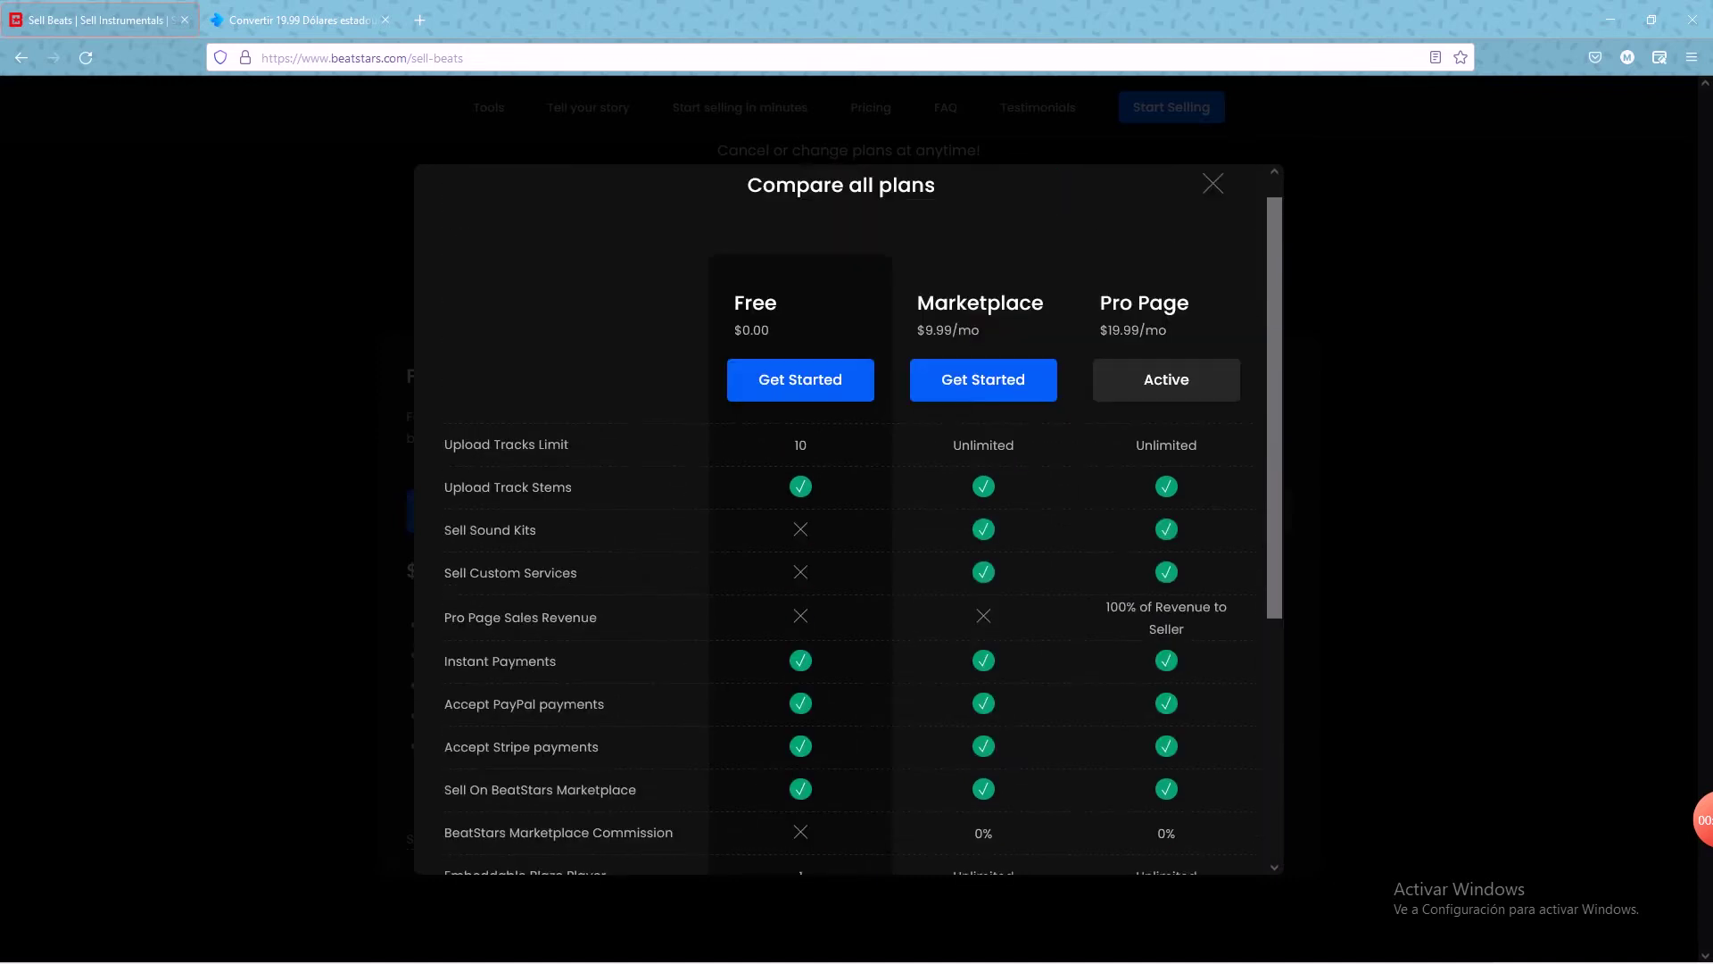
{"action": "key", "text": "Escape"}
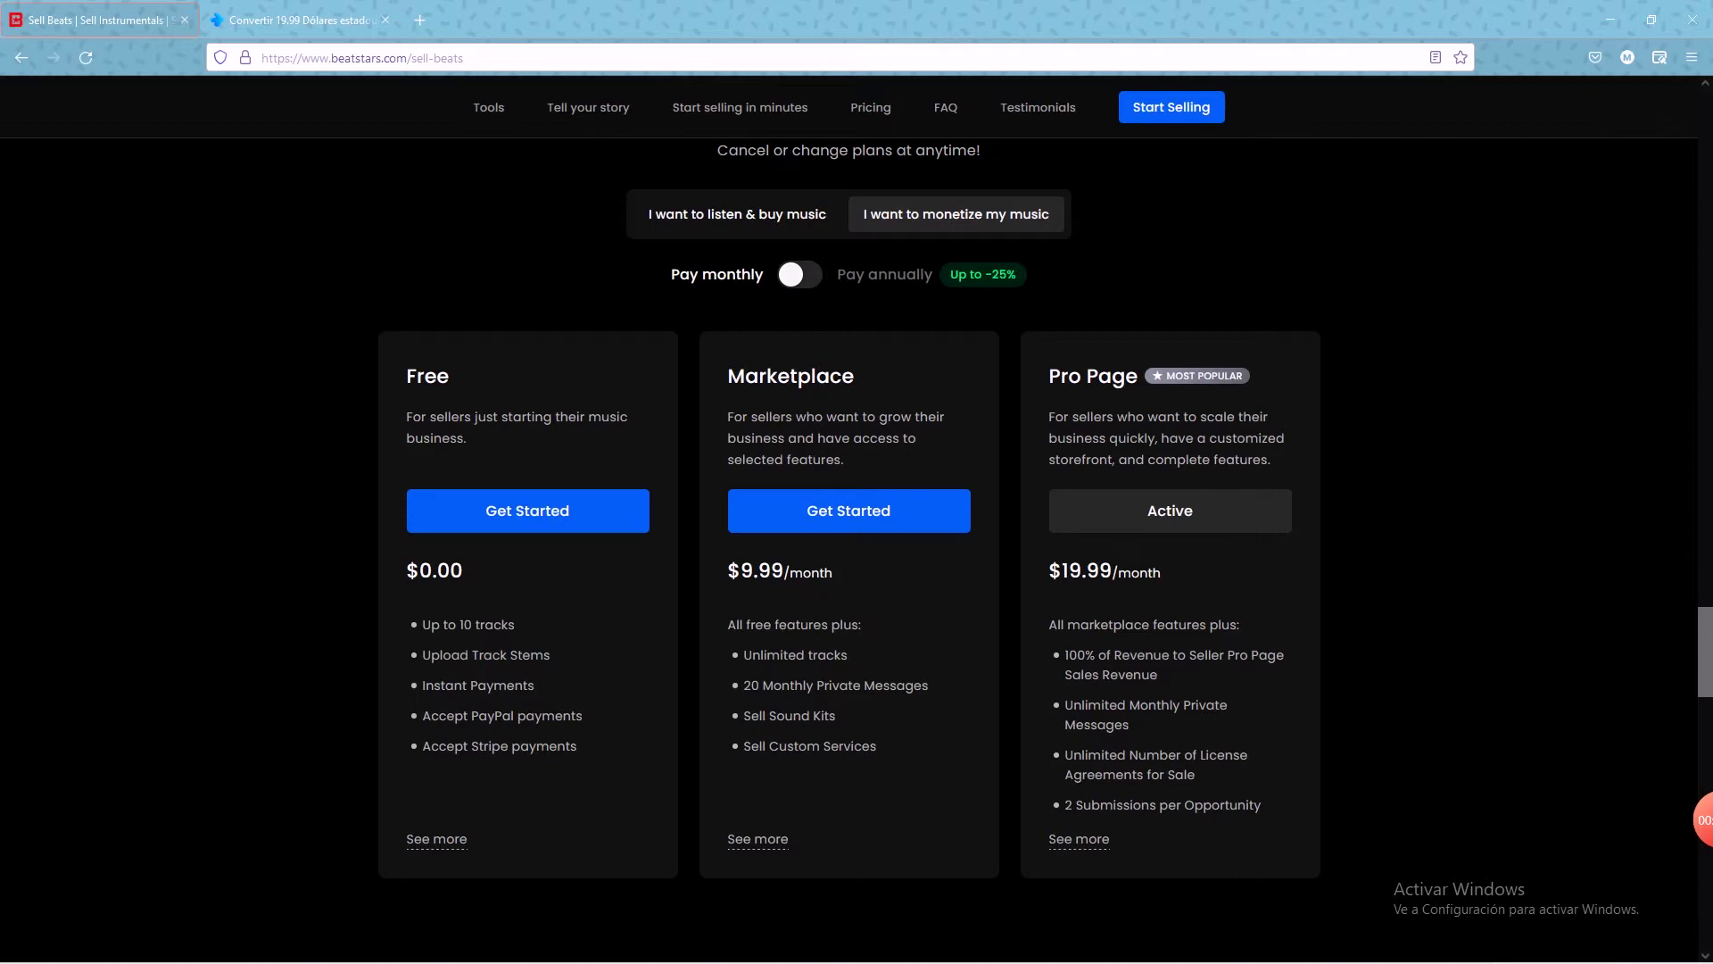
{"action": "left_click", "coordinate": [800, 274]}
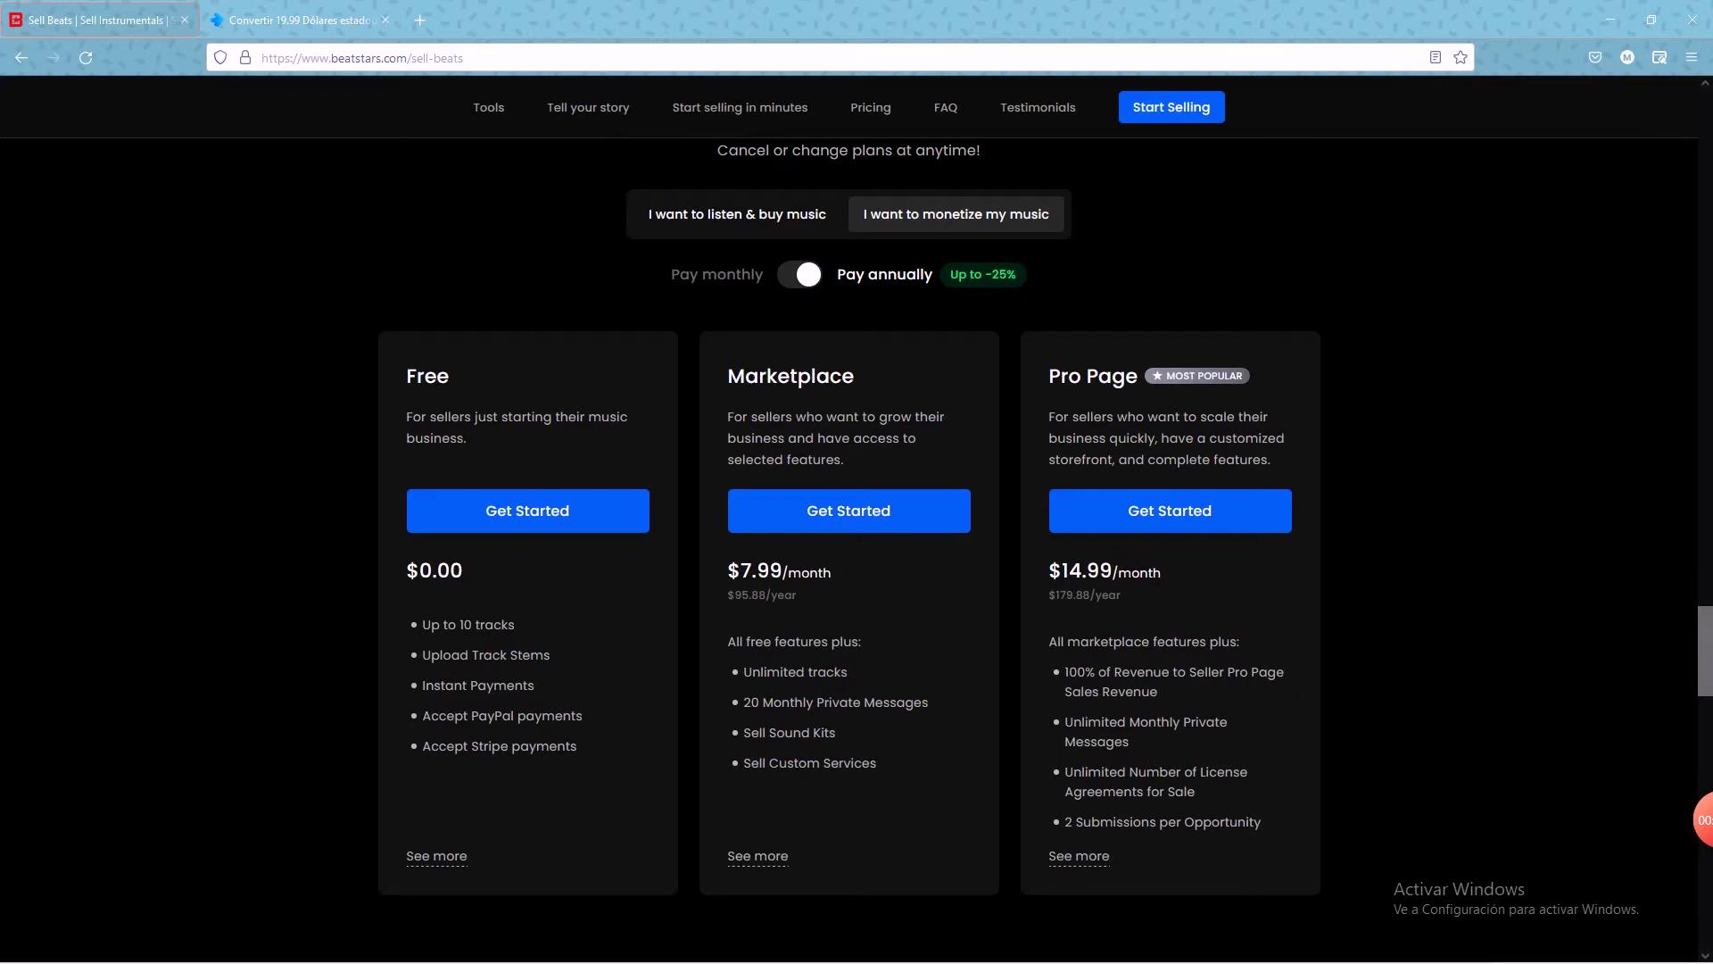
Step: Go to the account's media section and open the new track in the Track Metadata Editor
{"action": "scroll", "coordinate": [856, 547], "scroll_direction": "up", "scroll_amount": 2}
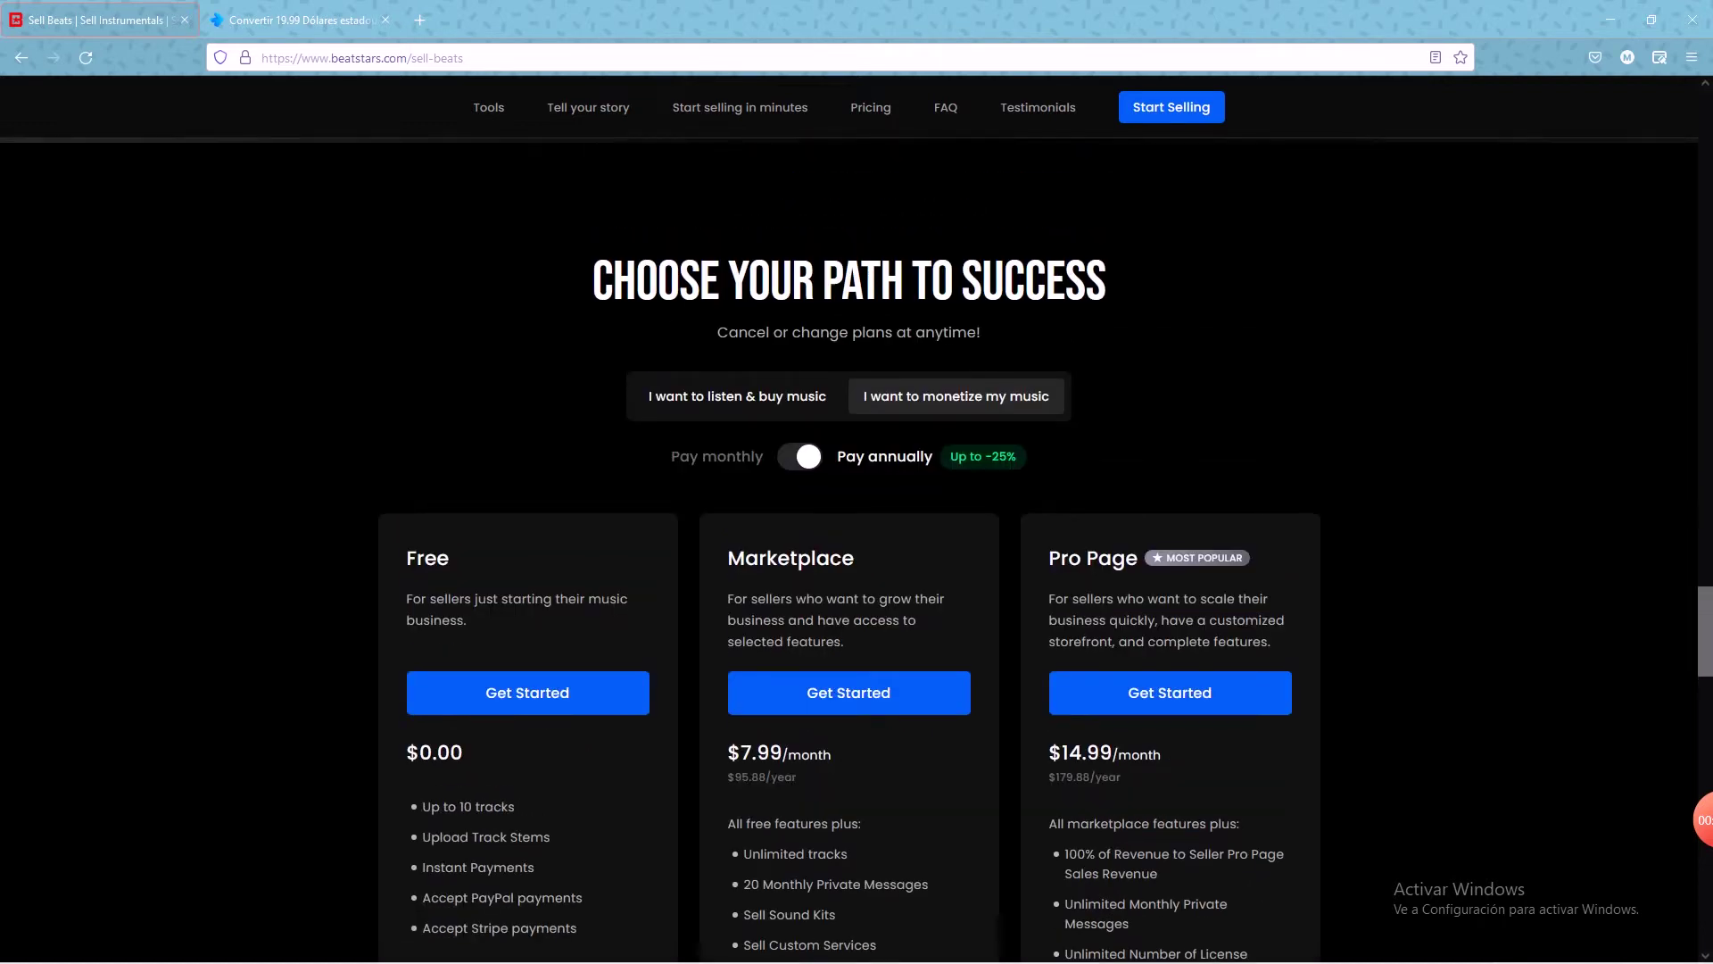
{"action": "scroll", "coordinate": [1306, 800], "scroll_direction": "up", "scroll_amount": 20}
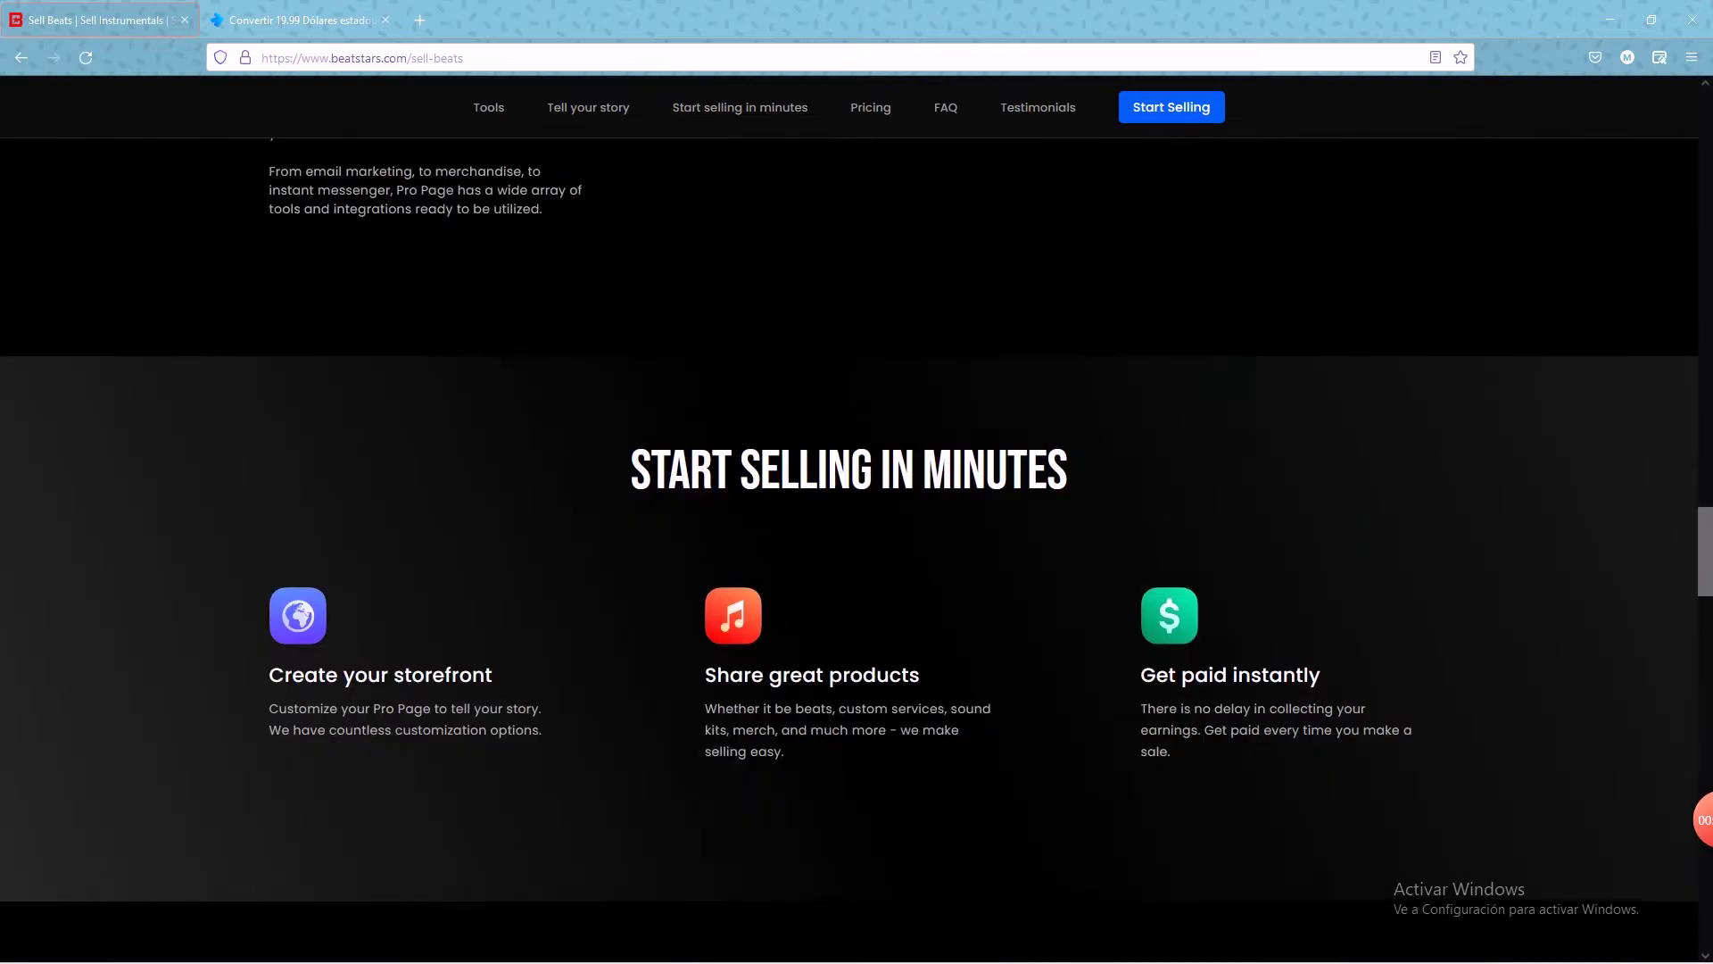
{"action": "scroll", "coordinate": [1306, 800], "scroll_direction": "up", "scroll_amount": 6}
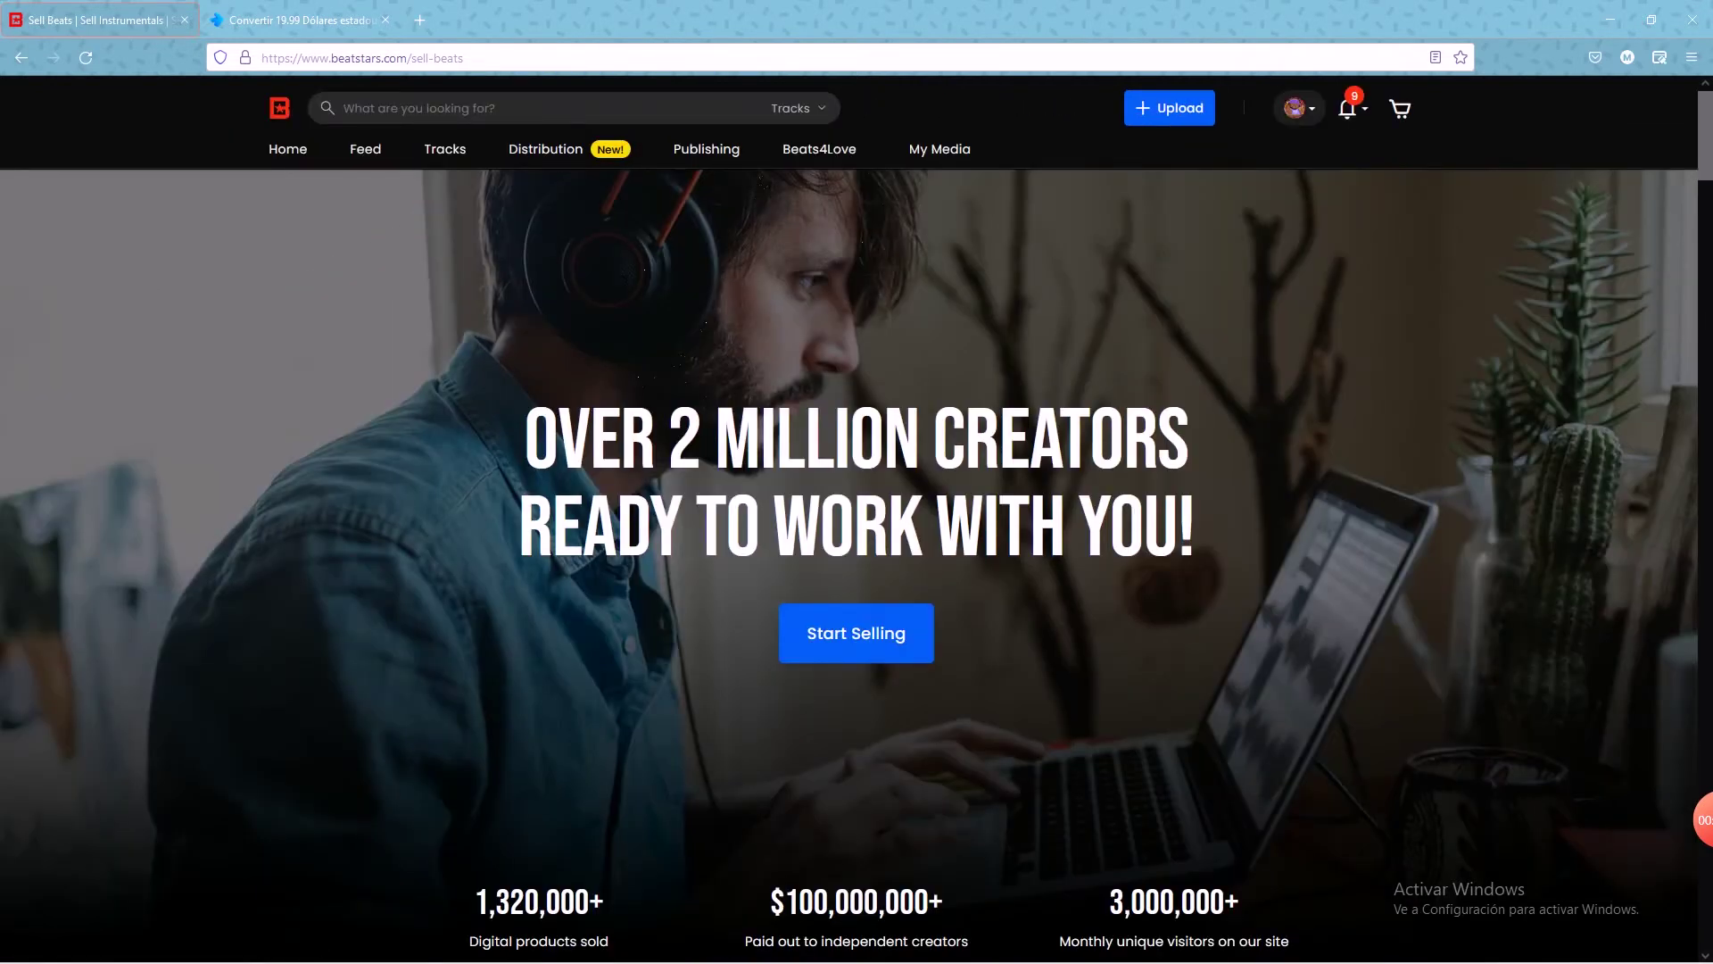
{"action": "left_click", "coordinate": [1296, 108]}
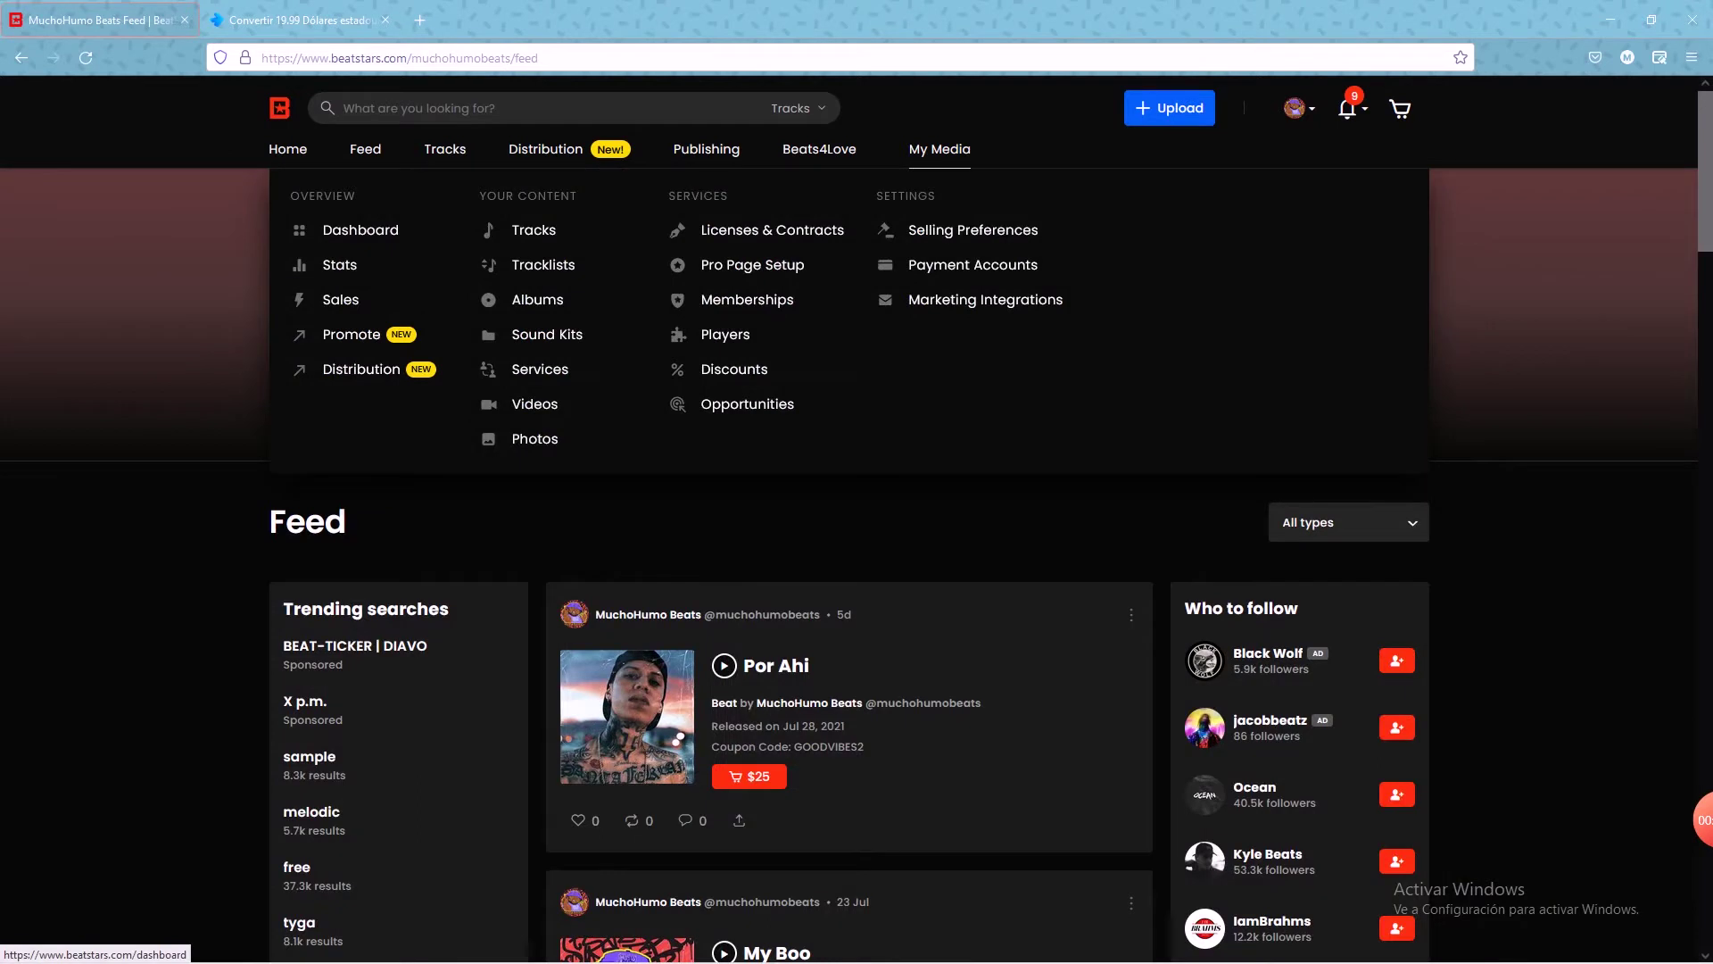
{"action": "mouse_move", "coordinate": [940, 149]}
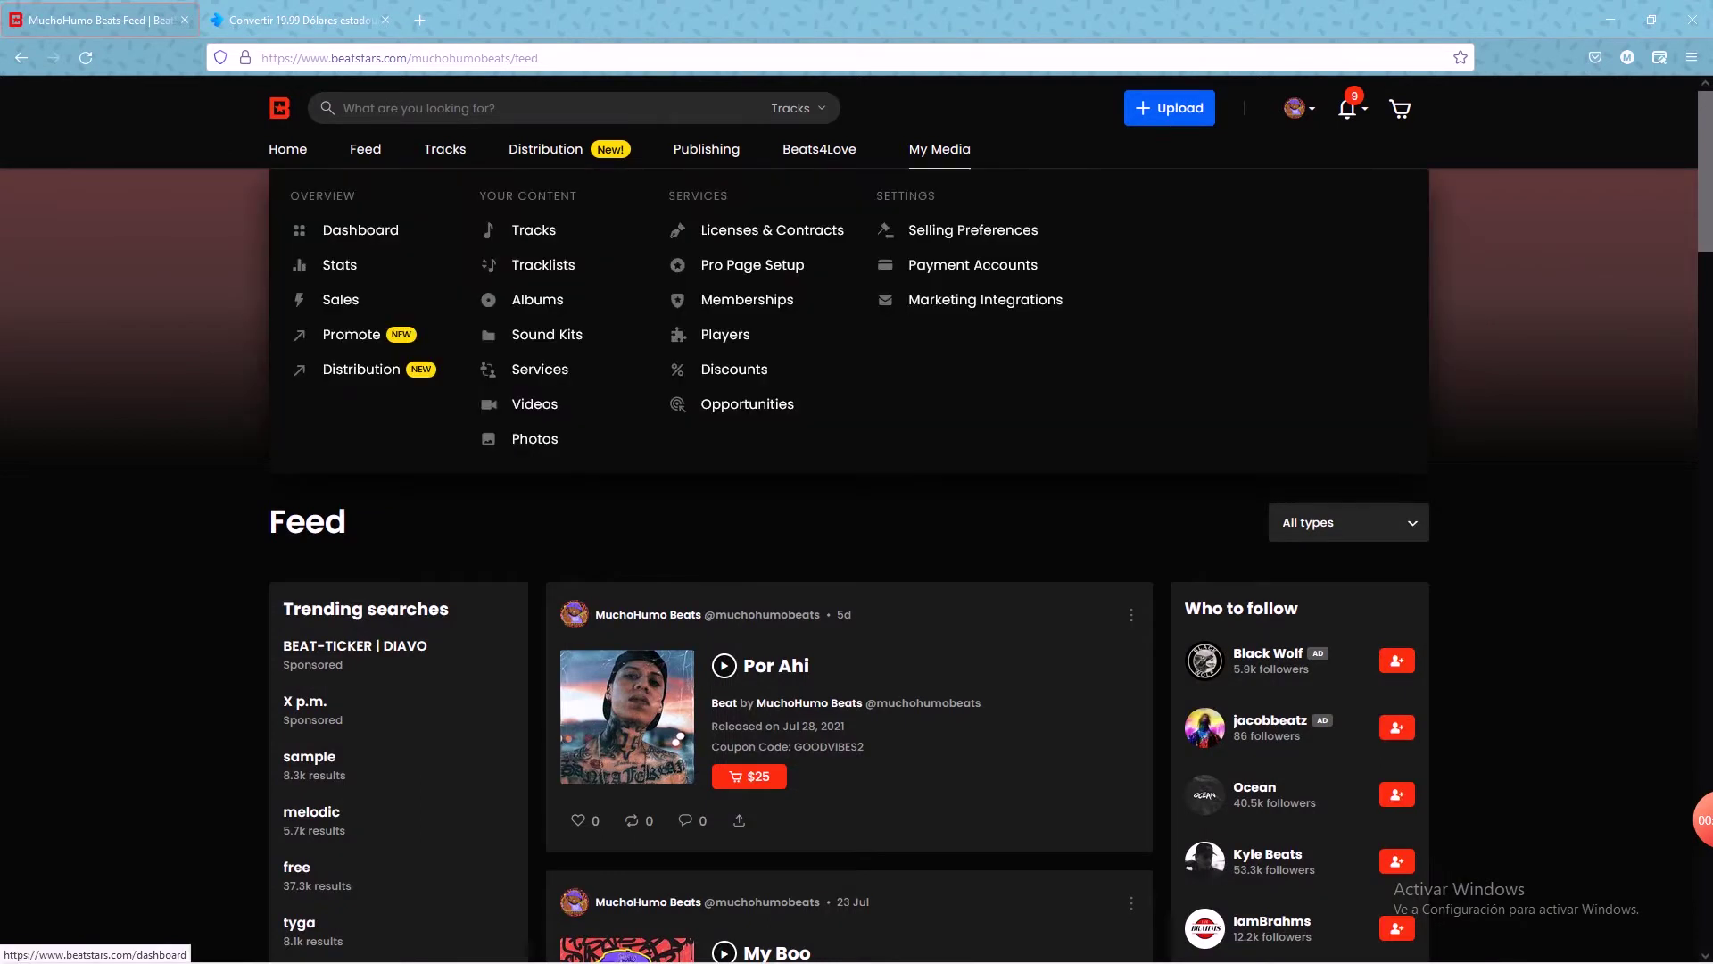
{"action": "scroll", "coordinate": [856, 536], "scroll_direction": "down", "scroll_amount": 1}
{"action": "scroll", "coordinate": [857, 535], "scroll_direction": "up", "scroll_amount": 1}
{"action": "left_click", "coordinate": [516, 229]}
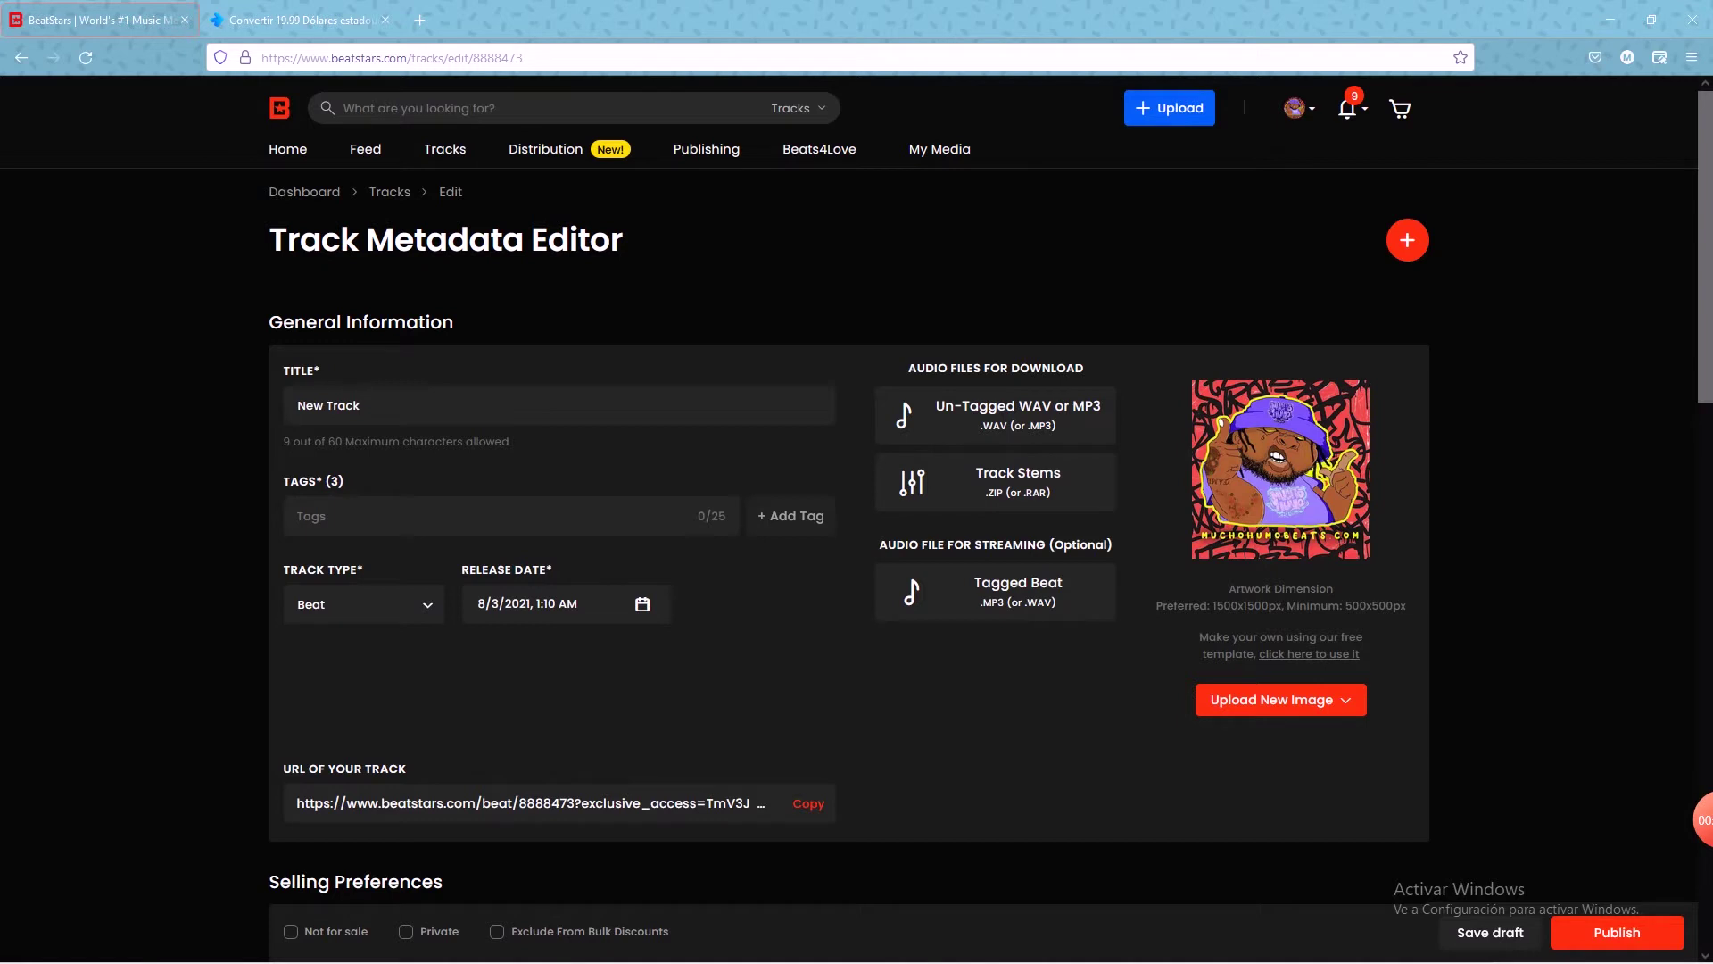
Step: Replace the track's default title with "Guerrero"
{"action": "key", "text": "ctrl+shift+Left"}
{"action": "key", "text": "ctrl+shift+Left"}
{"action": "type", "text": "Guerrero"}
Step: Add the tags boombap, 90s and classic to the track
{"action": "type", "text": "boombap"}
{"action": "key", "text": "Return"}
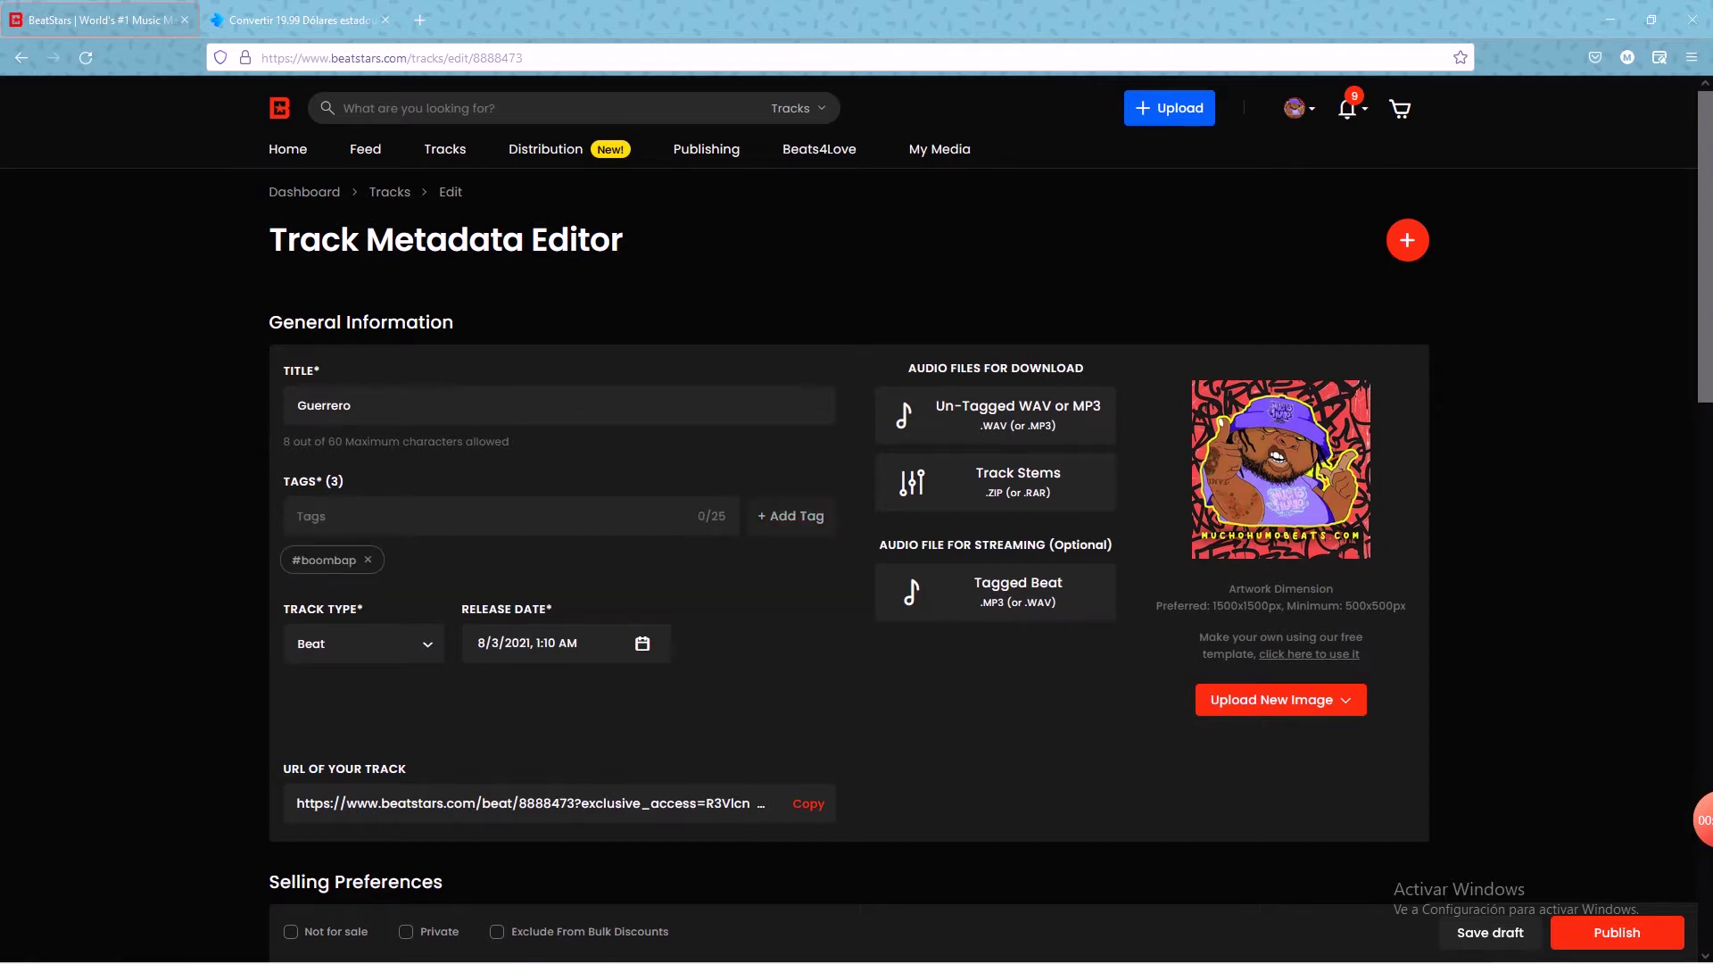
{"action": "type", "text": "90"}
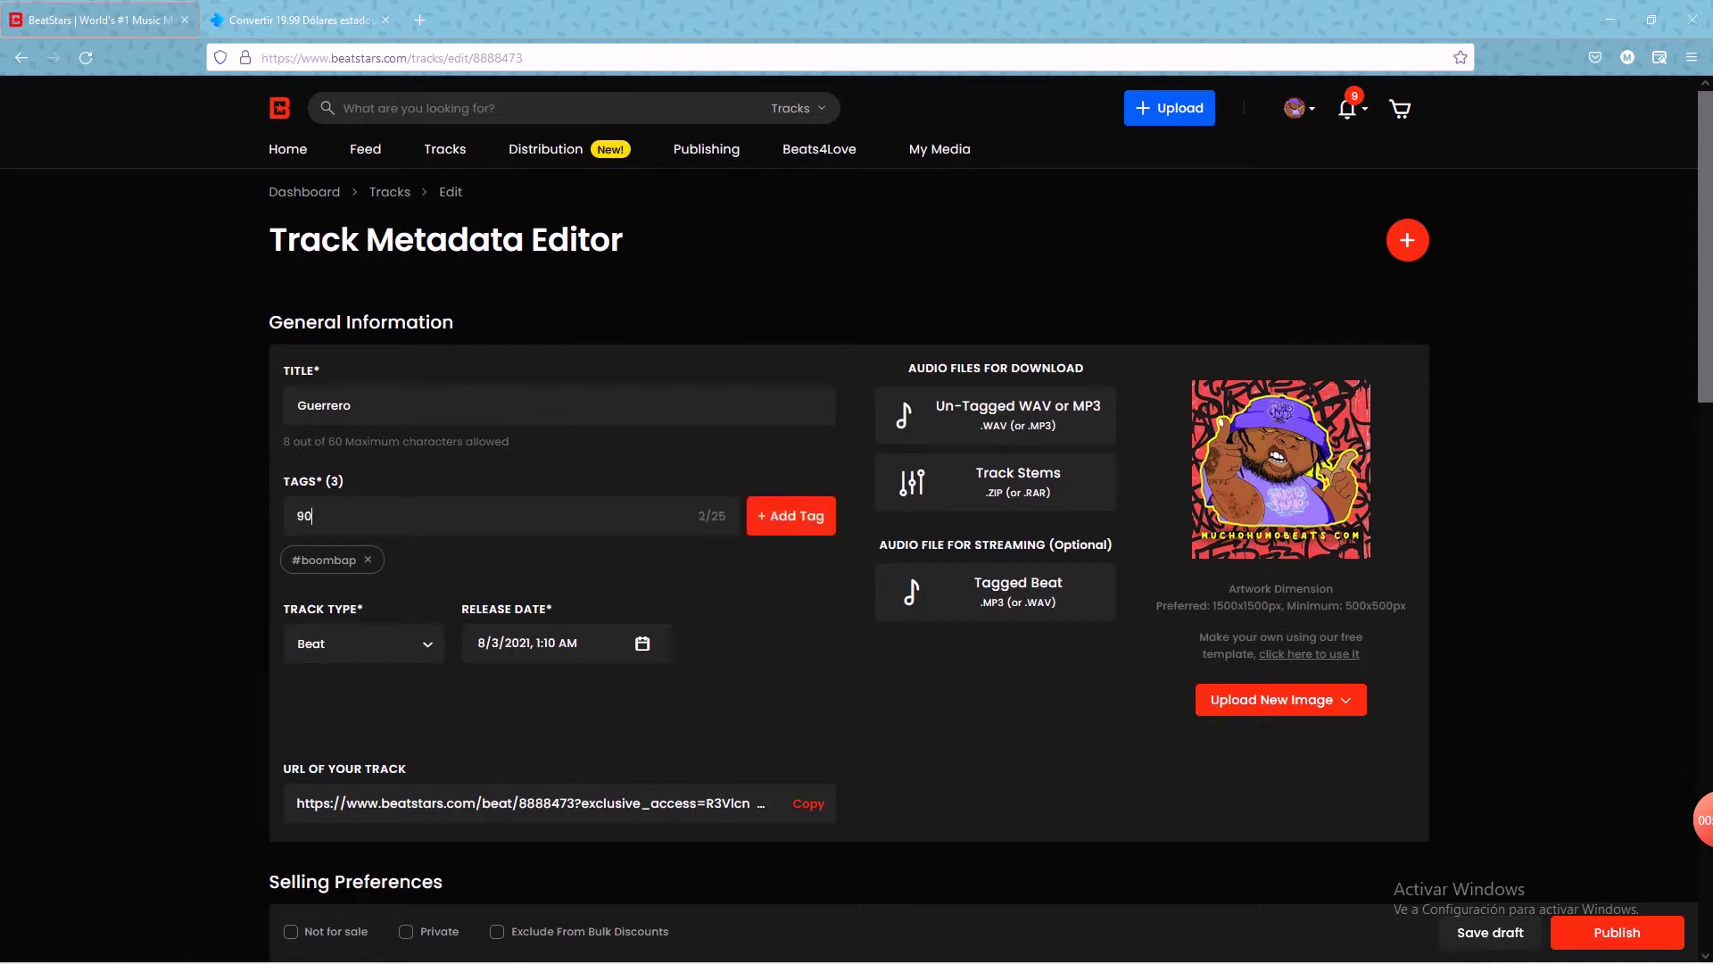
{"action": "type", "text": "s"}
{"action": "key", "text": "Return"}
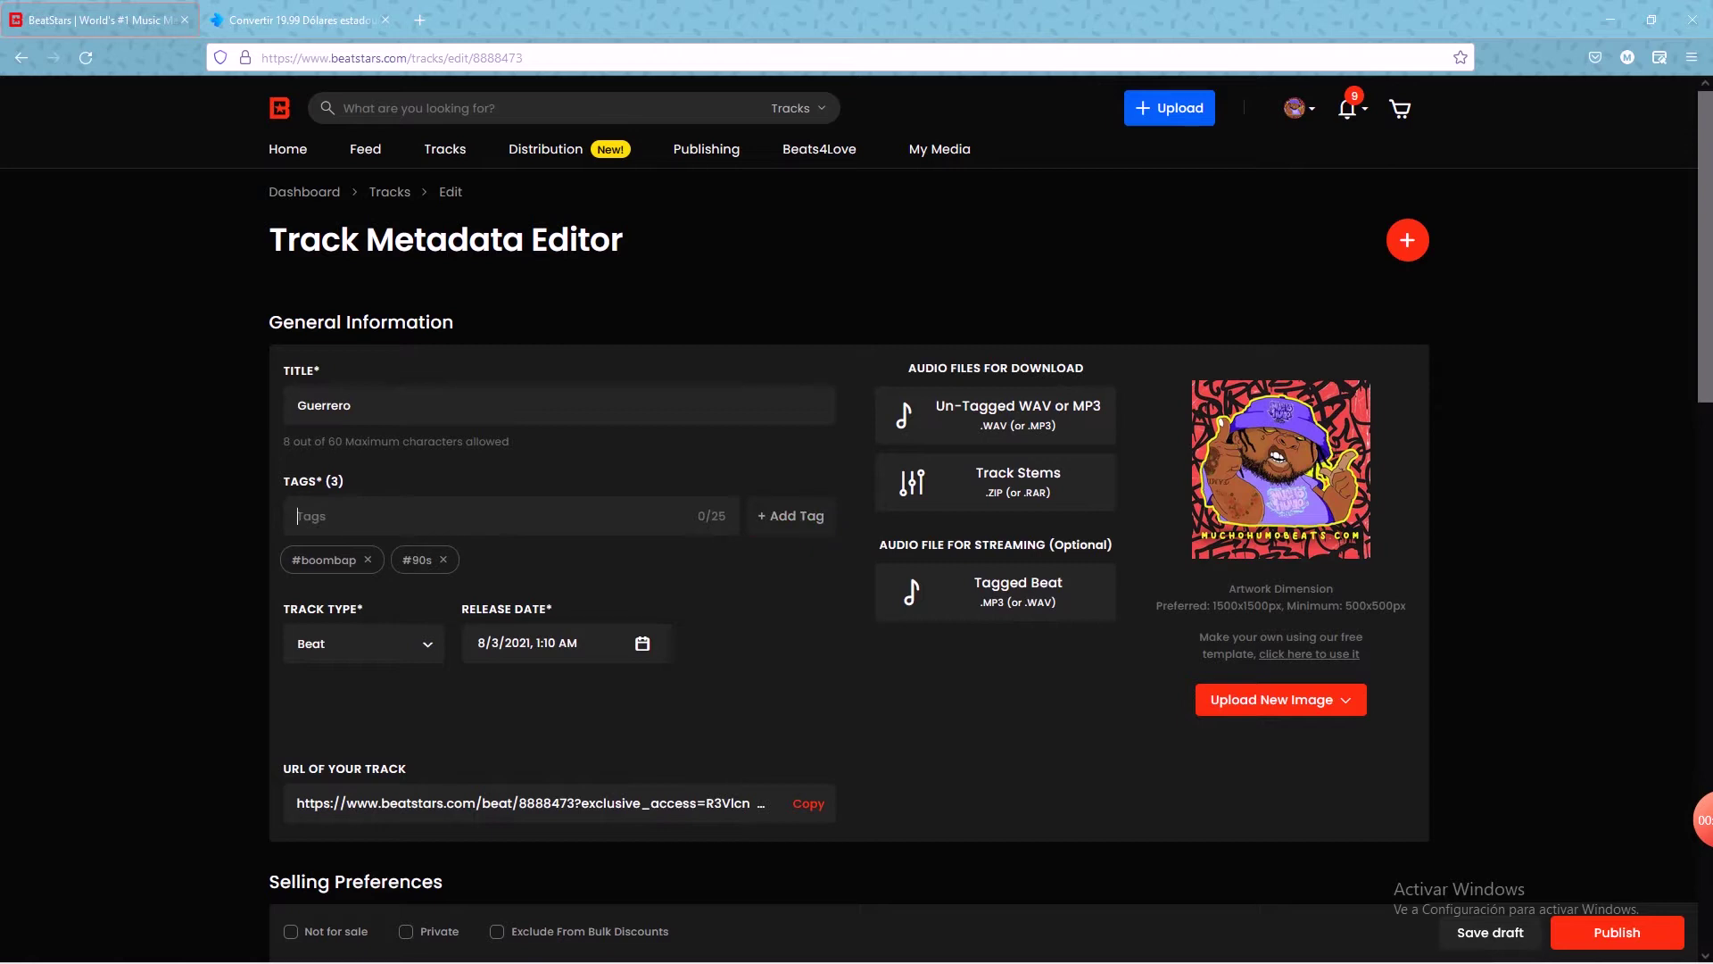
{"action": "type", "text": "classic"}
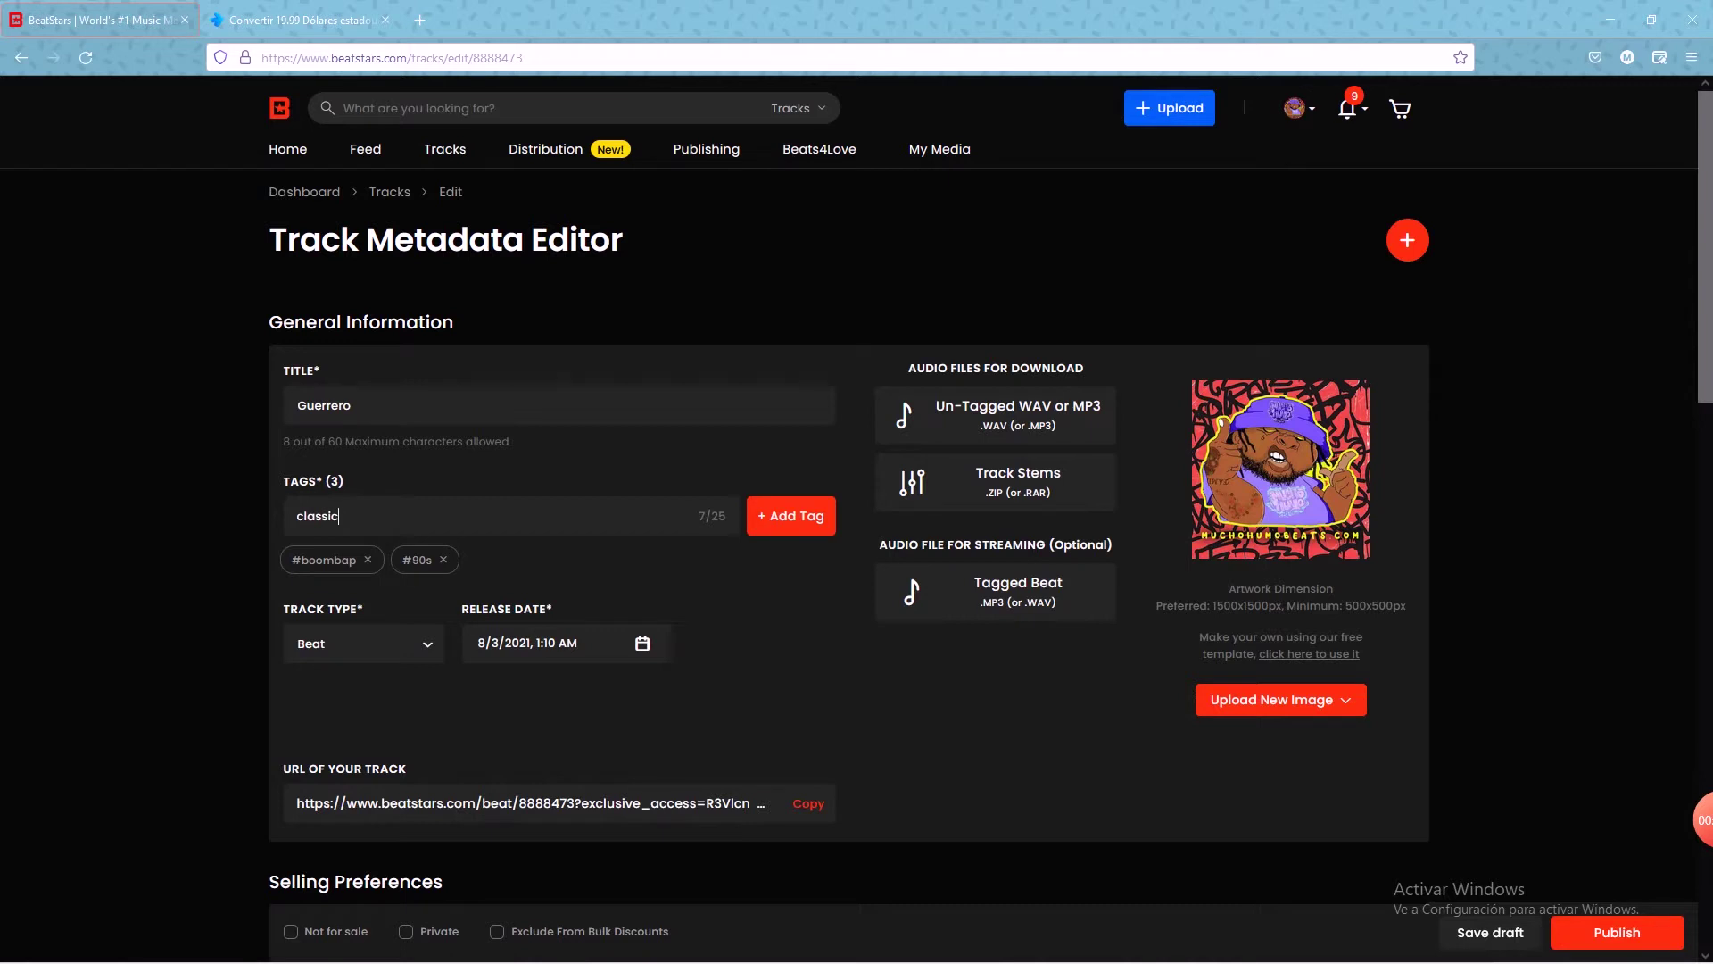
{"action": "key", "text": "Return"}
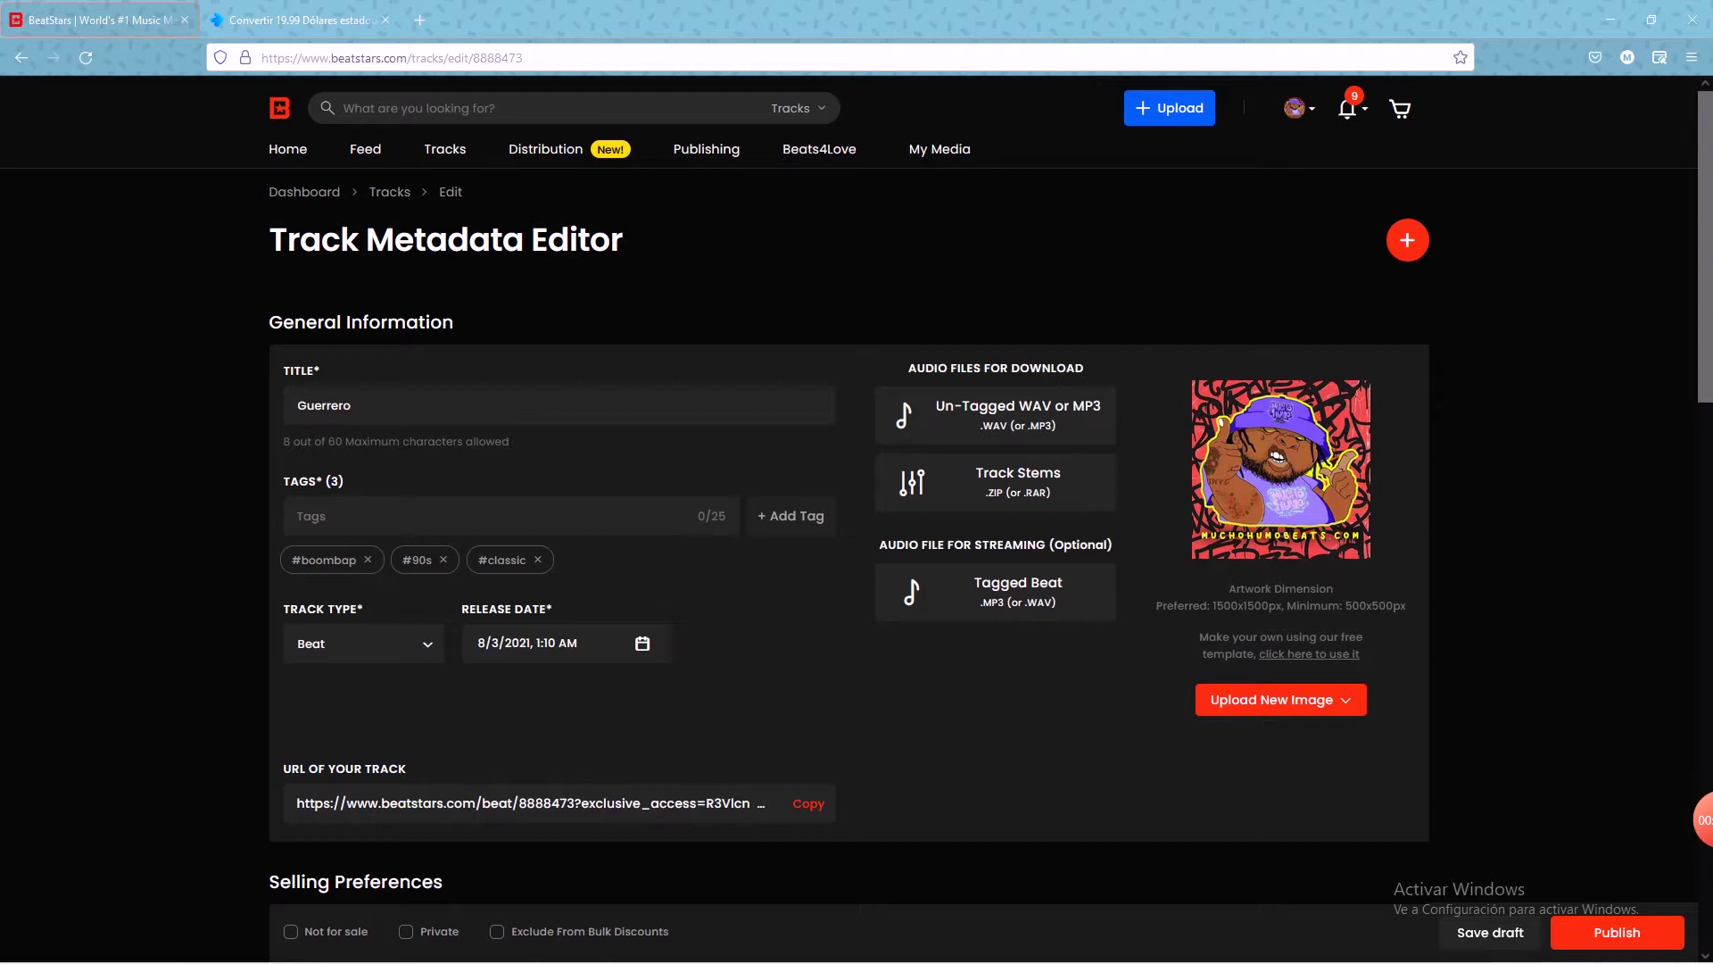
Step: View the device and already uploaded file sources for the un-tagged WAV or MP3, closing them without choosing a file
{"action": "left_click", "coordinate": [995, 415]}
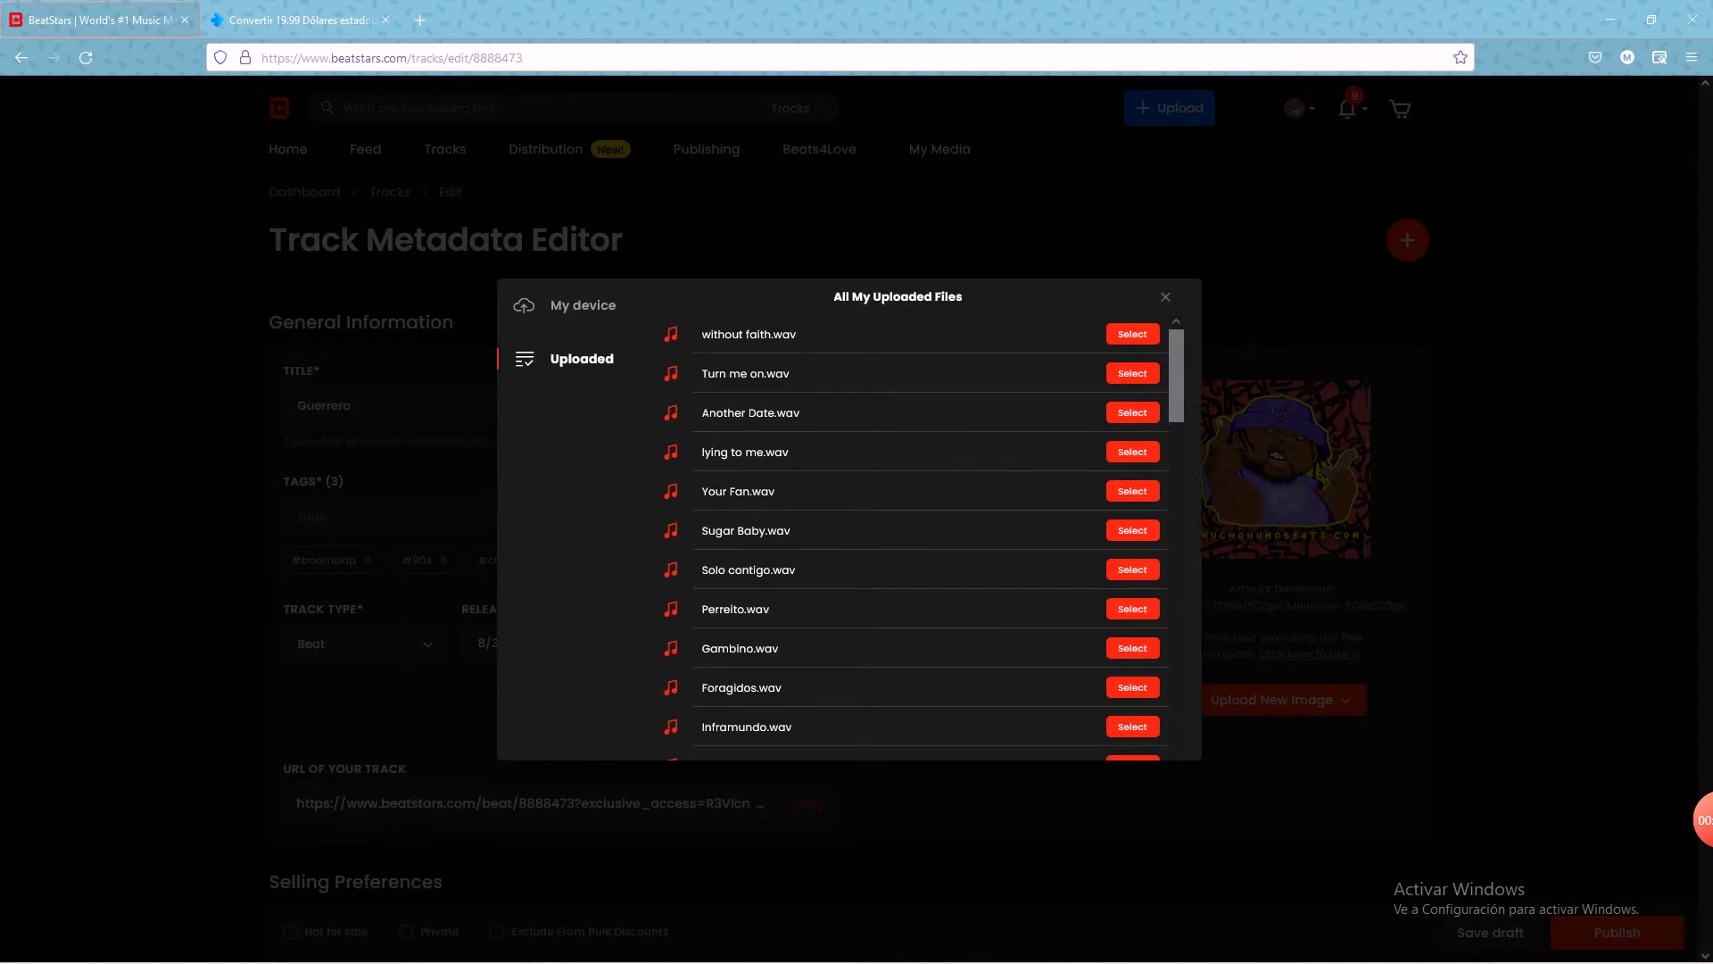
{"action": "left_click", "coordinate": [580, 305]}
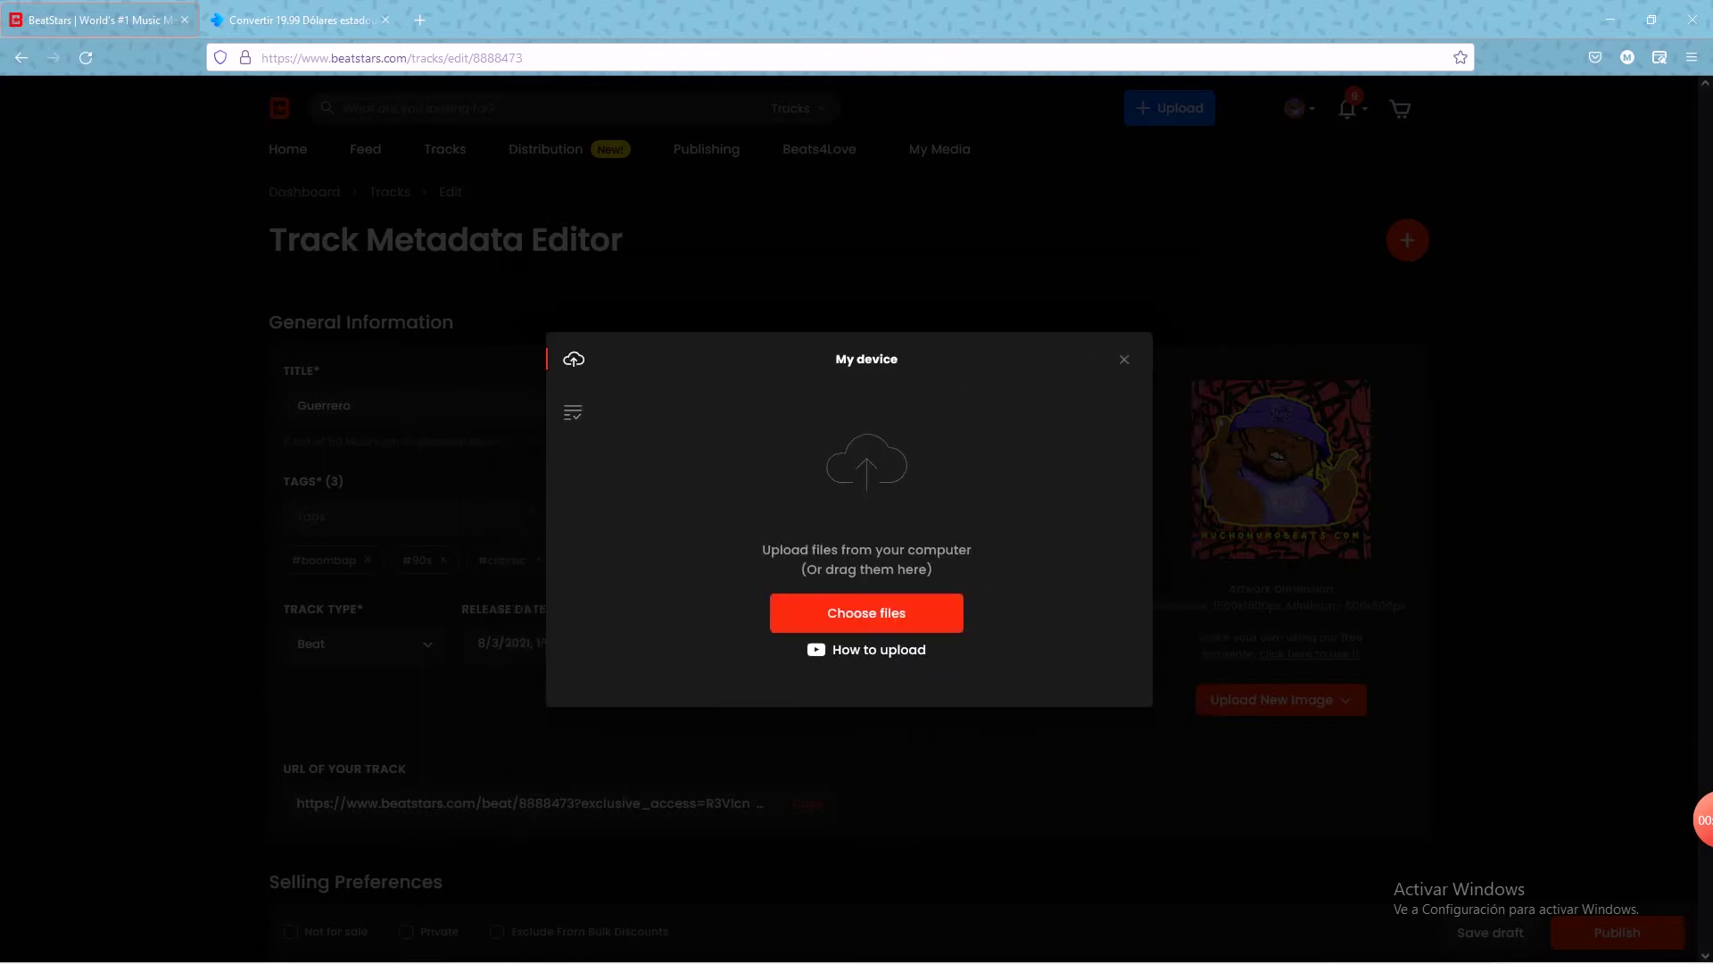
{"action": "left_click", "coordinate": [866, 612]}
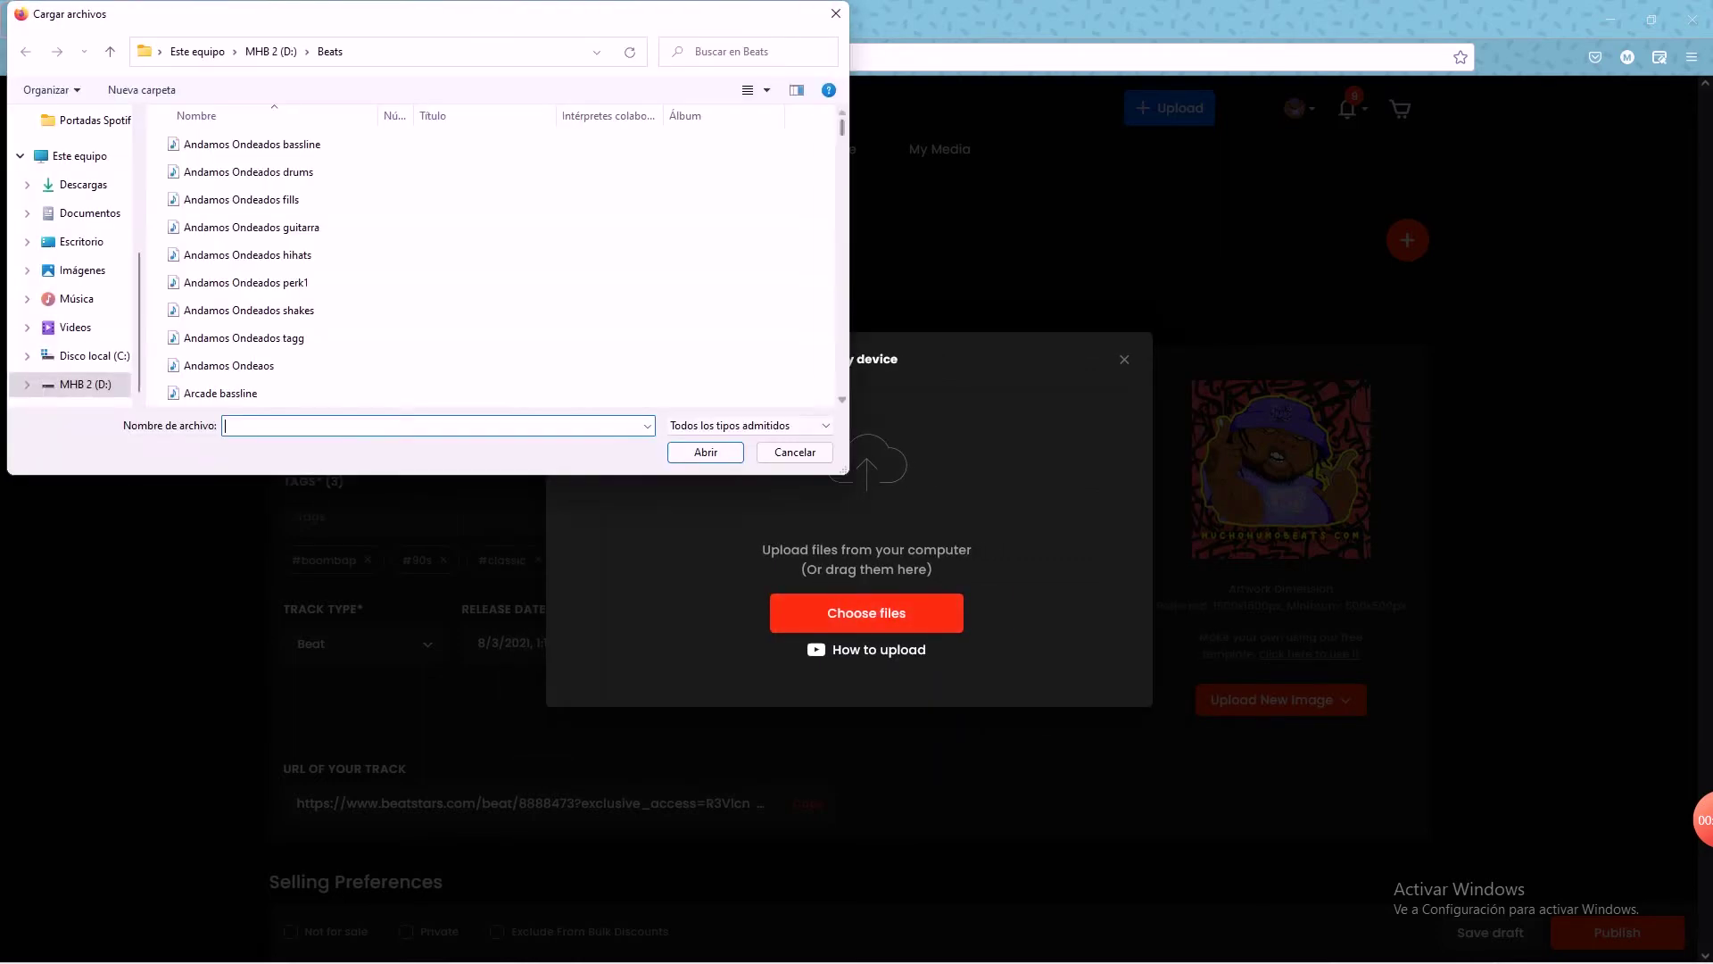
{"action": "left_click", "coordinate": [836, 13]}
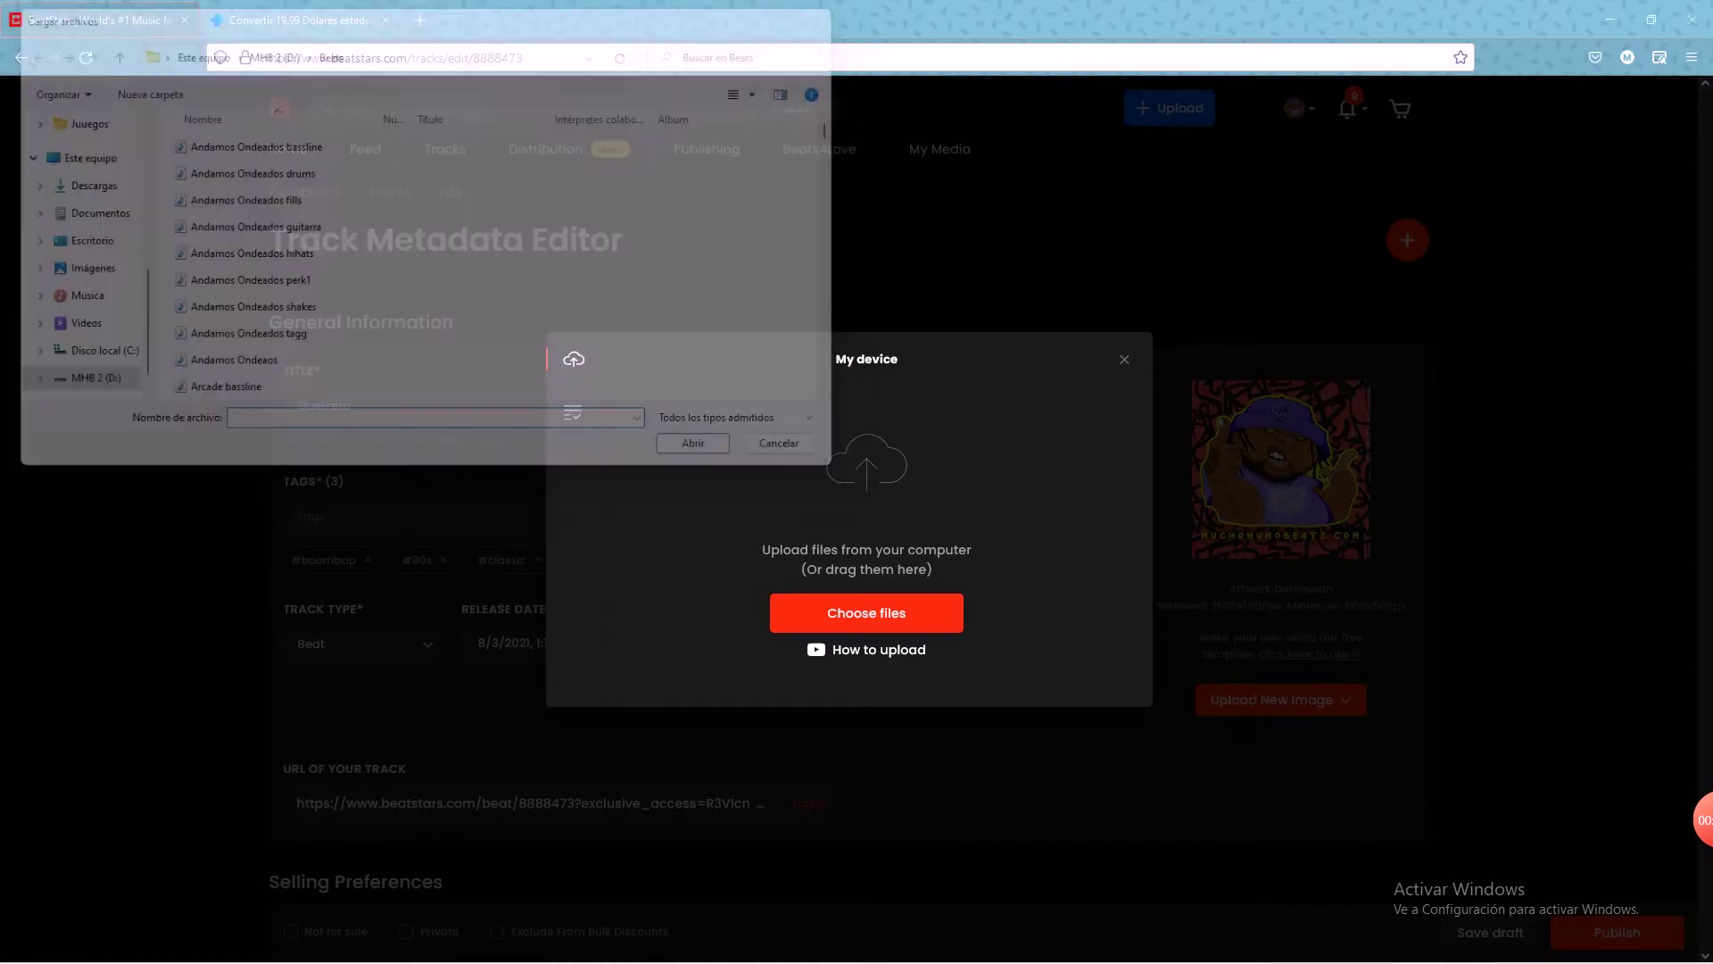
{"action": "key", "text": "Escape"}
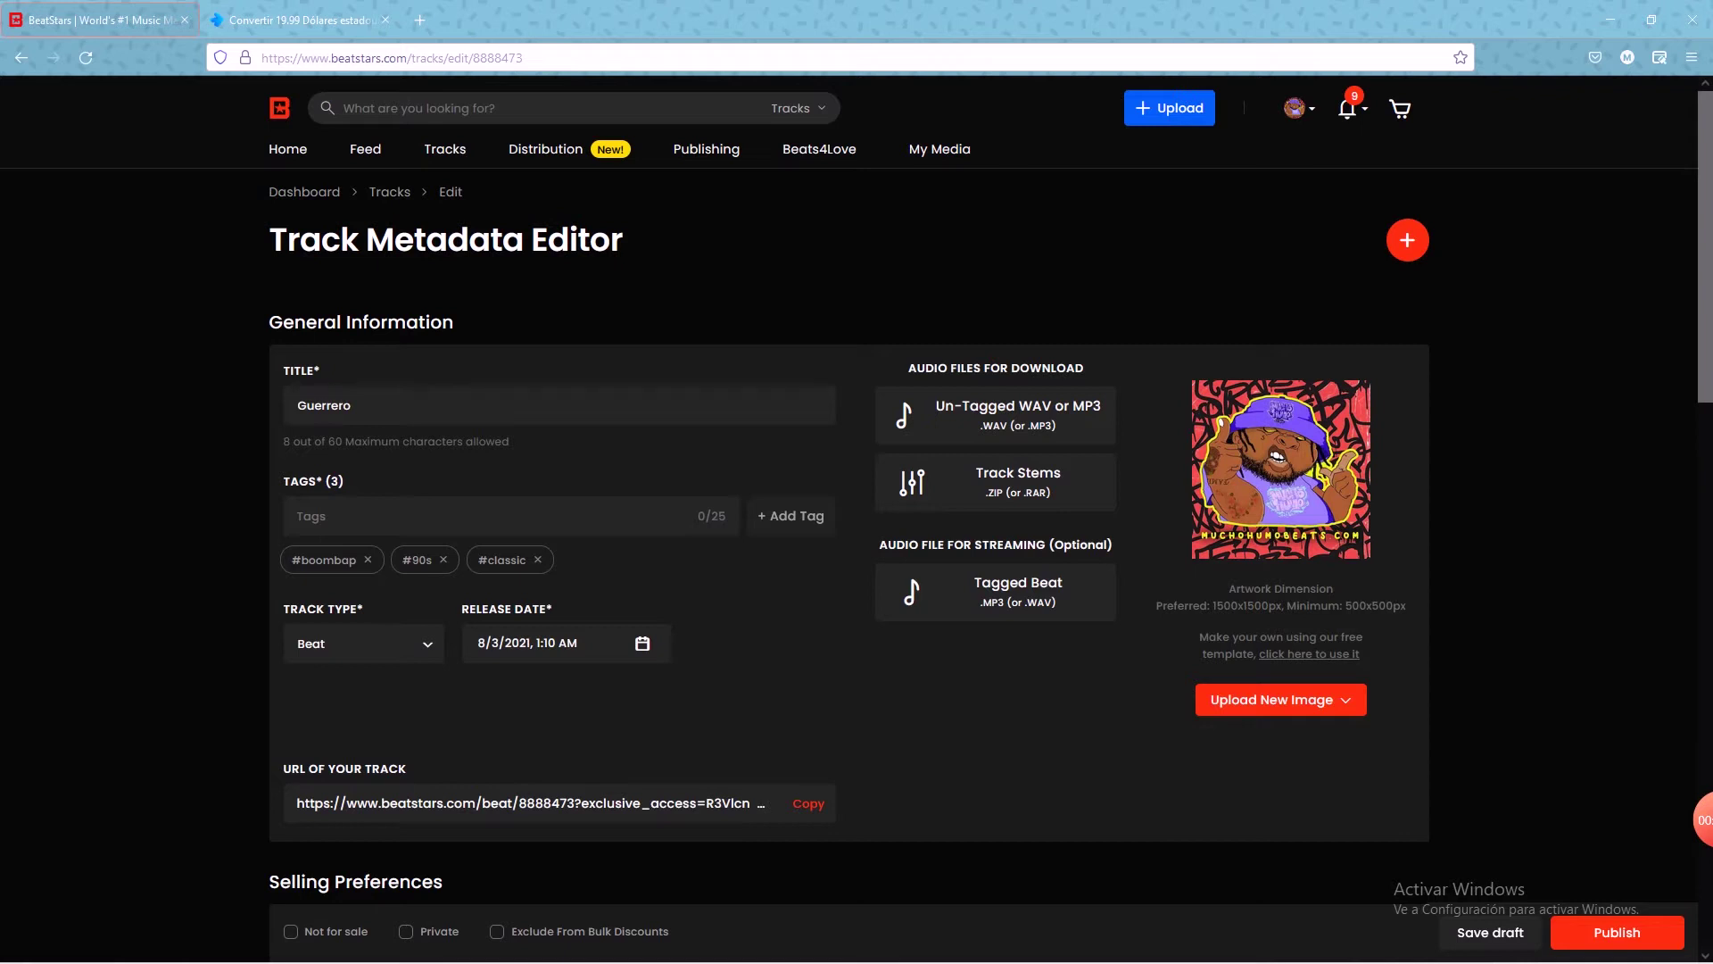
{"action": "left_click", "coordinate": [995, 415]}
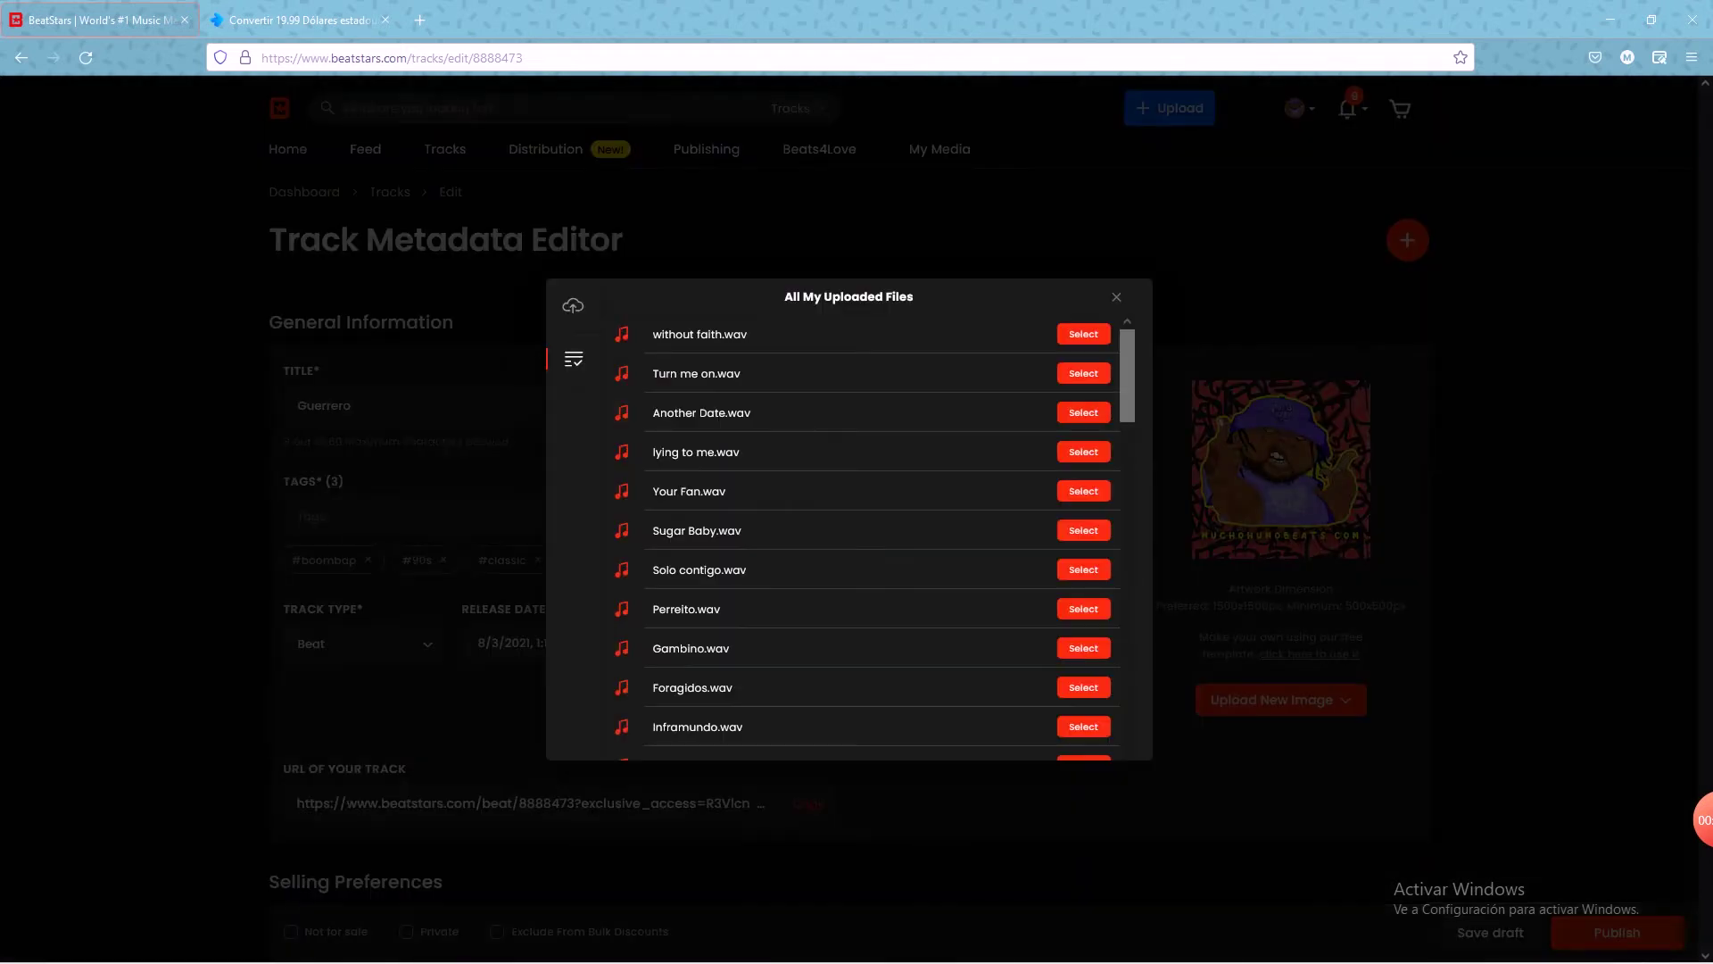
{"action": "key", "text": "Escape"}
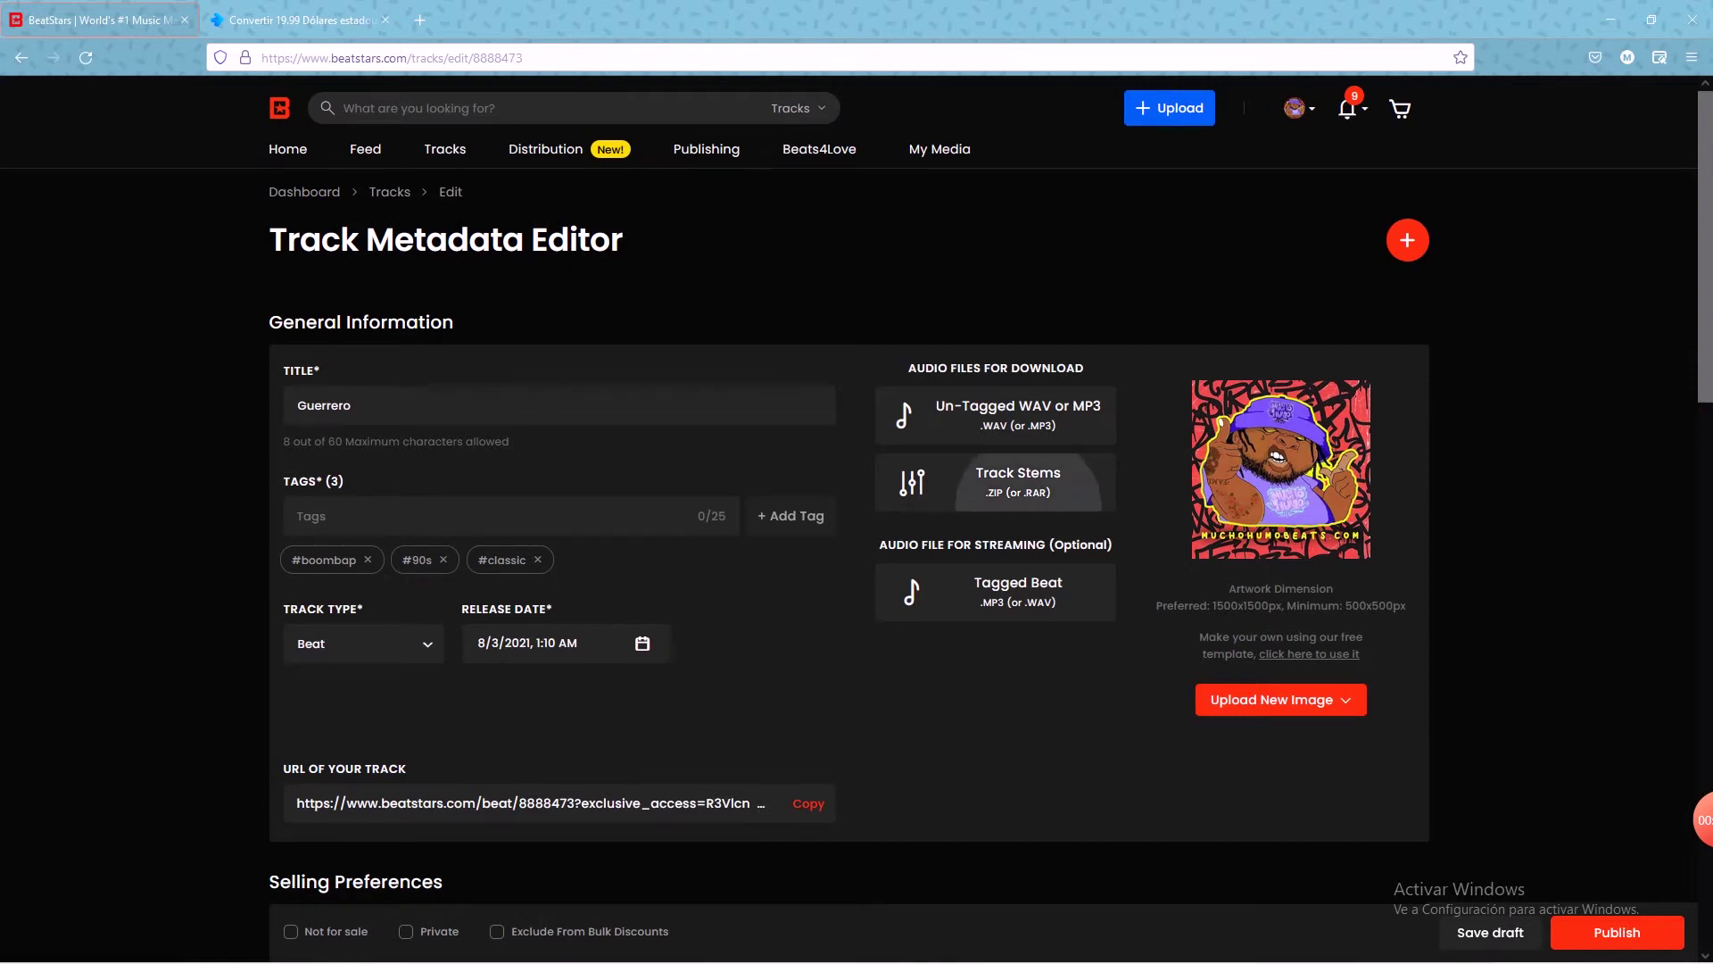
Step: View the upload options for the track stems and the tagged streaming beat without choosing any files
{"action": "left_click", "coordinate": [996, 482]}
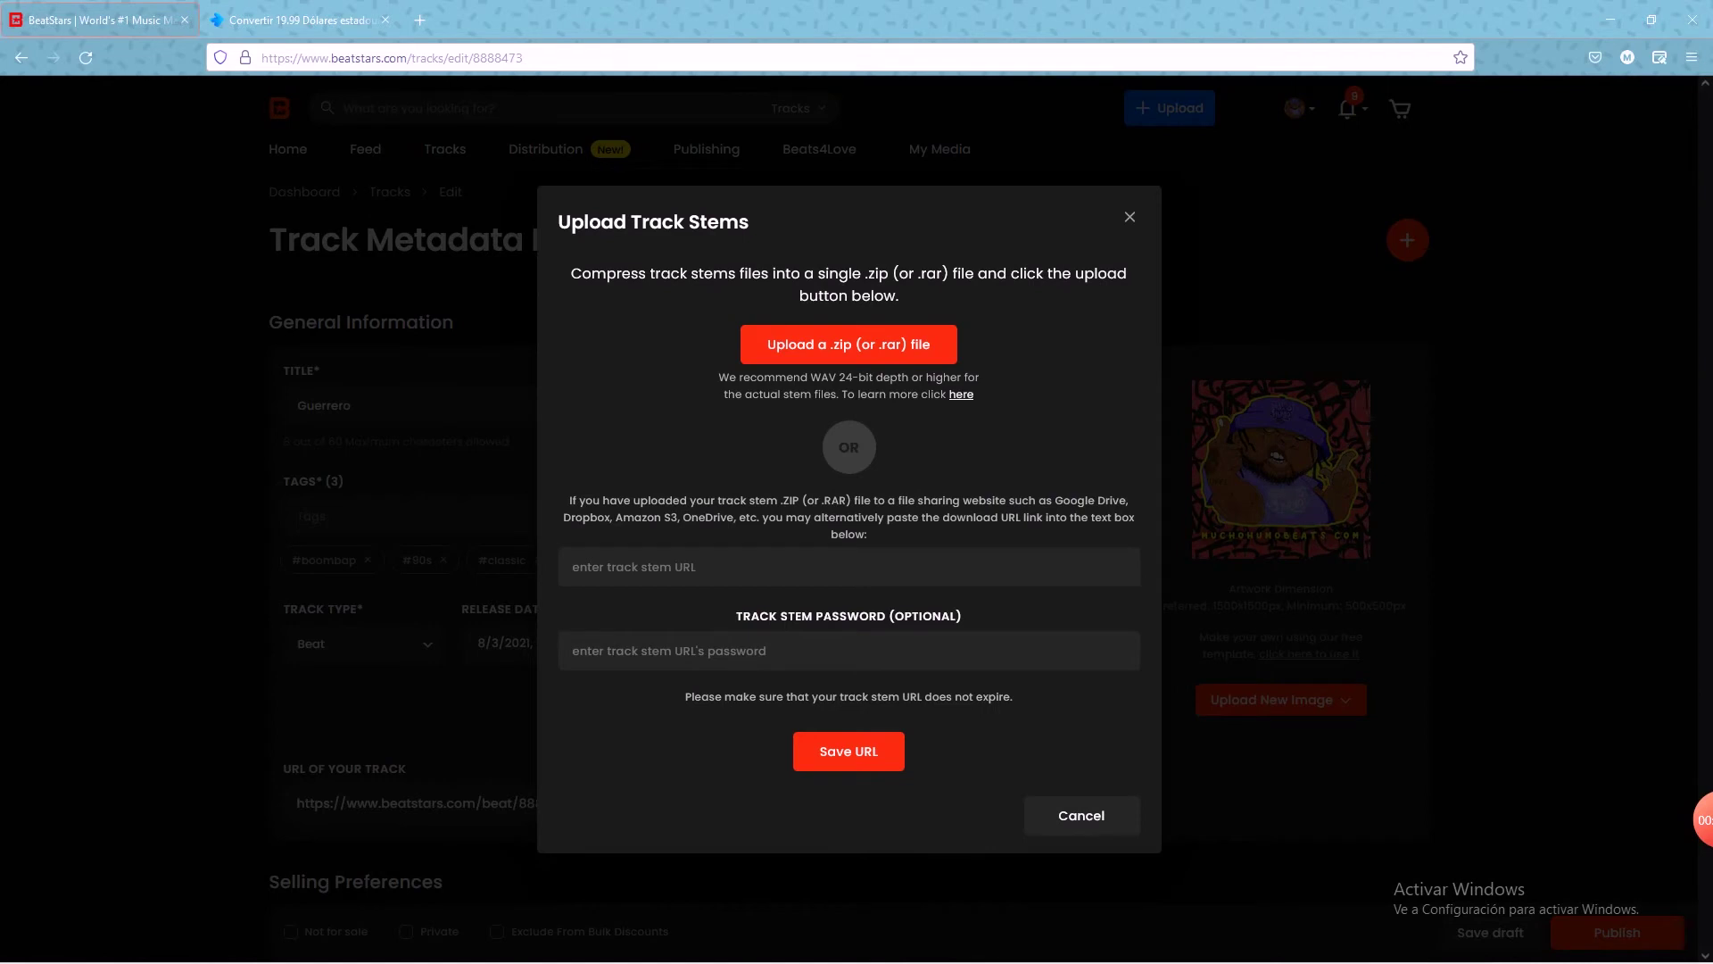
{"action": "left_click", "coordinate": [853, 344]}
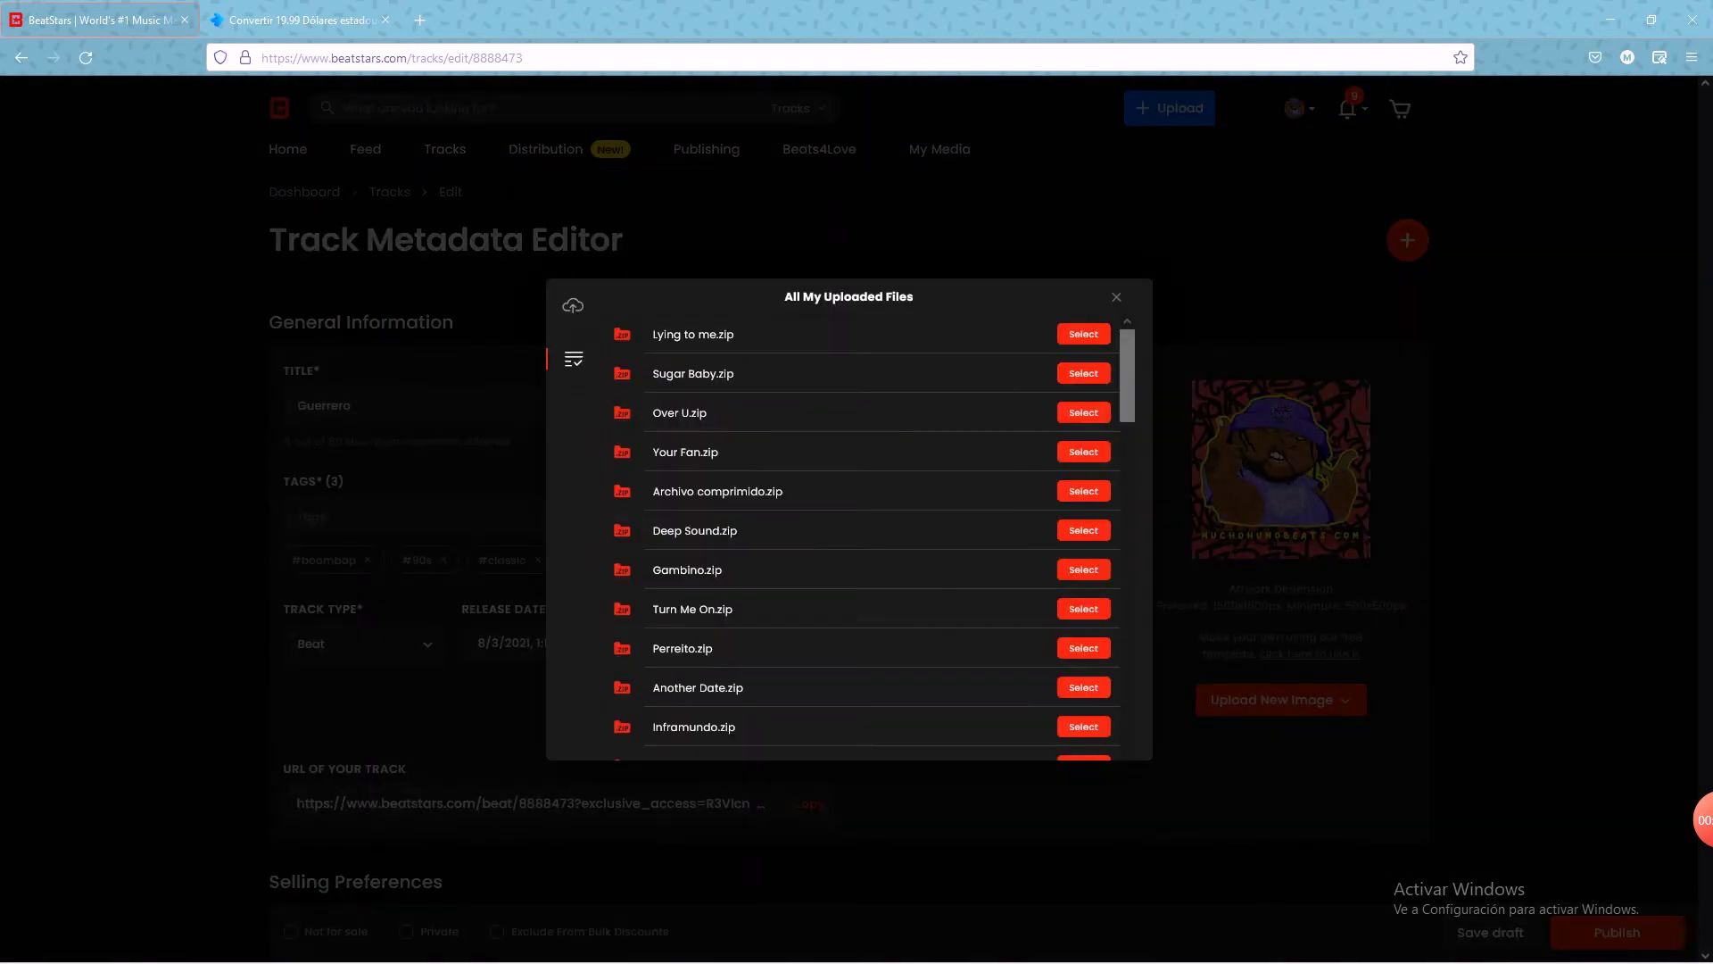
{"action": "key", "text": "Escape"}
{"action": "left_click", "coordinate": [996, 482]}
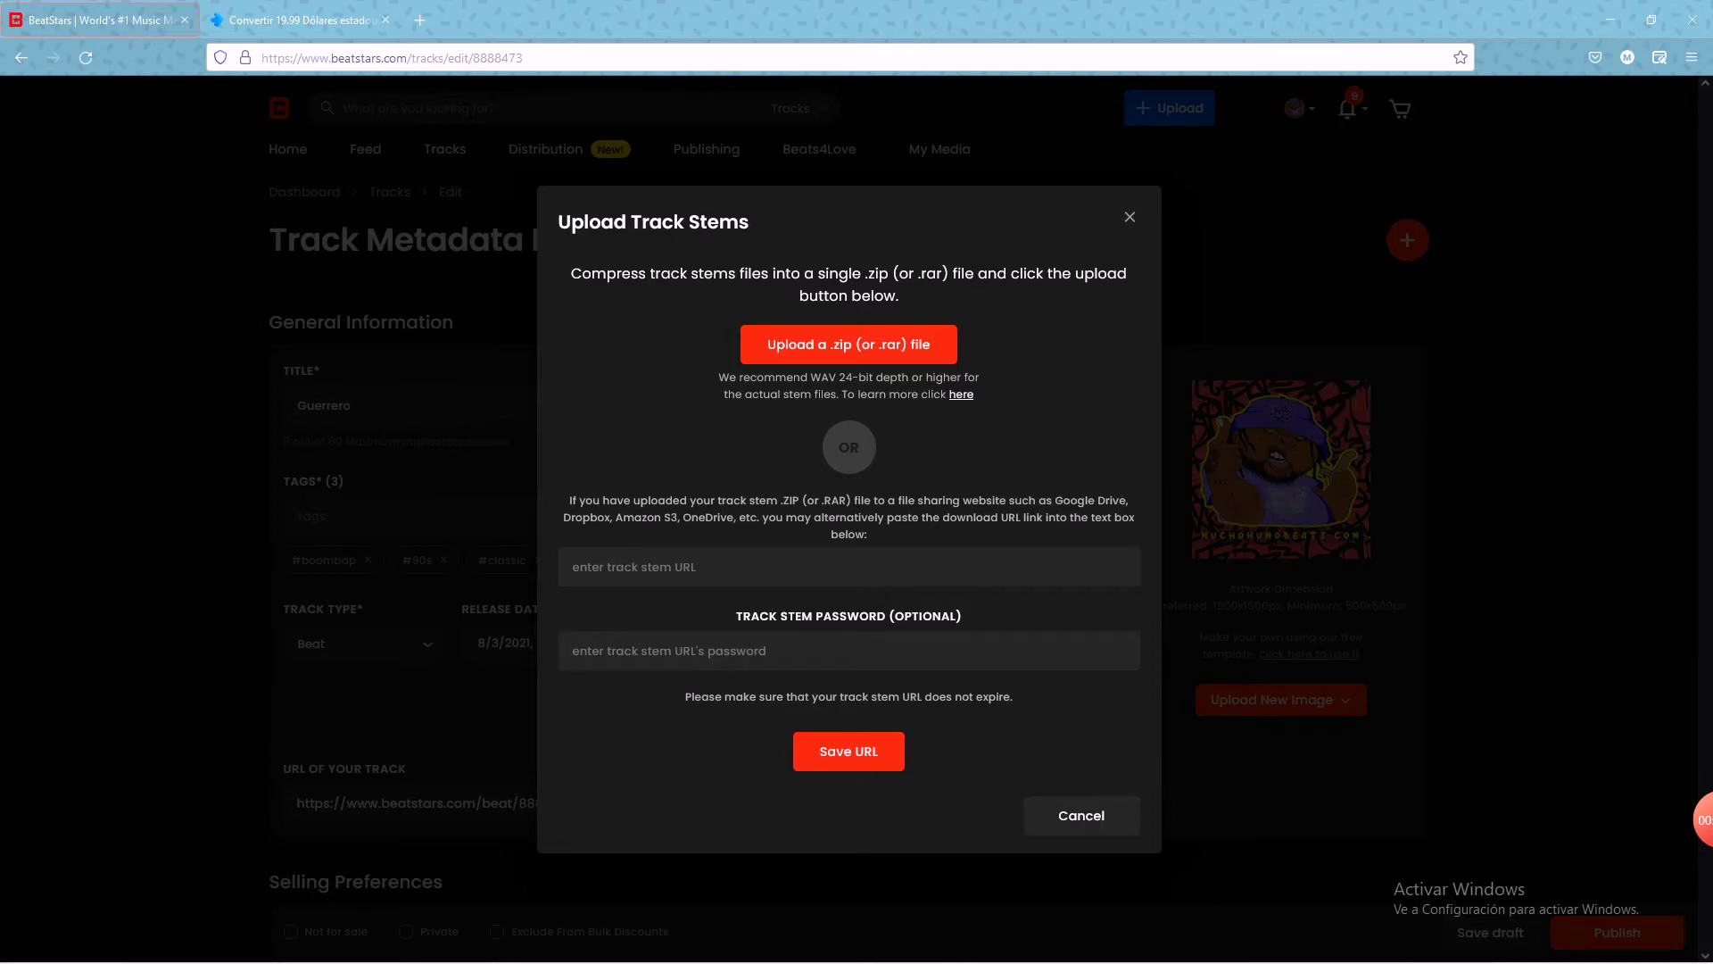
{"action": "left_click", "coordinate": [848, 344]}
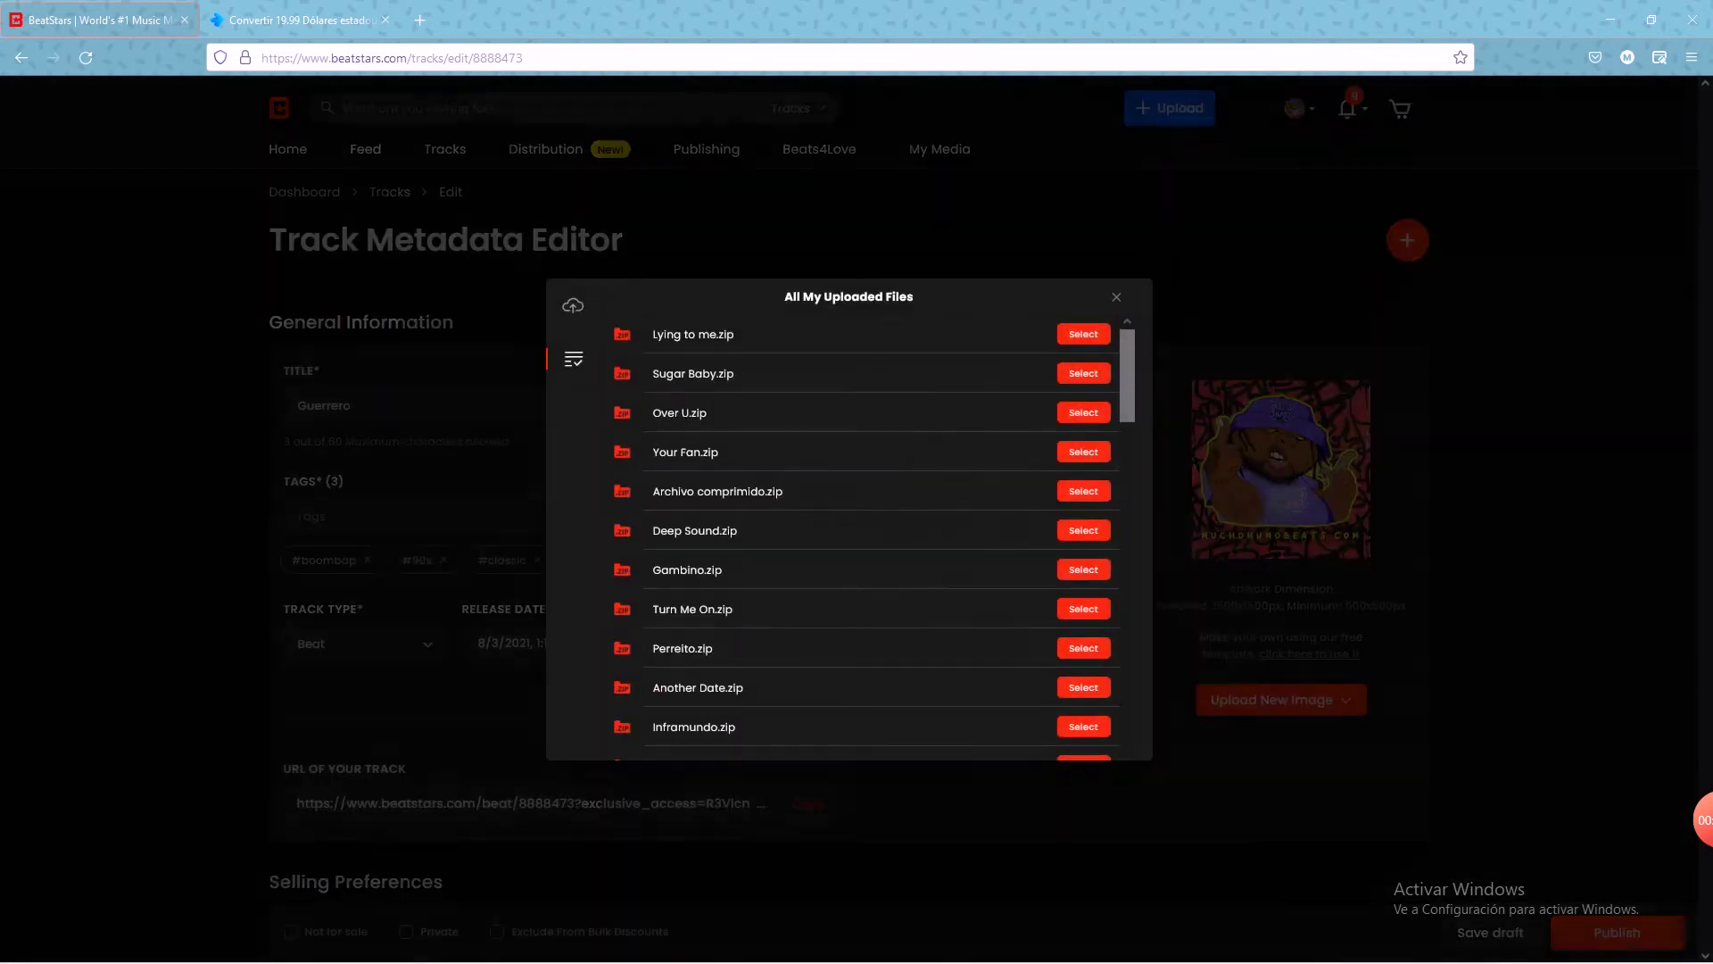
{"action": "key", "text": "Escape"}
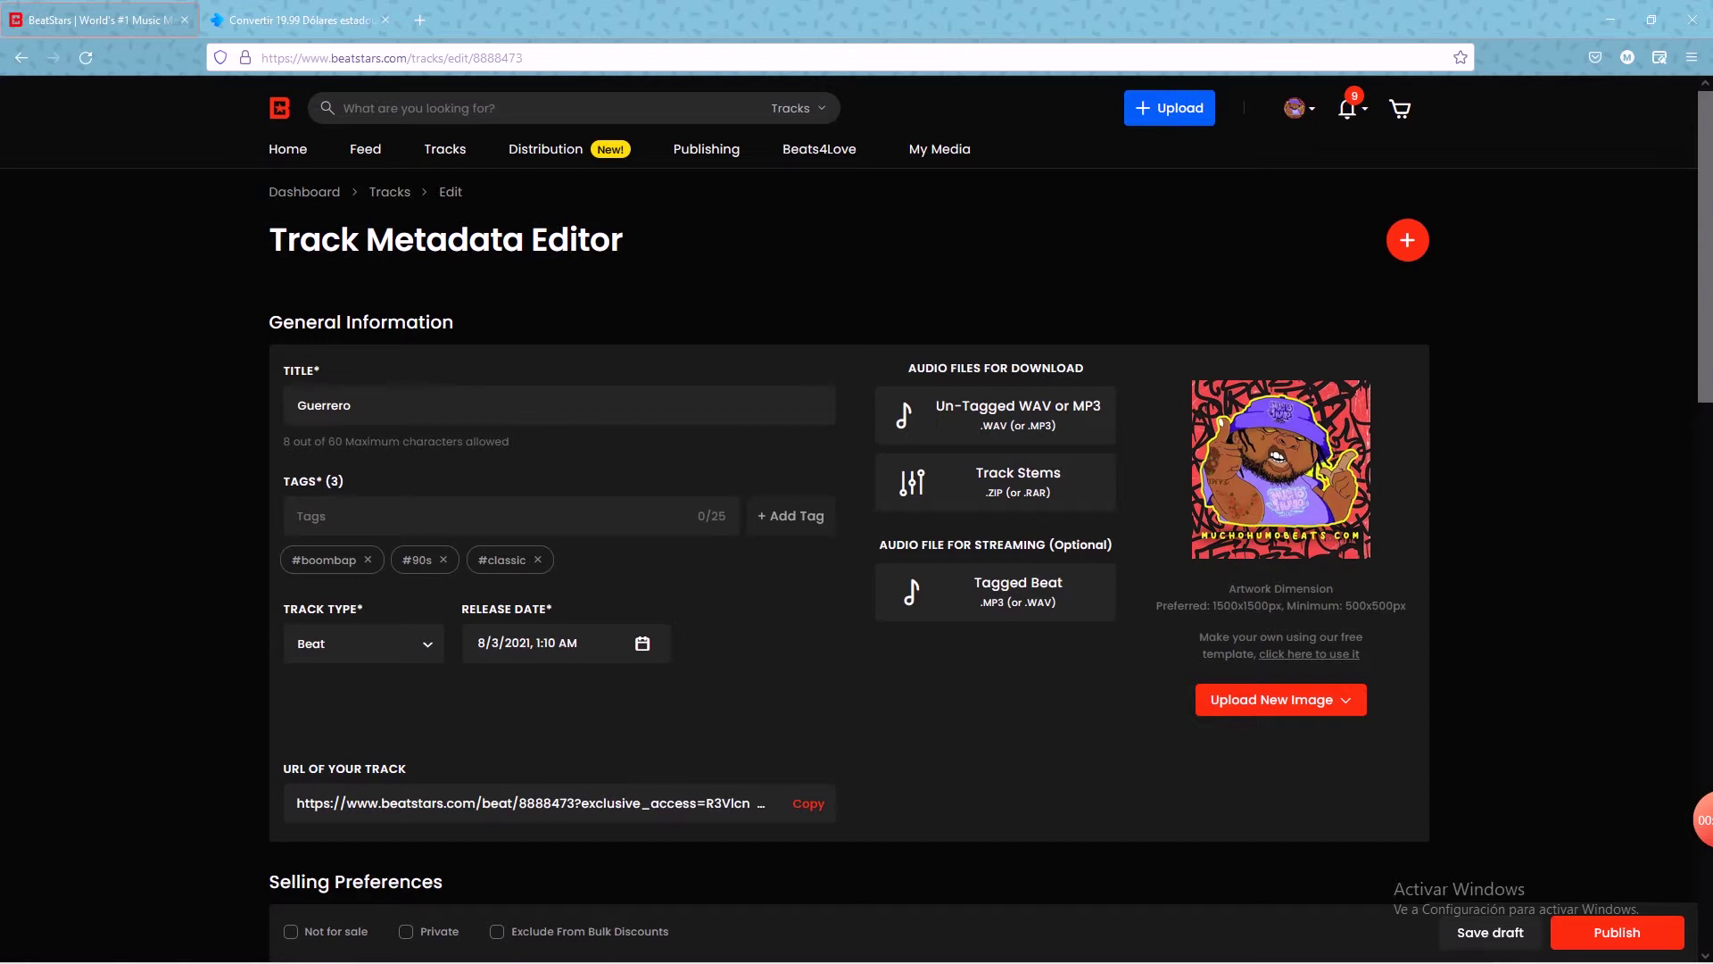
{"action": "left_click", "coordinate": [1017, 592]}
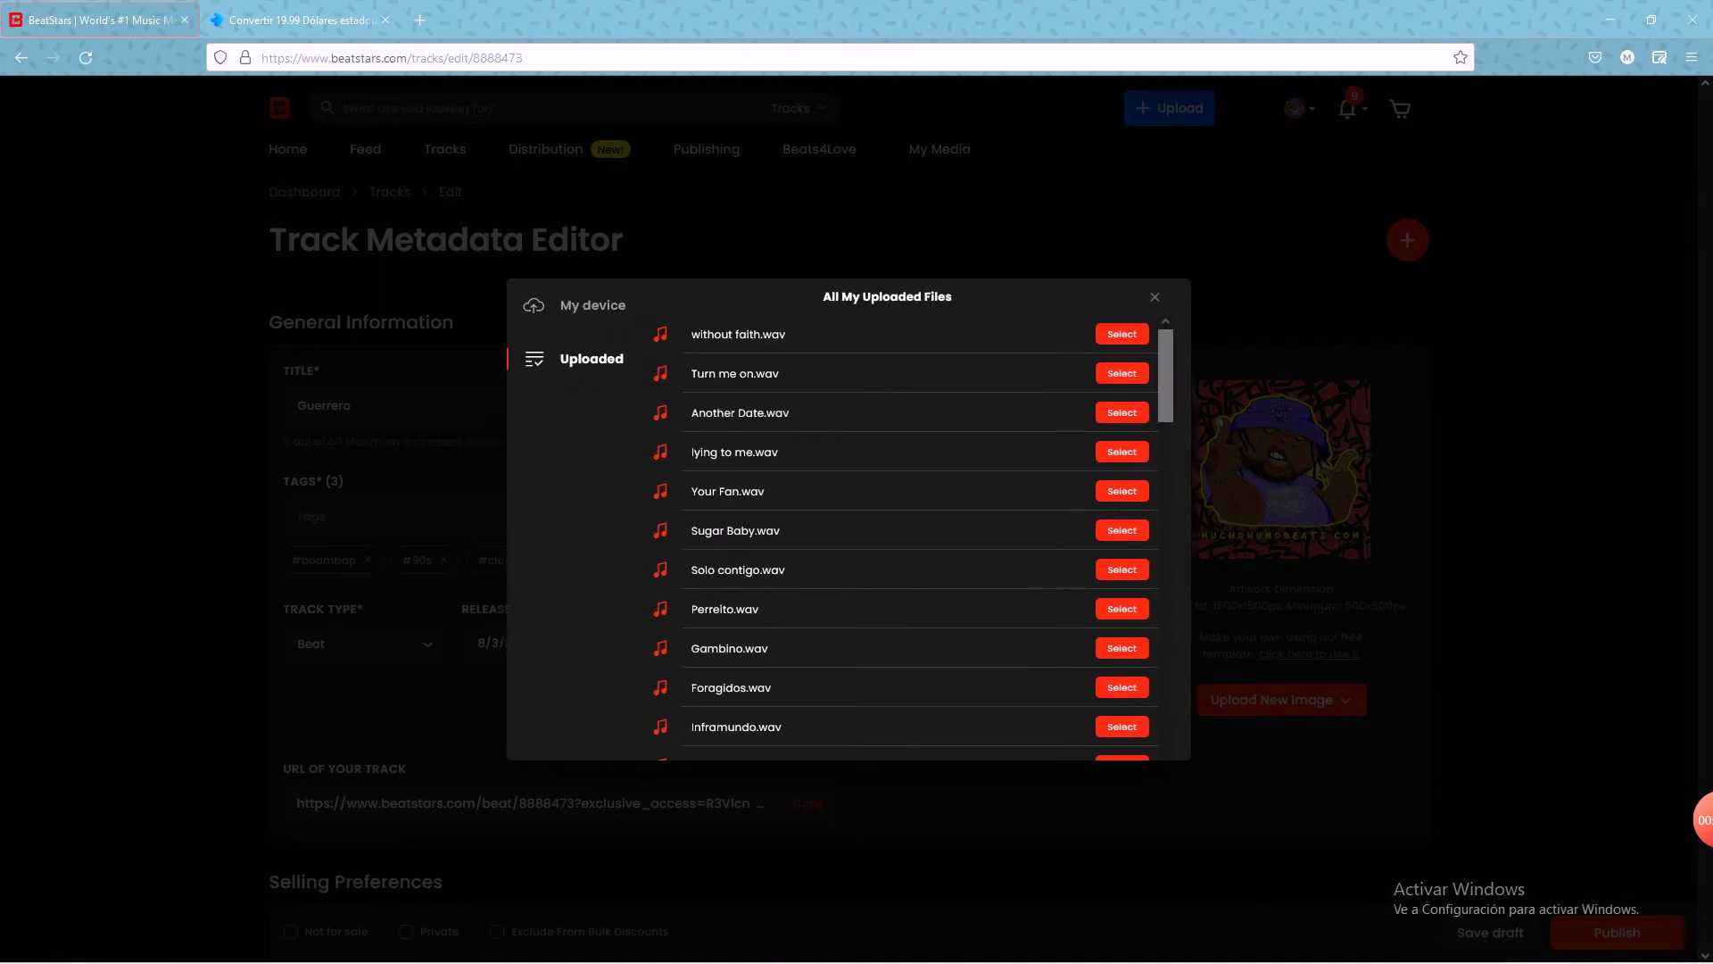
{"action": "key", "text": "Escape"}
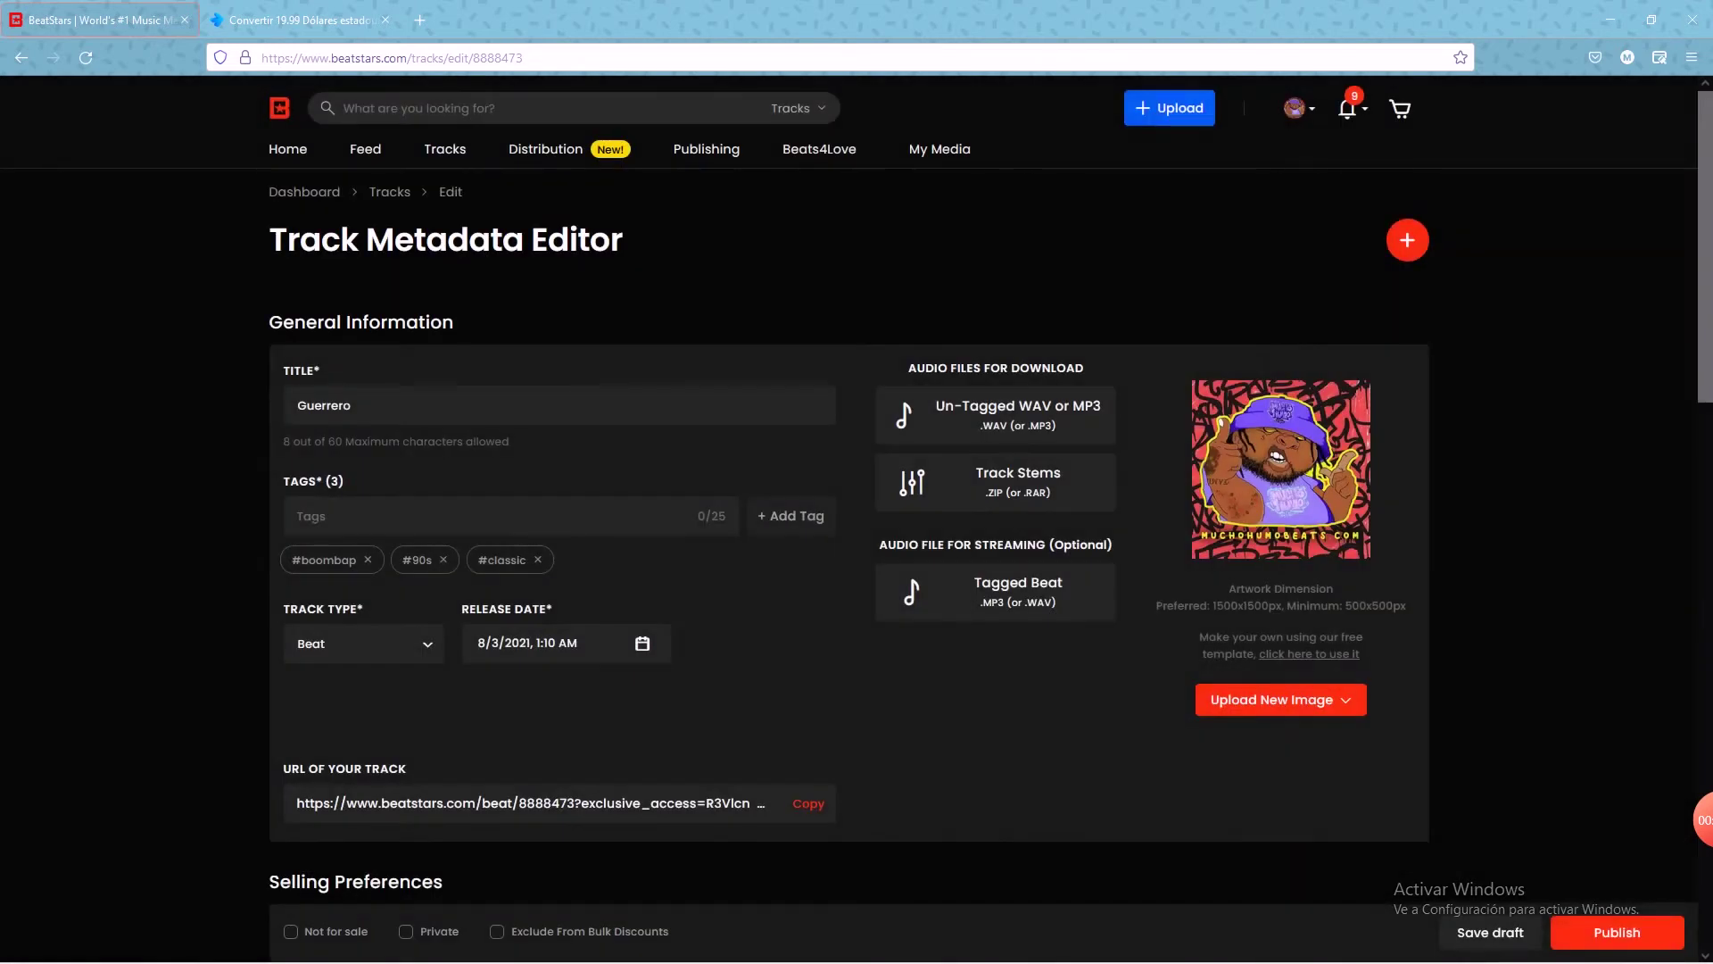
Step: View the track type choices and the release date calendar, keeping Beat and the existing date
{"action": "key", "text": "space"}
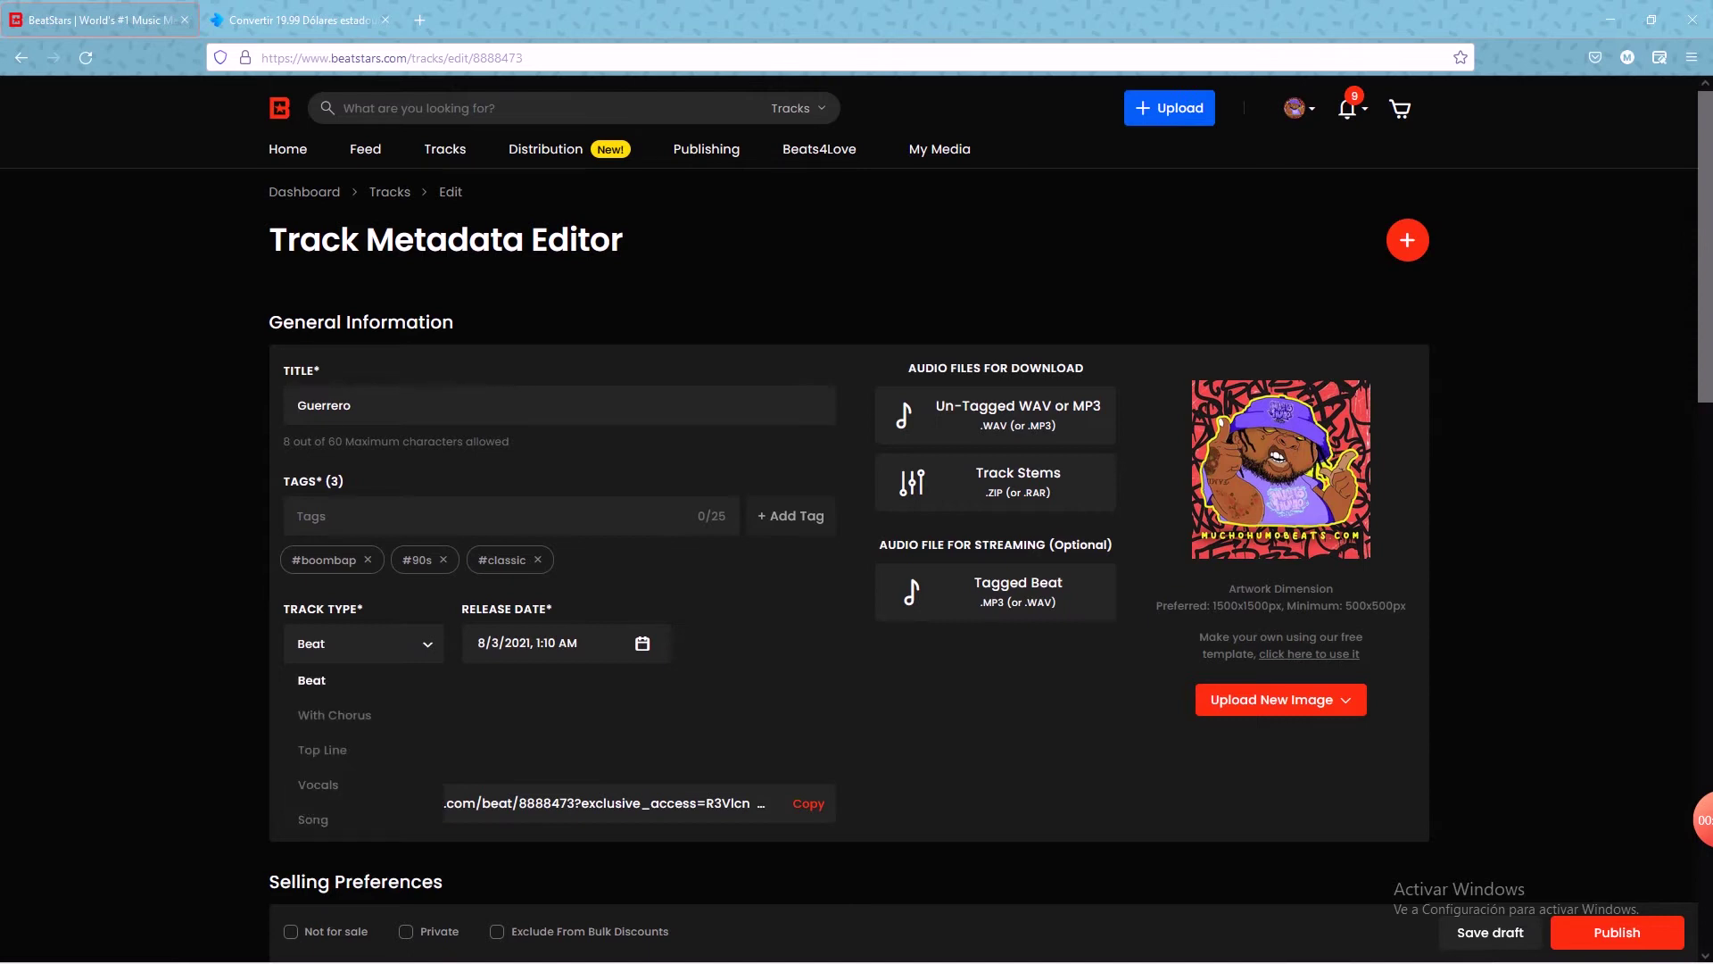
{"action": "key", "text": "space"}
{"action": "key", "text": "space"}
{"action": "key", "text": "space"}
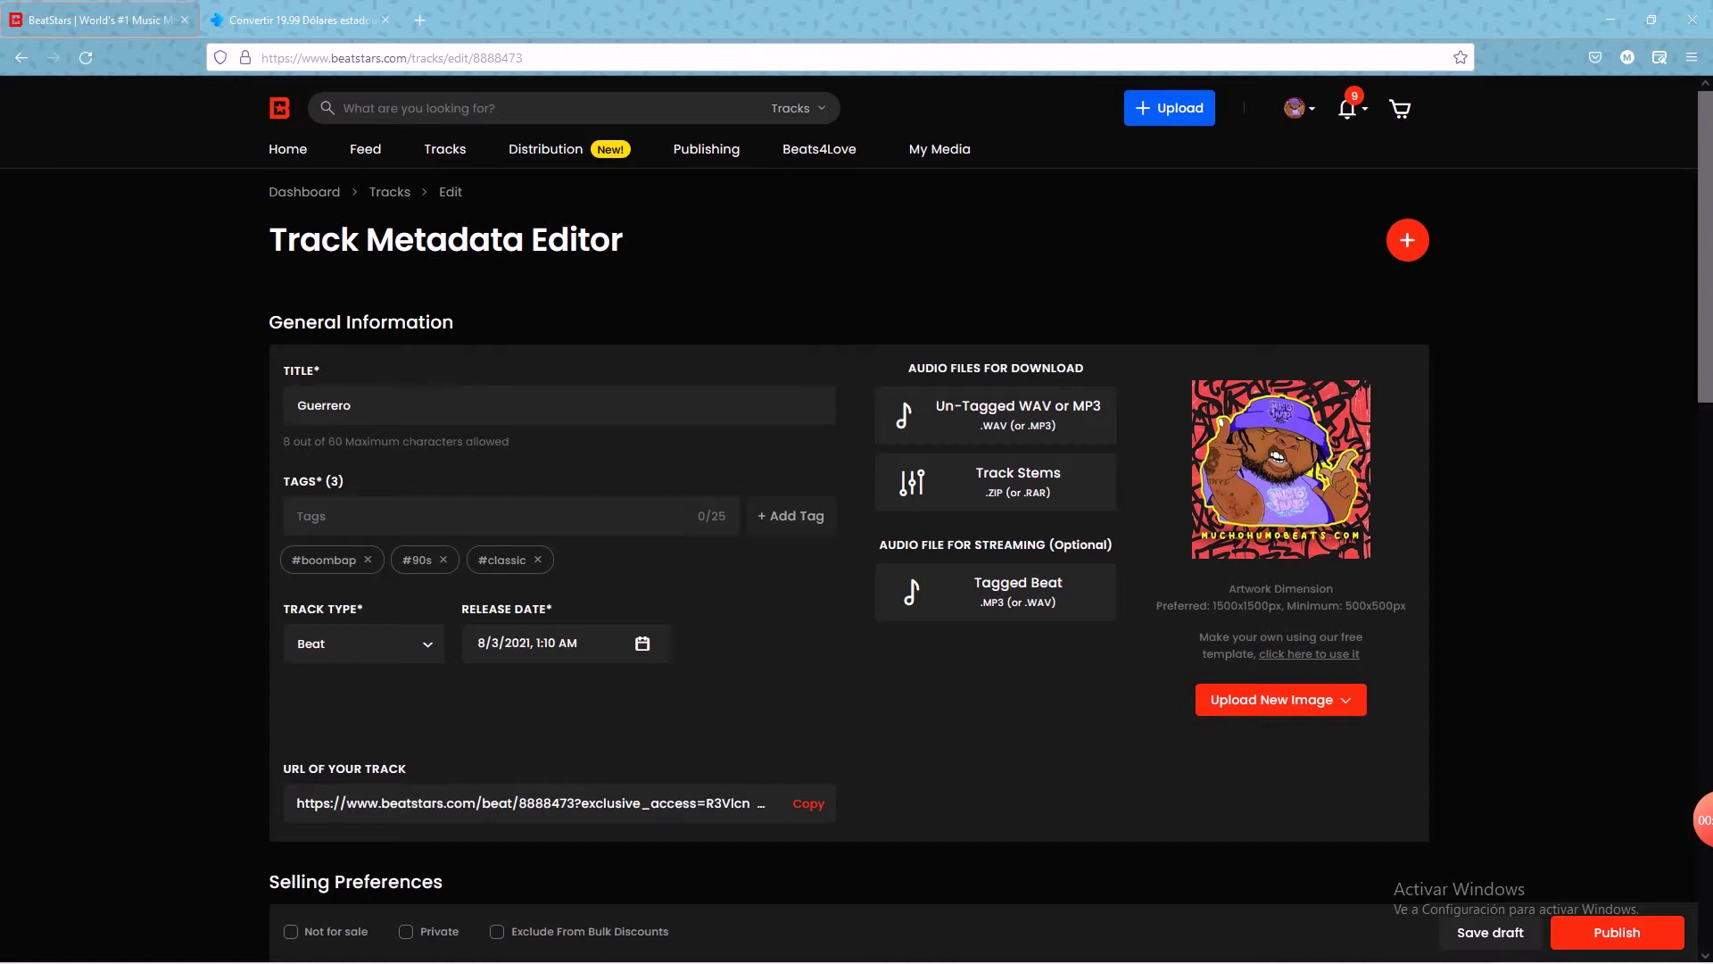
{"action": "key", "text": "Tab"}
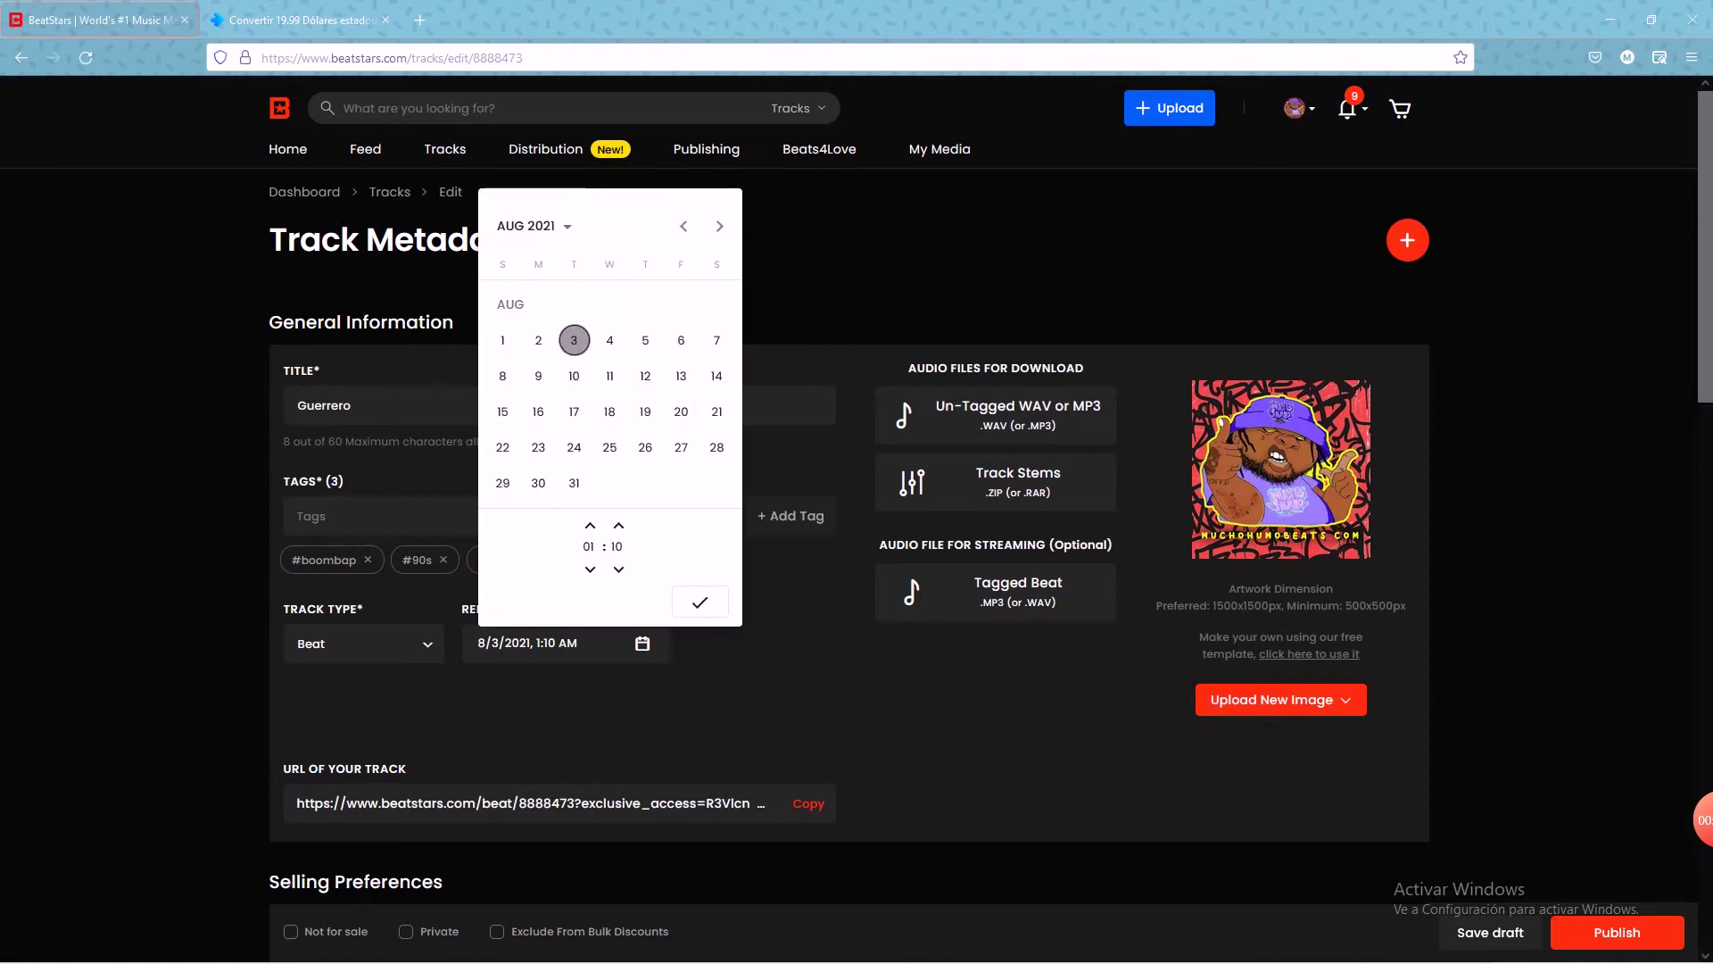
{"action": "key", "text": "Escape"}
Step: Copy the track's URL from the general information section
{"action": "scroll", "coordinate": [857, 536], "scroll_direction": "down", "scroll_amount": 3}
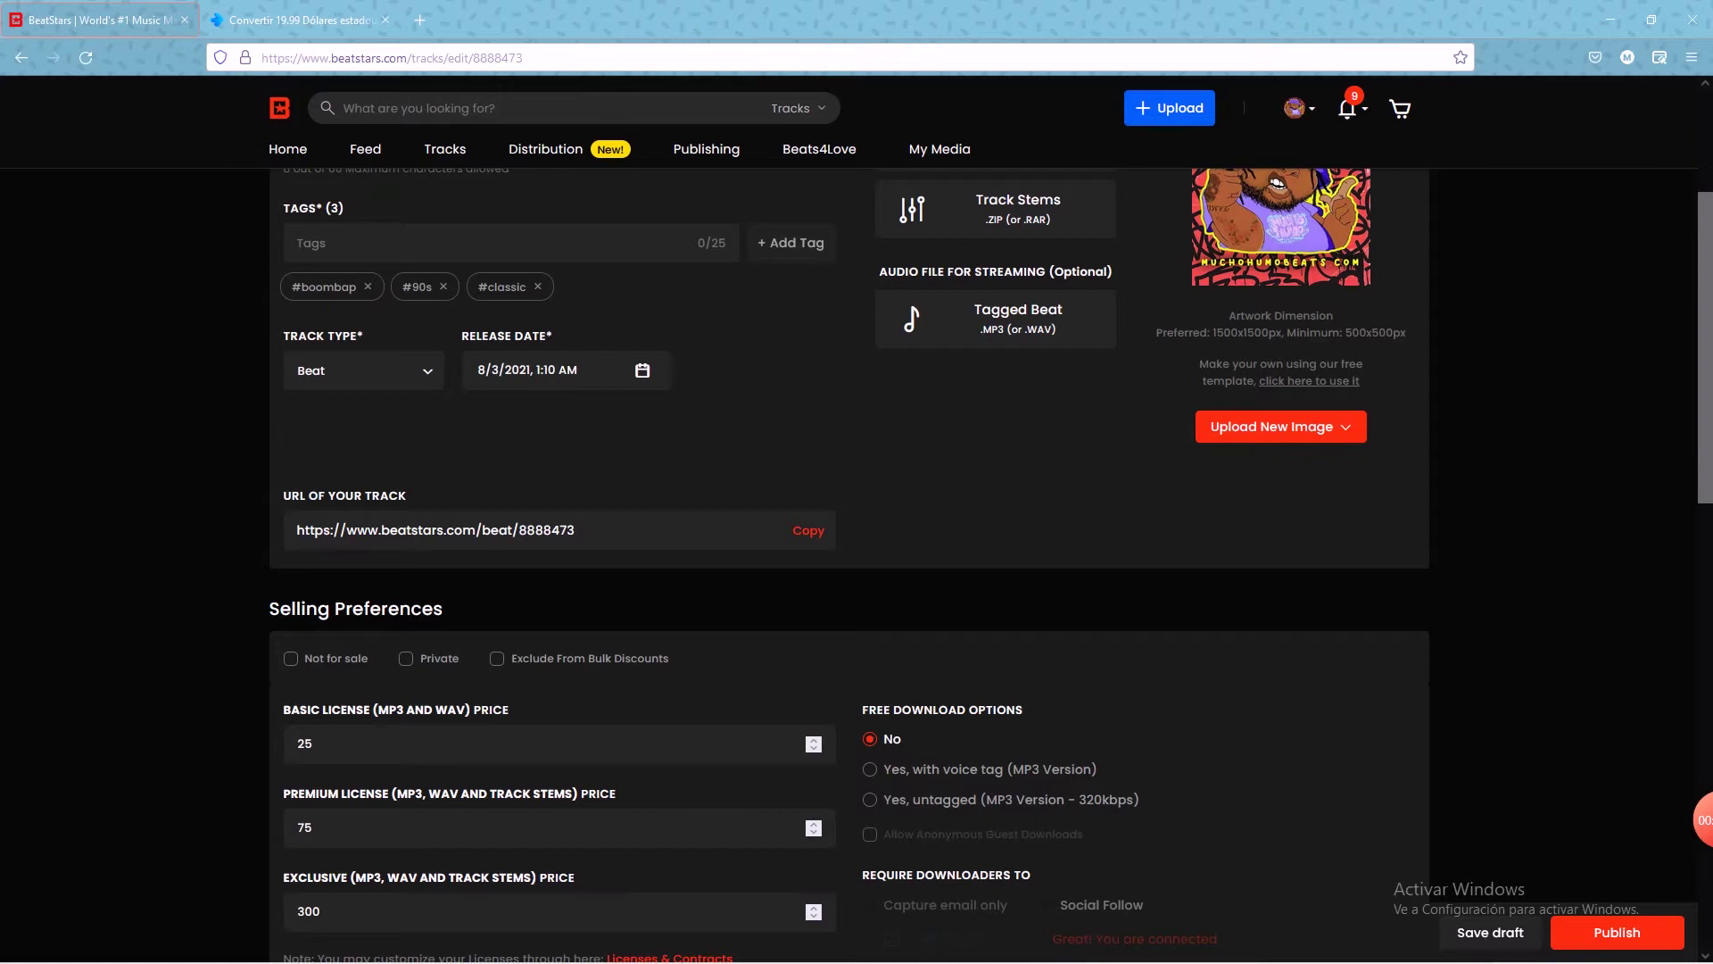
{"action": "left_click", "coordinate": [808, 530]}
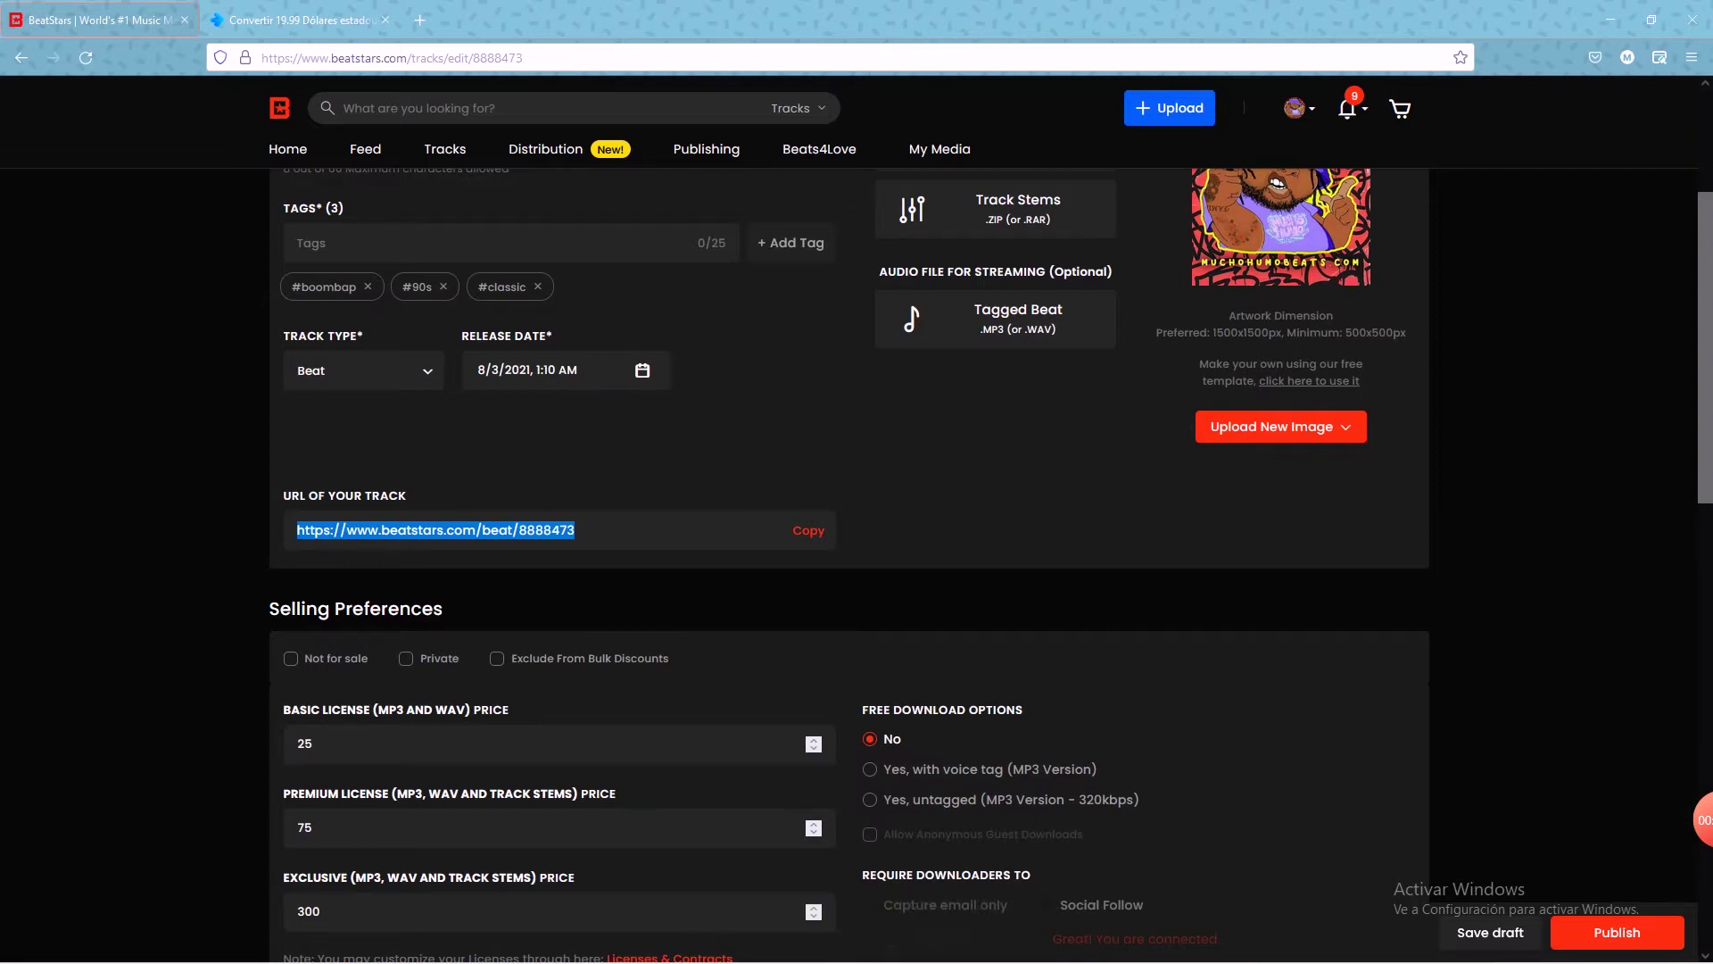
Step: View the upload choices for the track artwork and the already uploaded images without choosing a file
{"action": "scroll", "coordinate": [848, 535], "scroll_direction": "up", "scroll_amount": 3}
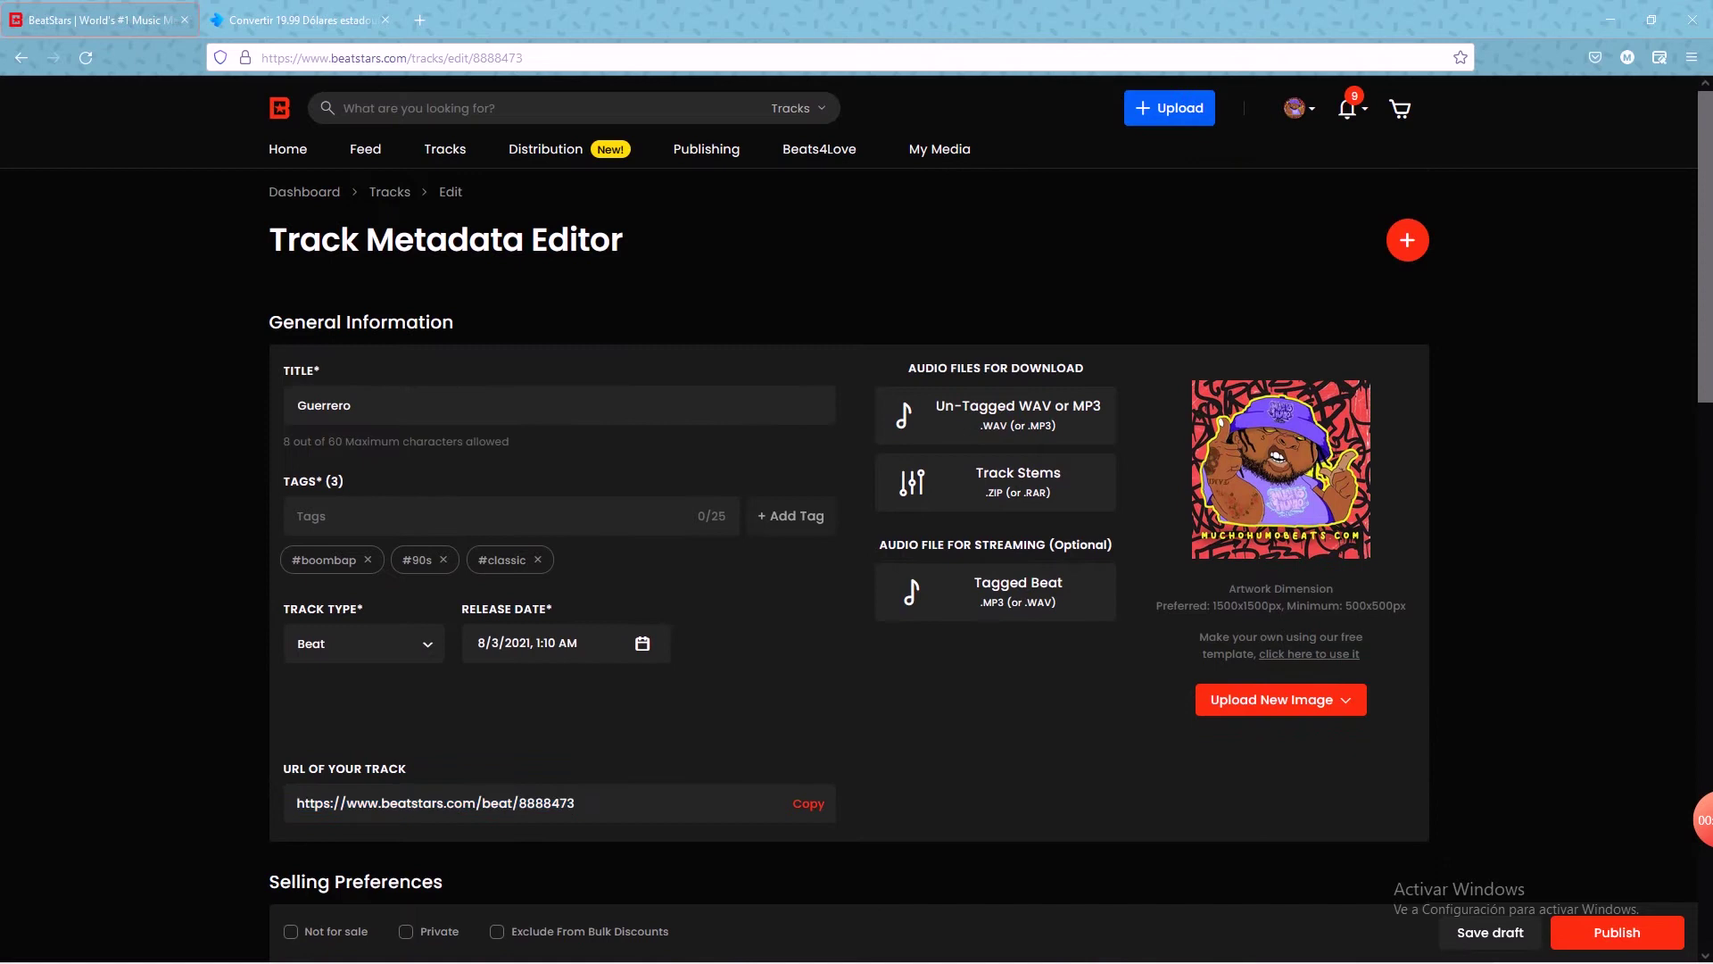
{"action": "left_click", "coordinate": [1347, 701]}
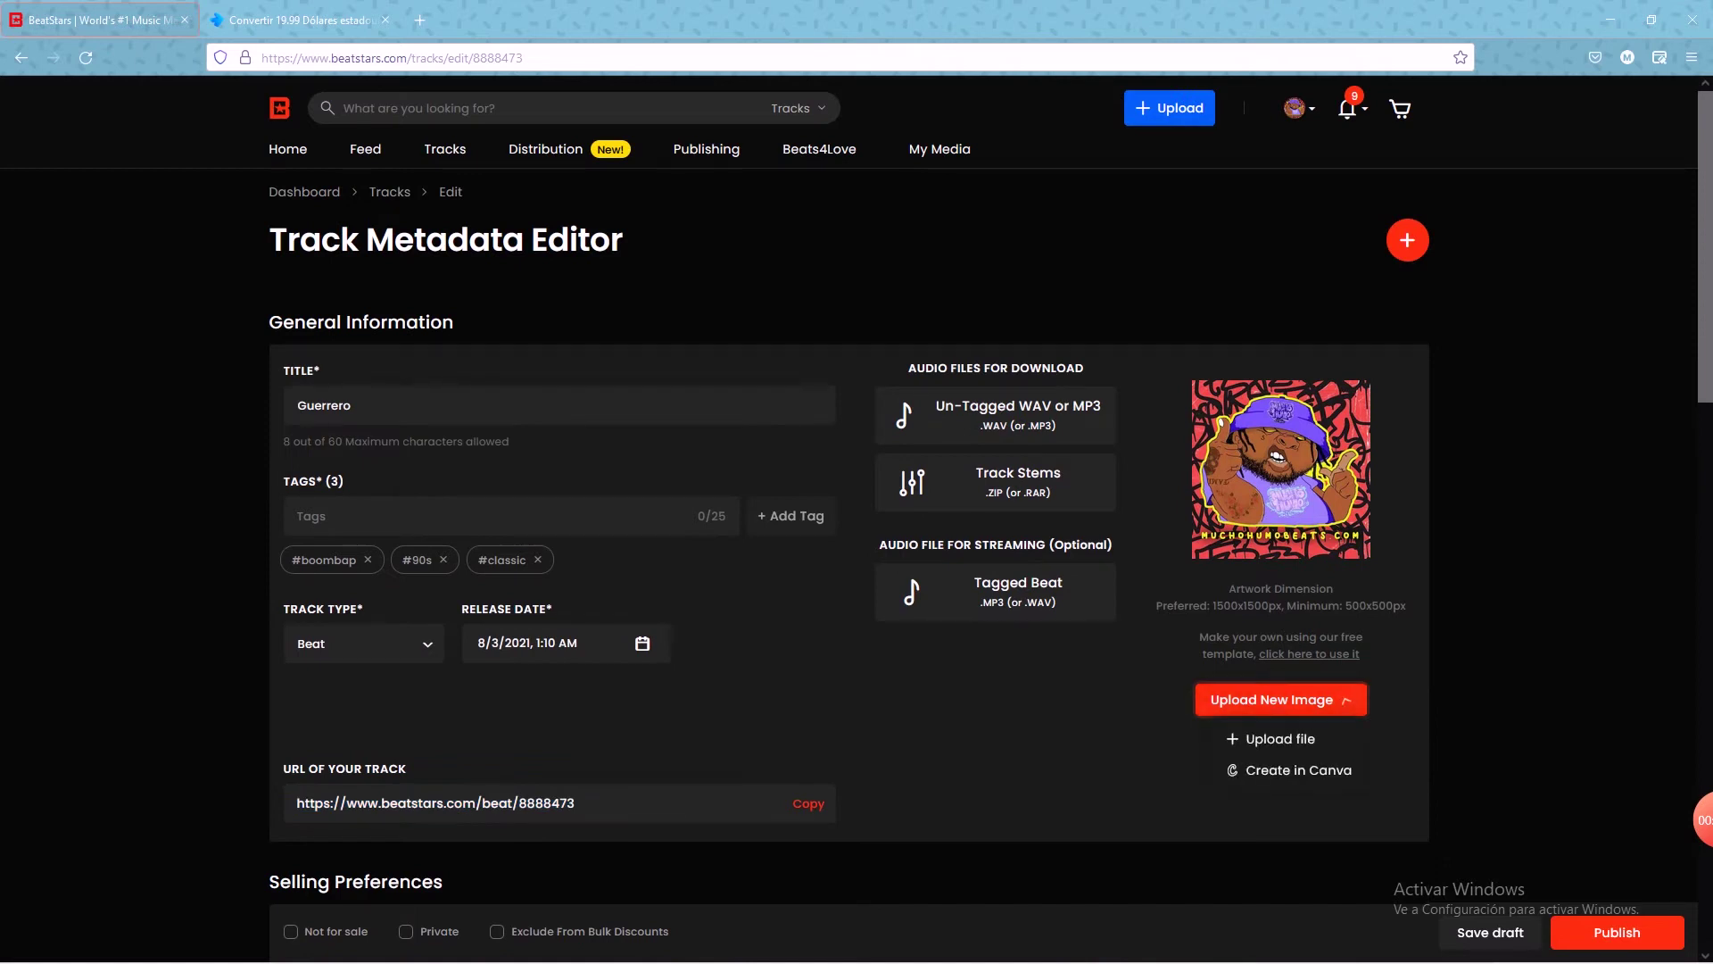
{"action": "key", "text": "Escape"}
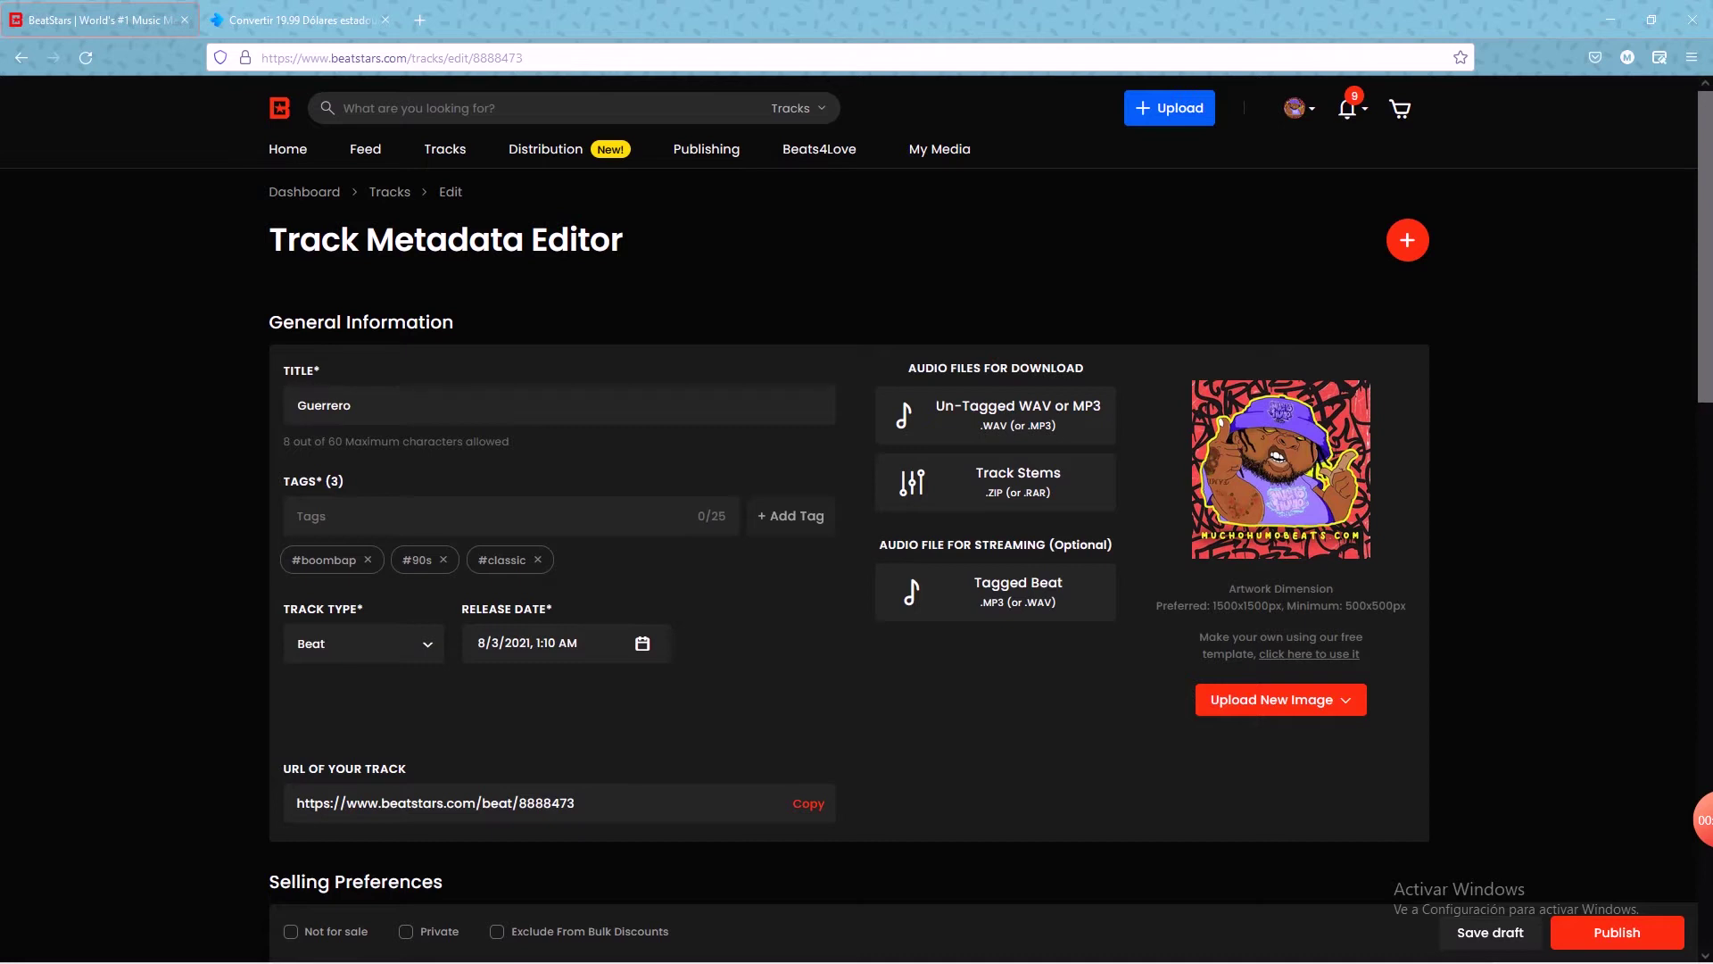
{"action": "left_click", "coordinate": [1280, 700]}
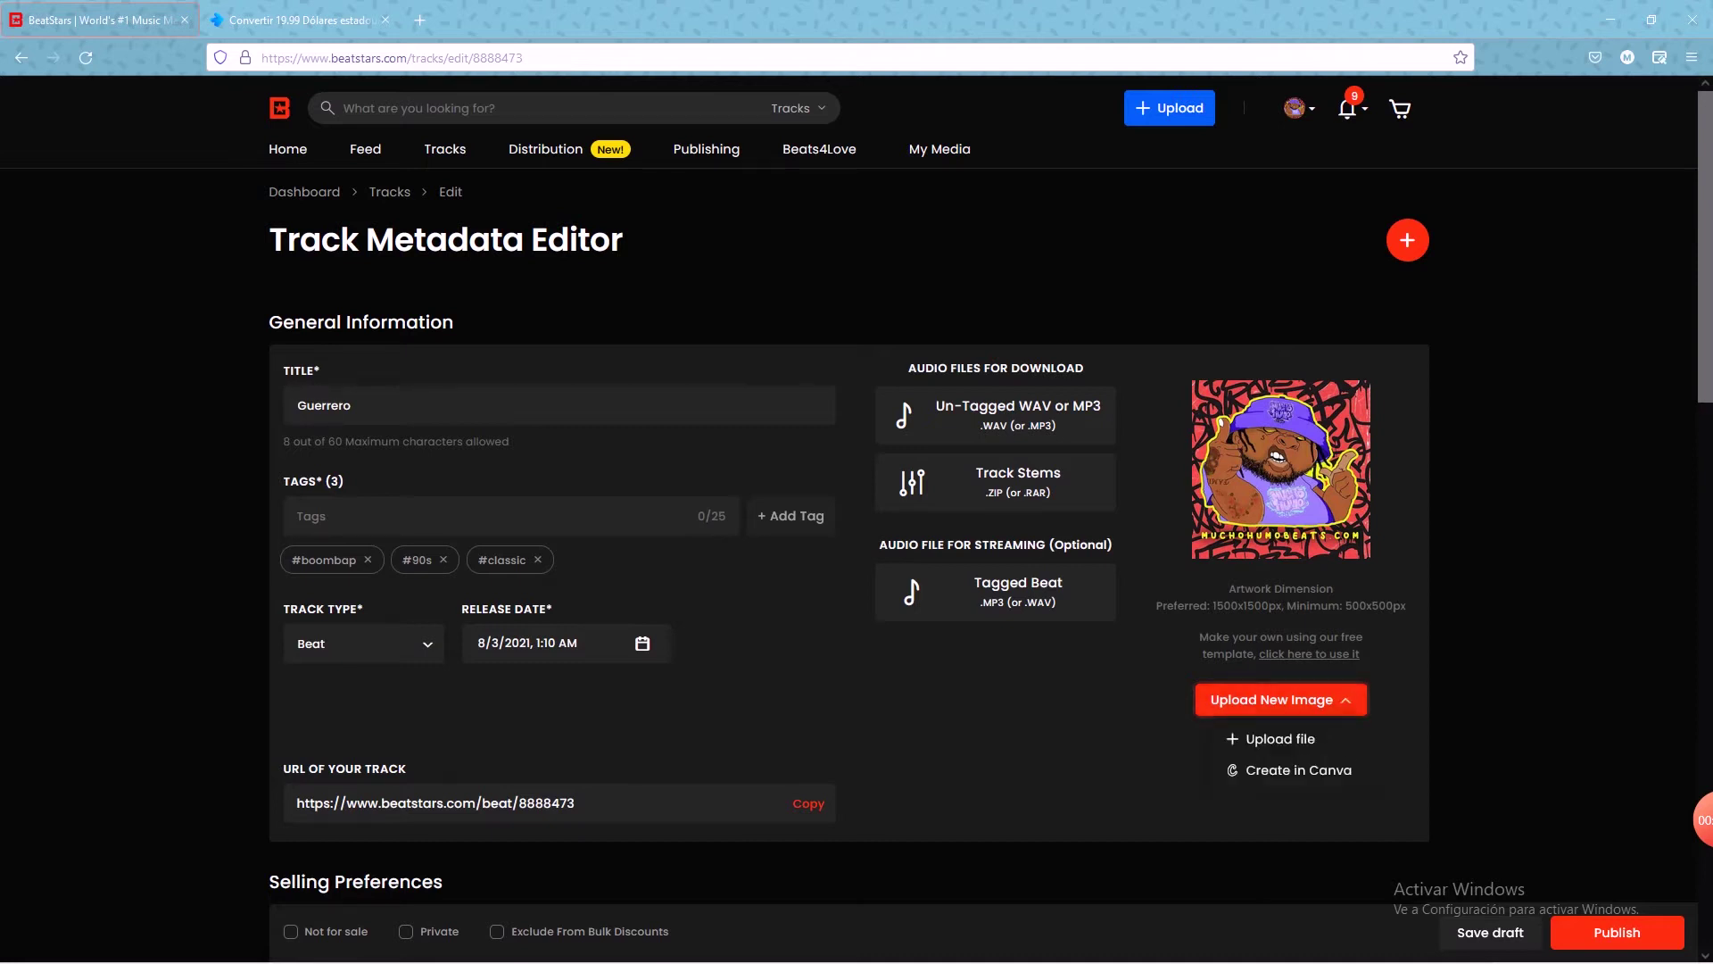
{"action": "left_click", "coordinate": [1276, 739]}
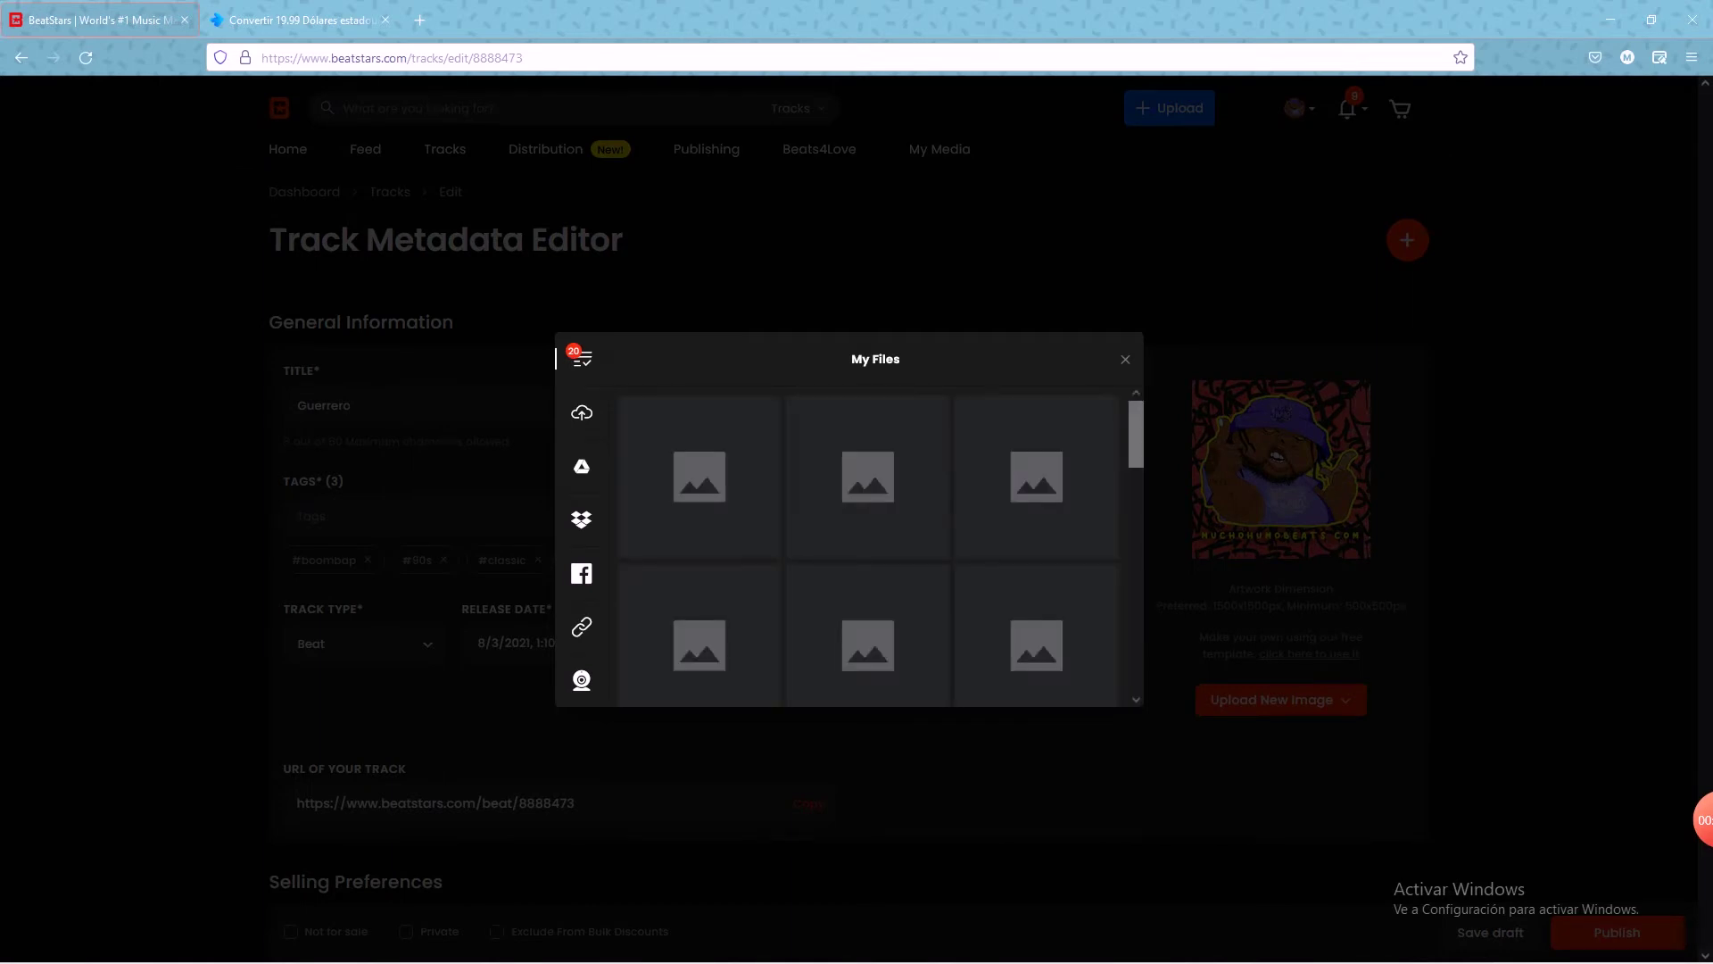
{"action": "left_click", "coordinate": [1126, 359]}
{"action": "left_click", "coordinate": [1281, 700]}
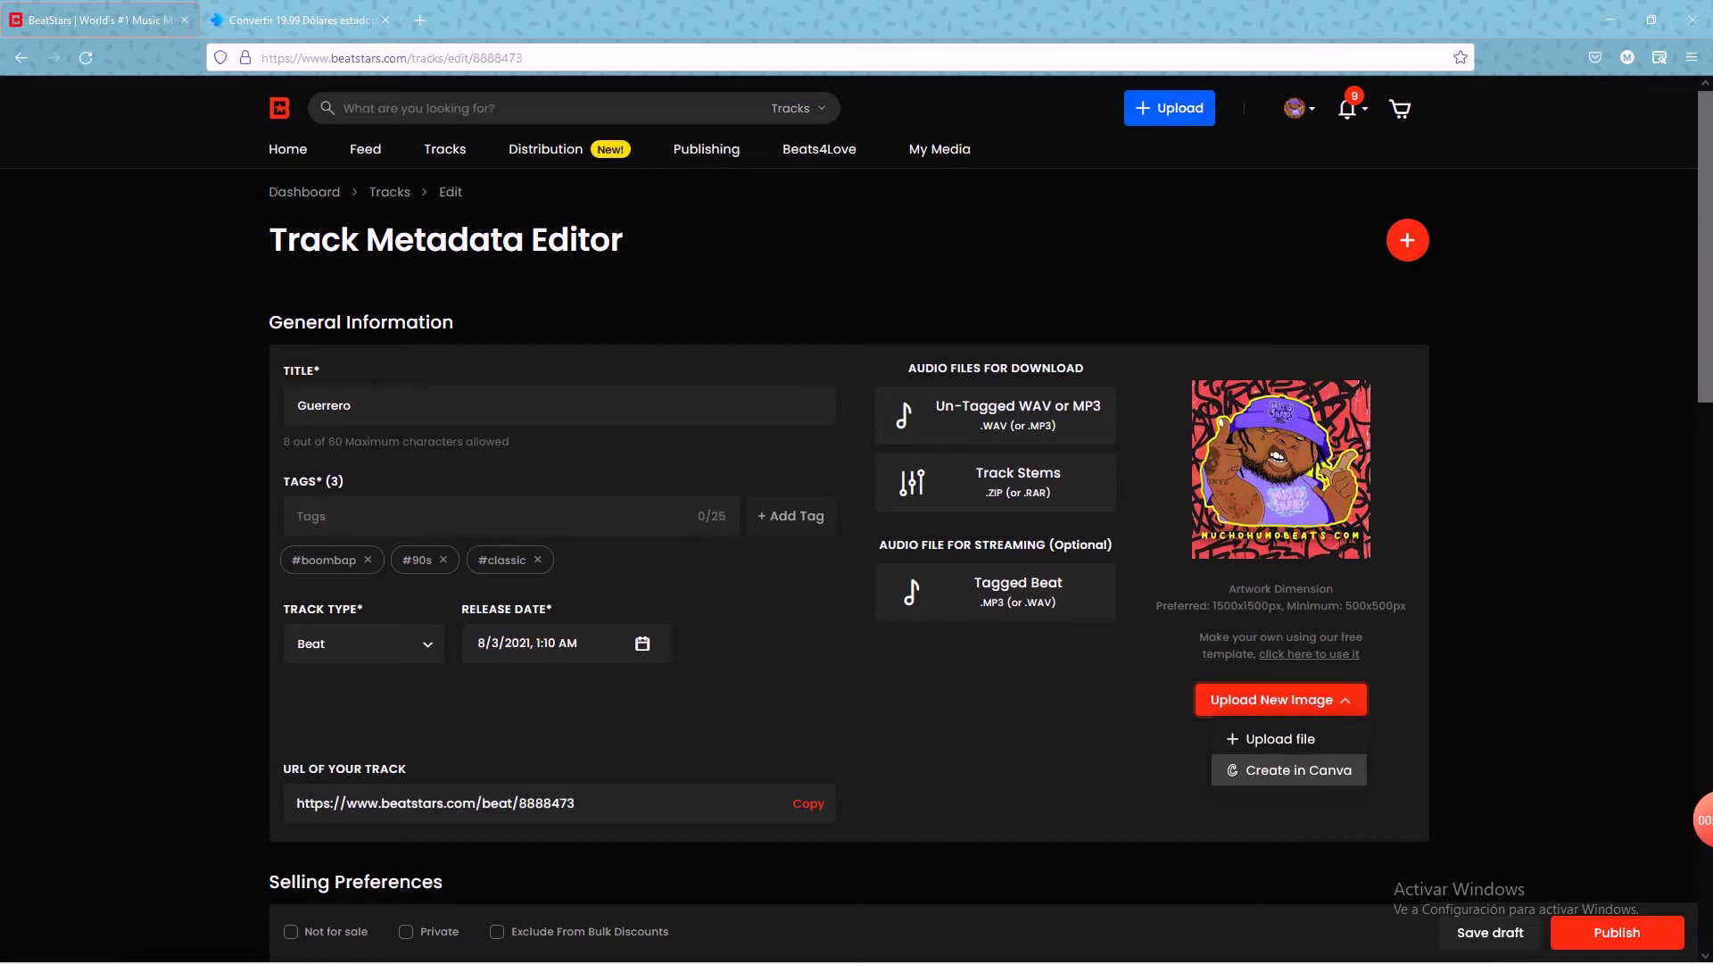
Step: Review the selling preferences, trying Exclude From Bulk Discounts and switching it back off
{"action": "scroll", "coordinate": [856, 536], "scroll_direction": "down", "scroll_amount": 3}
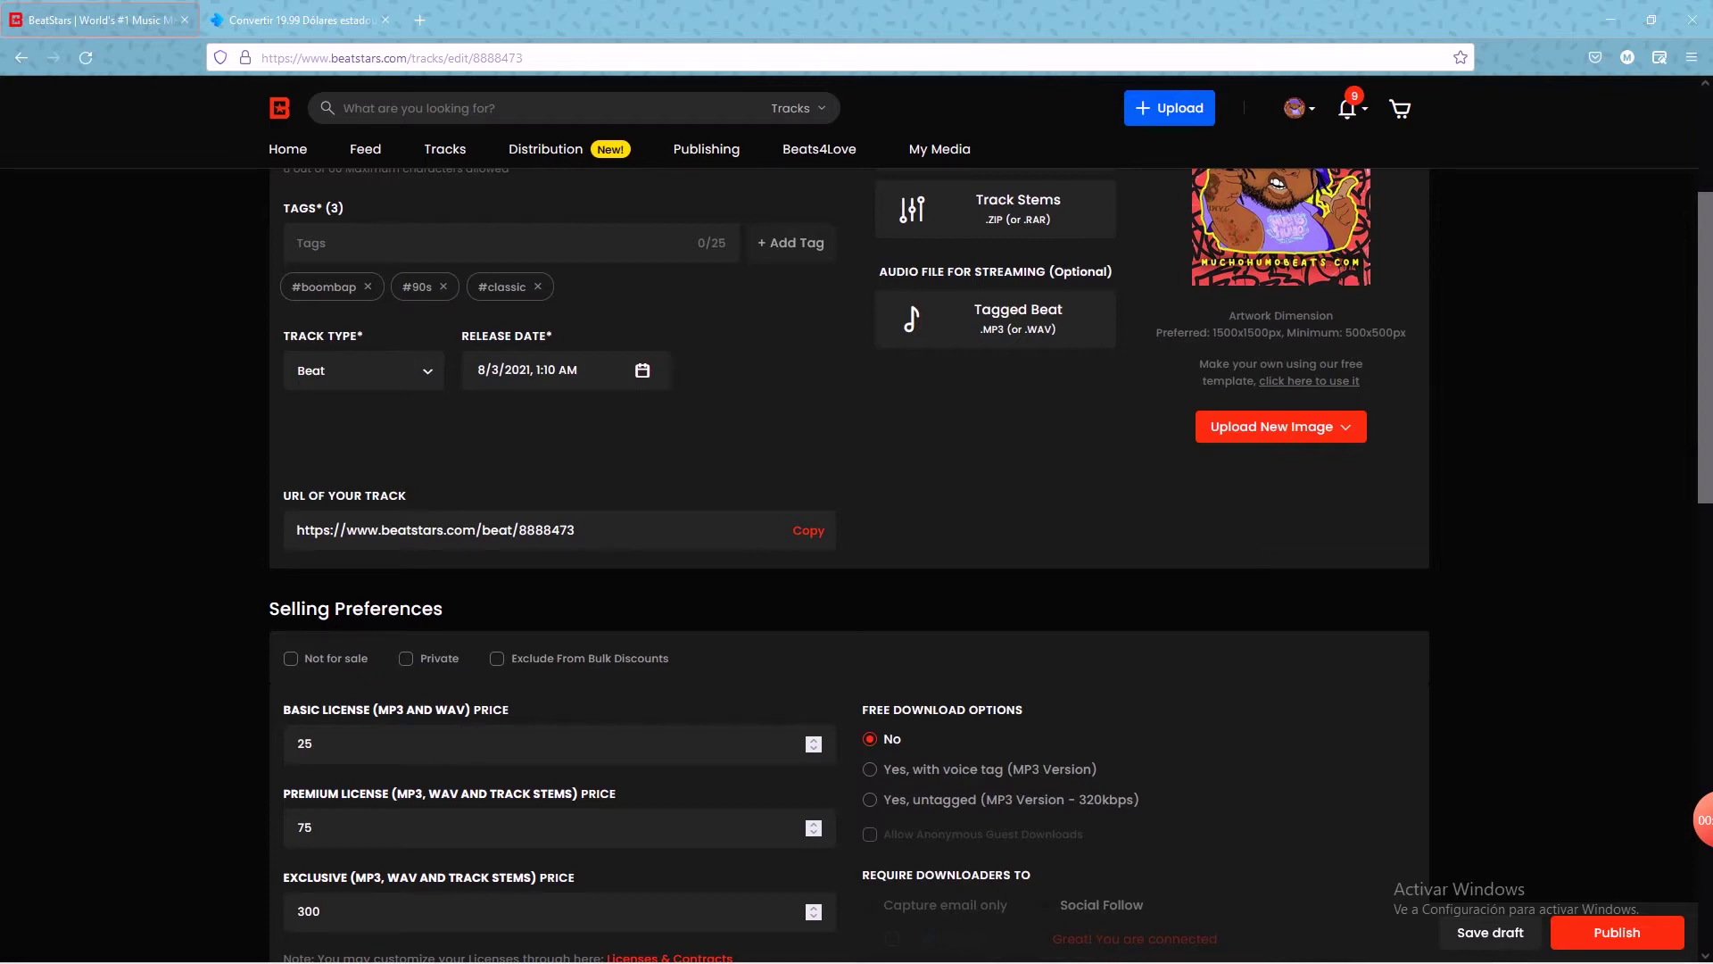
{"action": "scroll", "coordinate": [857, 549], "scroll_direction": "down", "scroll_amount": 3}
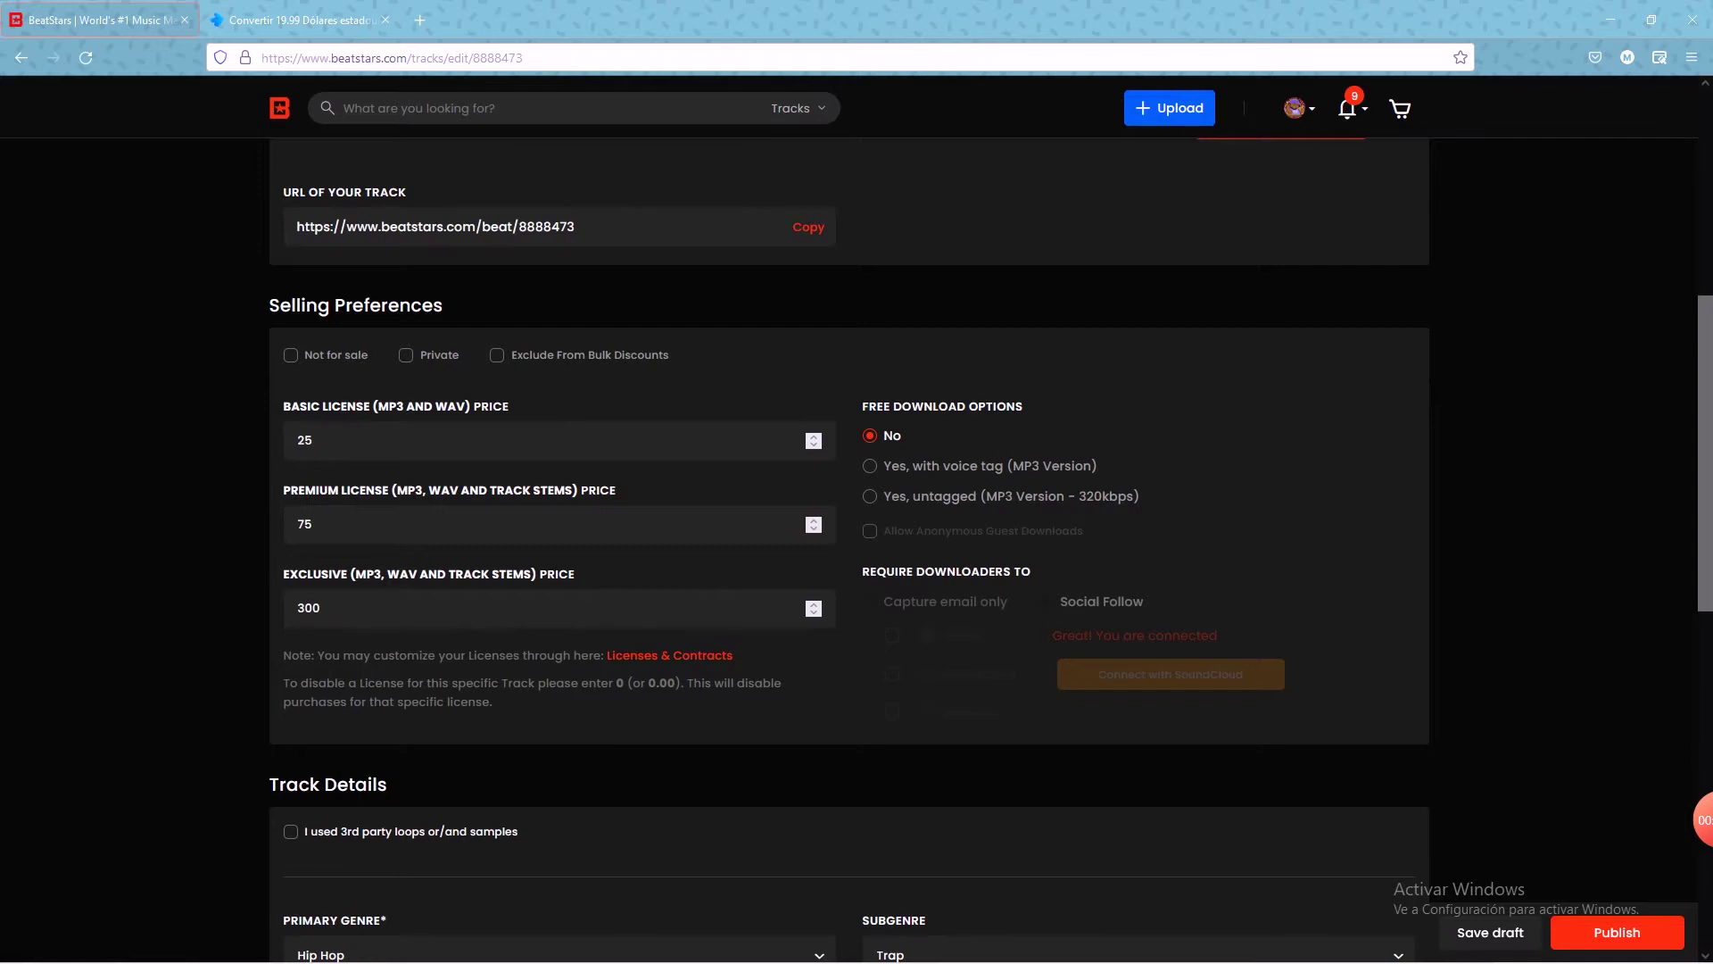
{"action": "left_click", "coordinate": [497, 355]}
{"action": "left_click", "coordinate": [497, 355]}
Step: Declare third-party sample use in the track details, listing "guitarra smoth rnb. wav" from splace.com, and add a second blank sample entry
{"action": "scroll", "coordinate": [857, 551], "scroll_direction": "down", "scroll_amount": 3}
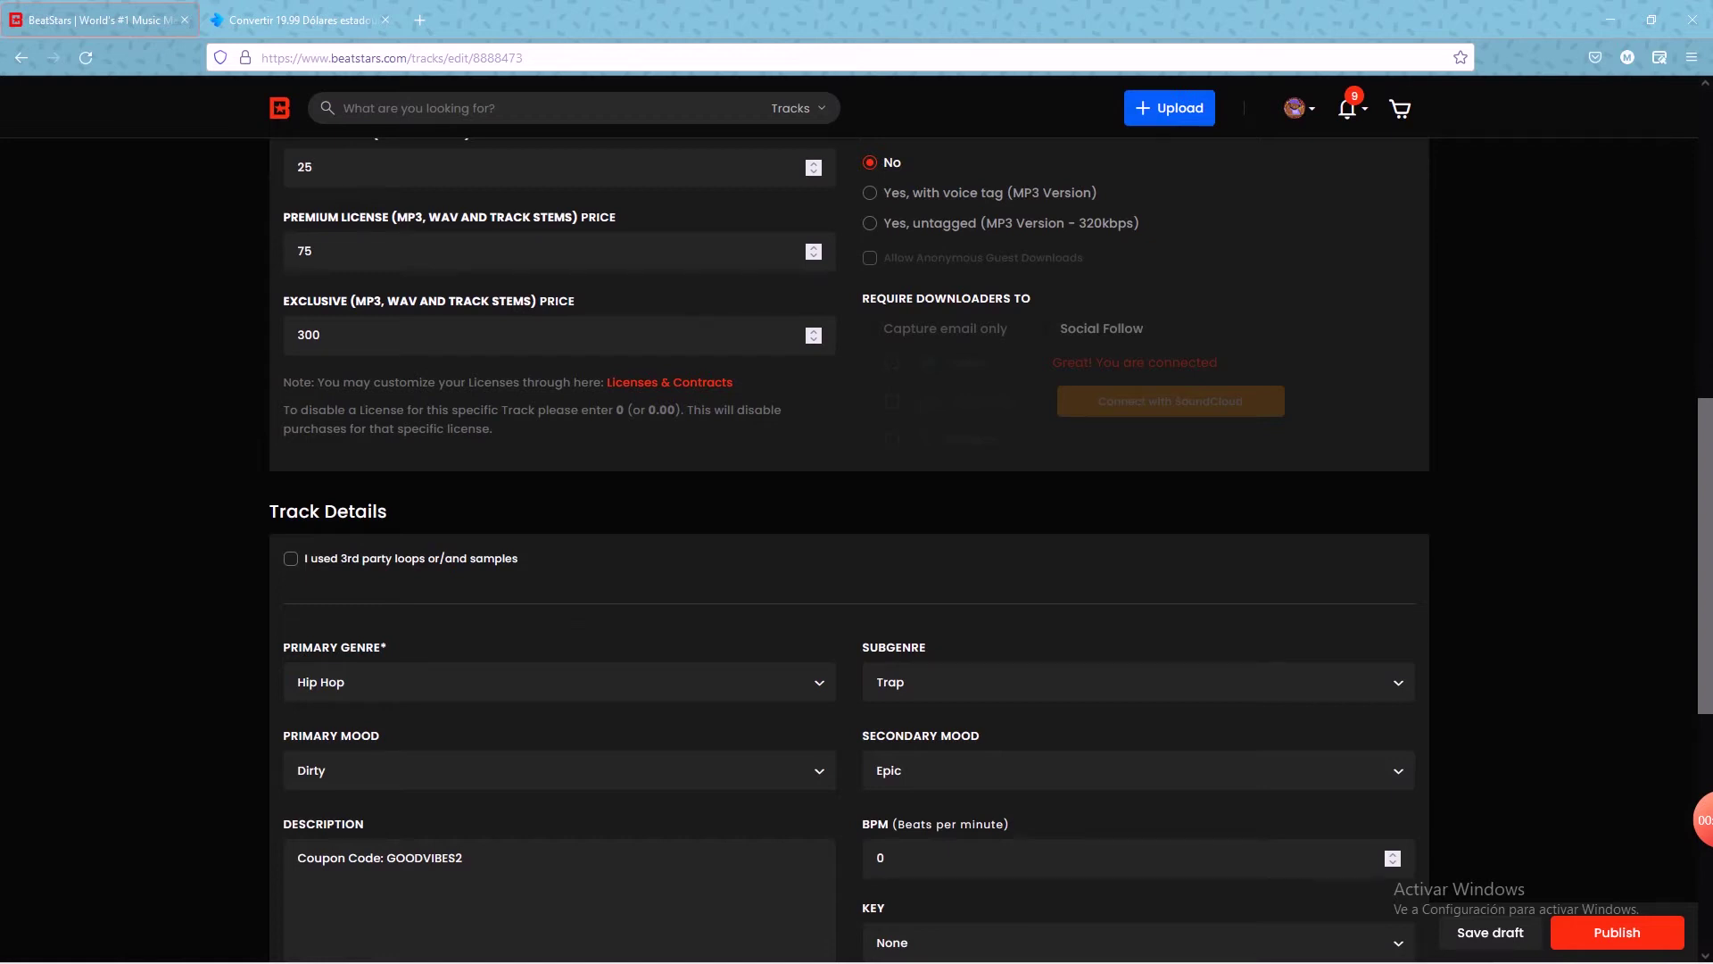
{"action": "left_click", "coordinate": [291, 559]}
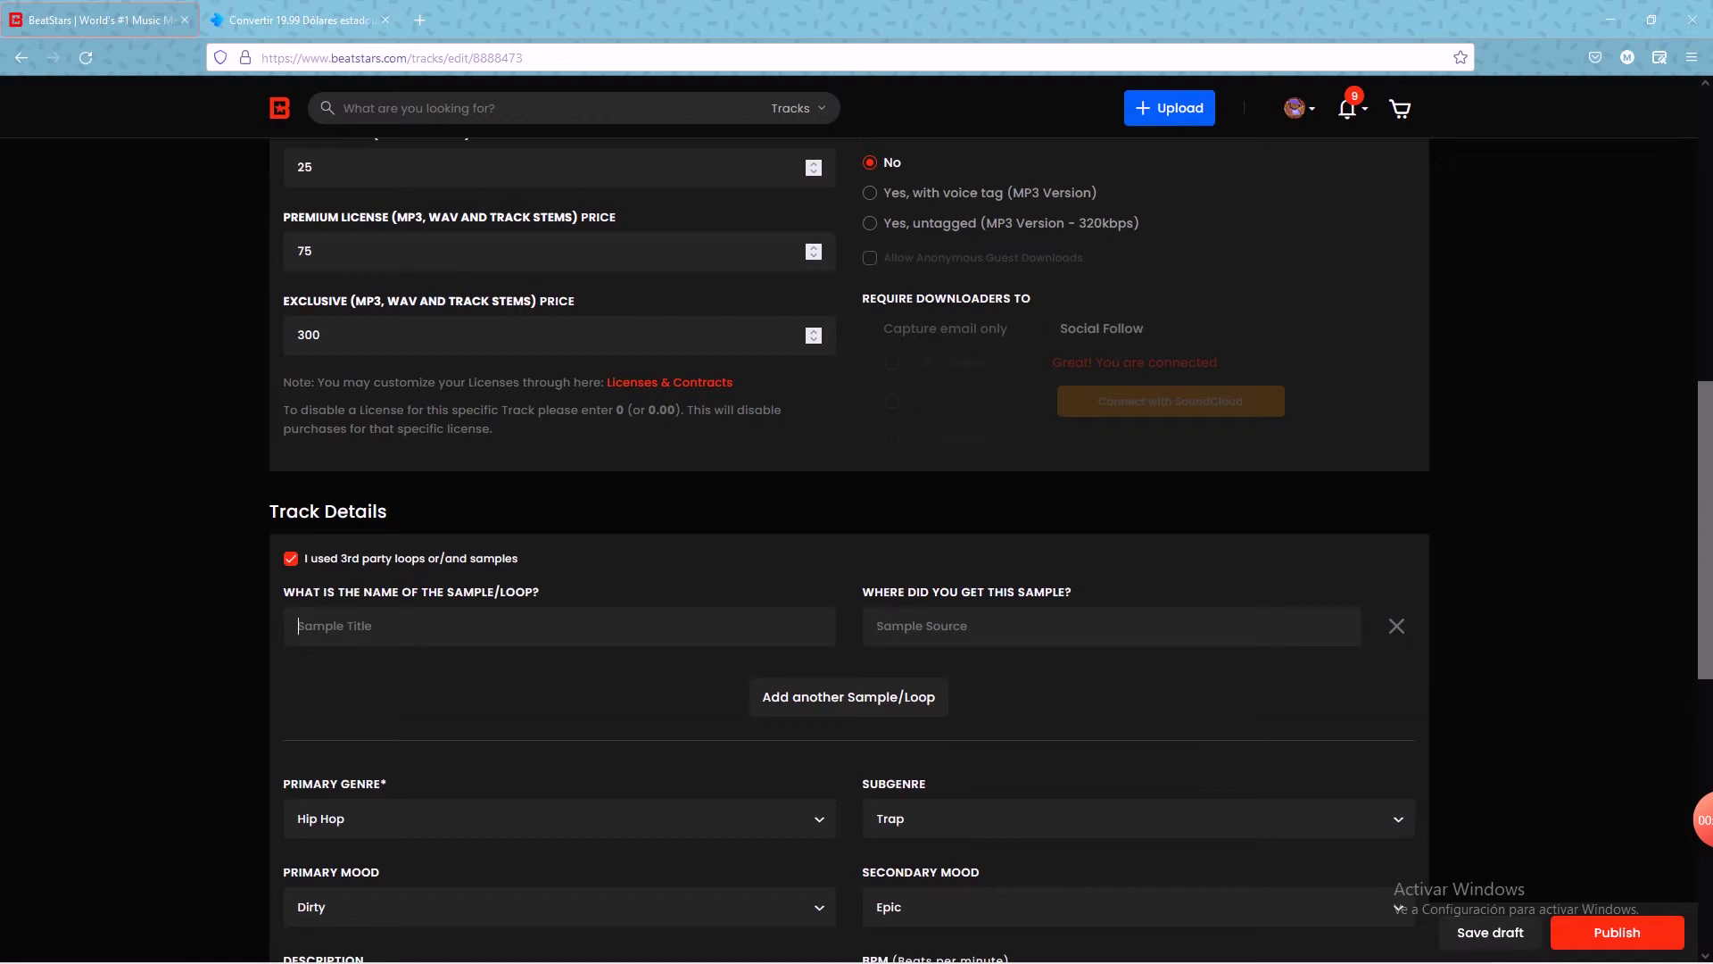
{"action": "type", "text": "guitarra"}
{"action": "key", "text": "BackSpace"}
{"action": "key", "text": "BackSpace"}
{"action": "key", "text": "BackSpace"}
{"action": "type", "text": "tarra"}
{"action": "type", "text": " smoth r"}
{"action": "type", "text": "nb"}
{"action": "type", "text": ". wav"}
{"action": "type", "text": "splace"}
{"action": "type", "text": "."}
{"action": "type", "text": "com"}
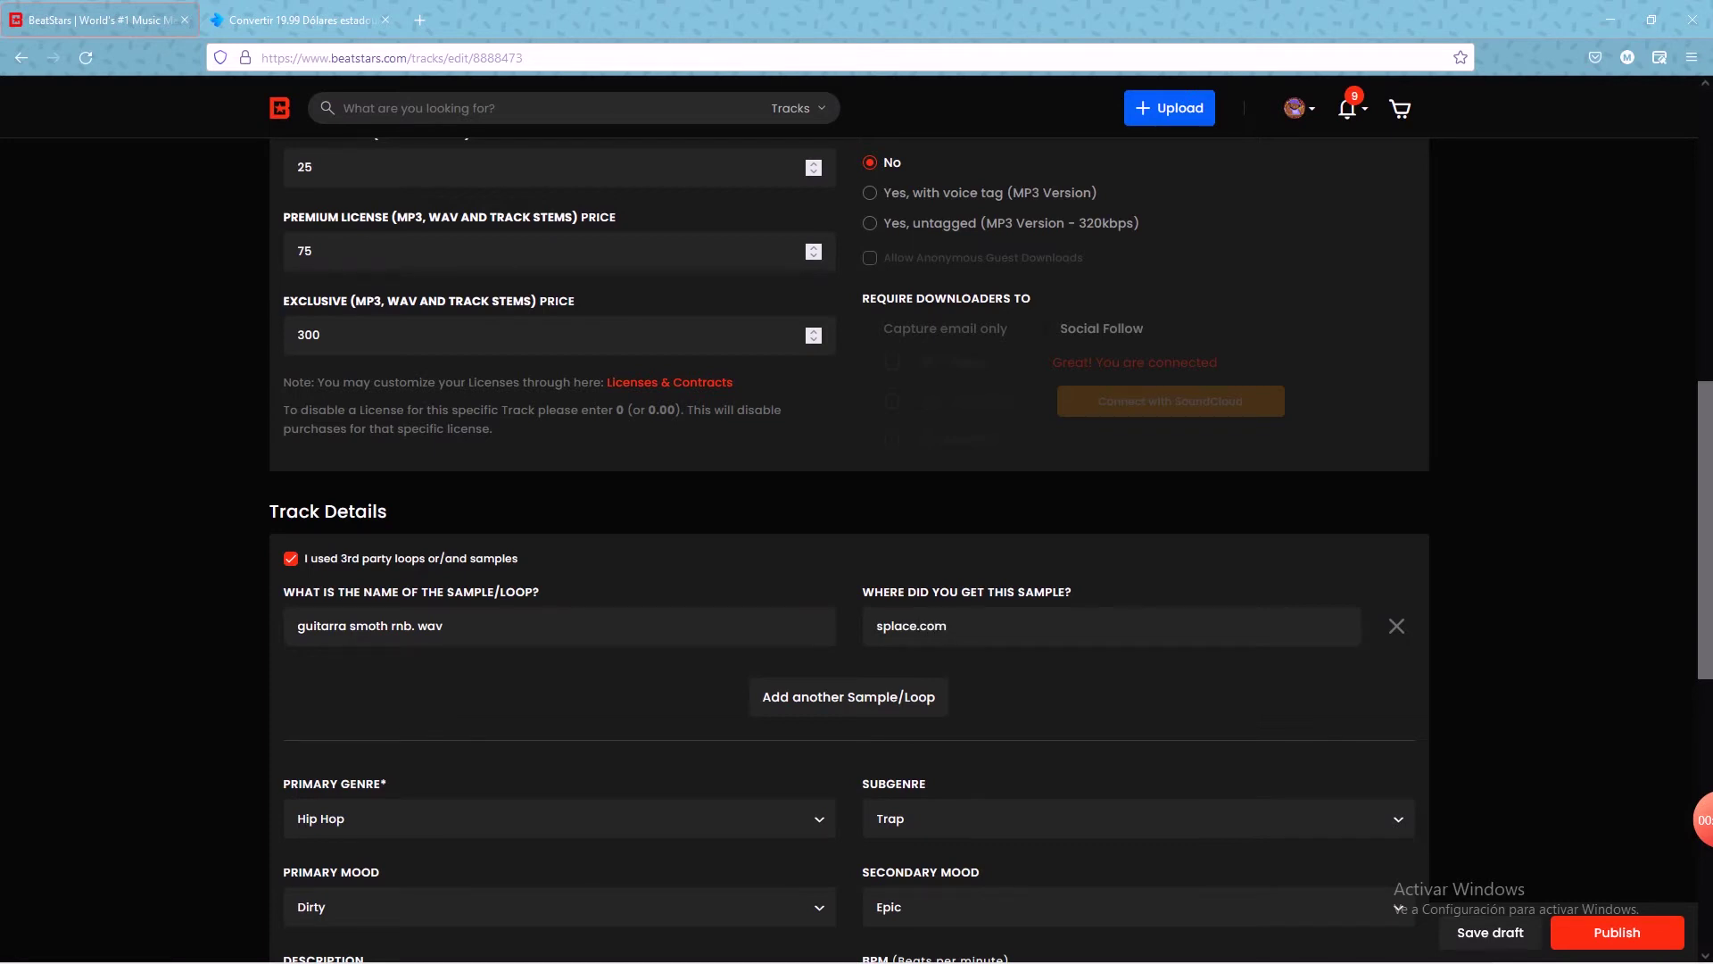
{"action": "scroll", "coordinate": [856, 550], "scroll_direction": "down", "scroll_amount": 3}
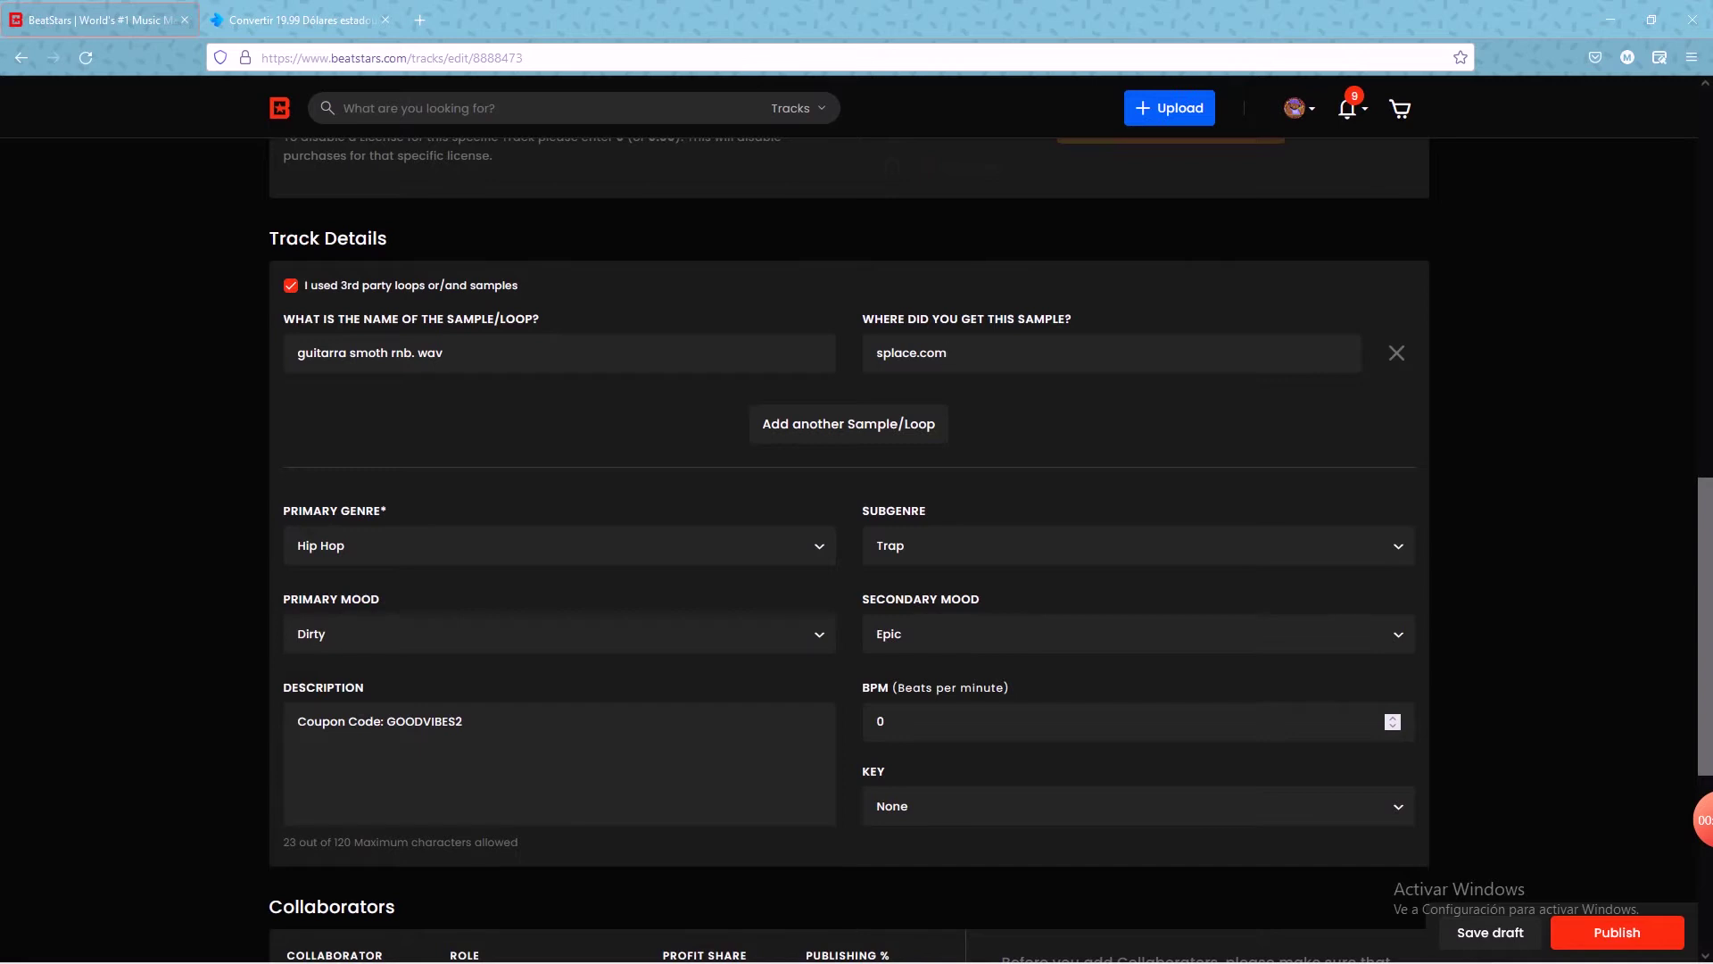
{"action": "left_click", "coordinate": [801, 434]}
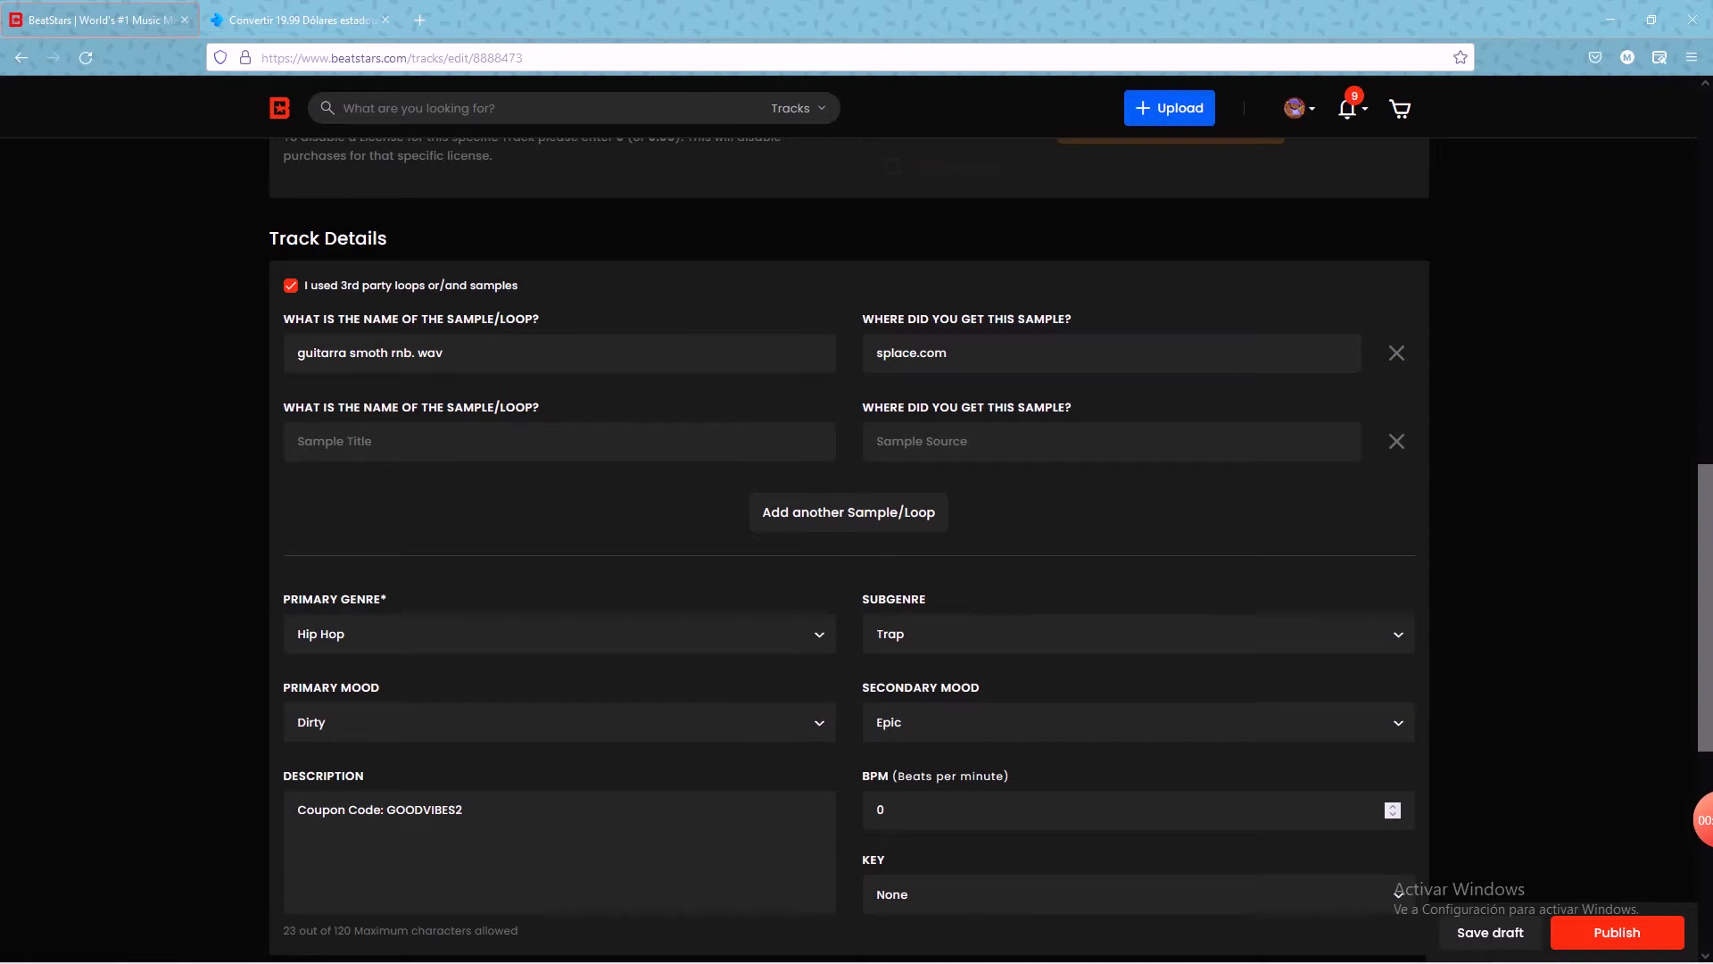
Step: Choose Hip Hop as primary genre and Underground as subgenre, keeping Dirty as the primary mood
{"action": "scroll", "coordinate": [857, 550], "scroll_direction": "down", "scroll_amount": 2}
{"action": "left_click", "coordinate": [559, 451]}
{"action": "left_click", "coordinate": [325, 489]}
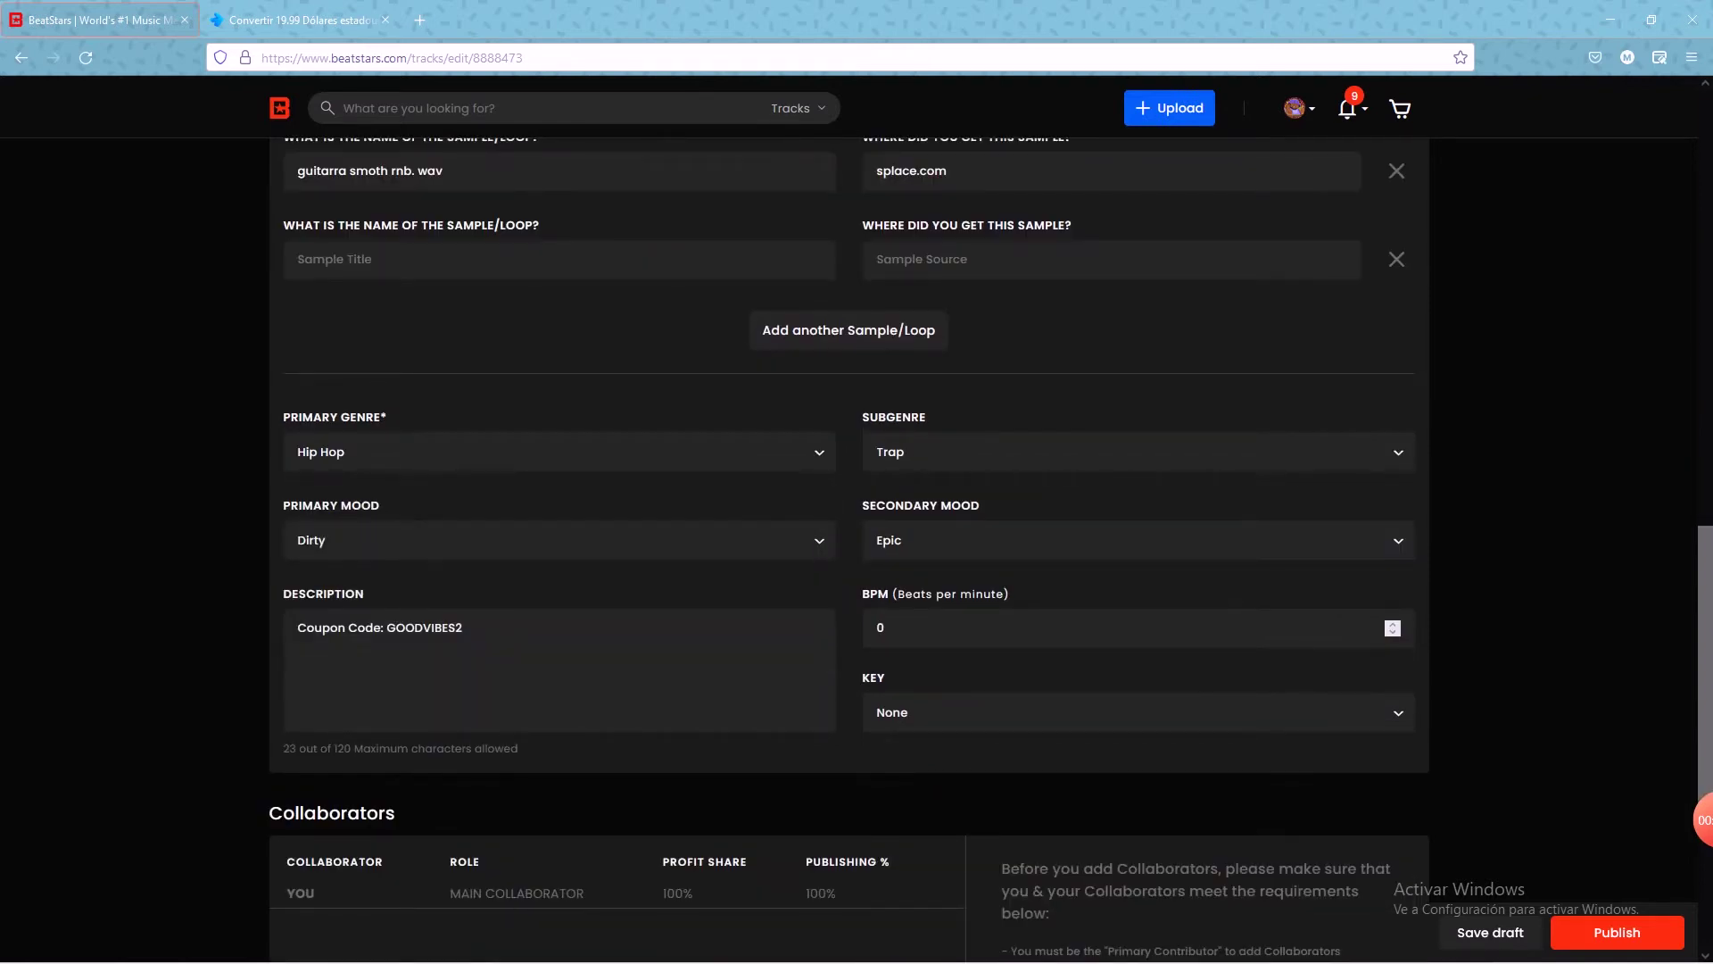
{"action": "left_click", "coordinate": [560, 540]}
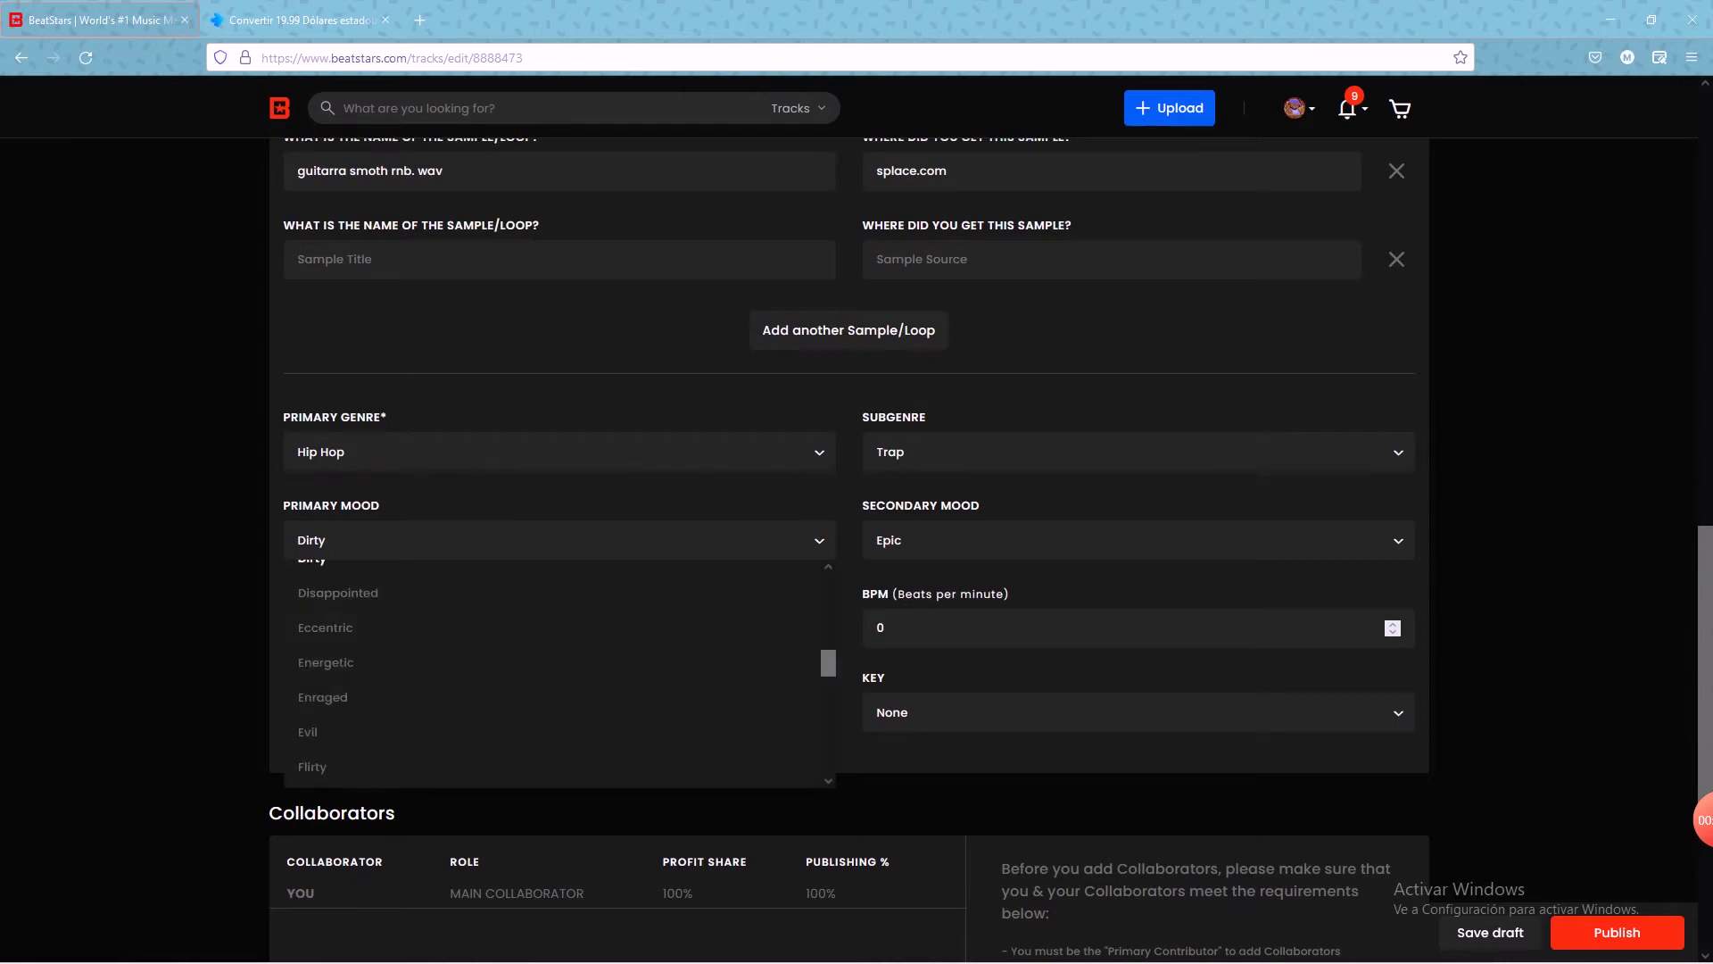
{"action": "left_click", "coordinate": [559, 452]}
{"action": "left_click", "coordinate": [560, 451]}
{"action": "left_click", "coordinate": [325, 490]}
{"action": "left_click", "coordinate": [1138, 452]}
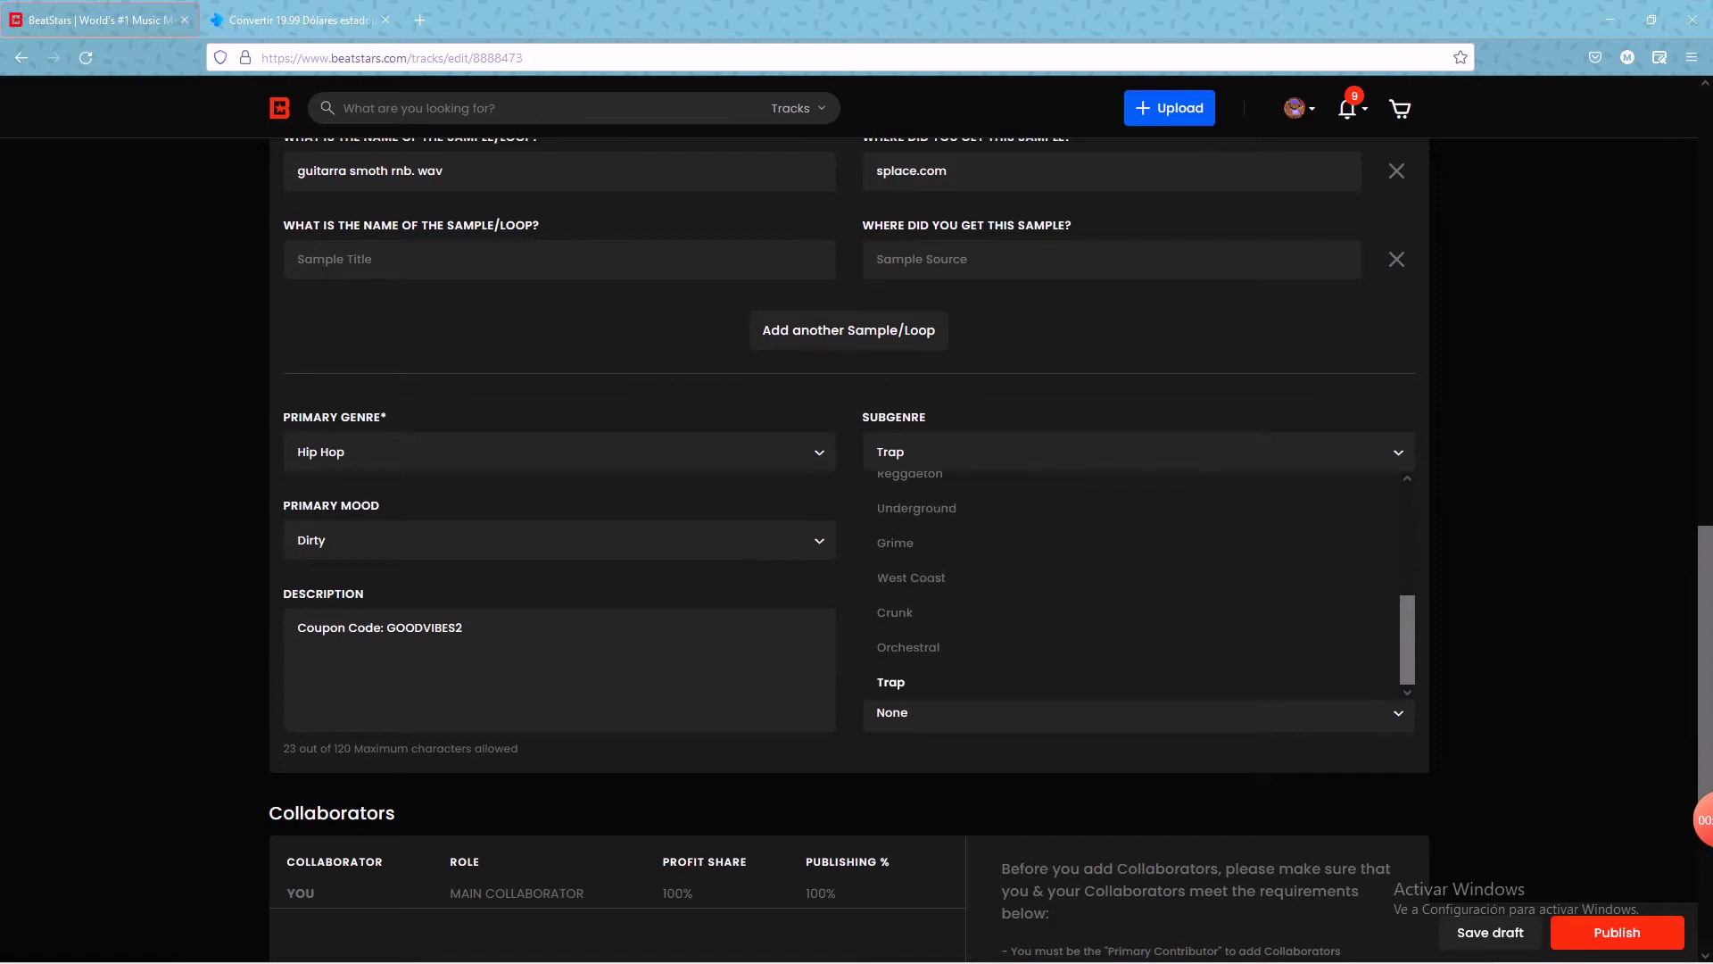
{"action": "left_click", "coordinate": [910, 508]}
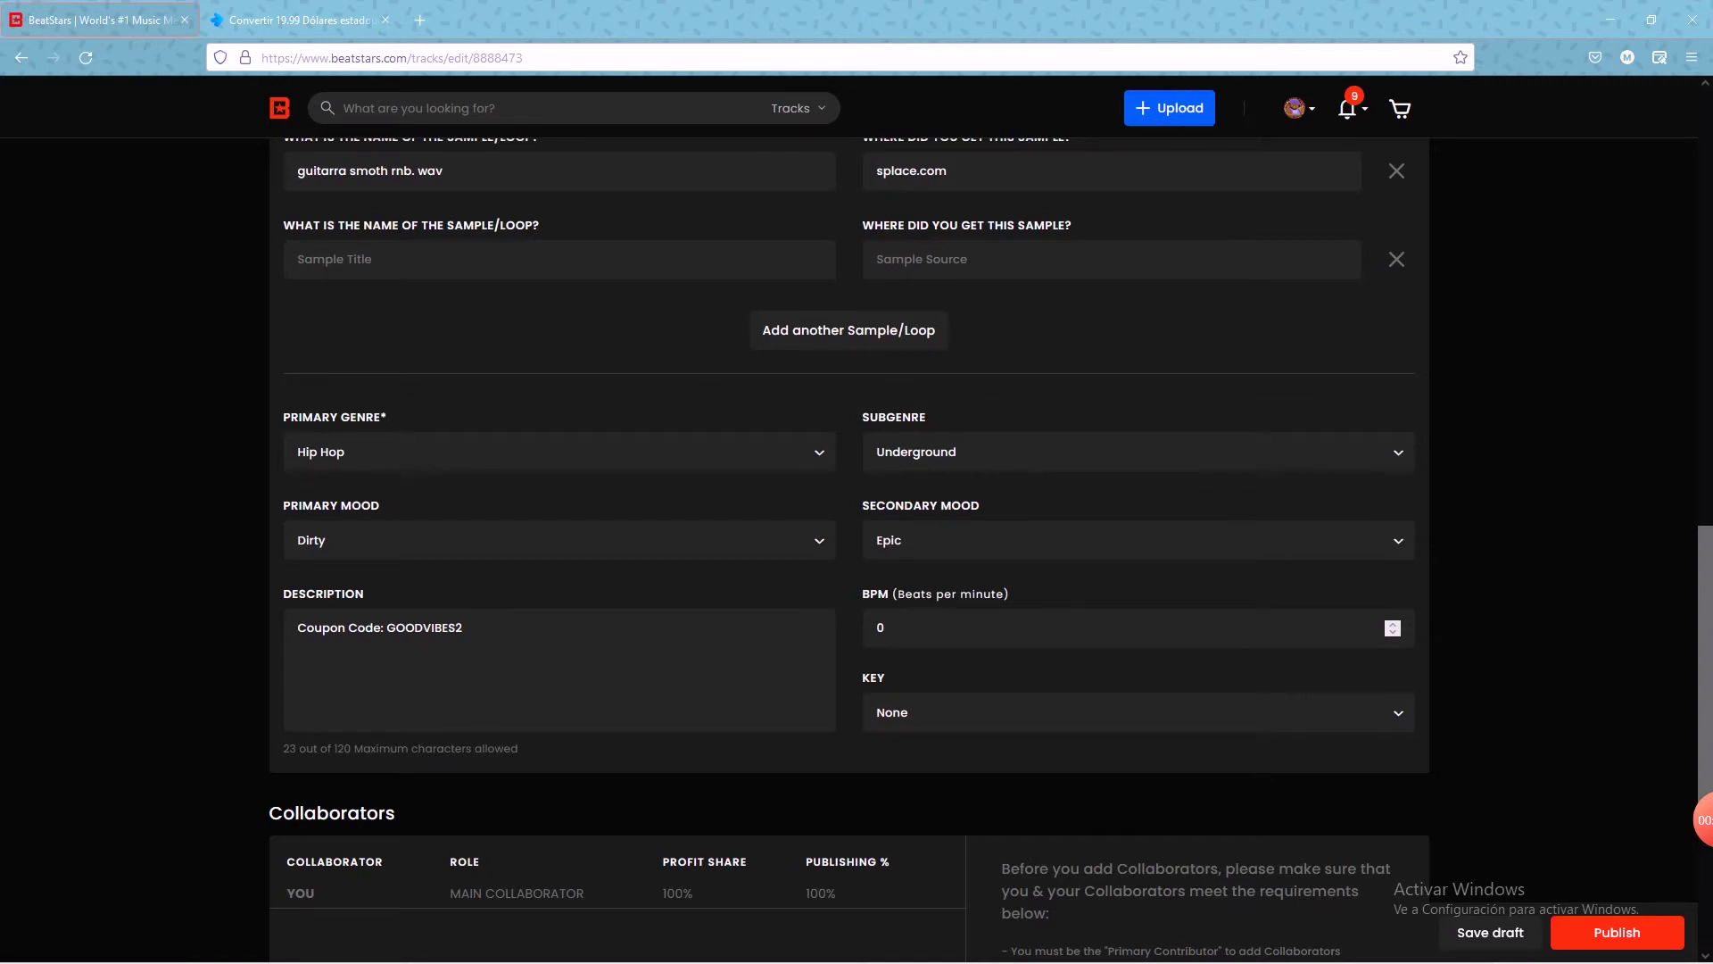
{"action": "left_click", "coordinate": [559, 540]}
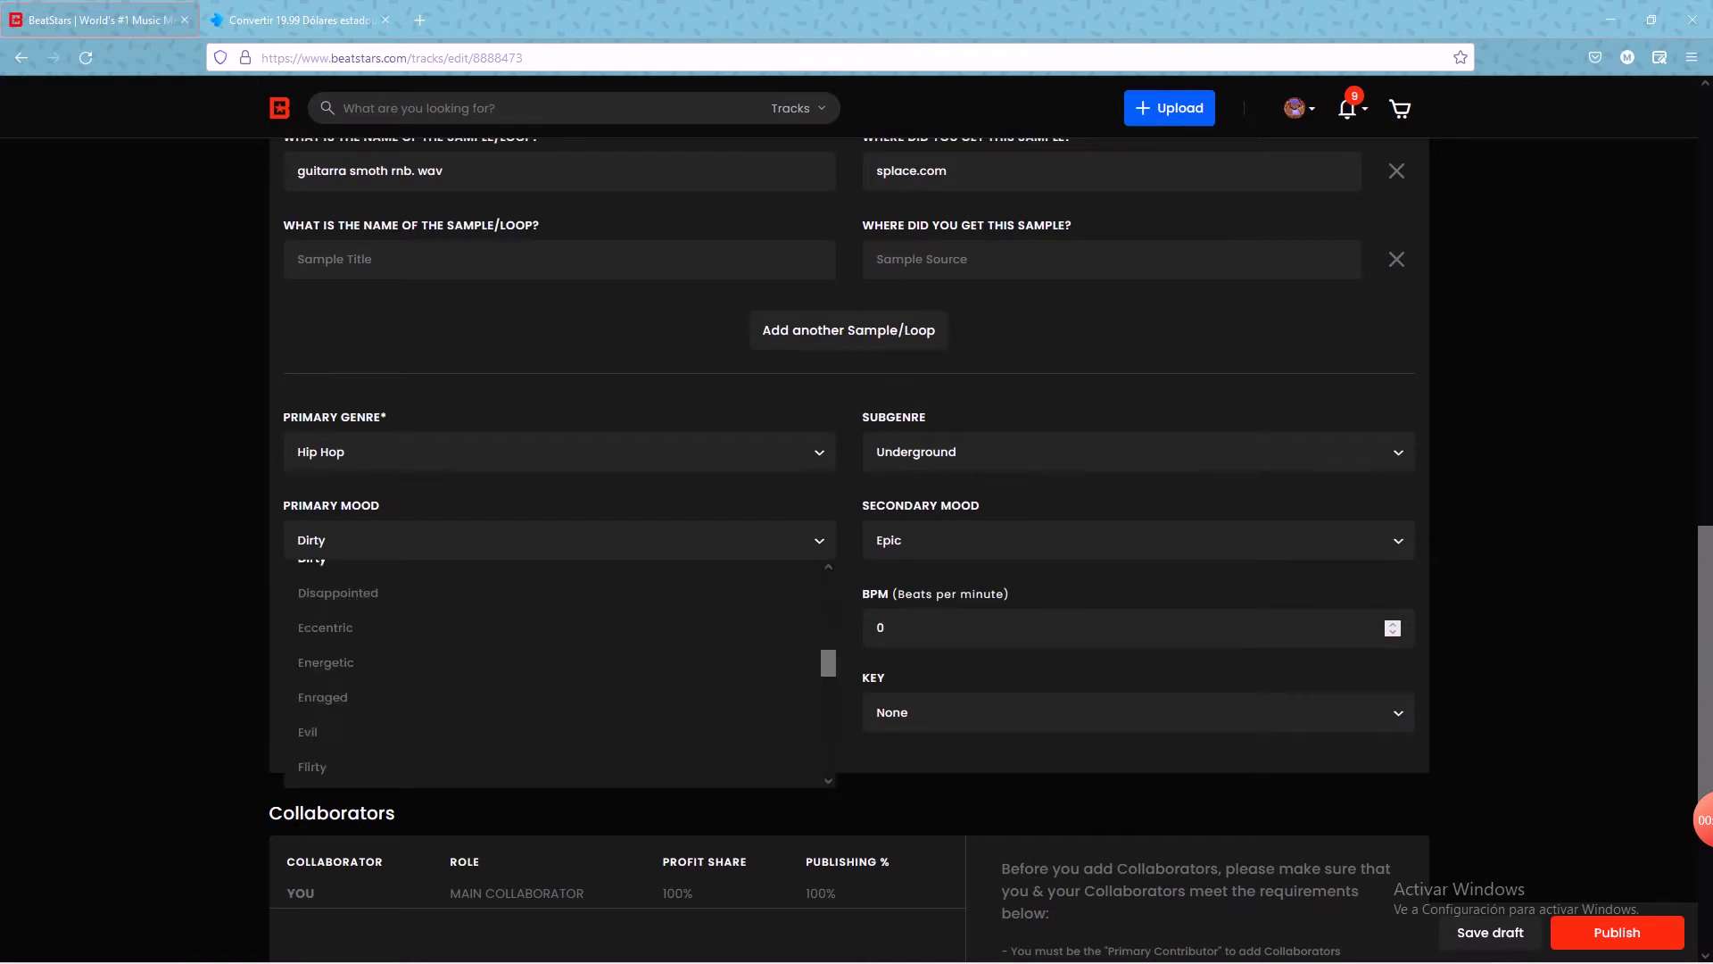
{"action": "key", "text": "Escape"}
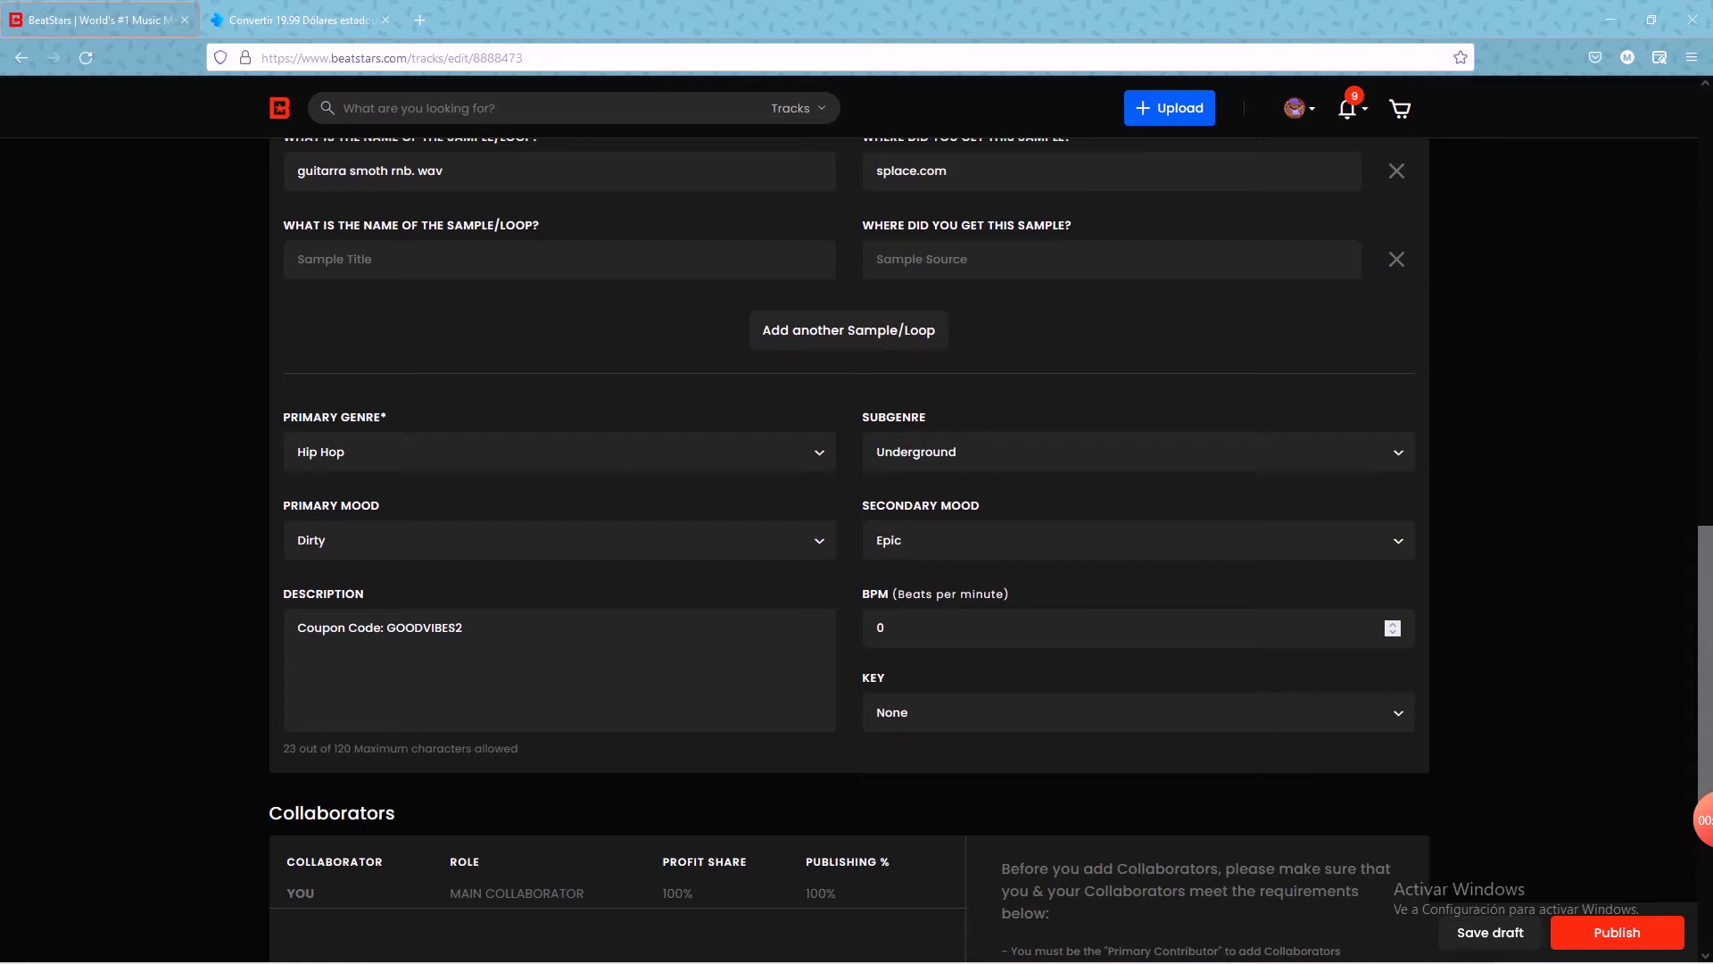
Step: Set the track's BPM to 80 and its key to A major
{"action": "key", "text": "ctrl+a"}
{"action": "key", "text": "ctrl+a"}
{"action": "type", "text": "80"}
{"action": "key", "text": "Tab"}
{"action": "key", "text": "alt+Down"}
{"action": "key", "text": "Down"}
{"action": "key", "text": "Down"}
{"action": "key", "text": "Down"}
{"action": "key", "text": "Down"}
{"action": "key", "text": "Down"}
{"action": "key", "text": "Down"}
{"action": "key", "text": "Down"}
{"action": "key", "text": "Down"}
{"action": "key", "text": "Down"}
{"action": "key", "text": "Down"}
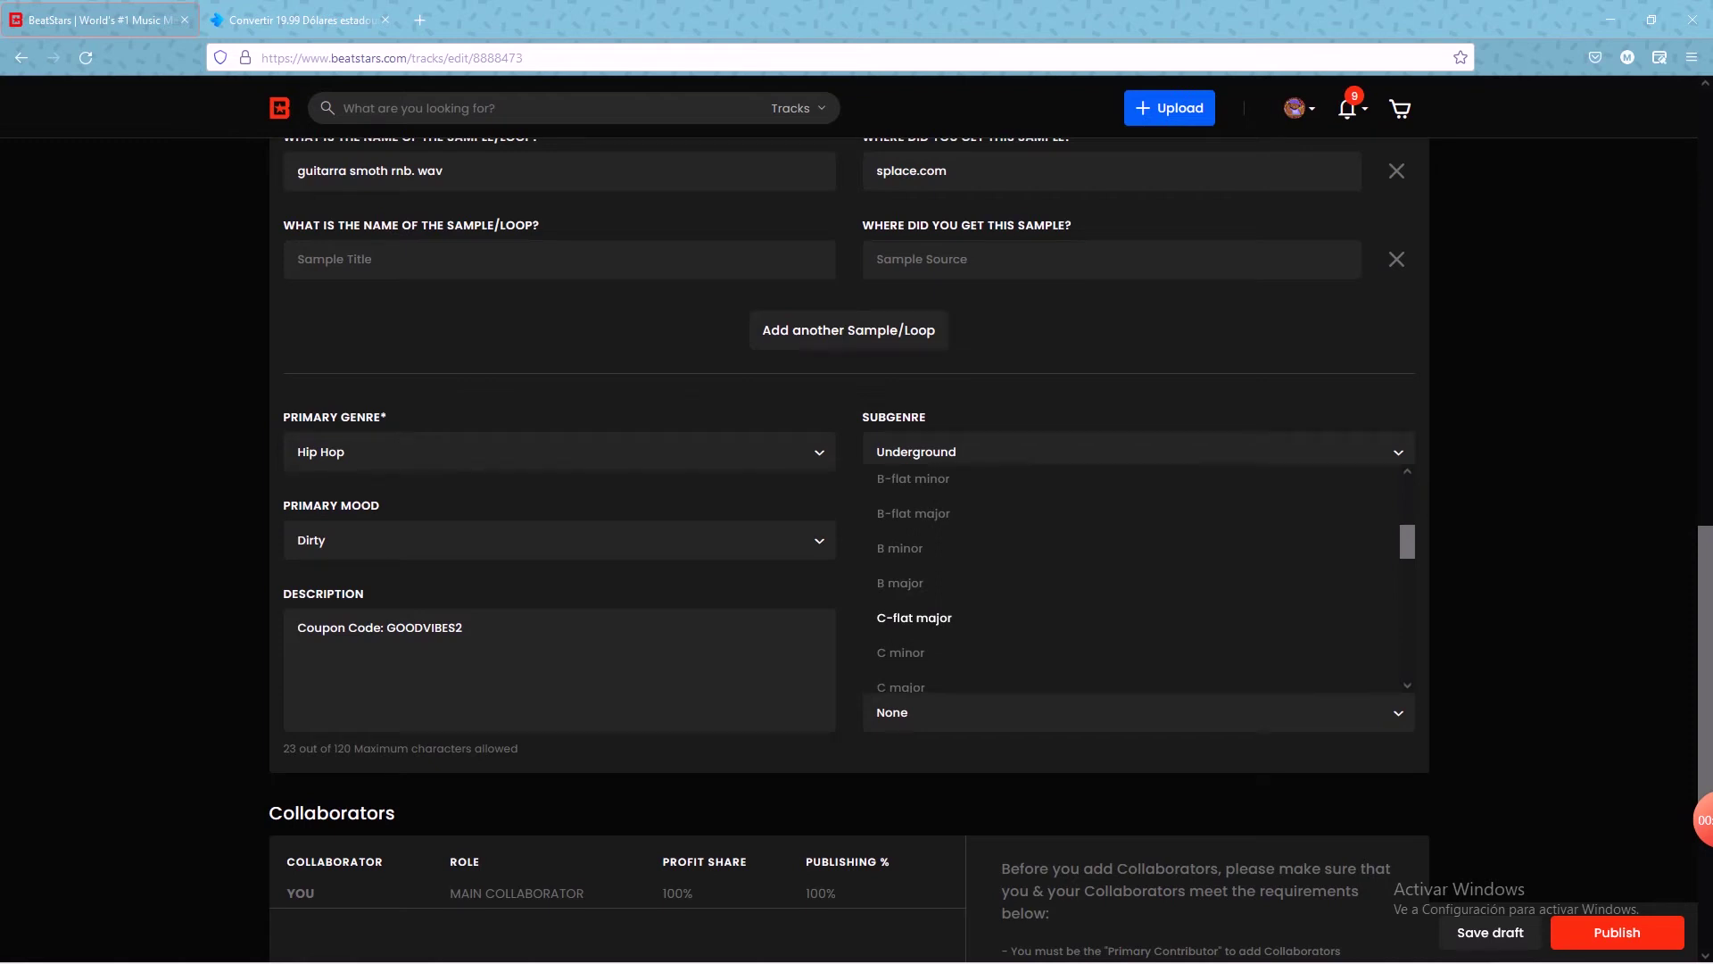
{"action": "key", "text": "Up"}
{"action": "key", "text": "Up"}
{"action": "key", "text": "Up"}
{"action": "key", "text": "Up"}
{"action": "key", "text": "Up"}
{"action": "key", "text": "Up"}
{"action": "key", "text": "Up"}
{"action": "key", "text": "Return"}
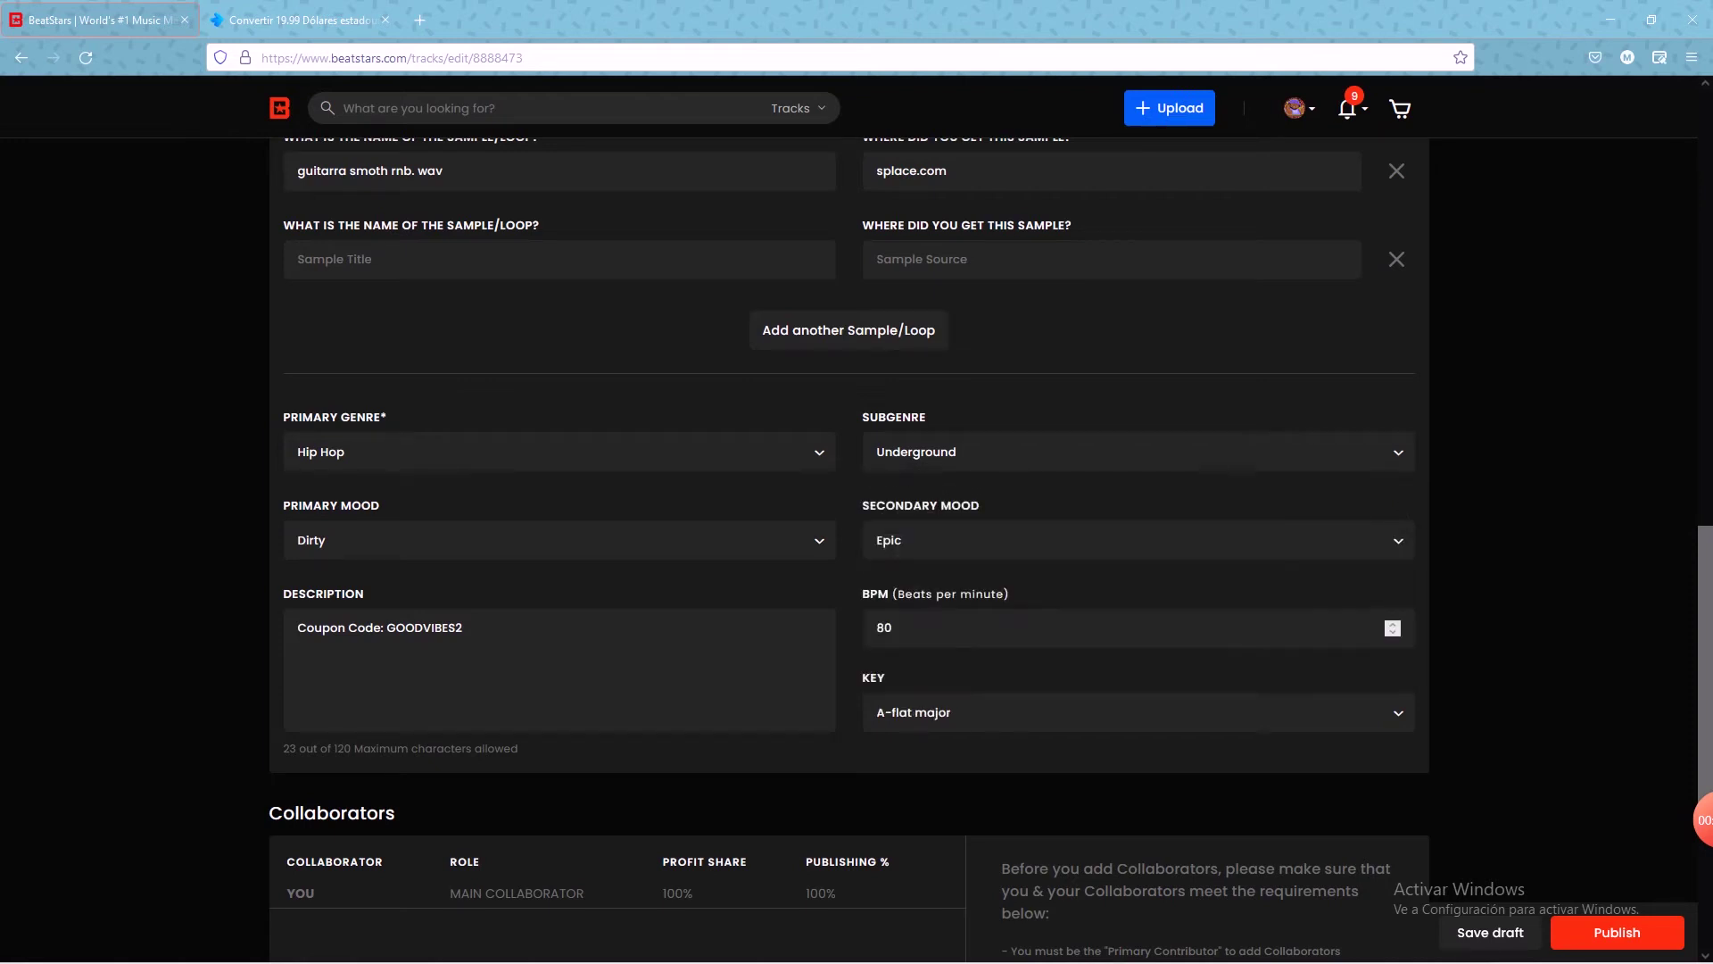
{"action": "key", "text": "alt+Down"}
{"action": "key", "text": "Down"}
{"action": "key", "text": "Return"}
Step: View the collaborators and related videos sections, opening the collaborator search and closing it without adding anyone
{"action": "scroll", "coordinate": [857, 535], "scroll_direction": "down", "scroll_amount": 2}
{"action": "scroll", "coordinate": [857, 535], "scroll_direction": "down", "scroll_amount": 1}
{"action": "scroll", "coordinate": [856, 535], "scroll_direction": "down", "scroll_amount": 3}
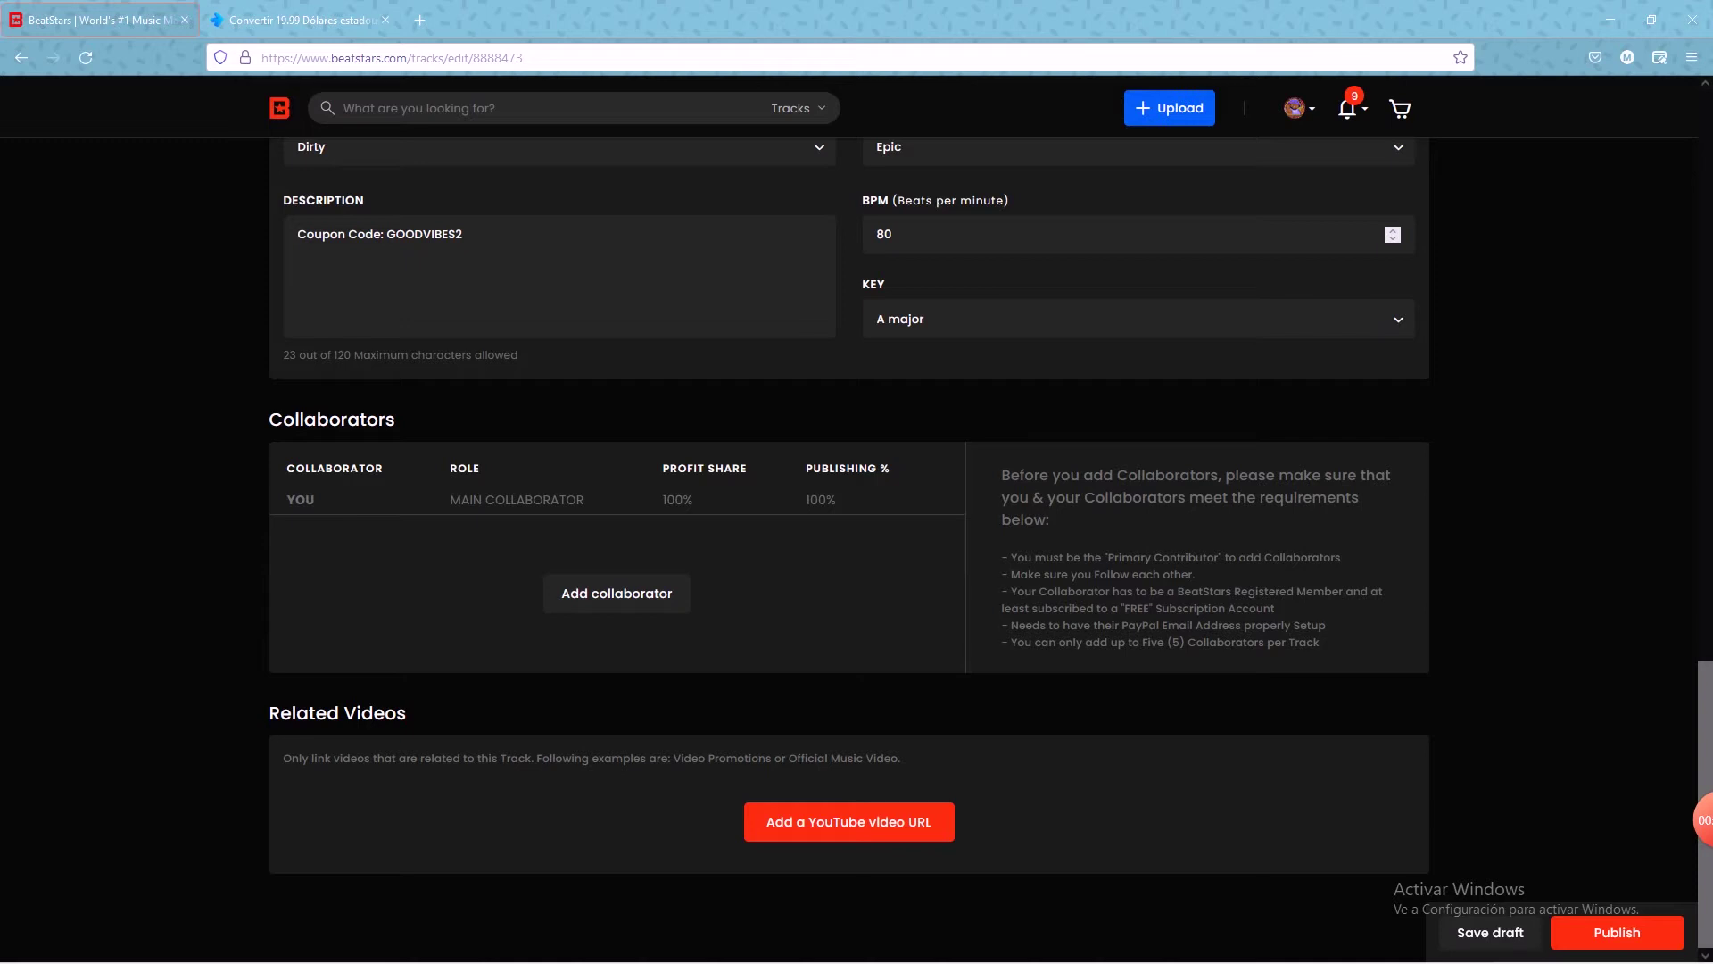
{"action": "left_click", "coordinate": [617, 592]}
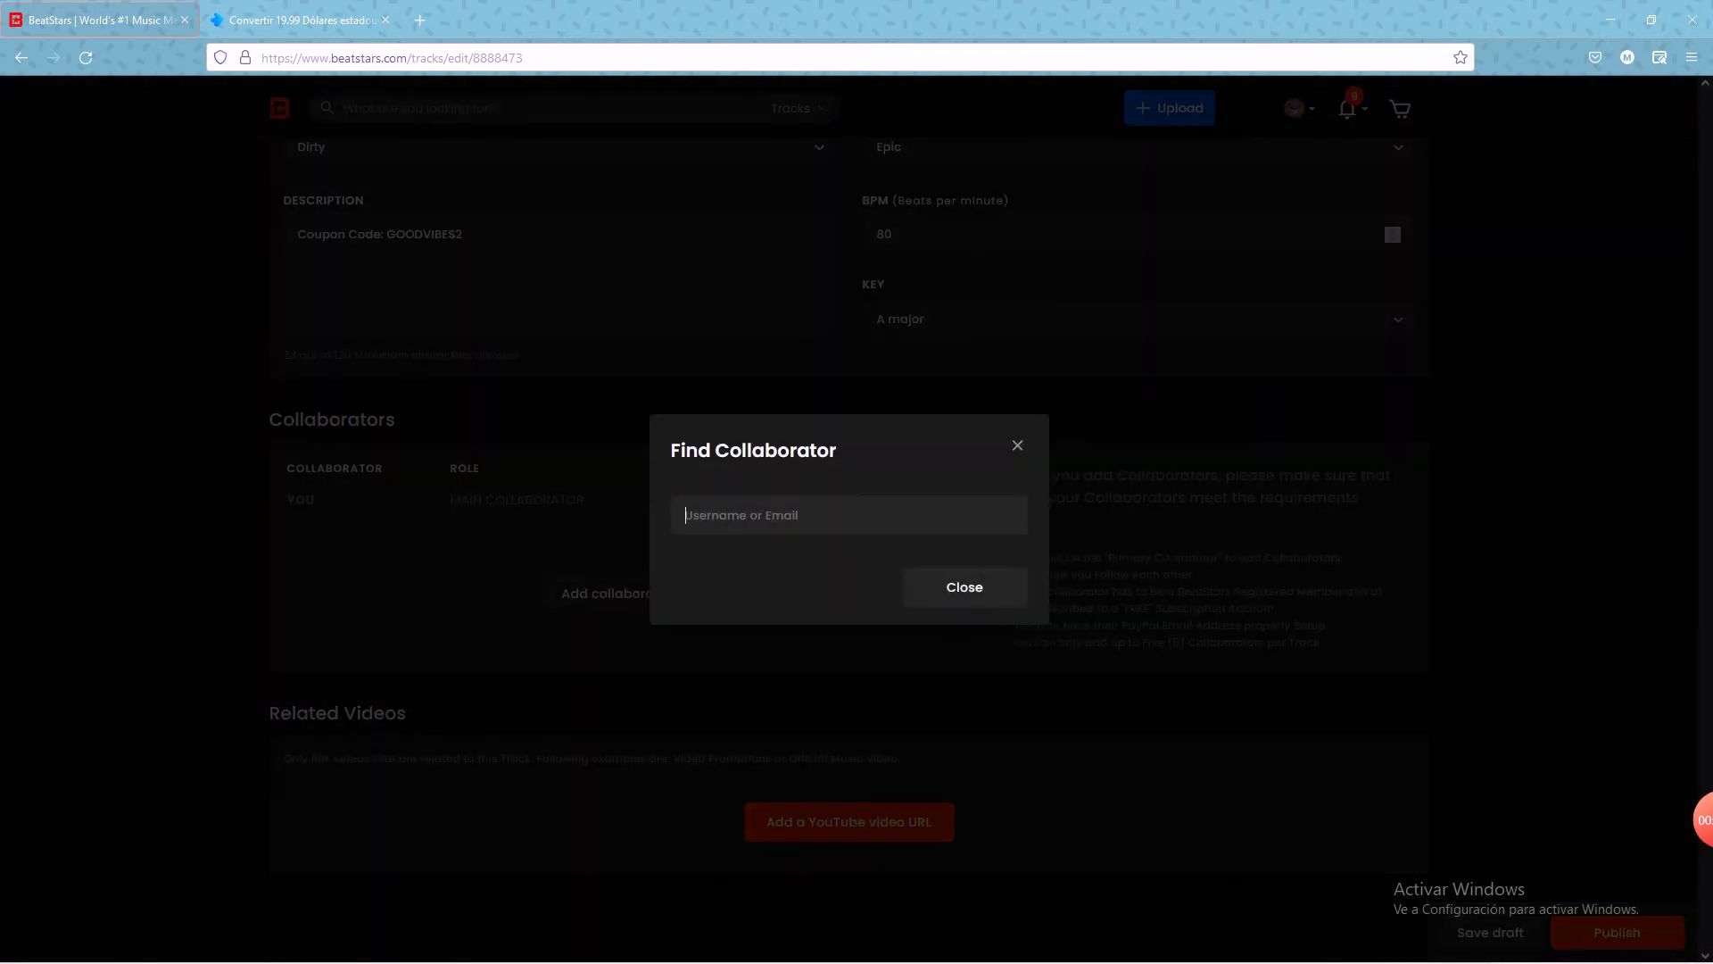
{"action": "key", "text": "Escape"}
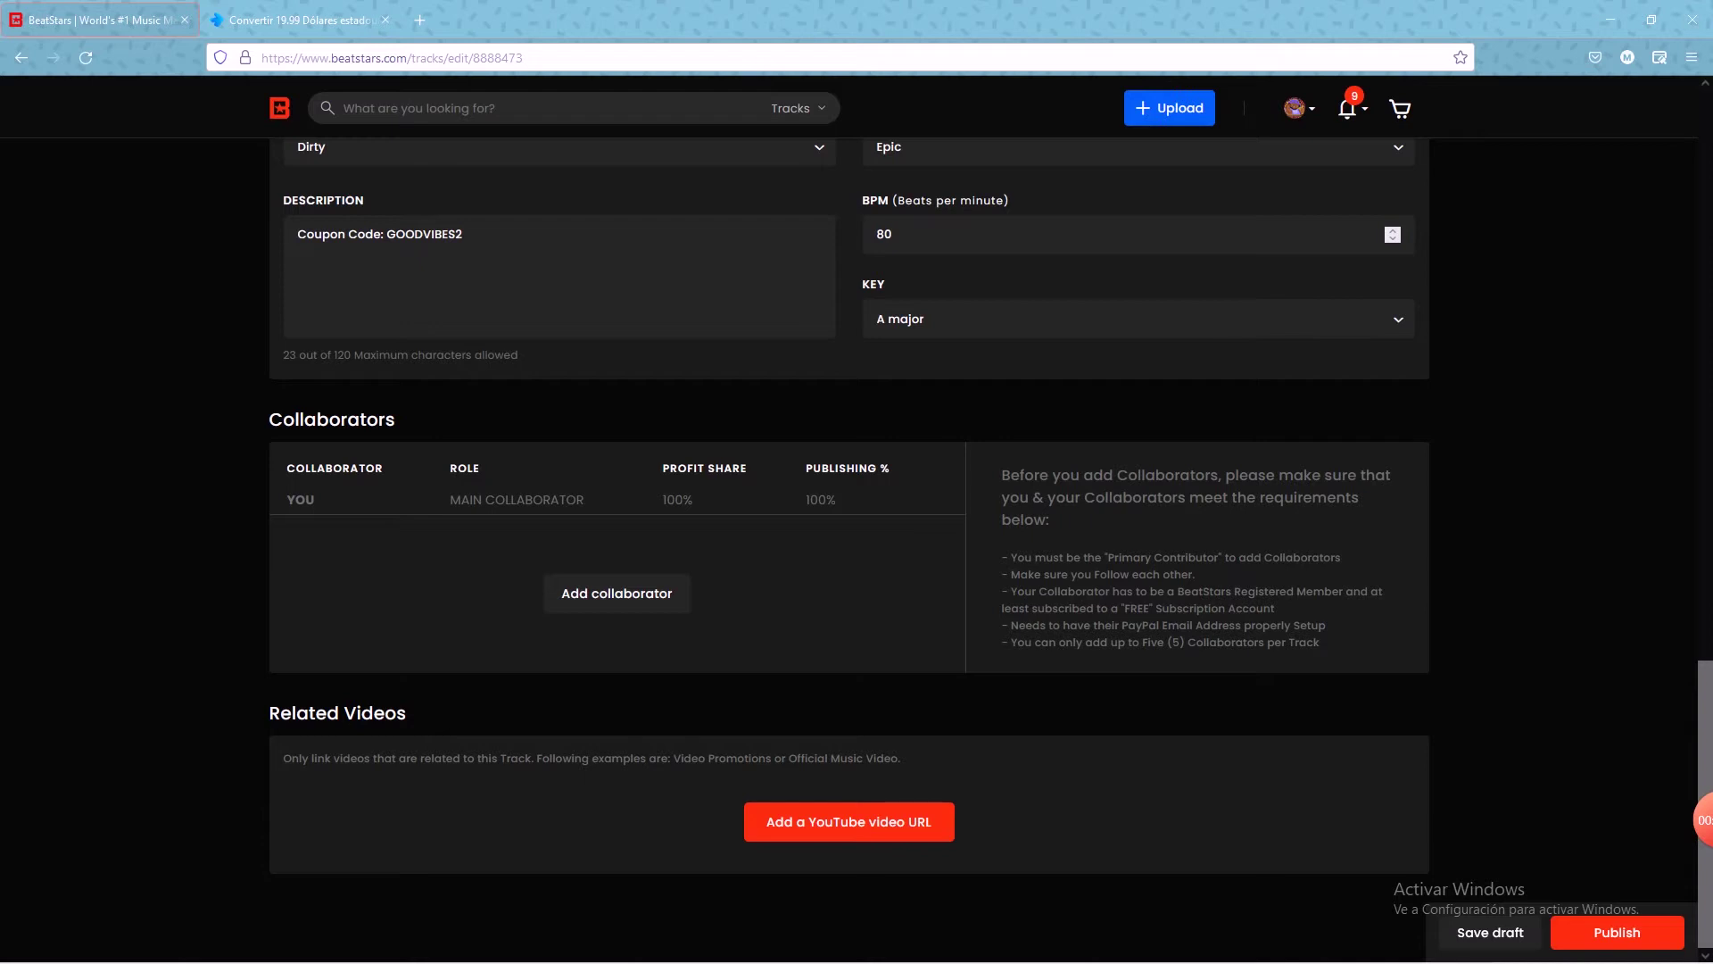
Step: Leave the track metadata editor for the My Tracks list, discarding the unsaved changes
{"action": "scroll", "coordinate": [856, 544], "scroll_direction": "up", "scroll_amount": 15}
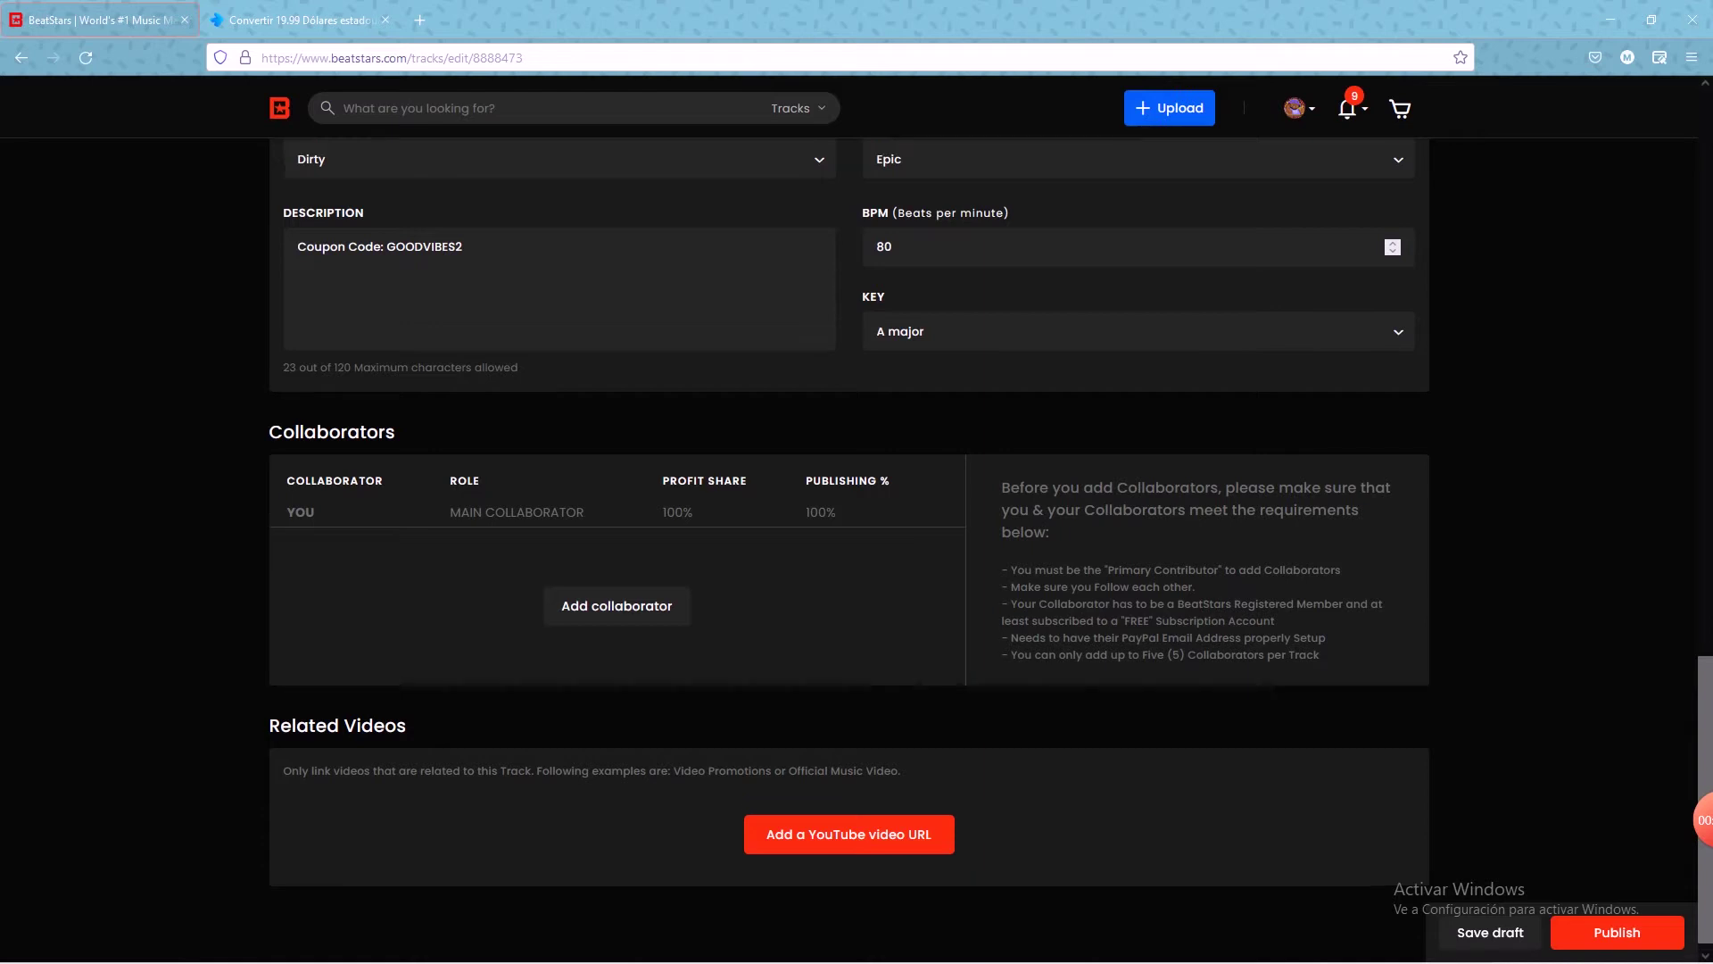
{"action": "scroll", "coordinate": [856, 545], "scroll_direction": "up", "scroll_amount": 1}
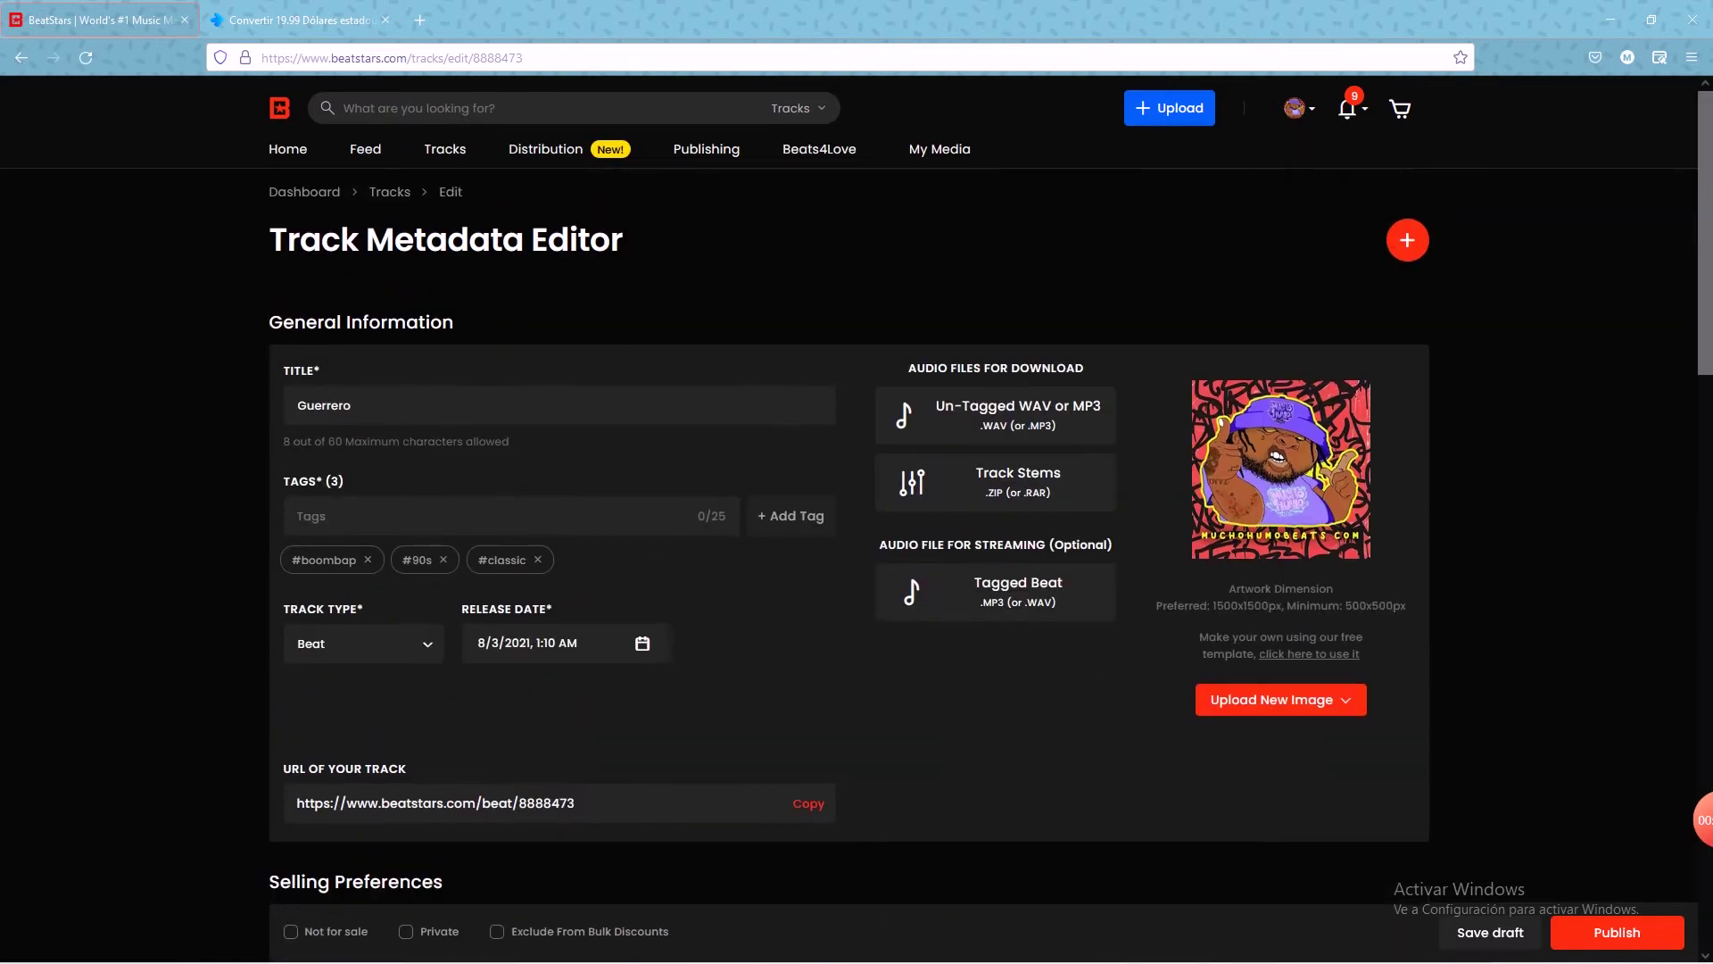
{"action": "left_click", "coordinate": [390, 191]}
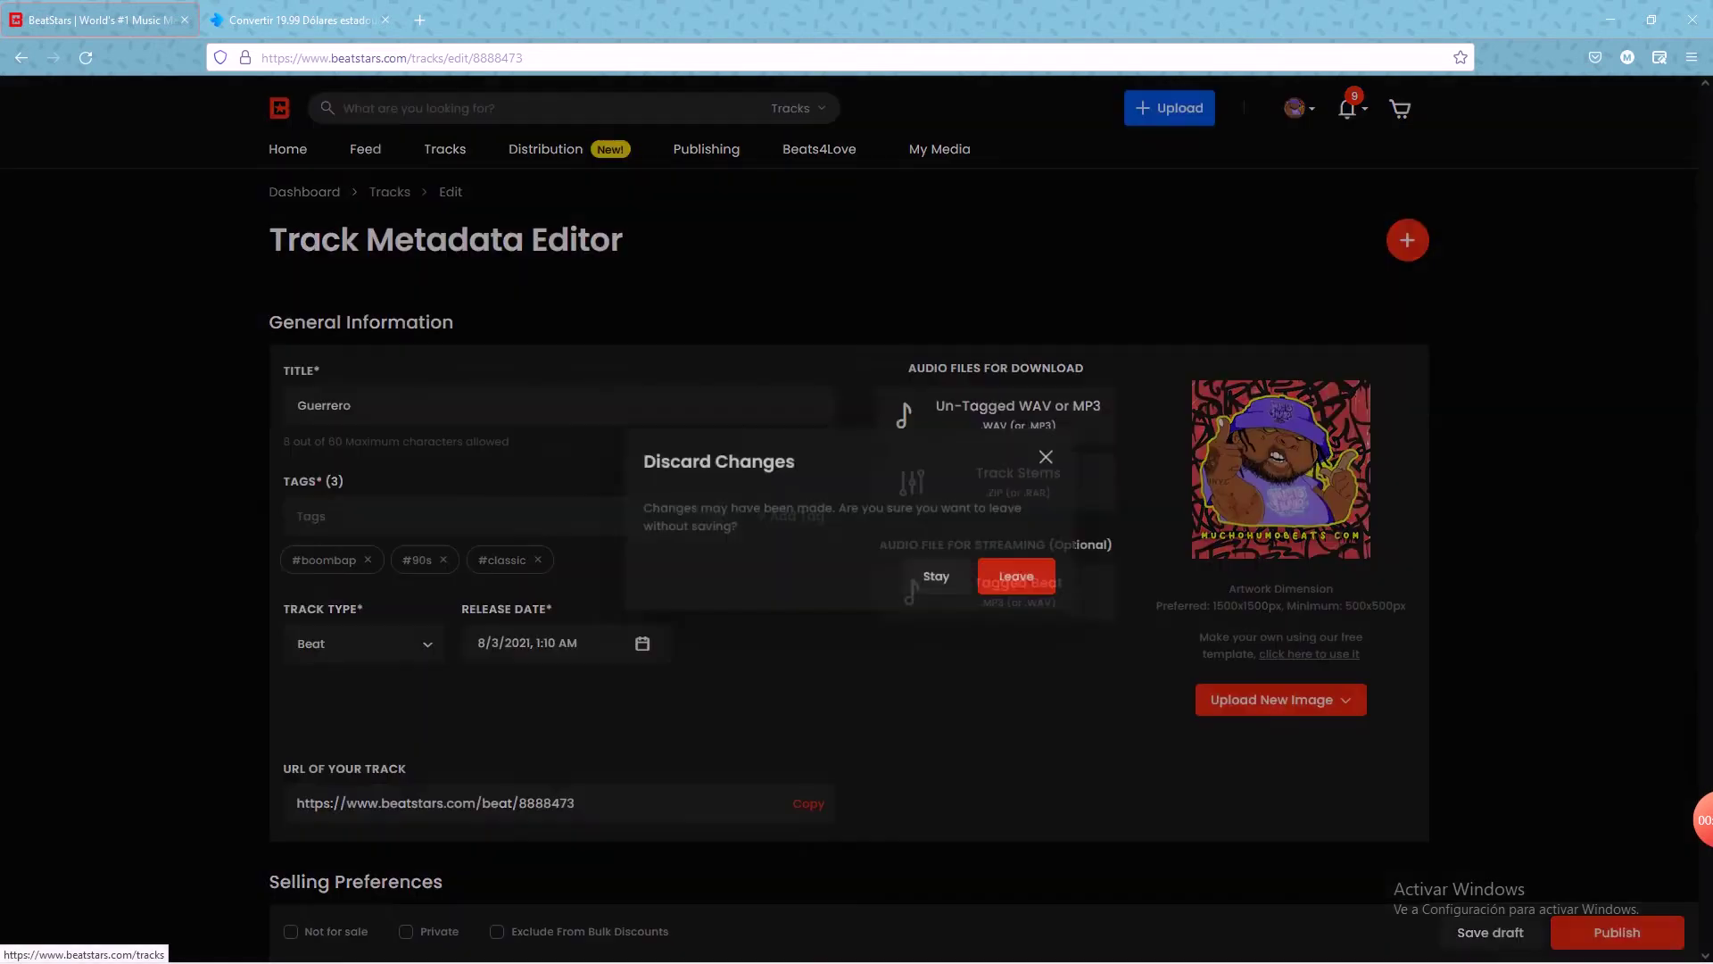
{"action": "left_click", "coordinate": [943, 581]}
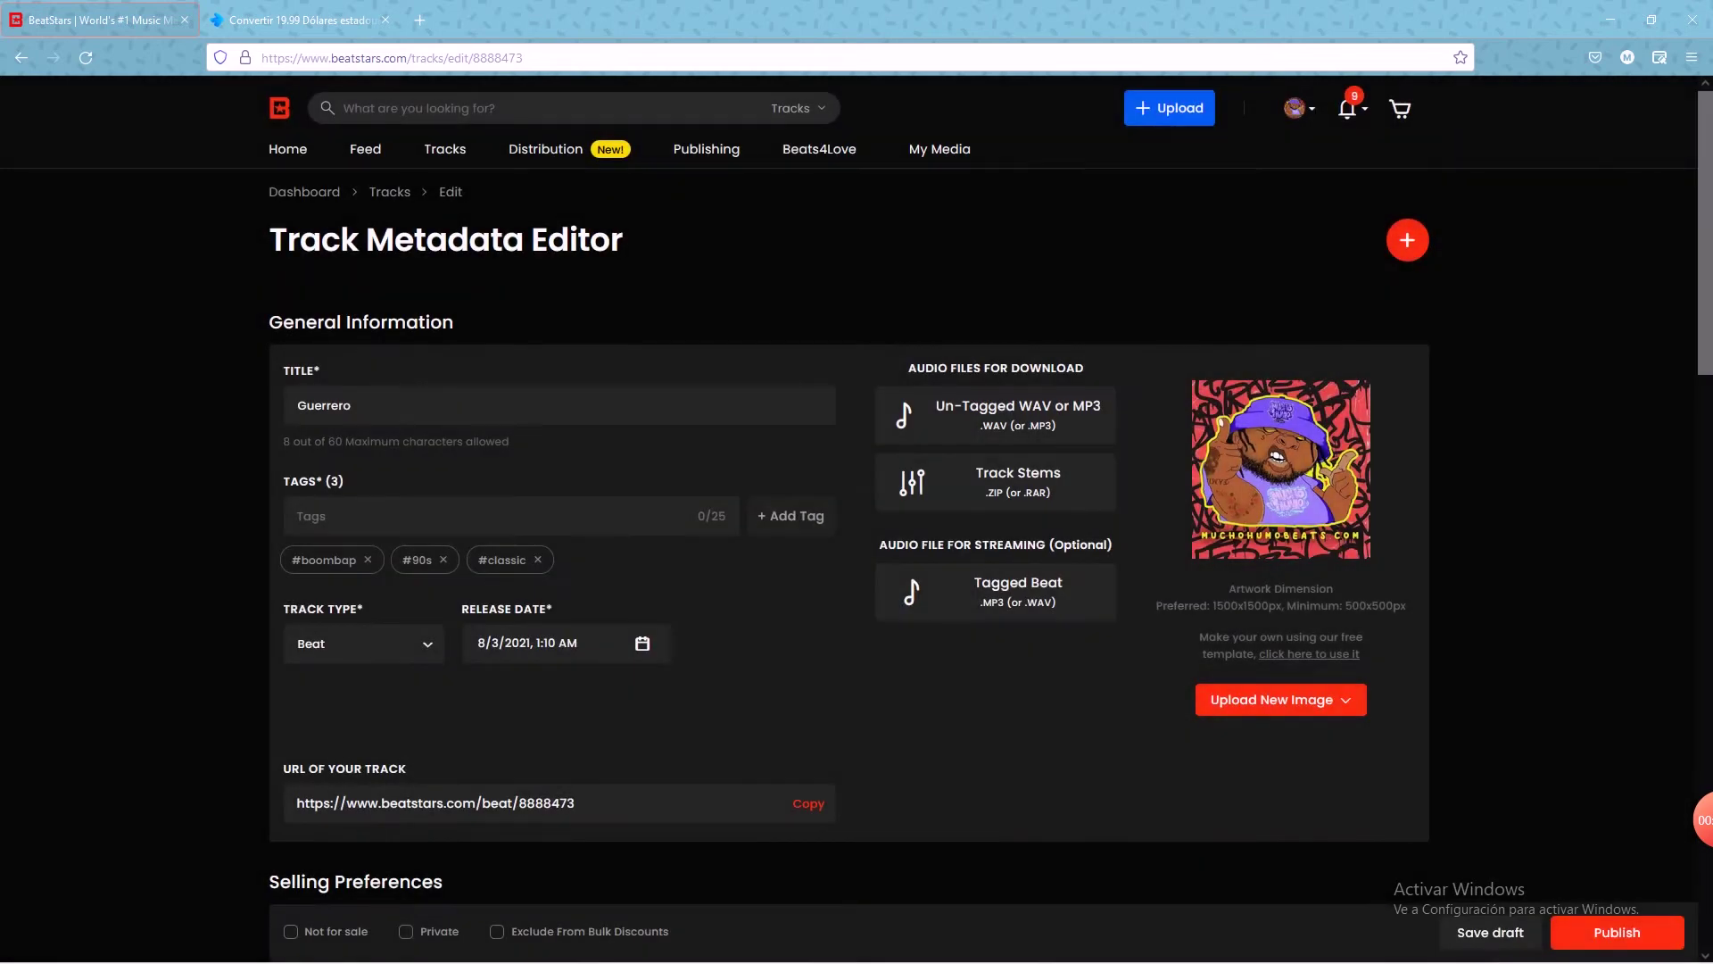
{"action": "left_click", "coordinate": [390, 192]}
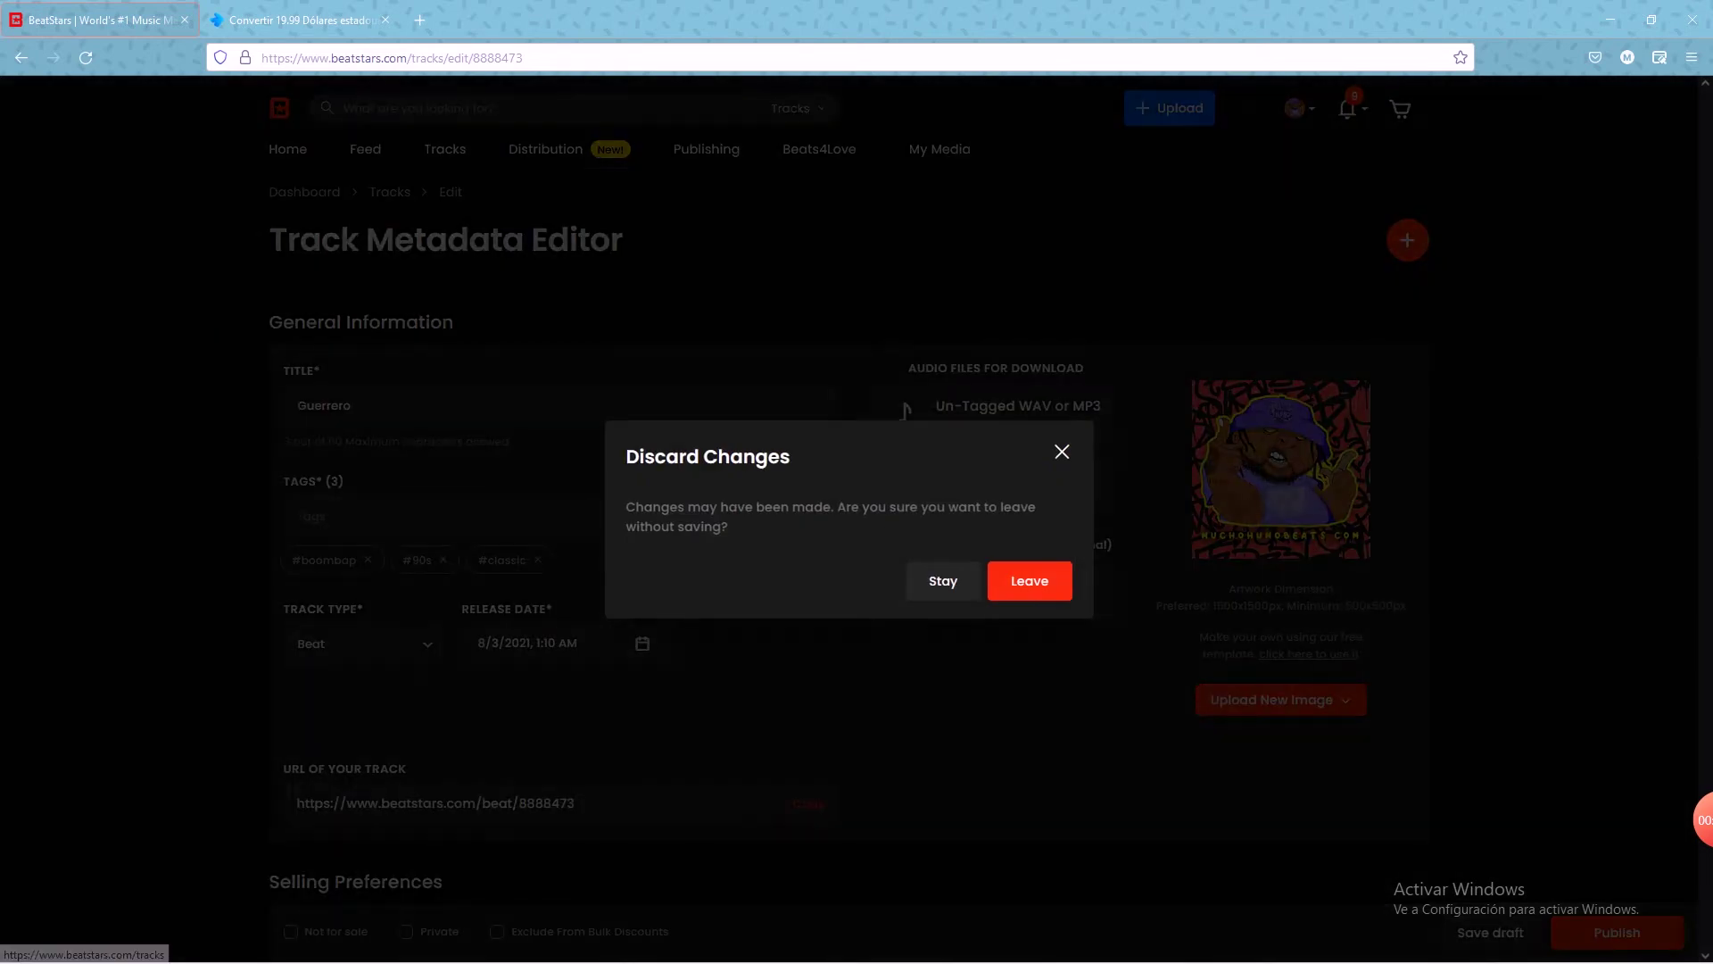
{"action": "left_click", "coordinate": [1025, 578]}
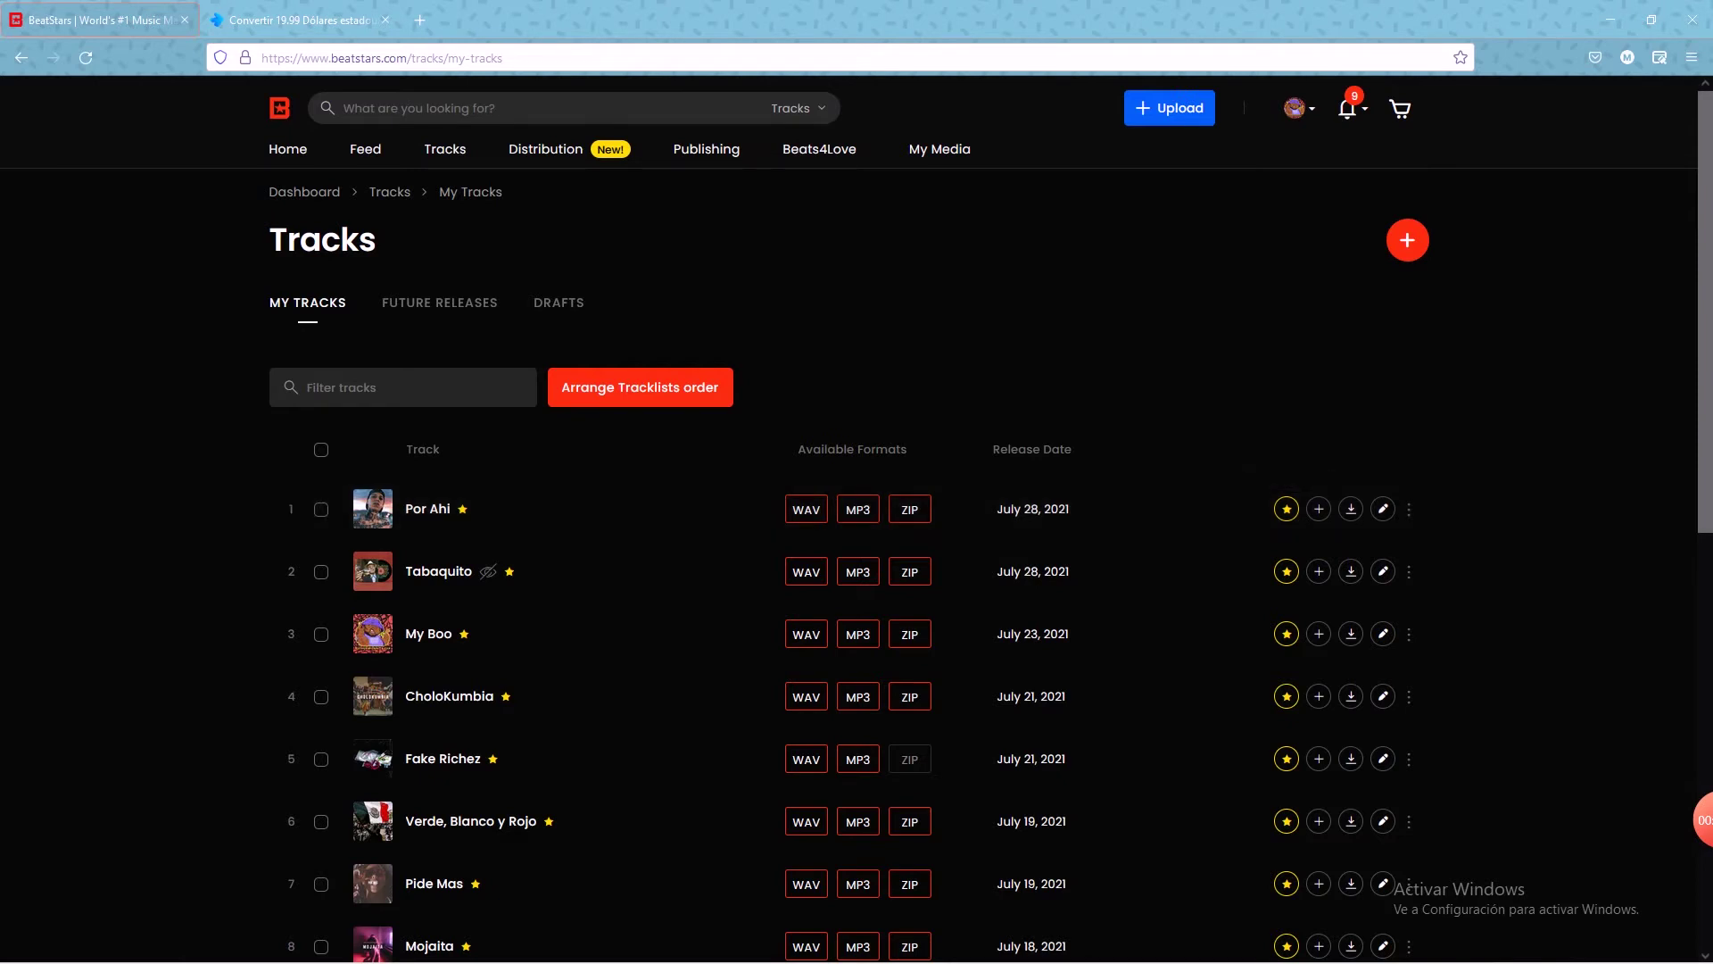
Step: Browse the published tracks and view the tracklist options for "Por Ahi" without adding it to one
{"action": "scroll", "coordinate": [857, 572], "scroll_direction": "down", "scroll_amount": 7}
{"action": "scroll", "coordinate": [856, 571], "scroll_direction": "up", "scroll_amount": 7}
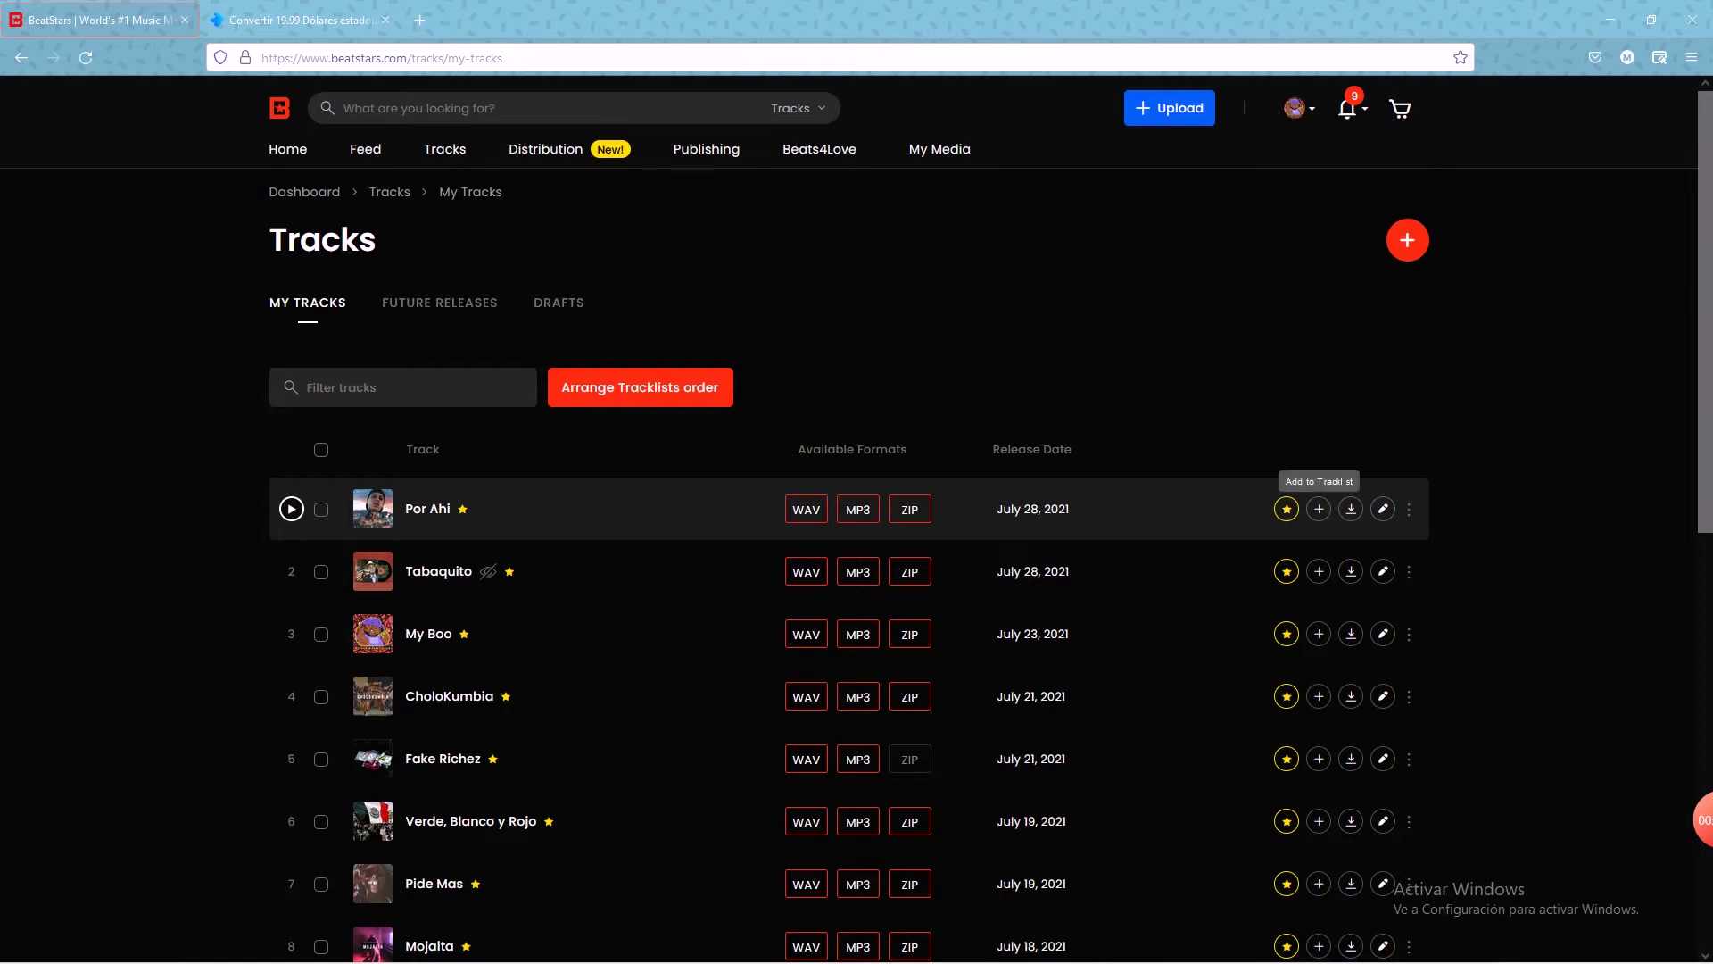
{"action": "left_click", "coordinate": [1319, 509]}
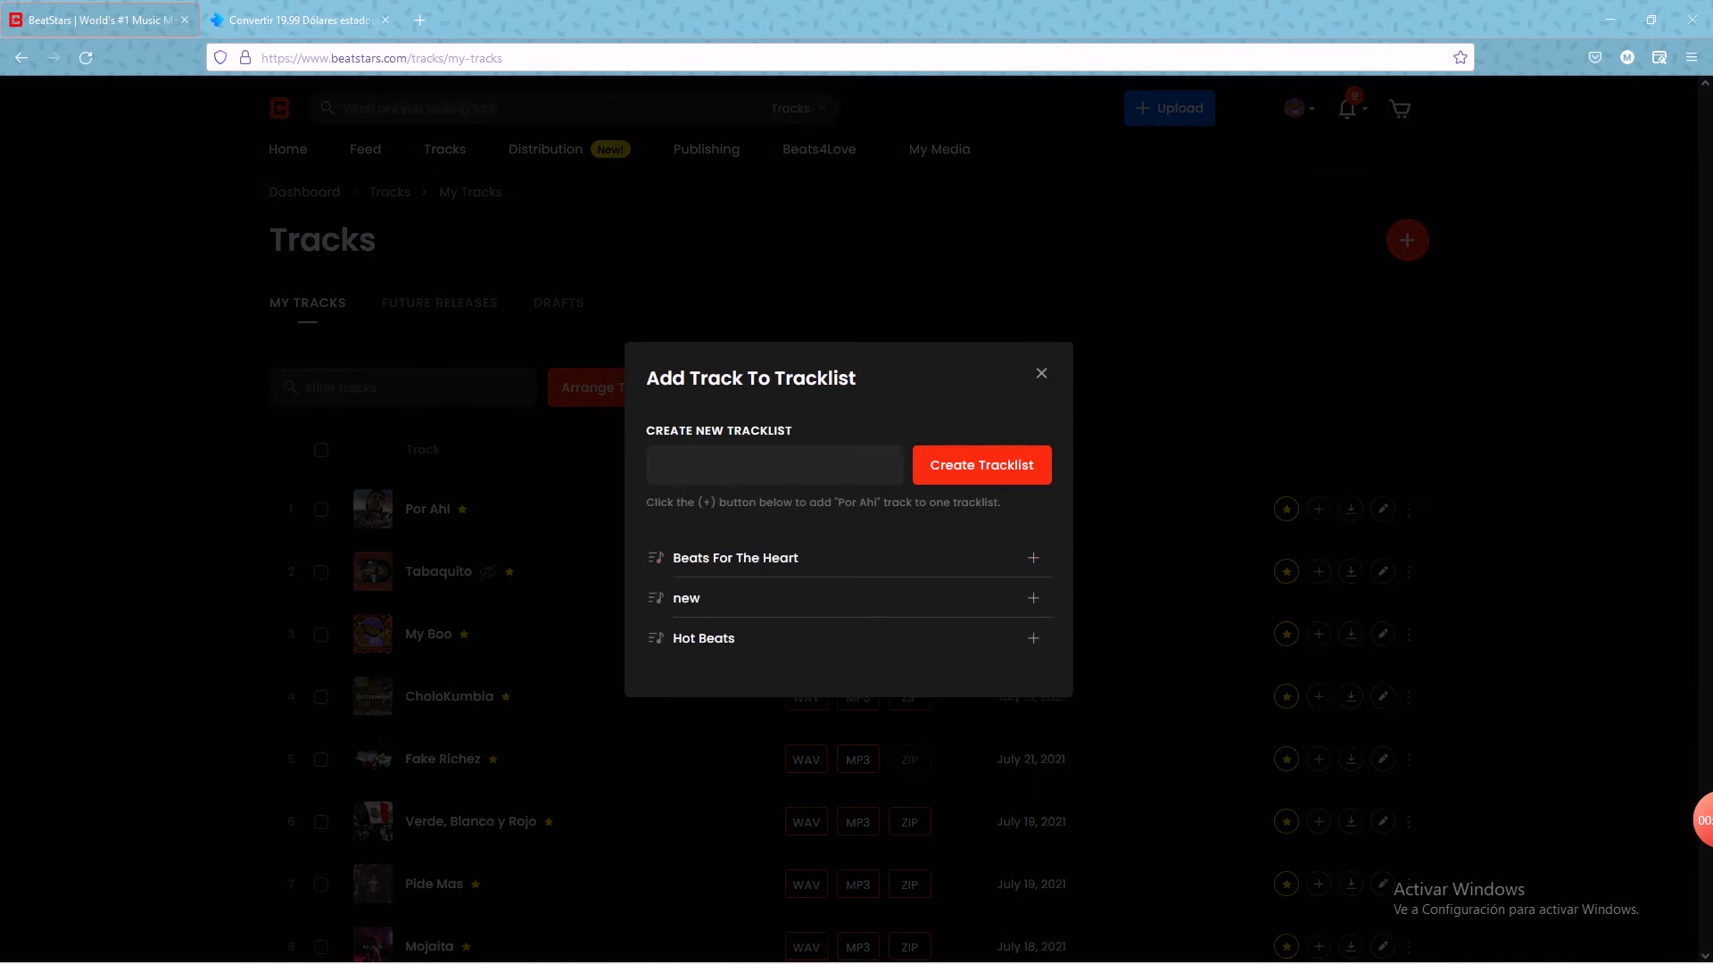
{"action": "key", "text": "Escape"}
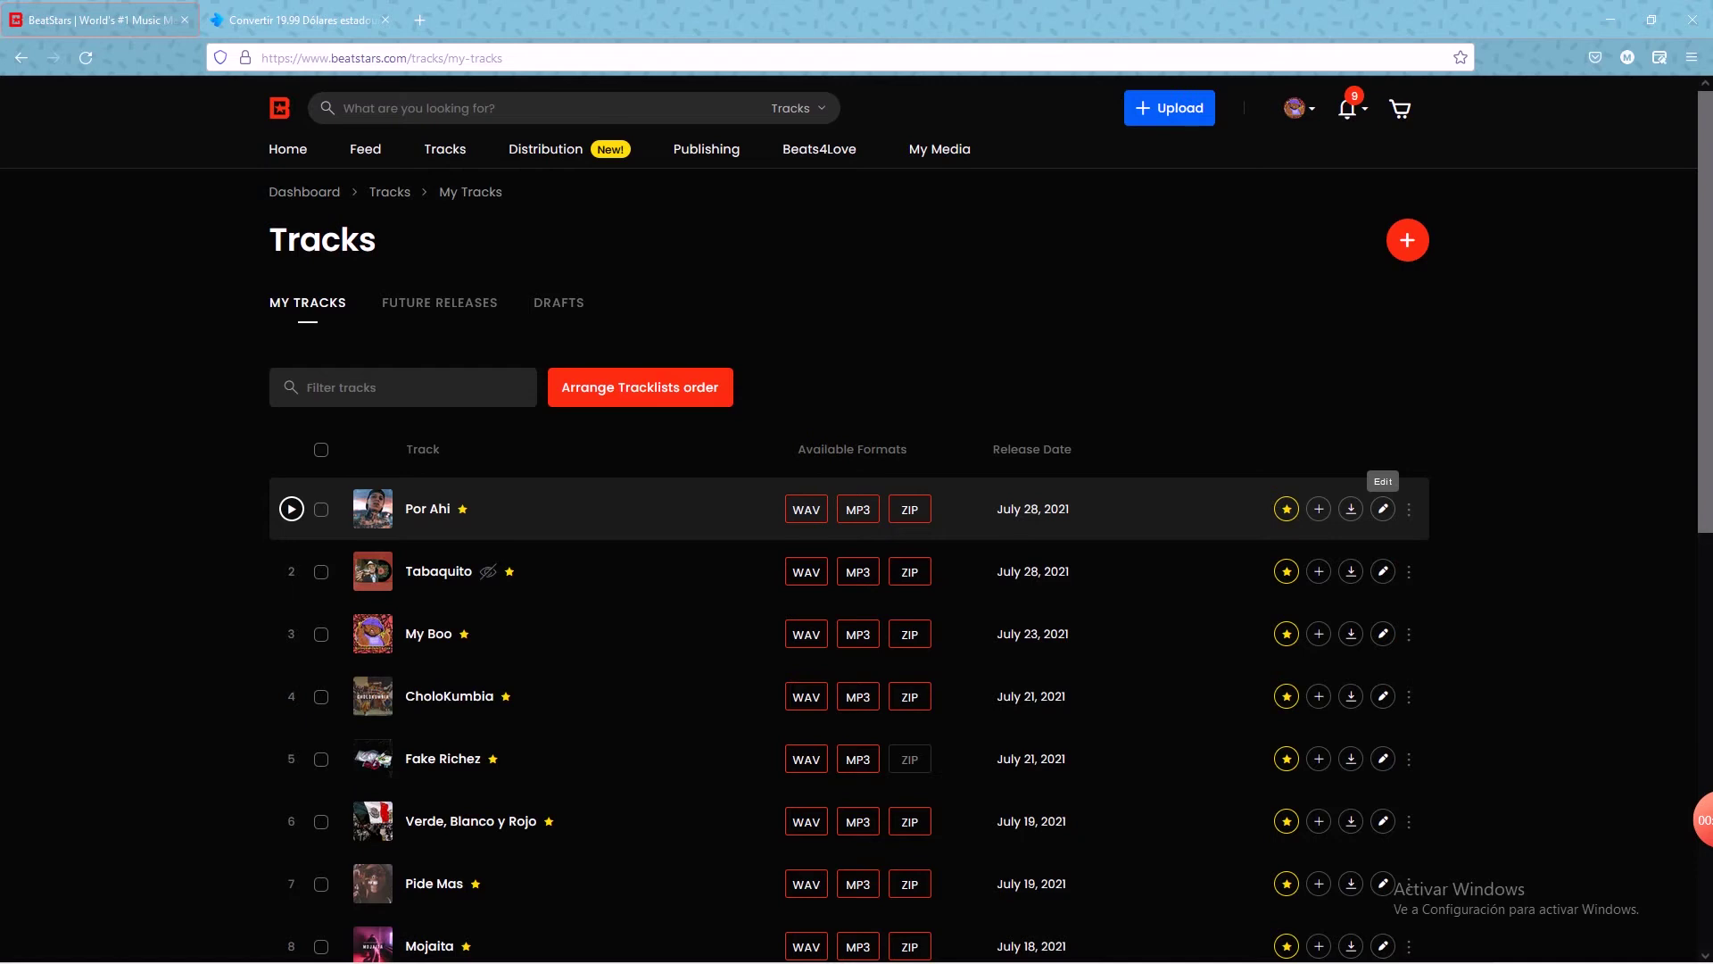
Step: View the metadata editor and the media download options for the track "Por Ahi", leaving both without changing or downloading anything
{"action": "left_click", "coordinate": [1383, 508]}
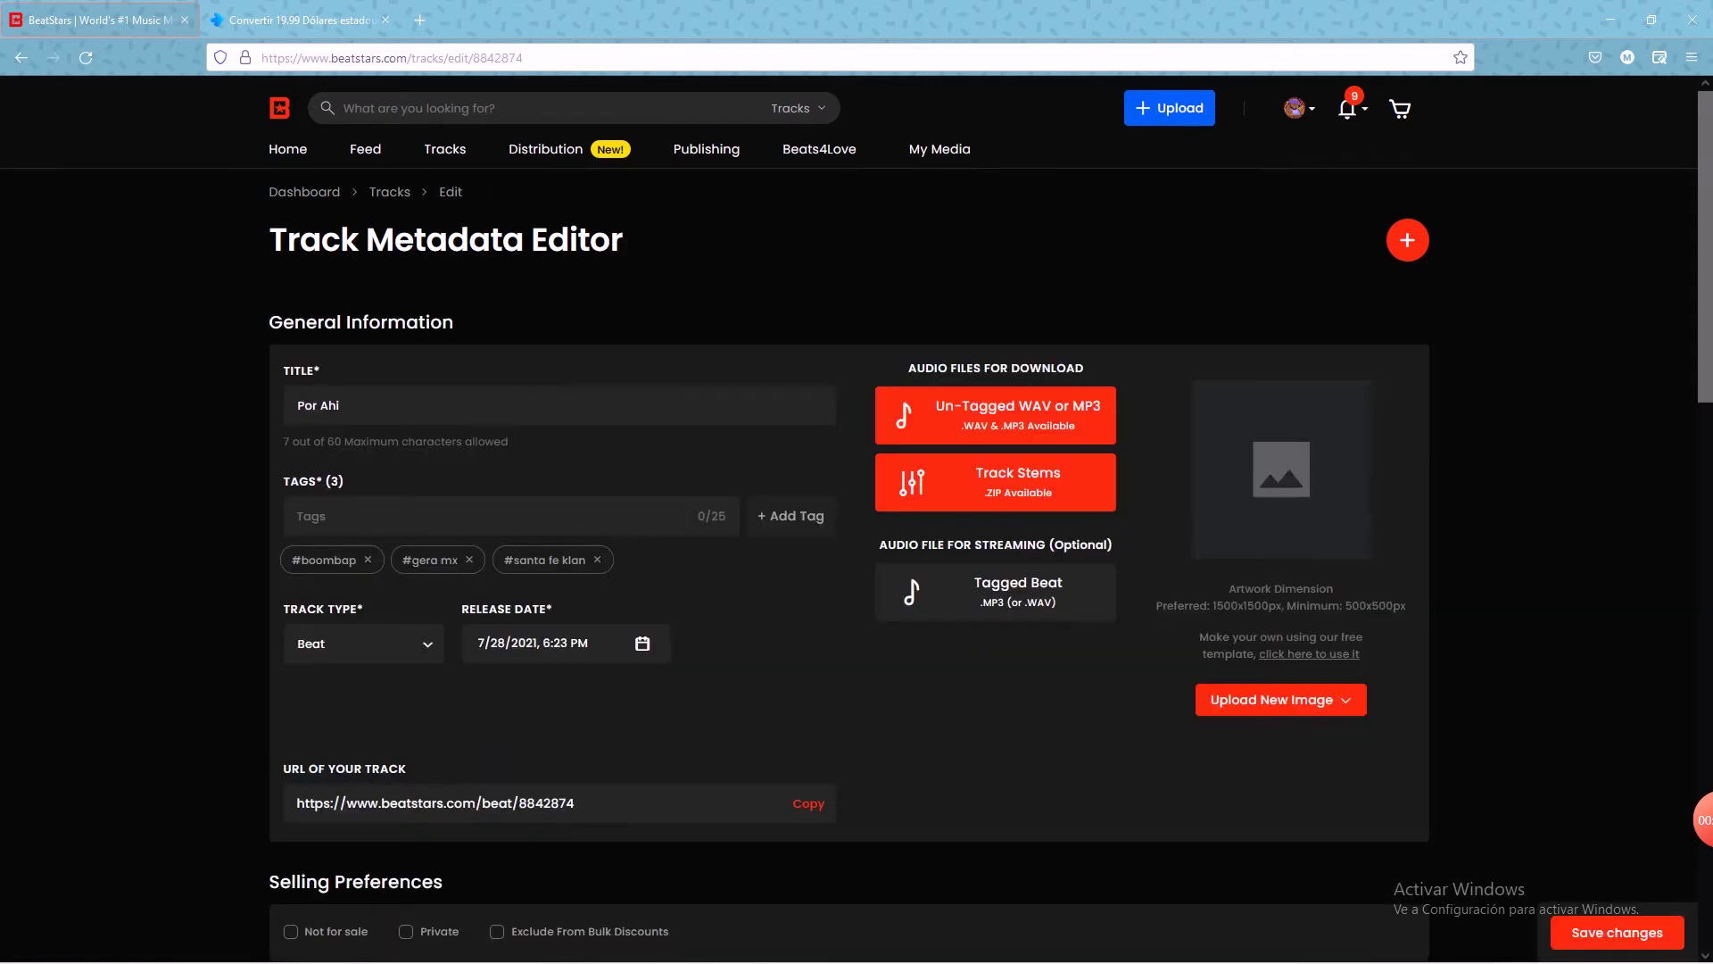
{"action": "left_click", "coordinate": [21, 57]}
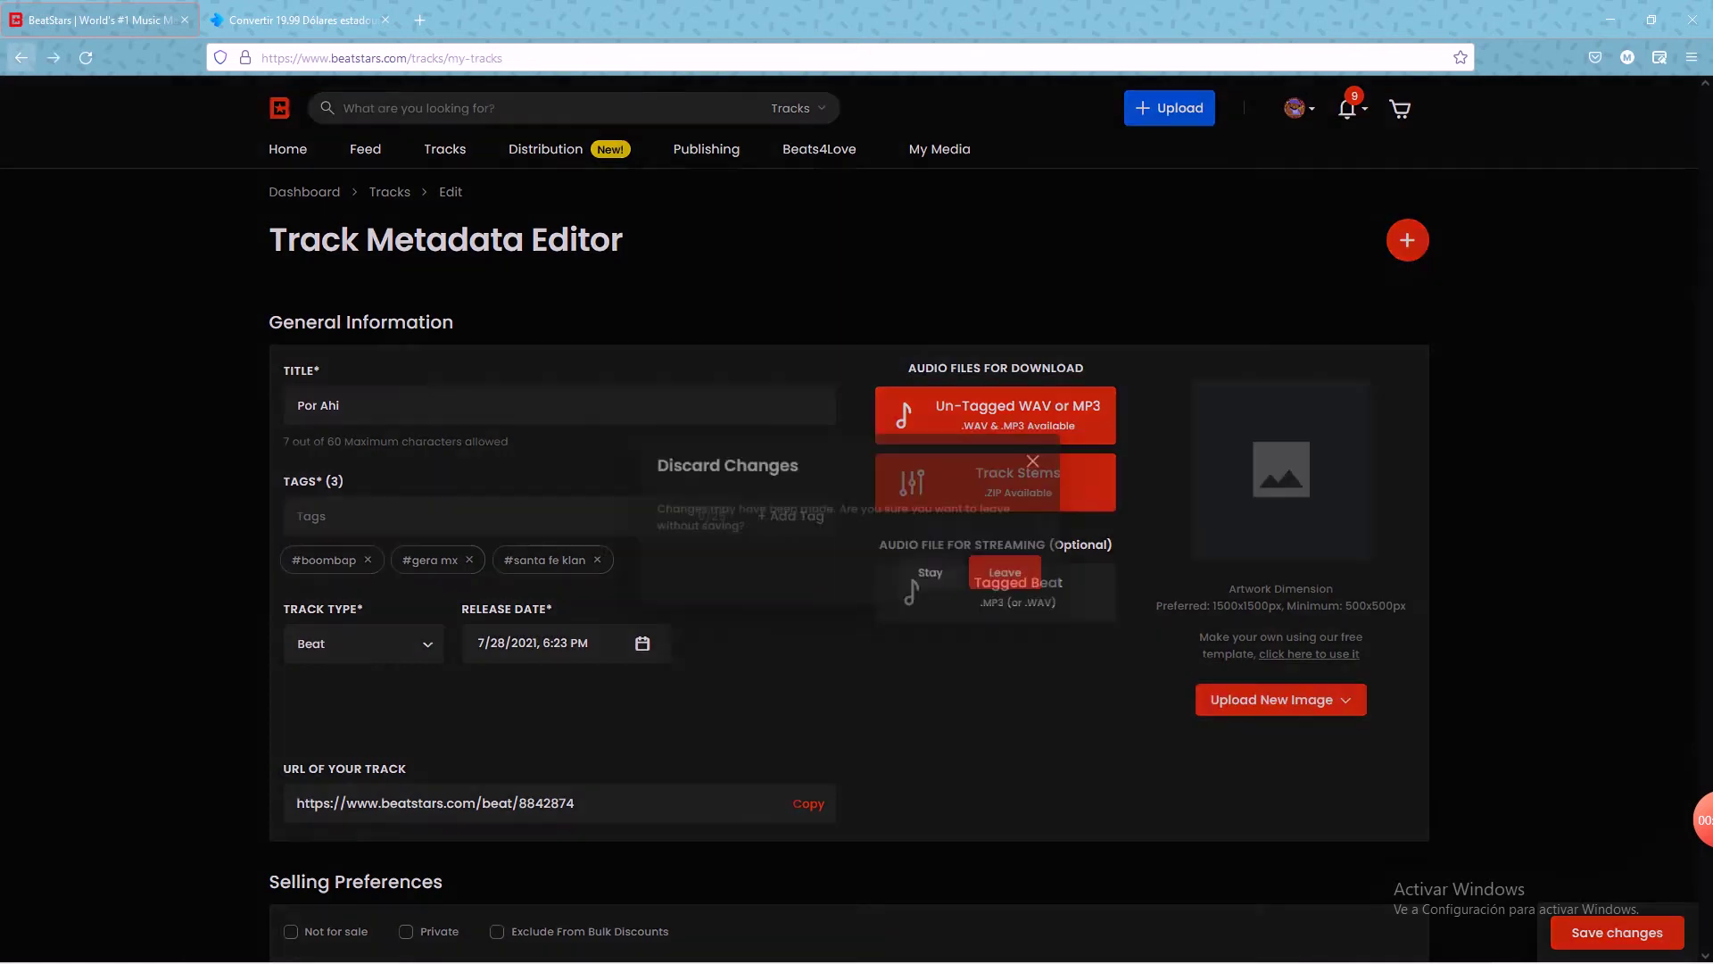
{"action": "left_click", "coordinate": [1030, 581]}
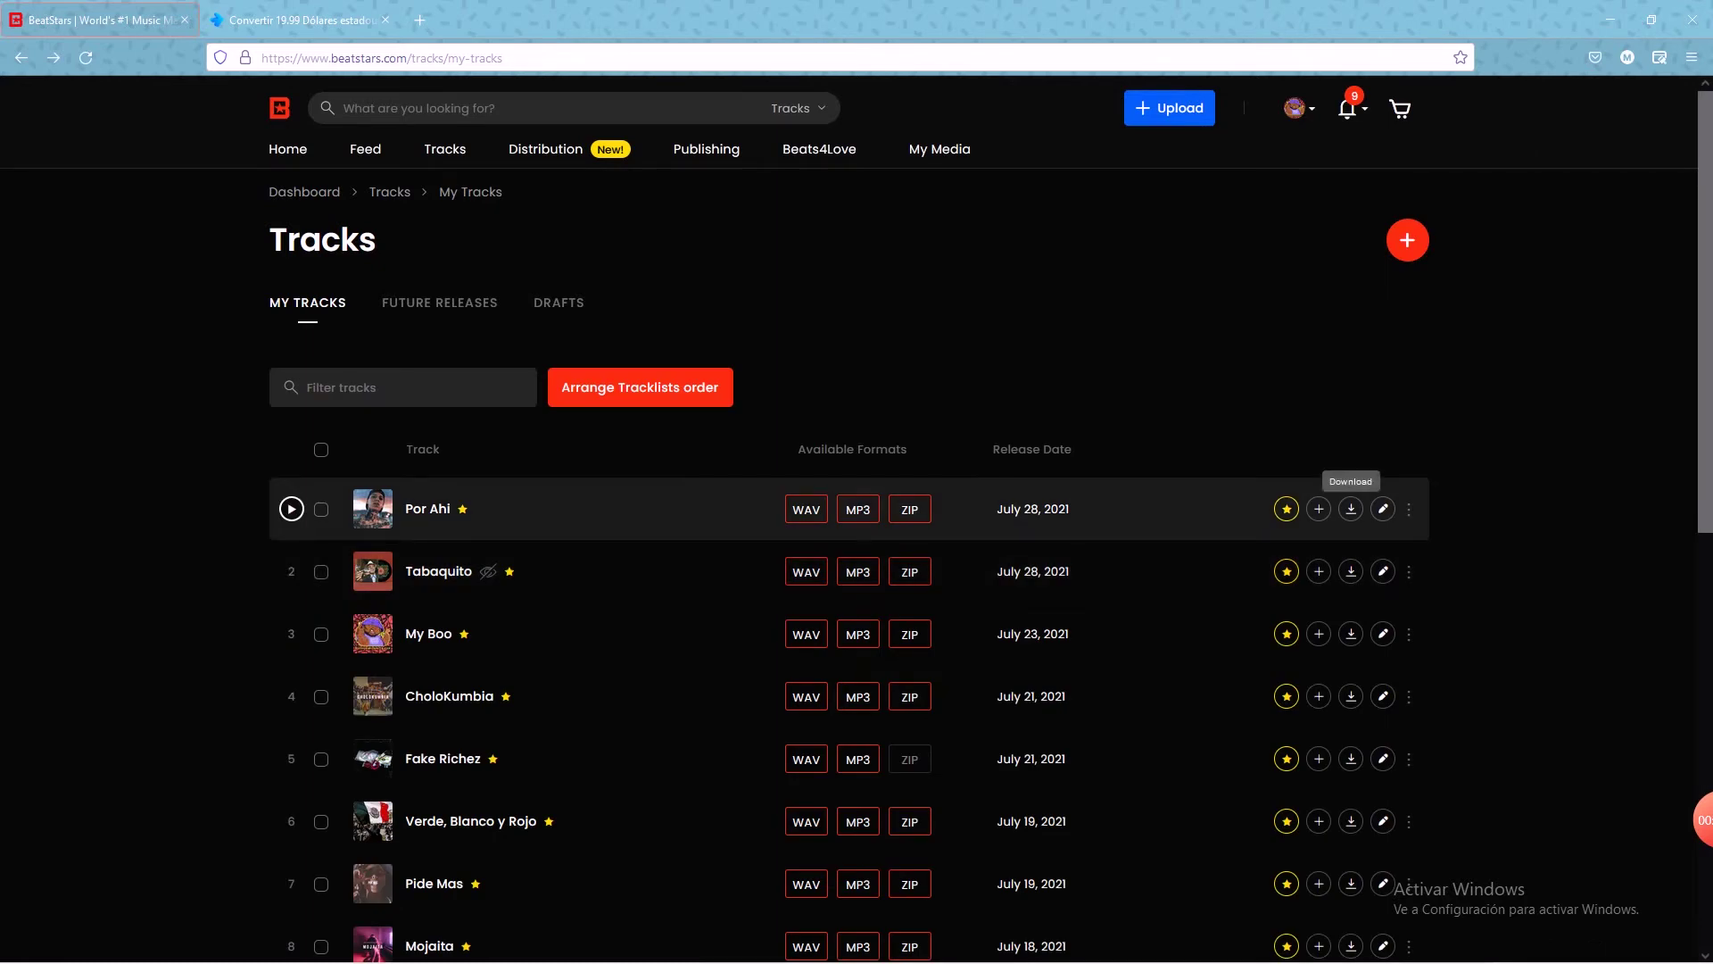
{"action": "left_click", "coordinate": [1351, 509]}
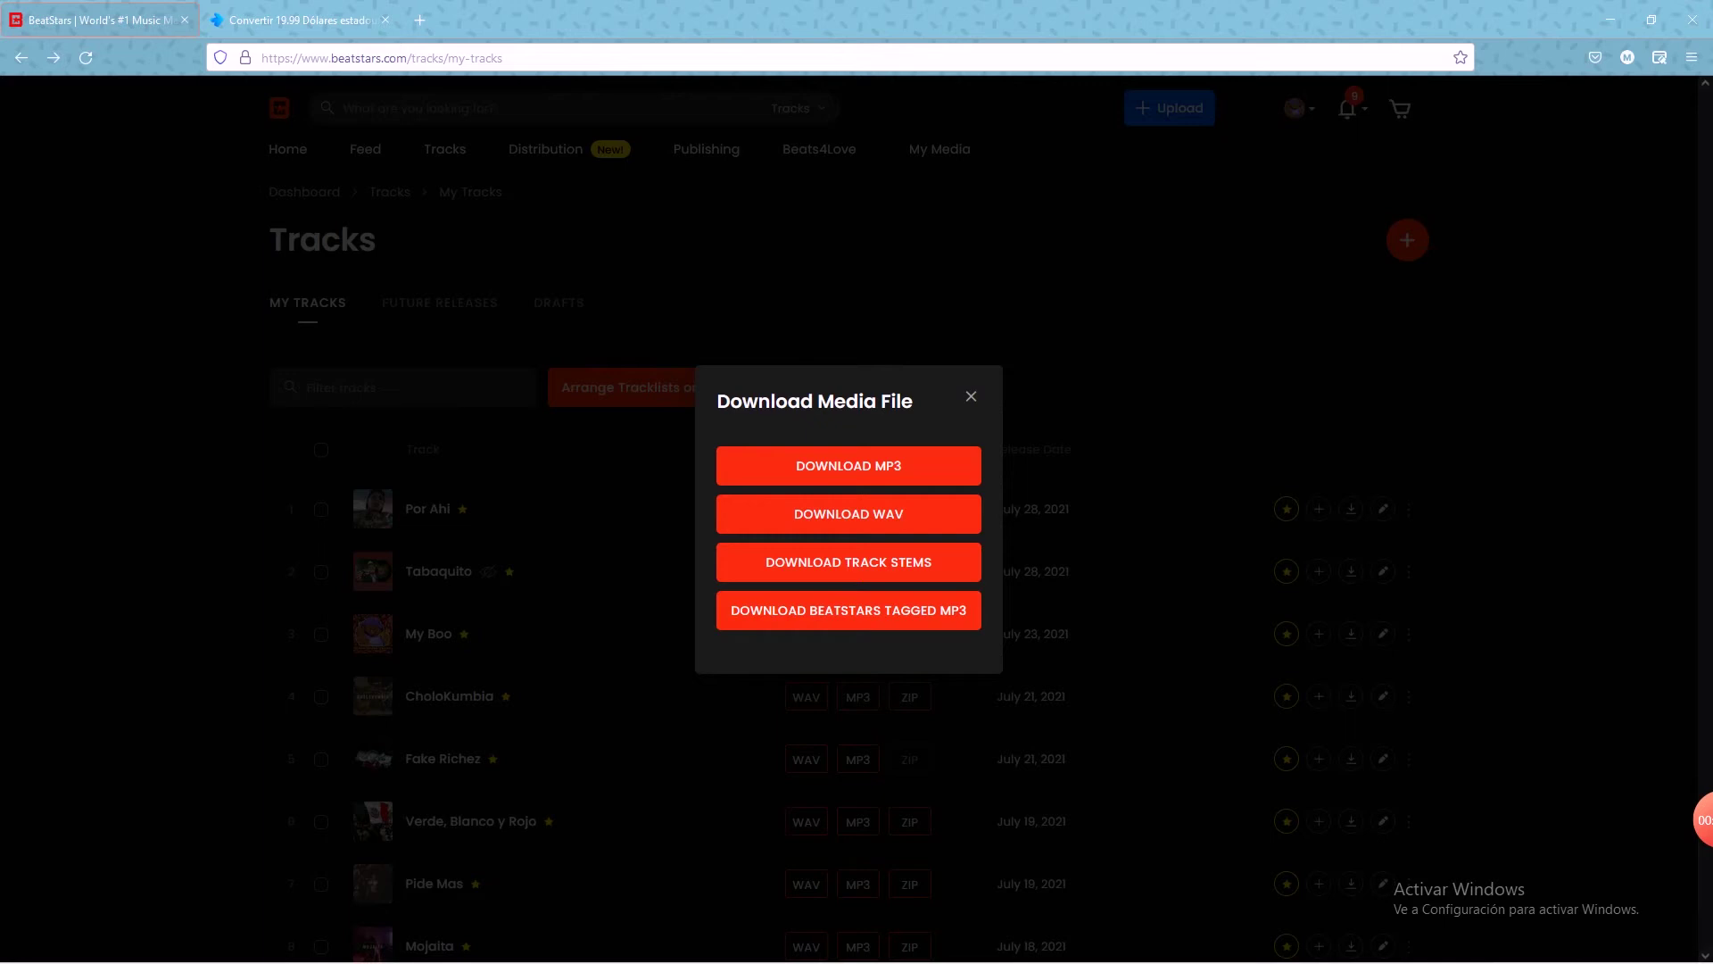
{"action": "key", "text": "Escape"}
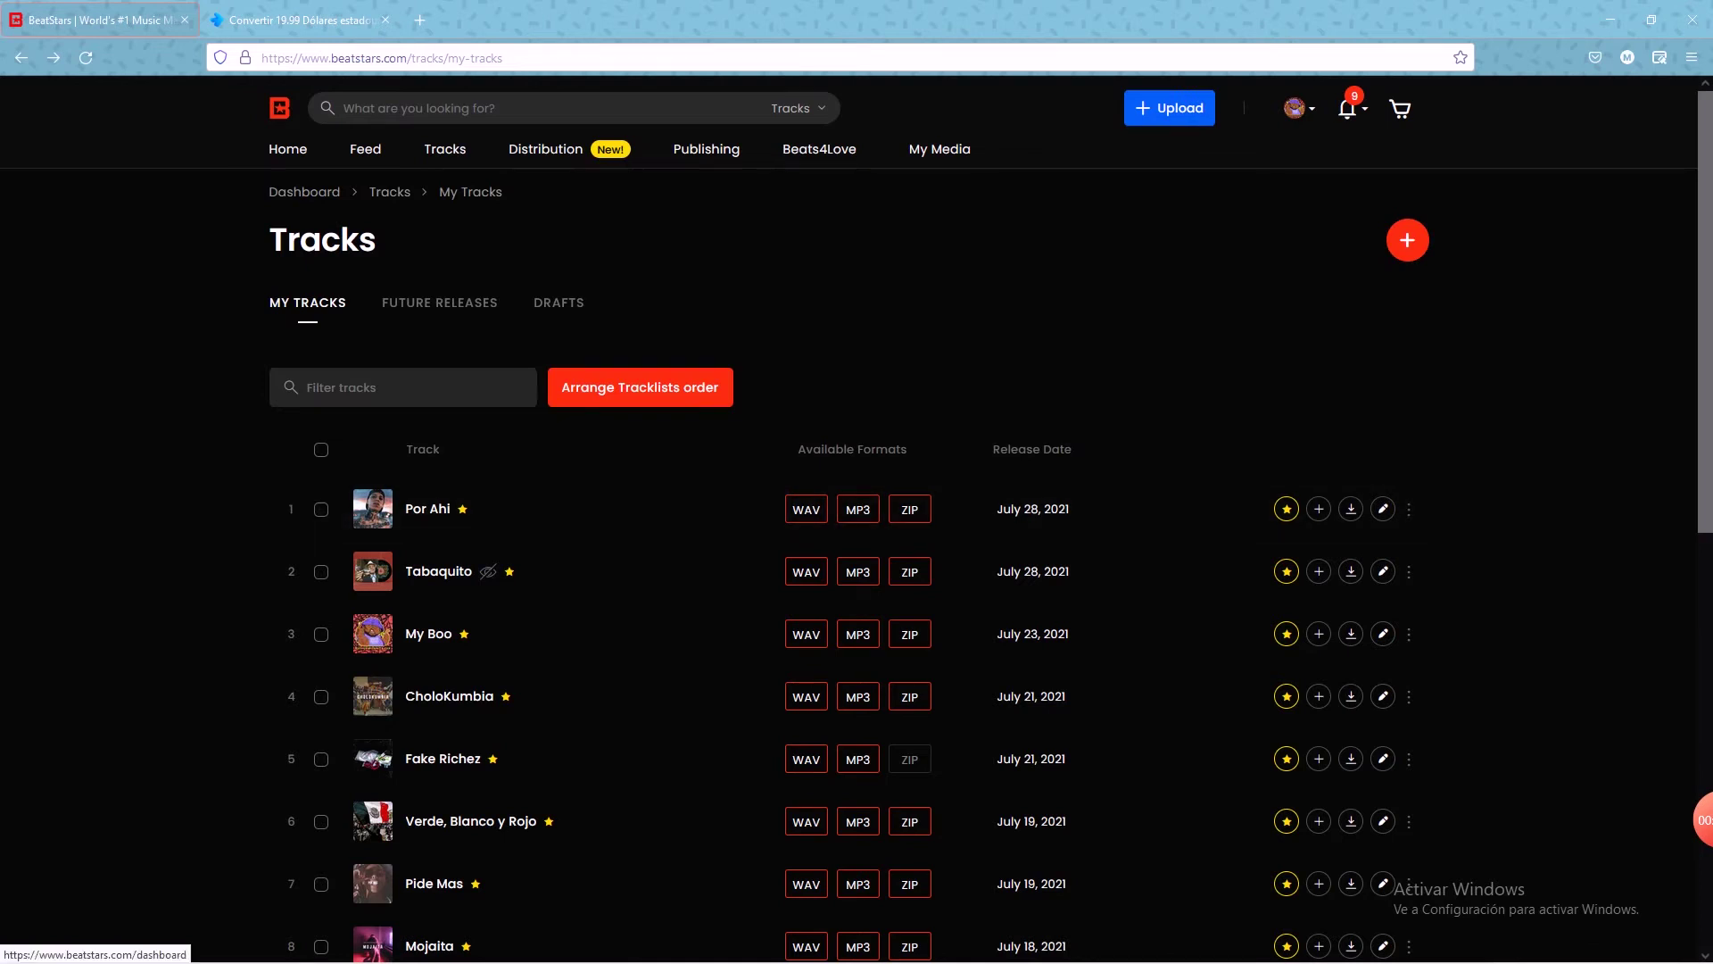
Step: Browse the feed on the producer's own public profile and view the page of the beat "Por Ahi"
{"action": "left_click", "coordinate": [1295, 108]}
{"action": "left_click", "coordinate": [1205, 157]}
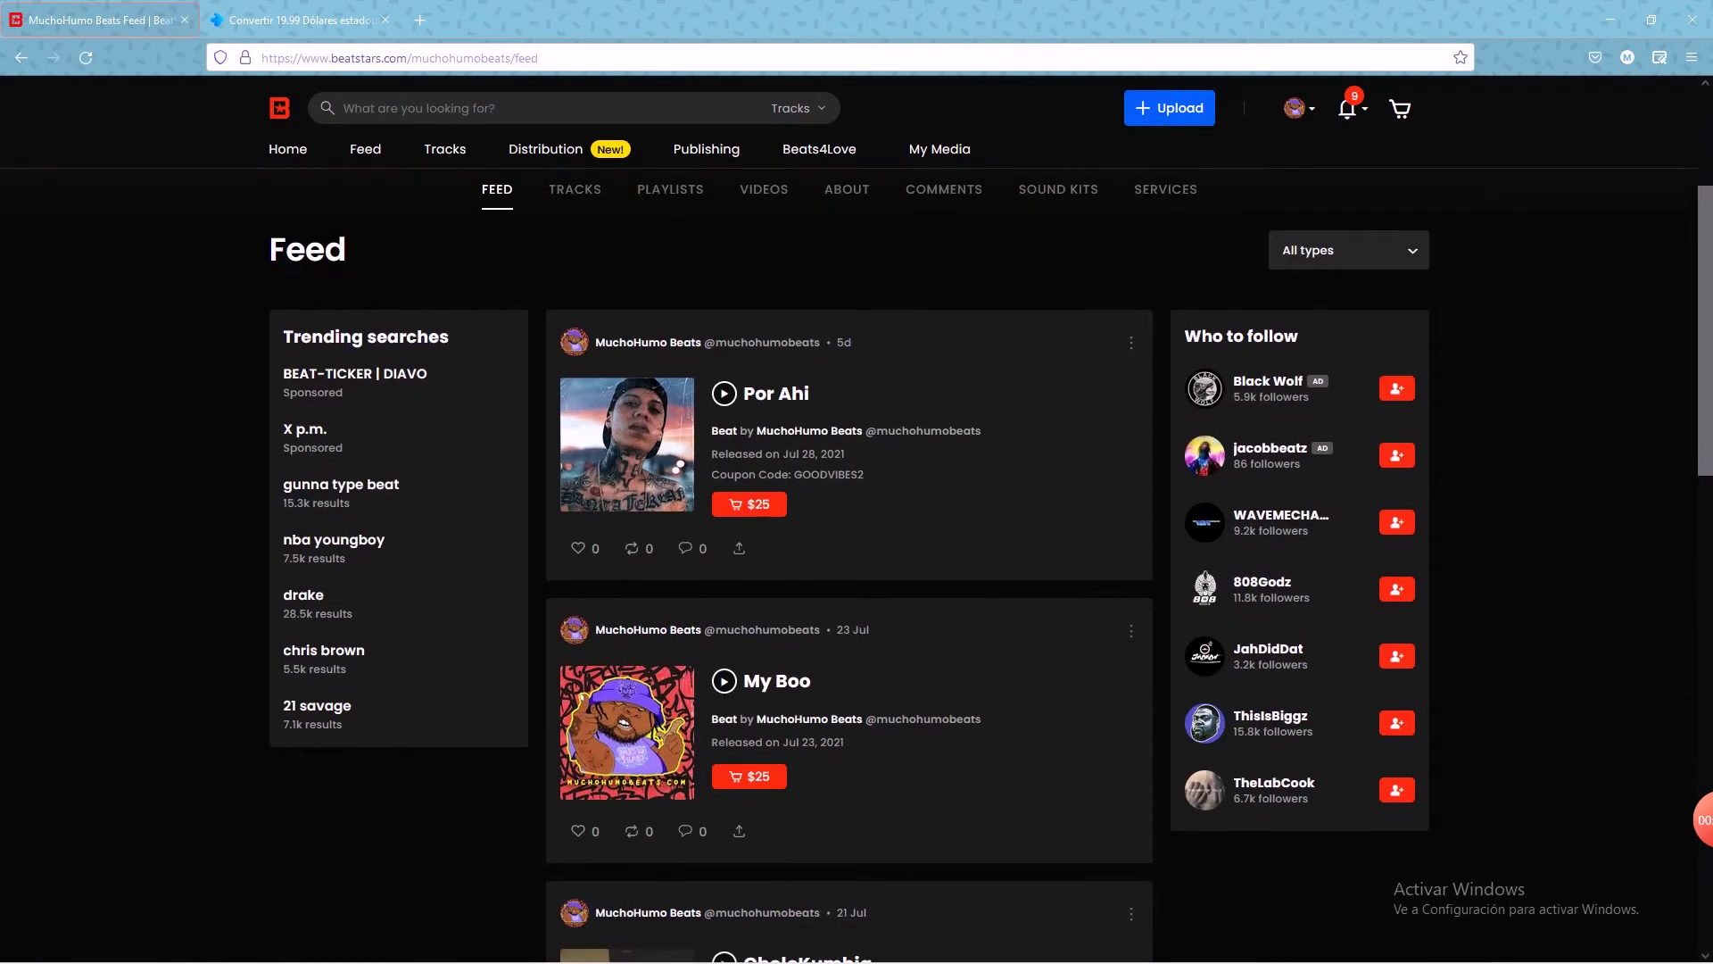
{"action": "scroll", "coordinate": [857, 572], "scroll_direction": "down", "scroll_amount": 3}
{"action": "scroll", "coordinate": [857, 571], "scroll_direction": "up", "scroll_amount": 4}
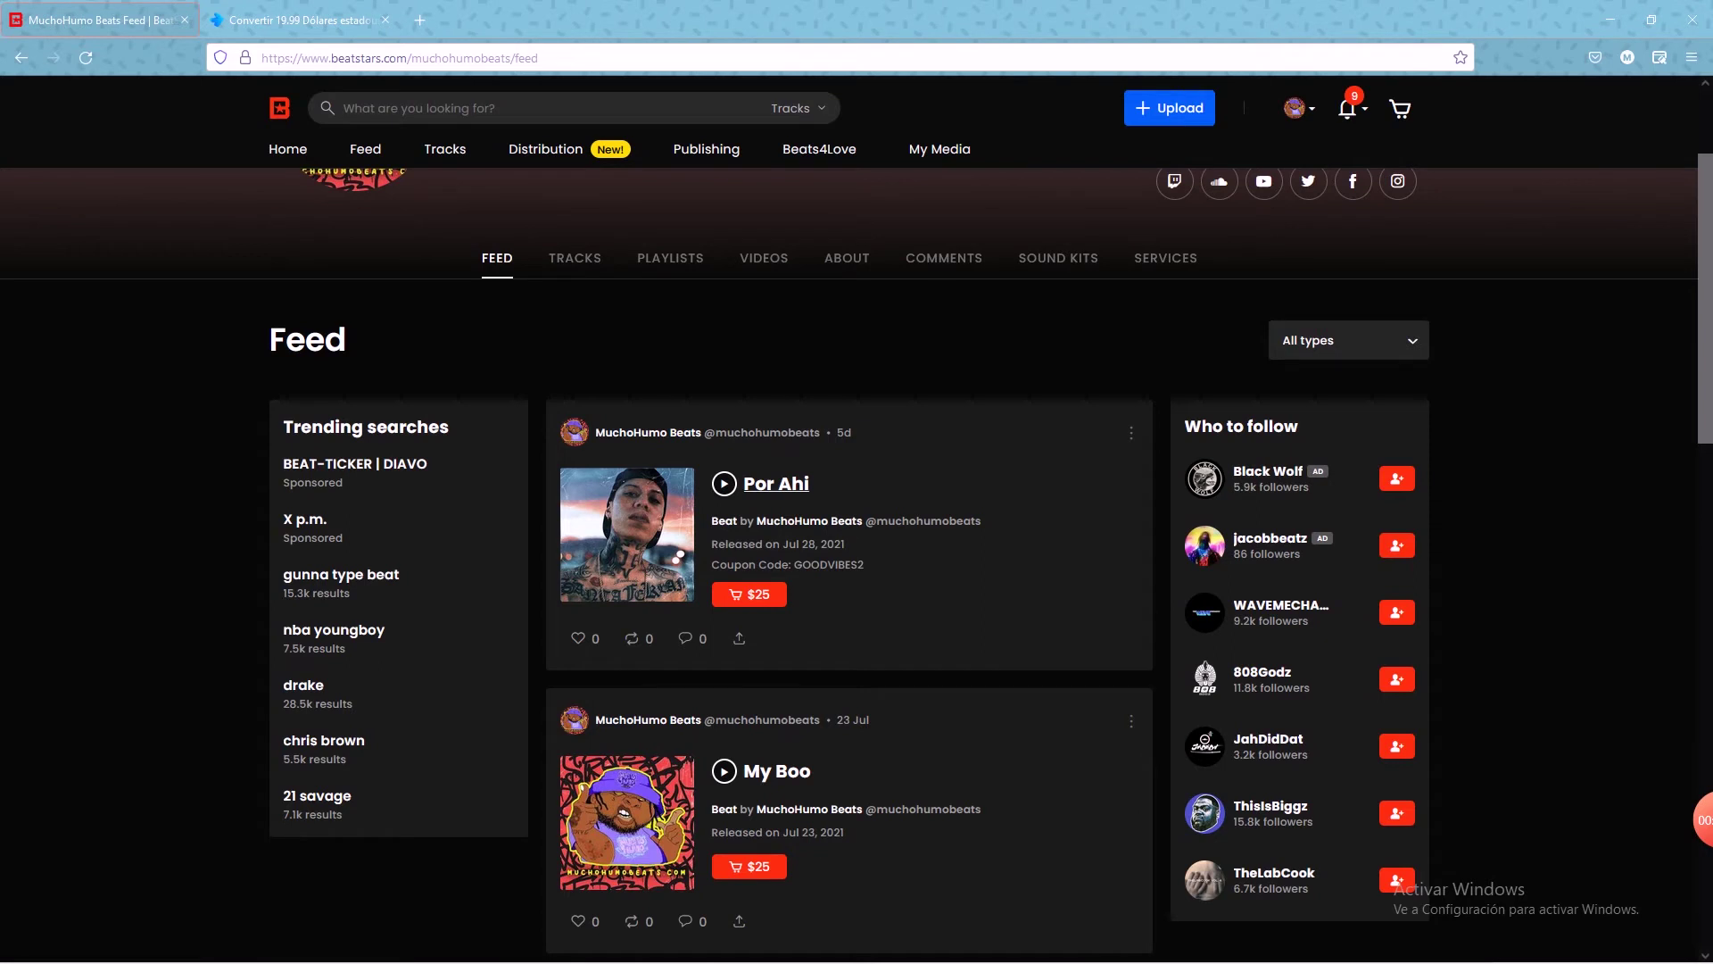
{"action": "left_click", "coordinate": [777, 483]}
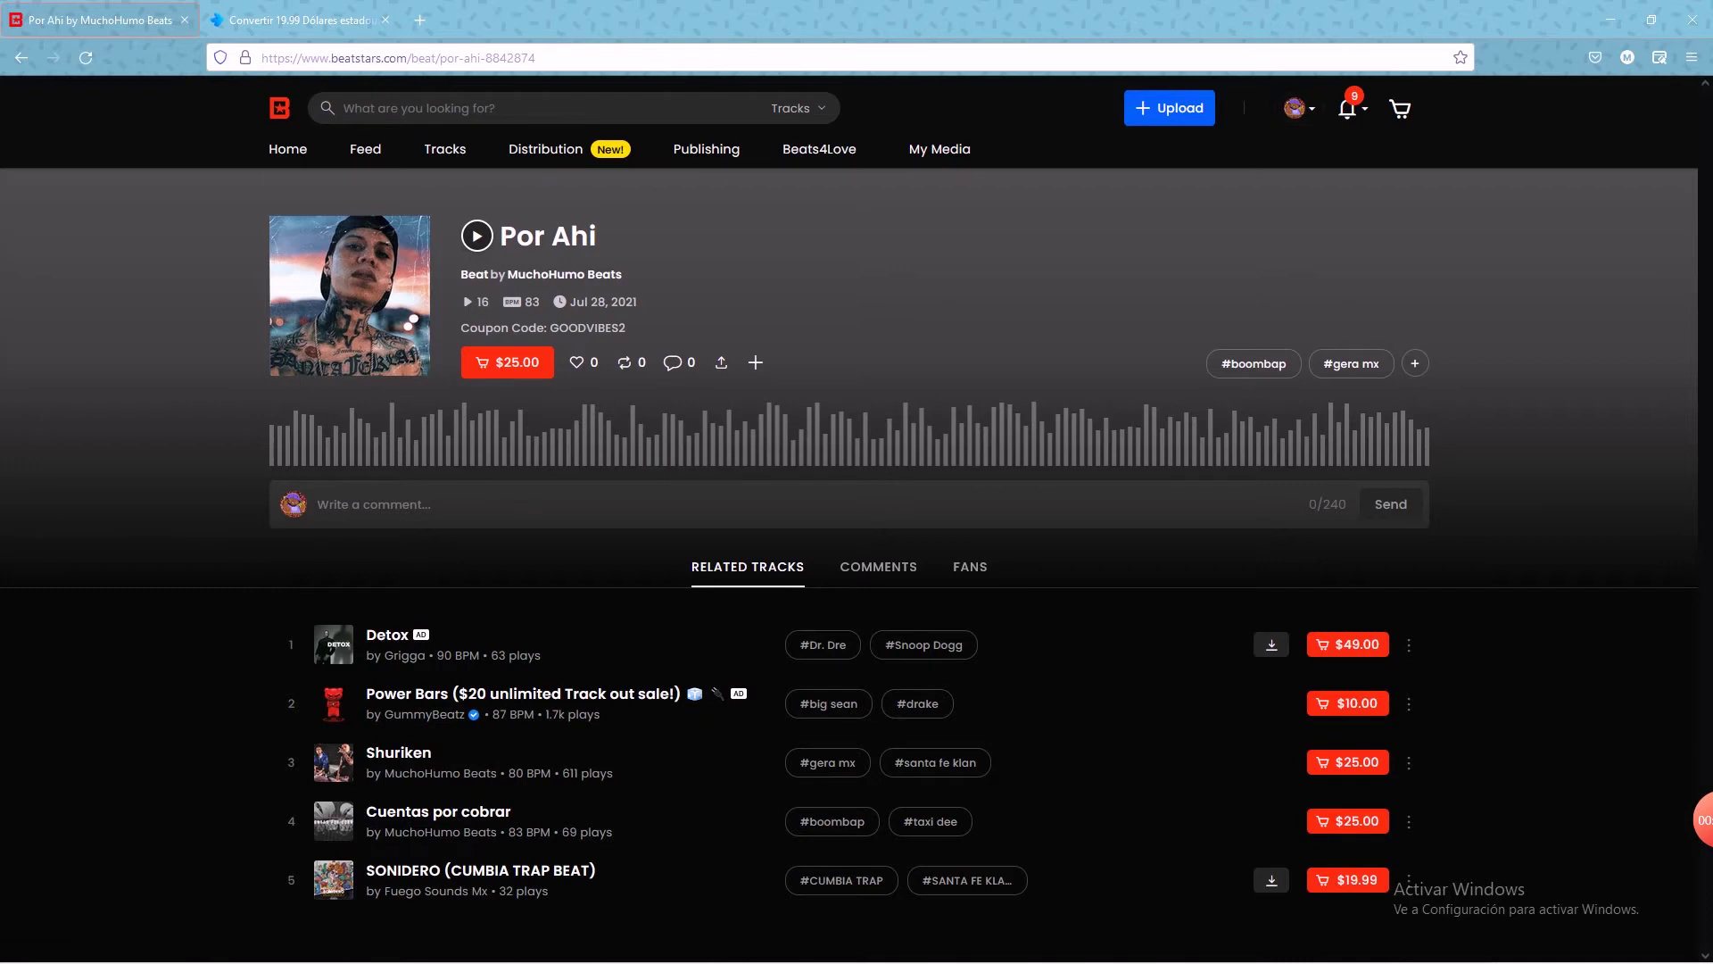
Step: Go to Licenses & Contracts and examine the listed licenses, their included files, default prices and enabled status
{"action": "mouse_move", "coordinate": [939, 149]}
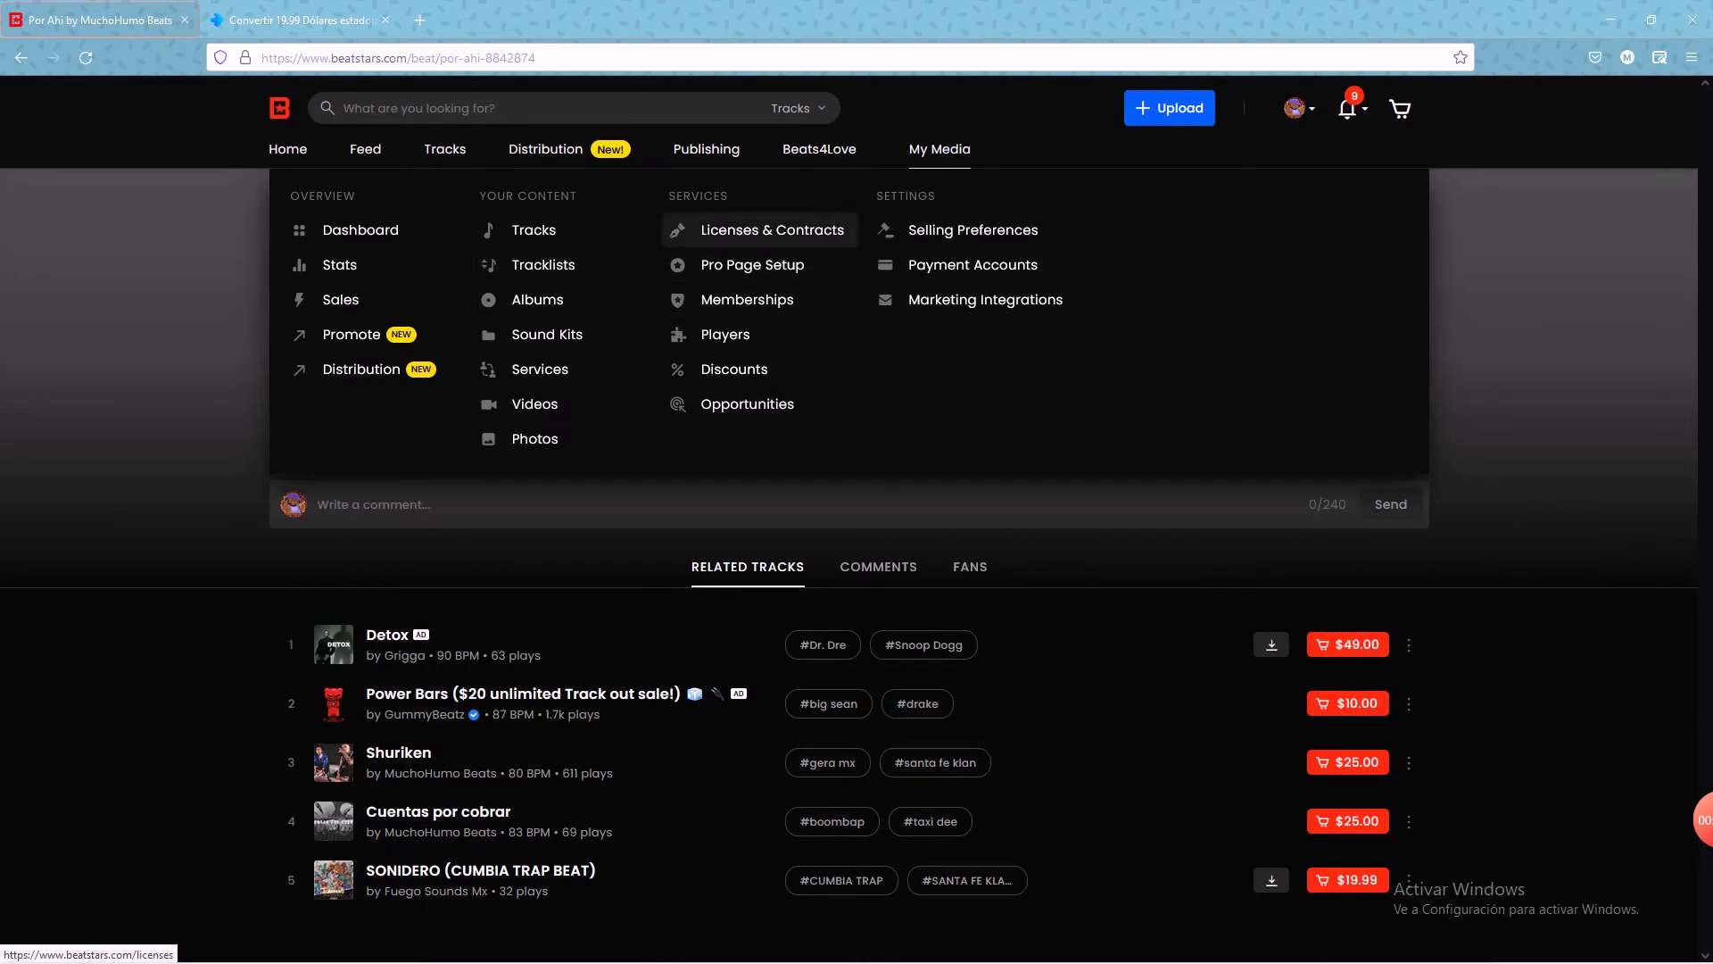
{"action": "left_click", "coordinate": [772, 230]}
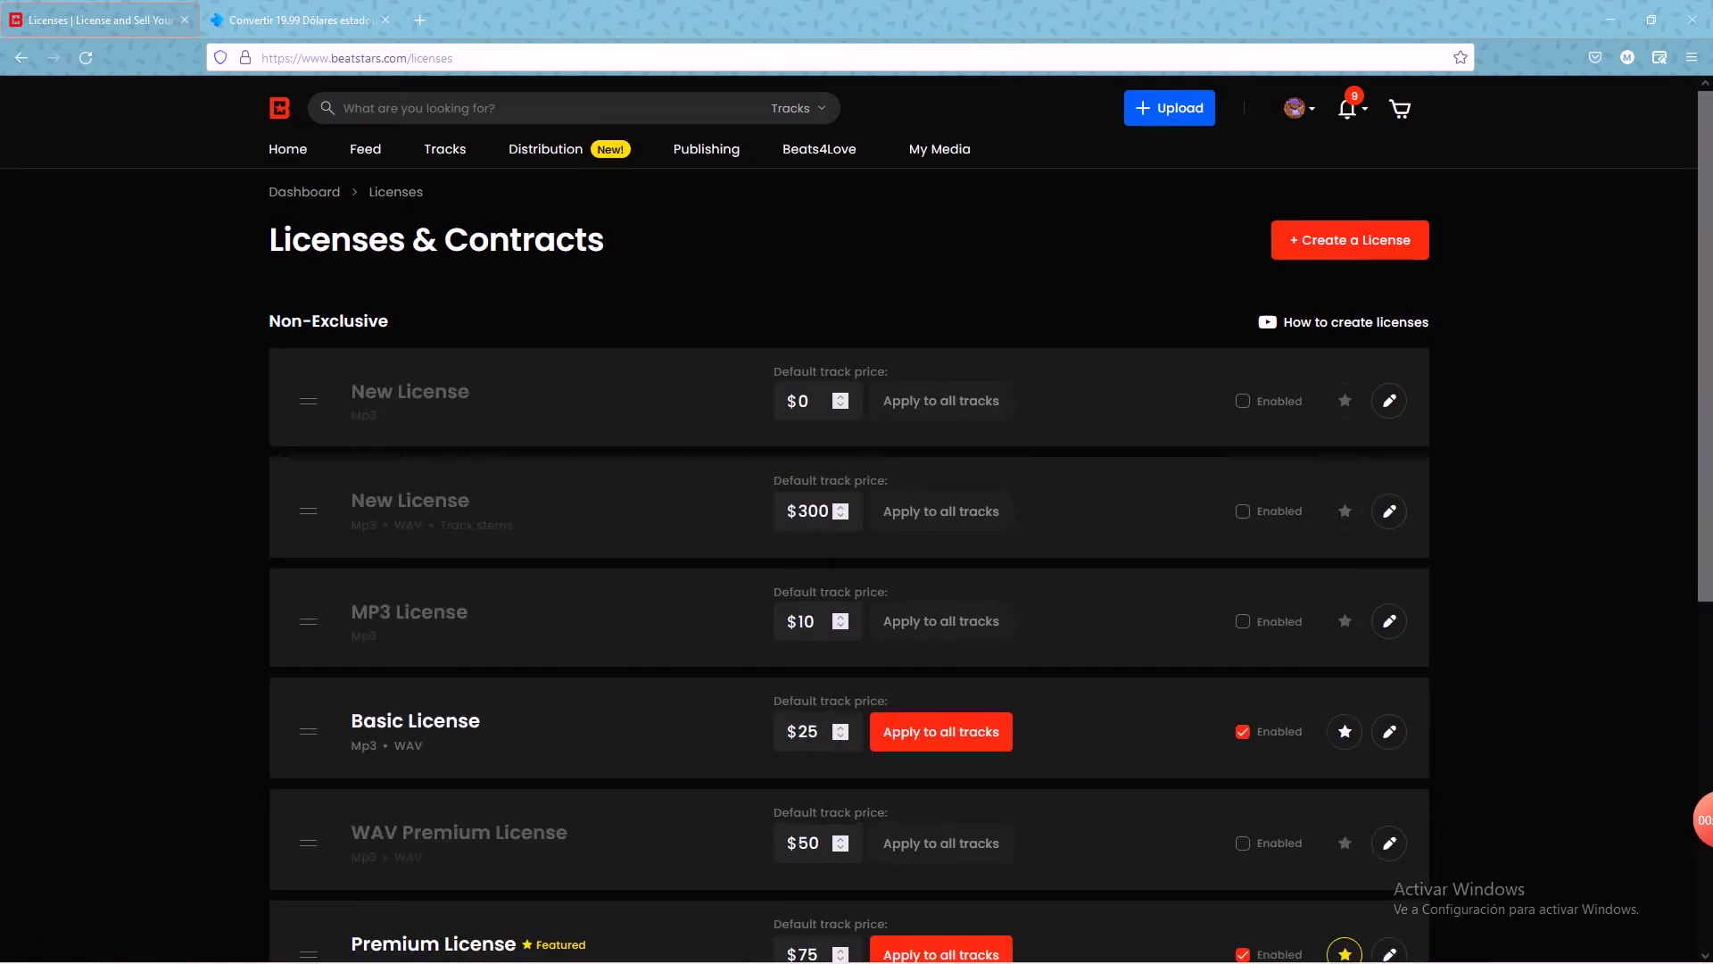
{"action": "scroll", "coordinate": [849, 535], "scroll_direction": "down", "scroll_amount": 5}
{"action": "scroll", "coordinate": [857, 550], "scroll_direction": "down", "scroll_amount": 1}
{"action": "scroll", "coordinate": [856, 549], "scroll_direction": "up", "scroll_amount": 3}
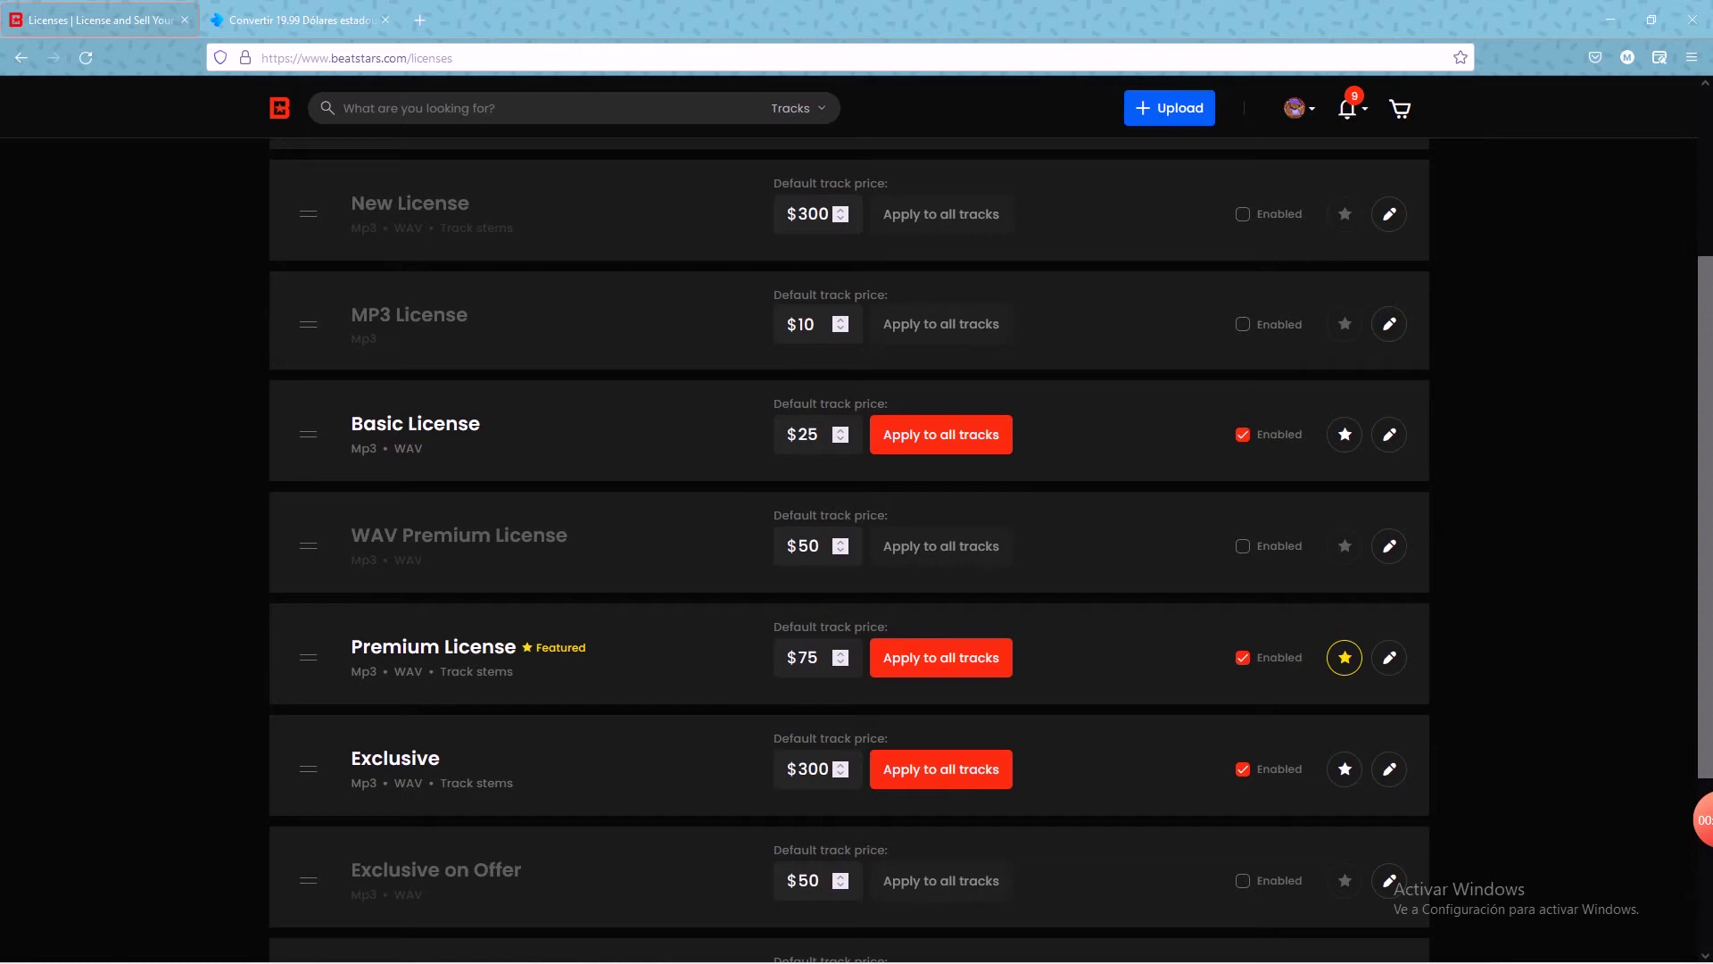
{"action": "scroll", "coordinate": [856, 550], "scroll_direction": "down", "scroll_amount": 3}
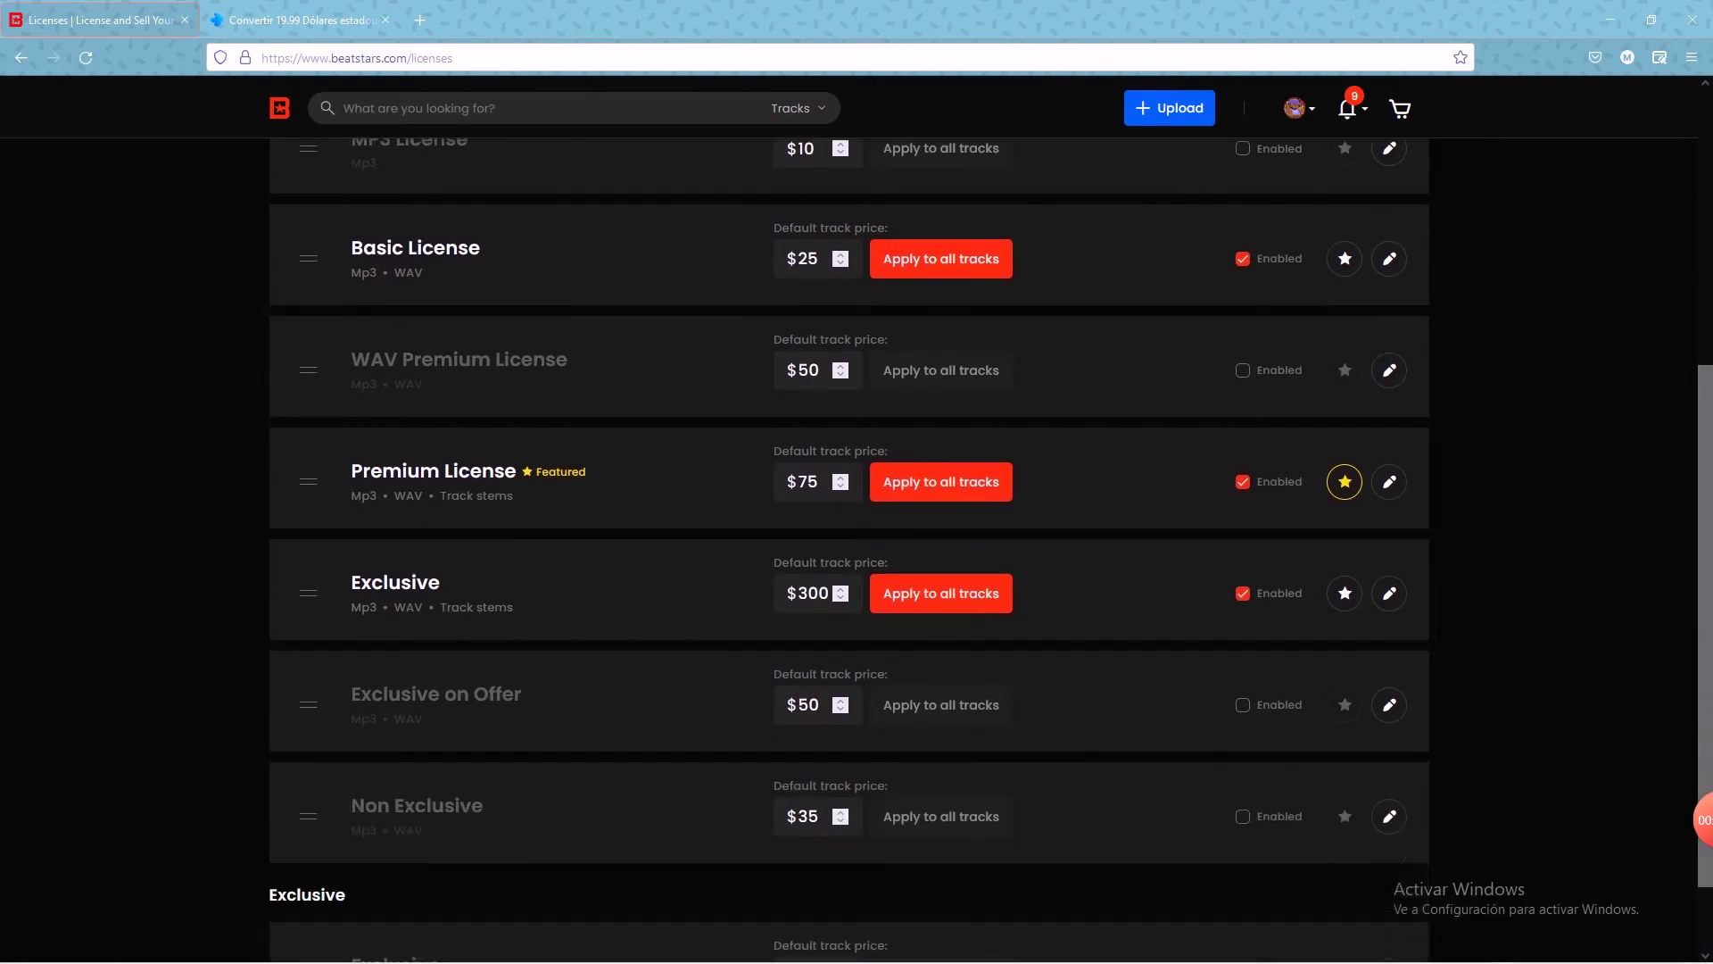
{"action": "scroll", "coordinate": [856, 550], "scroll_direction": "up", "scroll_amount": 5}
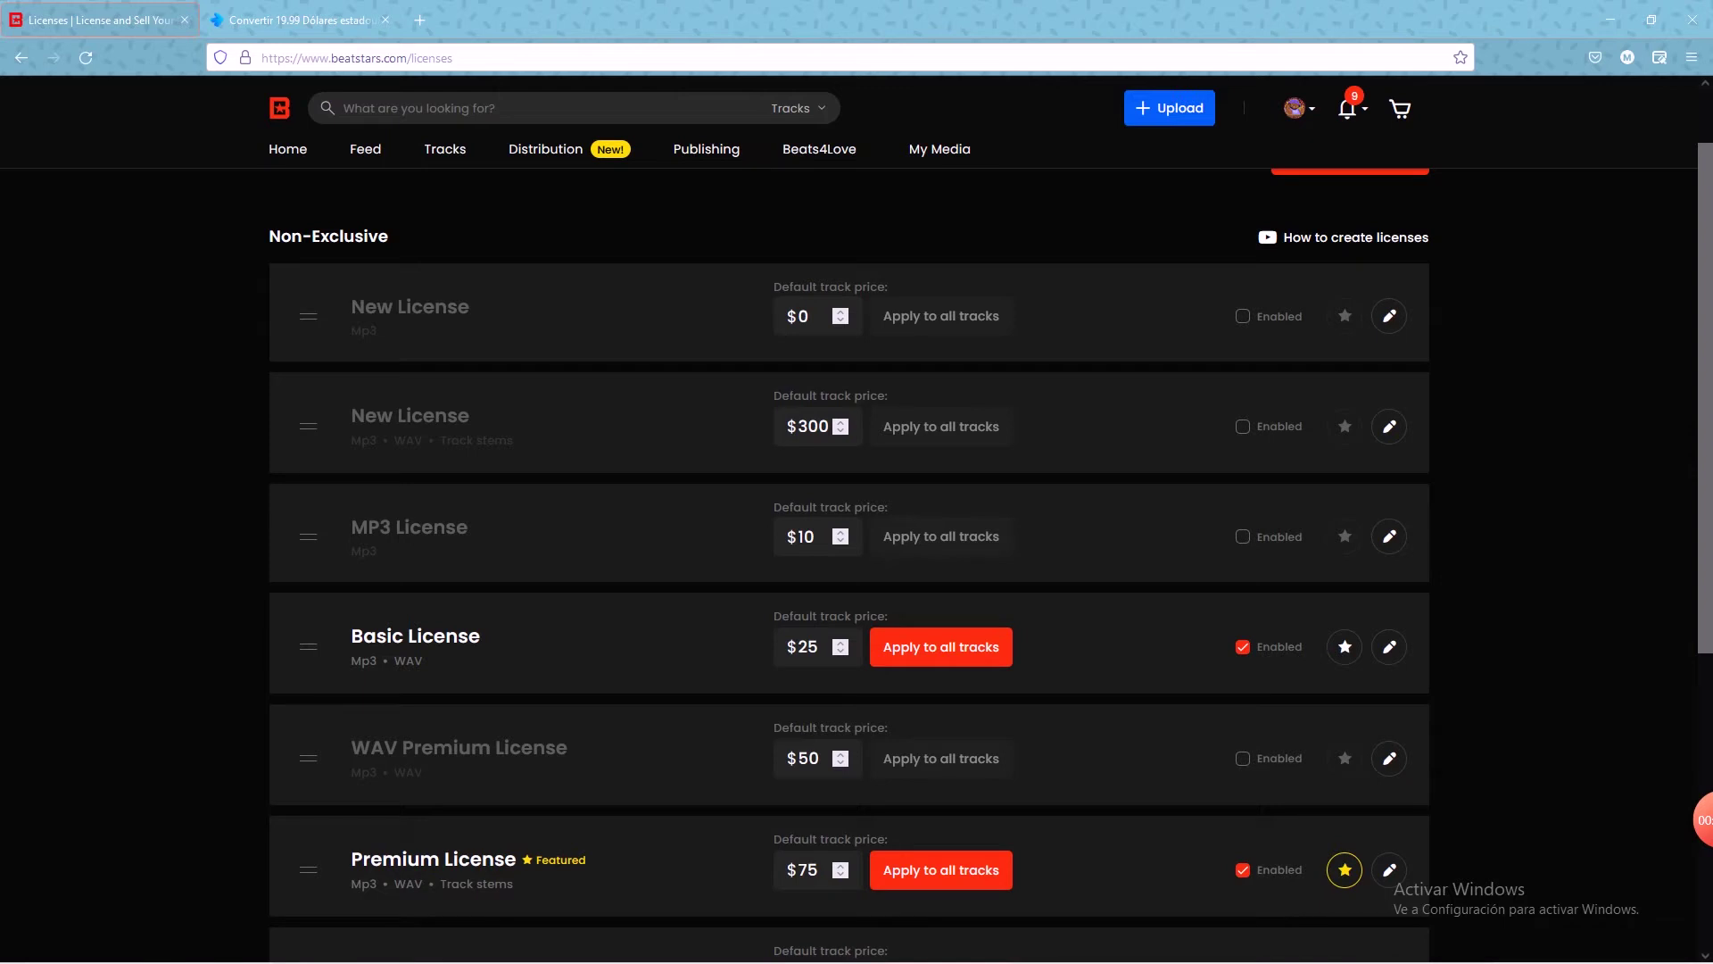
Step: Open the first non-exclusive license, the MP3-only "New License" priced at $0, for editing and rename it "Basico"
{"action": "left_click", "coordinate": [1390, 316]}
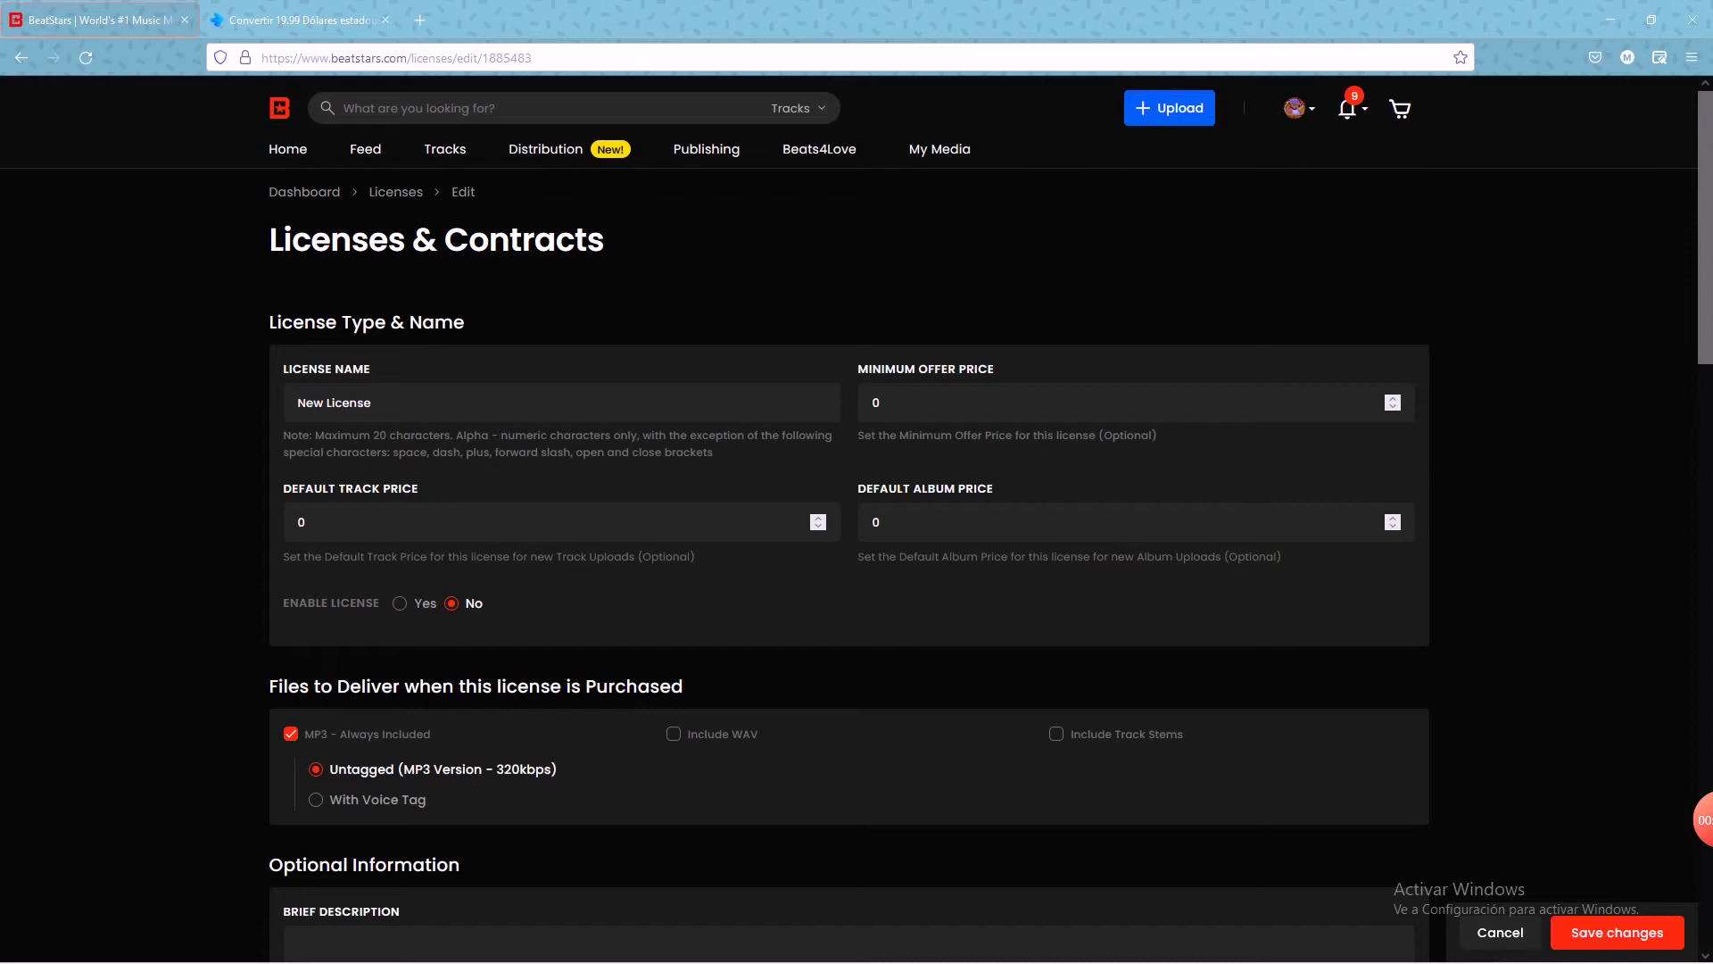
{"action": "key", "text": "ctrl+shift+Left"}
{"action": "key", "text": "ctrl+shift+Left"}
{"action": "type", "text": "Basico"}
Step: Set the license's default album price to 15
{"action": "scroll", "coordinate": [856, 507], "scroll_direction": "down", "scroll_amount": 2}
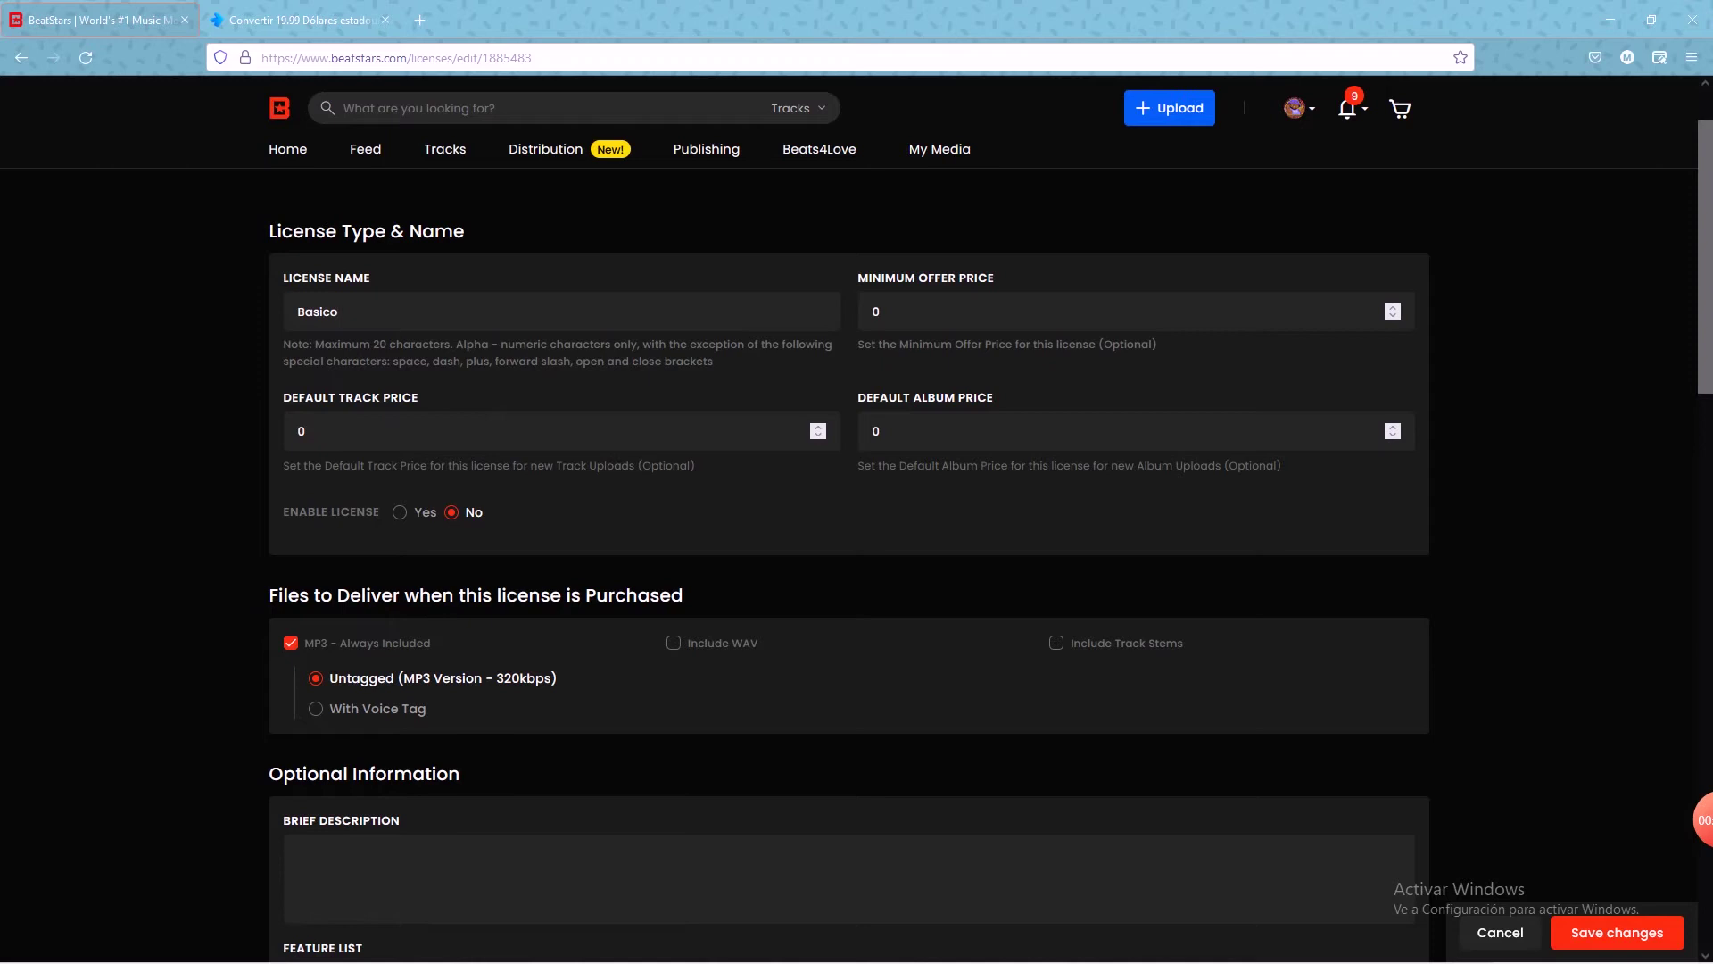
{"action": "key", "text": "Tab"}
{"action": "type", "text": "05"}
{"action": "key", "text": "BackSpace"}
{"action": "key", "text": "BackSpace"}
{"action": "type", "text": "5"}
{"action": "key", "text": "BackSpace"}
{"action": "type", "text": "25"}
{"action": "key", "text": "BackSpace"}
{"action": "key", "text": "BackSpace"}
{"action": "type", "text": "15"}
{"action": "scroll", "coordinate": [857, 535], "scroll_direction": "down", "scroll_amount": 1}
{"action": "scroll", "coordinate": [857, 536], "scroll_direction": "down", "scroll_amount": 3}
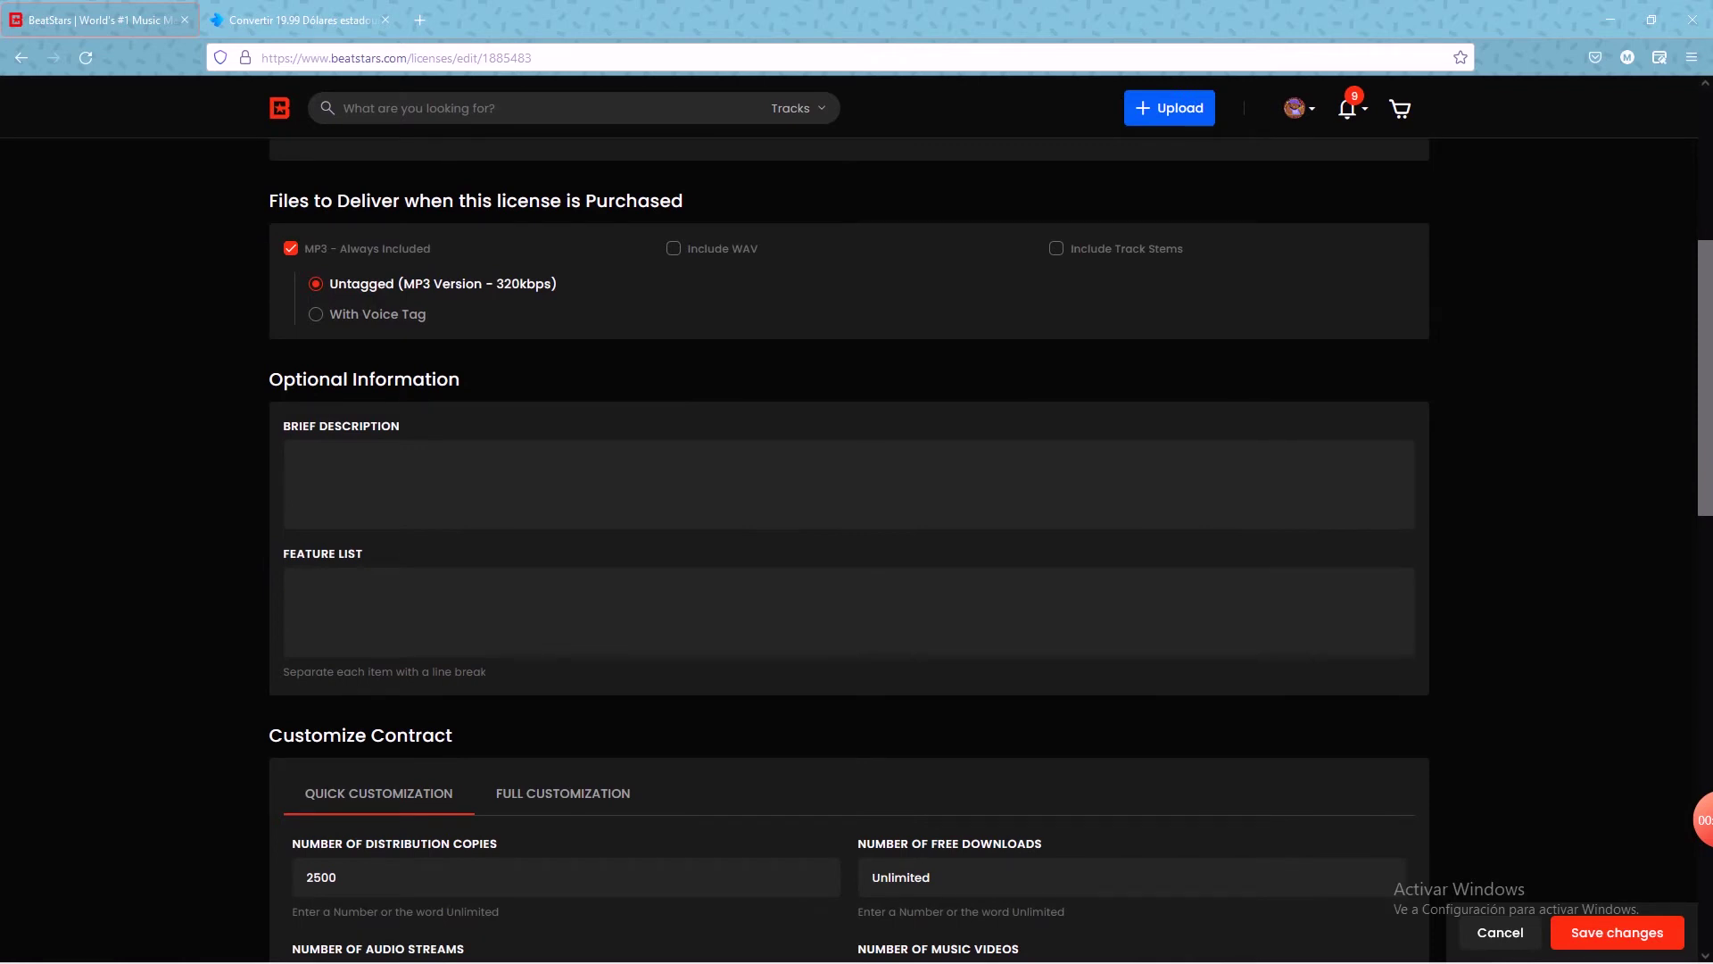
Step: Include WAV among the files delivered with the license and rename the license "unlimited"
{"action": "scroll", "coordinate": [856, 536], "scroll_direction": "up", "scroll_amount": 5}
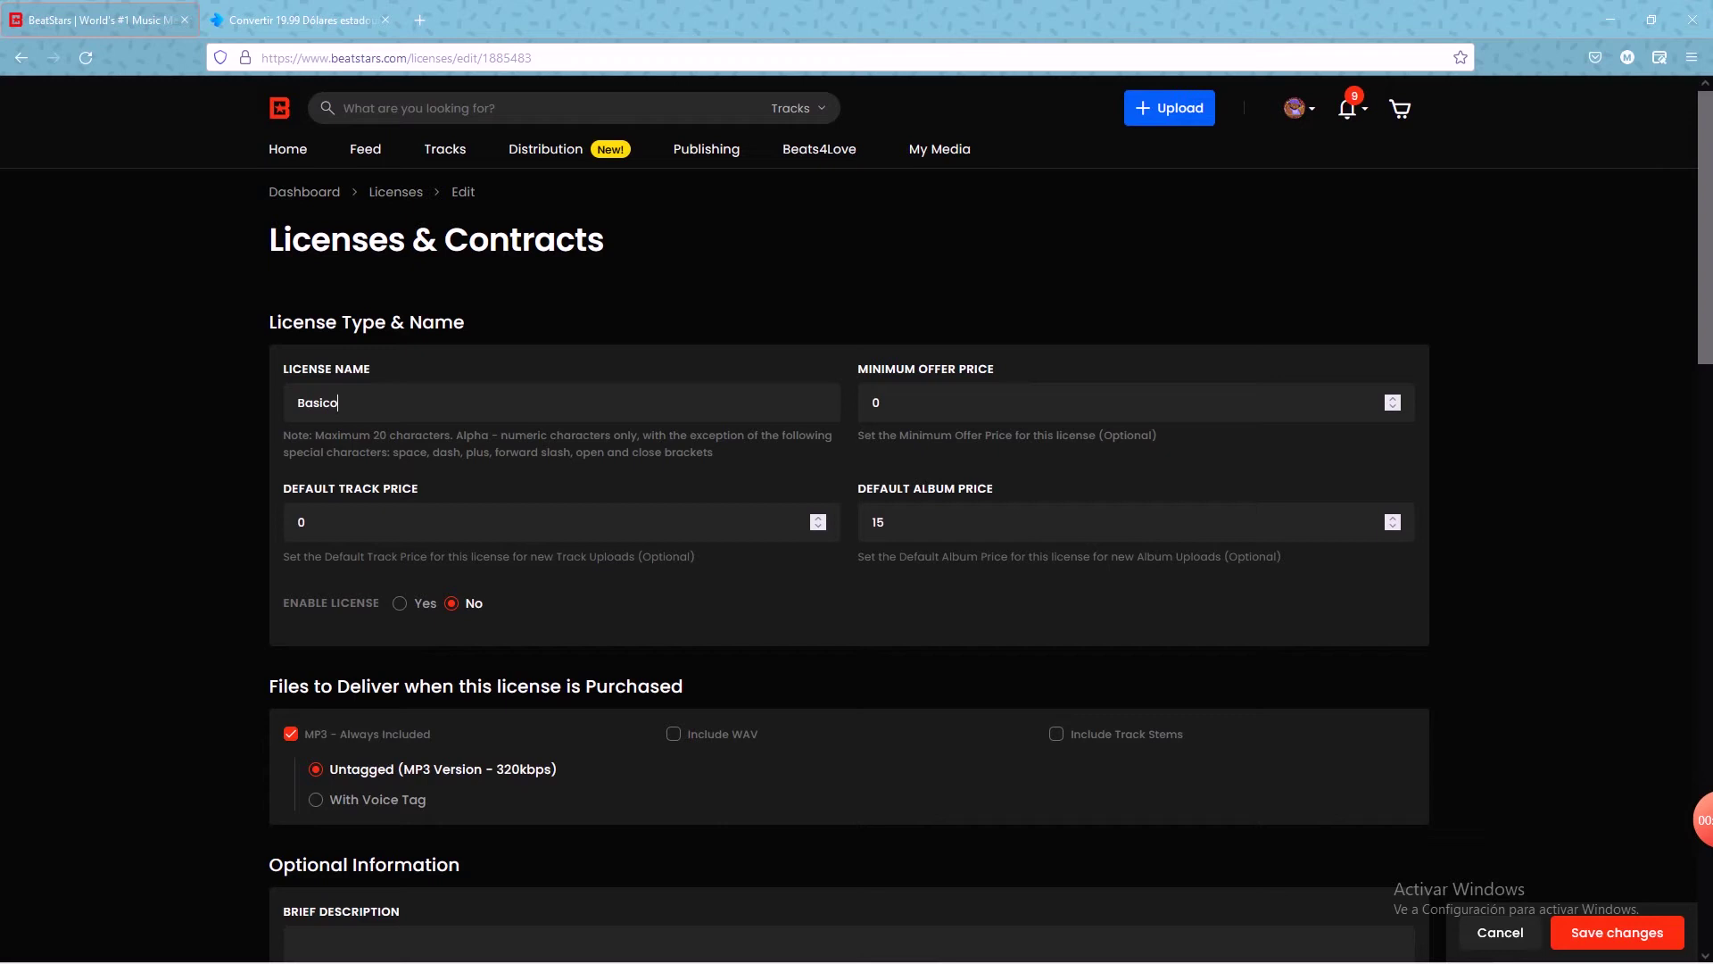
{"action": "left_click", "coordinate": [673, 734]}
{"action": "key", "text": "ctrl+a"}
{"action": "type", "text": "premuim"}
{"action": "key", "text": "ctrl+a"}
{"action": "type", "text": "unlimited"}
Step: Set the default album price to 70 and include the track stems among the delivered files
{"action": "key", "text": "Tab"}
{"action": "type", "text": "70"}
{"action": "left_click", "coordinate": [1056, 734]}
{"action": "scroll", "coordinate": [849, 562], "scroll_direction": "down", "scroll_amount": 2}
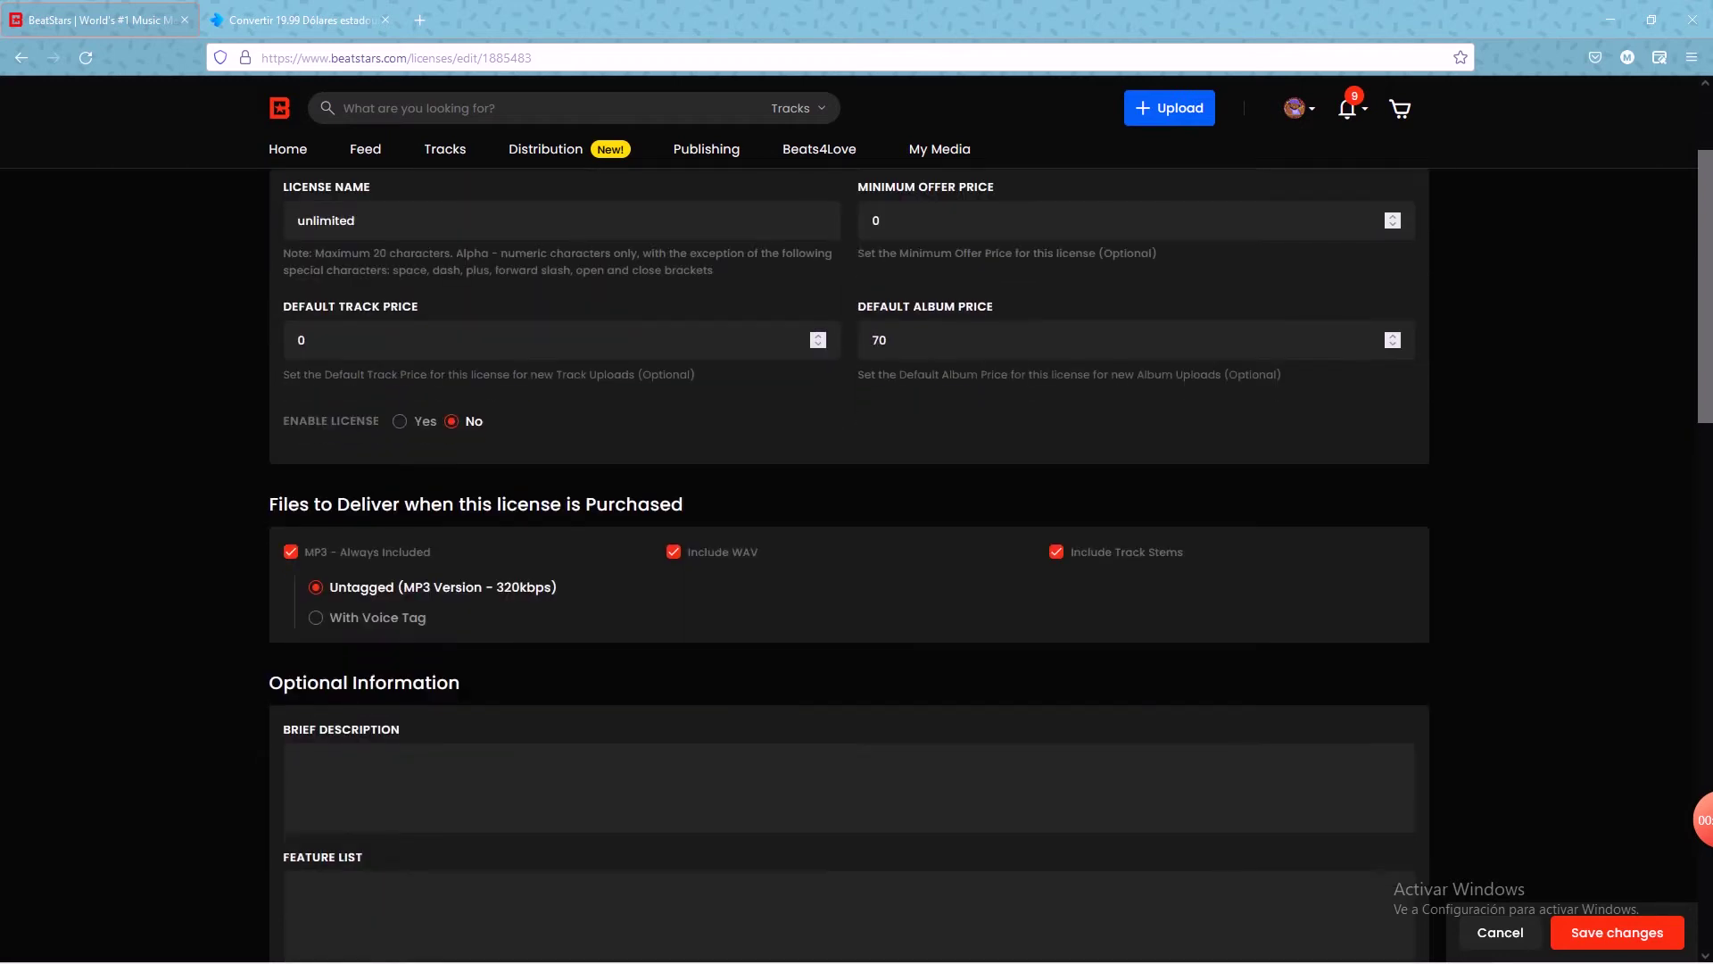
Step: Review the license's optional description and feature fields and the quick customization terms of its contract
{"action": "scroll", "coordinate": [849, 562], "scroll_direction": "down", "scroll_amount": 3}
{"action": "left_click", "coordinate": [298, 458]}
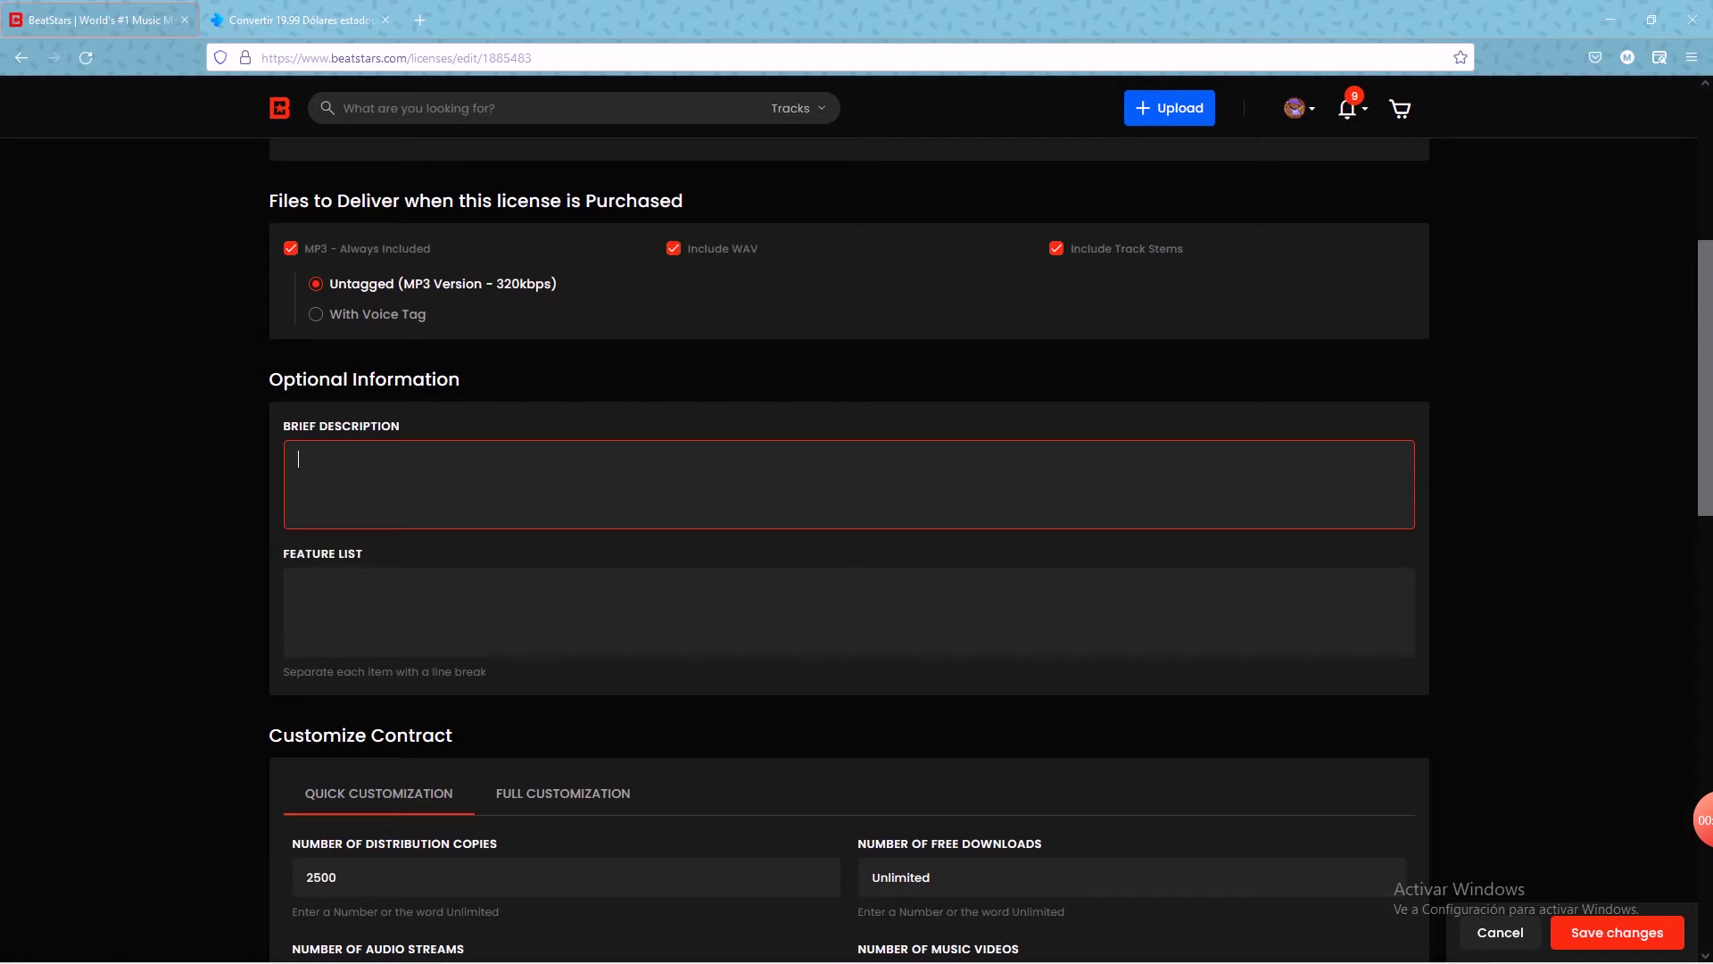
{"action": "scroll", "coordinate": [849, 482], "scroll_direction": "down", "scroll_amount": 2}
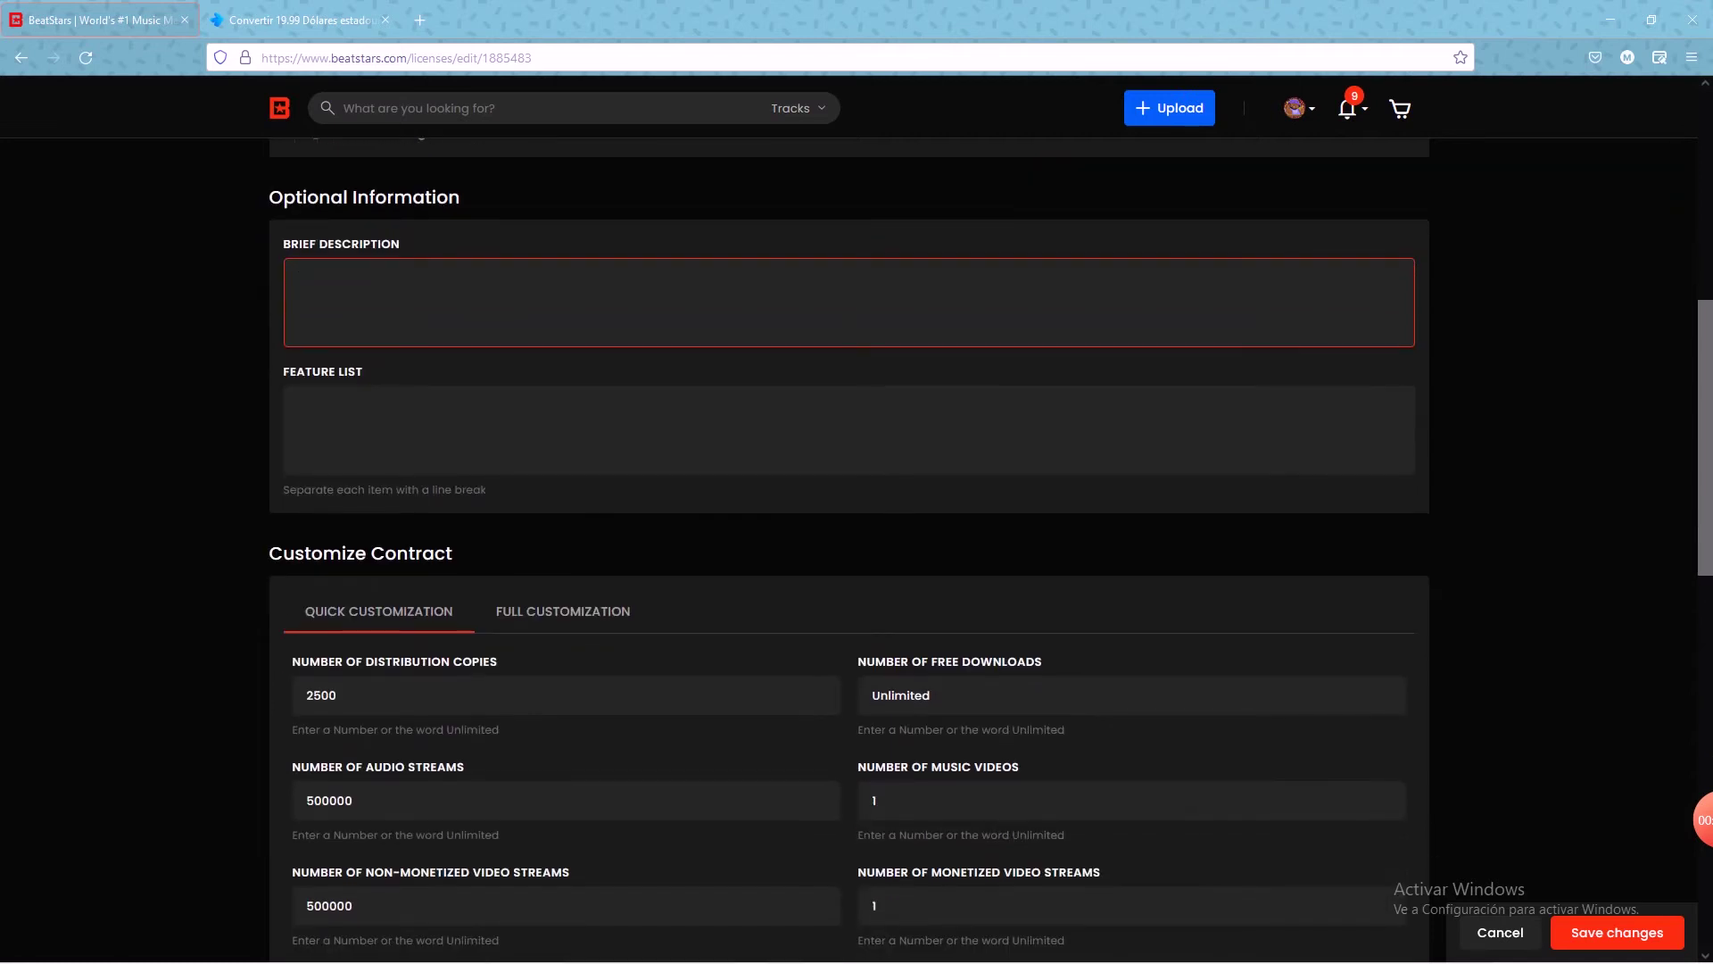
{"action": "scroll", "coordinate": [849, 482], "scroll_direction": "down", "scroll_amount": 1}
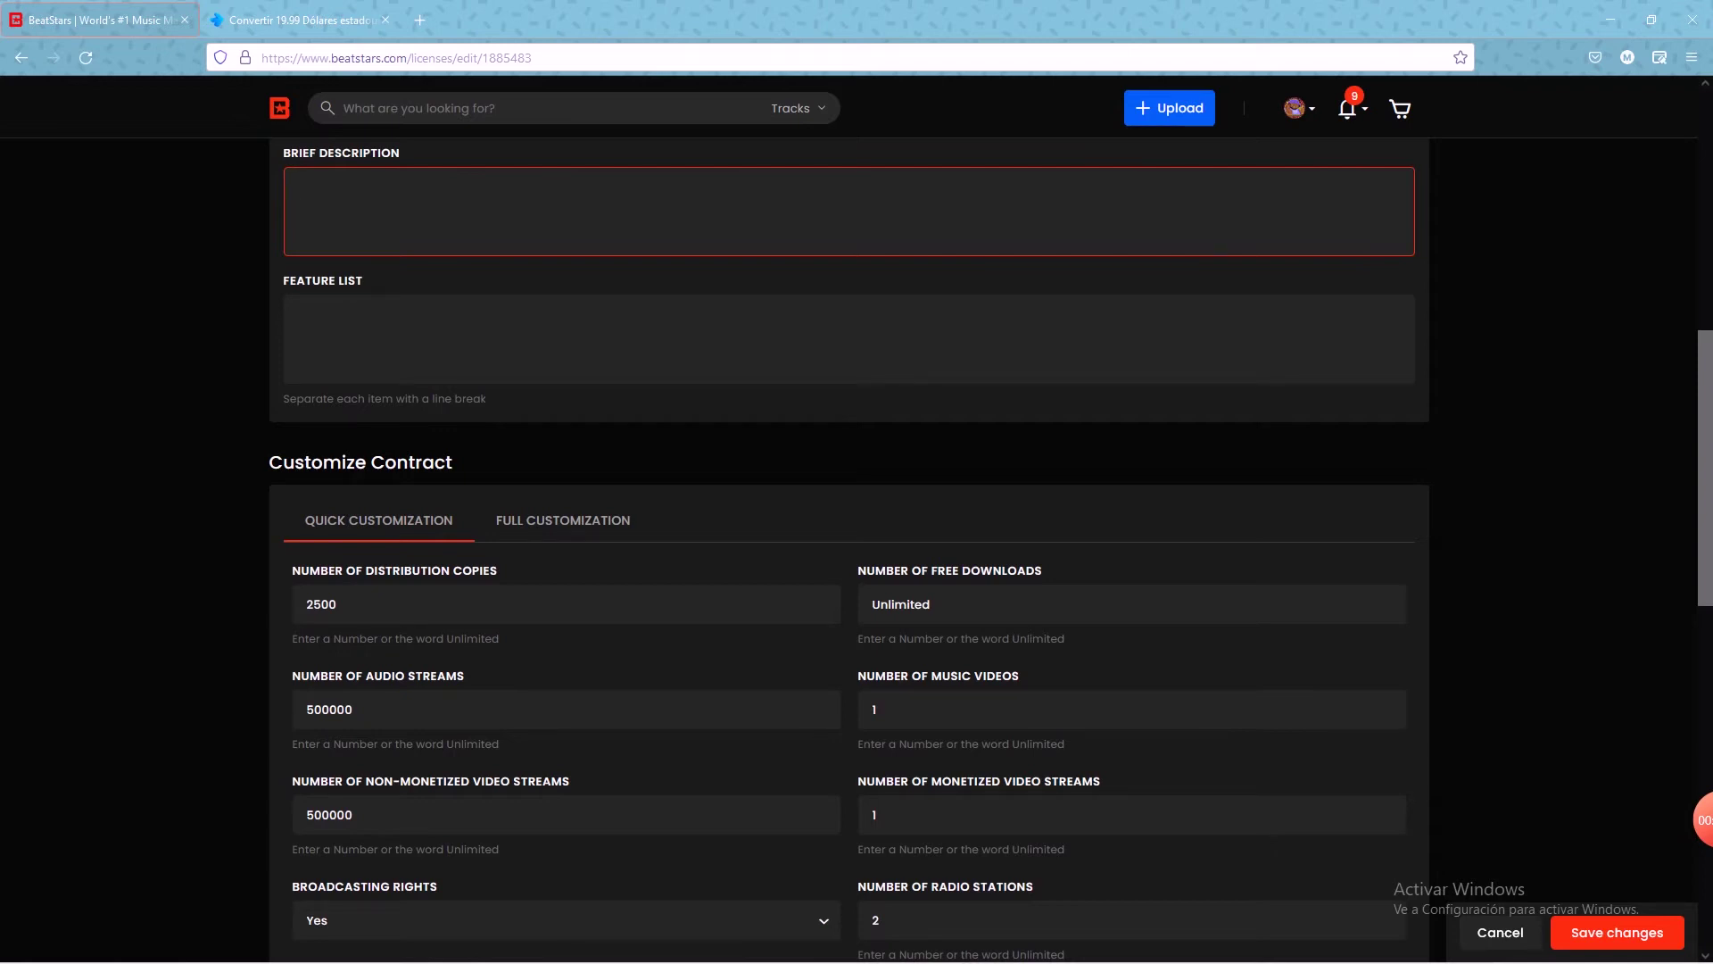
{"action": "scroll", "coordinate": [849, 482], "scroll_direction": "down", "scroll_amount": 3}
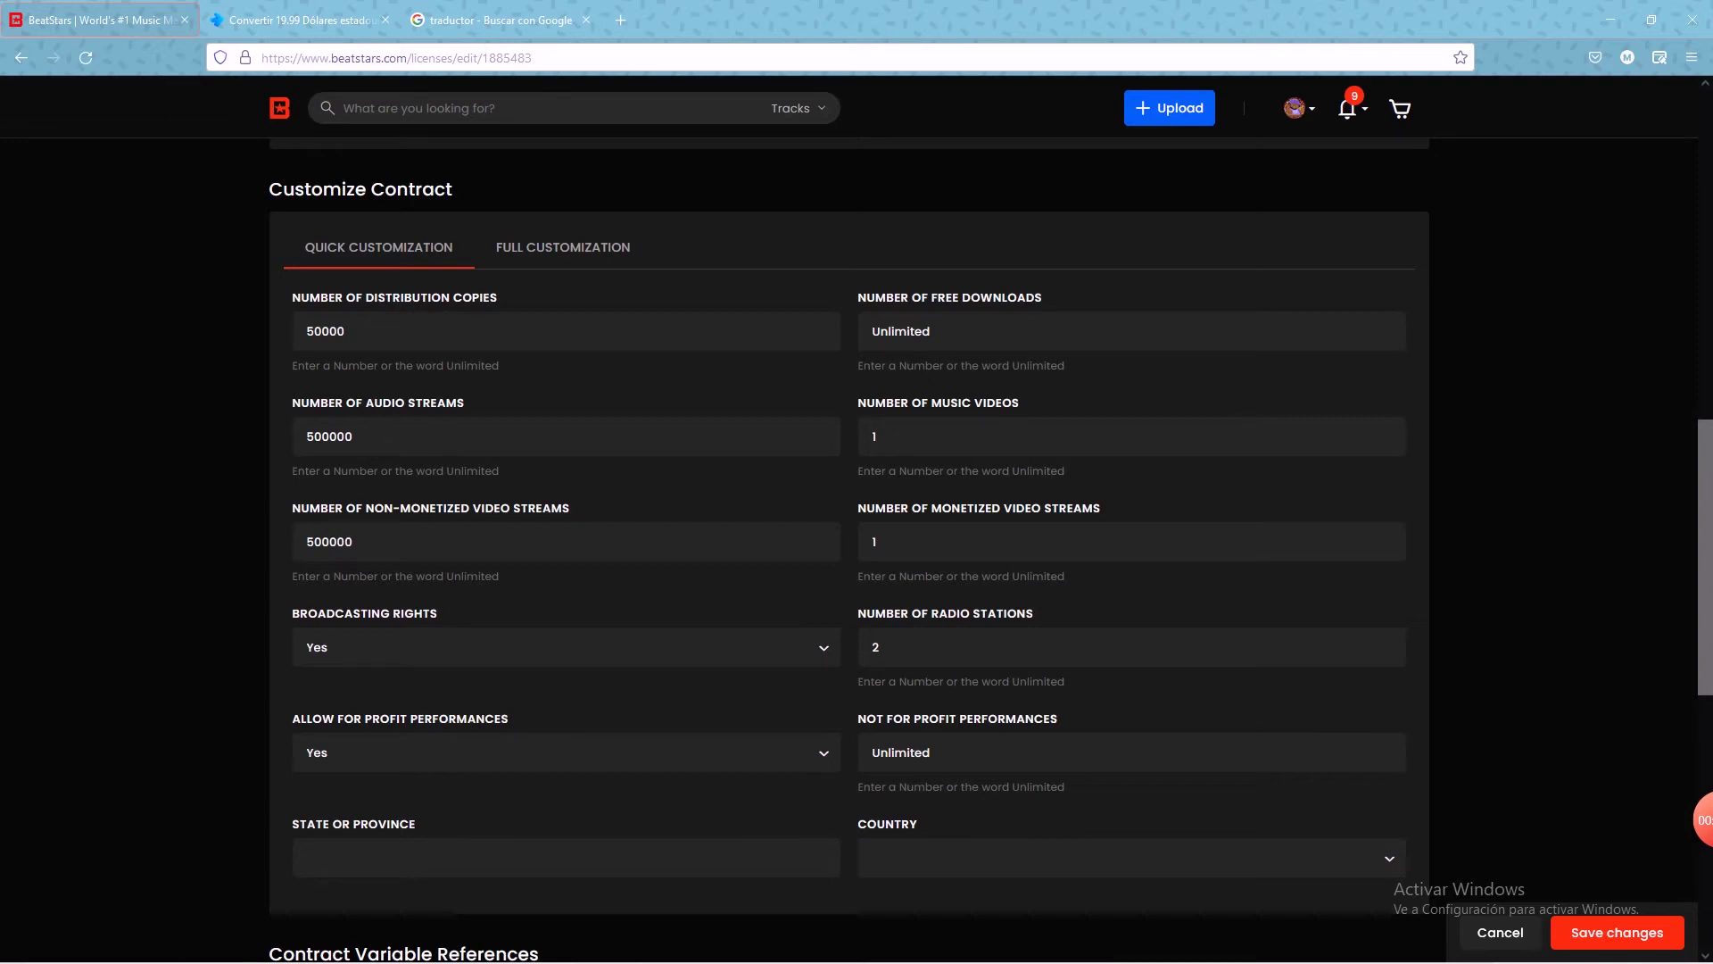
{"action": "scroll", "coordinate": [856, 536], "scroll_direction": "up", "scroll_amount": 13}
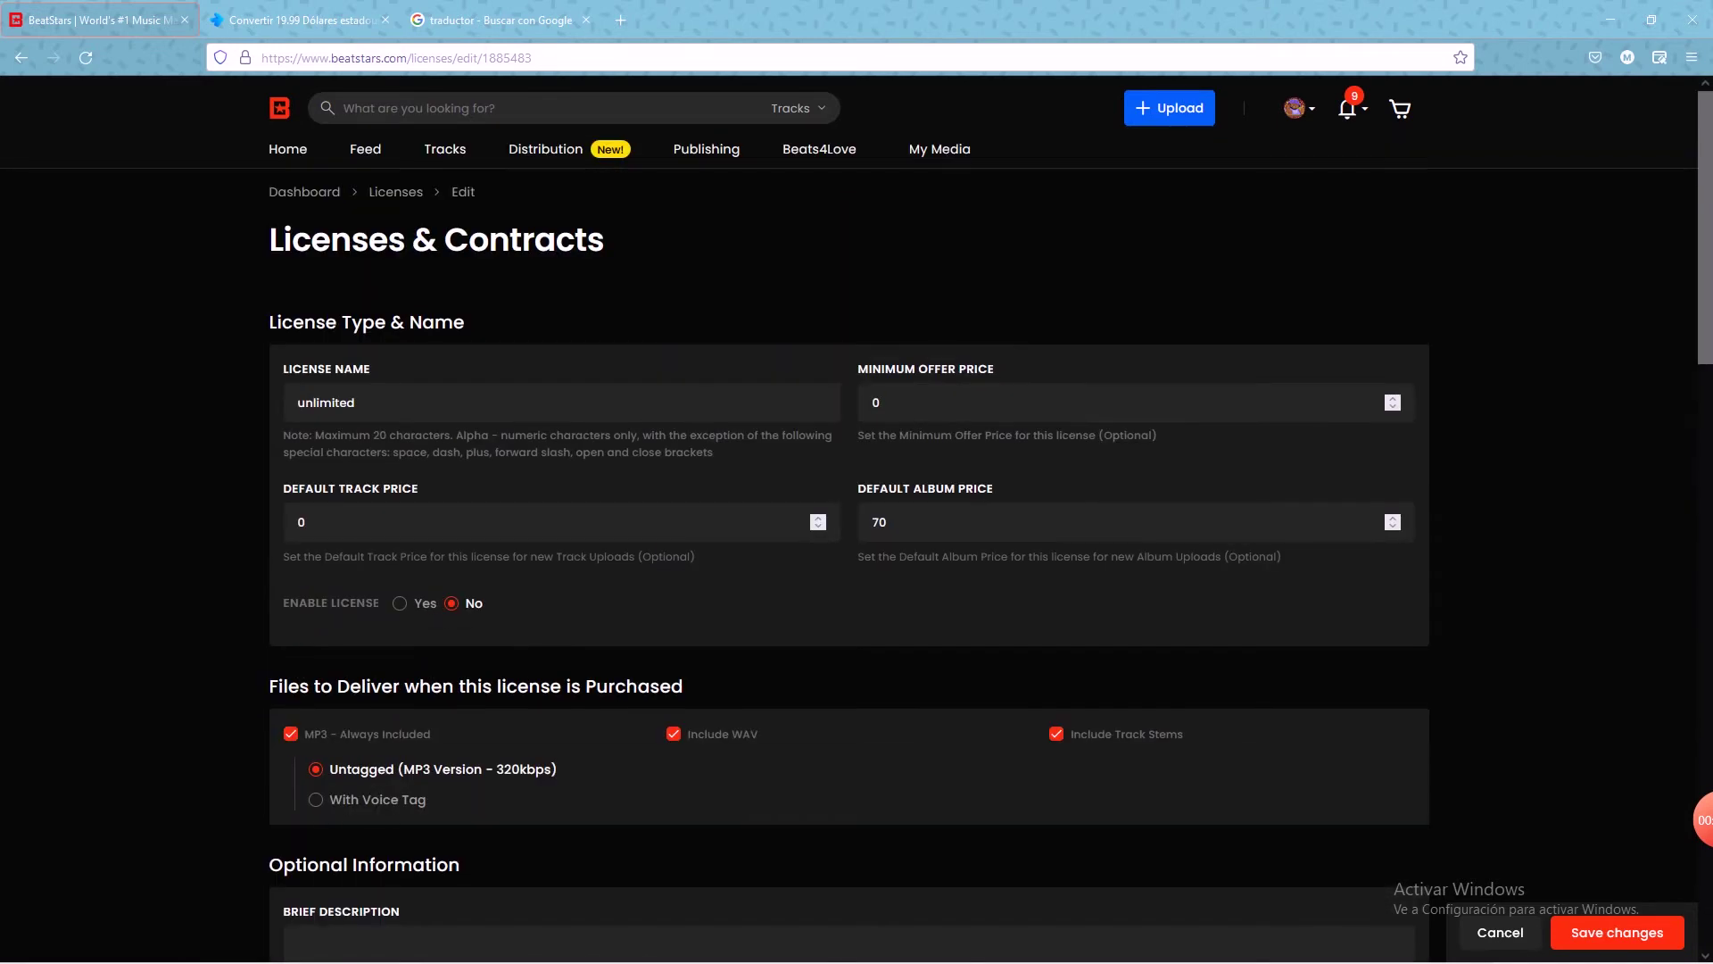
{"action": "scroll", "coordinate": [857, 535], "scroll_direction": "down", "scroll_amount": 12}
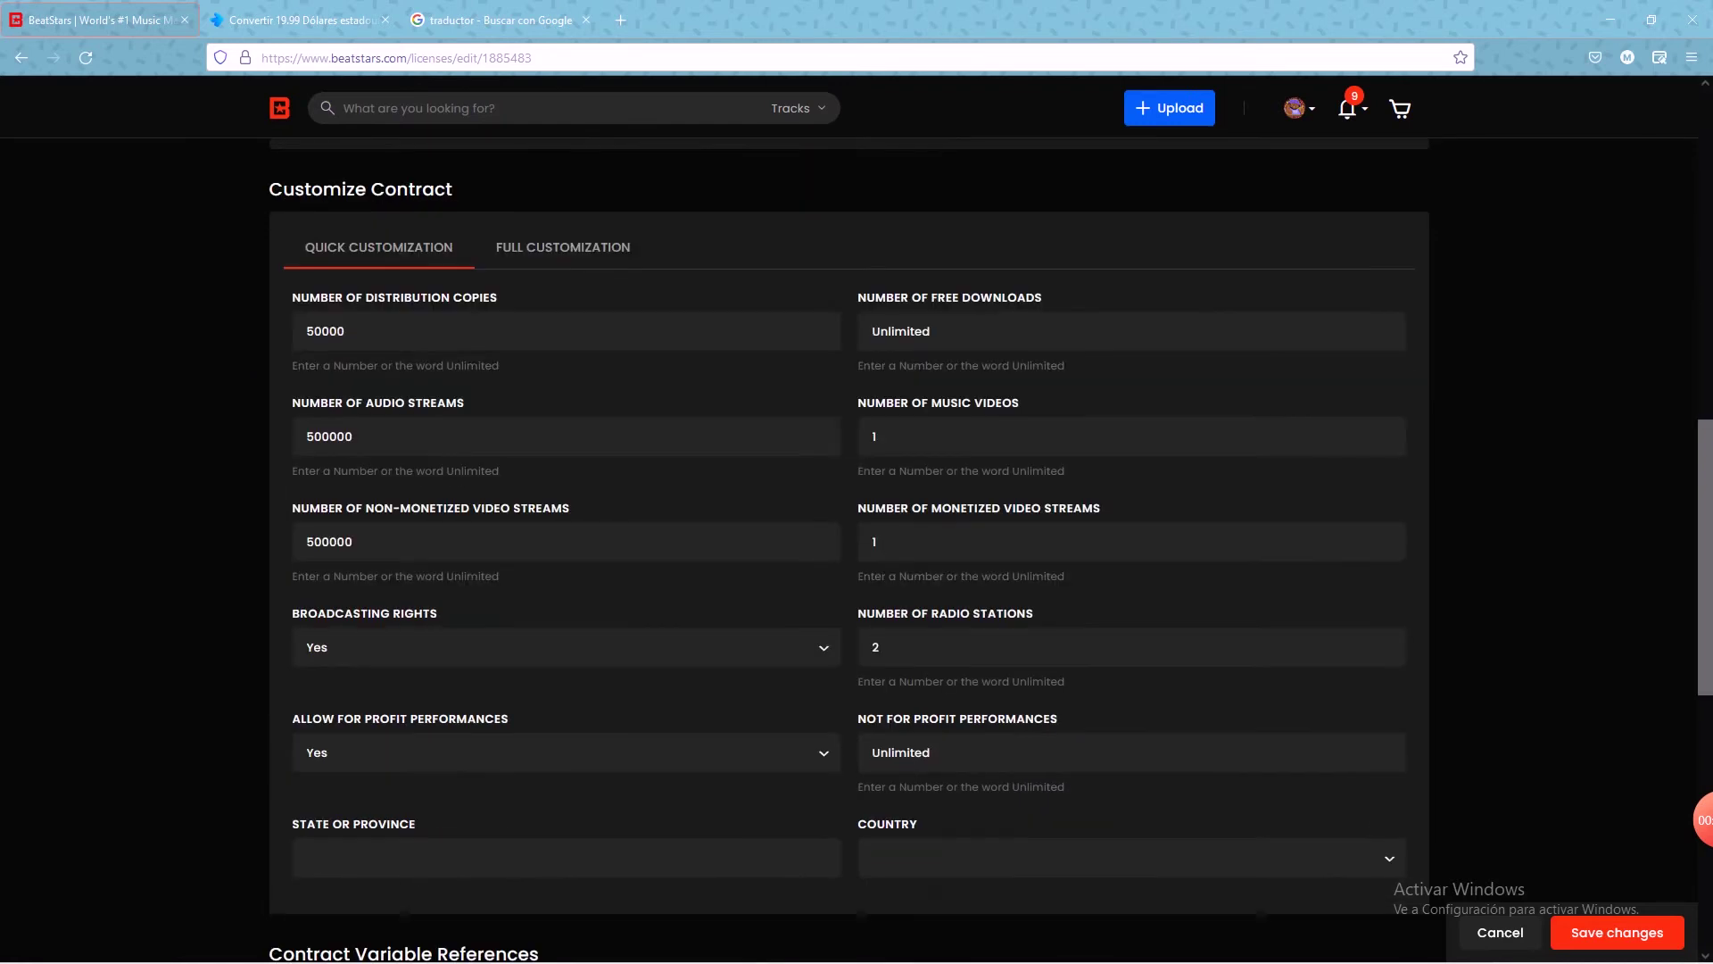
Step: Set the number of distribution copies in the license contract to 500000
{"action": "key", "text": "ctrl+a"}
{"action": "key", "text": "Right"}
{"action": "scroll", "coordinate": [857, 535], "scroll_direction": "up", "scroll_amount": 10}
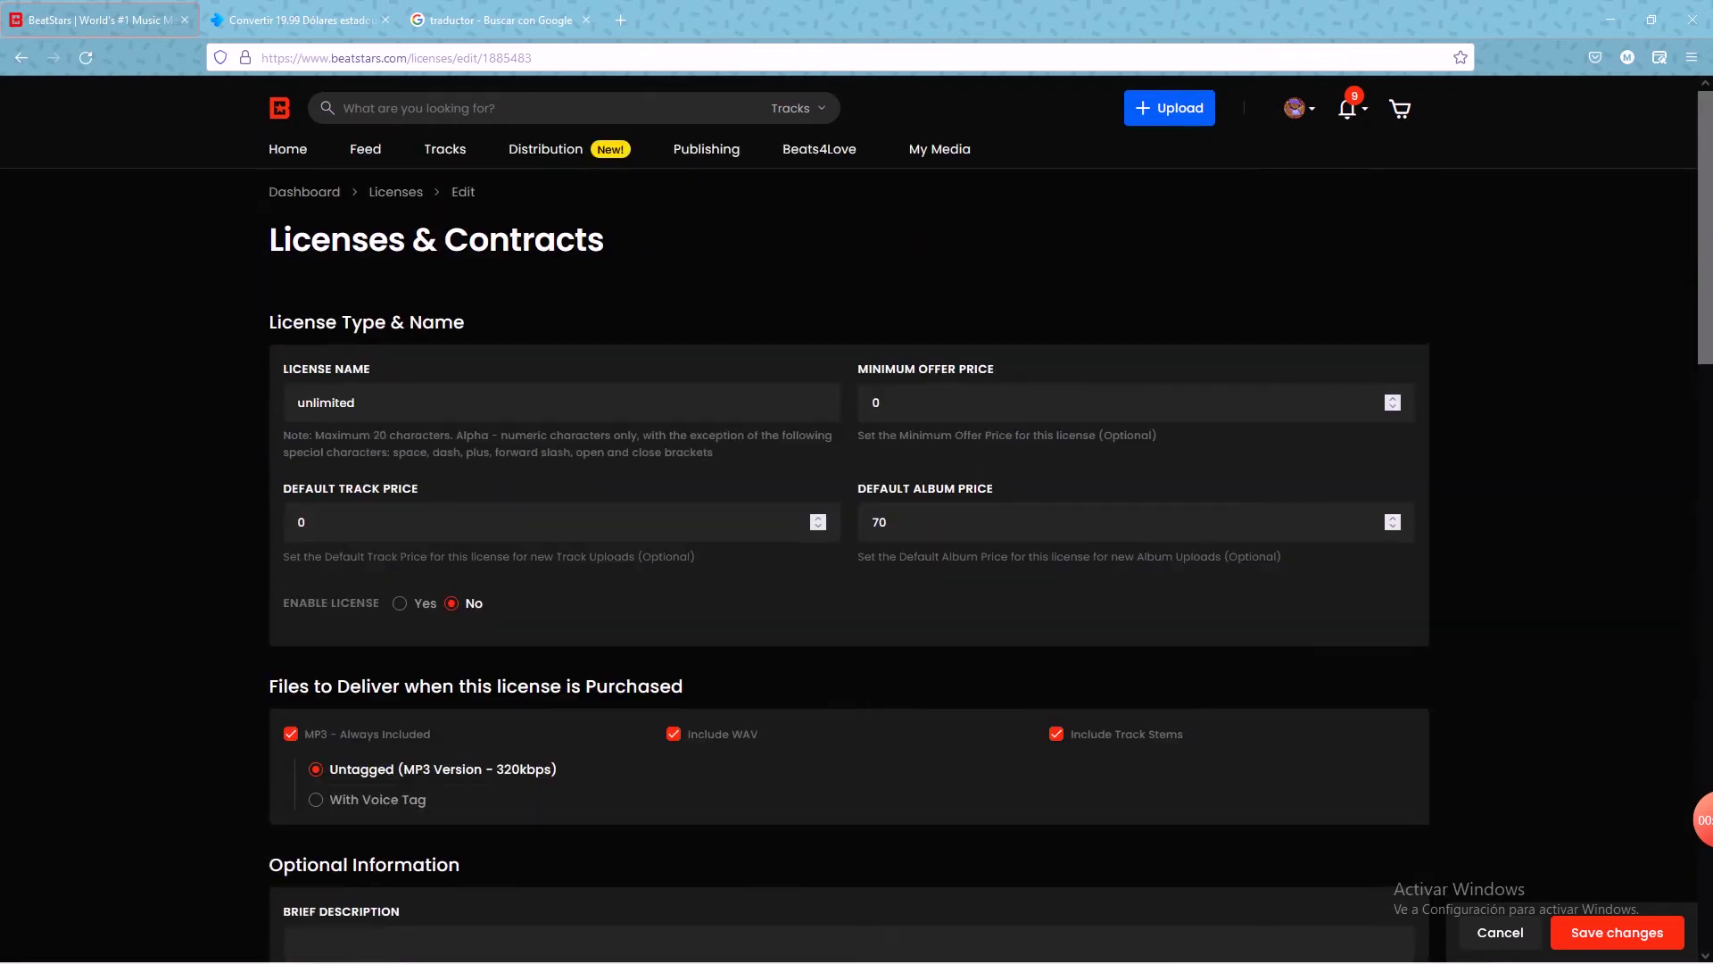
{"action": "scroll", "coordinate": [857, 535], "scroll_direction": "down", "scroll_amount": 10}
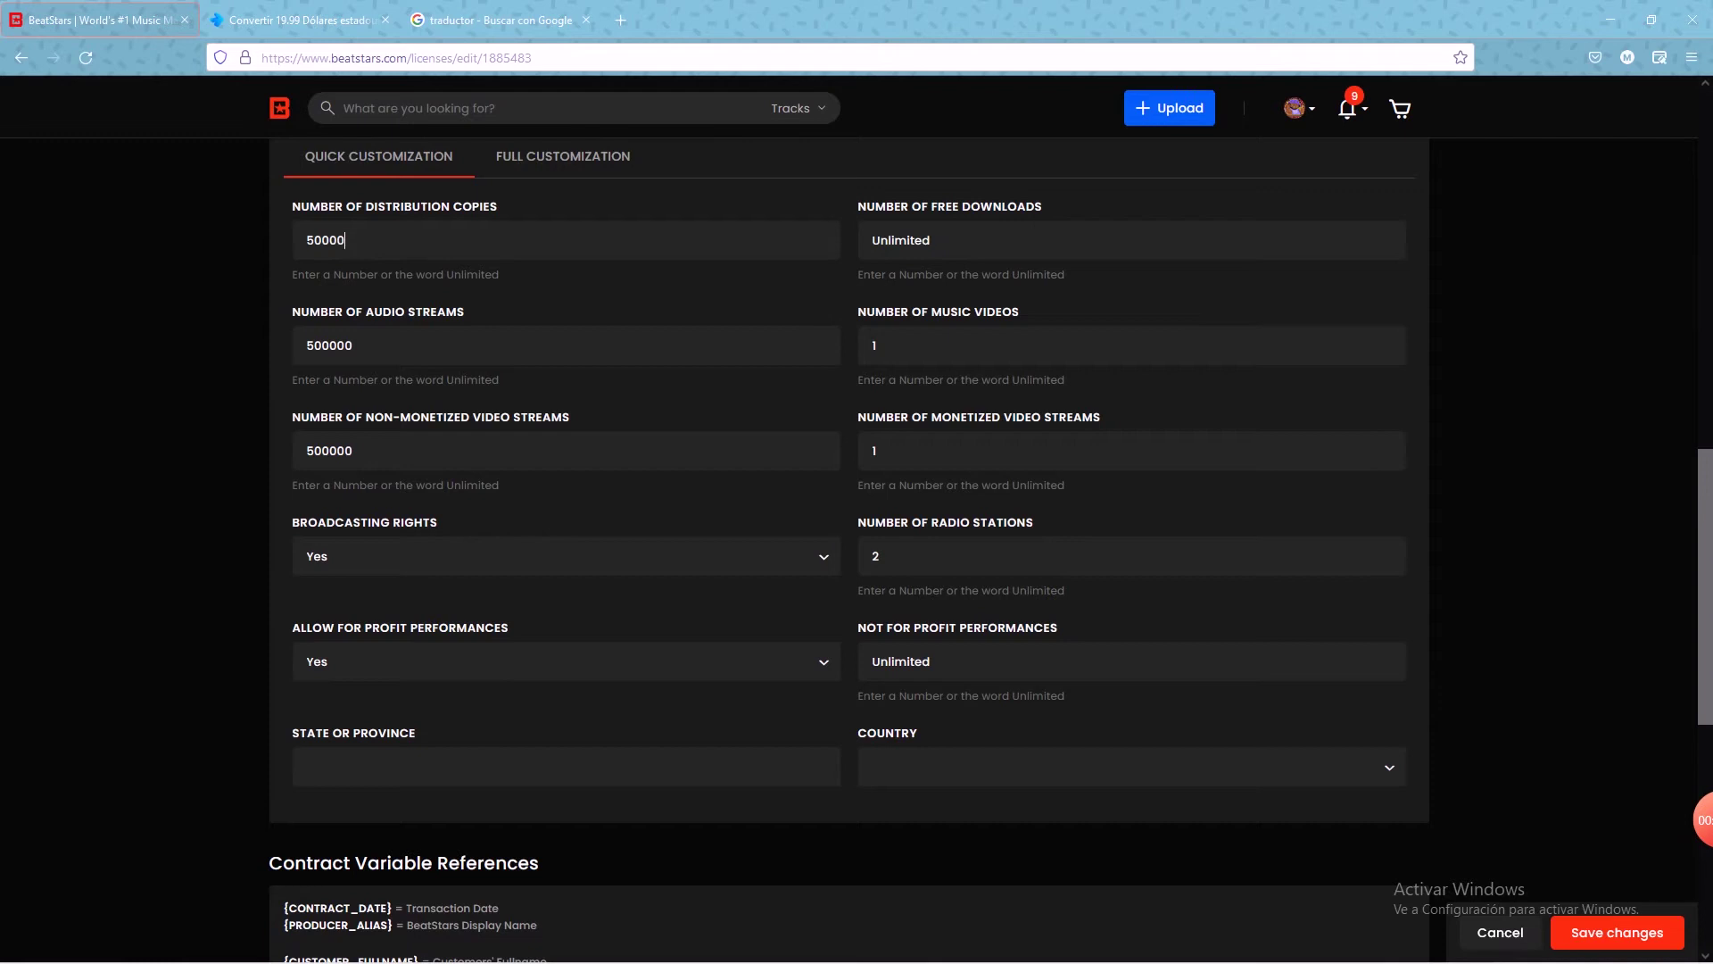
{"action": "scroll", "coordinate": [847, 535], "scroll_direction": "up", "scroll_amount": 8}
{"action": "scroll", "coordinate": [848, 535], "scroll_direction": "down", "scroll_amount": 8}
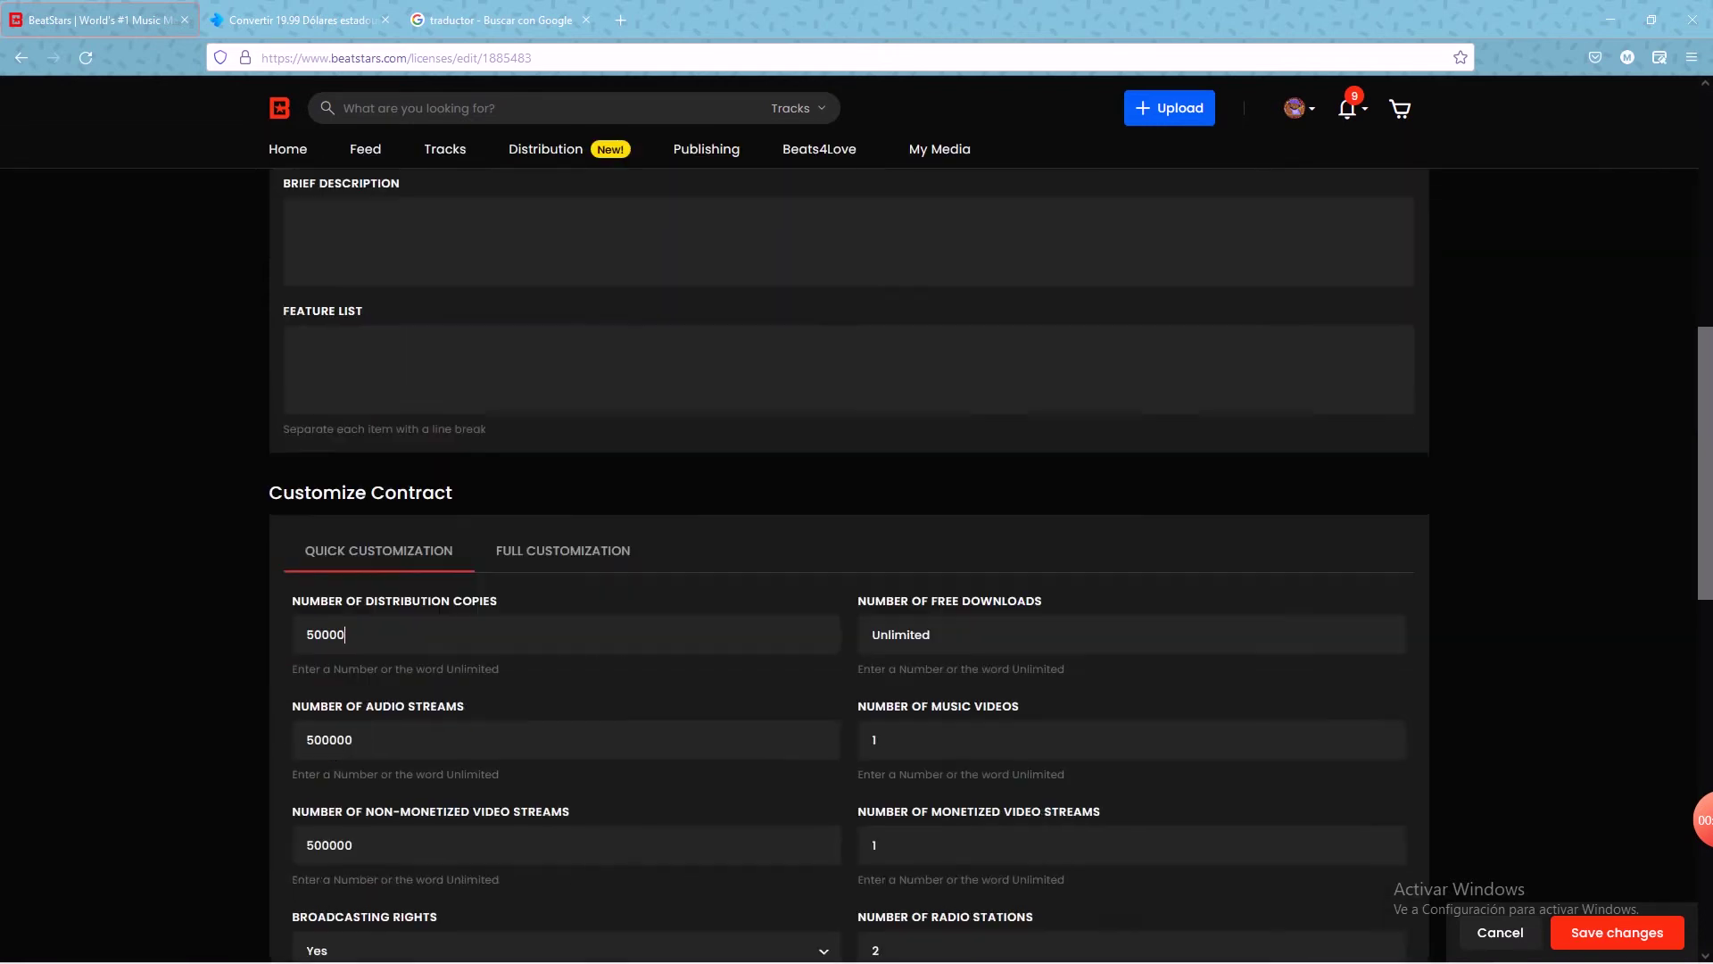
{"action": "scroll", "coordinate": [848, 535], "scroll_direction": "up", "scroll_amount": 2}
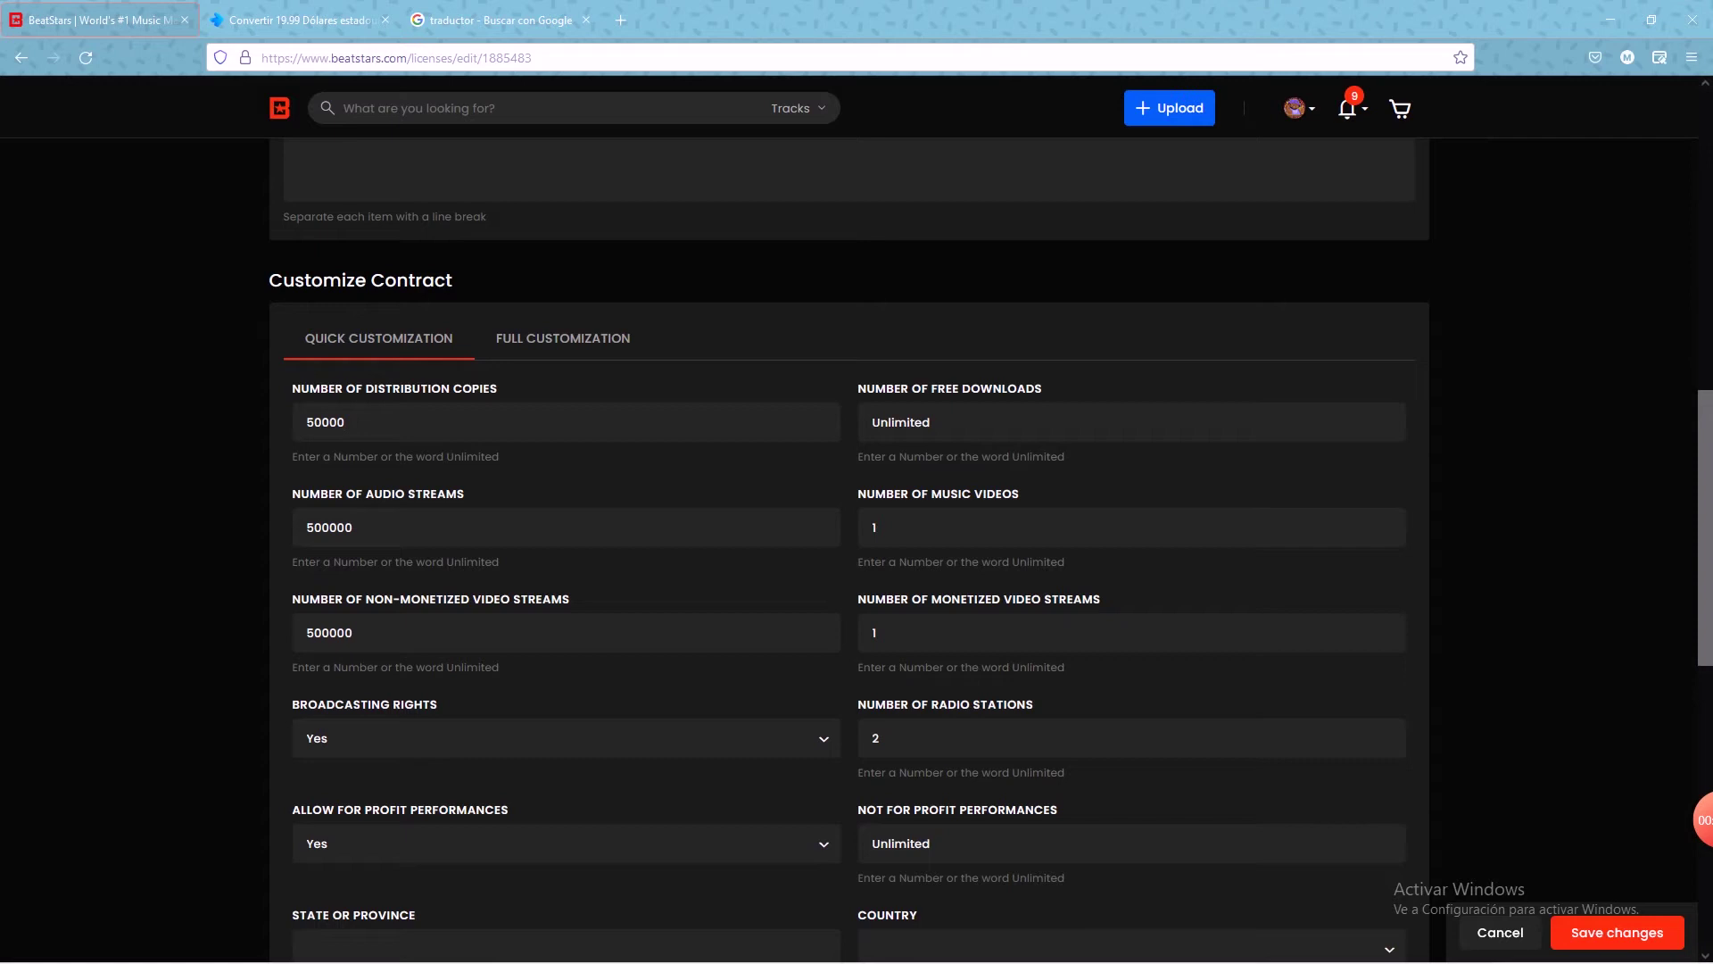
{"action": "type", "text": "0"}
Step: Rename the license "Premium" and set its price to 50
{"action": "scroll", "coordinate": [856, 535], "scroll_direction": "up", "scroll_amount": 10}
{"action": "double_click", "coordinate": [326, 402]}
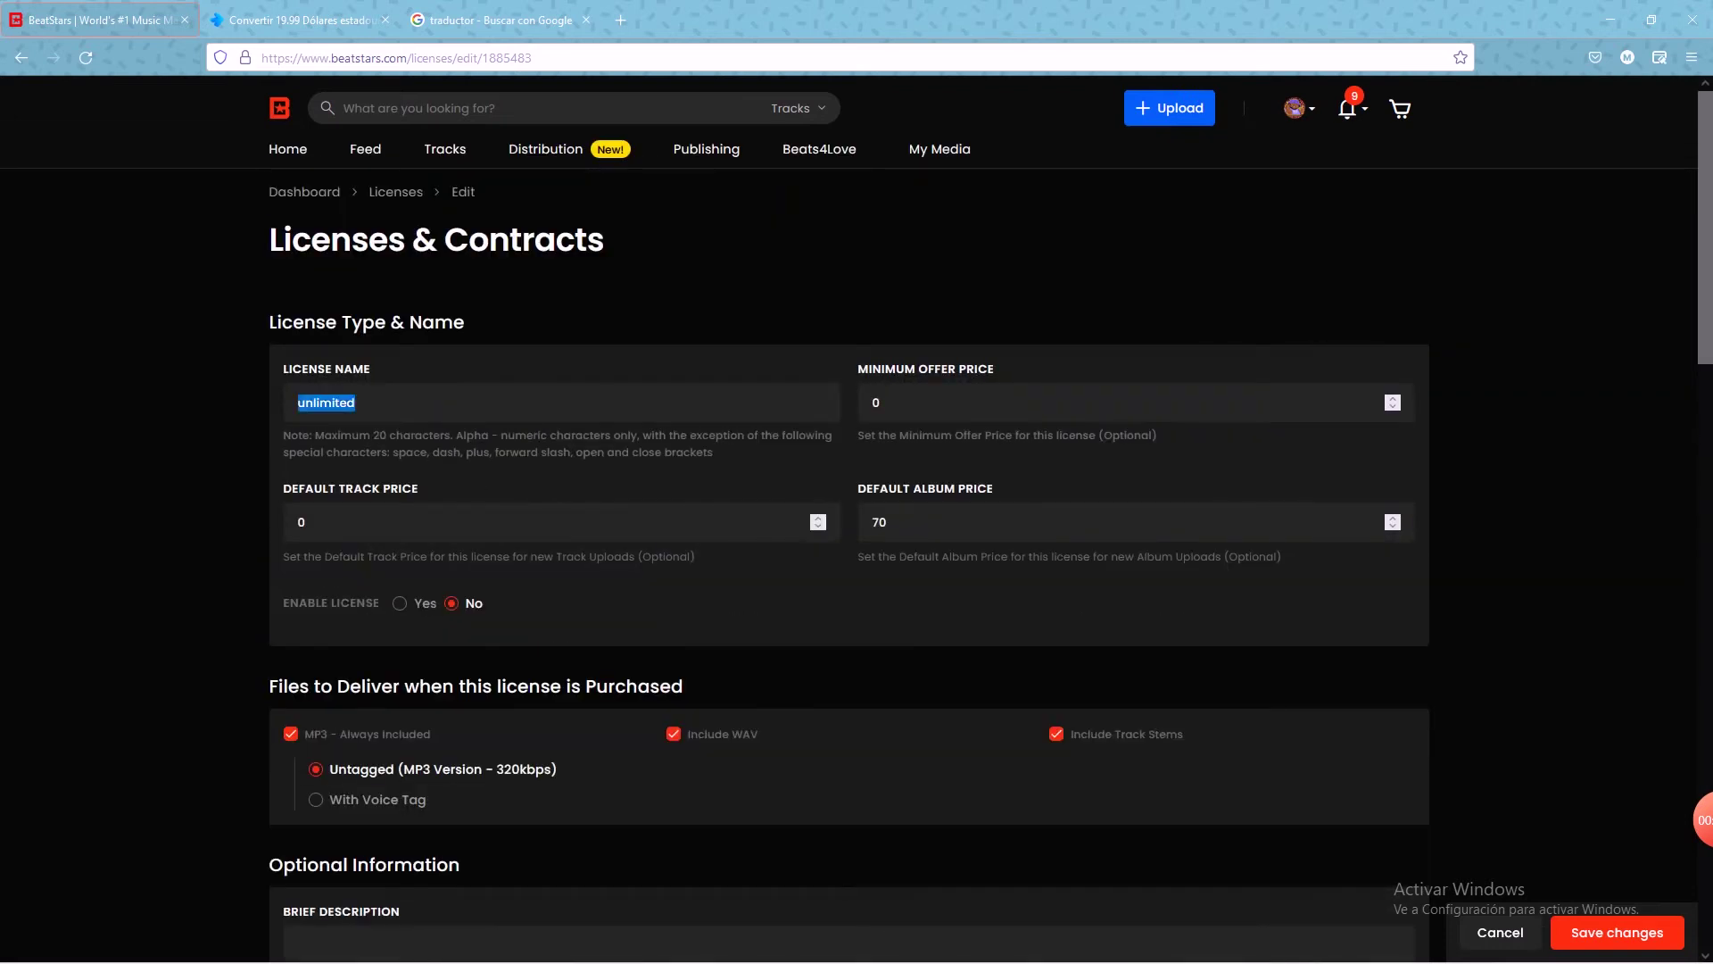
{"action": "type", "text": "Premium"}
{"action": "key", "text": "ctrl+a"}
{"action": "type", "text": "50"}
Step: Set the number of free downloads in the license contract to 500000
{"action": "scroll", "coordinate": [848, 508], "scroll_direction": "down", "scroll_amount": 6}
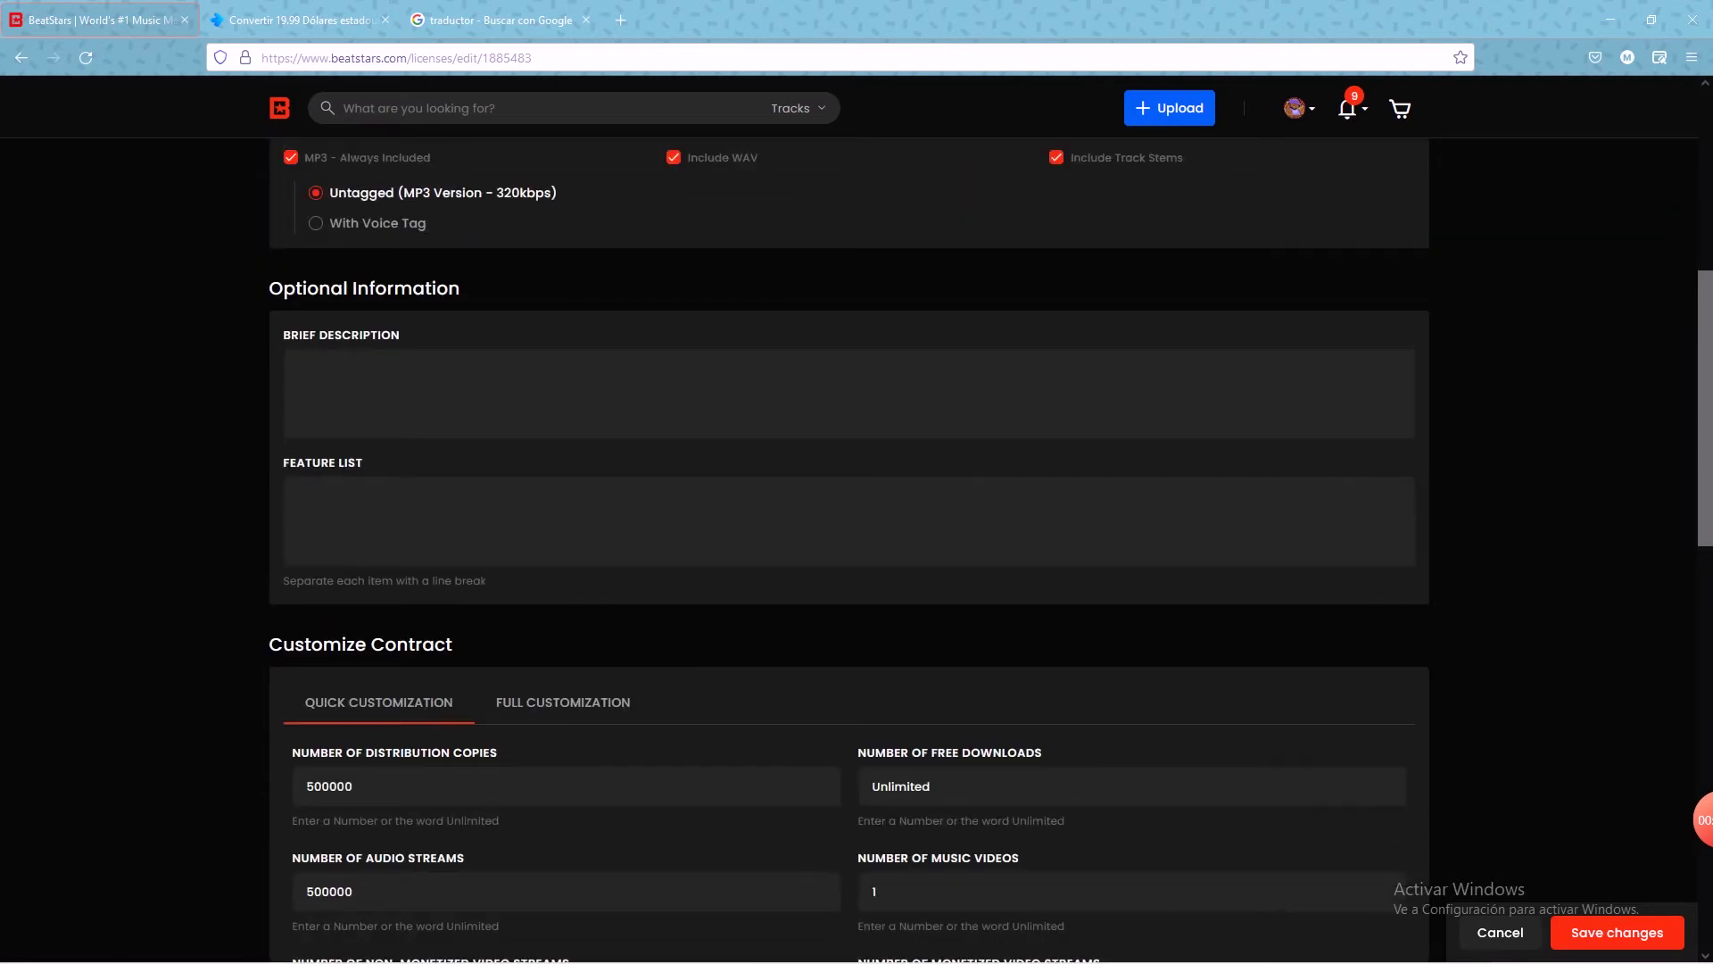
{"action": "scroll", "coordinate": [848, 535], "scroll_direction": "down", "scroll_amount": 5}
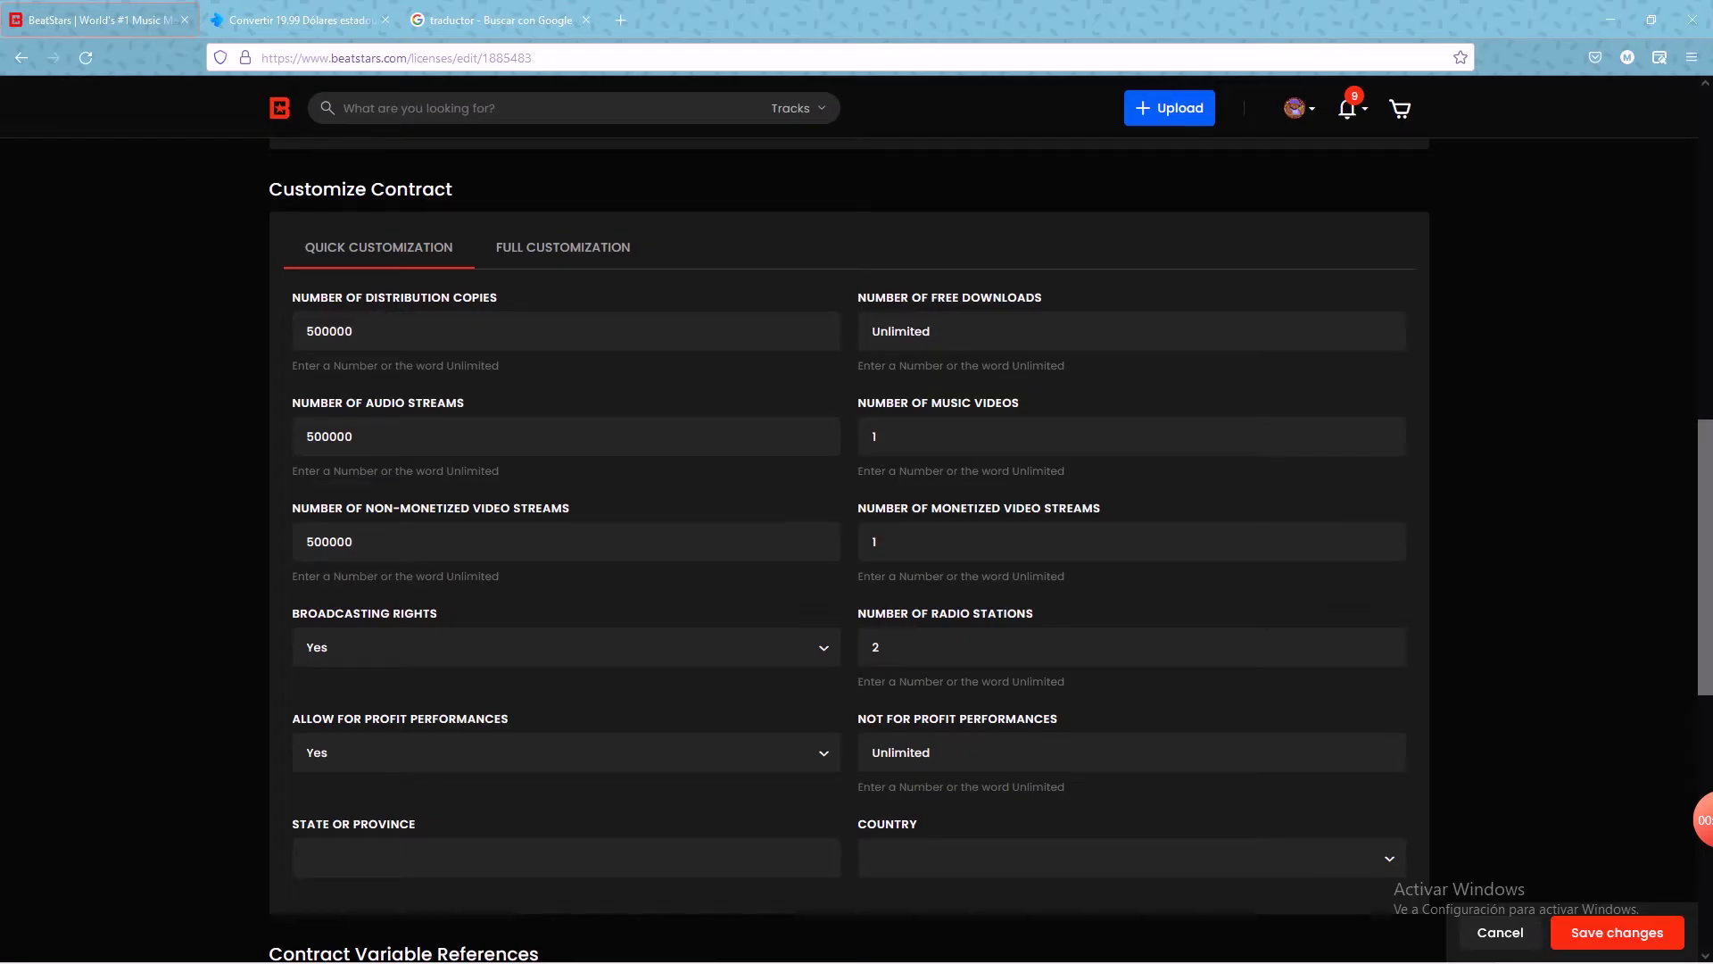
{"action": "double_click", "coordinate": [901, 332]}
{"action": "key", "text": "Right"}
{"action": "key", "text": "ctrl+a"}
{"action": "type", "text": "500000"}
Step: View the contract's country choices without selecting one and examine the contract variable references
{"action": "scroll", "coordinate": [856, 553], "scroll_direction": "down", "scroll_amount": 1}
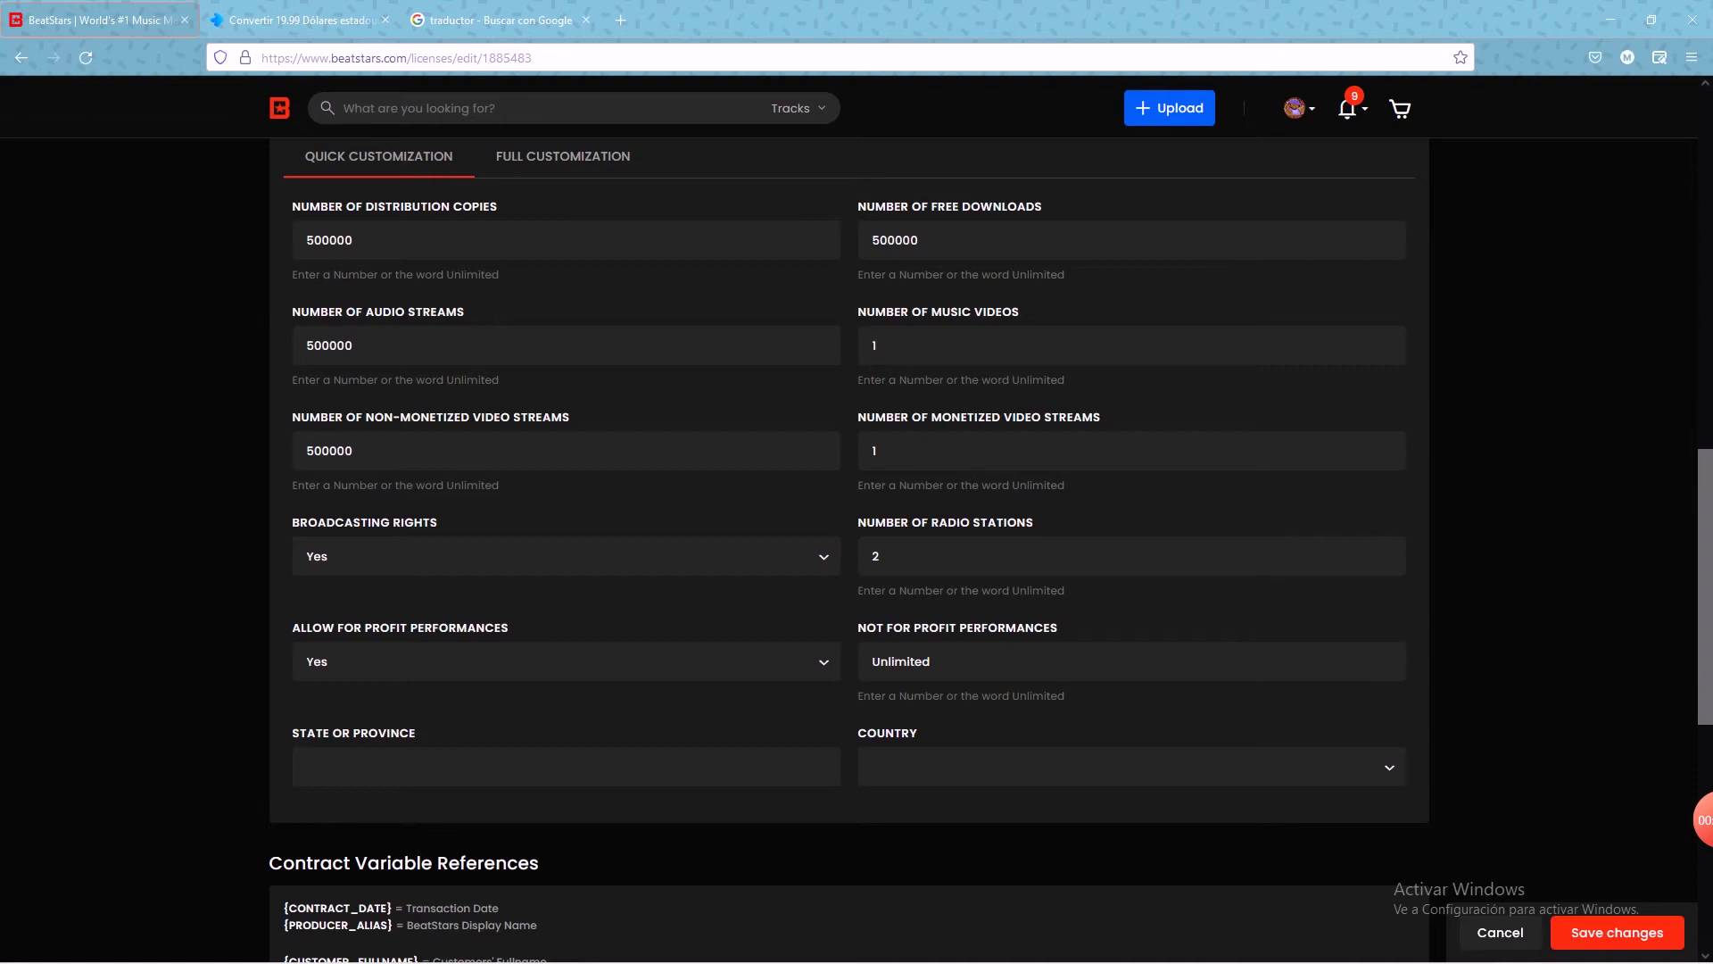
{"action": "left_click", "coordinate": [1132, 766]}
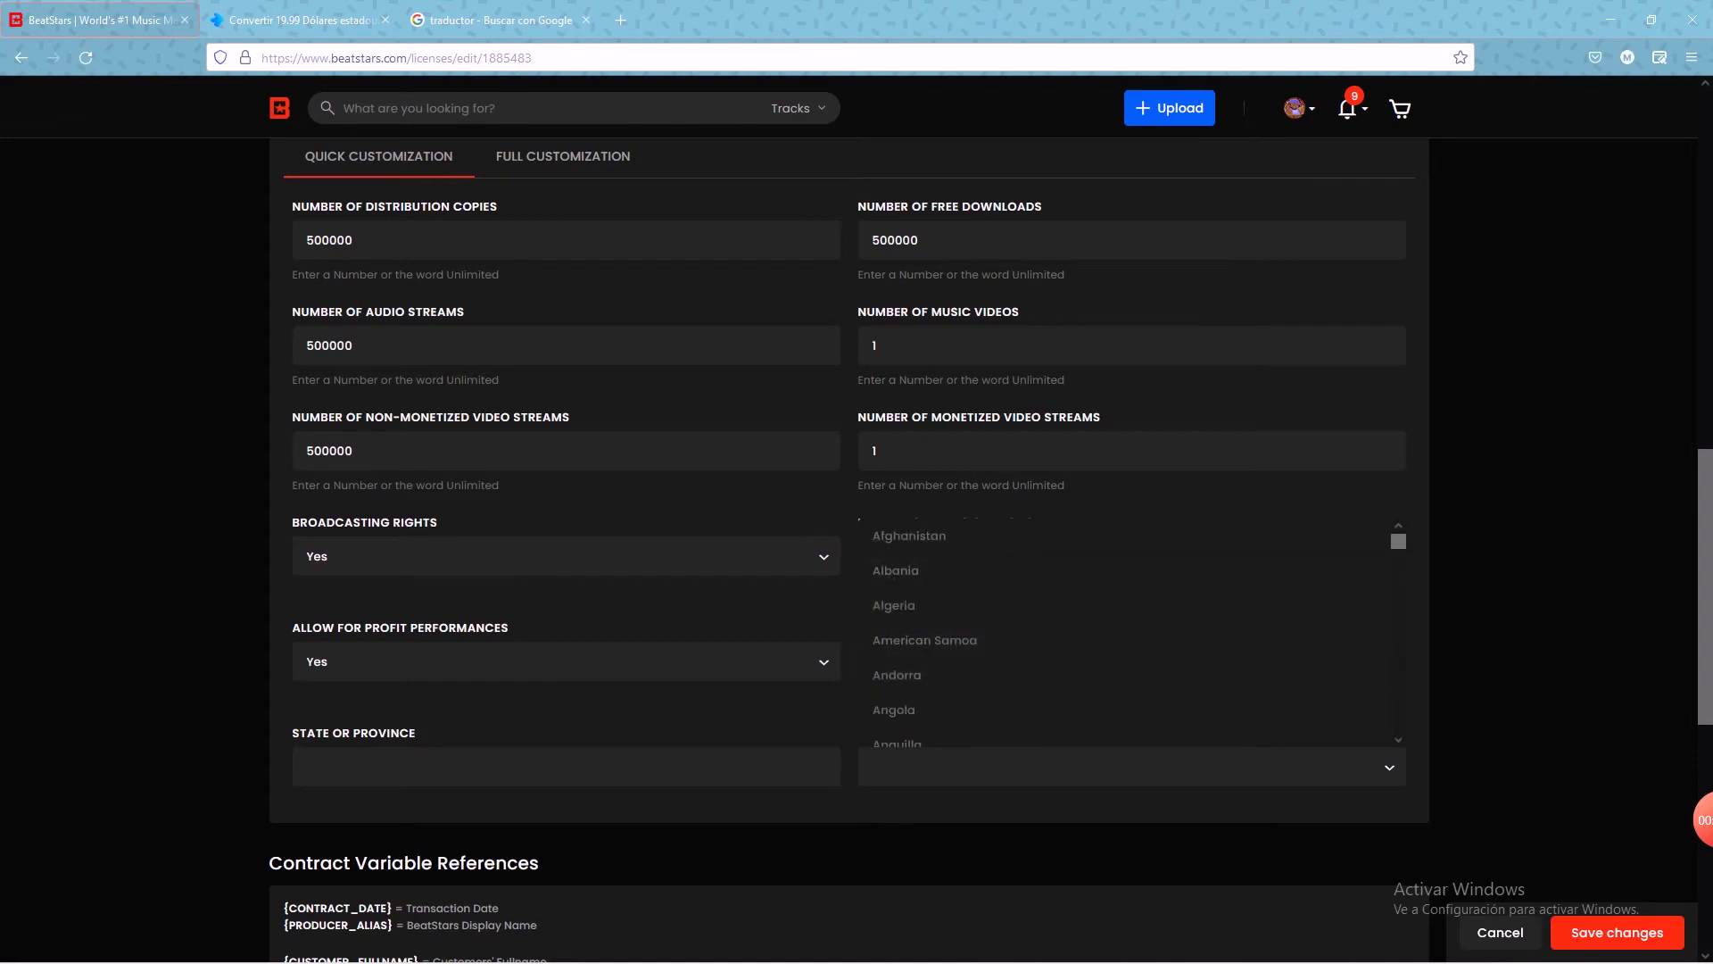
{"action": "scroll", "coordinate": [1129, 629], "scroll_direction": "down", "scroll_amount": 5}
{"action": "scroll", "coordinate": [902, 705], "scroll_direction": "up", "scroll_amount": 5}
{"action": "key", "text": "Escape"}
{"action": "scroll", "coordinate": [857, 550], "scroll_direction": "down", "scroll_amount": 2}
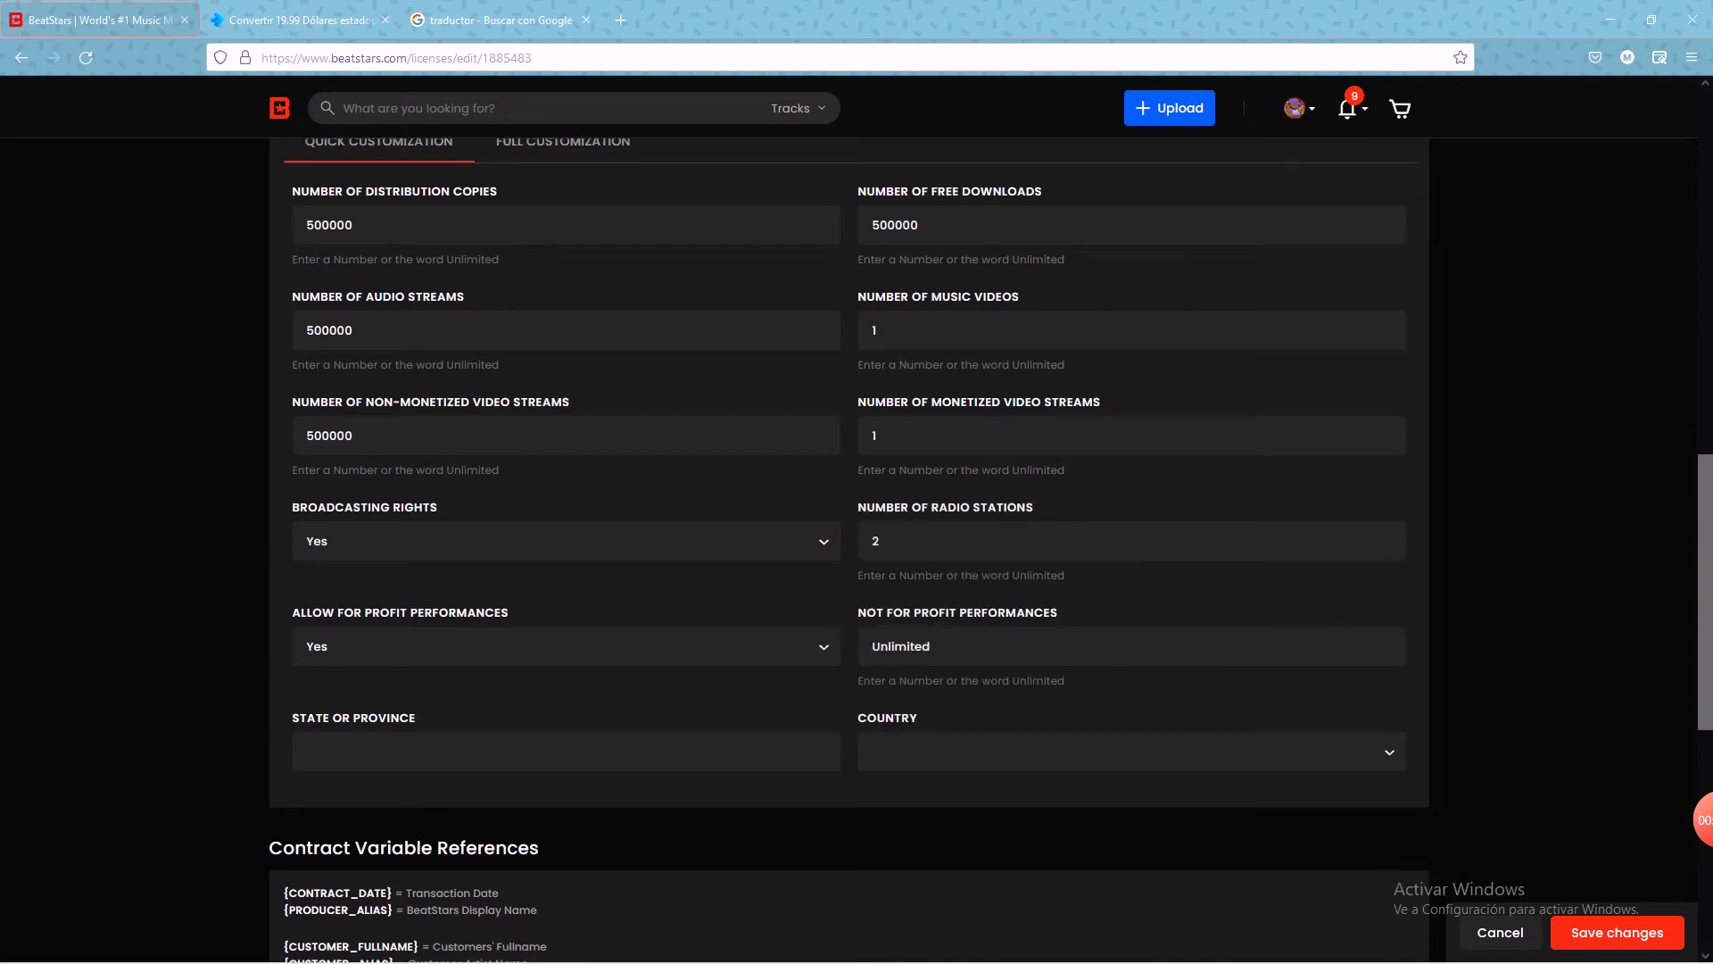
{"action": "scroll", "coordinate": [857, 550], "scroll_direction": "down", "scroll_amount": 5}
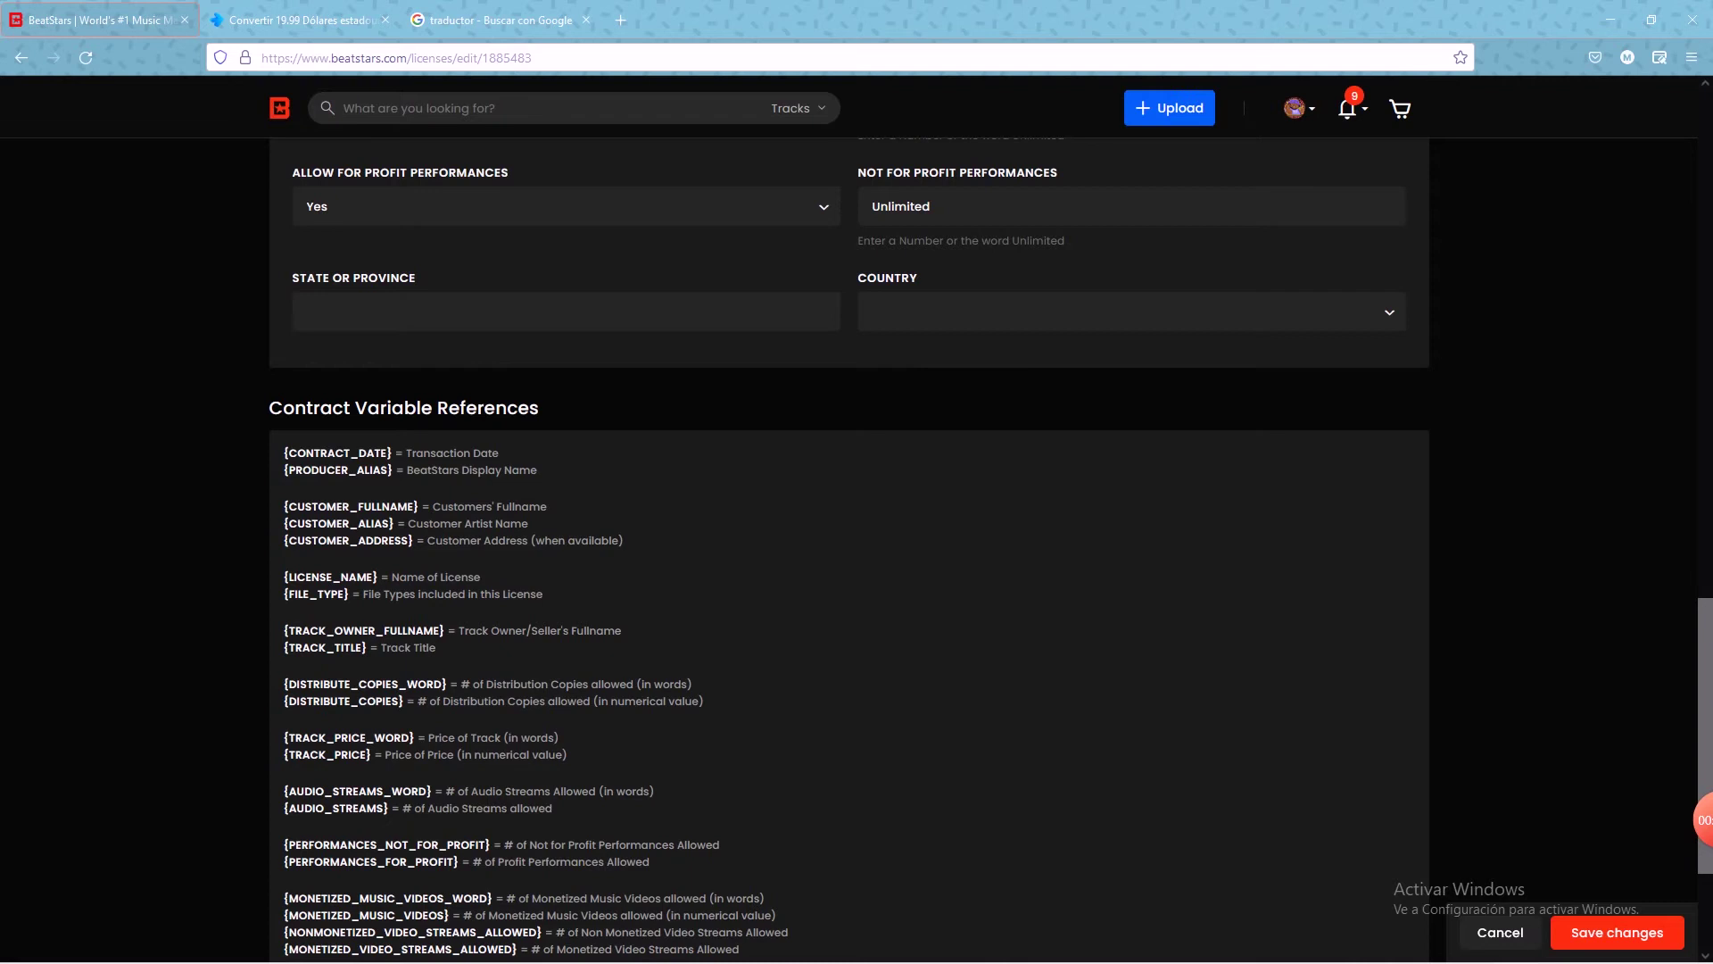
Step: Review the contract variable references against the quick customization terms of the license being edited
{"action": "scroll", "coordinate": [857, 550], "scroll_direction": "down", "scroll_amount": 3}
{"action": "scroll", "coordinate": [857, 550], "scroll_direction": "up", "scroll_amount": 2}
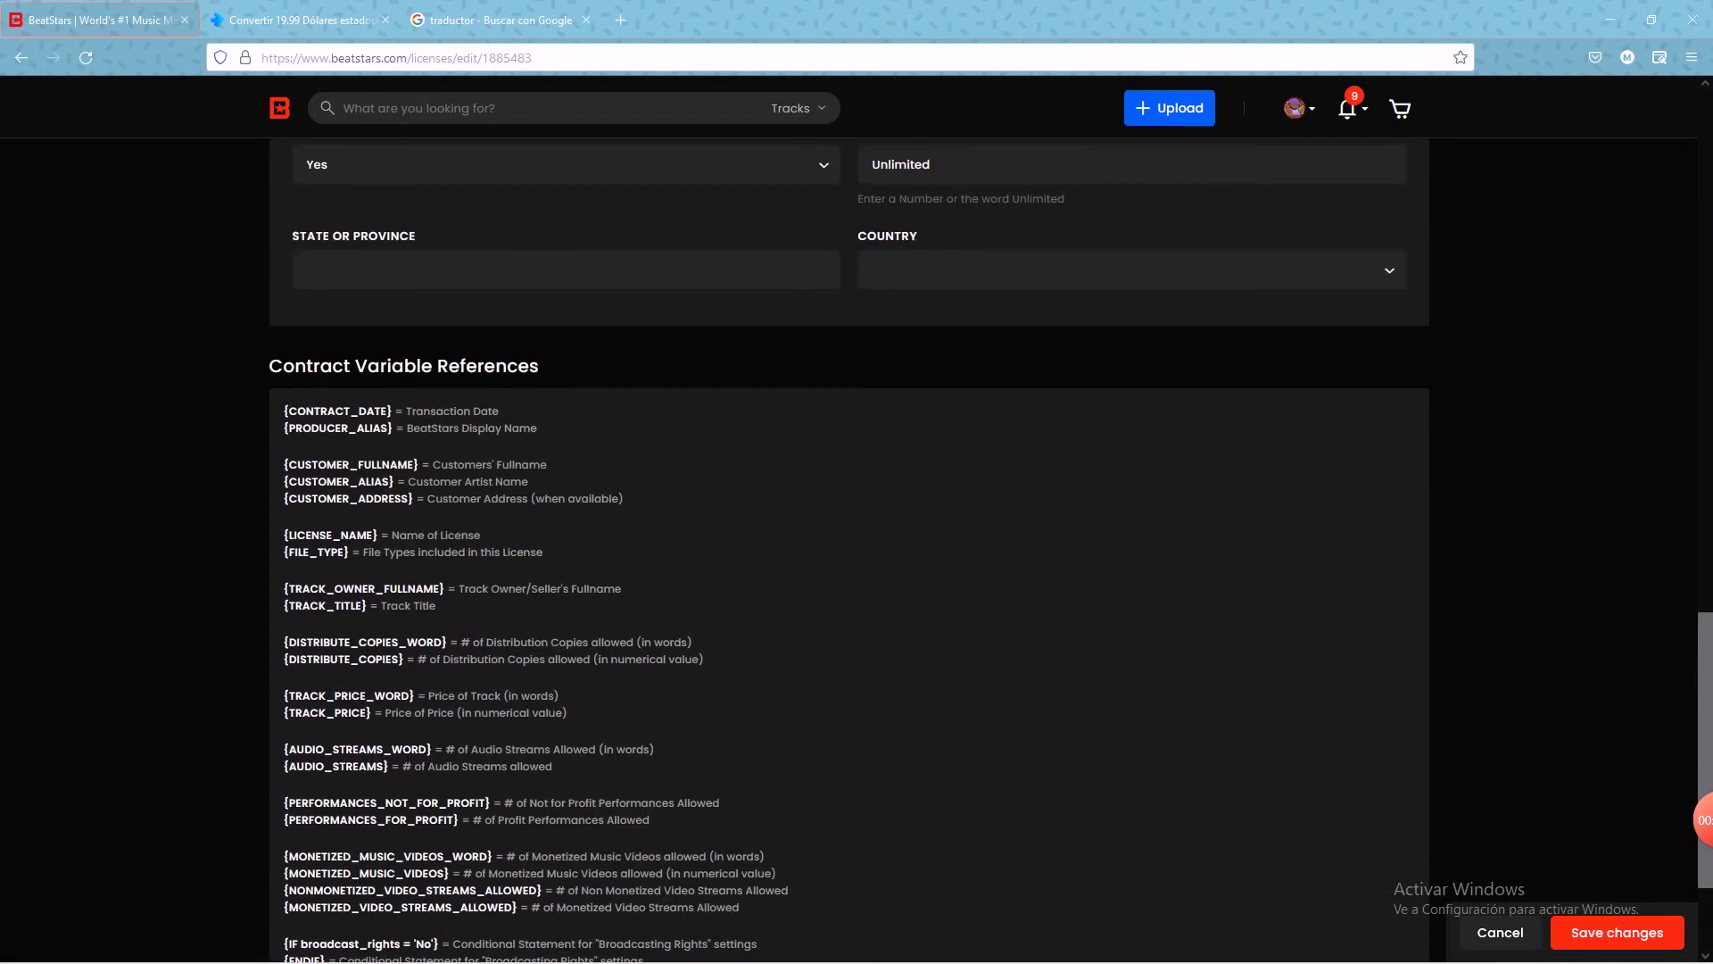
{"action": "scroll", "coordinate": [857, 549], "scroll_direction": "up", "scroll_amount": 7}
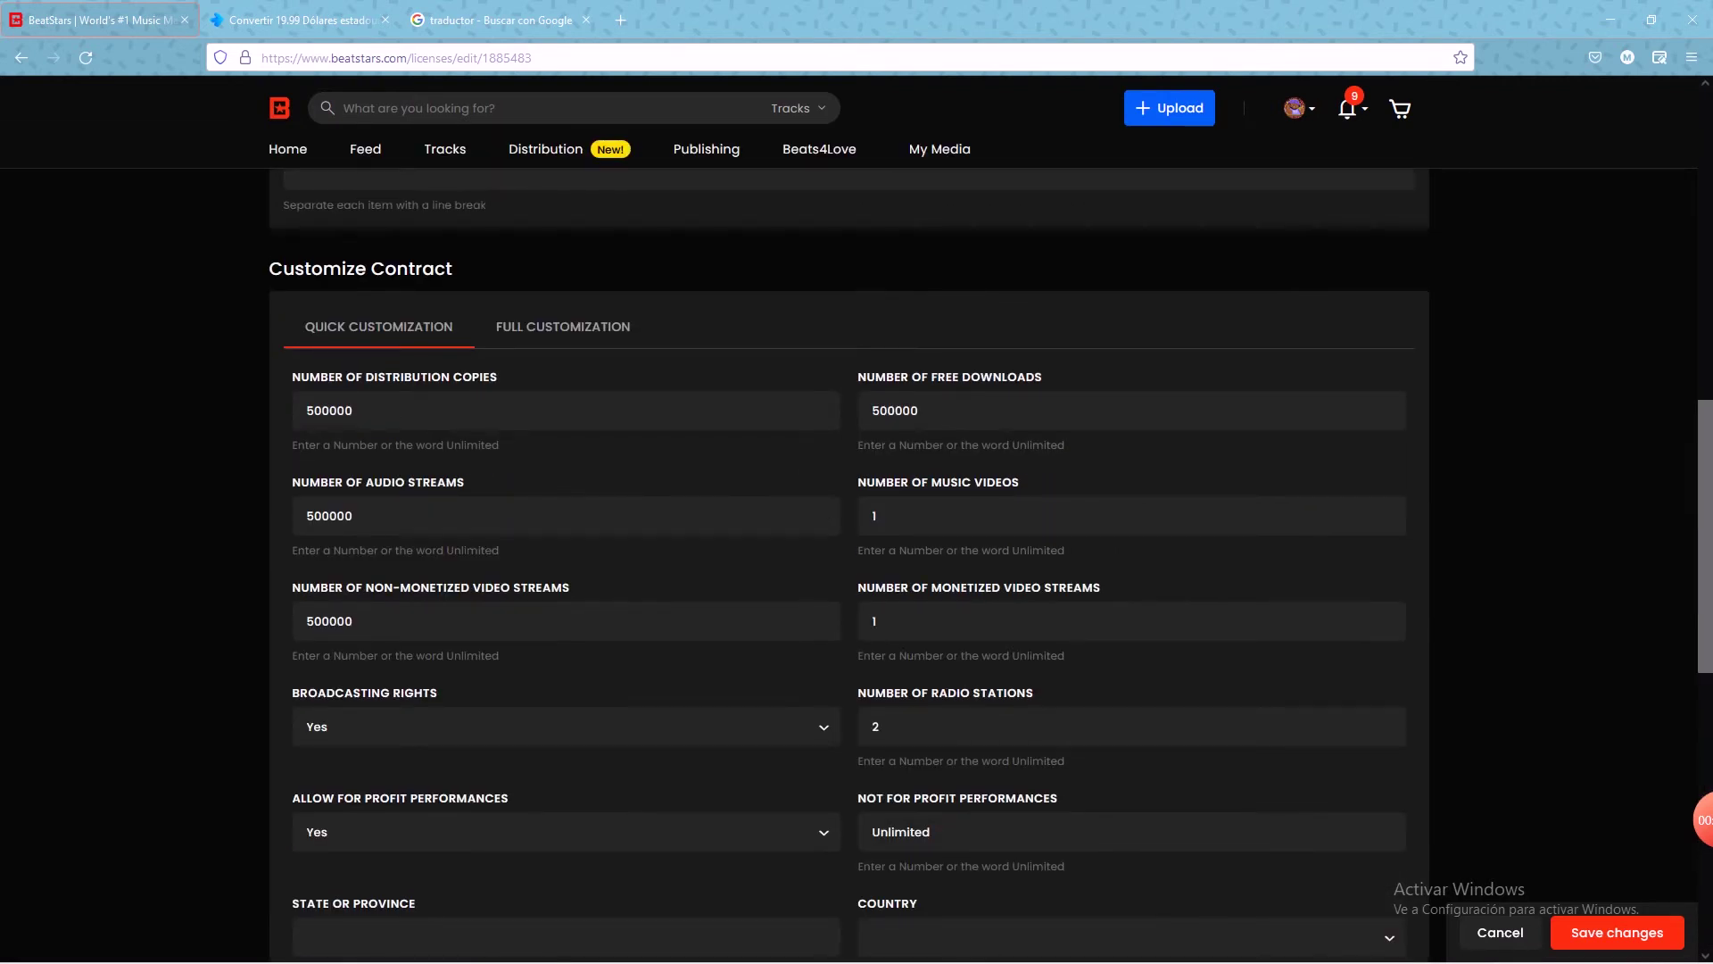
{"action": "scroll", "coordinate": [857, 550], "scroll_direction": "down", "scroll_amount": 6}
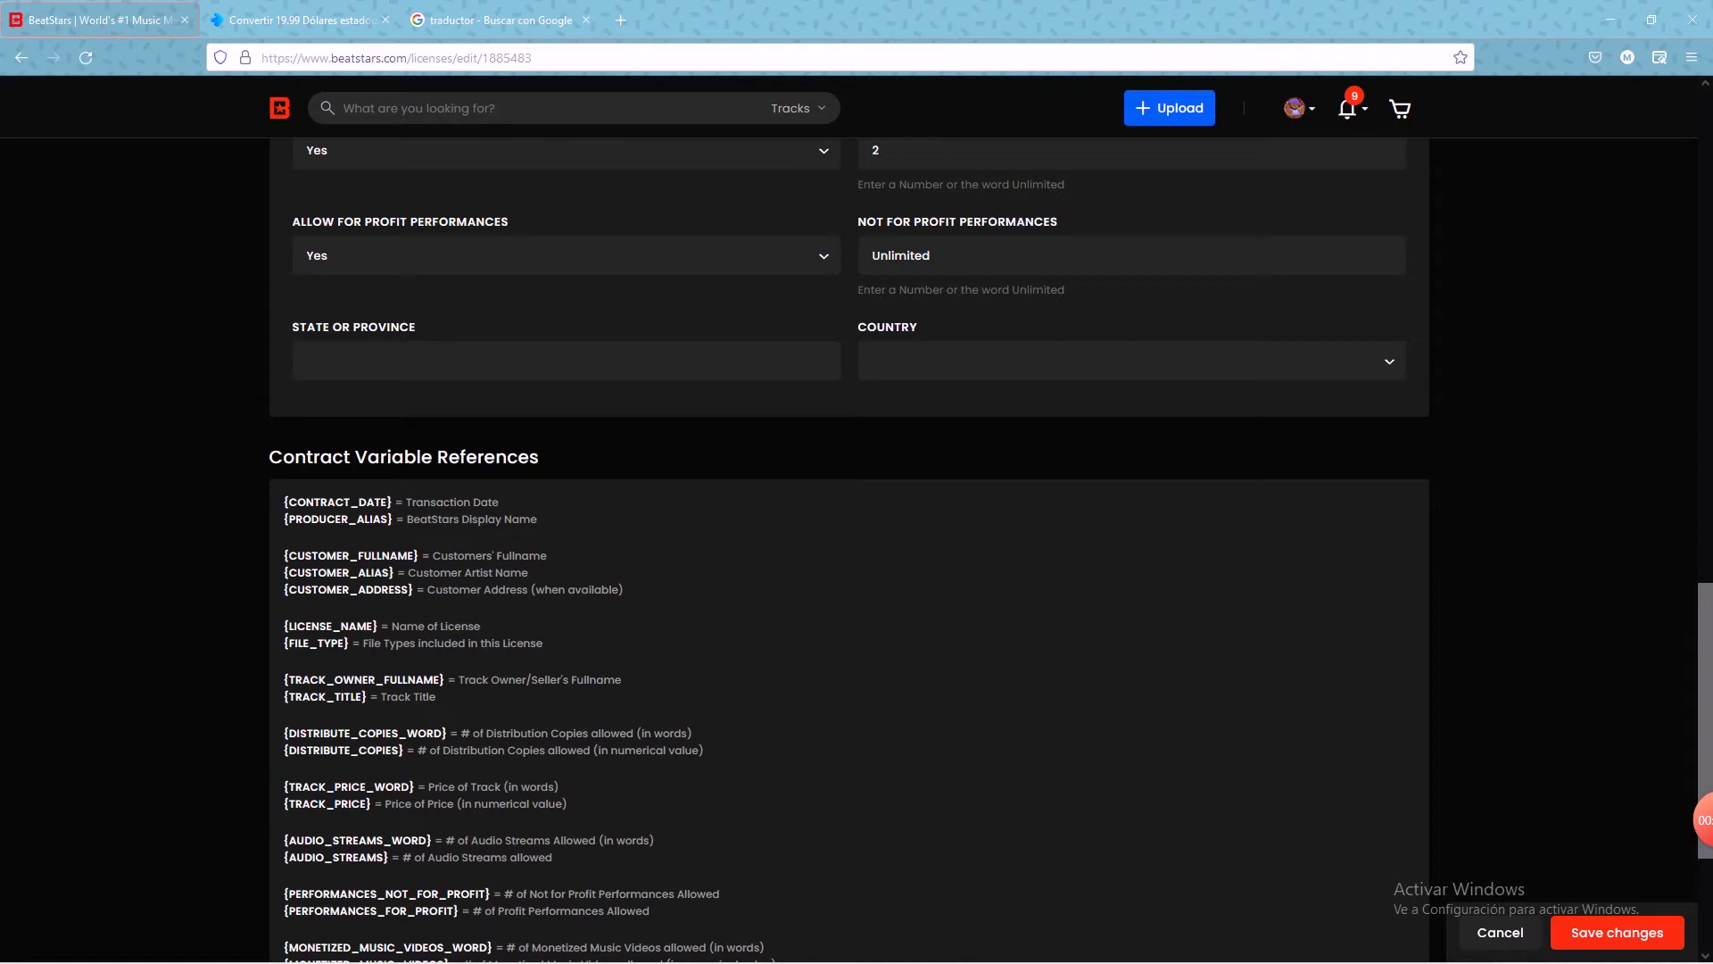
{"action": "scroll", "coordinate": [857, 549], "scroll_direction": "down", "scroll_amount": 3}
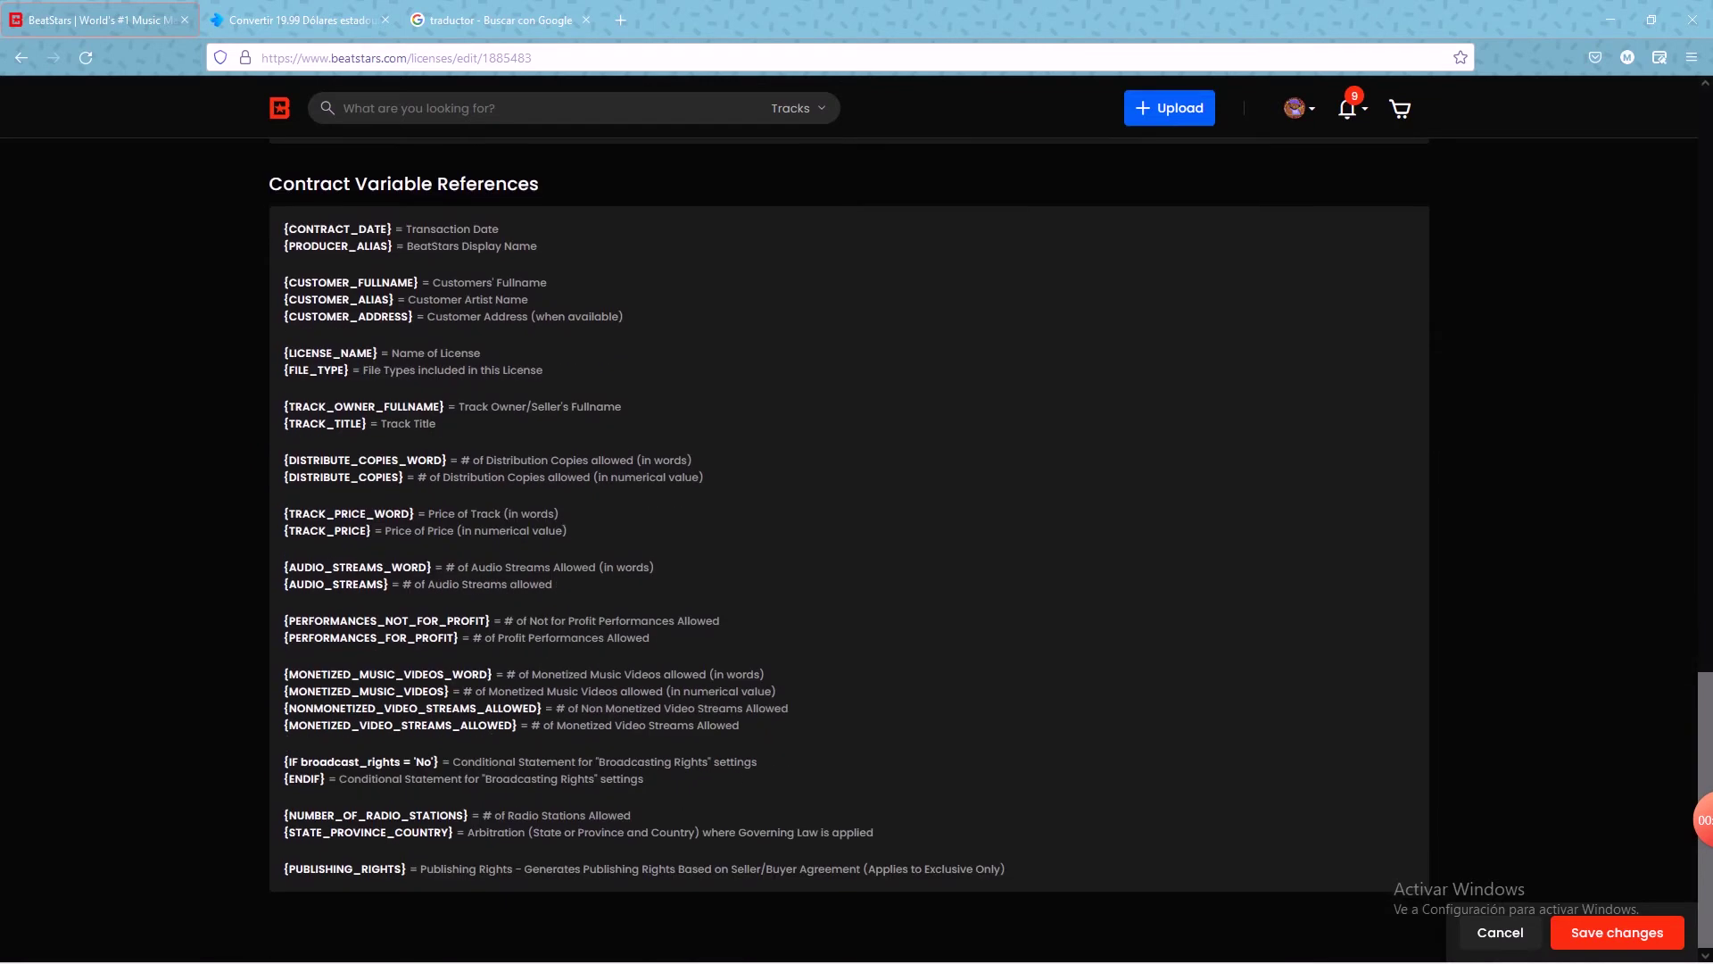
{"action": "scroll", "coordinate": [856, 550], "scroll_direction": "up", "scroll_amount": 9}
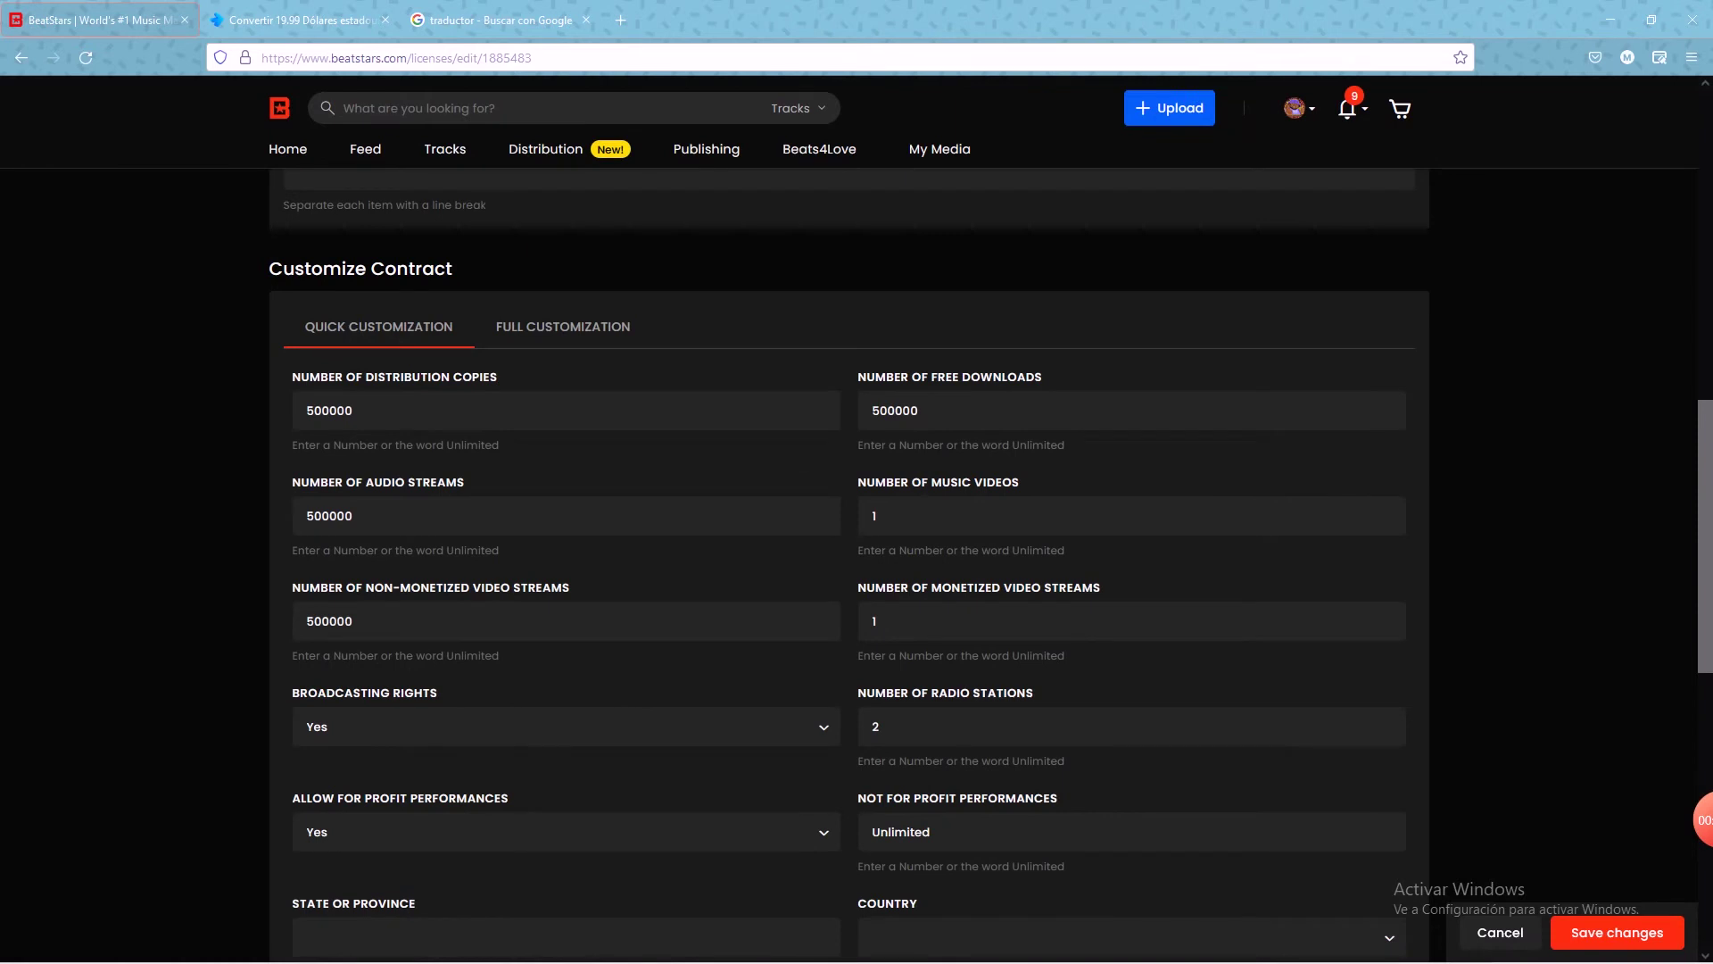
Step: Read through the full contract template's clauses from start to end, and return to the quick customization terms
{"action": "left_click", "coordinate": [563, 327]}
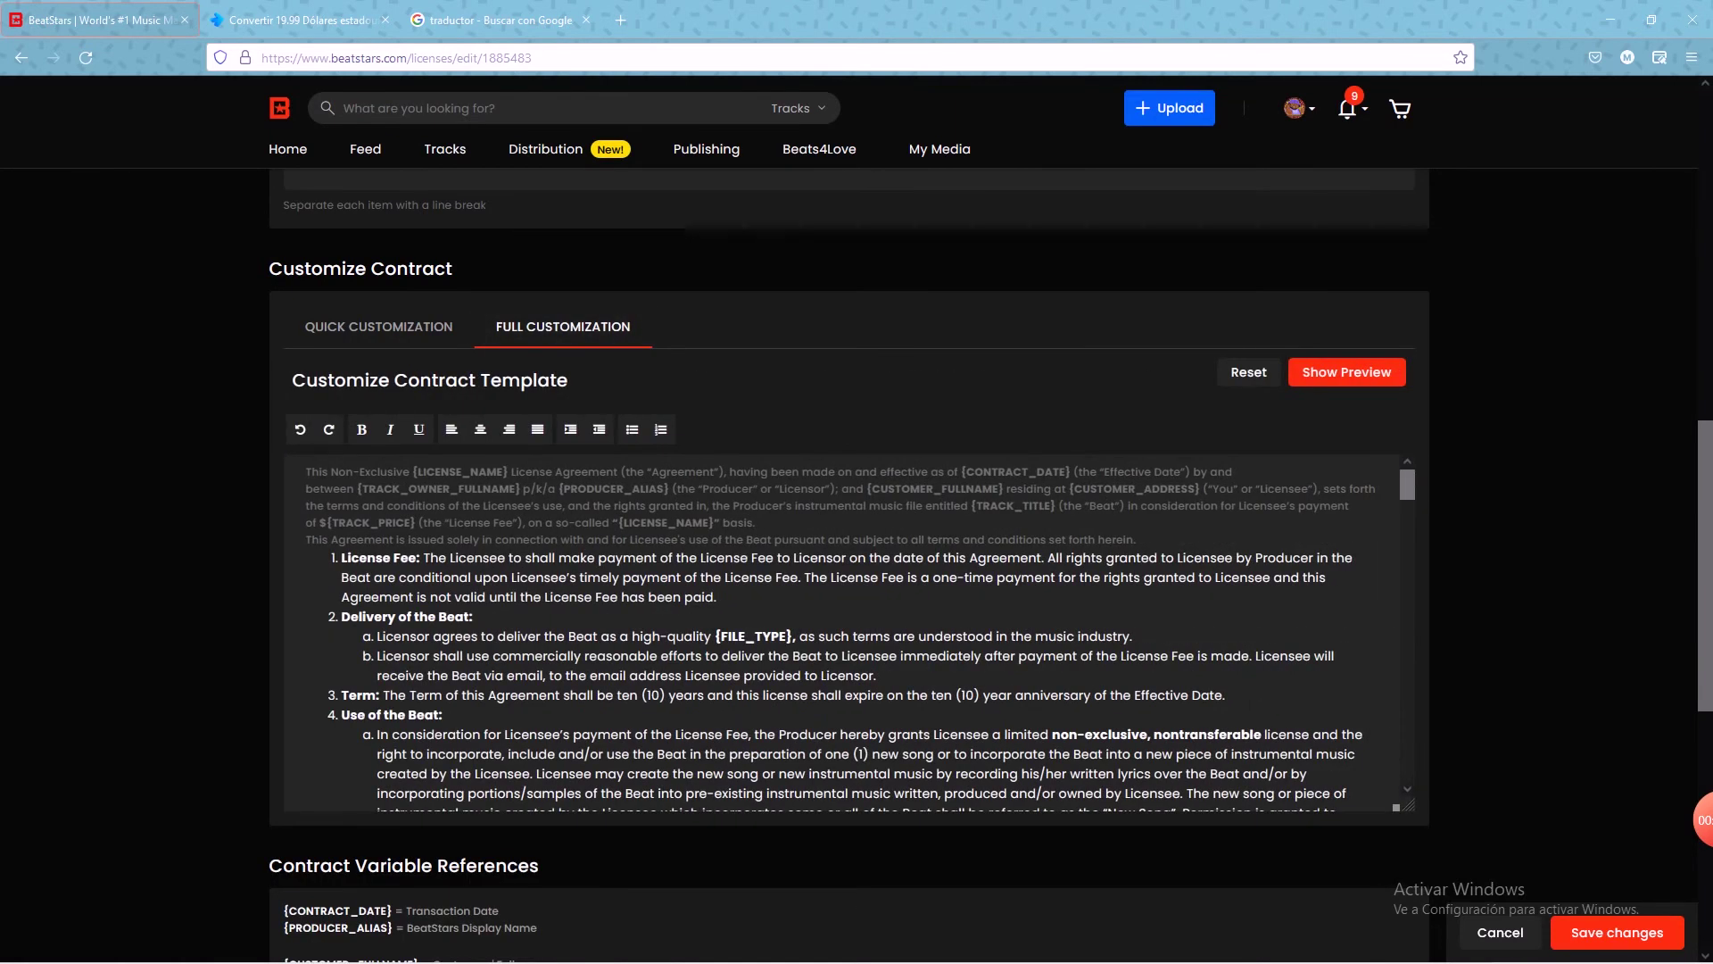
{"action": "left_click", "coordinate": [379, 326]}
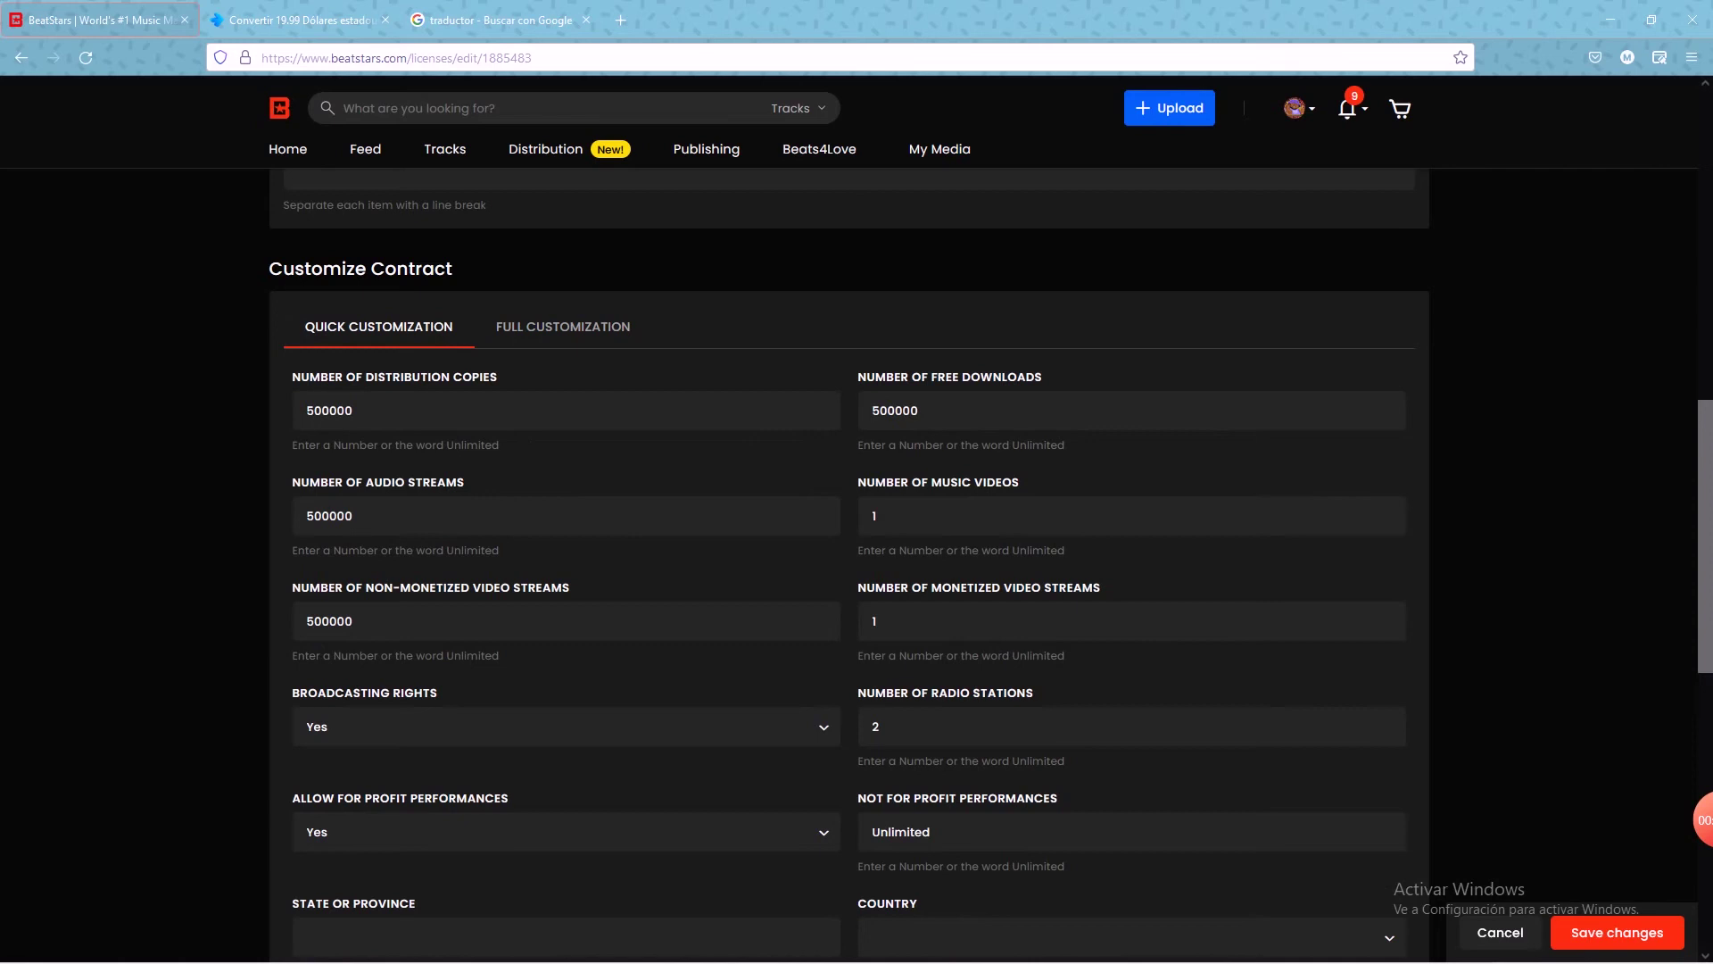
{"action": "left_click", "coordinate": [581, 323]}
{"action": "scroll", "coordinate": [839, 634], "scroll_direction": "down", "scroll_amount": 8}
{"action": "scroll", "coordinate": [838, 633], "scroll_direction": "down", "scroll_amount": 6}
{"action": "scroll", "coordinate": [839, 633], "scroll_direction": "down", "scroll_amount": 4}
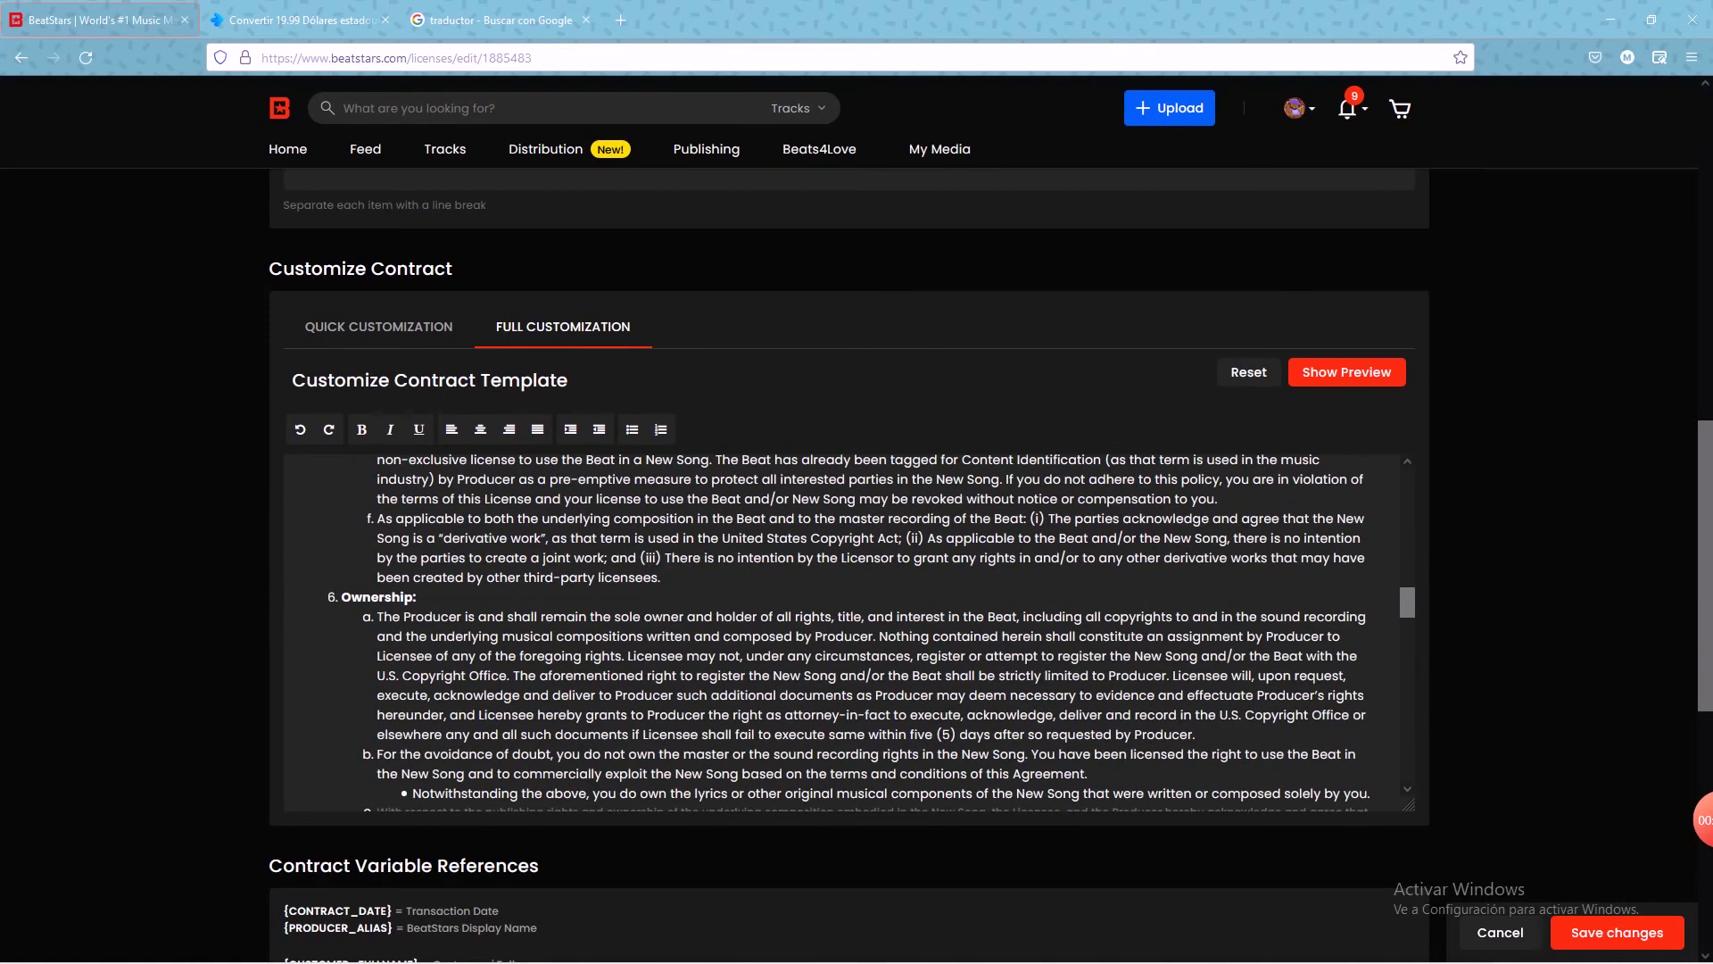
{"action": "scroll", "coordinate": [839, 633], "scroll_direction": "down", "scroll_amount": 8}
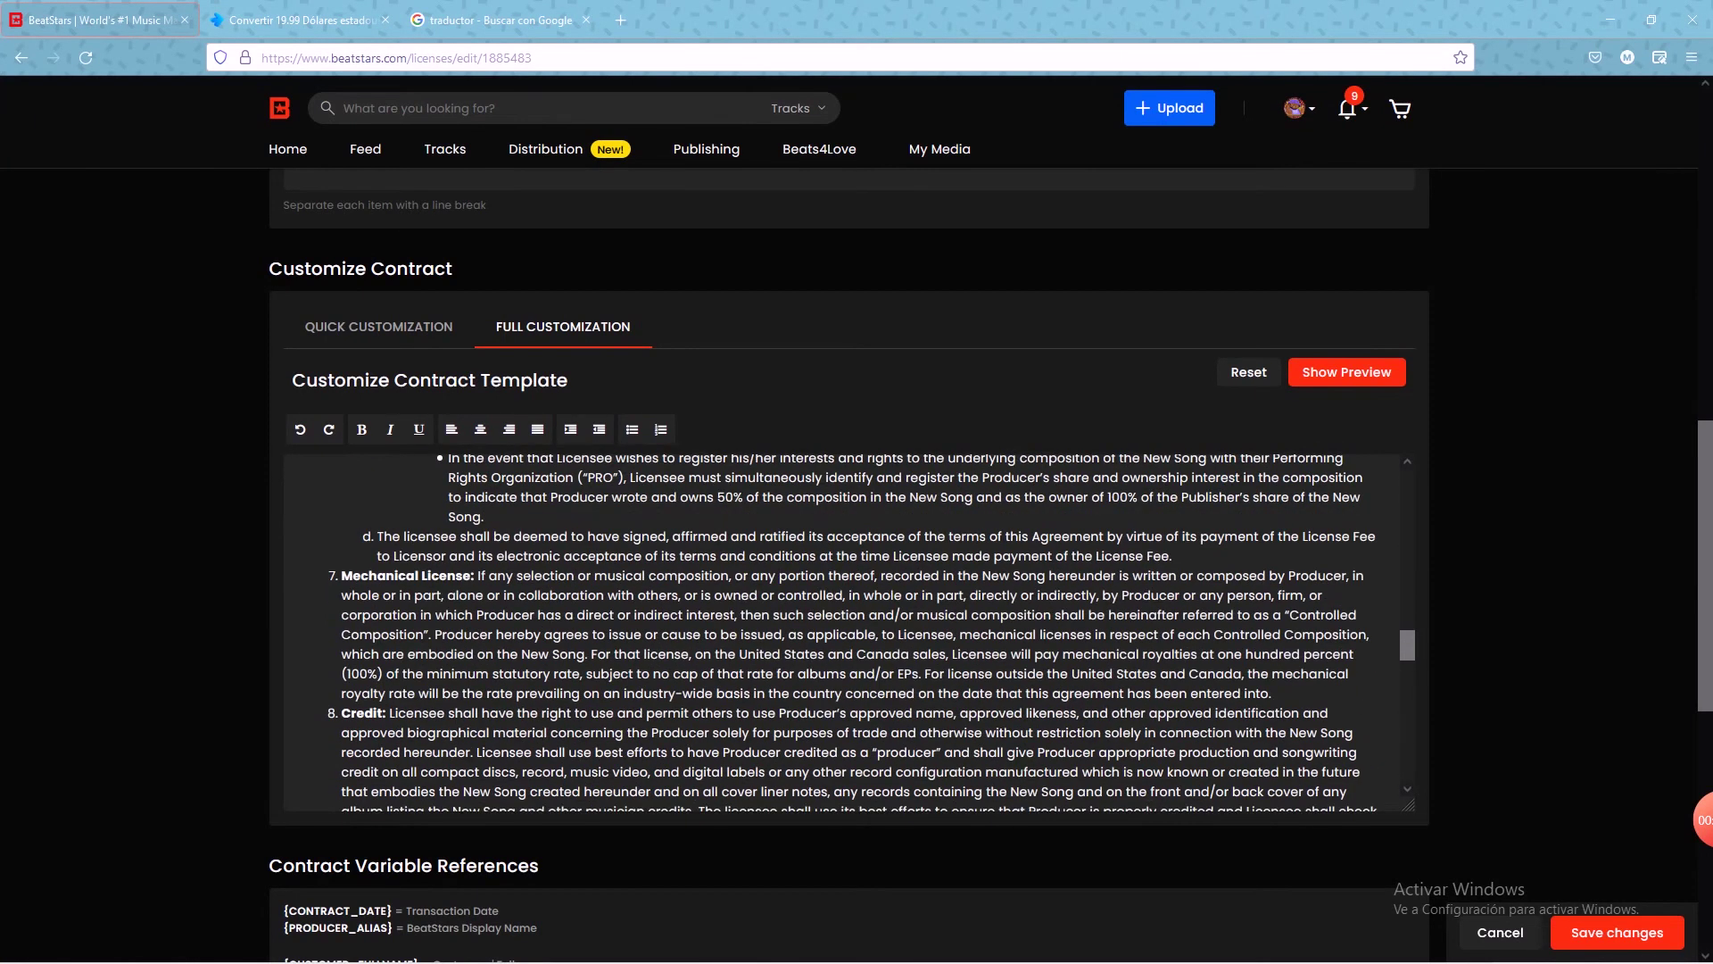
{"action": "scroll", "coordinate": [839, 633], "scroll_direction": "down", "scroll_amount": 2}
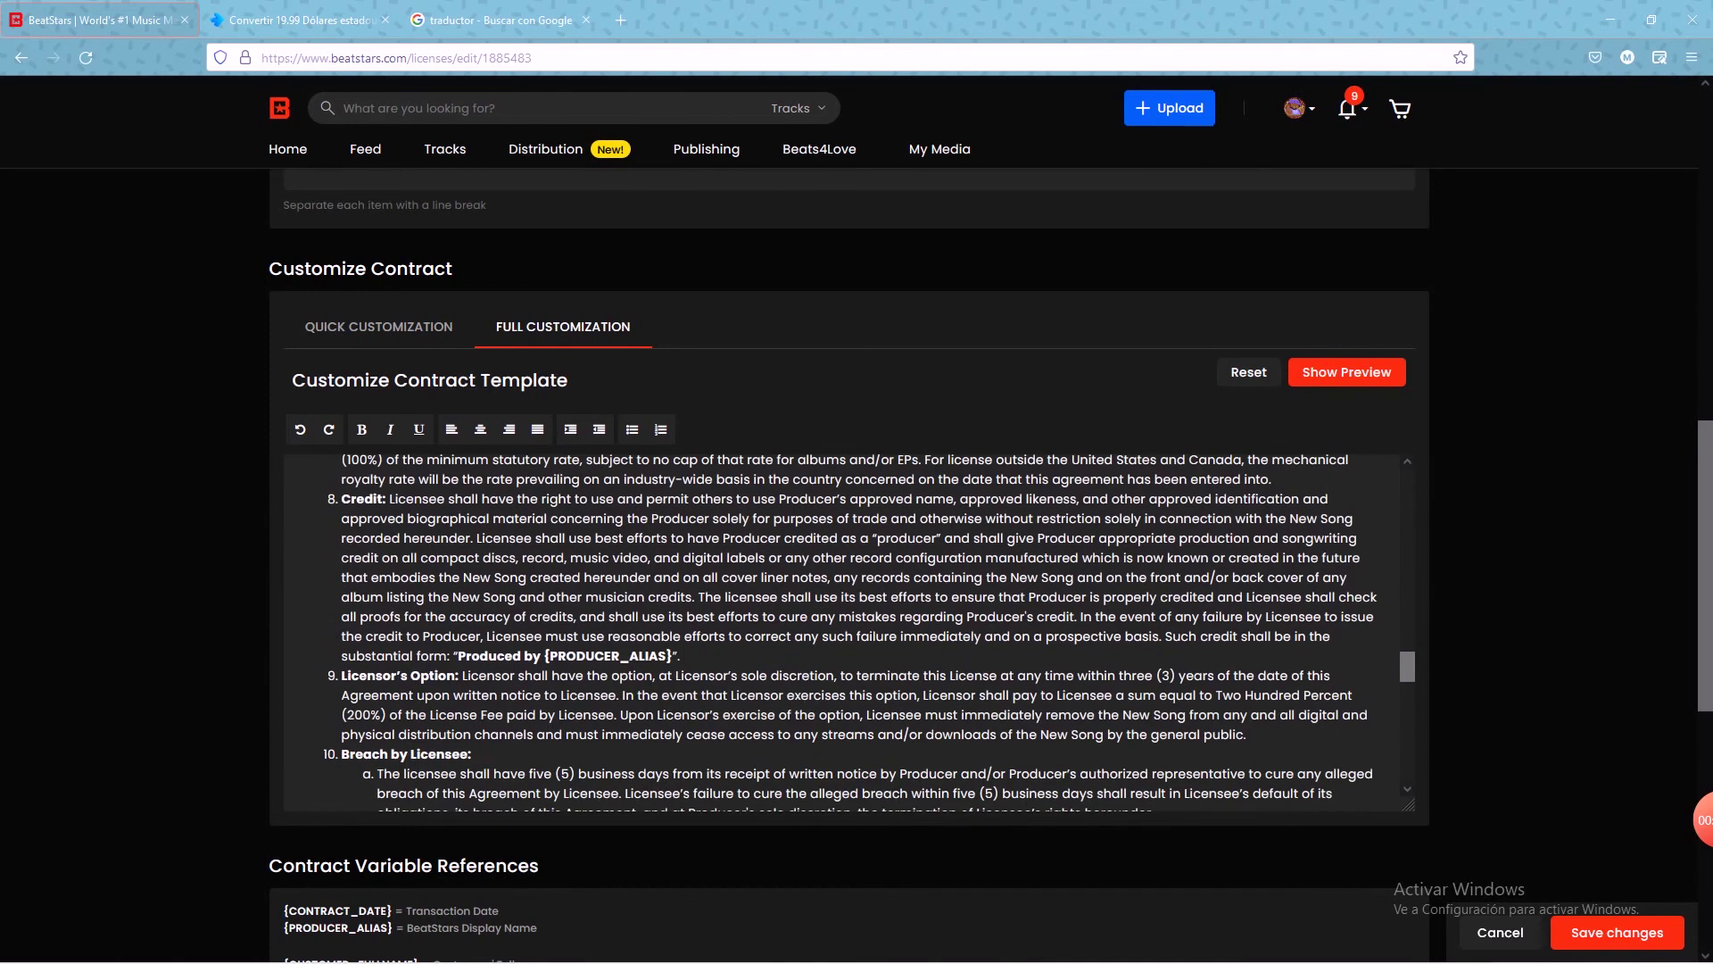
{"action": "scroll", "coordinate": [839, 633], "scroll_direction": "down", "scroll_amount": 12}
{"action": "scroll", "coordinate": [838, 633], "scroll_direction": "down", "scroll_amount": 6}
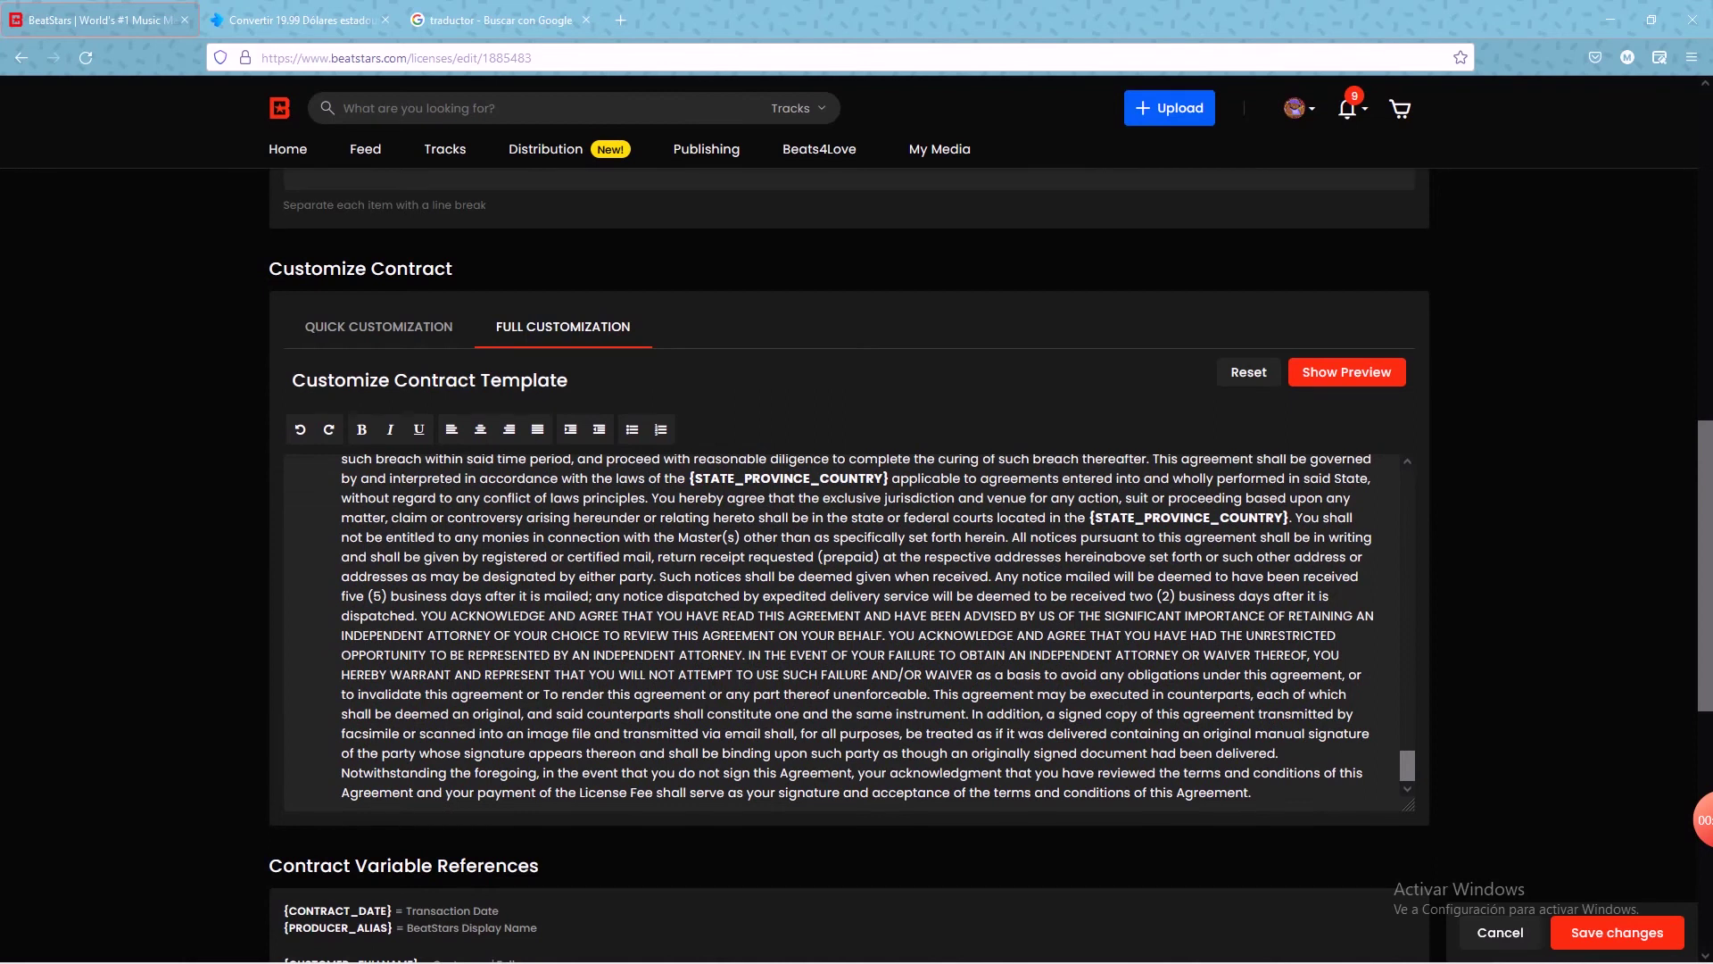
{"action": "scroll", "coordinate": [848, 633], "scroll_direction": "up", "scroll_amount": 20}
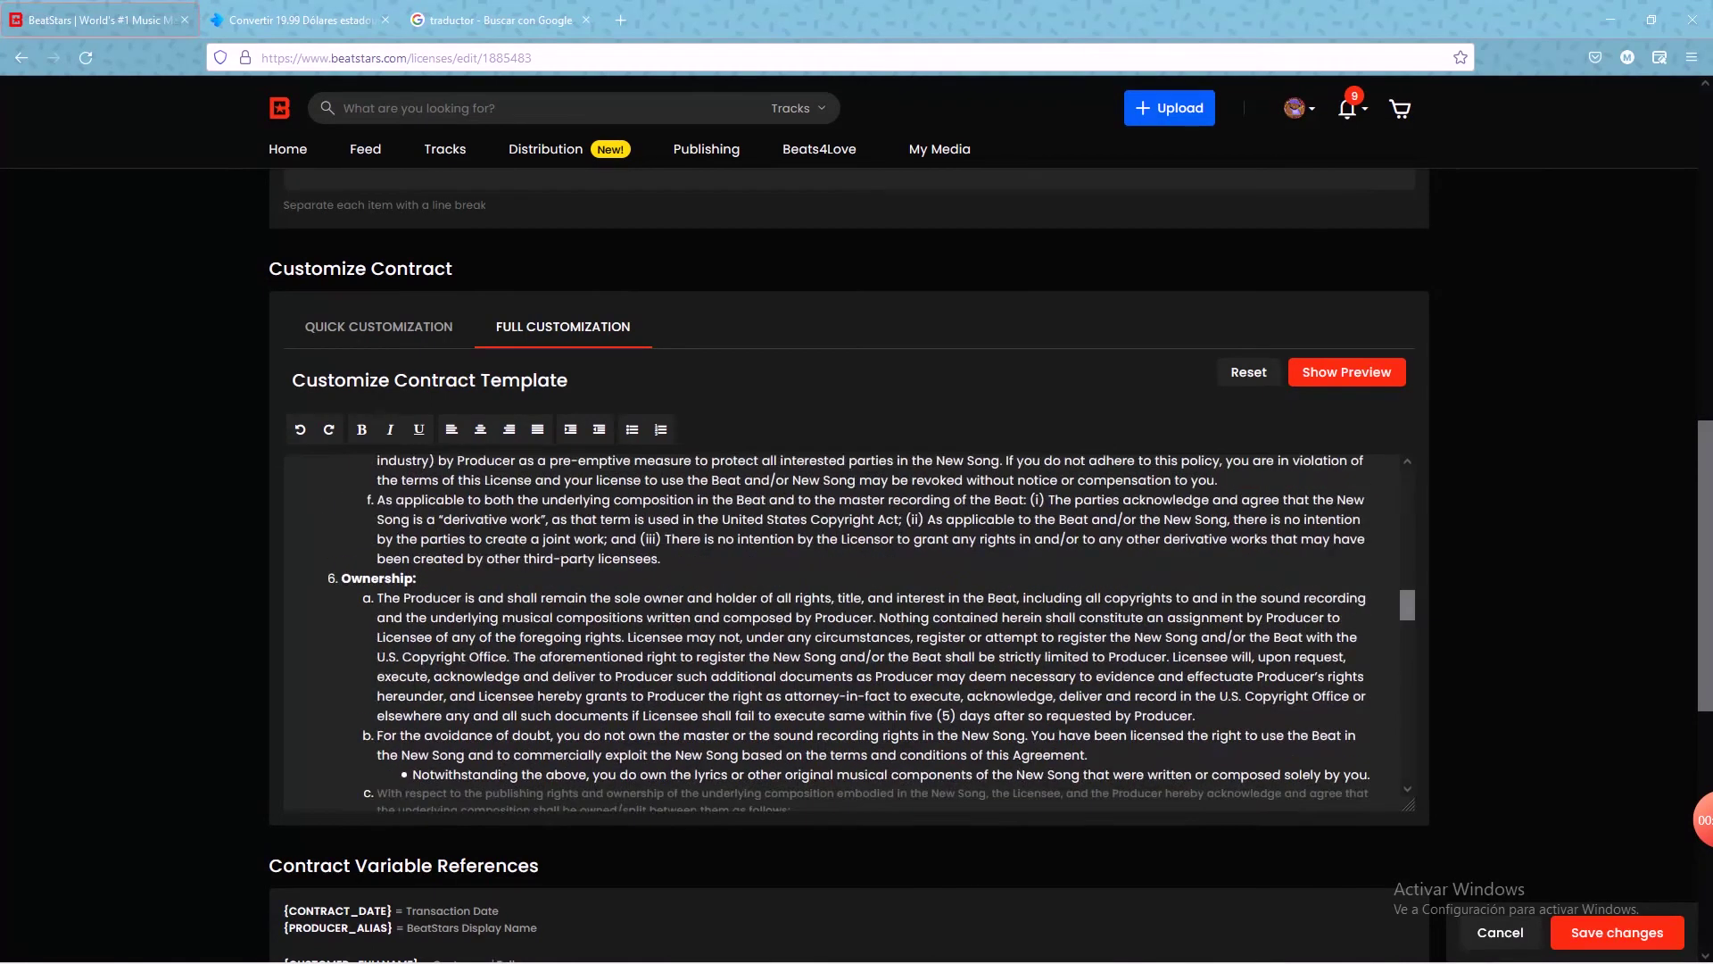
{"action": "scroll", "coordinate": [848, 634], "scroll_direction": "up", "scroll_amount": 10}
{"action": "scroll", "coordinate": [848, 634], "scroll_direction": "down", "scroll_amount": 6}
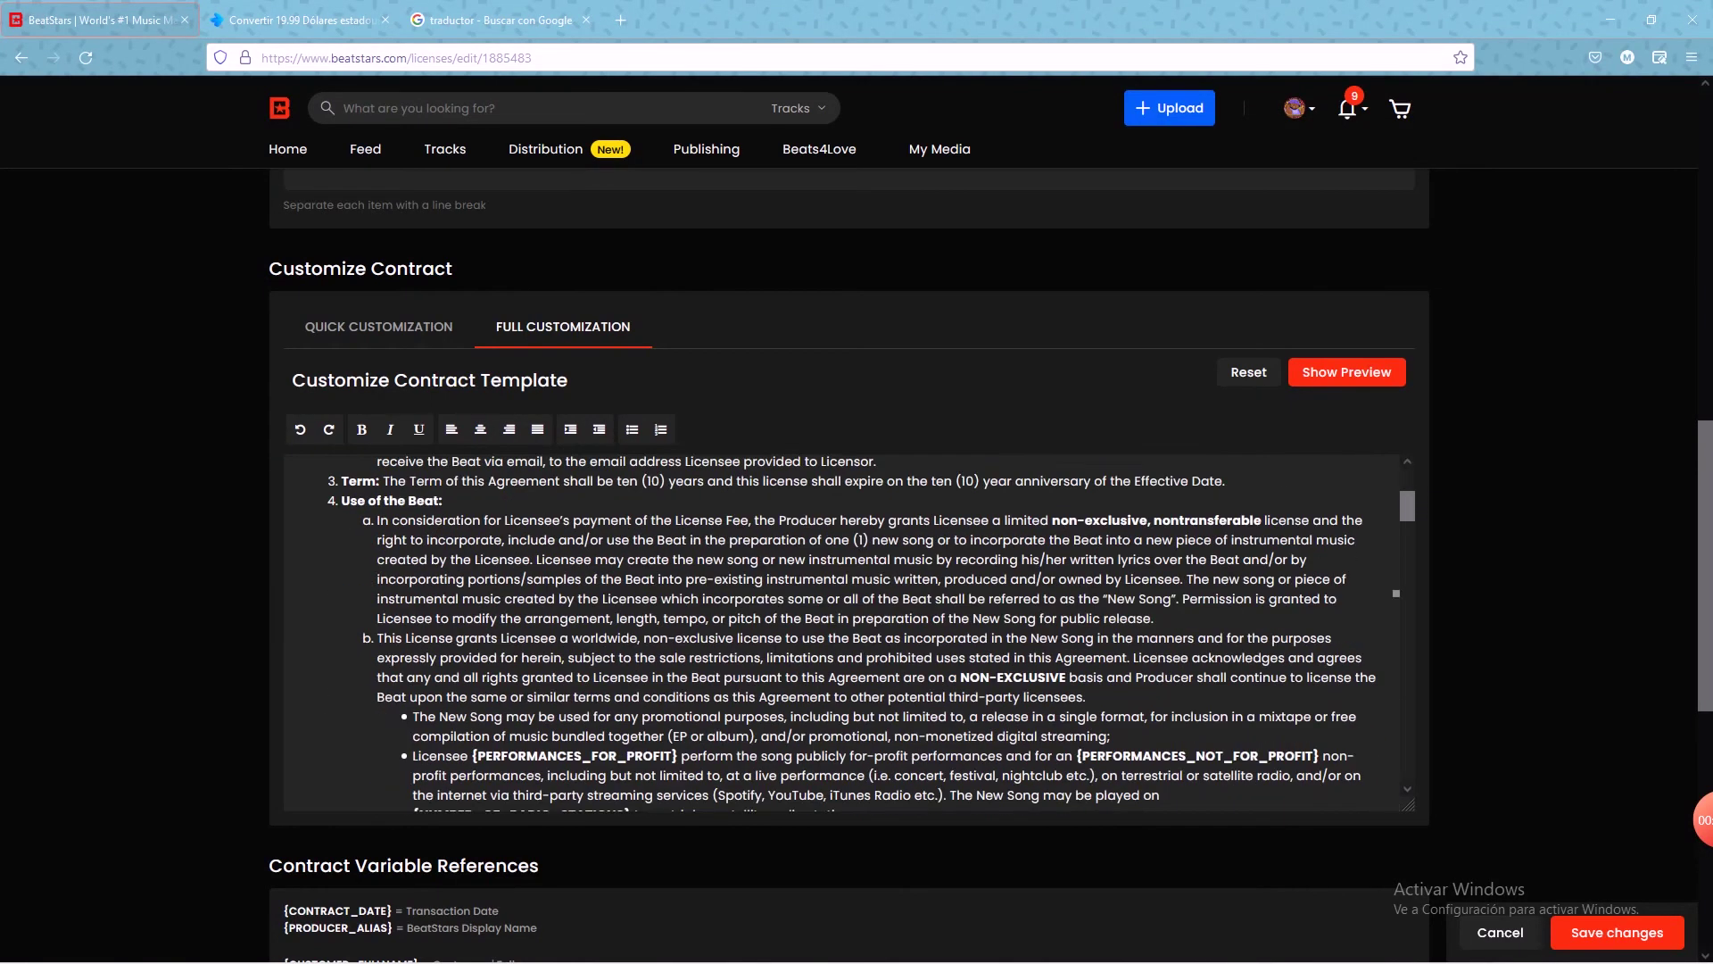
{"action": "left_click", "coordinate": [378, 326]}
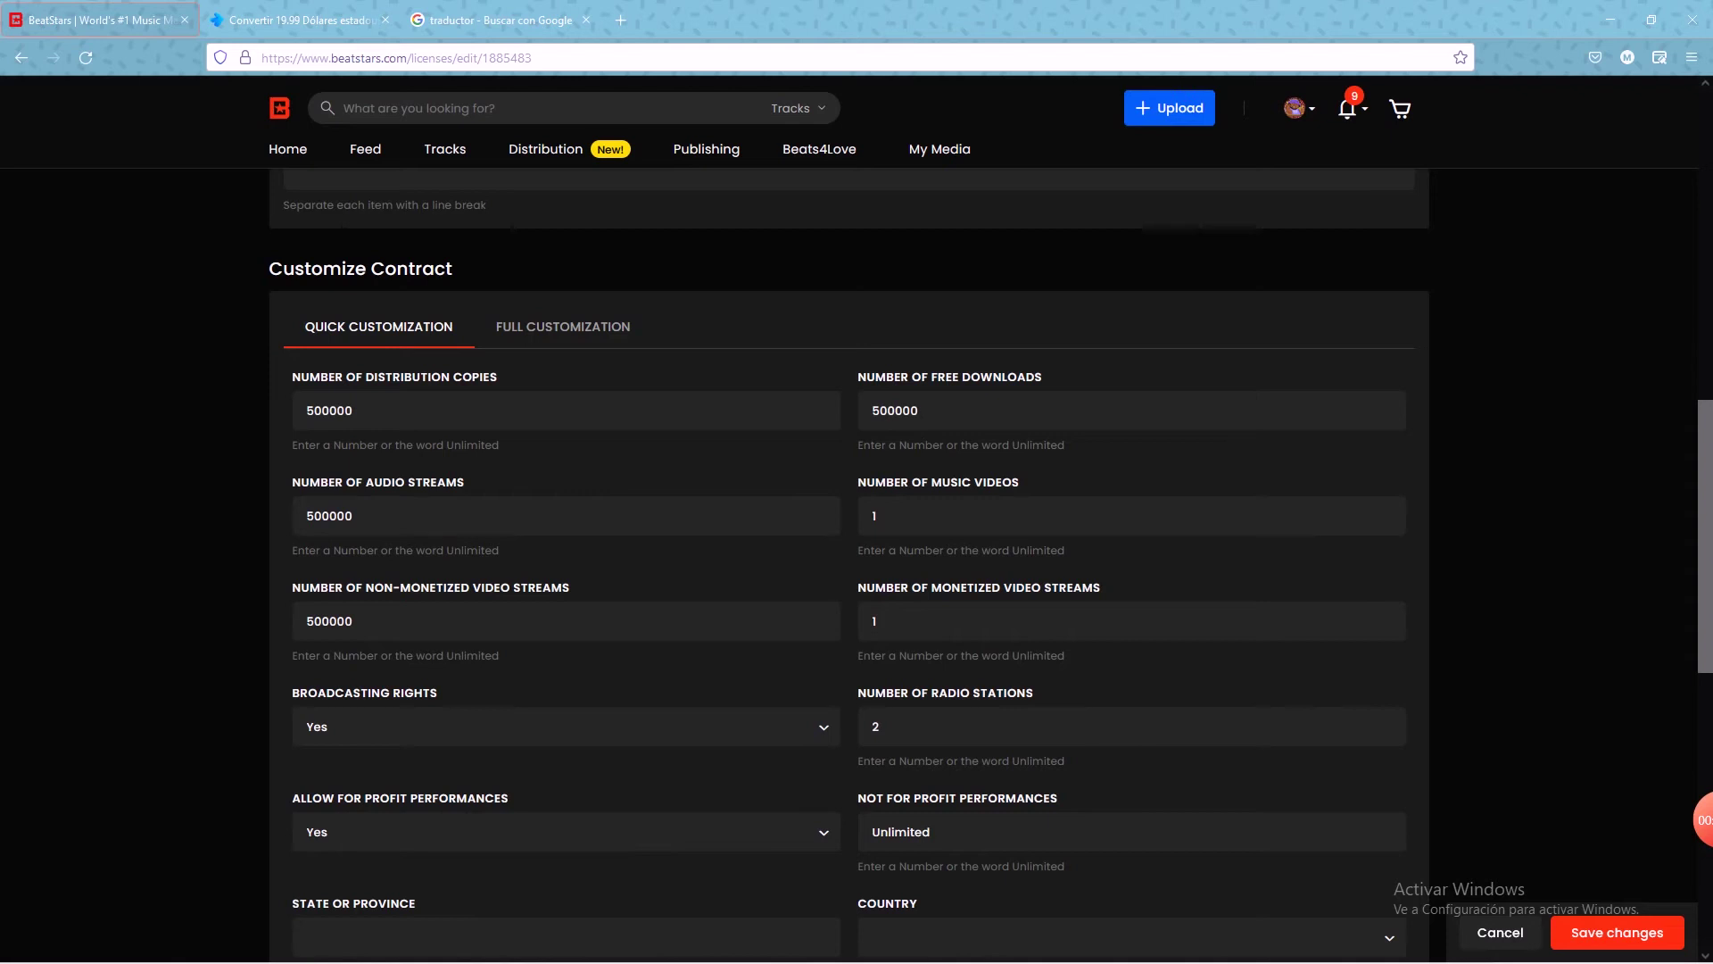
Step: Leave the license without saving, return to the Licenses & Contracts list and open the Basic License for editing
{"action": "scroll", "coordinate": [848, 535], "scroll_direction": "up", "scroll_amount": 10}
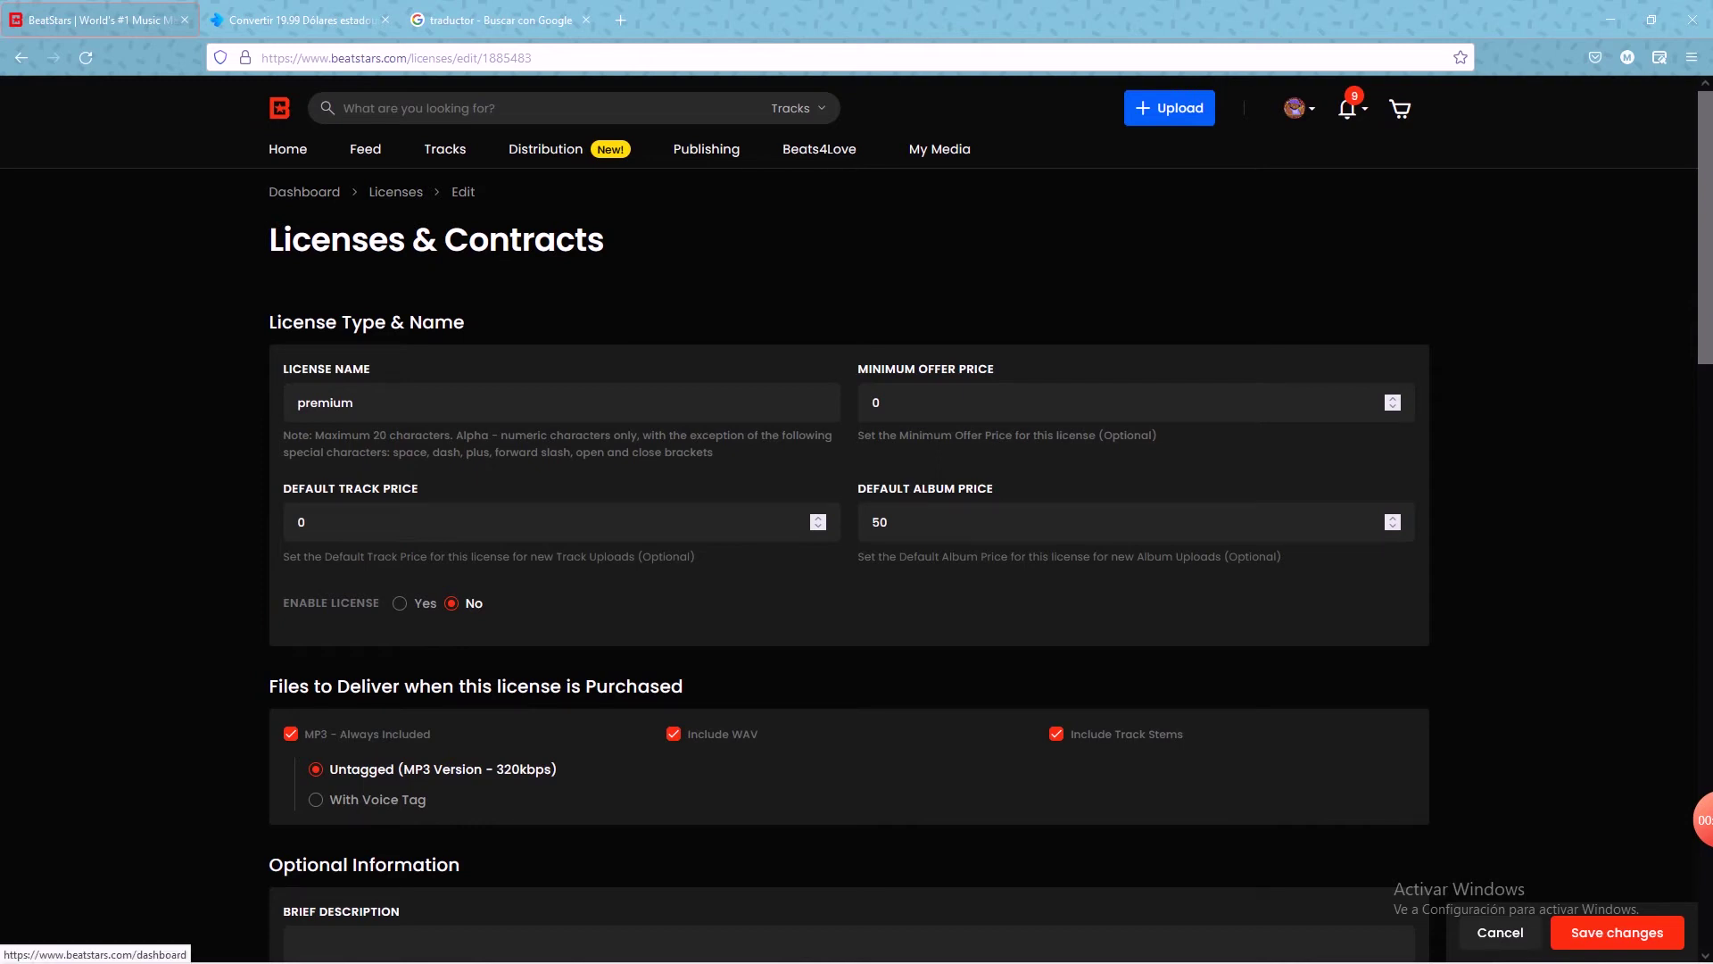
{"action": "mouse_move", "coordinate": [940, 149]}
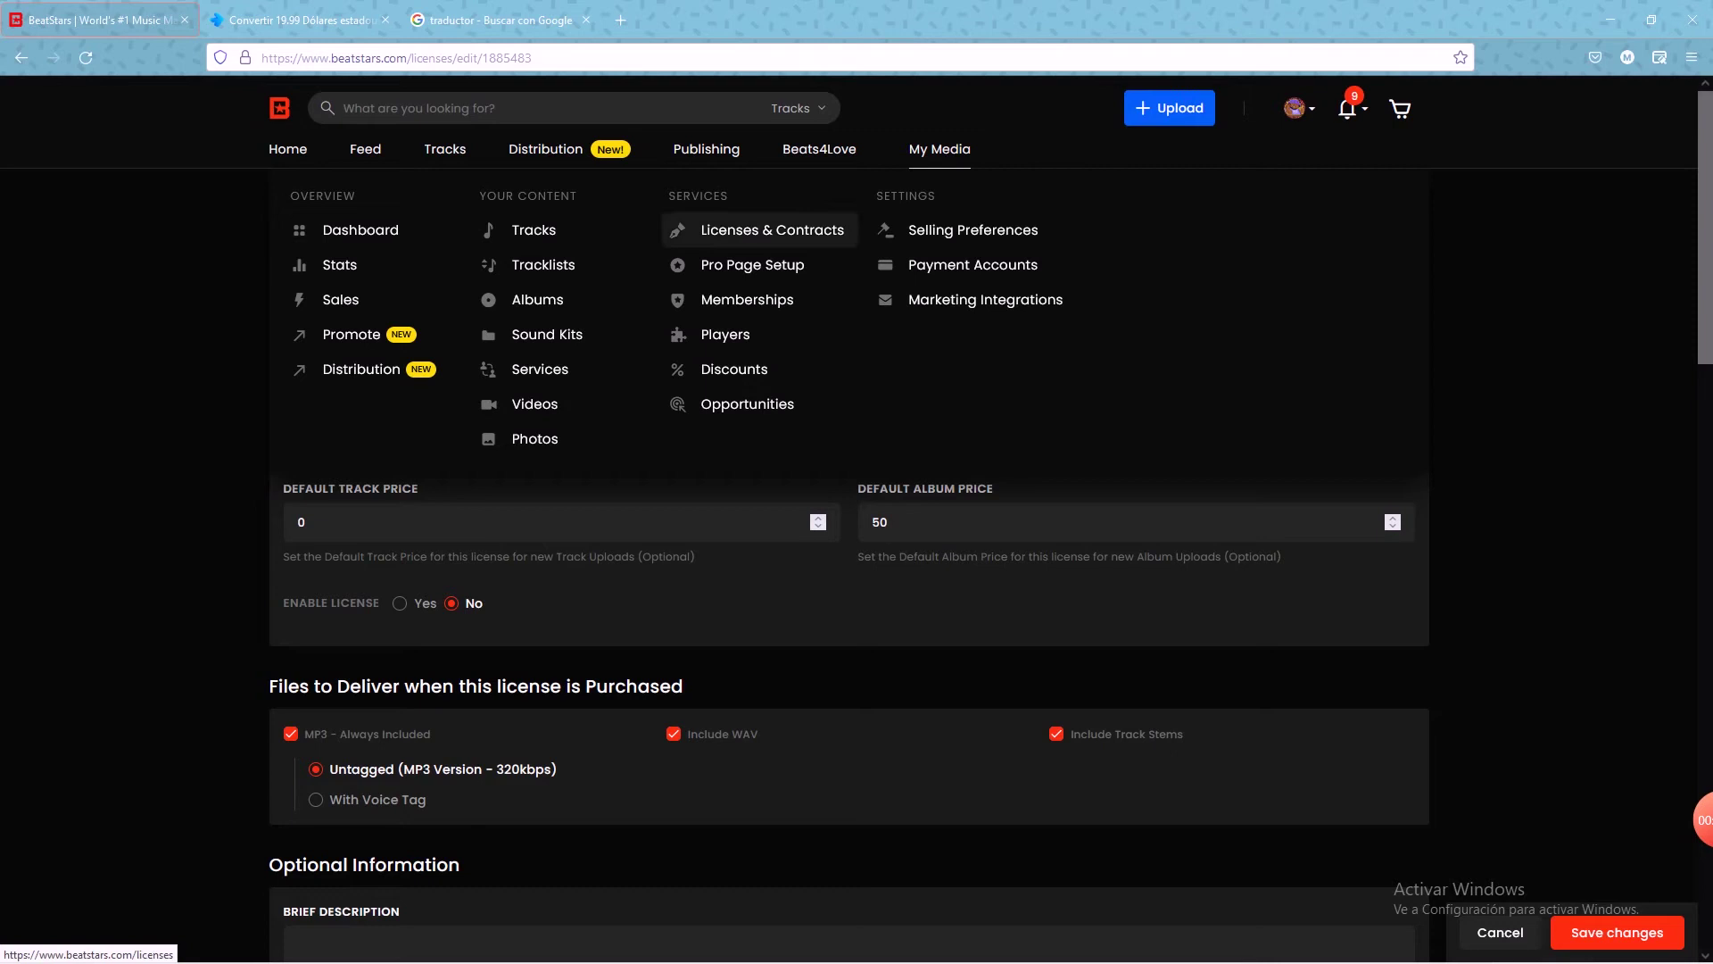
{"action": "left_click", "coordinate": [772, 229]}
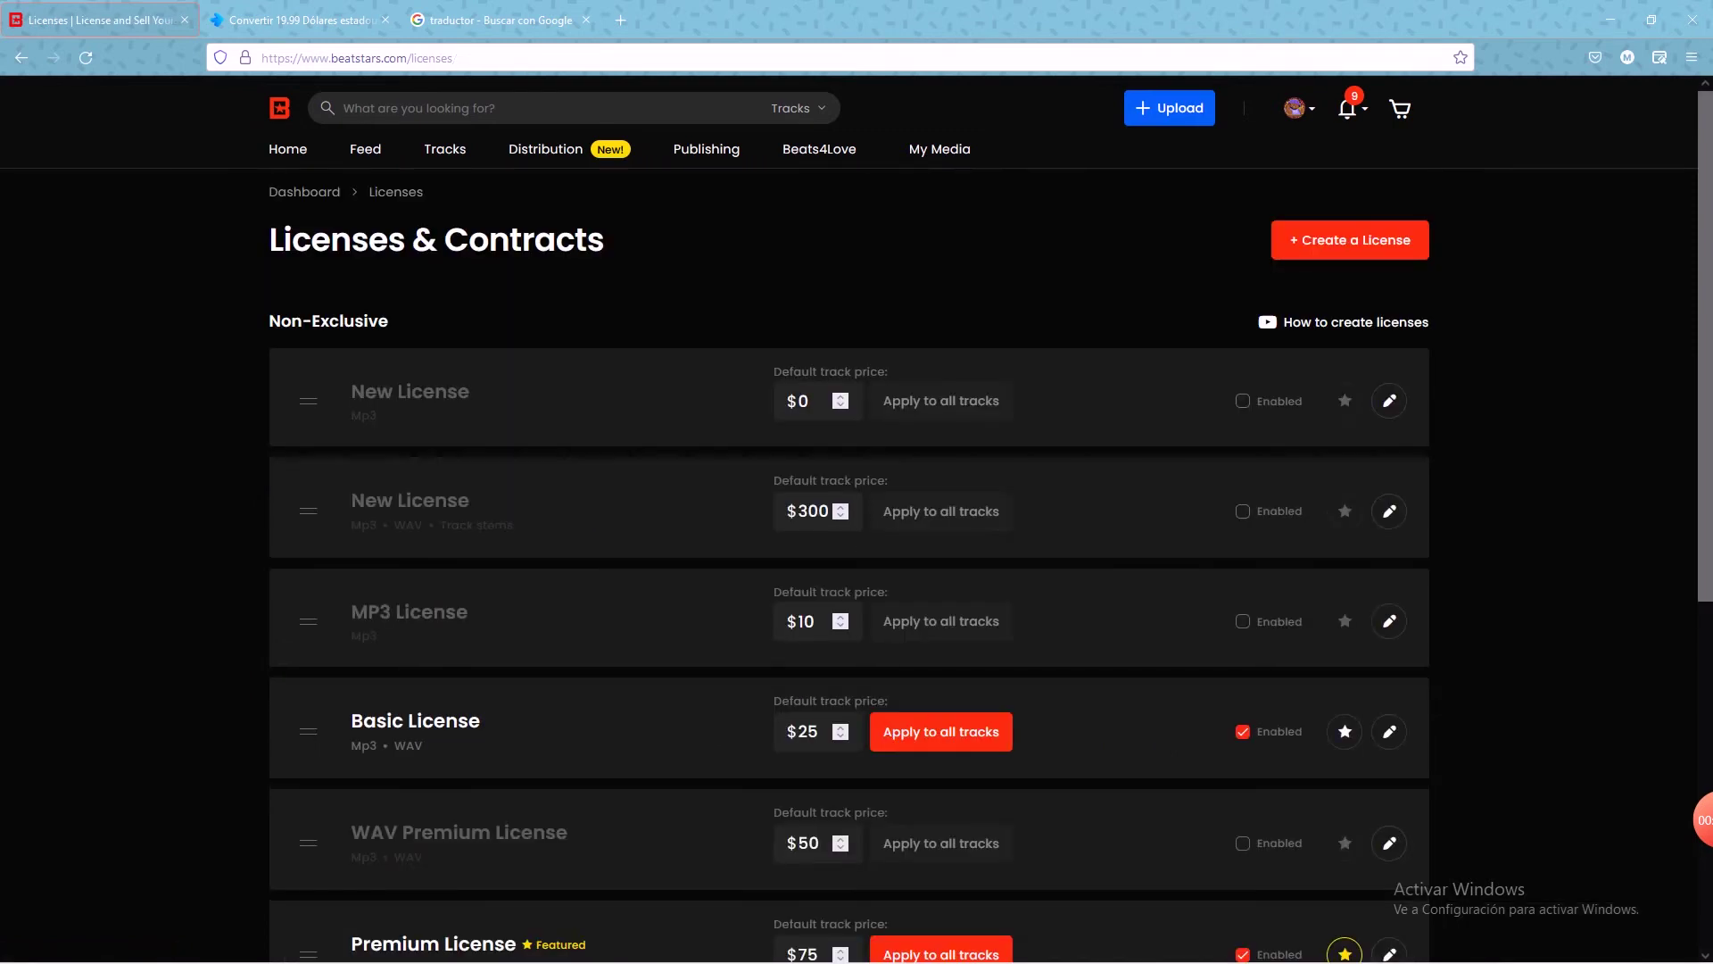
{"action": "scroll", "coordinate": [848, 562], "scroll_direction": "down", "scroll_amount": 4}
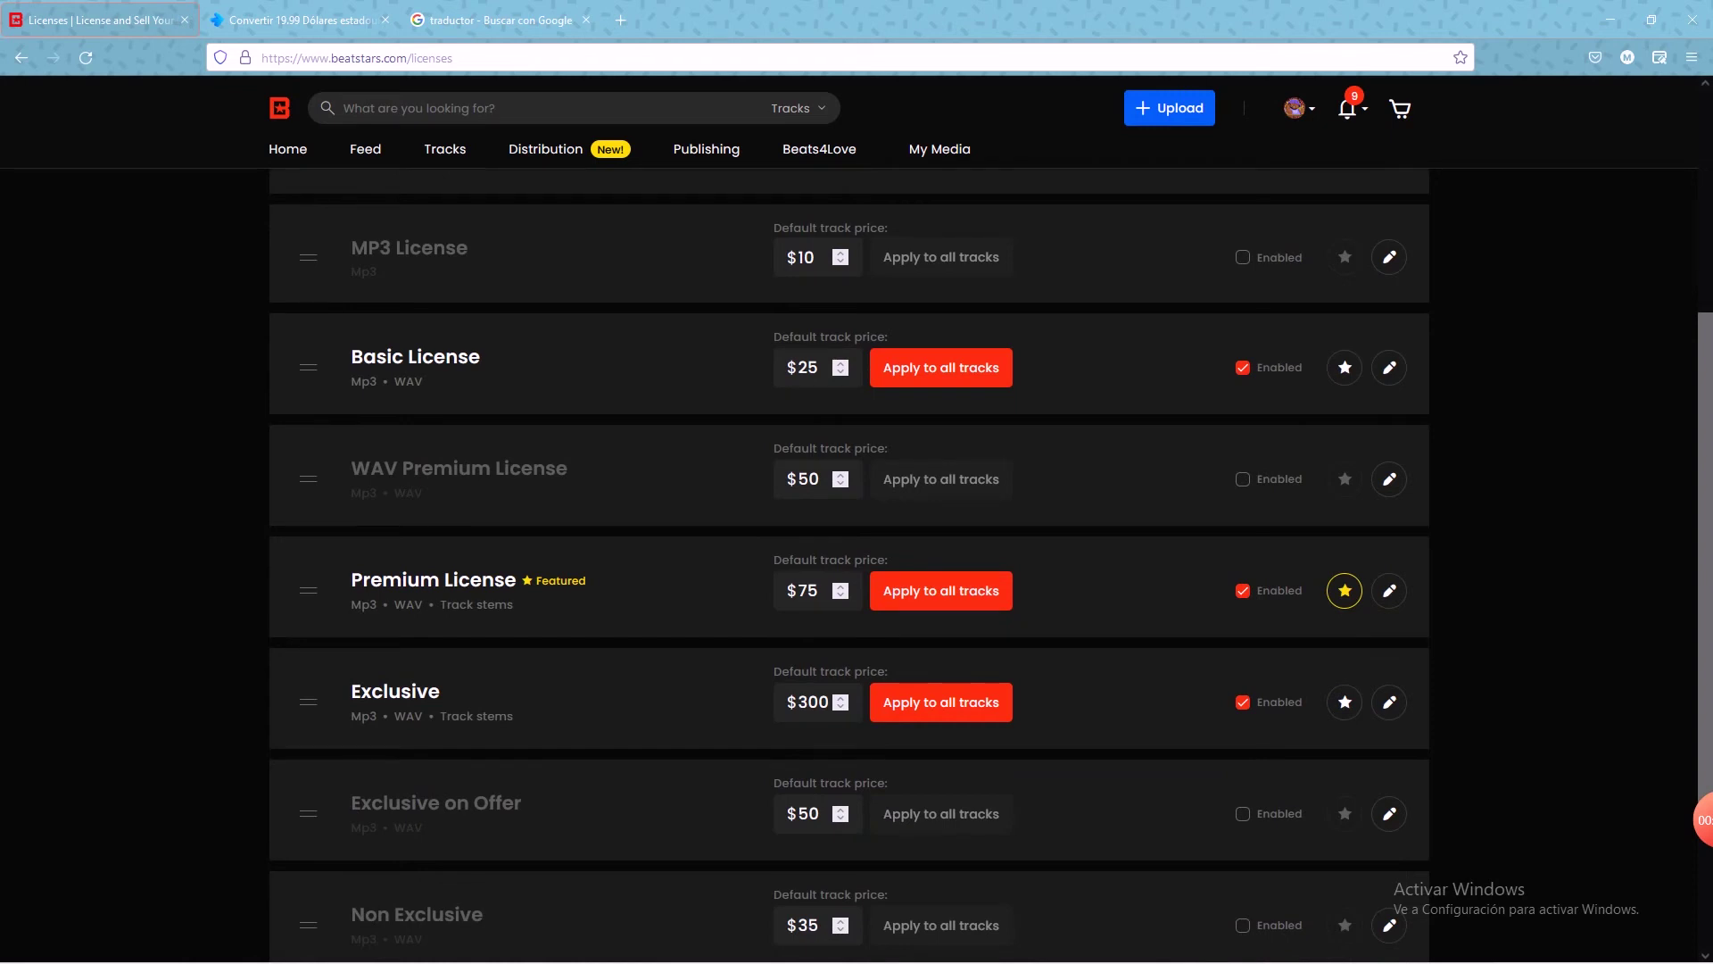
{"action": "left_click", "coordinate": [1389, 366]}
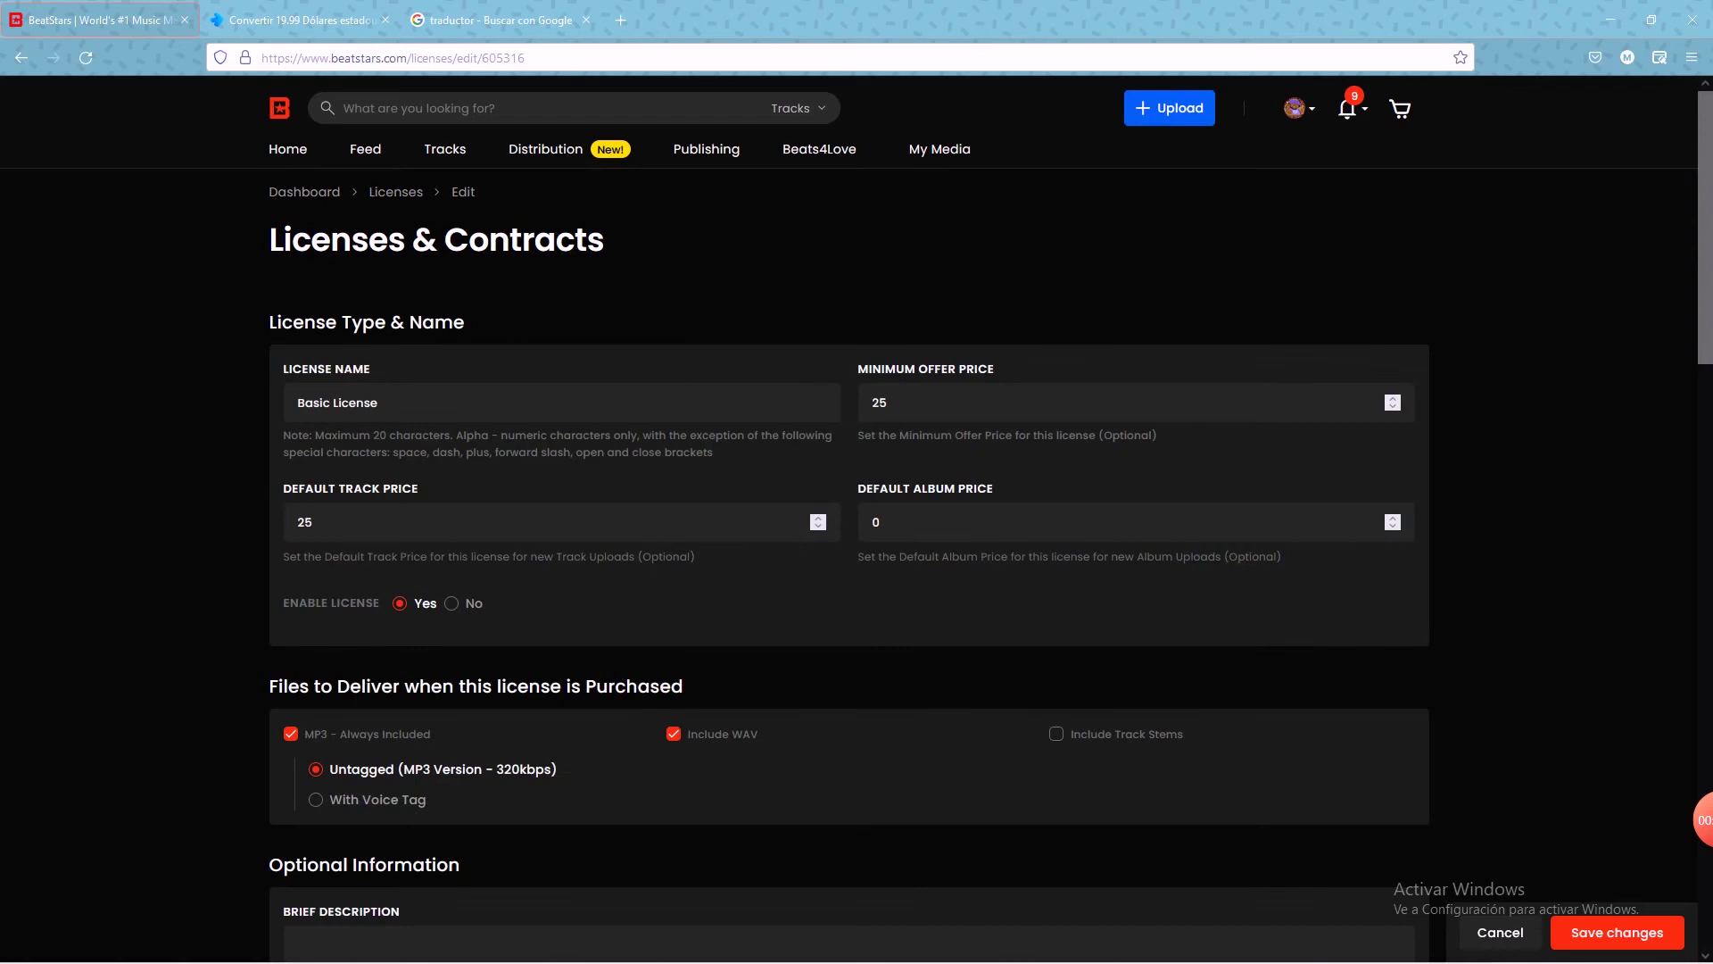
Step: Examine the Basic License's prices, delivered files, quick contract terms and contract variable references
{"action": "scroll", "coordinate": [848, 536], "scroll_direction": "down", "scroll_amount": 1}
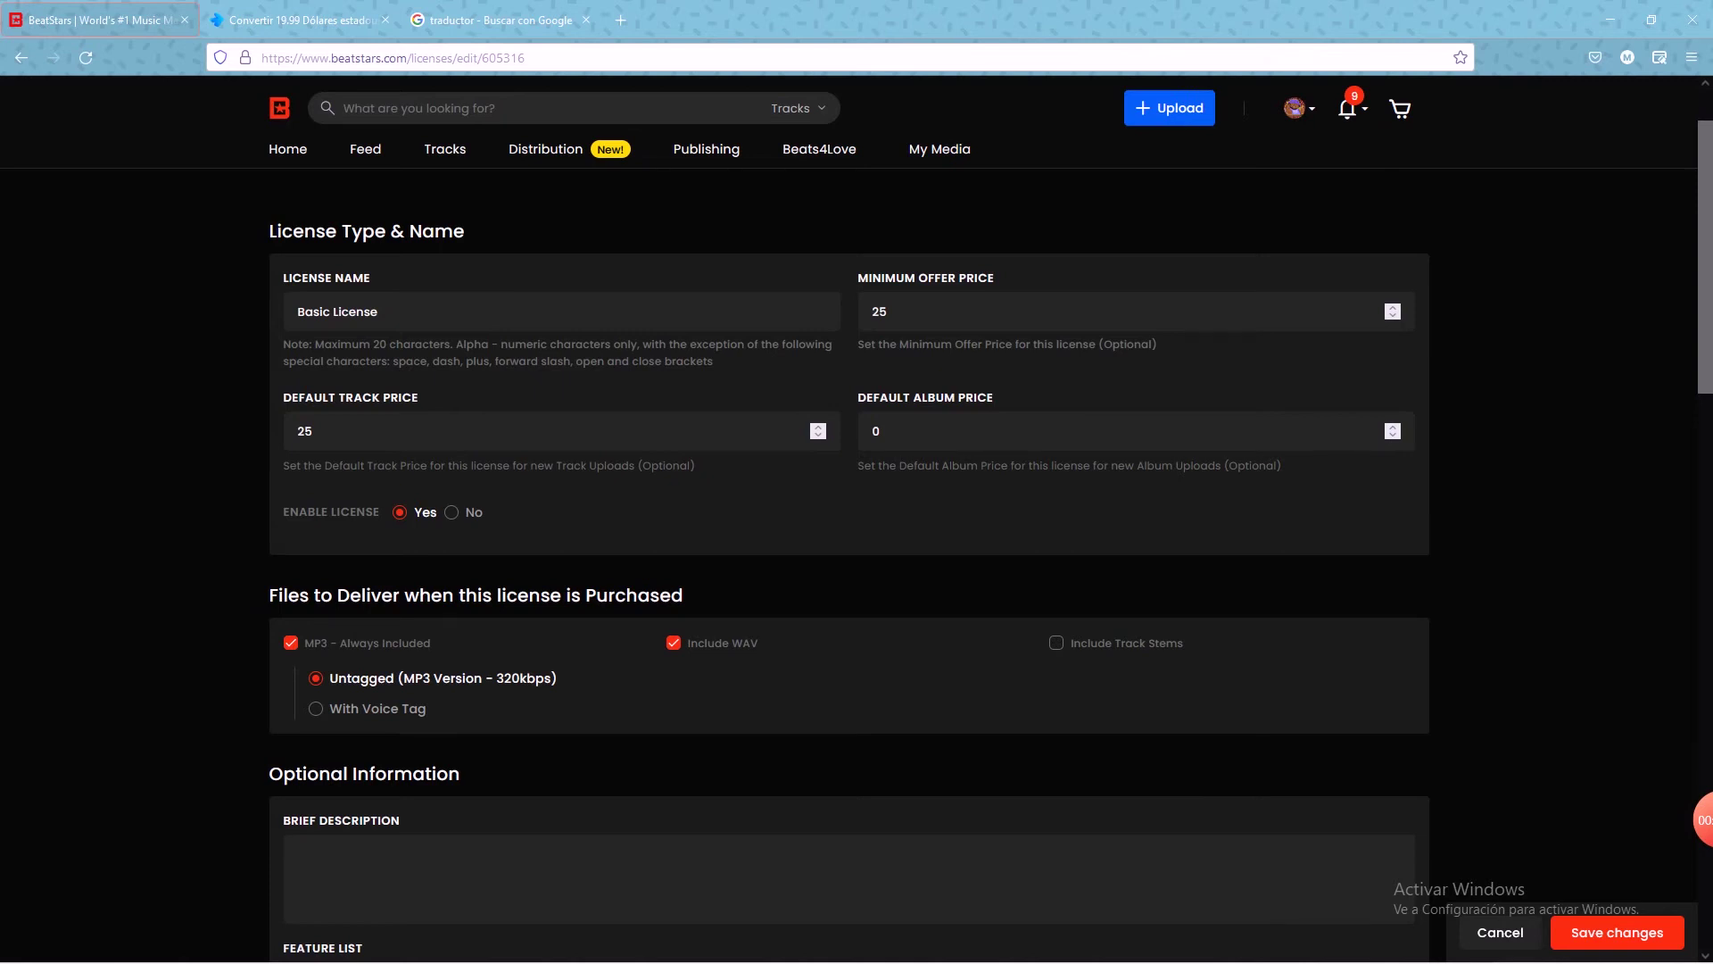
{"action": "scroll", "coordinate": [857, 535], "scroll_direction": "down", "scroll_amount": 2}
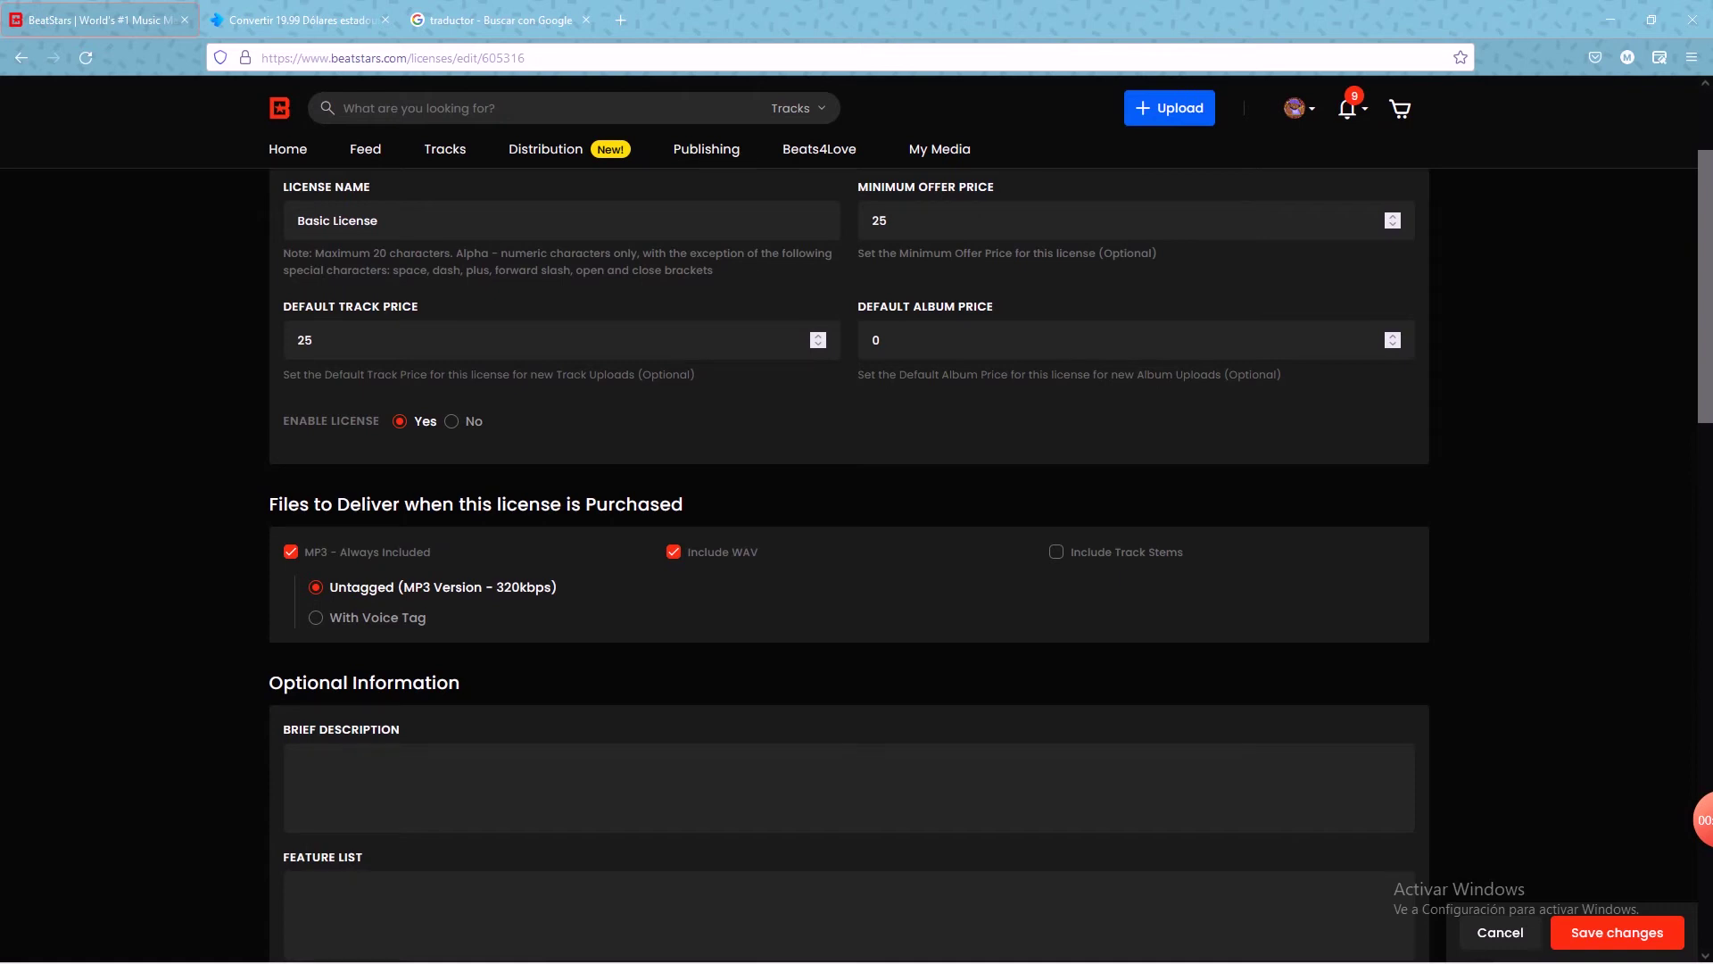
{"action": "scroll", "coordinate": [856, 553], "scroll_direction": "down", "scroll_amount": 10}
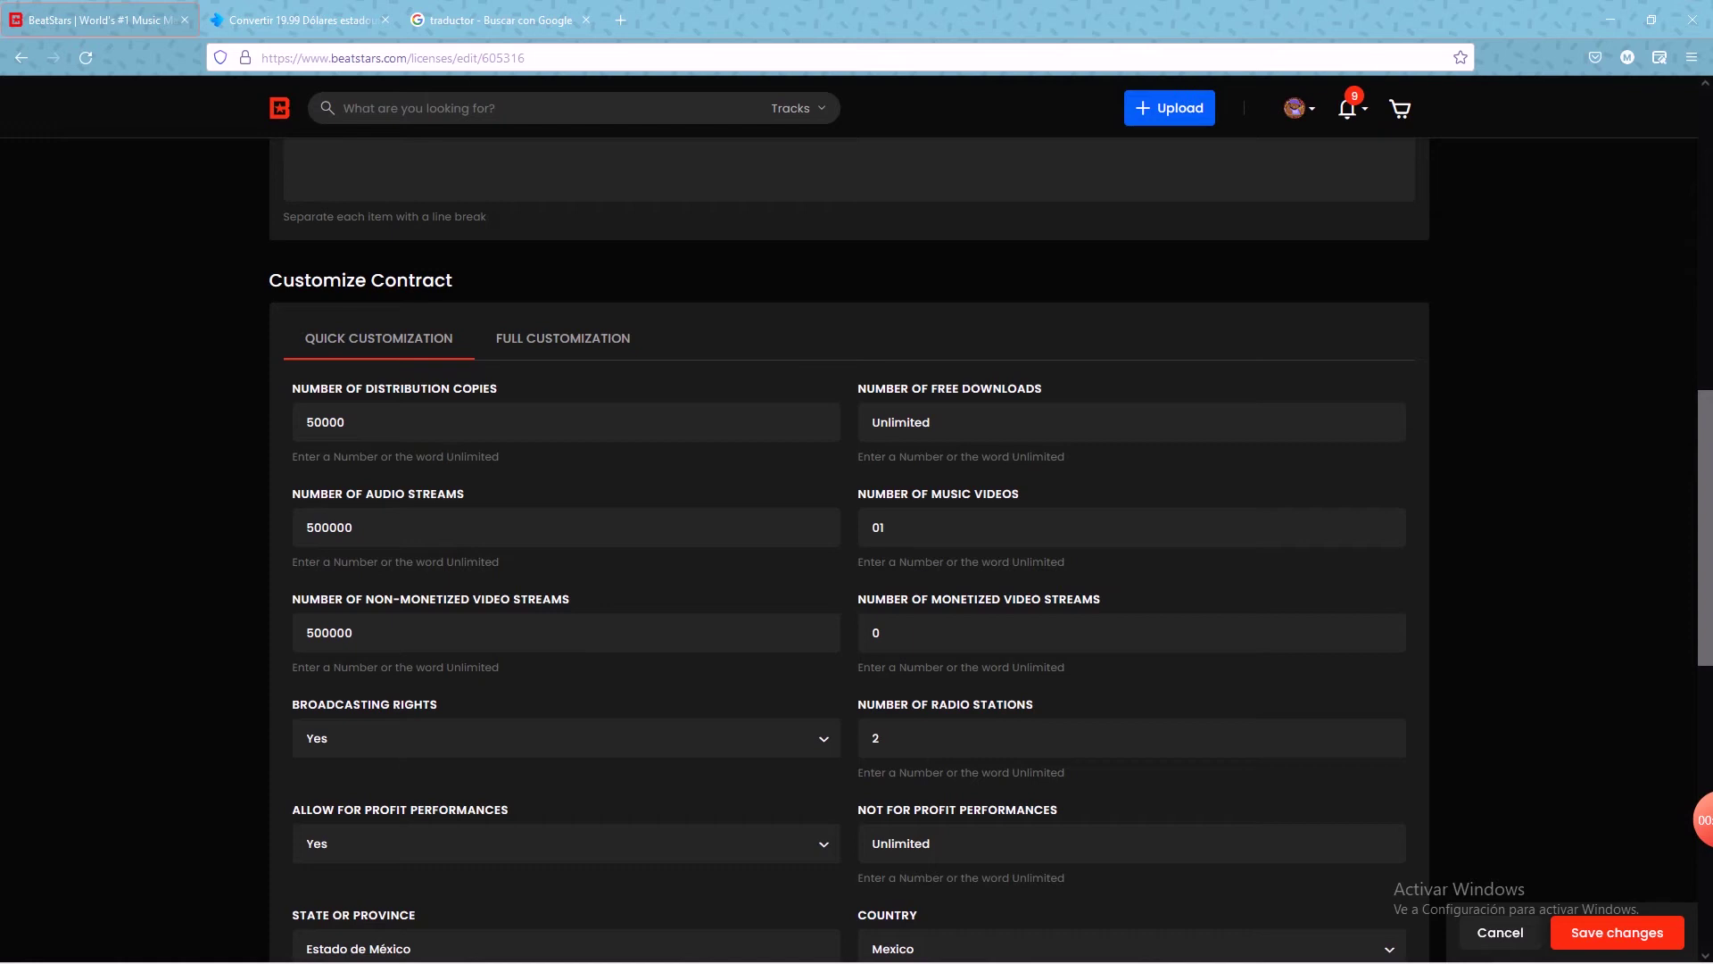
{"action": "scroll", "coordinate": [857, 552], "scroll_direction": "down", "scroll_amount": 2}
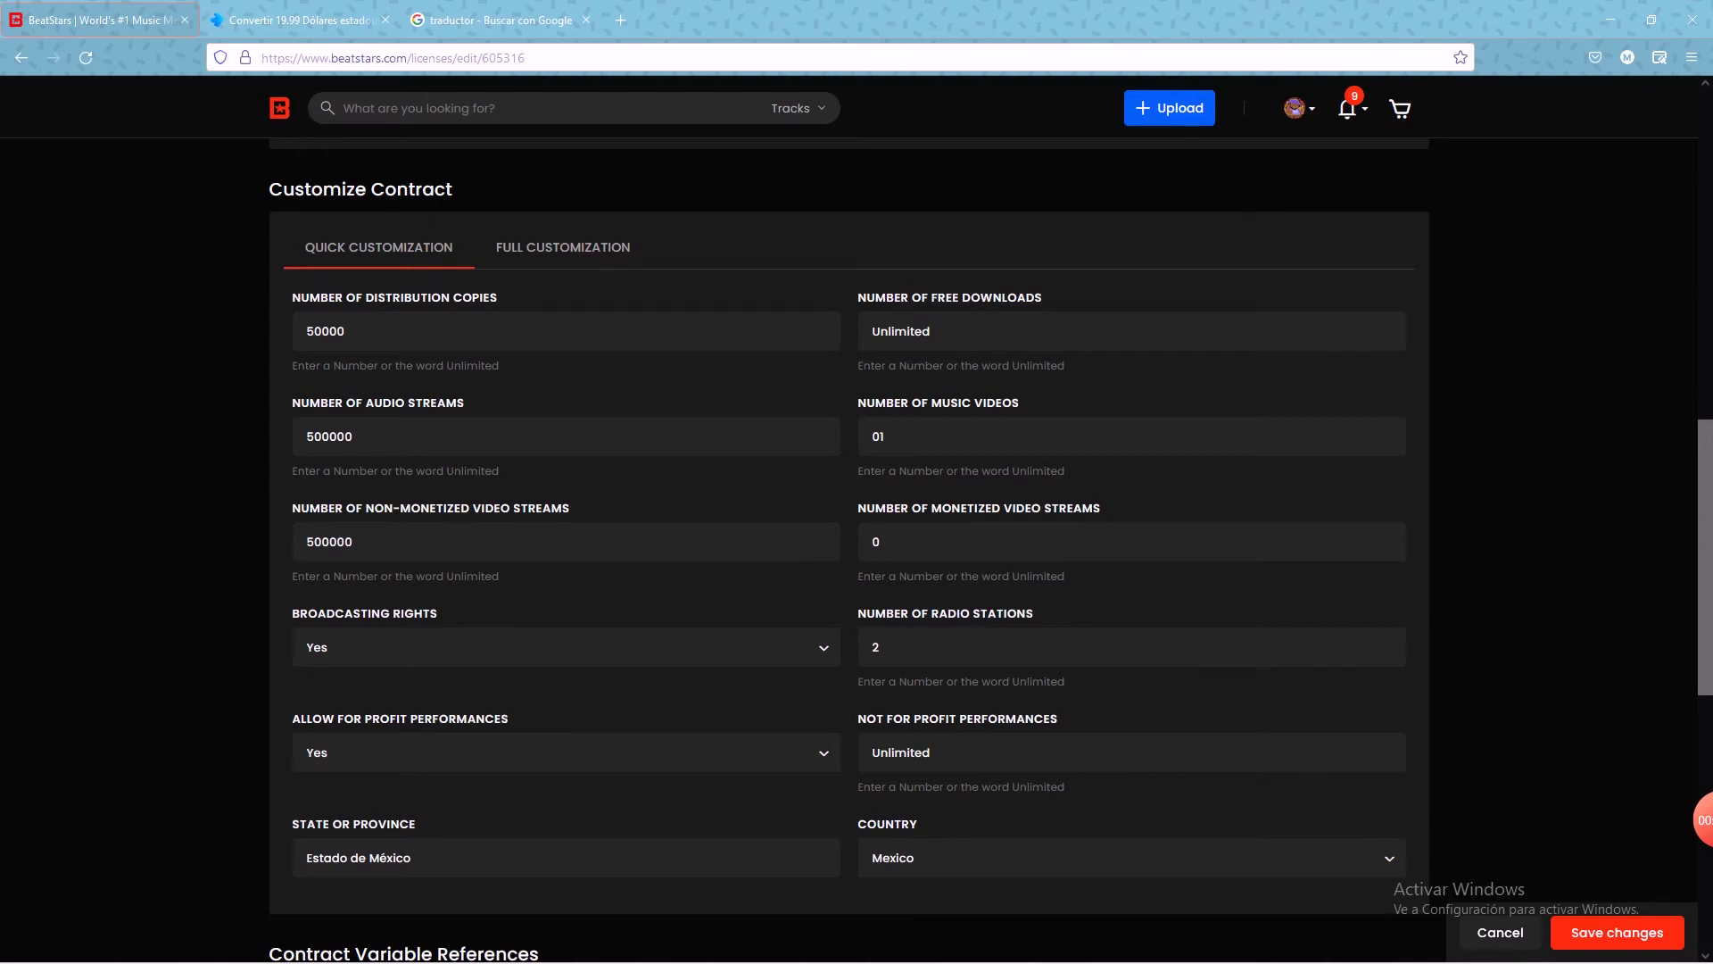
{"action": "scroll", "coordinate": [848, 535], "scroll_direction": "down", "scroll_amount": 4}
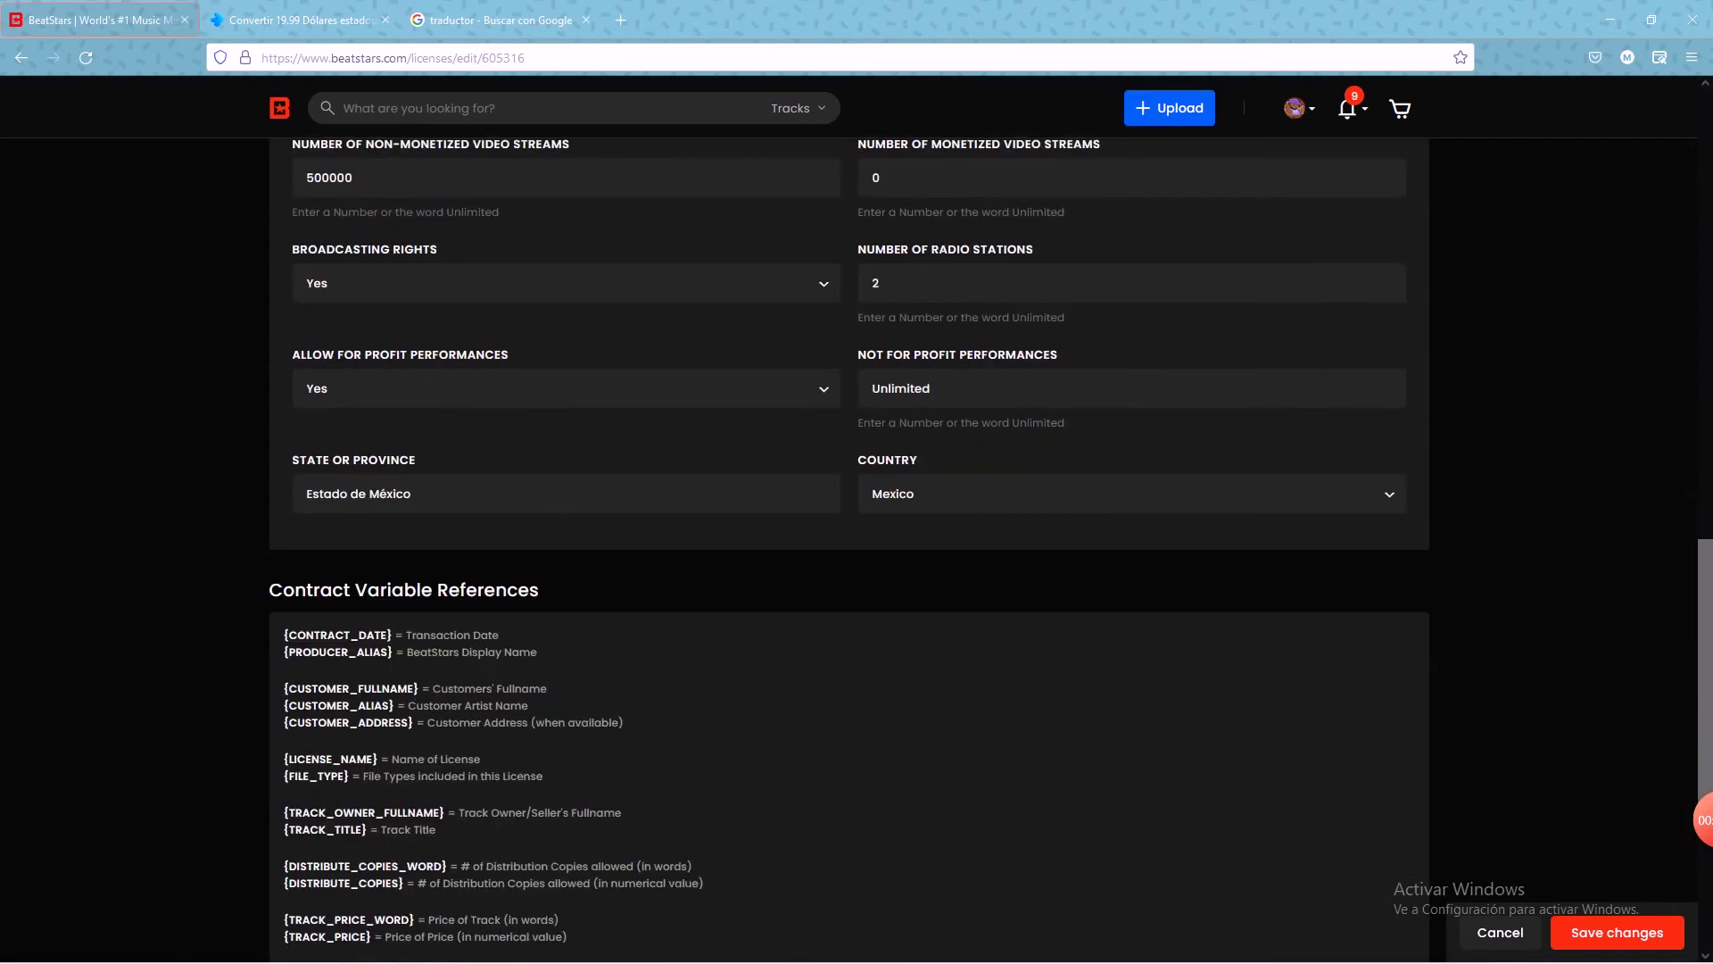
{"action": "scroll", "coordinate": [848, 549], "scroll_direction": "down", "scroll_amount": 5}
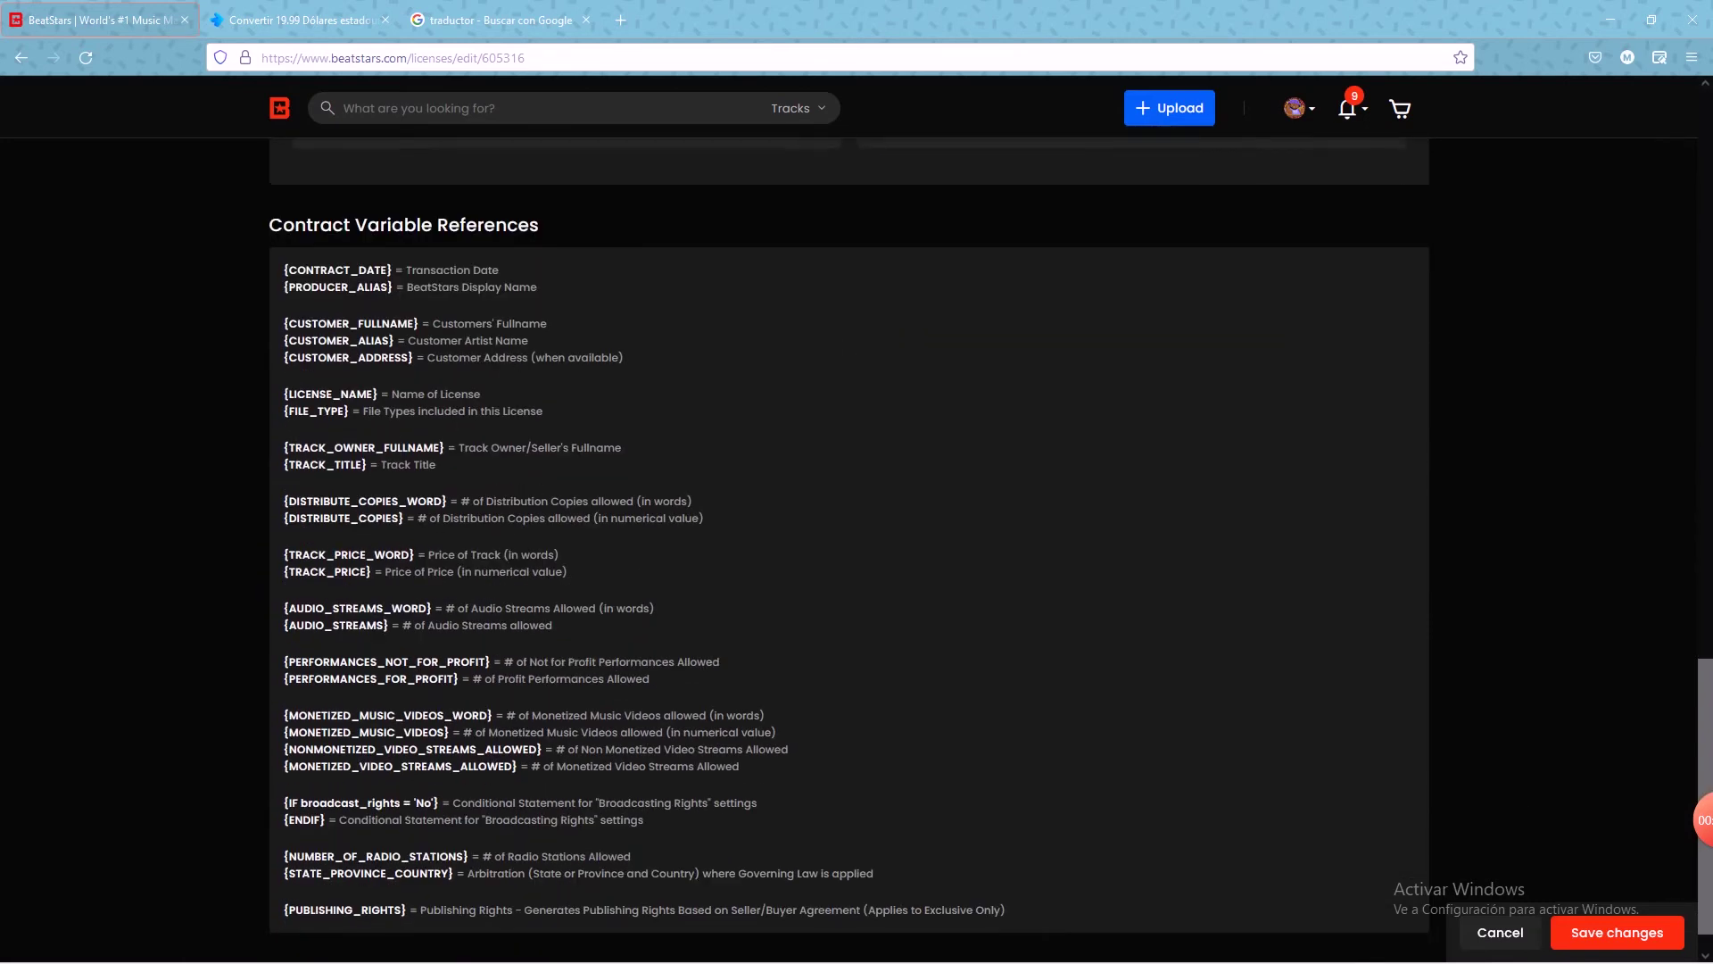
{"action": "scroll", "coordinate": [848, 549], "scroll_direction": "up", "scroll_amount": 20}
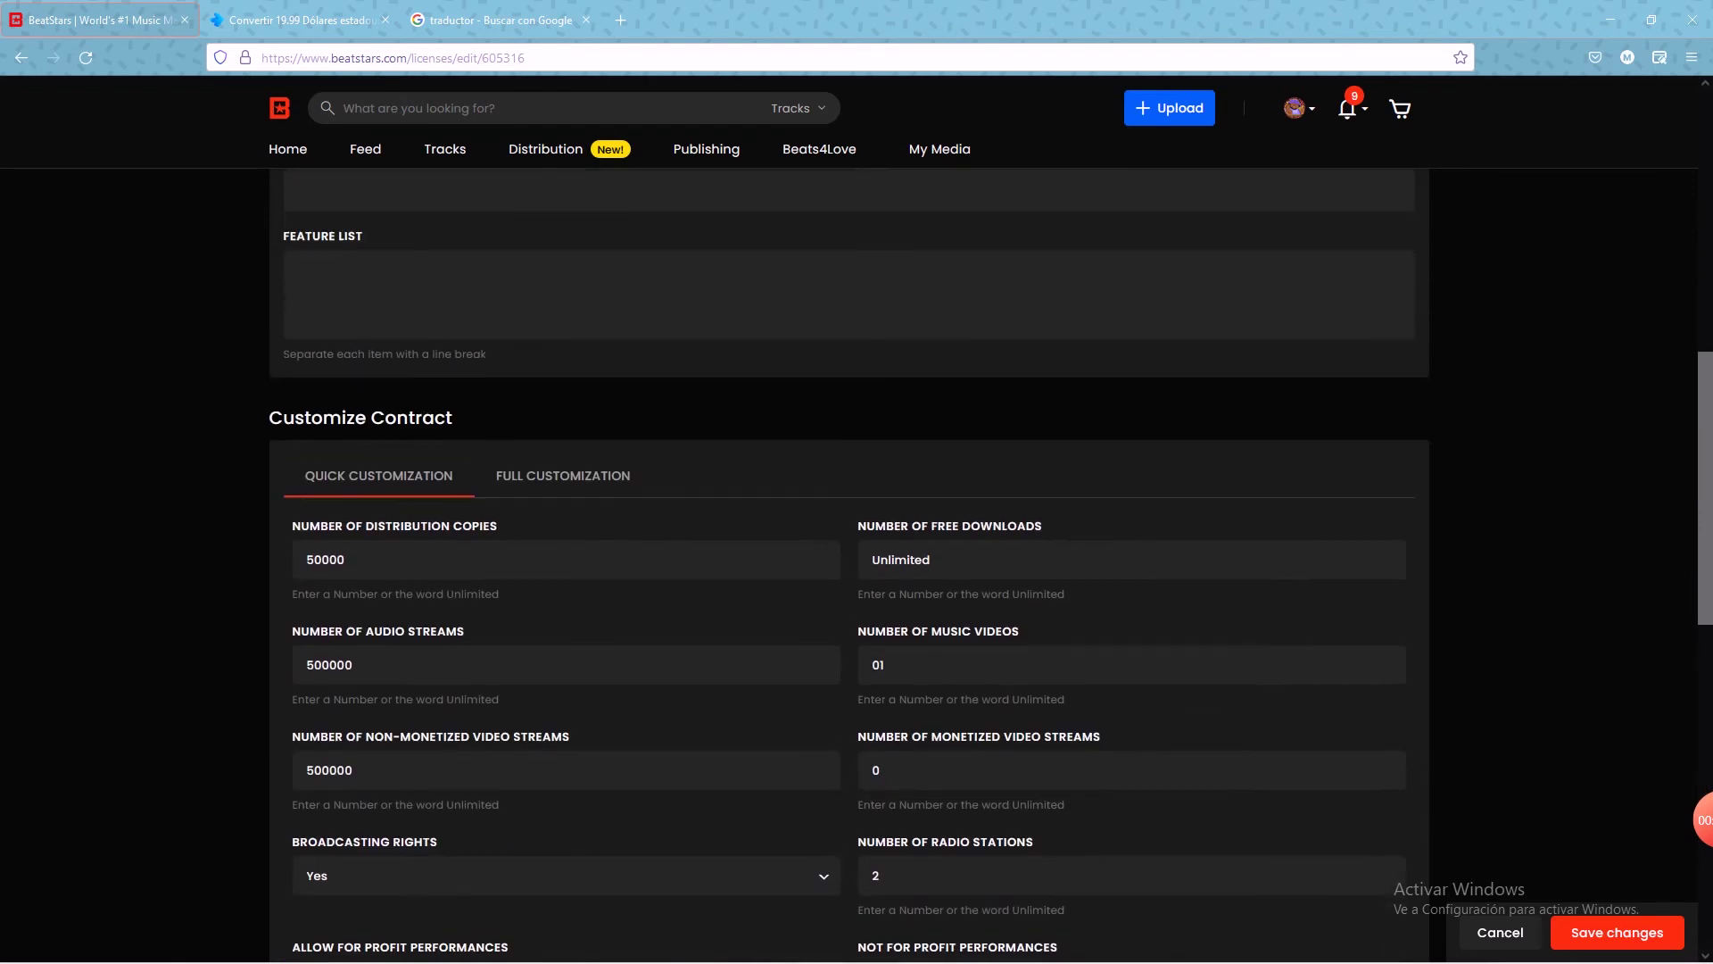
{"action": "scroll", "coordinate": [847, 549], "scroll_direction": "up", "scroll_amount": 4}
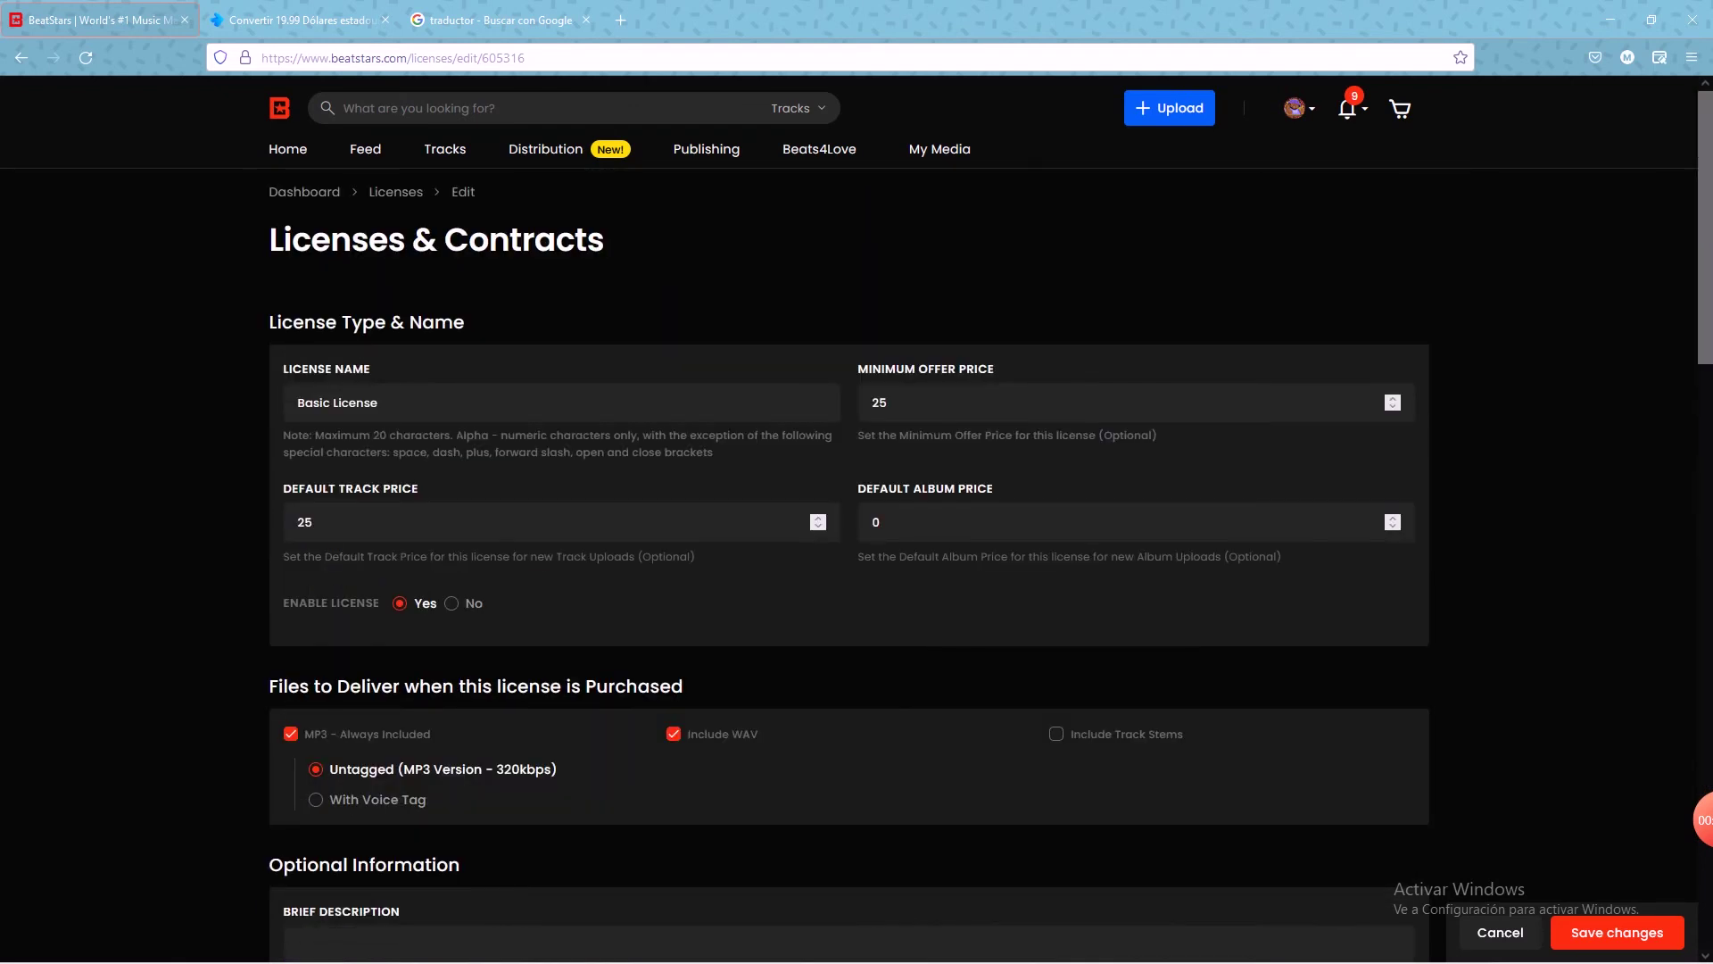
Step: Return to the licenses list and open the featured Premium License for editing
{"action": "mouse_move", "coordinate": [940, 149]}
{"action": "left_click", "coordinate": [395, 192]}
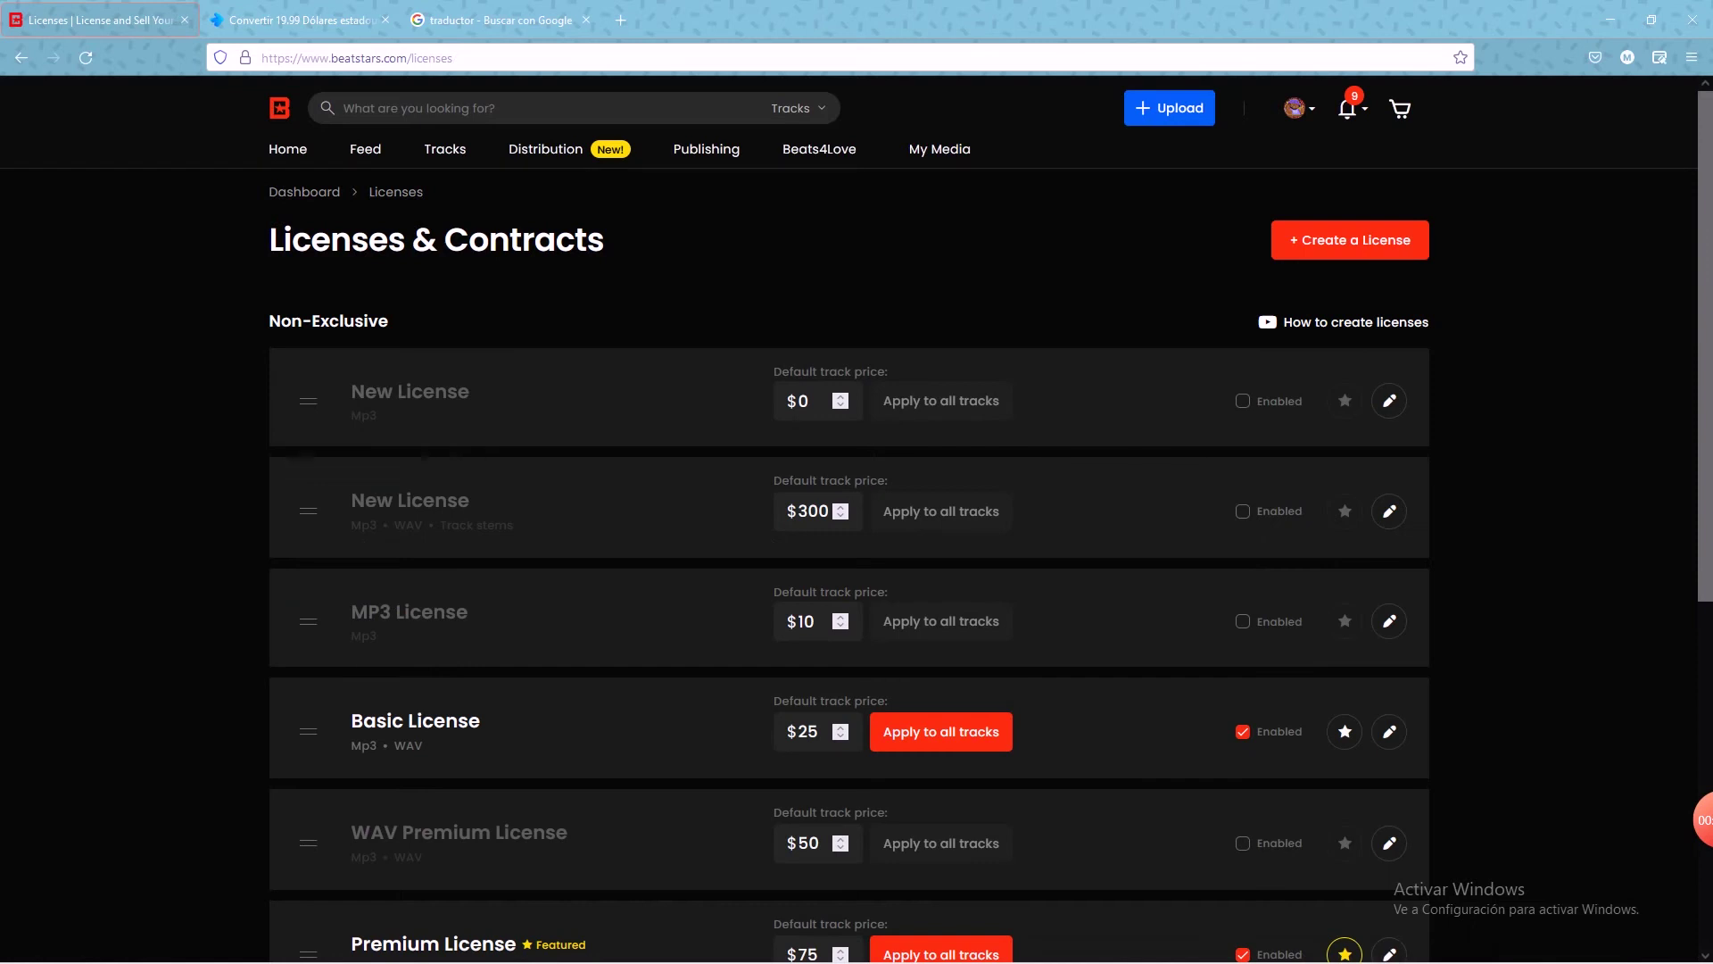
{"action": "scroll", "coordinate": [848, 562], "scroll_direction": "down", "scroll_amount": 3}
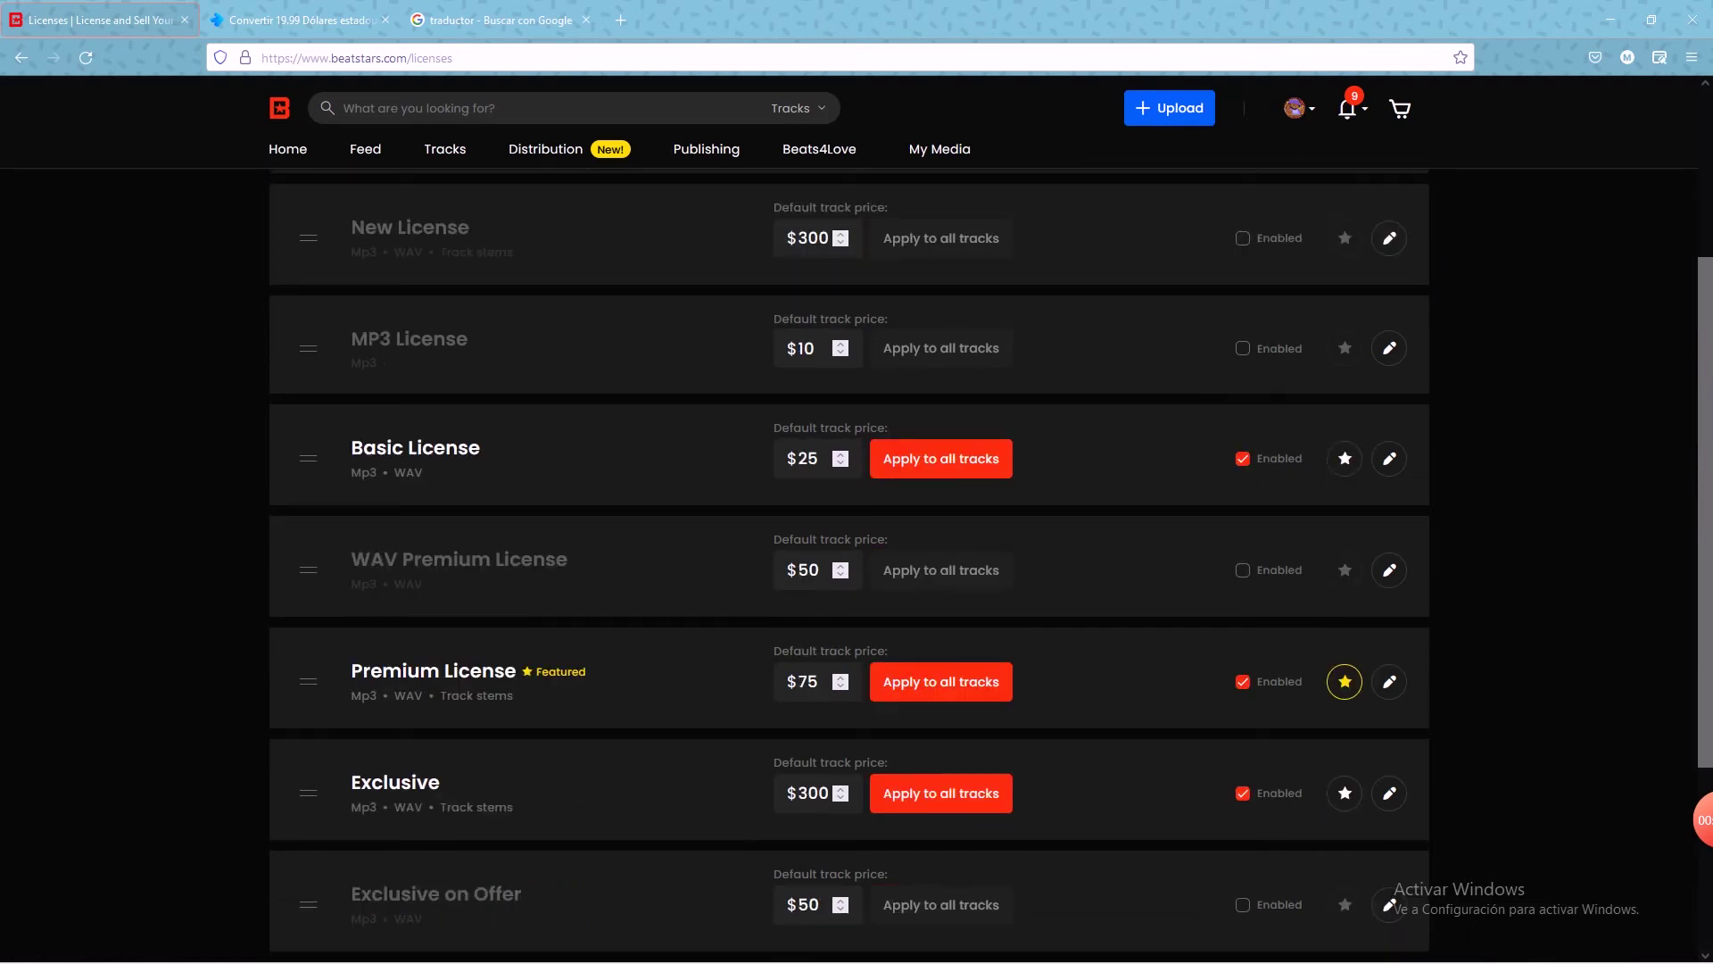
{"action": "left_click", "coordinate": [1390, 681]}
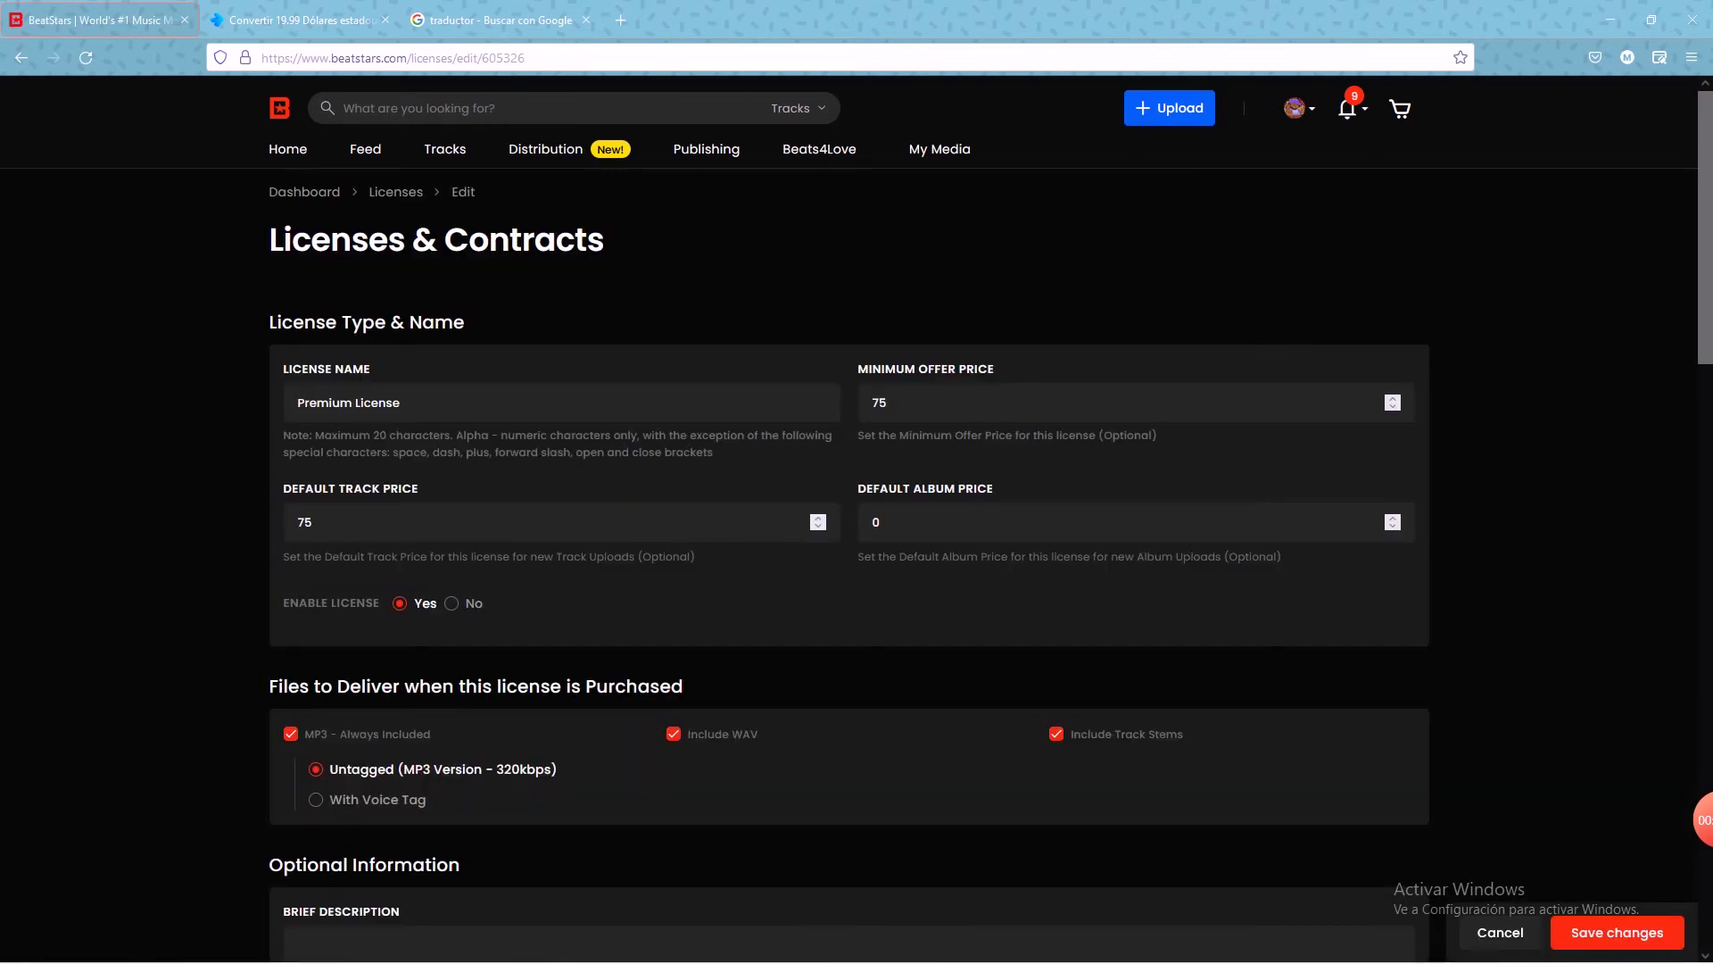
Step: Examine the Premium License's prices, delivered files, distribution and streaming limits, and governing state and country
{"action": "scroll", "coordinate": [848, 562], "scroll_direction": "down", "scroll_amount": 1}
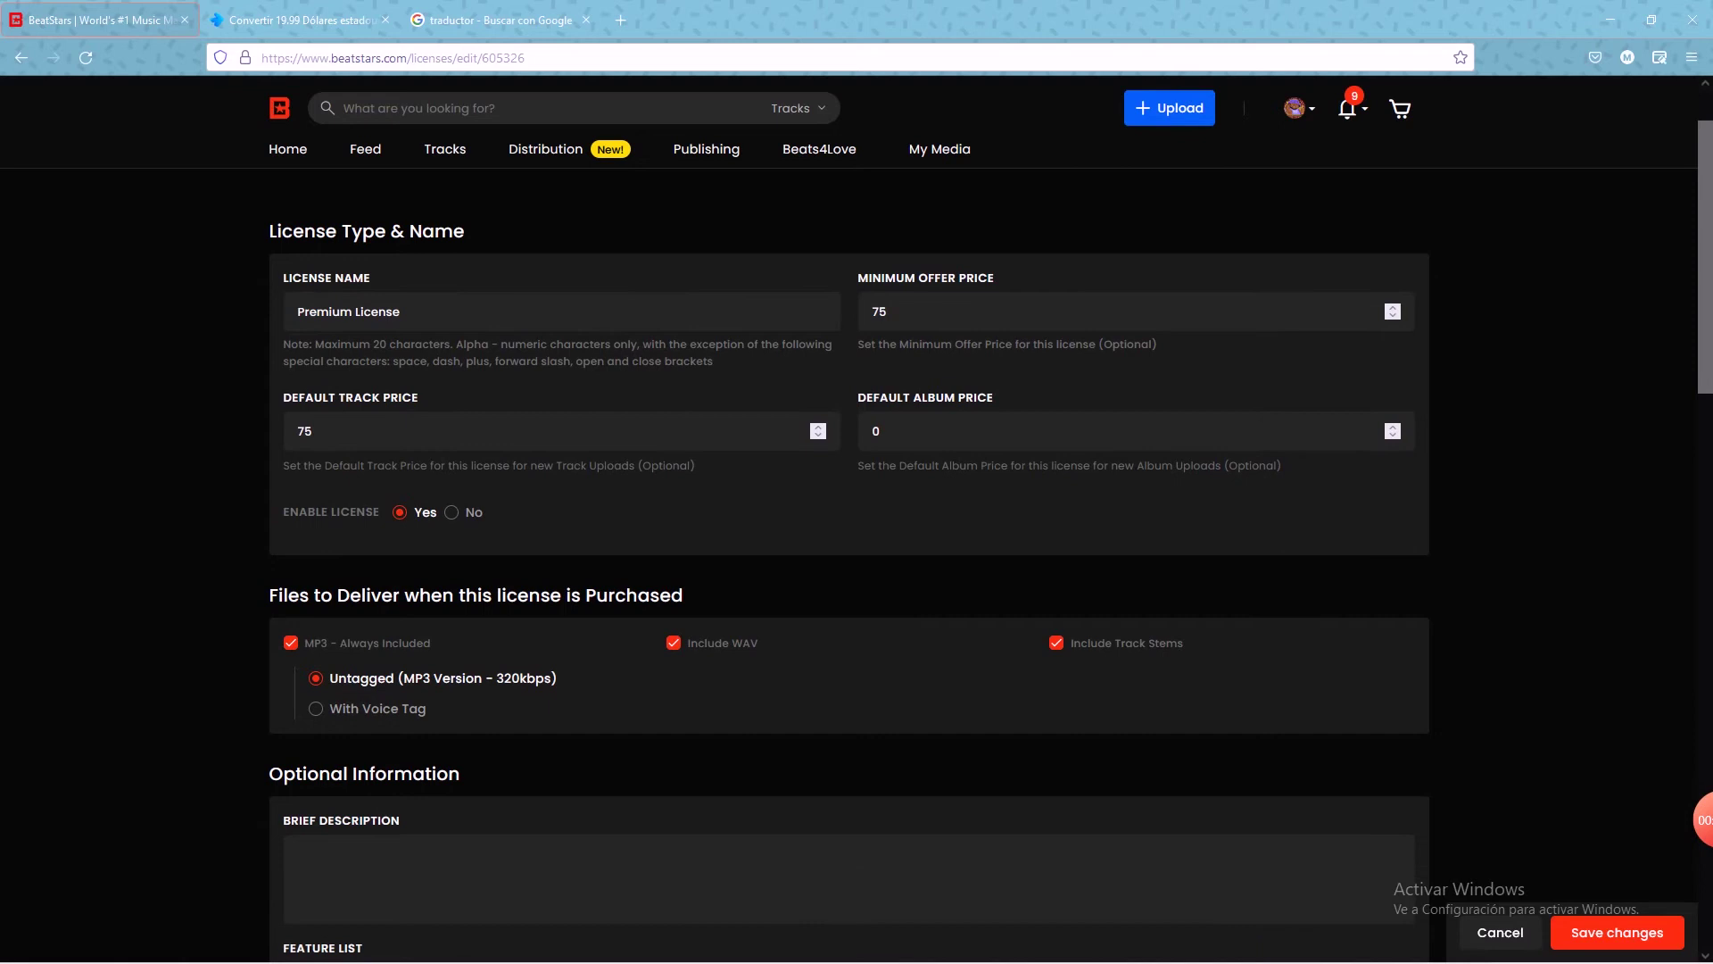
{"action": "scroll", "coordinate": [849, 548], "scroll_direction": "down", "scroll_amount": 6}
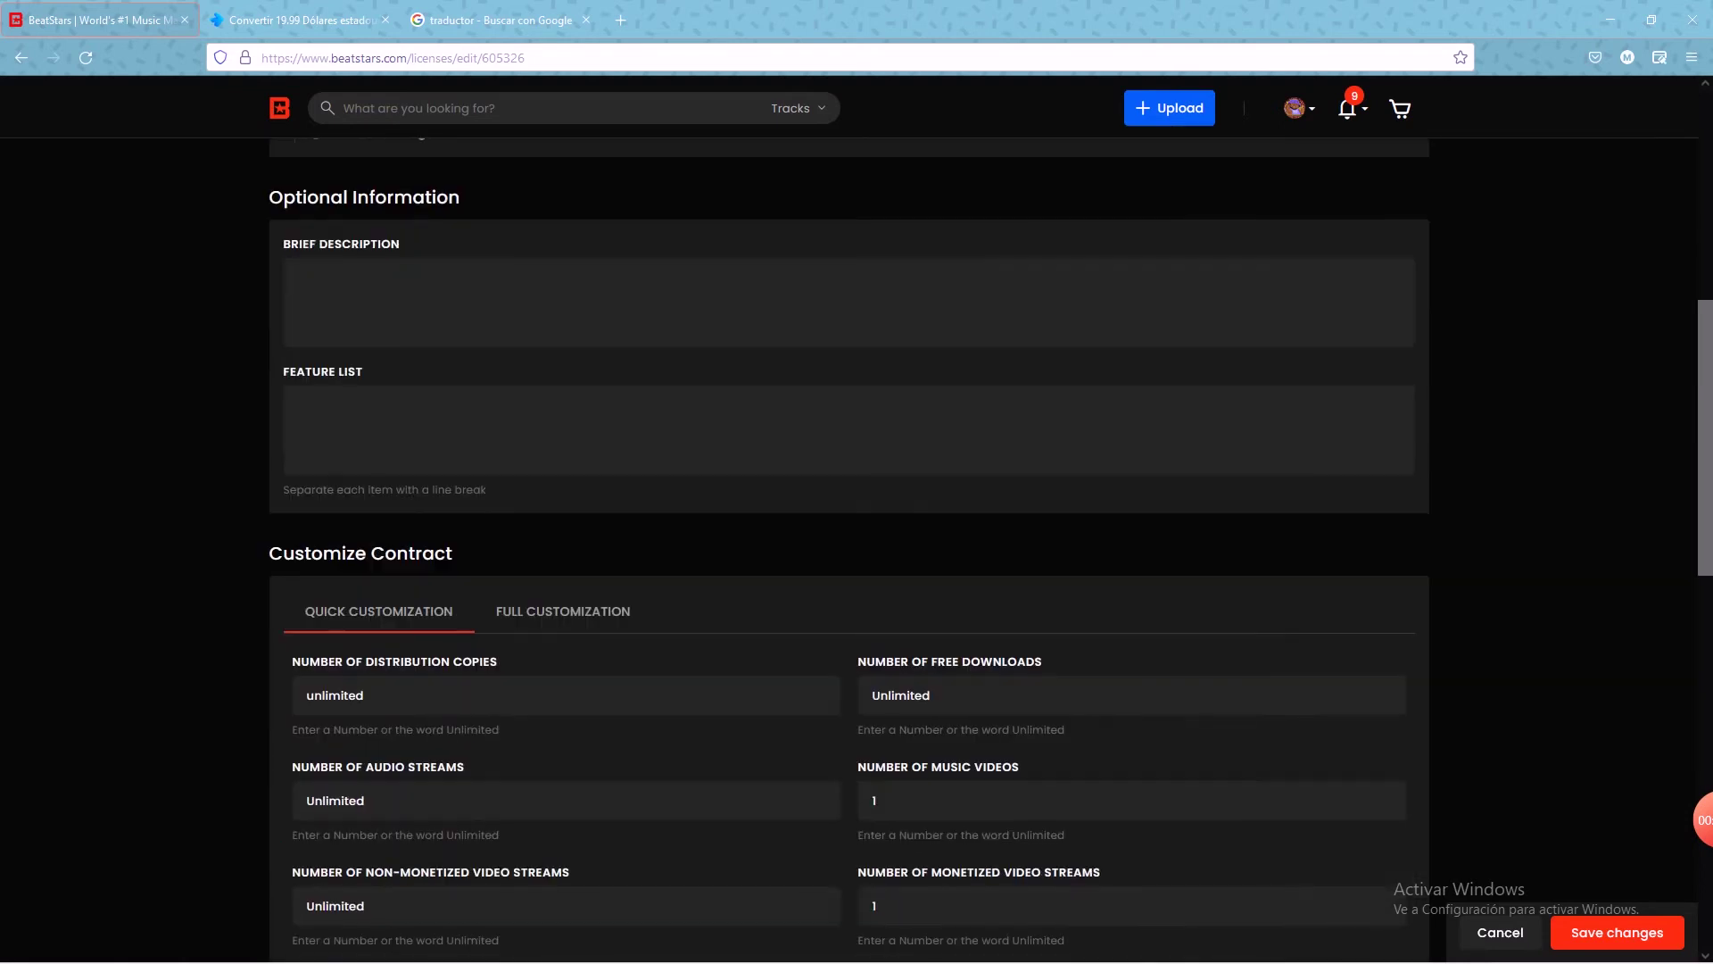
{"action": "scroll", "coordinate": [848, 549], "scroll_direction": "down", "scroll_amount": 1}
{"action": "scroll", "coordinate": [849, 549], "scroll_direction": "down", "scroll_amount": 2}
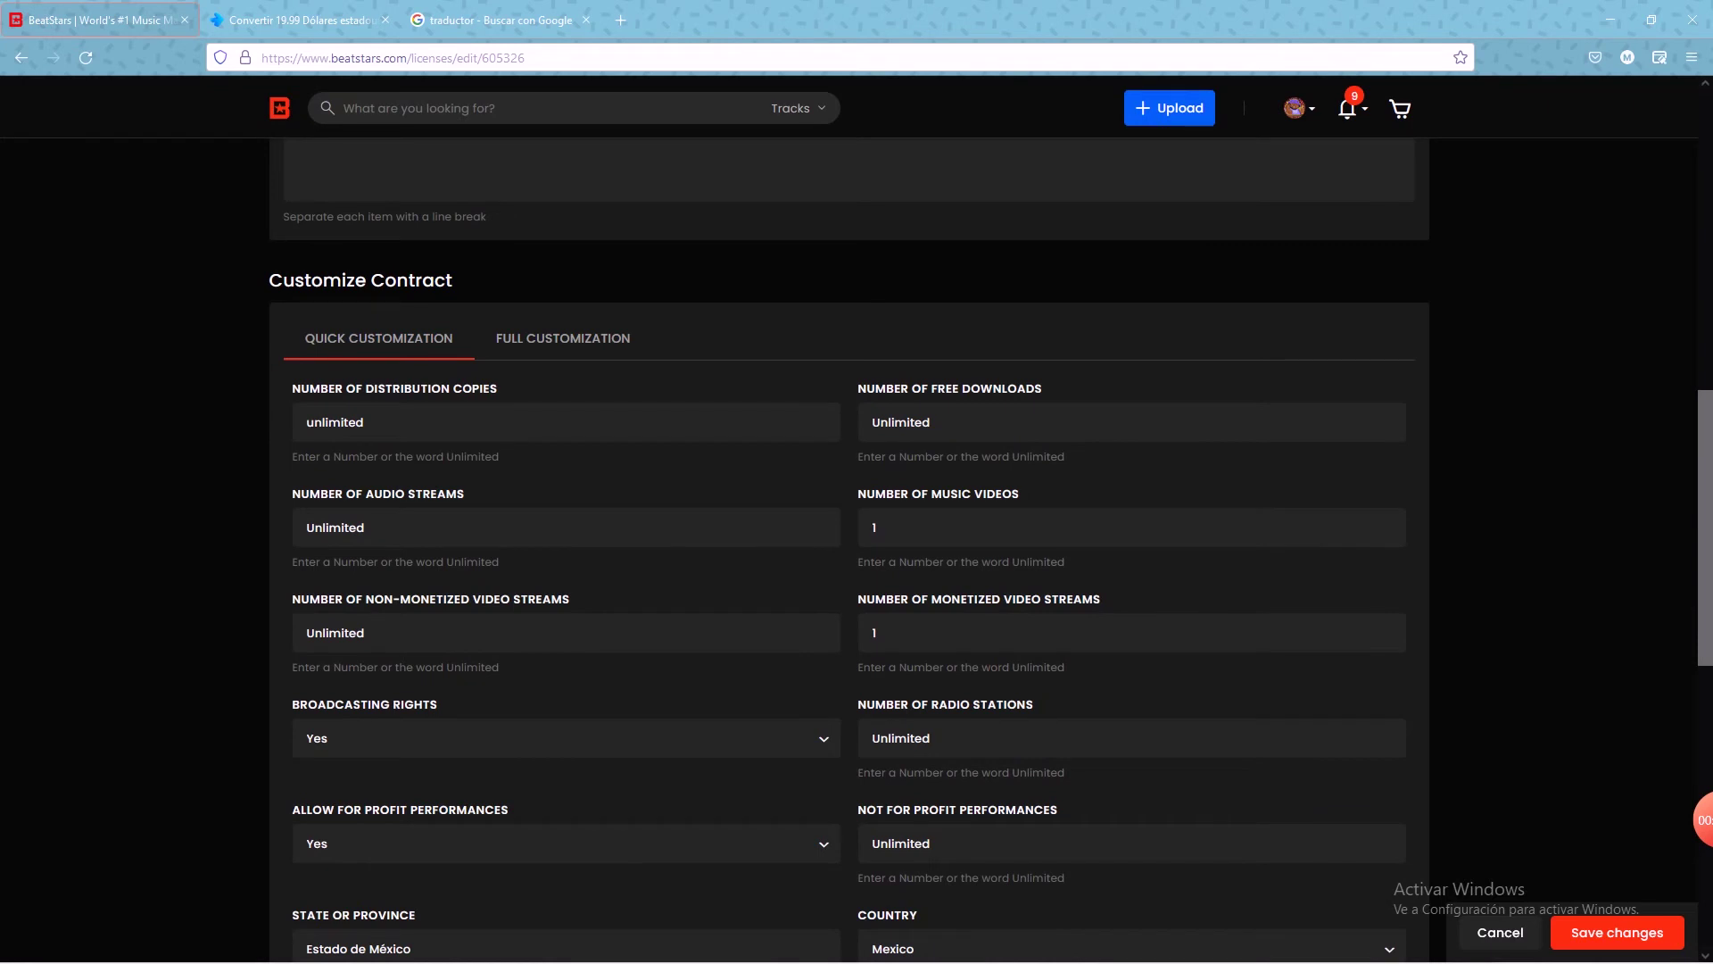
{"action": "scroll", "coordinate": [849, 549], "scroll_direction": "down", "scroll_amount": 3}
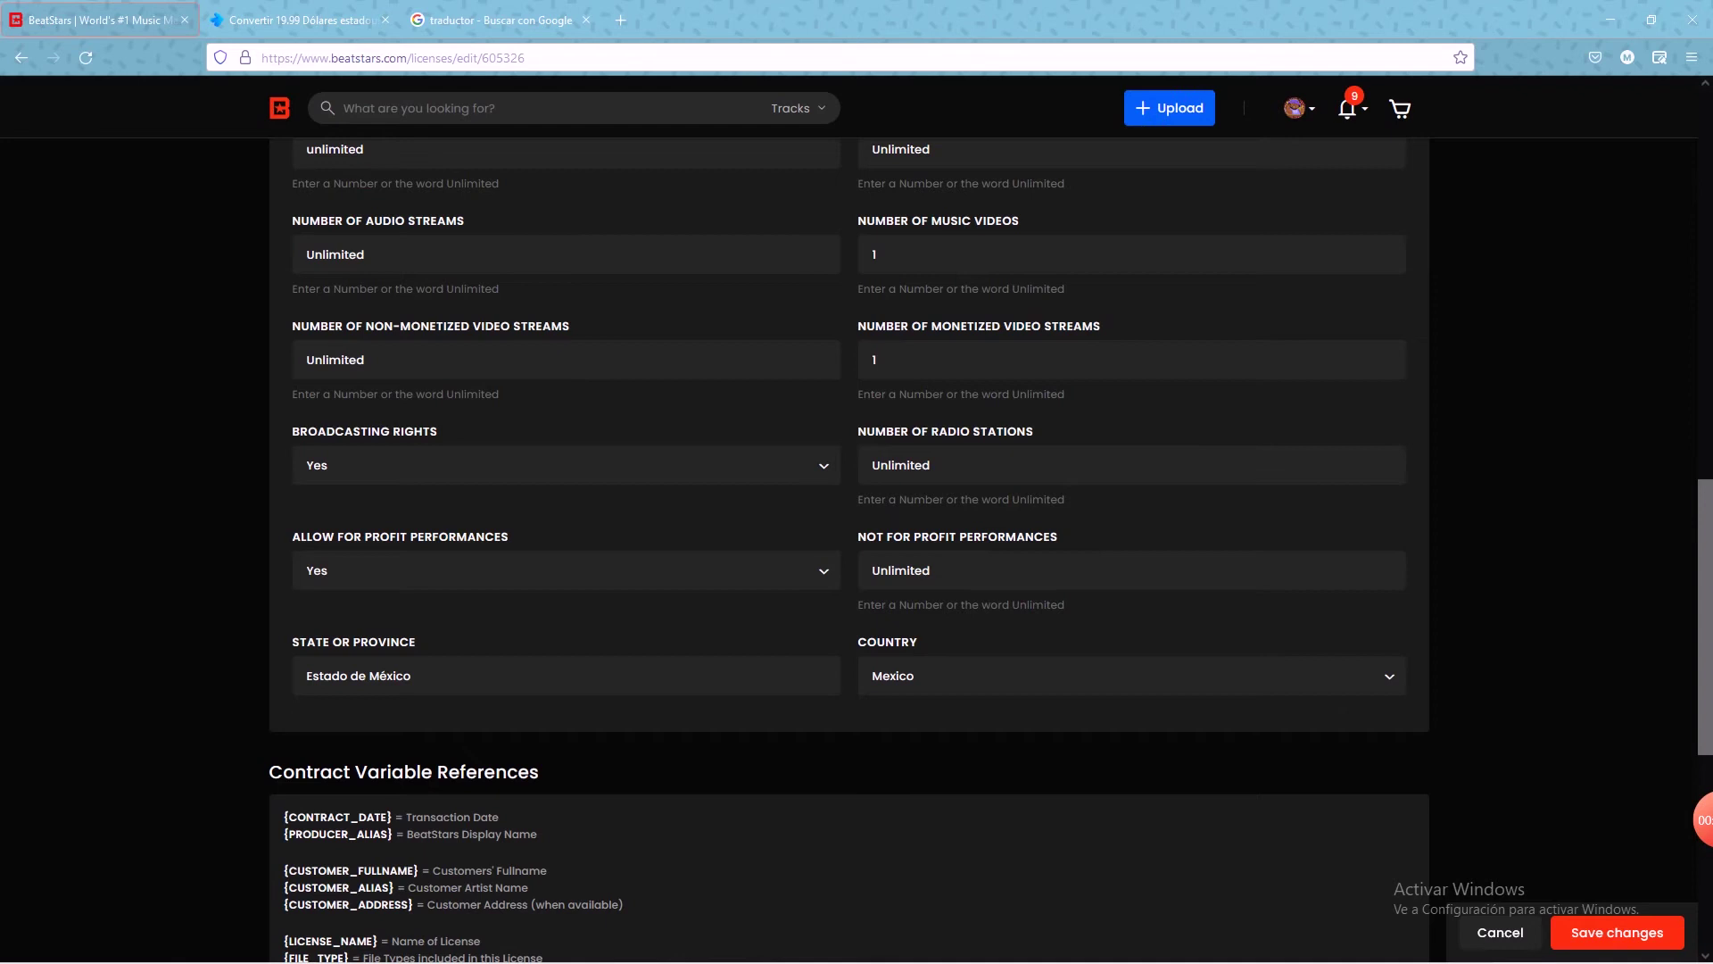
{"action": "scroll", "coordinate": [849, 549], "scroll_direction": "down", "scroll_amount": 7}
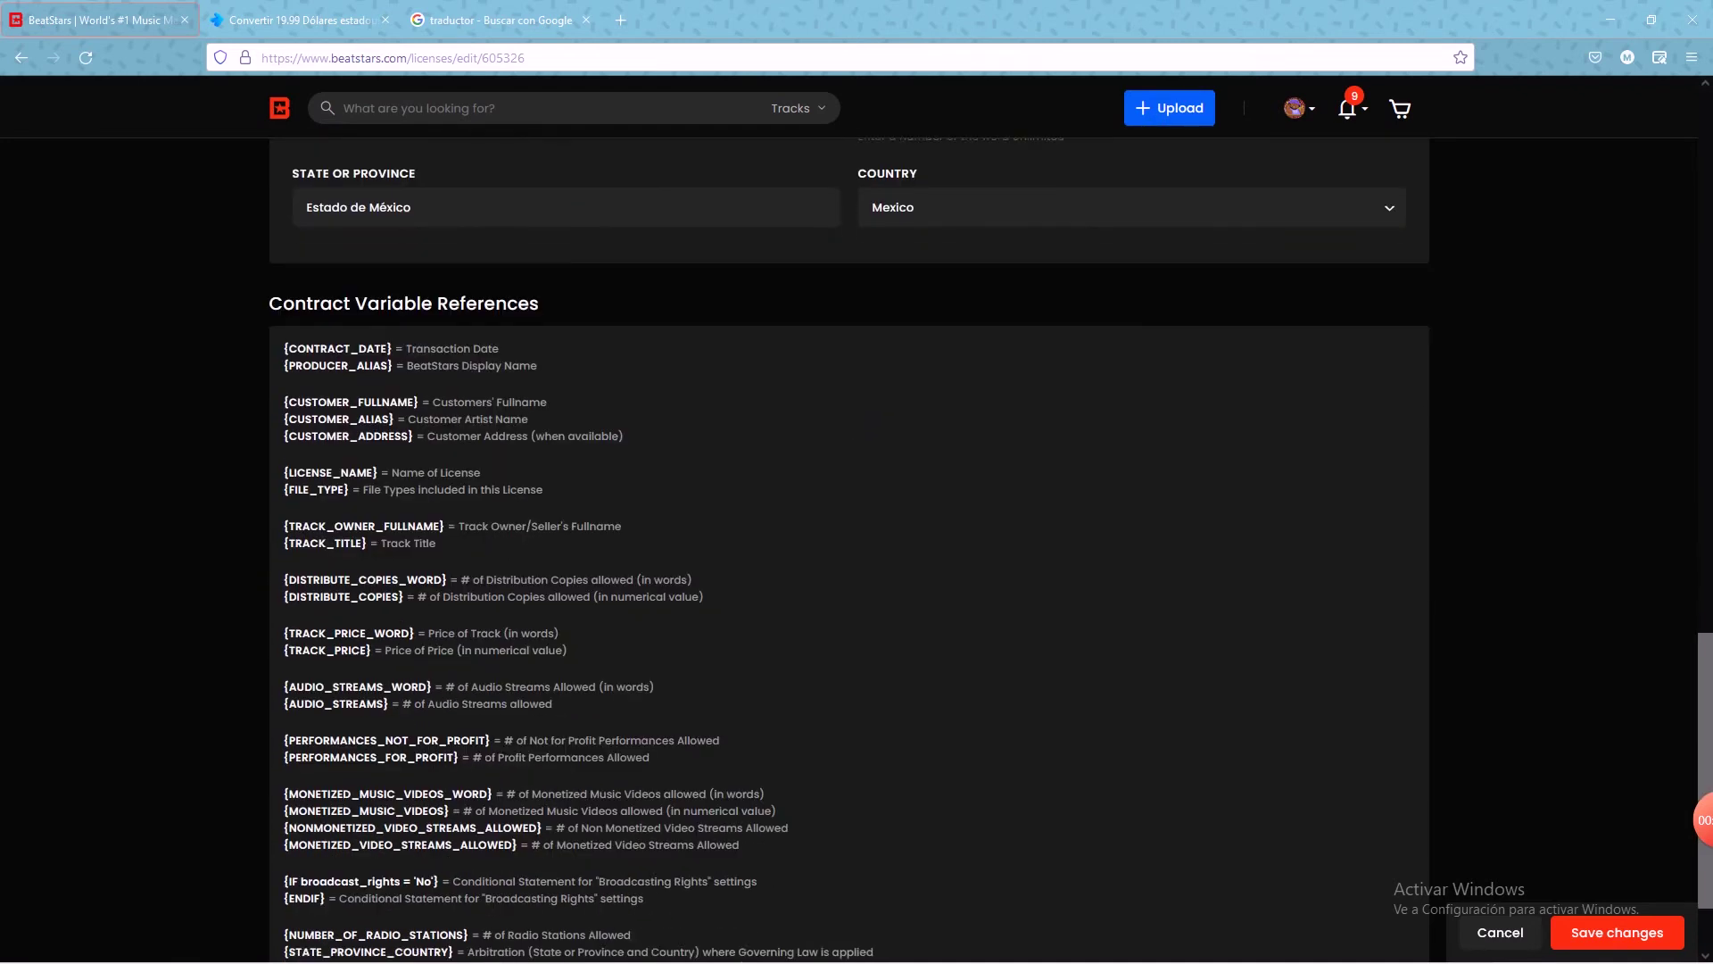
Step: Return from the Premium License to the licenses list and open the Exclusive license for editing
{"action": "scroll", "coordinate": [849, 548], "scroll_direction": "up", "scroll_amount": 15}
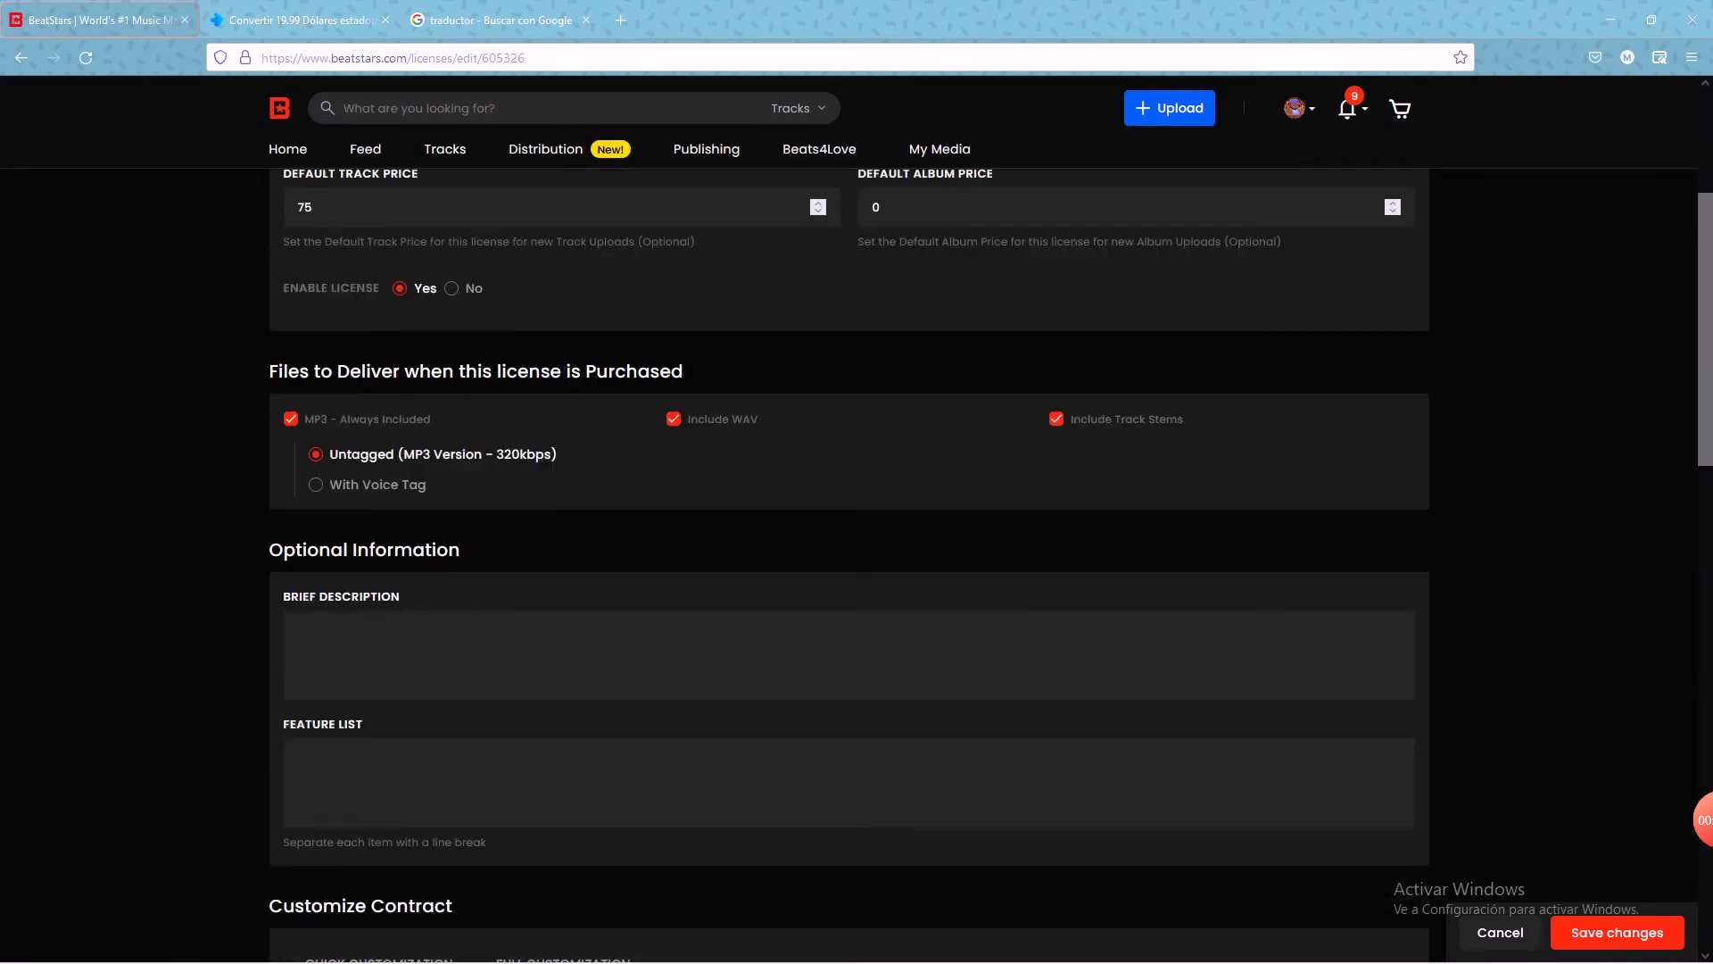
{"action": "scroll", "coordinate": [849, 549], "scroll_direction": "up", "scroll_amount": 3}
{"action": "scroll", "coordinate": [848, 548], "scroll_direction": "down", "scroll_amount": 11}
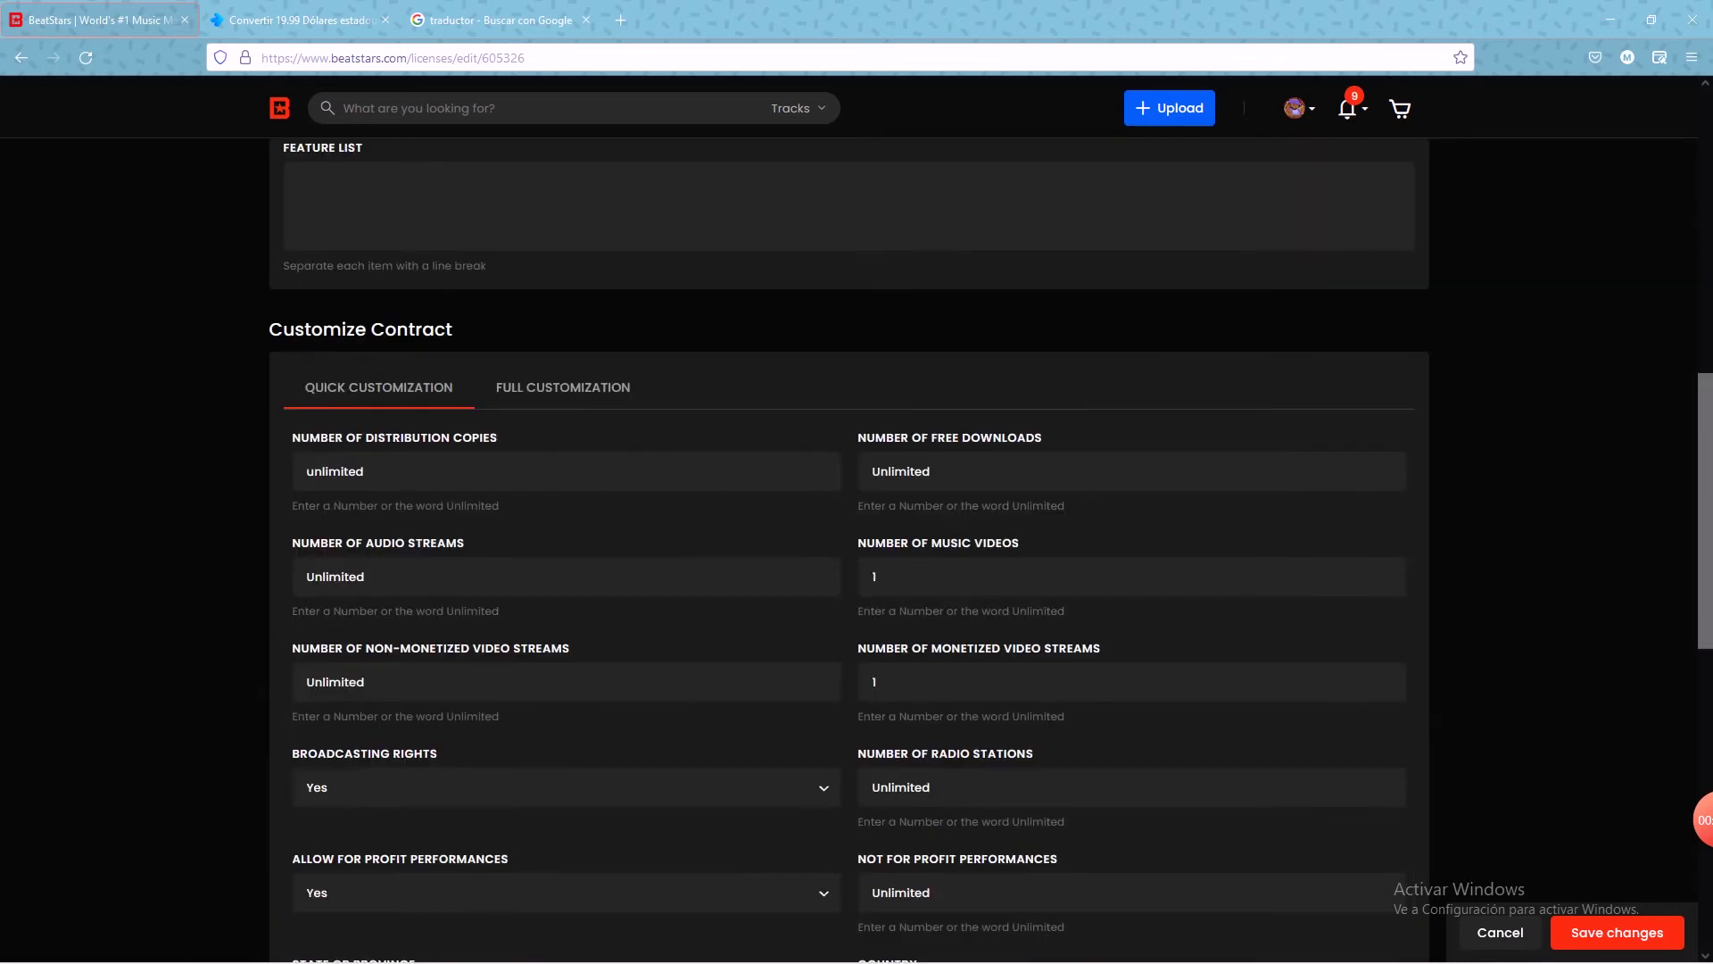
{"action": "scroll", "coordinate": [856, 549], "scroll_direction": "up", "scroll_amount": 10}
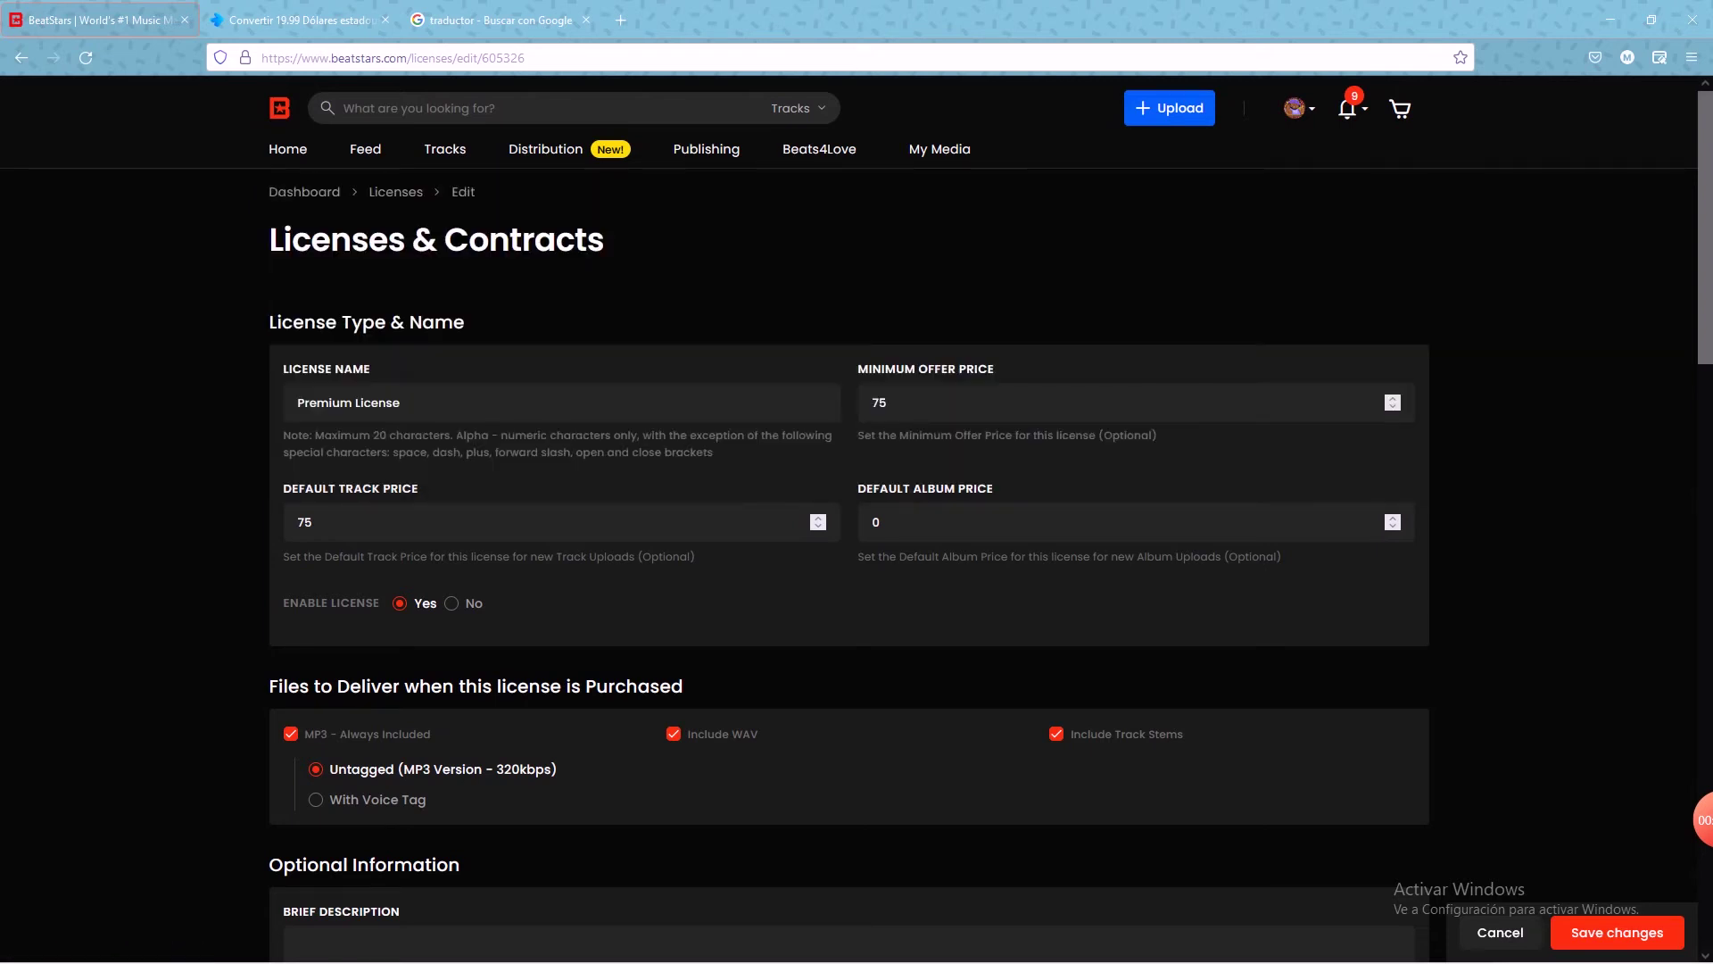
{"action": "left_click", "coordinate": [395, 192]}
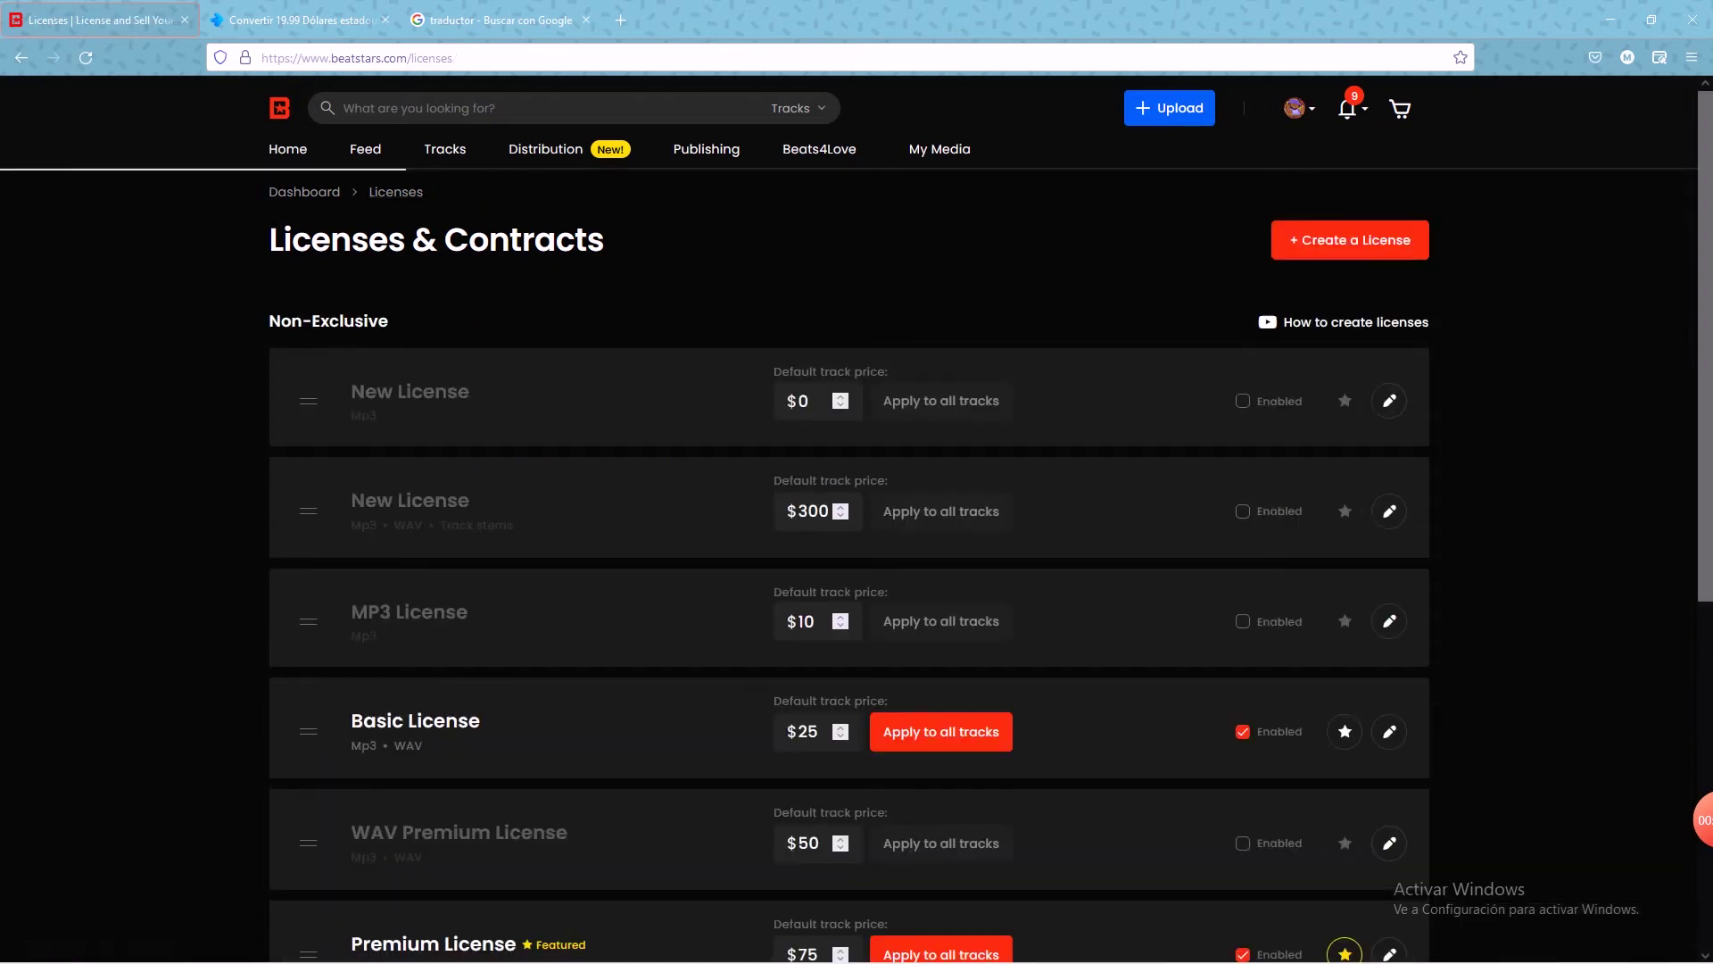
{"action": "scroll", "coordinate": [856, 536], "scroll_direction": "down", "scroll_amount": 3}
{"action": "scroll", "coordinate": [857, 567], "scroll_direction": "down", "scroll_amount": 1}
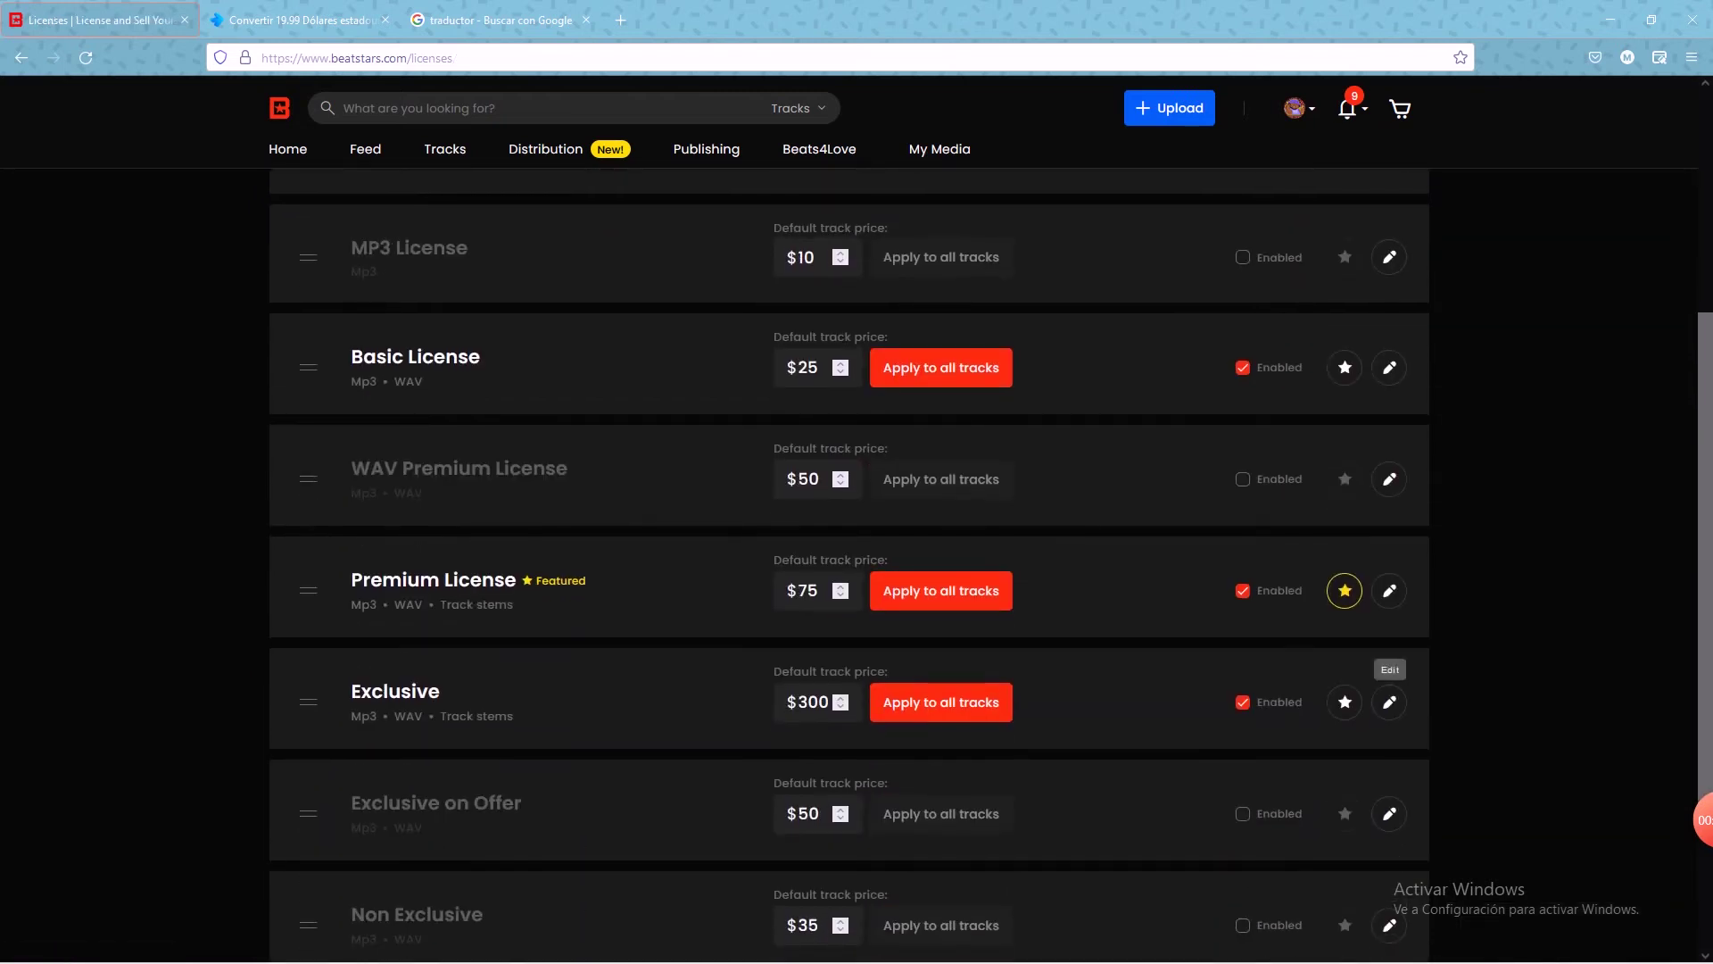
{"action": "left_click", "coordinate": [1389, 702]}
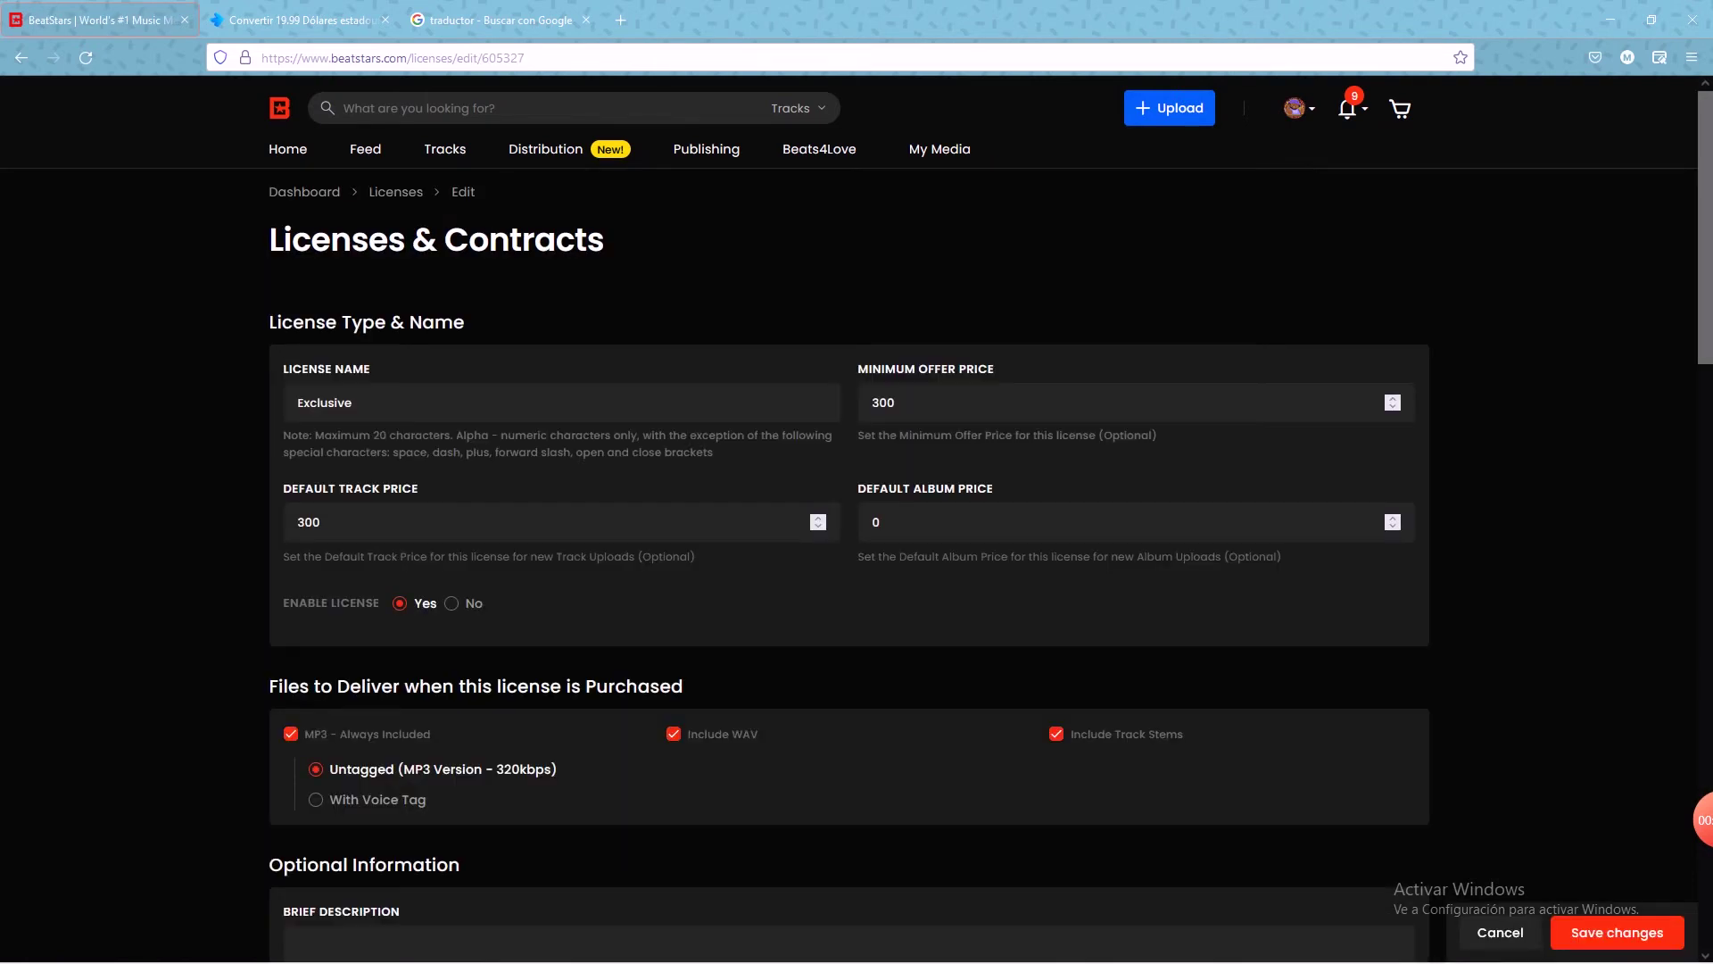
Step: Examine the Exclusive license's prices, delivered files, quick contract terms, and governing state and country
{"action": "scroll", "coordinate": [857, 509], "scroll_direction": "down", "scroll_amount": 1}
{"action": "scroll", "coordinate": [857, 535], "scroll_direction": "down", "scroll_amount": 1}
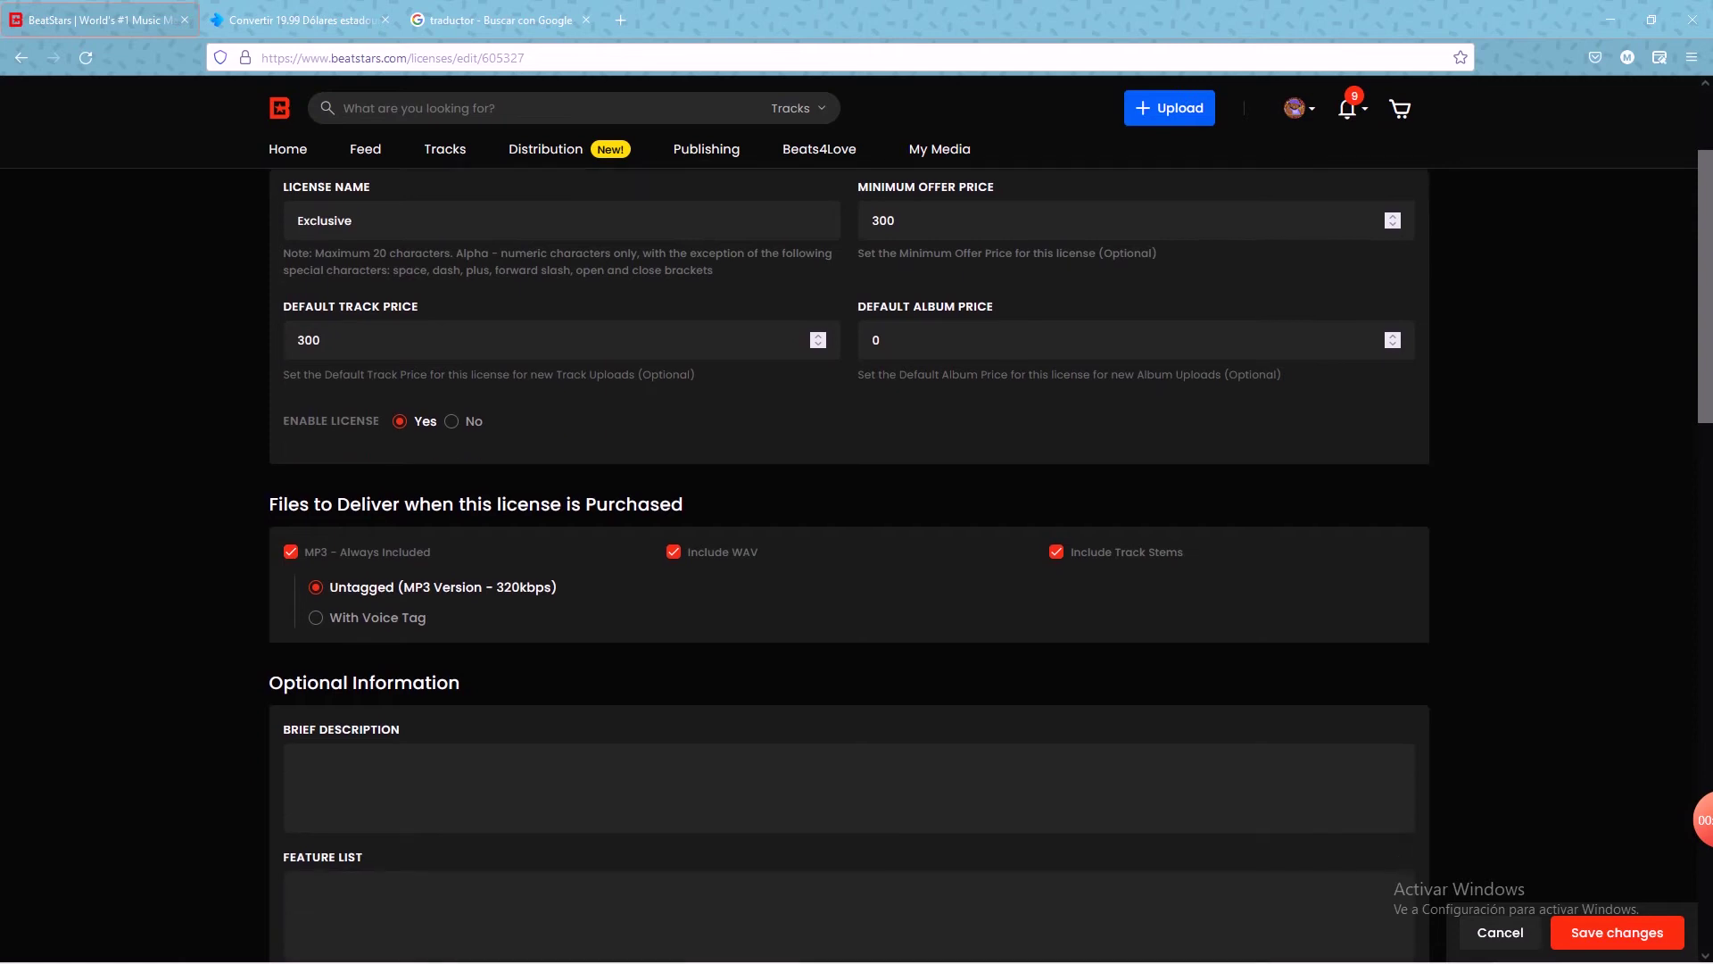
{"action": "scroll", "coordinate": [848, 562], "scroll_direction": "down", "scroll_amount": 6}
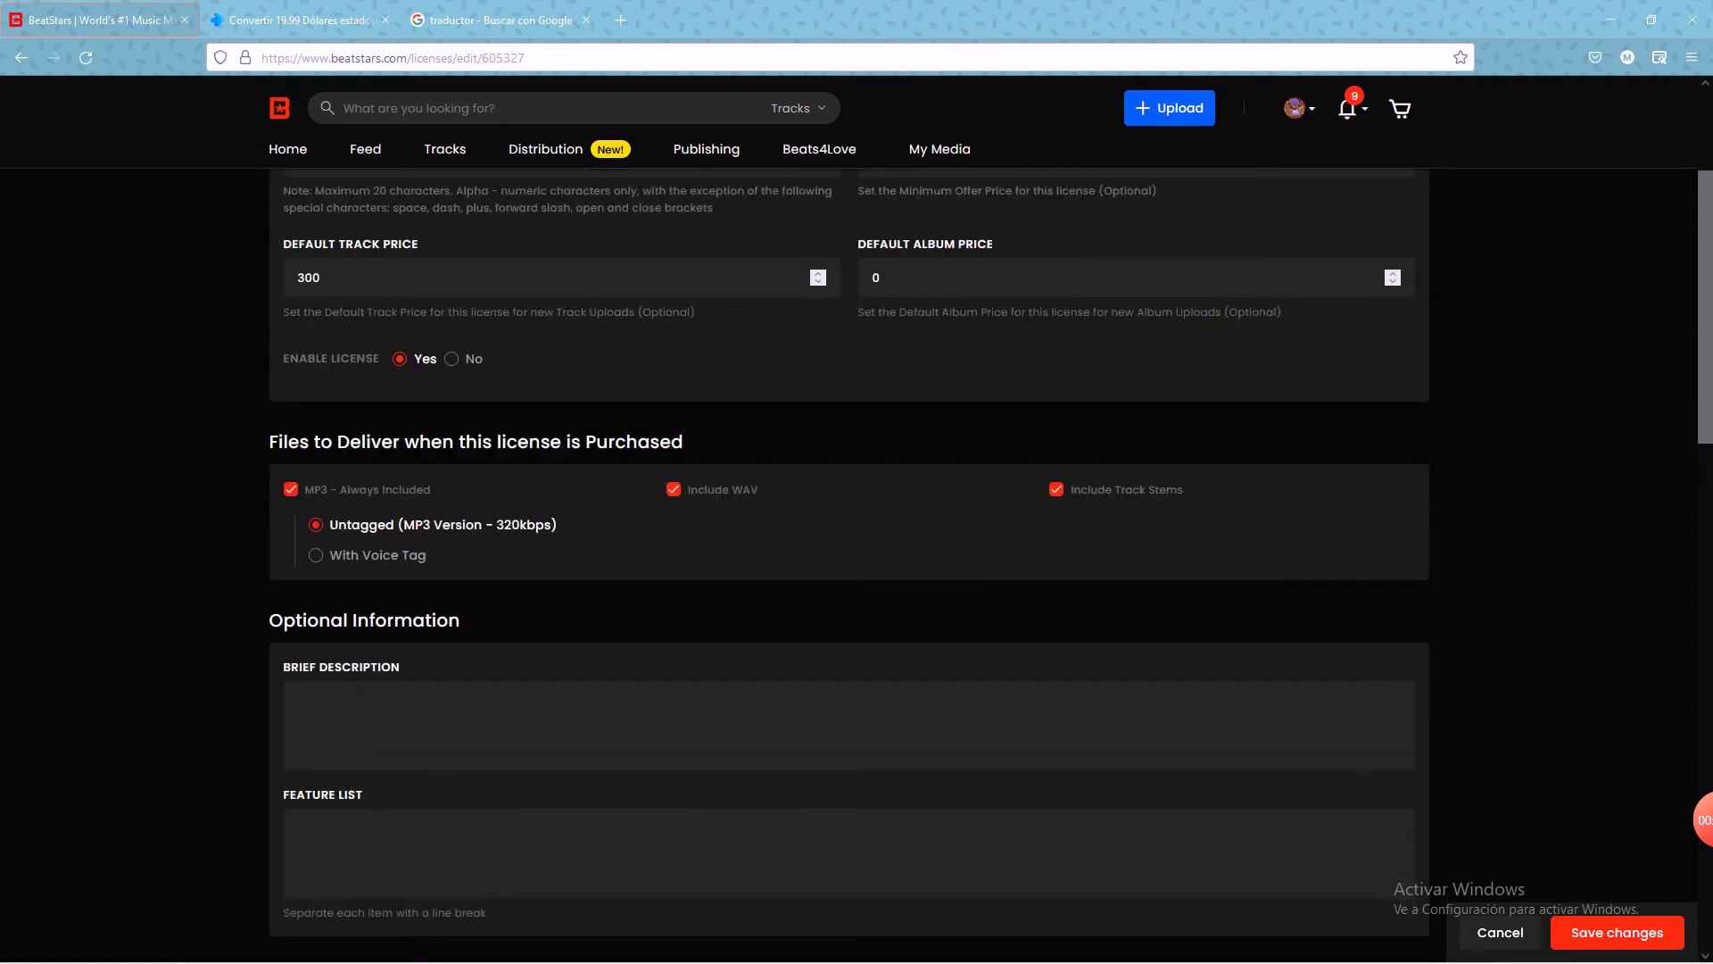
{"action": "scroll", "coordinate": [857, 550], "scroll_direction": "down", "scroll_amount": 5}
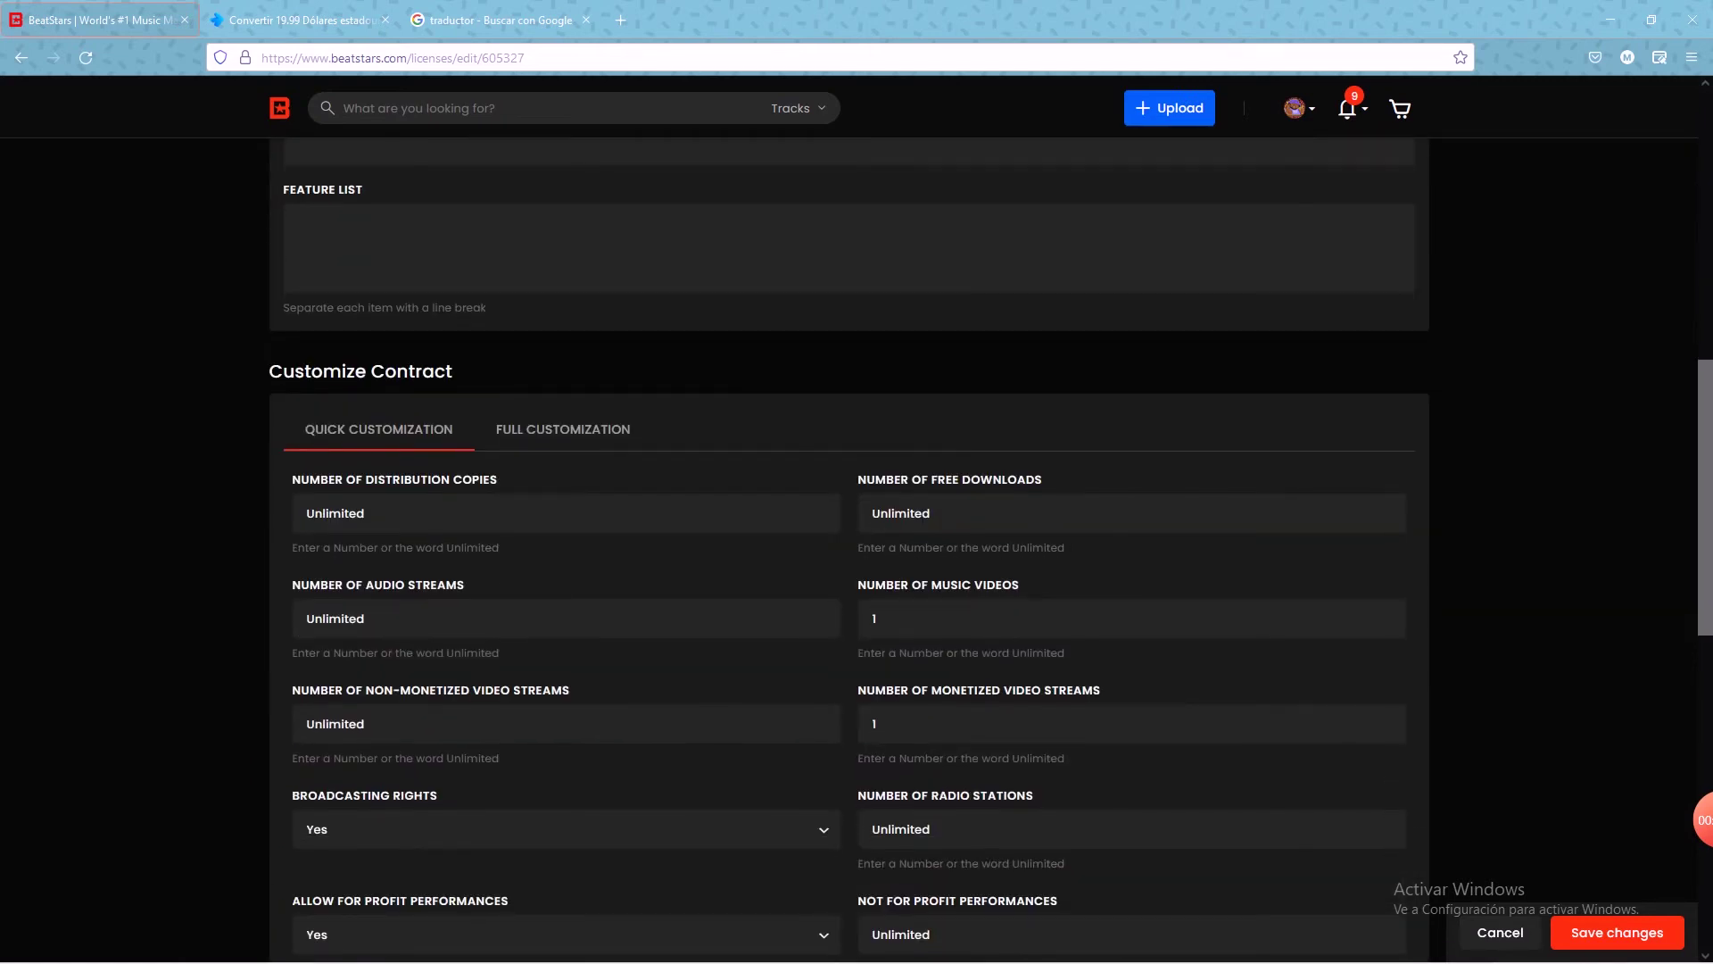
{"action": "scroll", "coordinate": [857, 550], "scroll_direction": "down", "scroll_amount": 6}
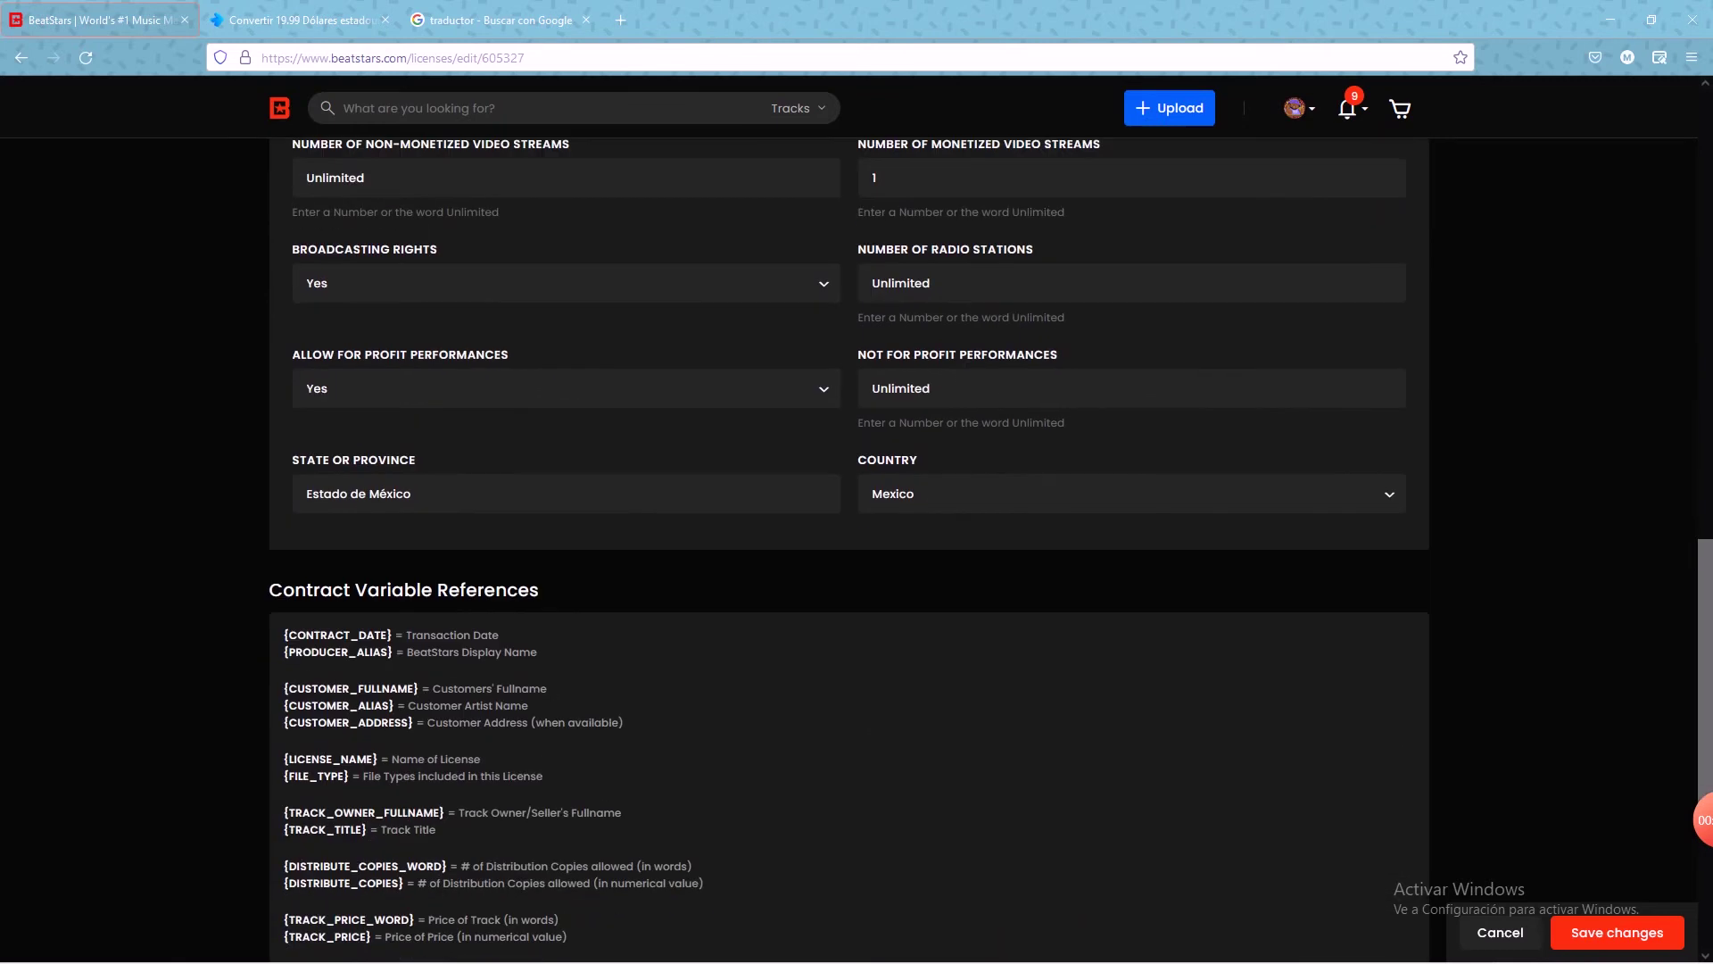
{"action": "scroll", "coordinate": [856, 546], "scroll_direction": "up", "scroll_amount": 8}
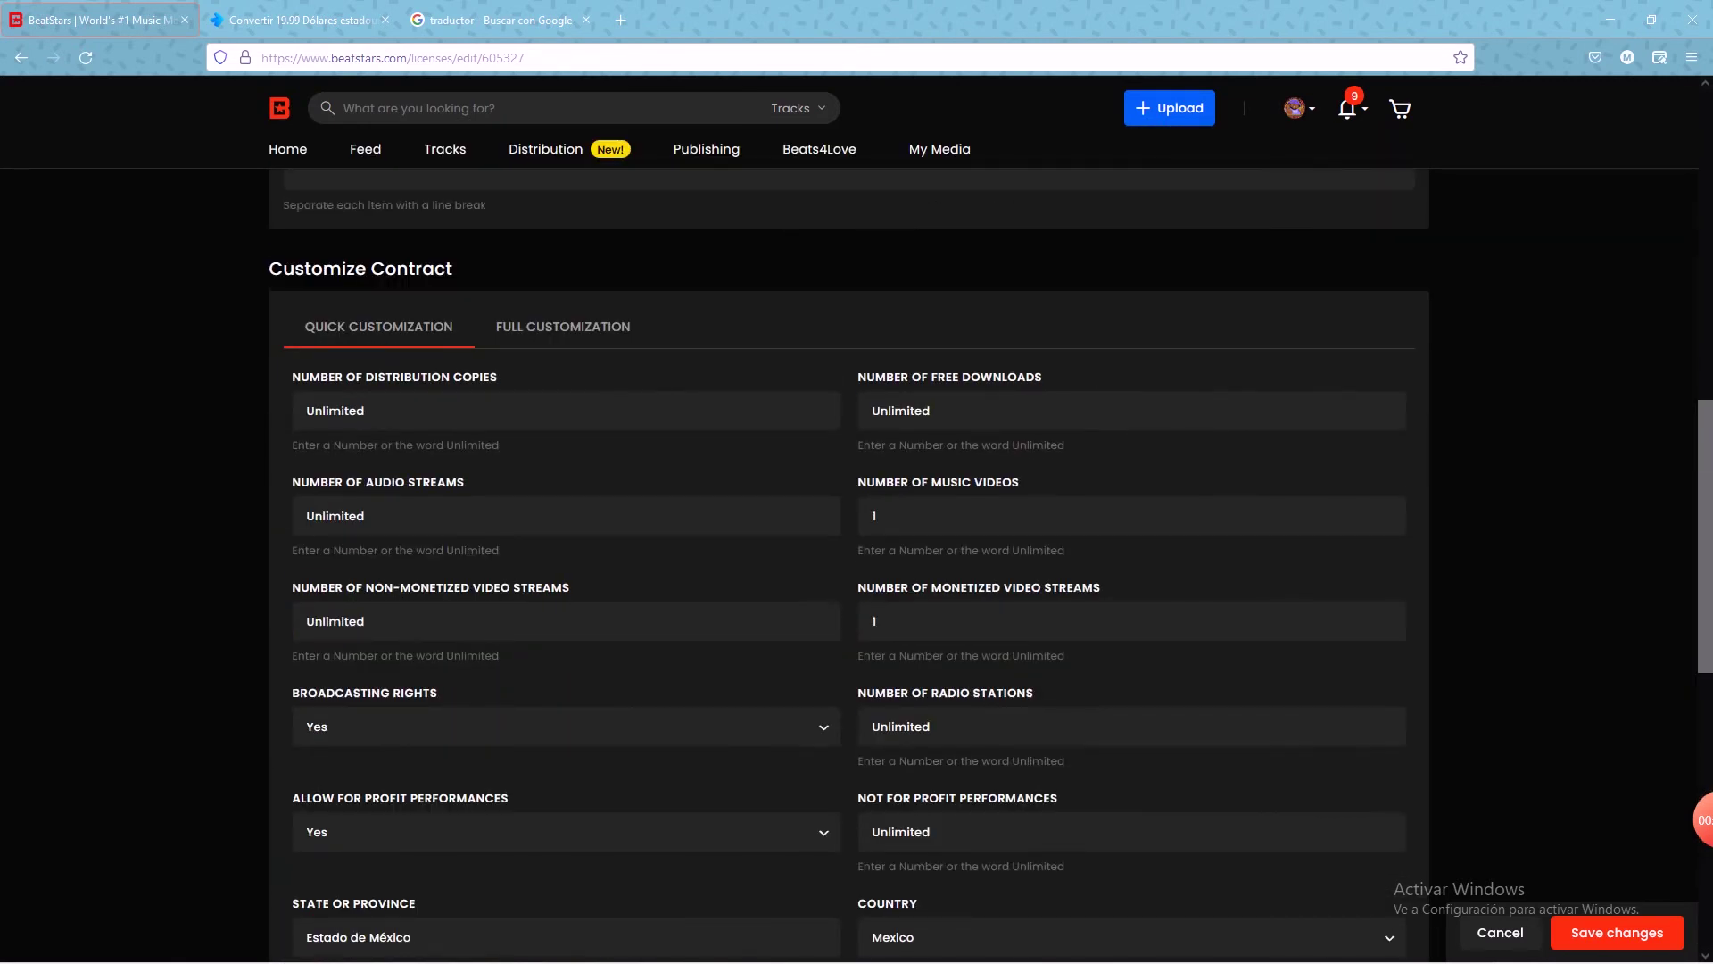
Step: Open the Exclusive license's full contract customization and read the contract template, including its rights, governing law and publishing shares
{"action": "left_click", "coordinate": [563, 326]}
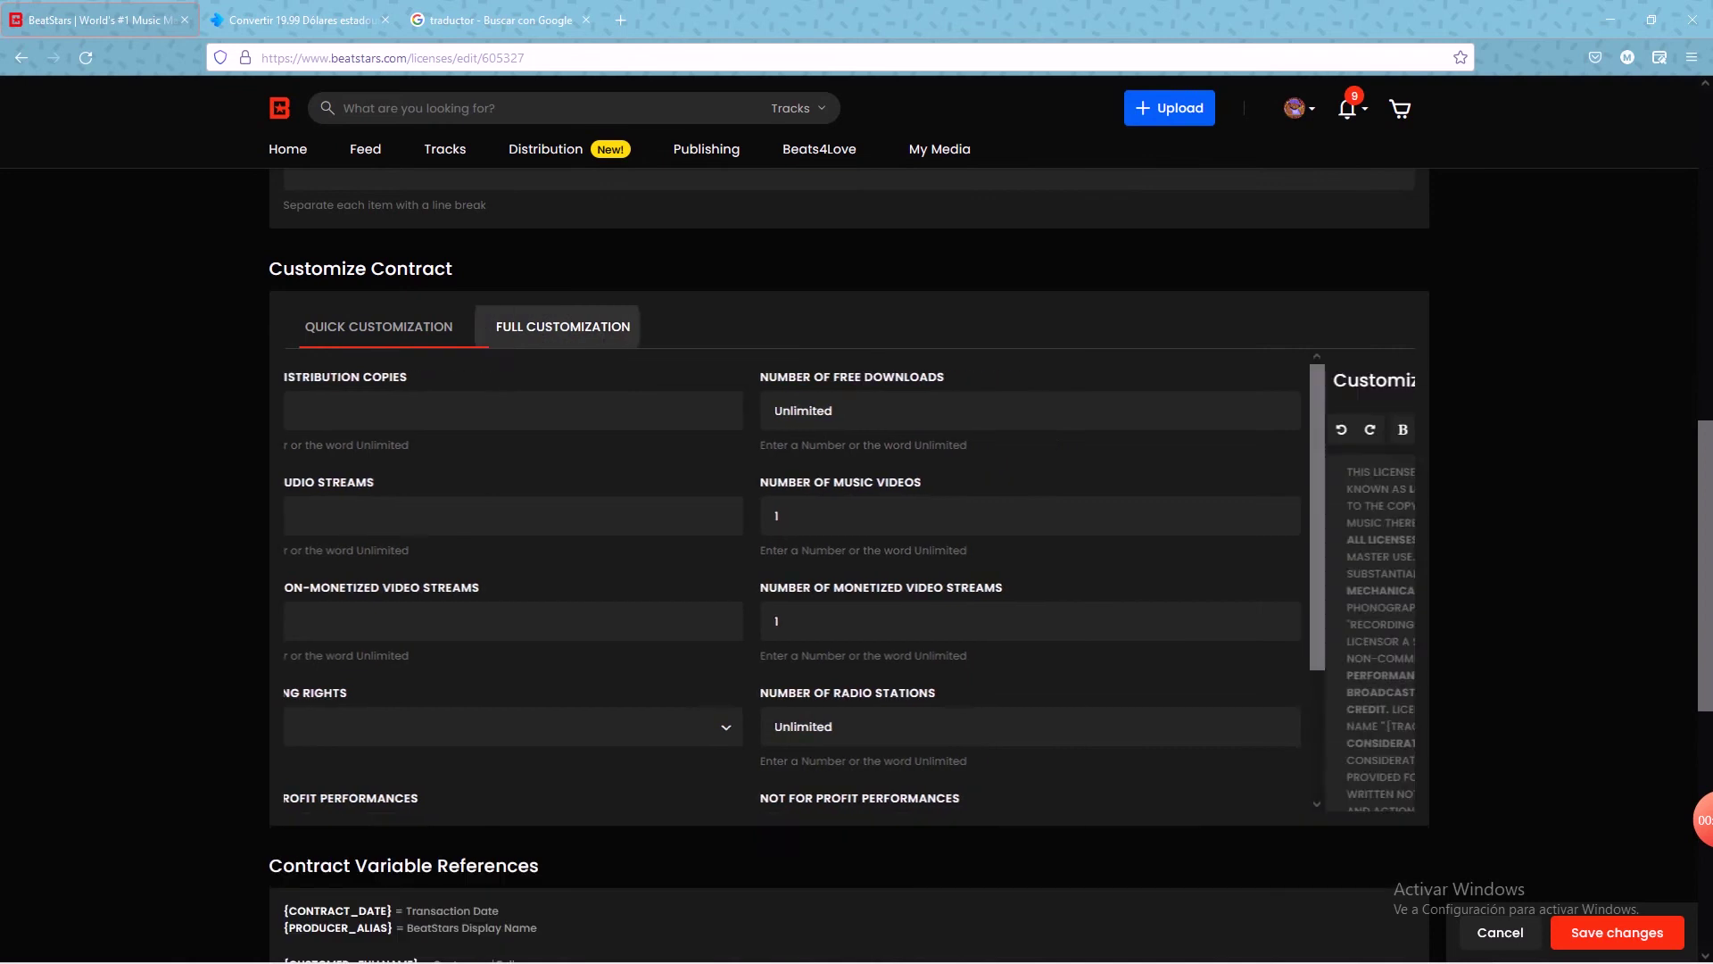
{"action": "scroll", "coordinate": [848, 634], "scroll_direction": "down", "scroll_amount": 3}
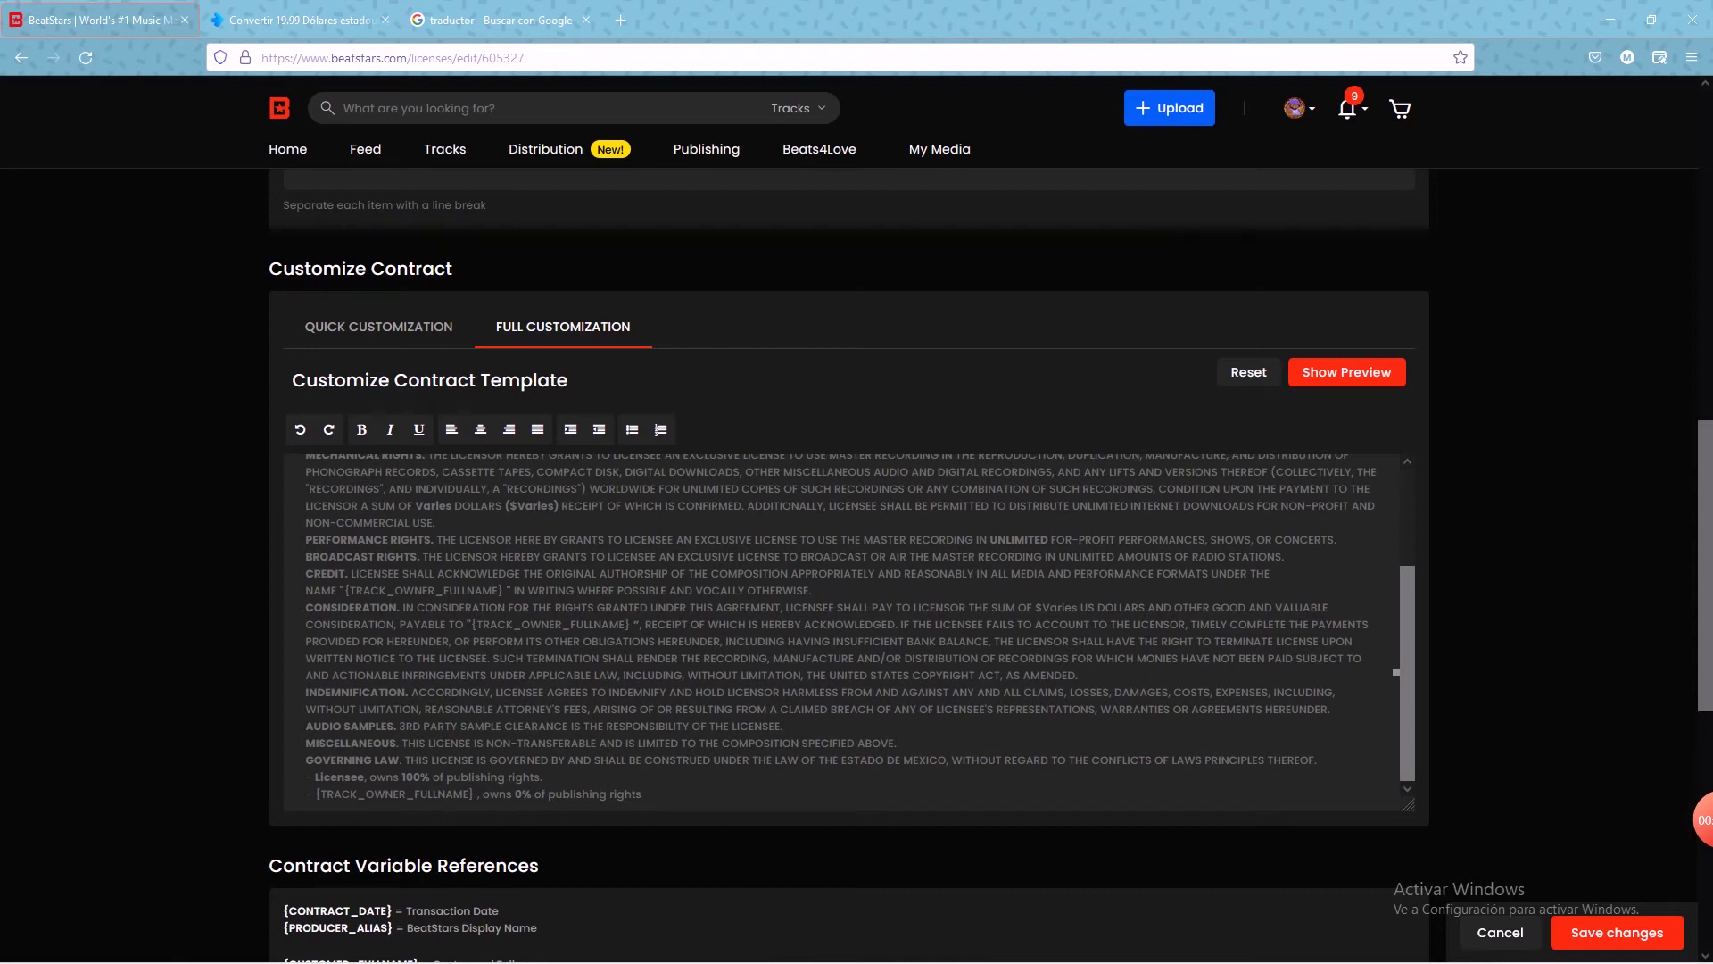
{"action": "scroll", "coordinate": [848, 632], "scroll_direction": "up", "scroll_amount": 3}
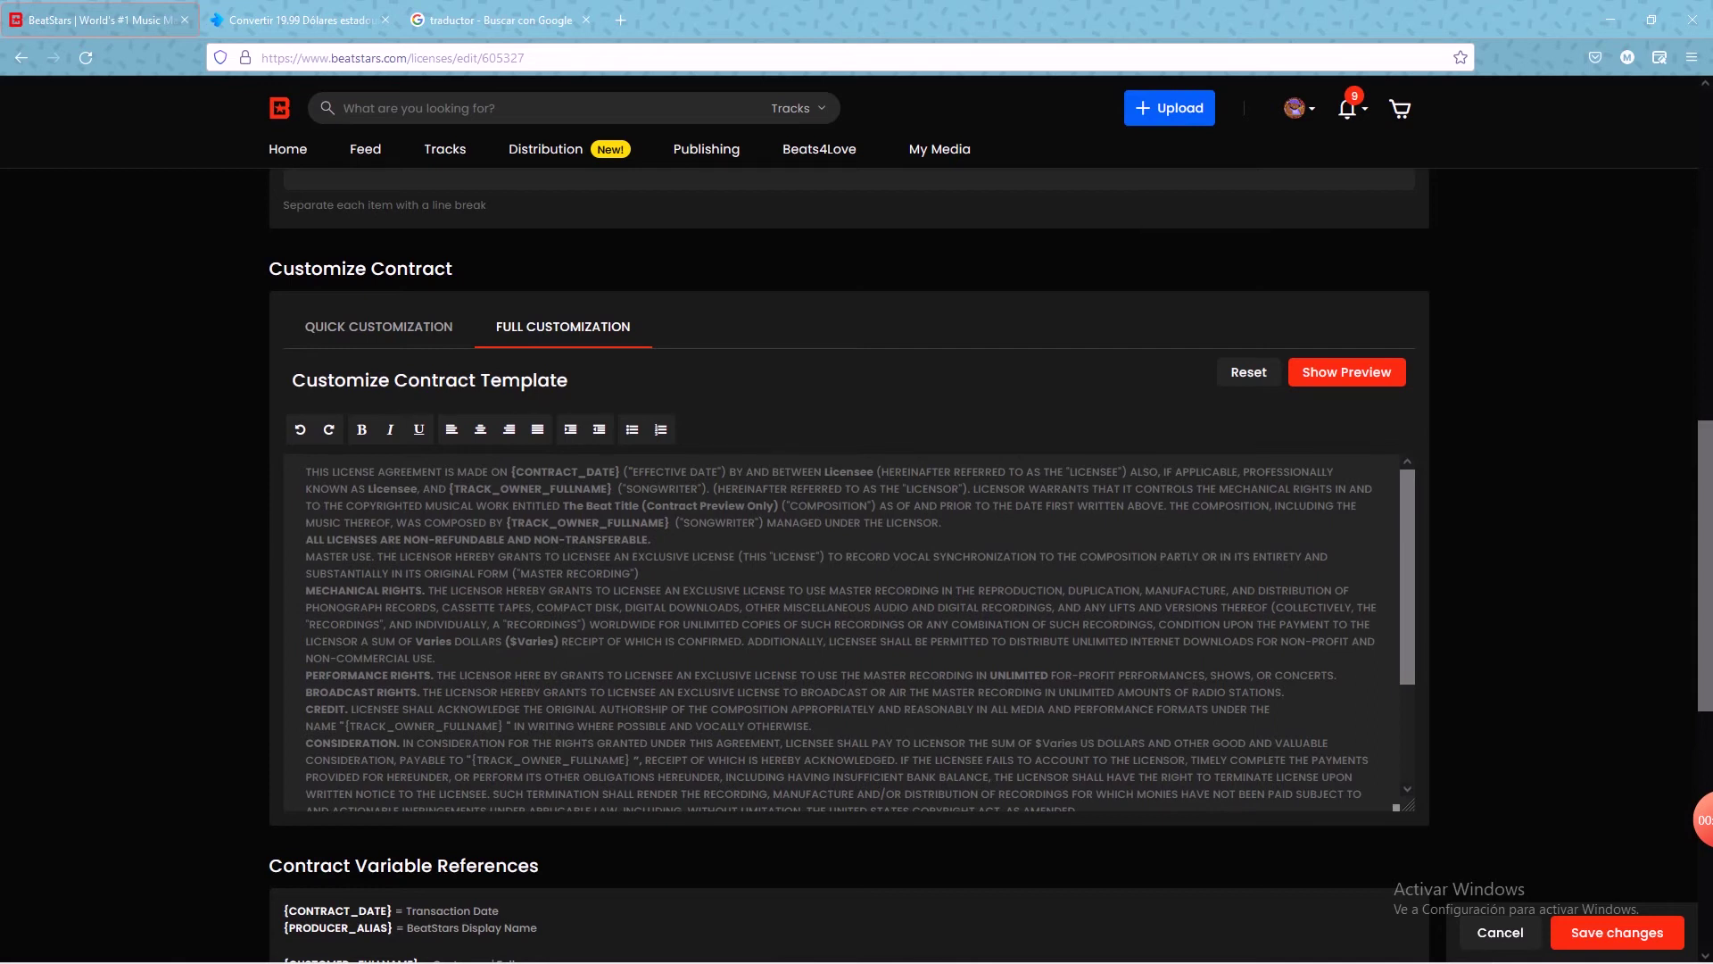
{"action": "scroll", "coordinate": [848, 632], "scroll_direction": "down", "scroll_amount": 3}
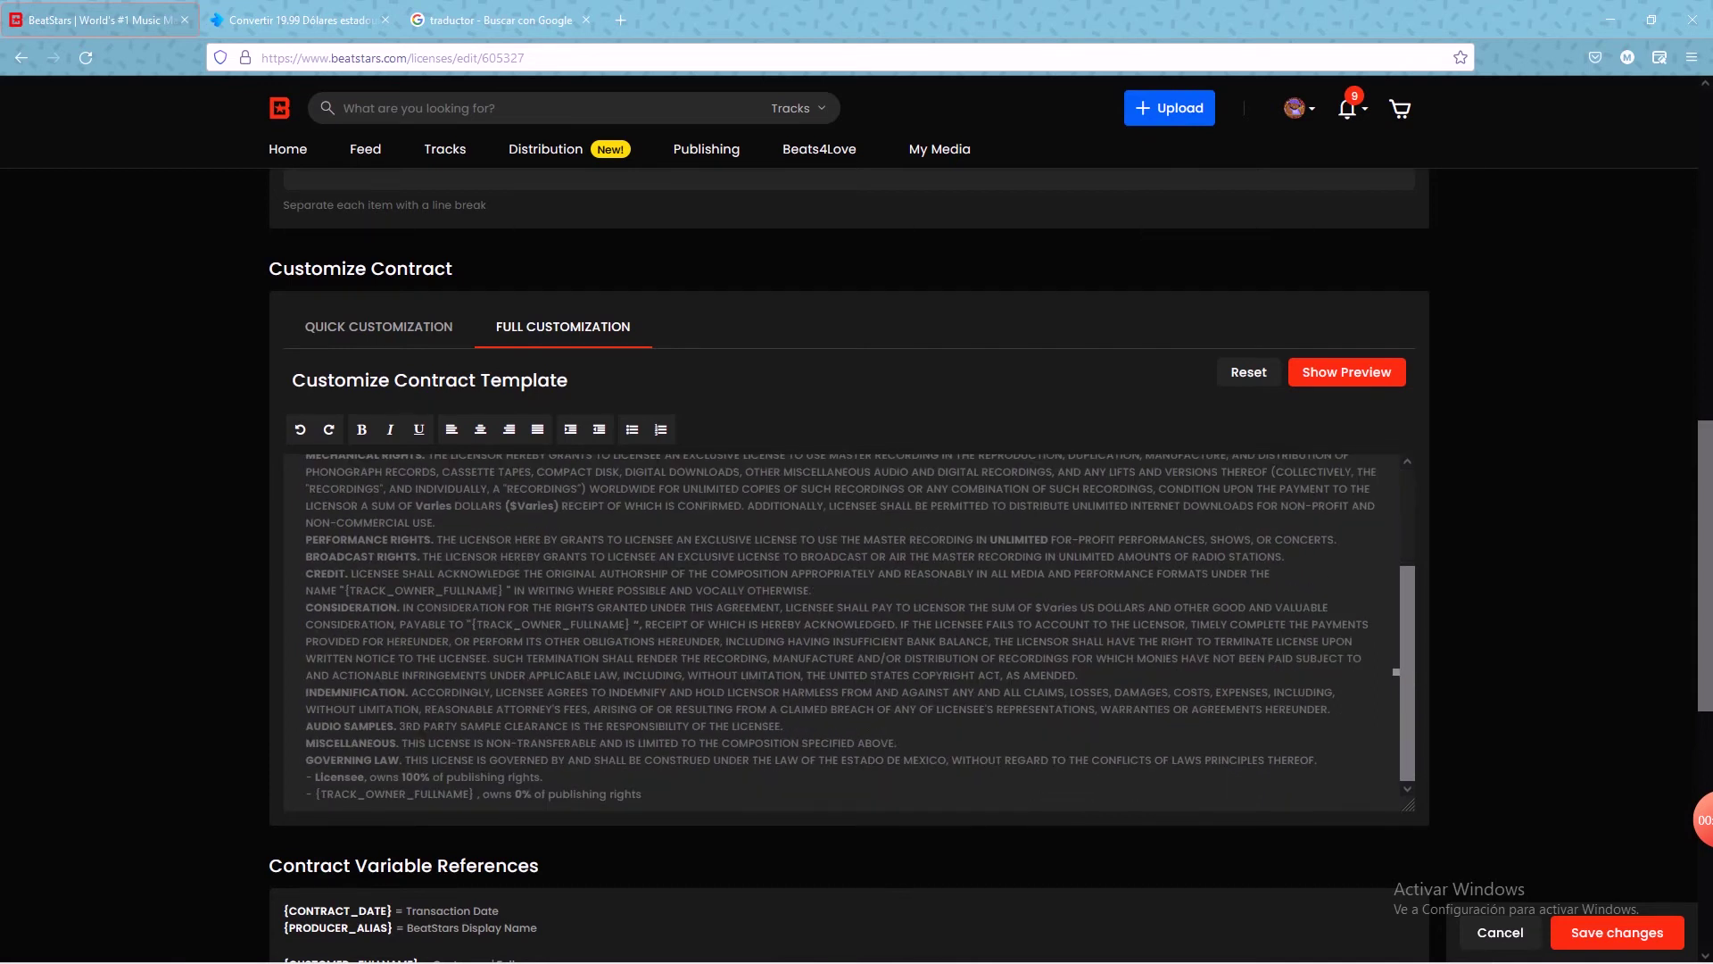
{"action": "scroll", "coordinate": [848, 632], "scroll_direction": "up", "scroll_amount": 3}
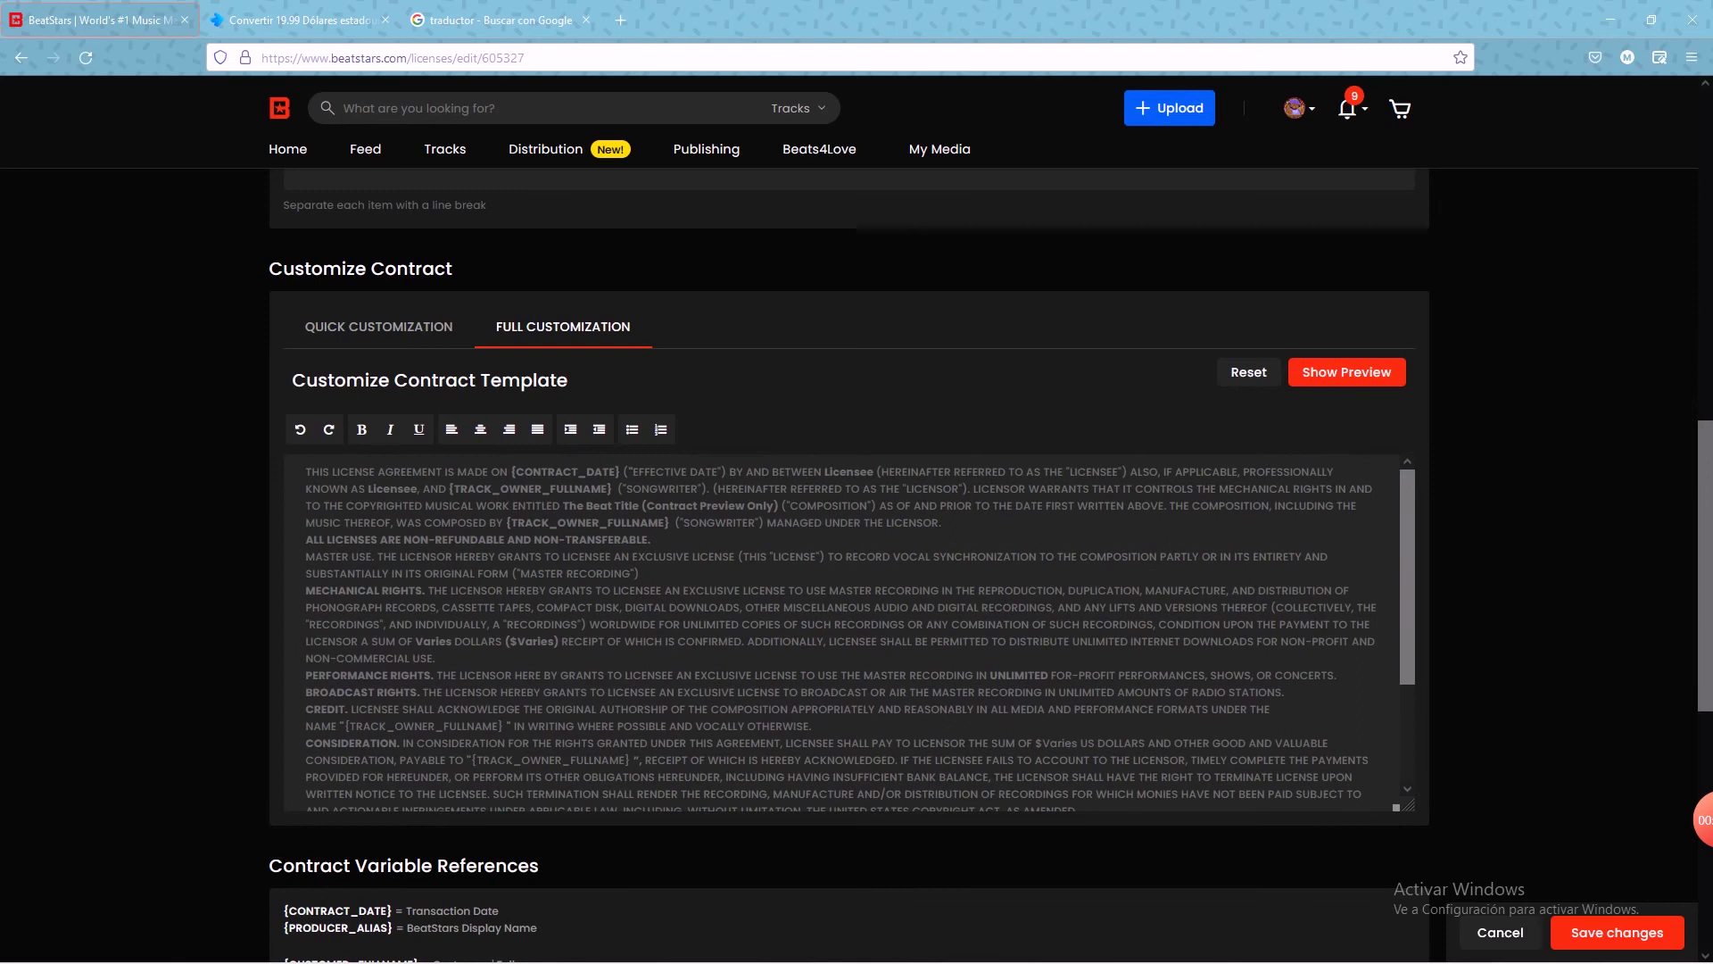
{"action": "scroll", "coordinate": [848, 632], "scroll_direction": "down", "scroll_amount": 3}
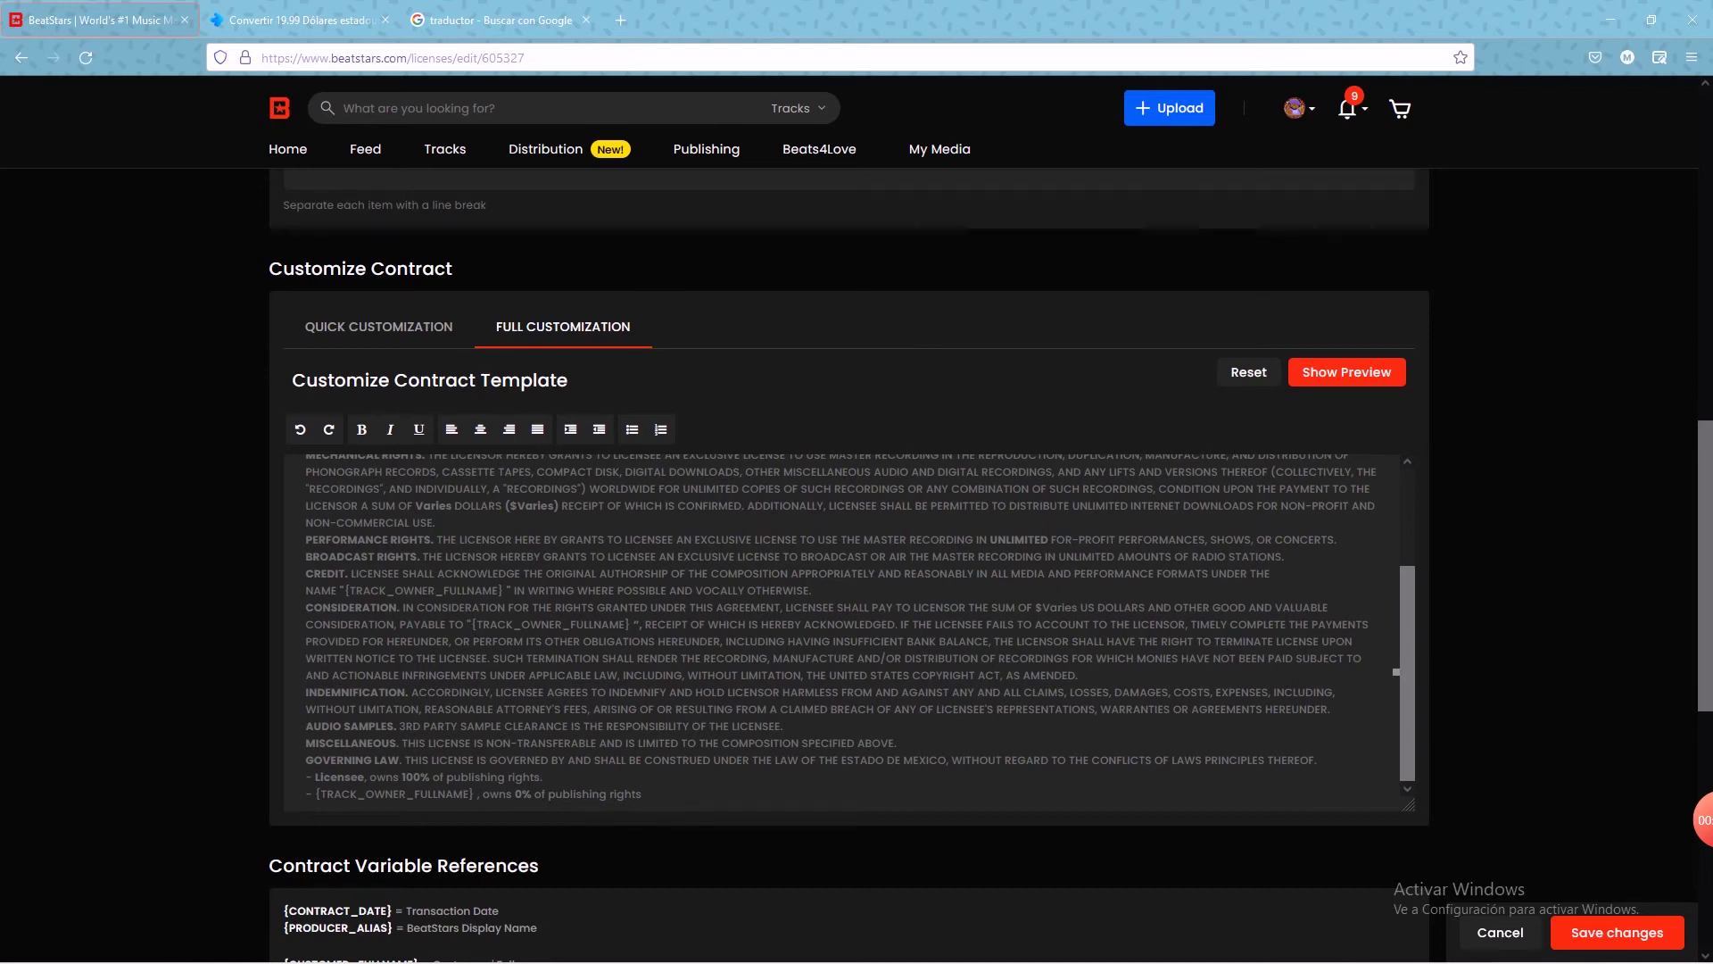
{"action": "scroll", "coordinate": [848, 625], "scroll_direction": "down", "scroll_amount": 2}
{"action": "scroll", "coordinate": [848, 625], "scroll_direction": "up", "scroll_amount": 4}
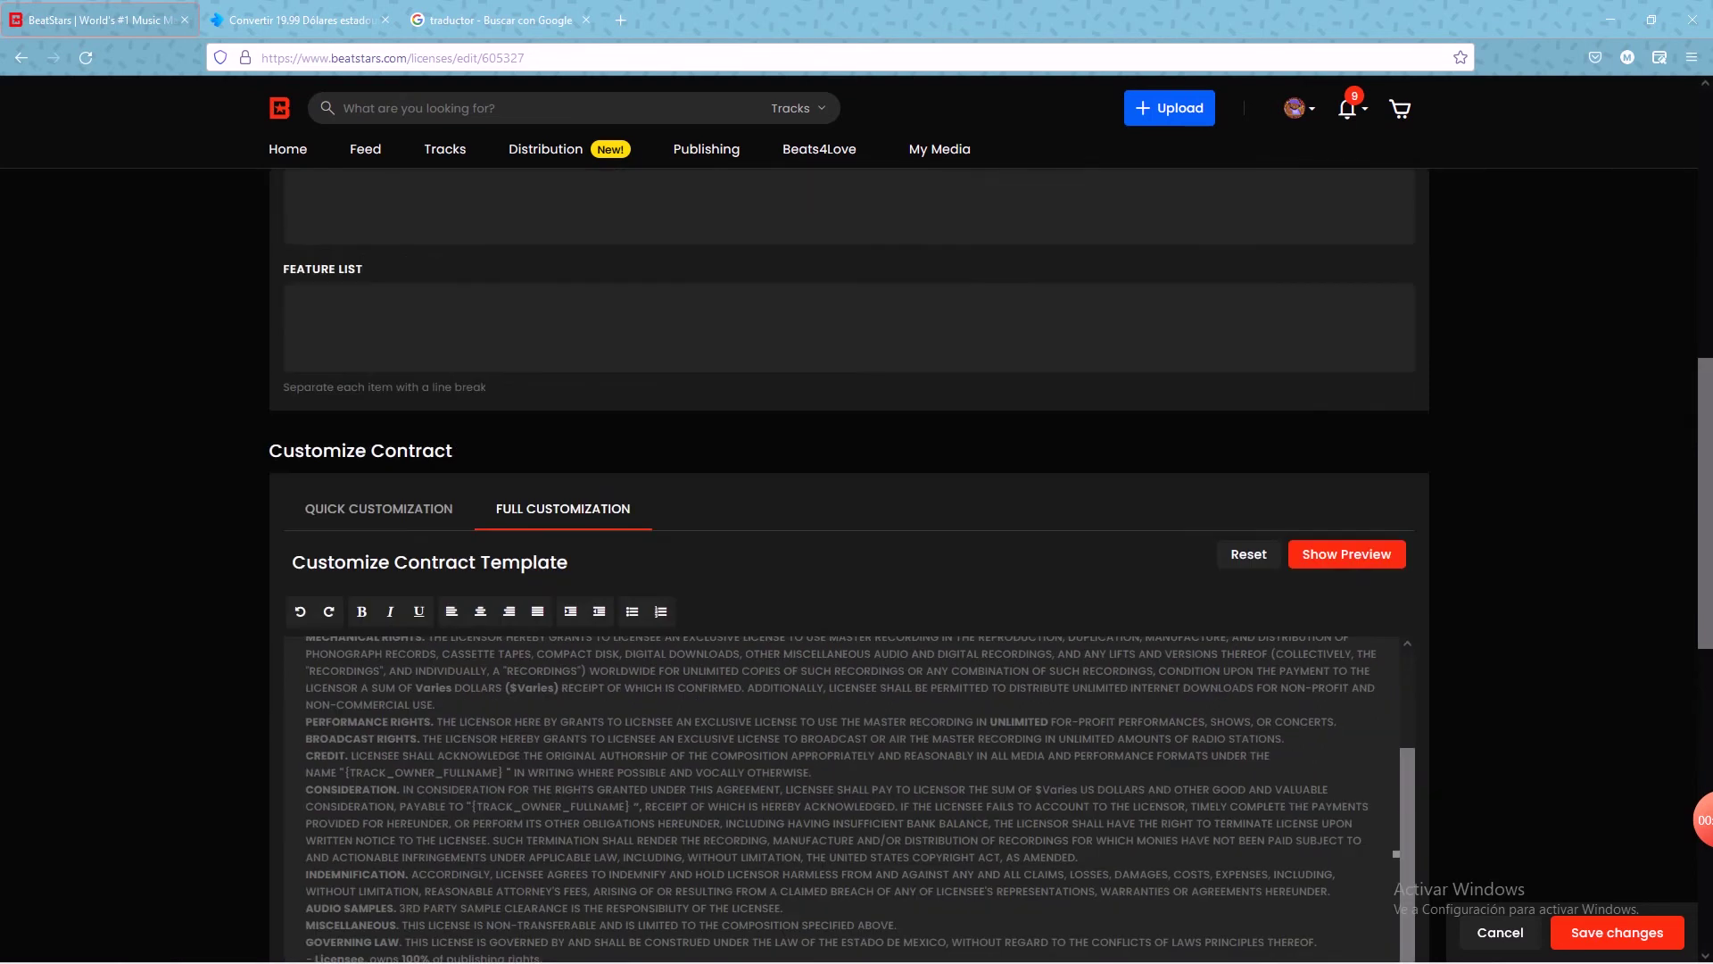
{"action": "scroll", "coordinate": [848, 589], "scroll_direction": "down", "scroll_amount": 2}
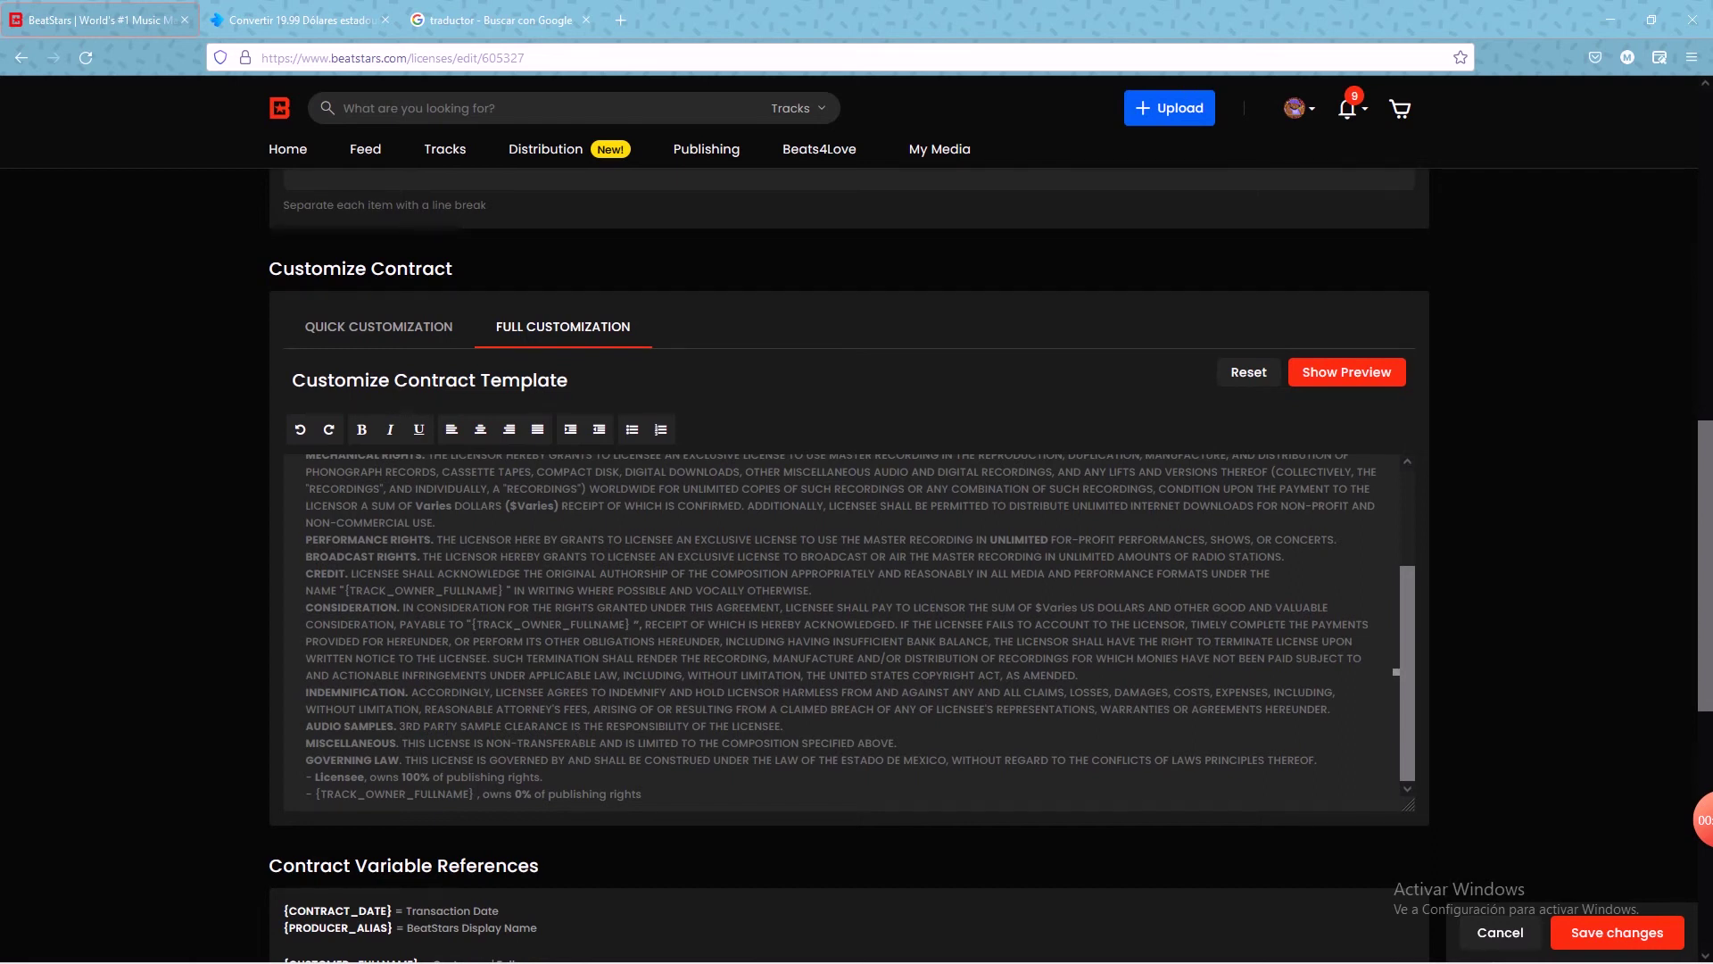
Step: Switch the Exclusive contract back to quick customization and open the Discounts section
{"action": "left_click", "coordinate": [379, 326]}
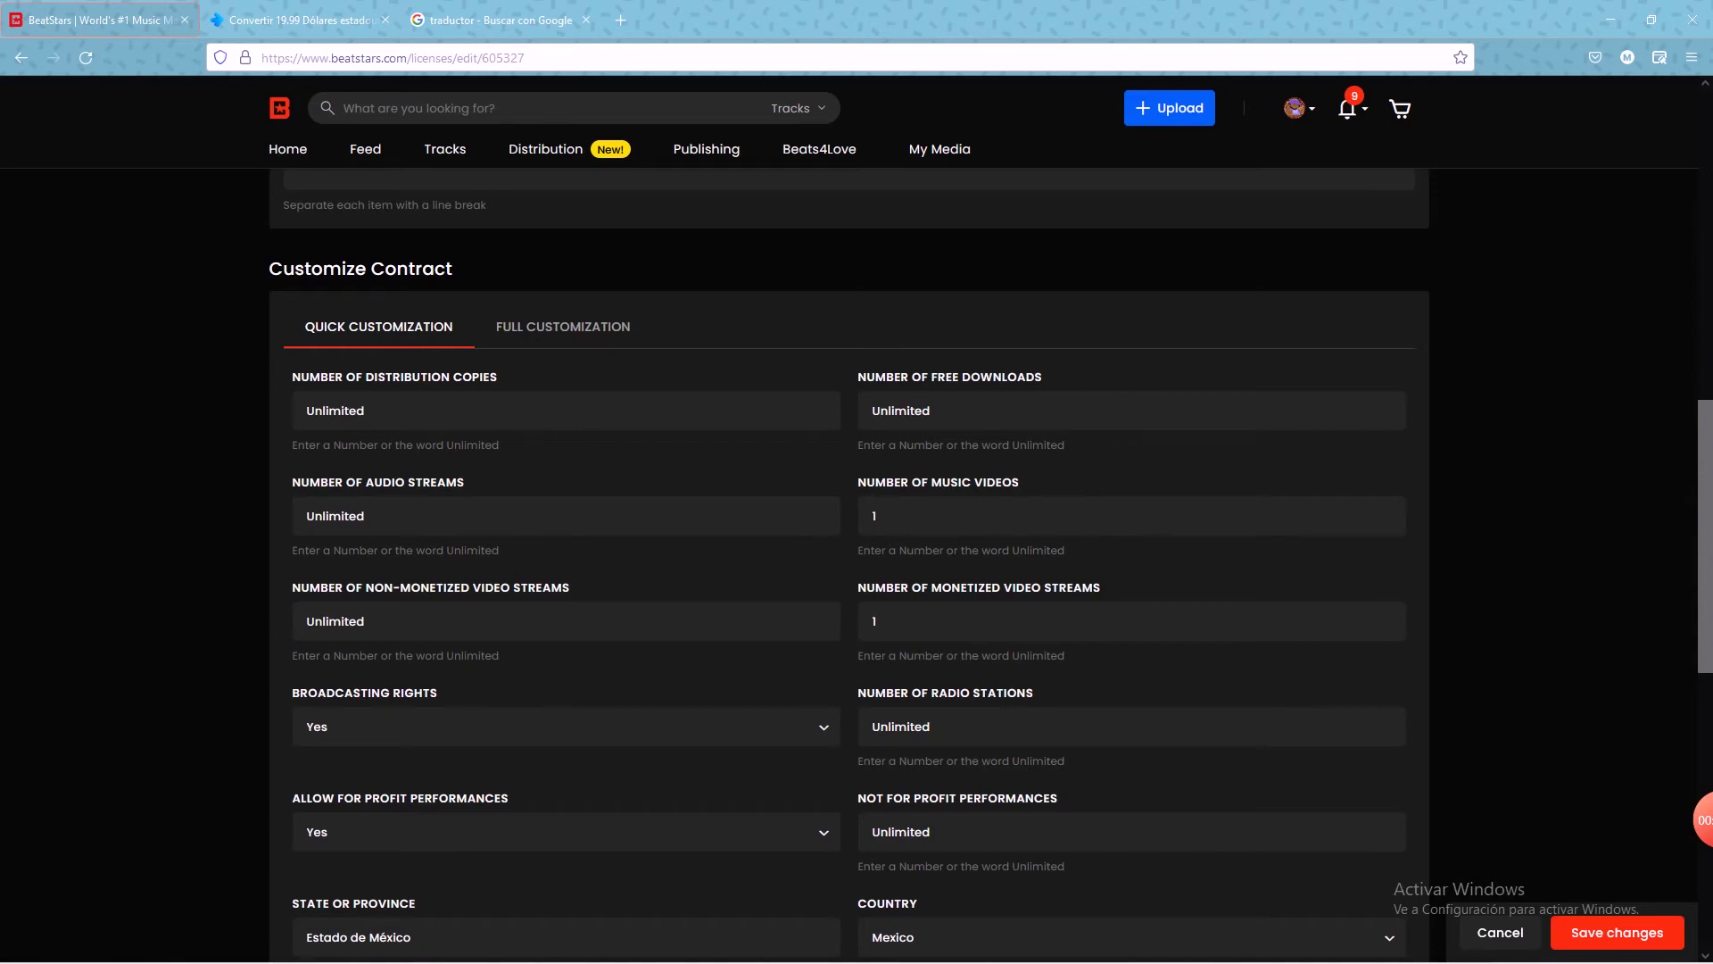
{"action": "mouse_move", "coordinate": [940, 149]}
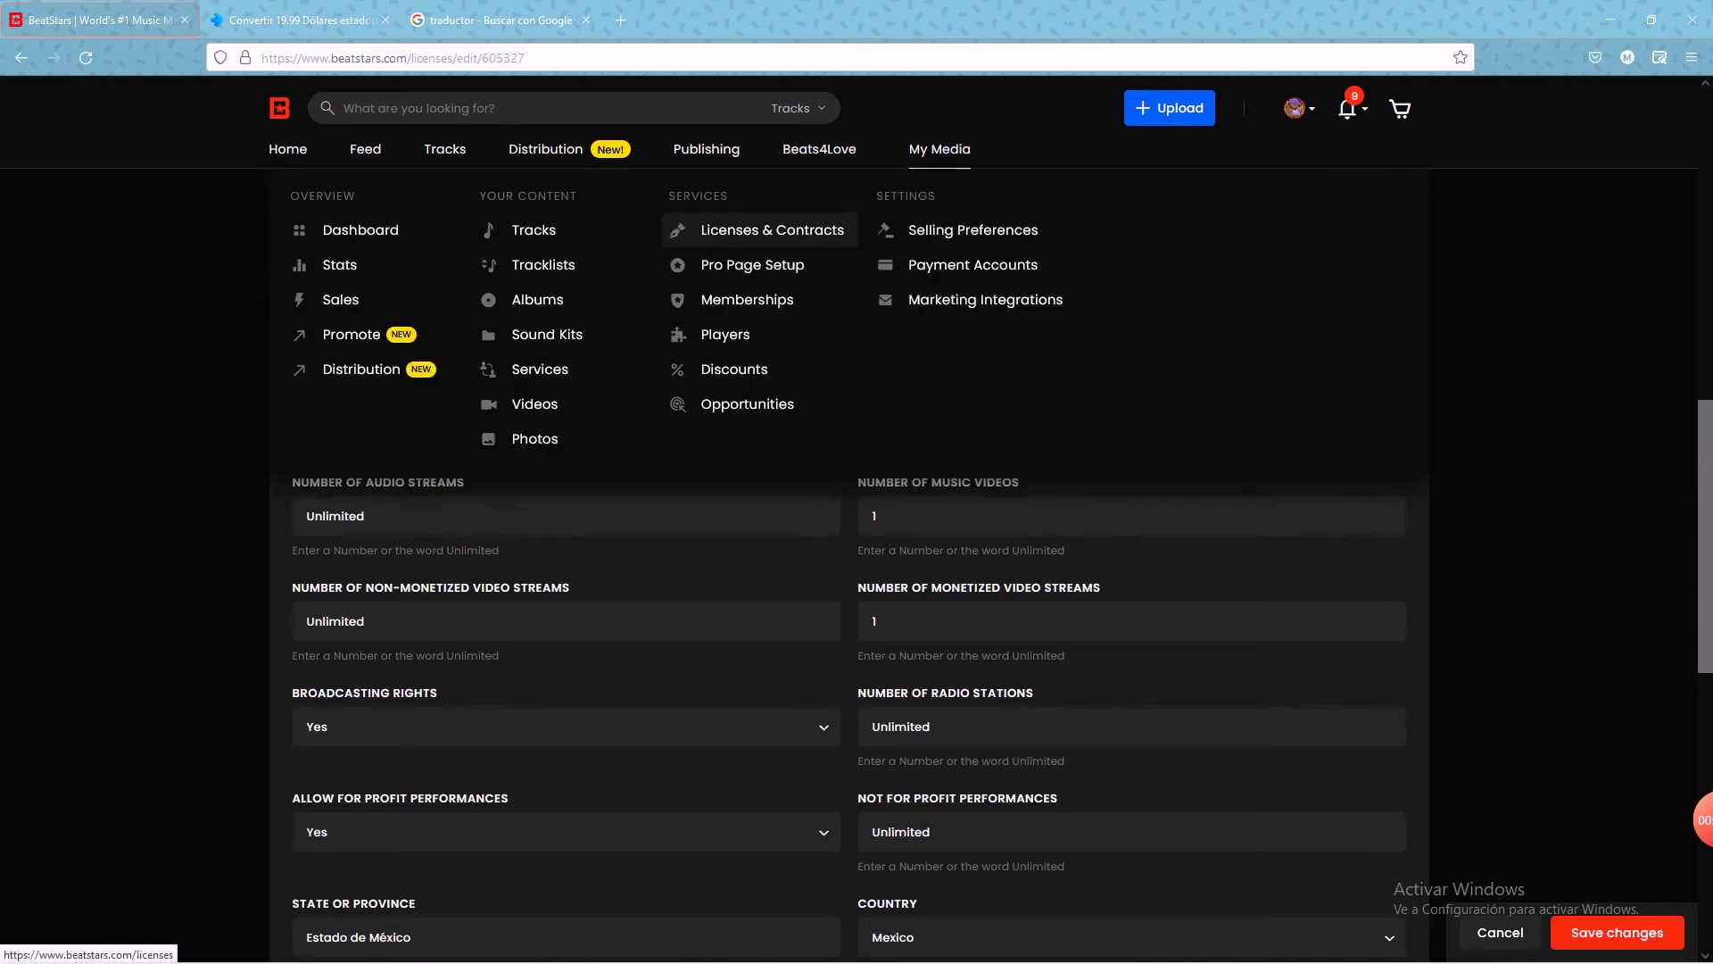
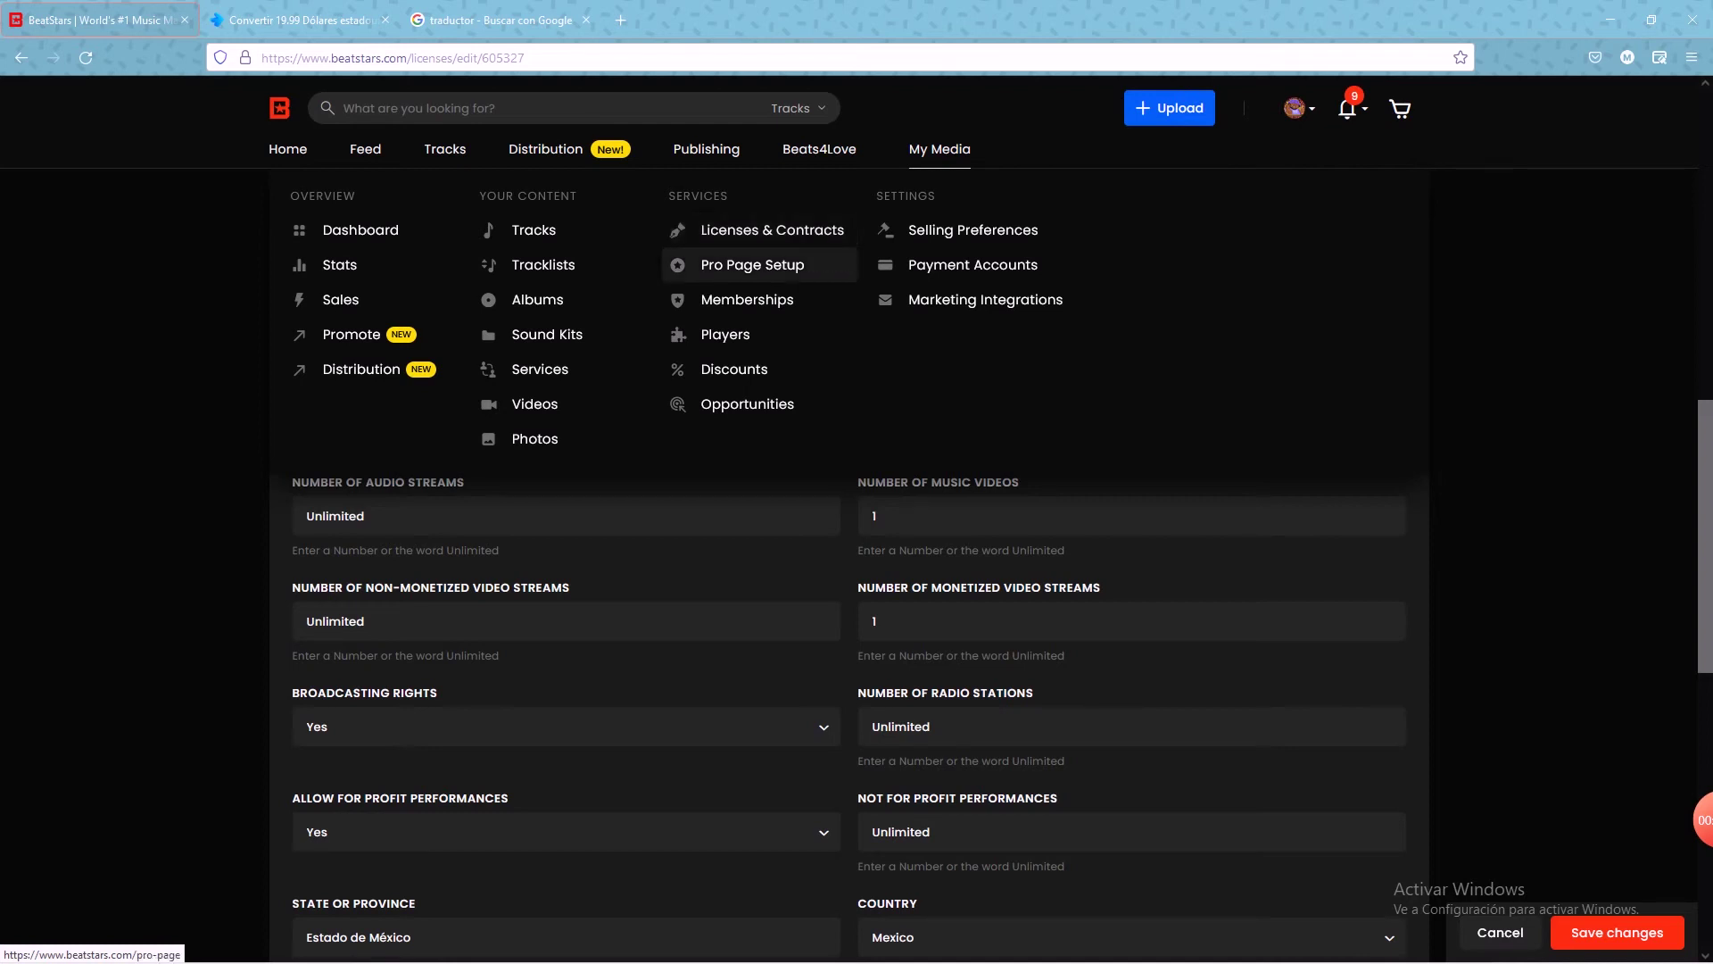
{"action": "left_click", "coordinate": [735, 369]}
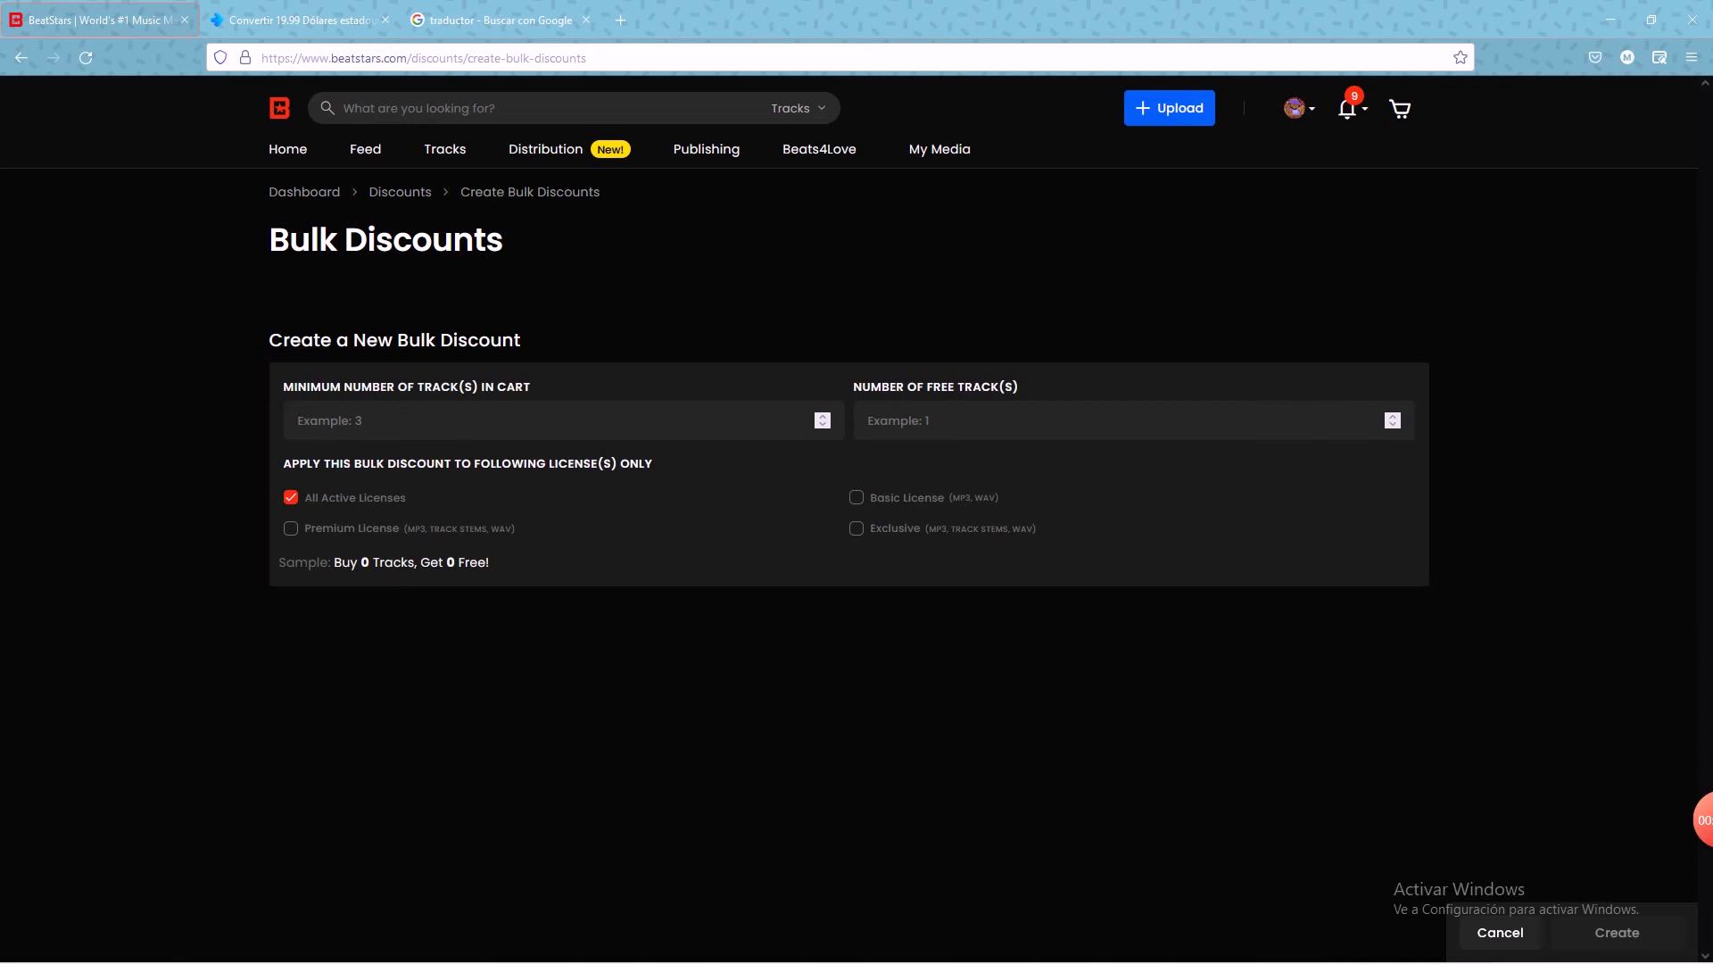
Step: Fill in a bulk discount of buy 1 track, get 1 free, trying individual licenses before reapplying it to all active licenses
{"action": "type", "text": "11"}
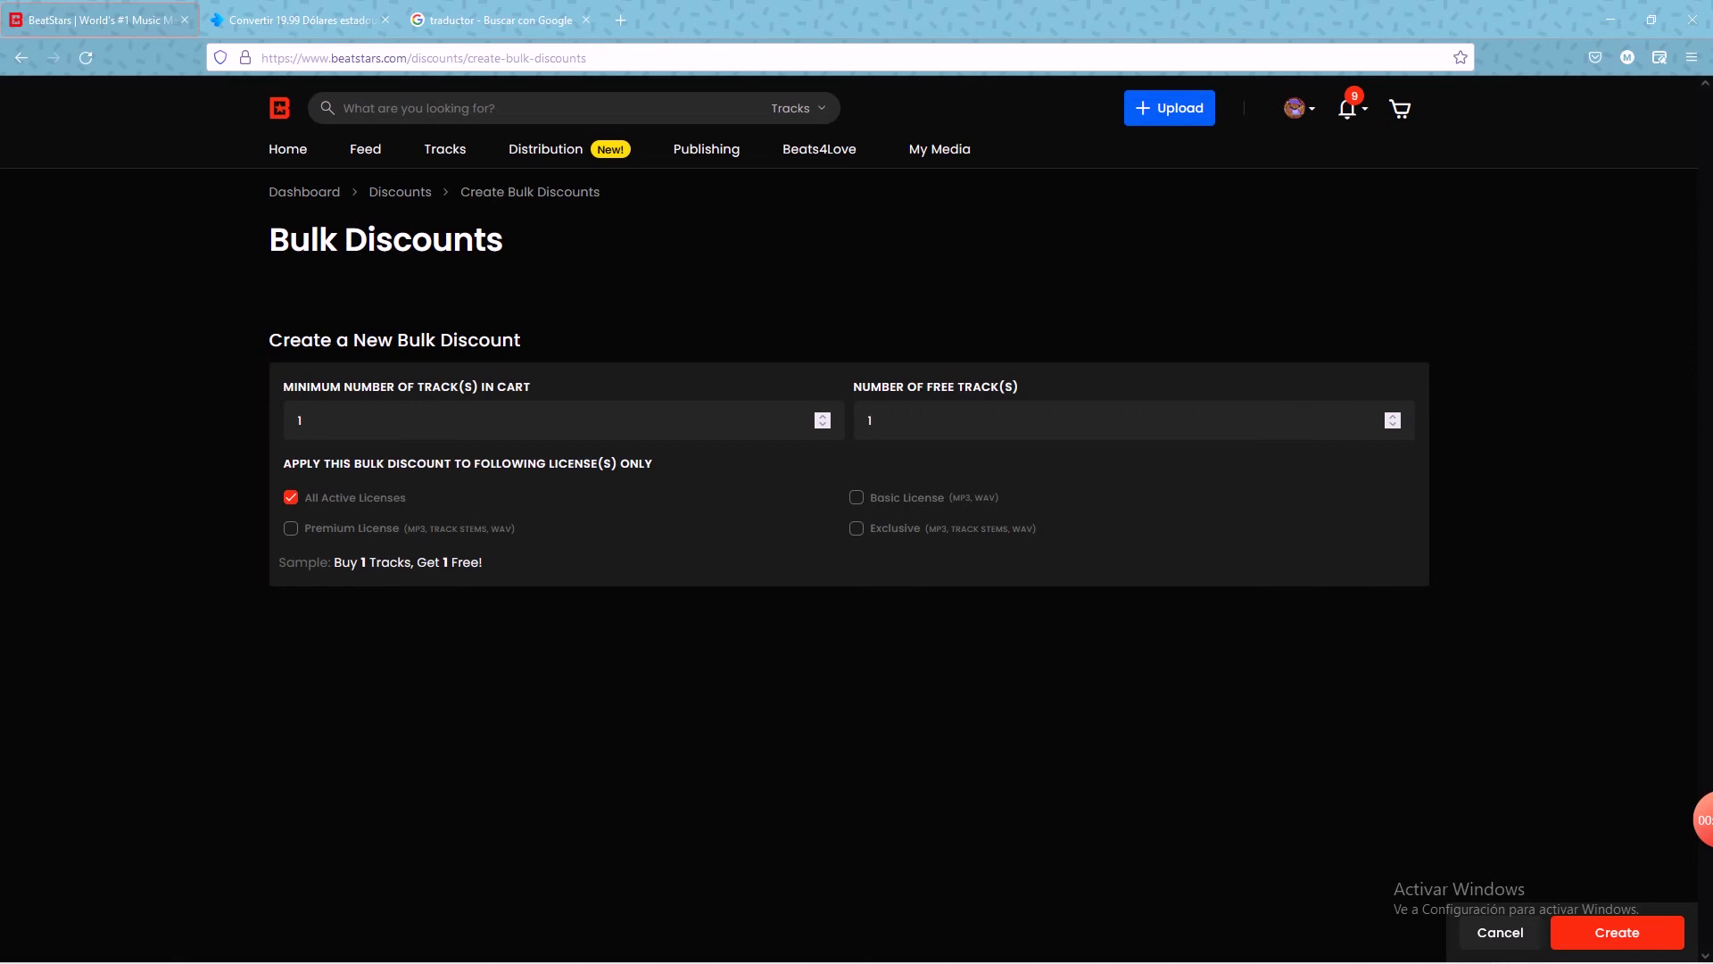
{"action": "left_click", "coordinate": [291, 529]}
{"action": "left_click", "coordinate": [857, 497]}
{"action": "left_click", "coordinate": [857, 528]}
{"action": "left_click", "coordinate": [856, 528]}
{"action": "left_click", "coordinate": [290, 528]}
{"action": "left_click", "coordinate": [290, 497]}
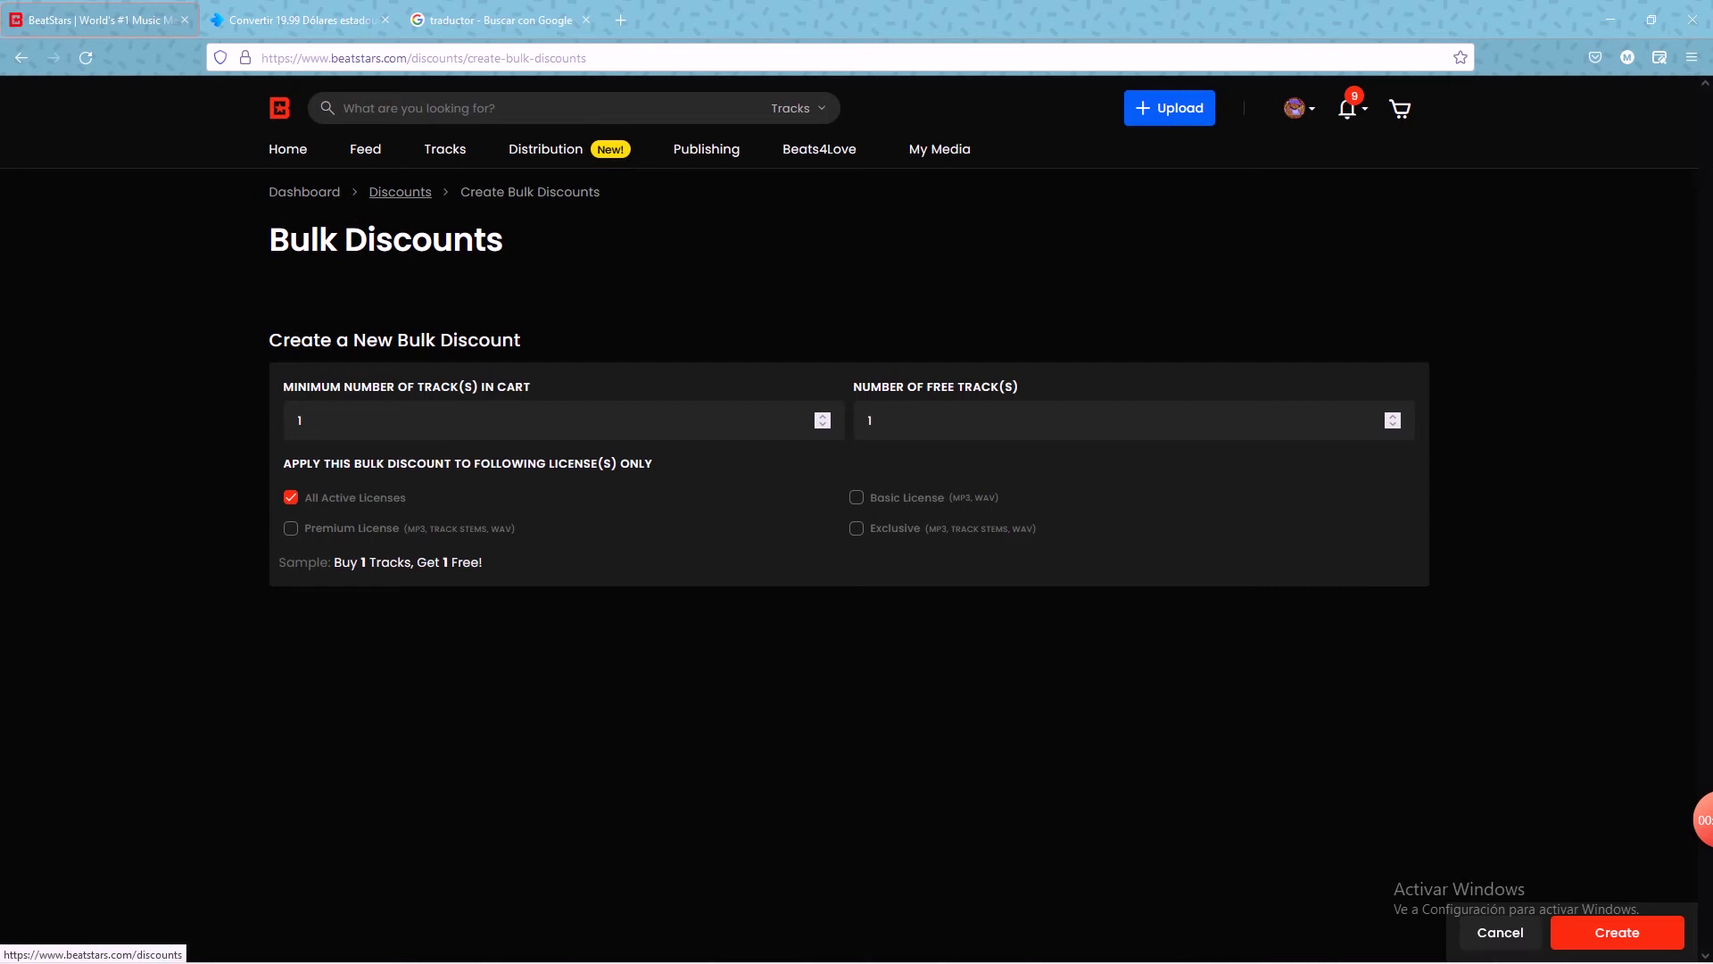
Step: Return to the Discounts page without creating the bulk discount and examine the existing bulk discounts and coupon codes
{"action": "left_click", "coordinate": [400, 192]}
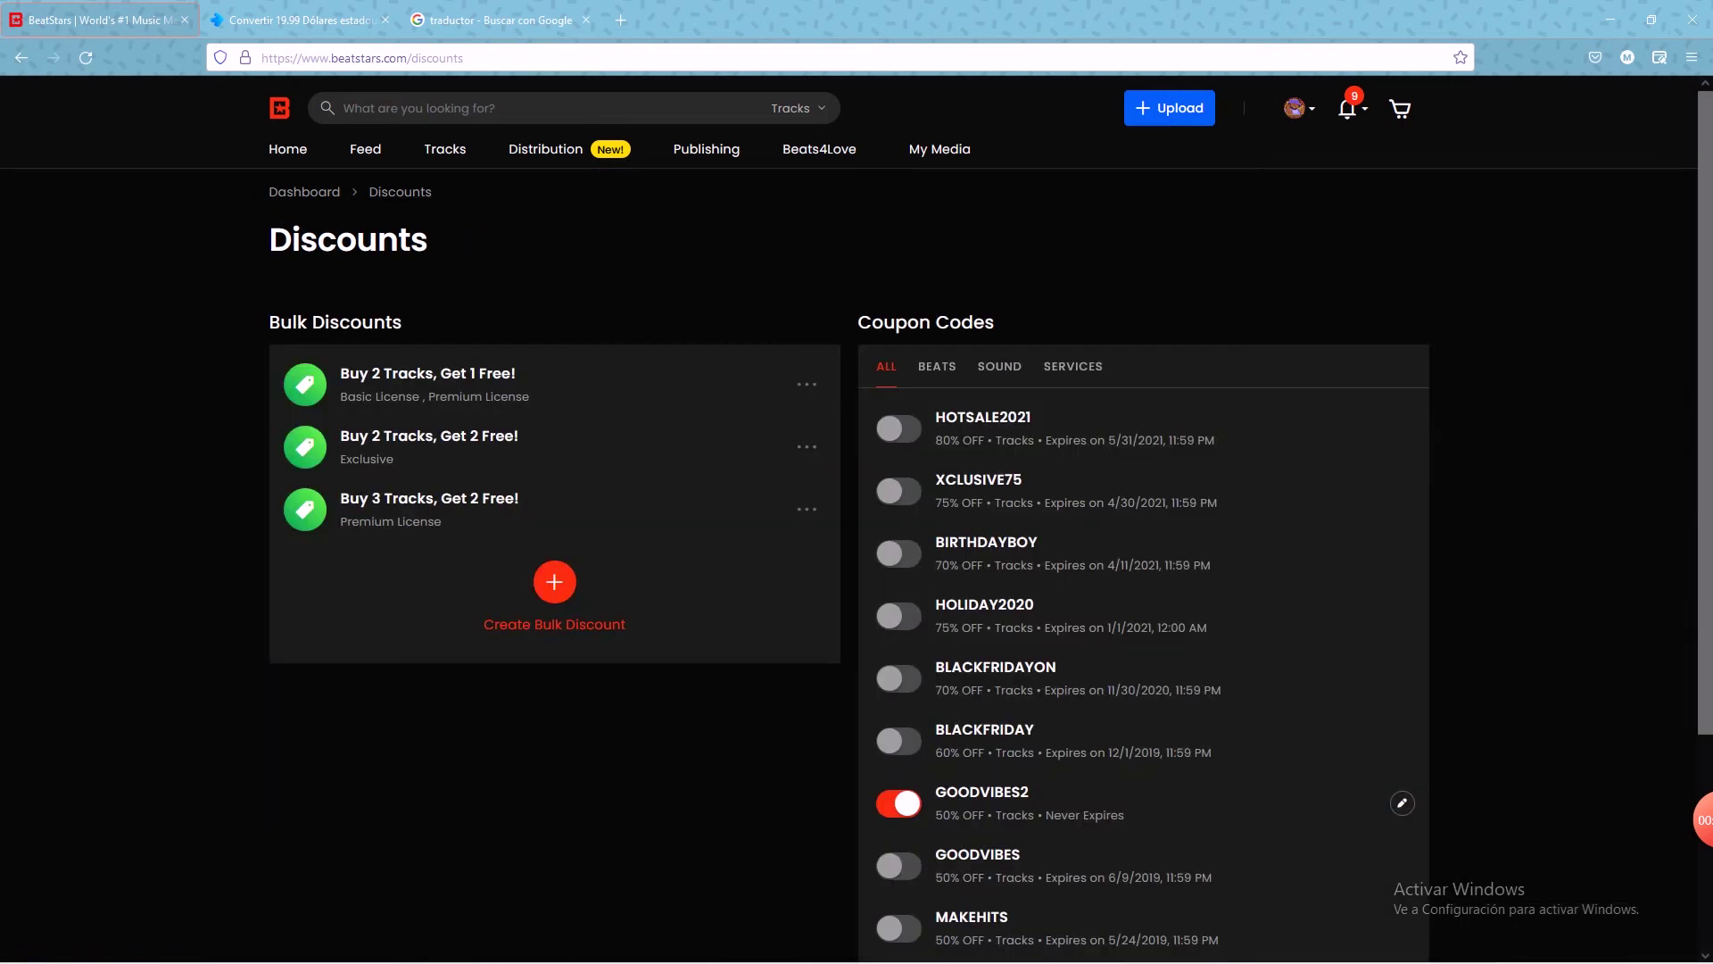
{"action": "scroll", "coordinate": [856, 536], "scroll_direction": "down", "scroll_amount": 1}
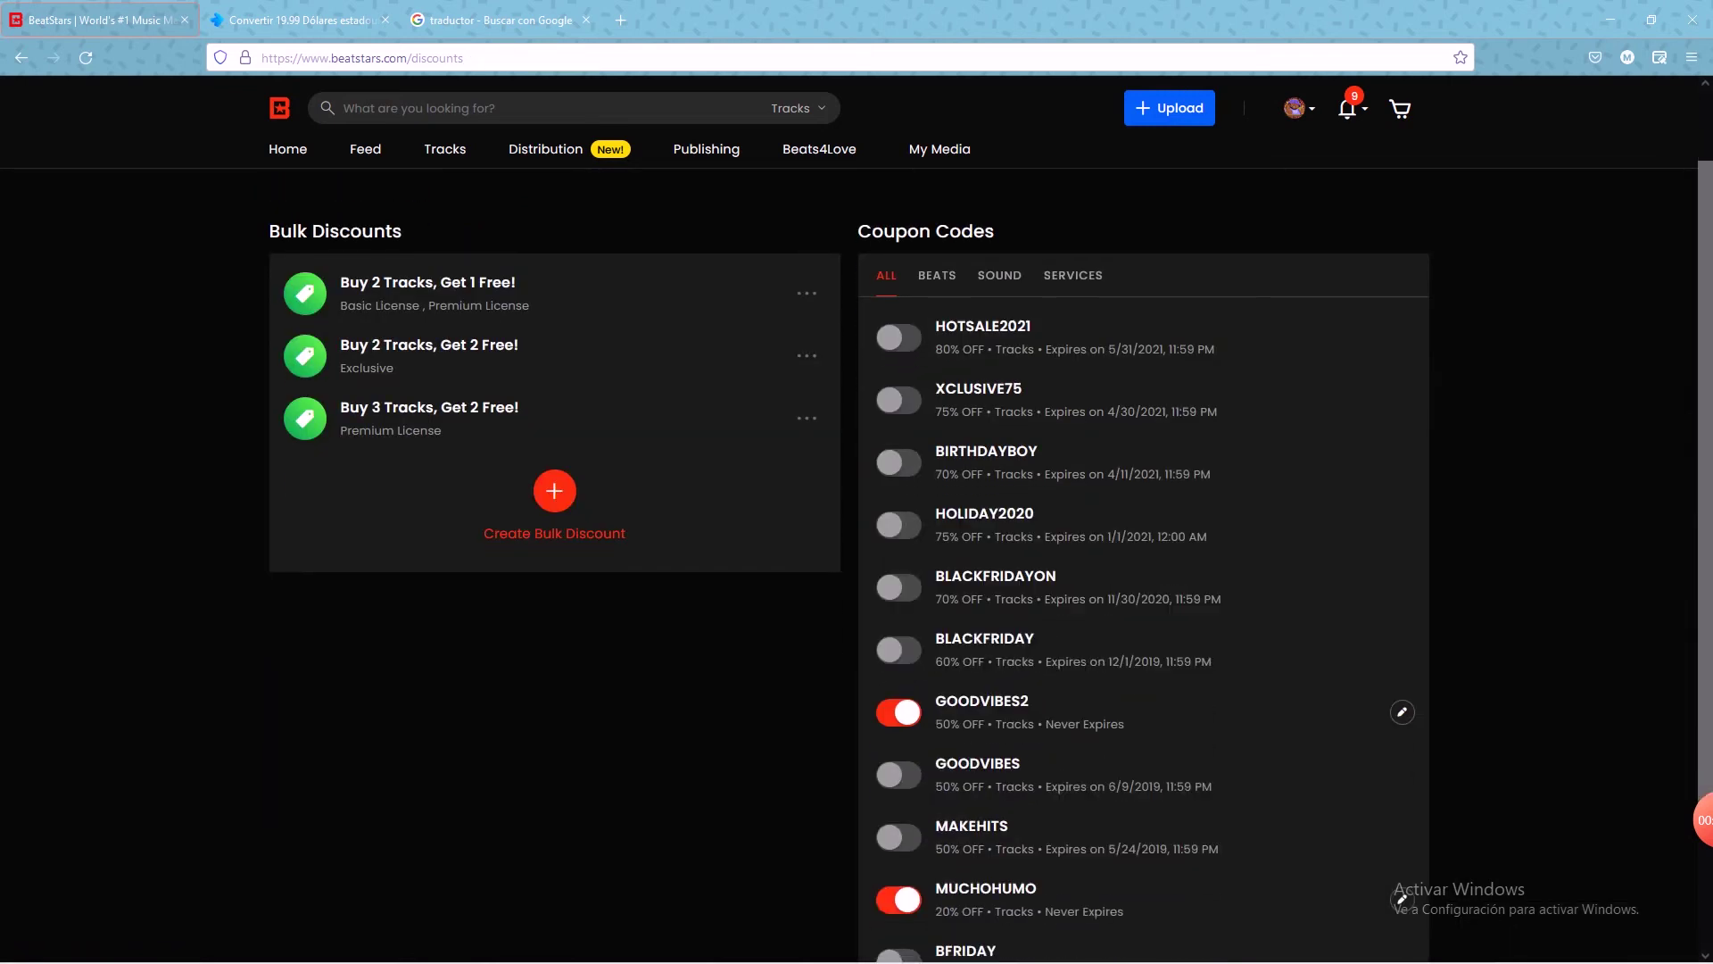
{"action": "scroll", "coordinate": [857, 562], "scroll_direction": "down", "scroll_amount": 2}
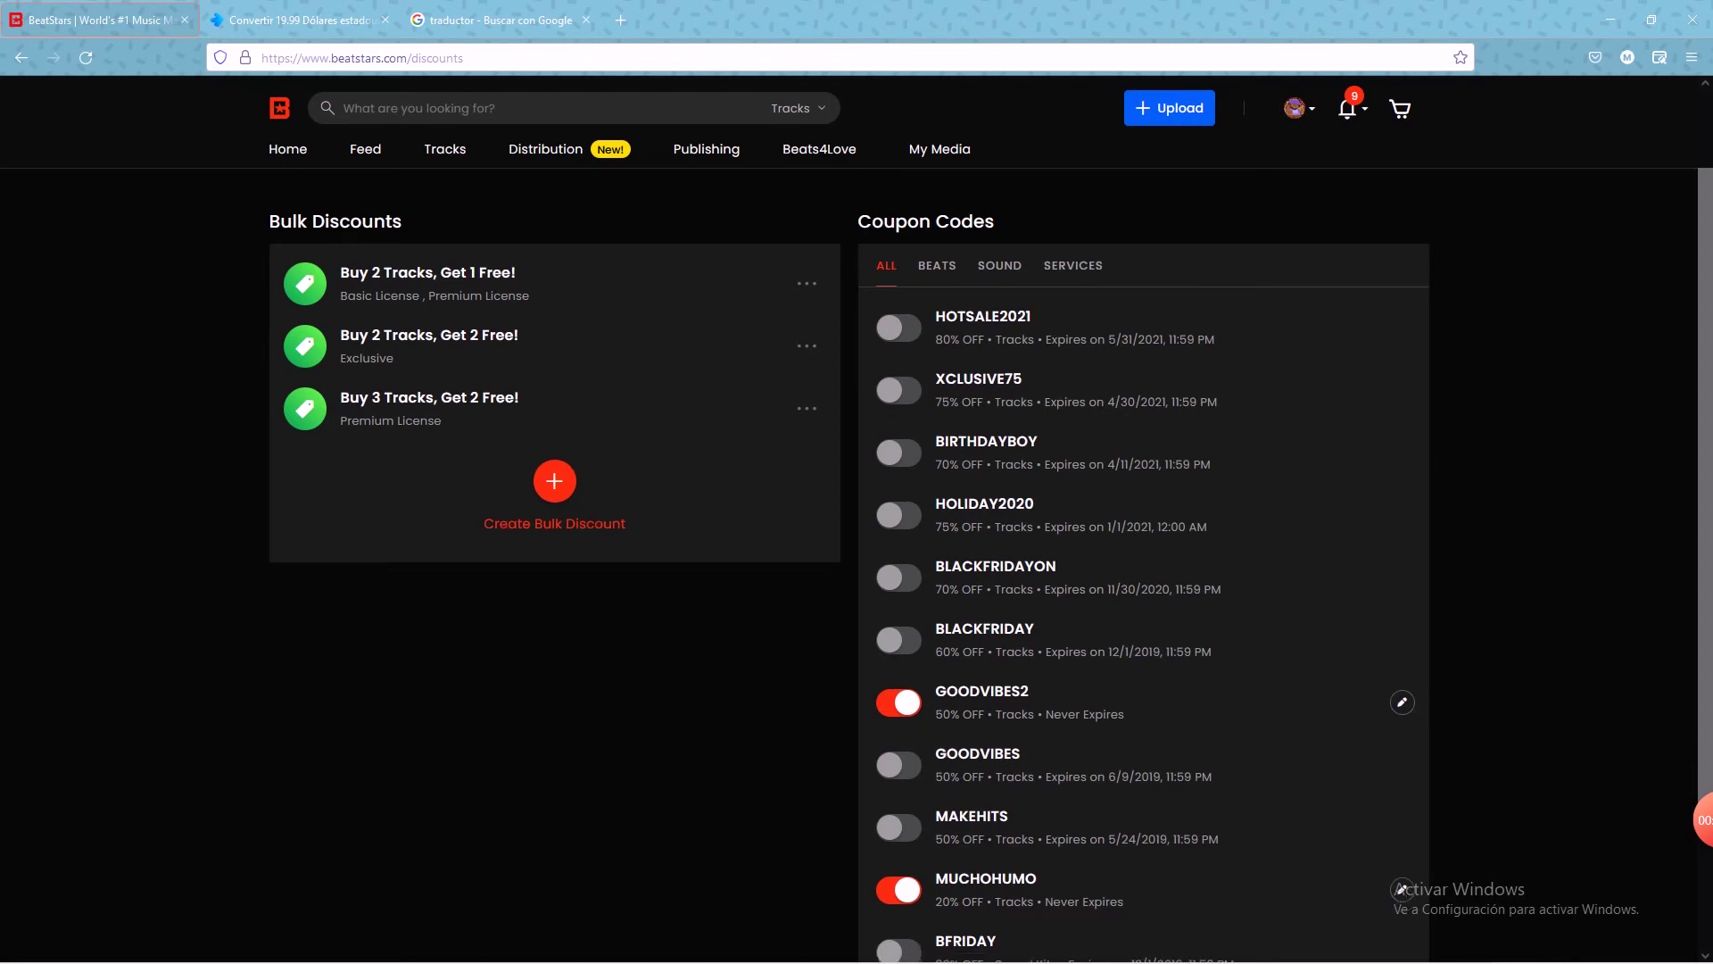
{"action": "scroll", "coordinate": [857, 535], "scroll_direction": "up", "scroll_amount": 3}
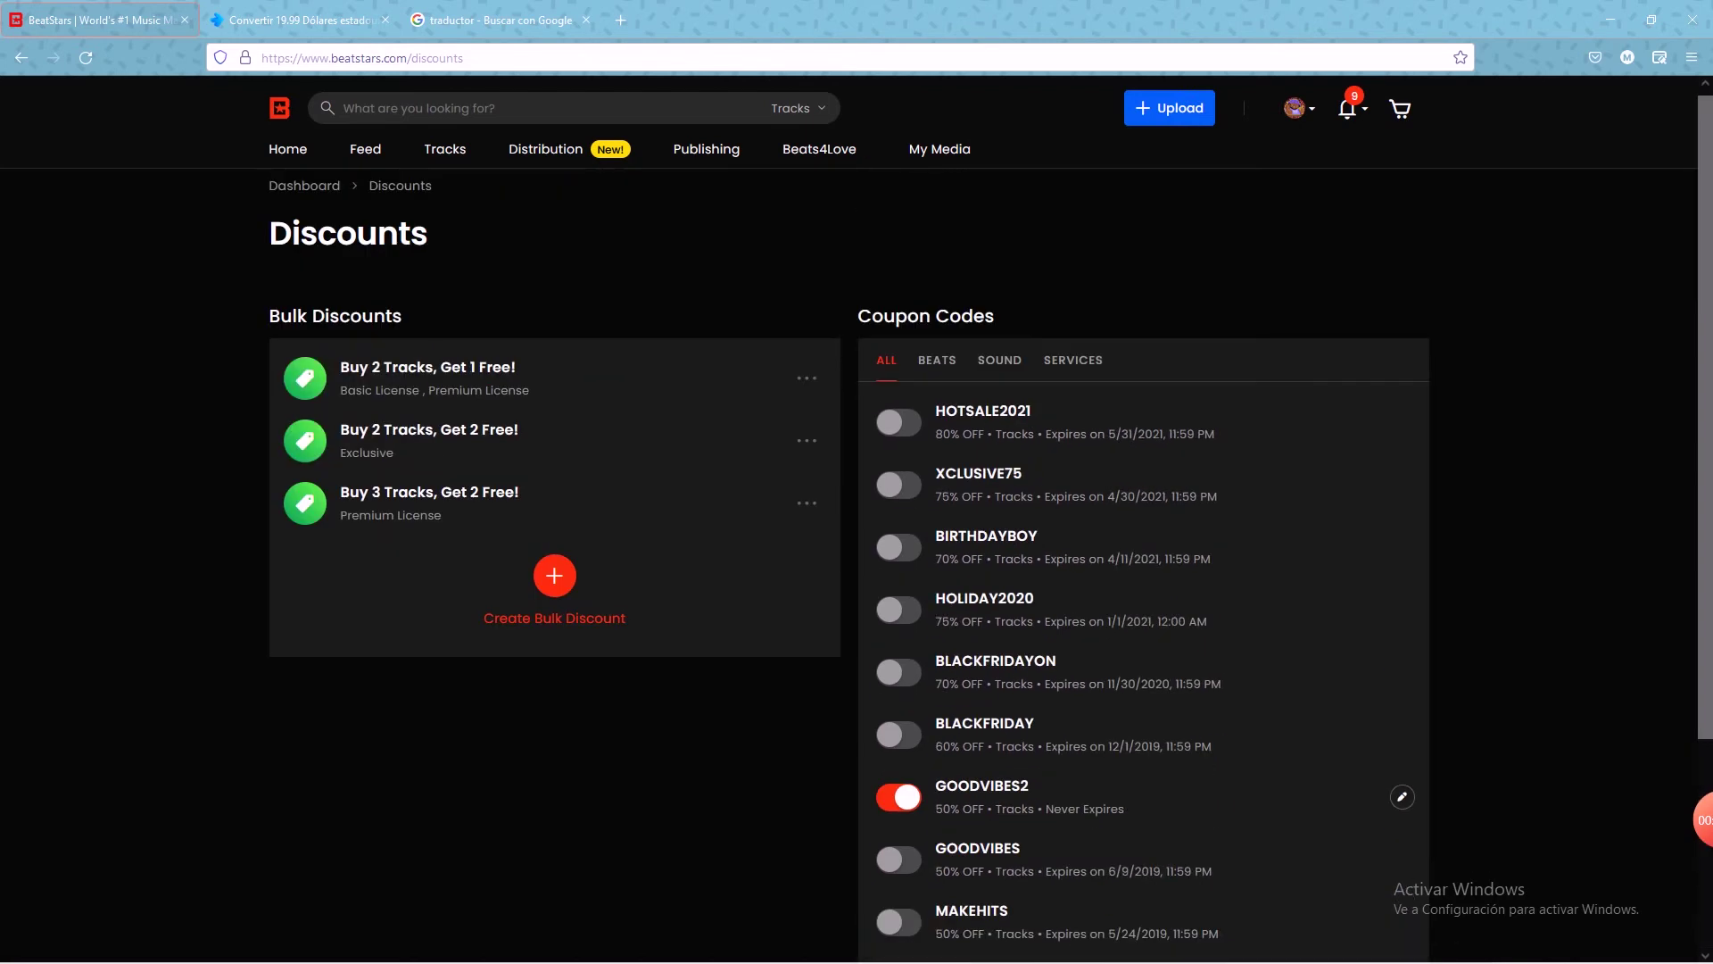
{"action": "scroll", "coordinate": [857, 535], "scroll_direction": "down", "scroll_amount": 3}
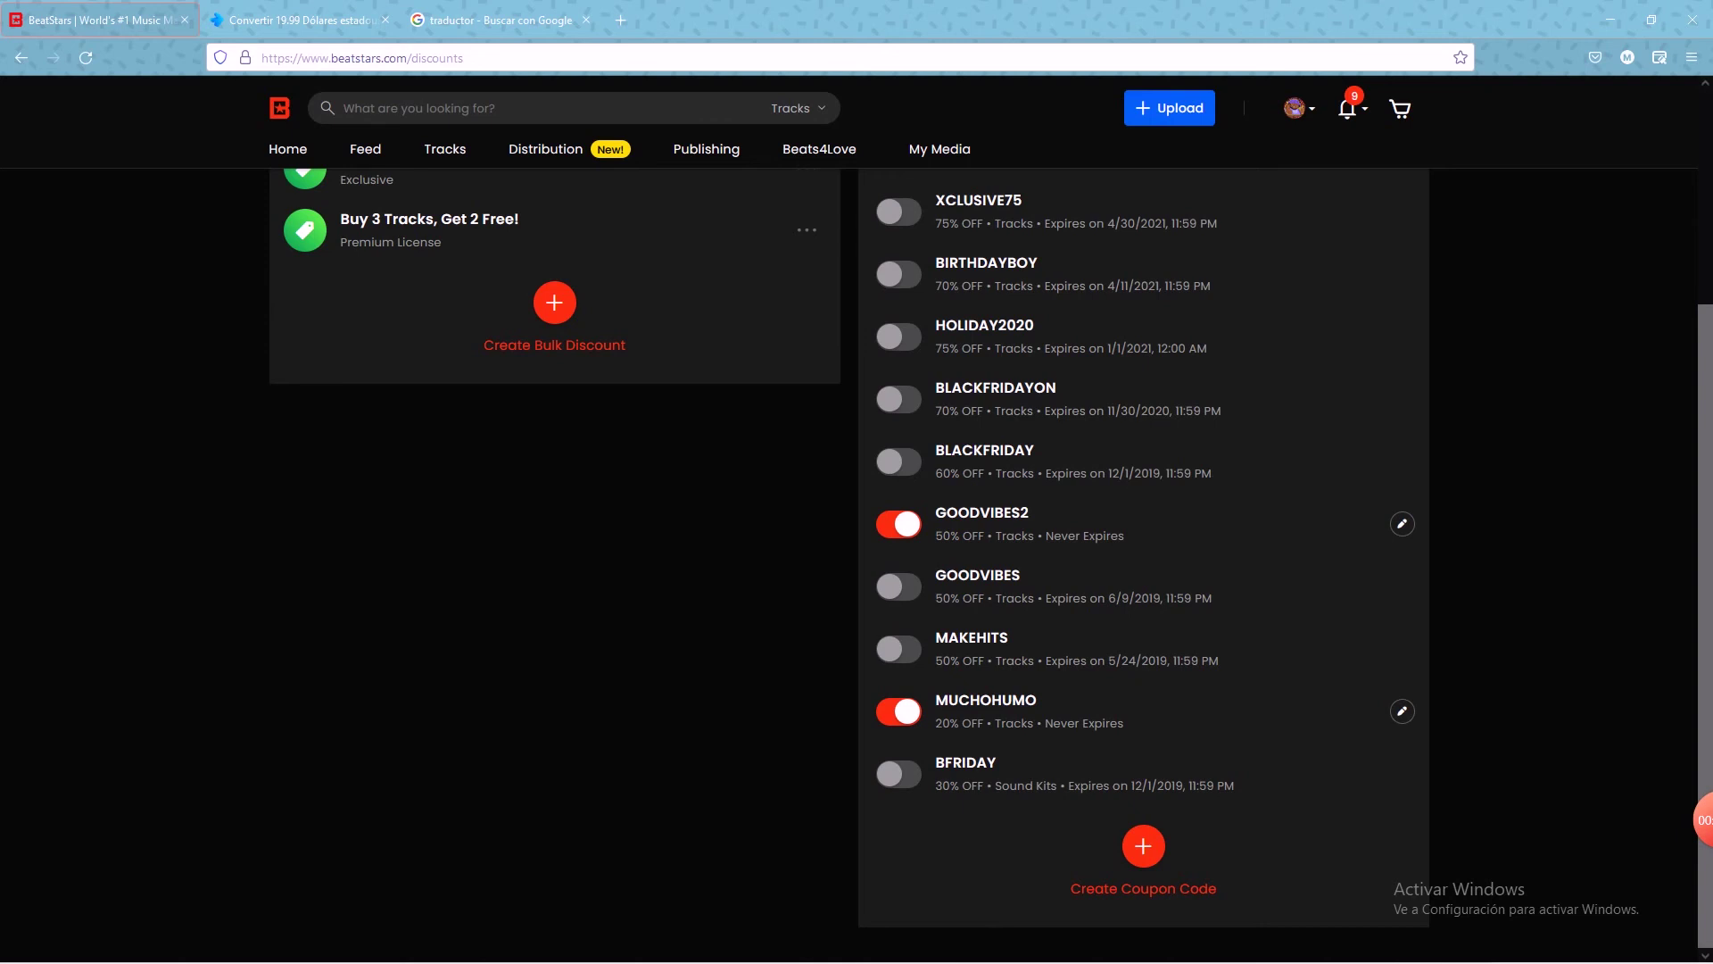
Step: Start a new coupon code named Navidad2021 with 50 percent off
{"action": "left_click", "coordinate": [1143, 845]}
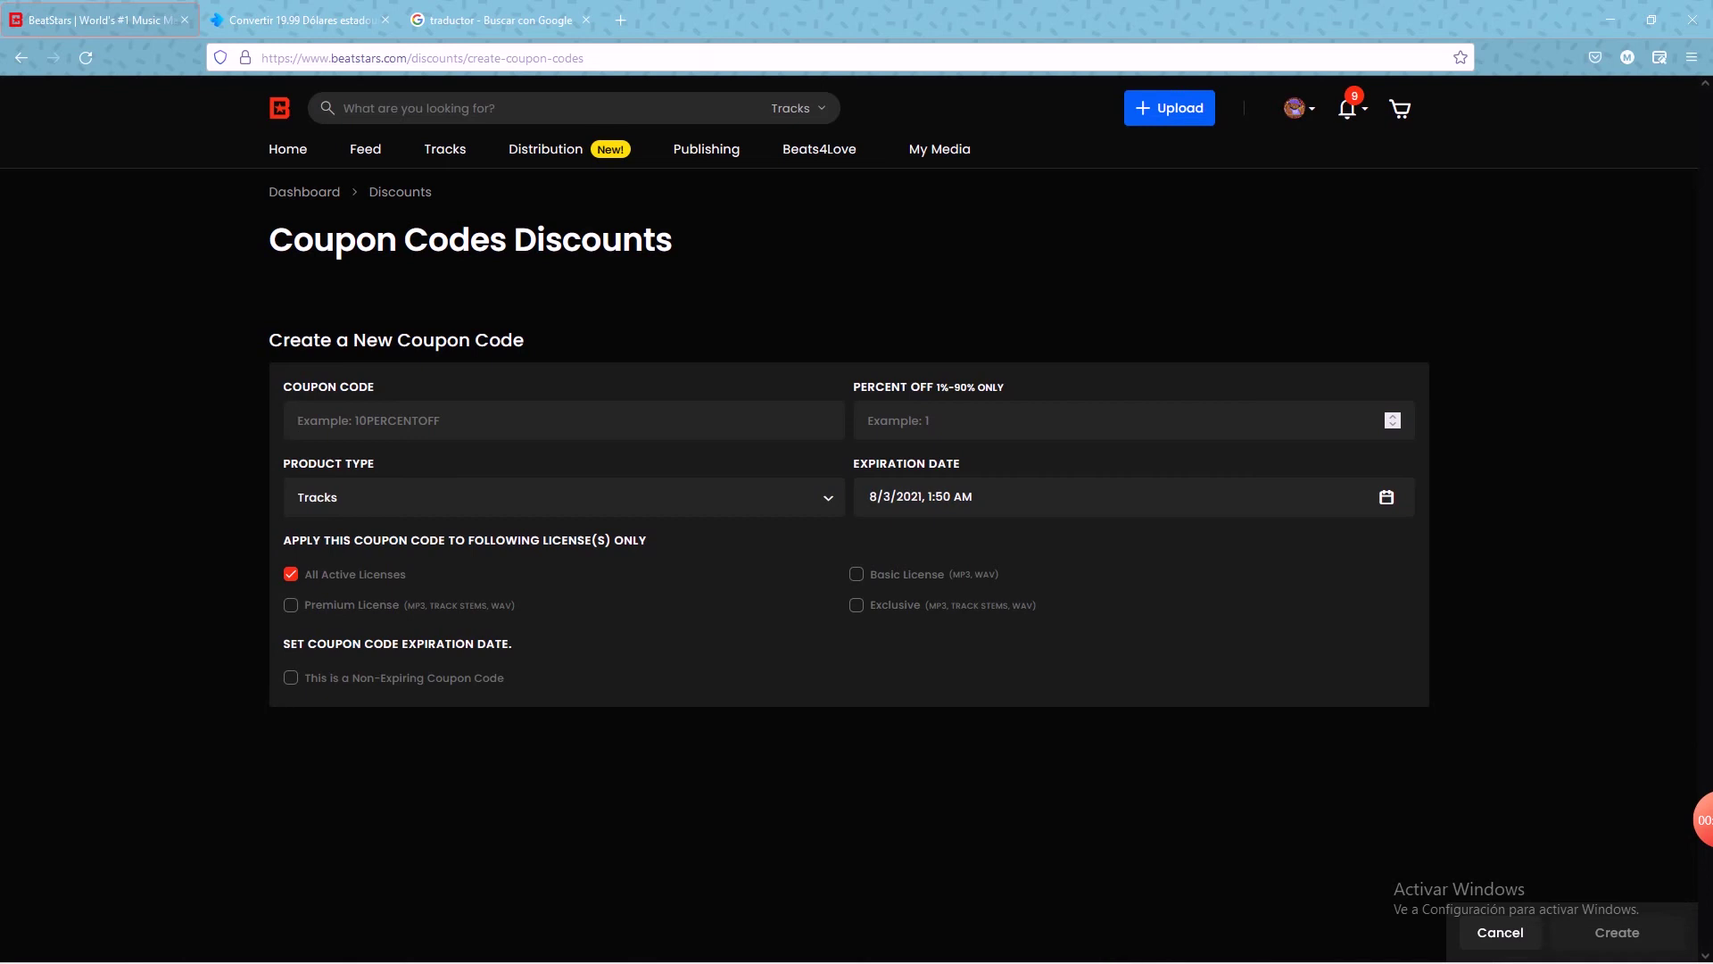
{"action": "type", "text": "N"}
{"action": "type", "text": "avidad2"}
{"action": "type", "text": "021"}
{"action": "type", "text": "50"}
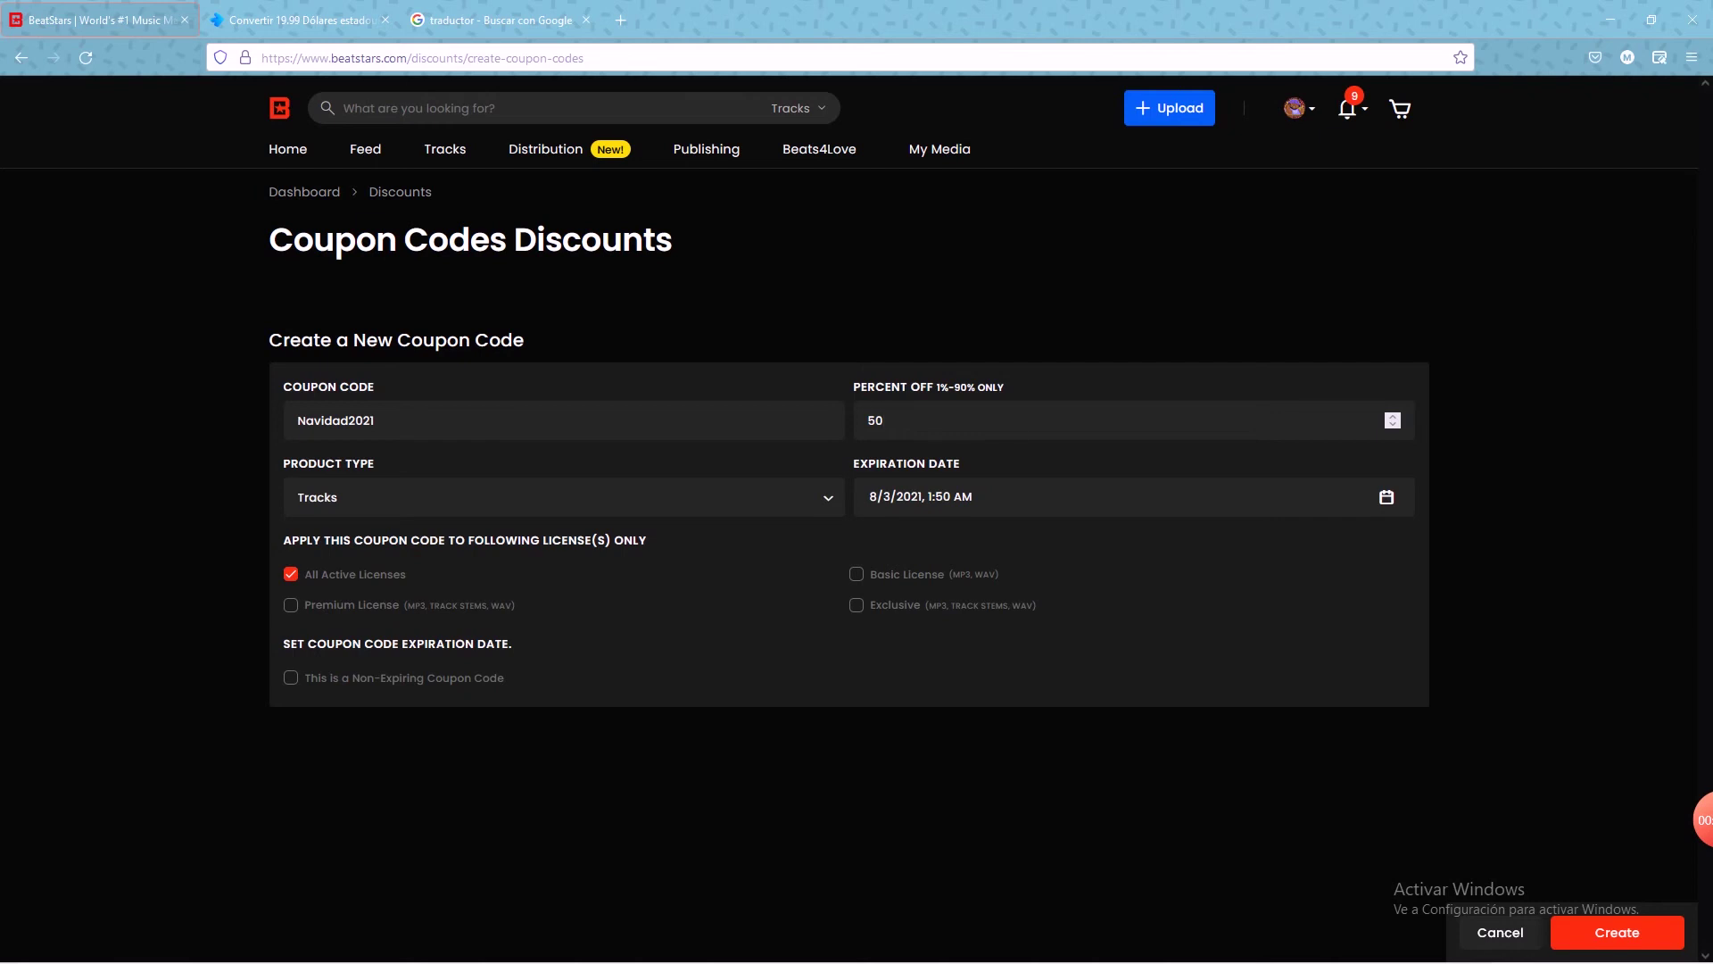
Step: Review the product types available for the coupon and select Tracks
{"action": "key", "text": "space"}
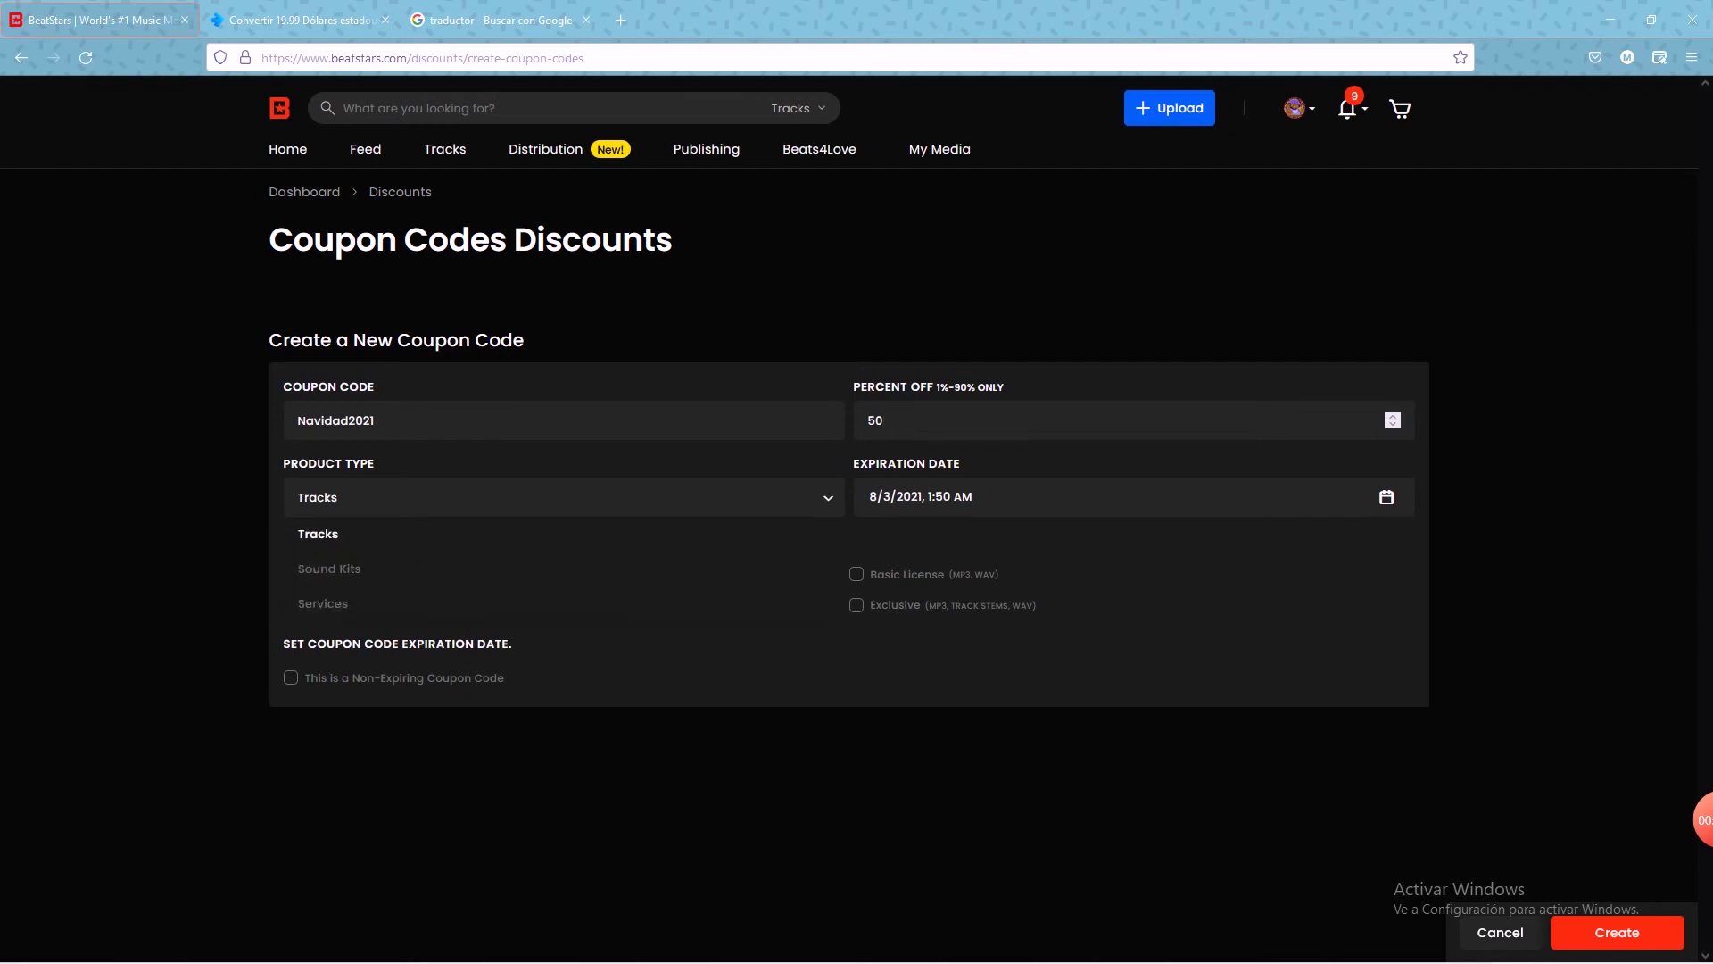
{"action": "key", "text": "Down"}
{"action": "key", "text": "Down"}
{"action": "key", "text": "Up"}
{"action": "key", "text": "Up"}
{"action": "left_click", "coordinate": [393, 537]}
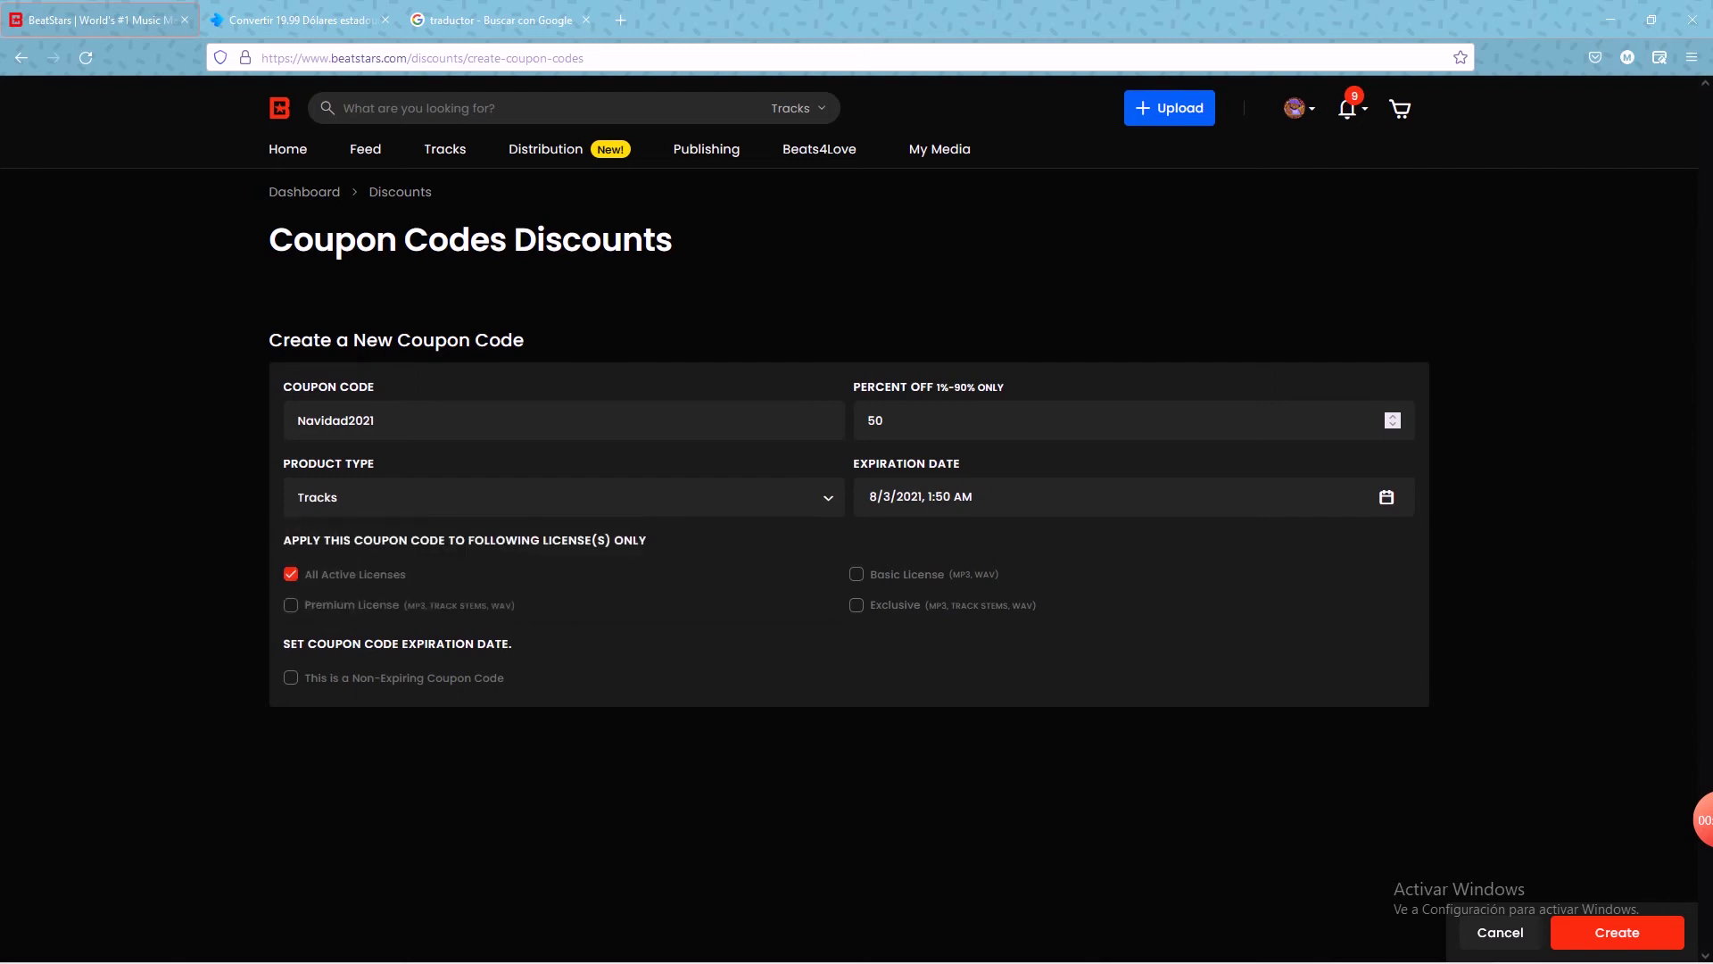
Step: Try an expiration date of August 31, 2021 and a non-expiring setting for the coupon, leaving for the dashboard without creating it
{"action": "key", "text": "Tab"}
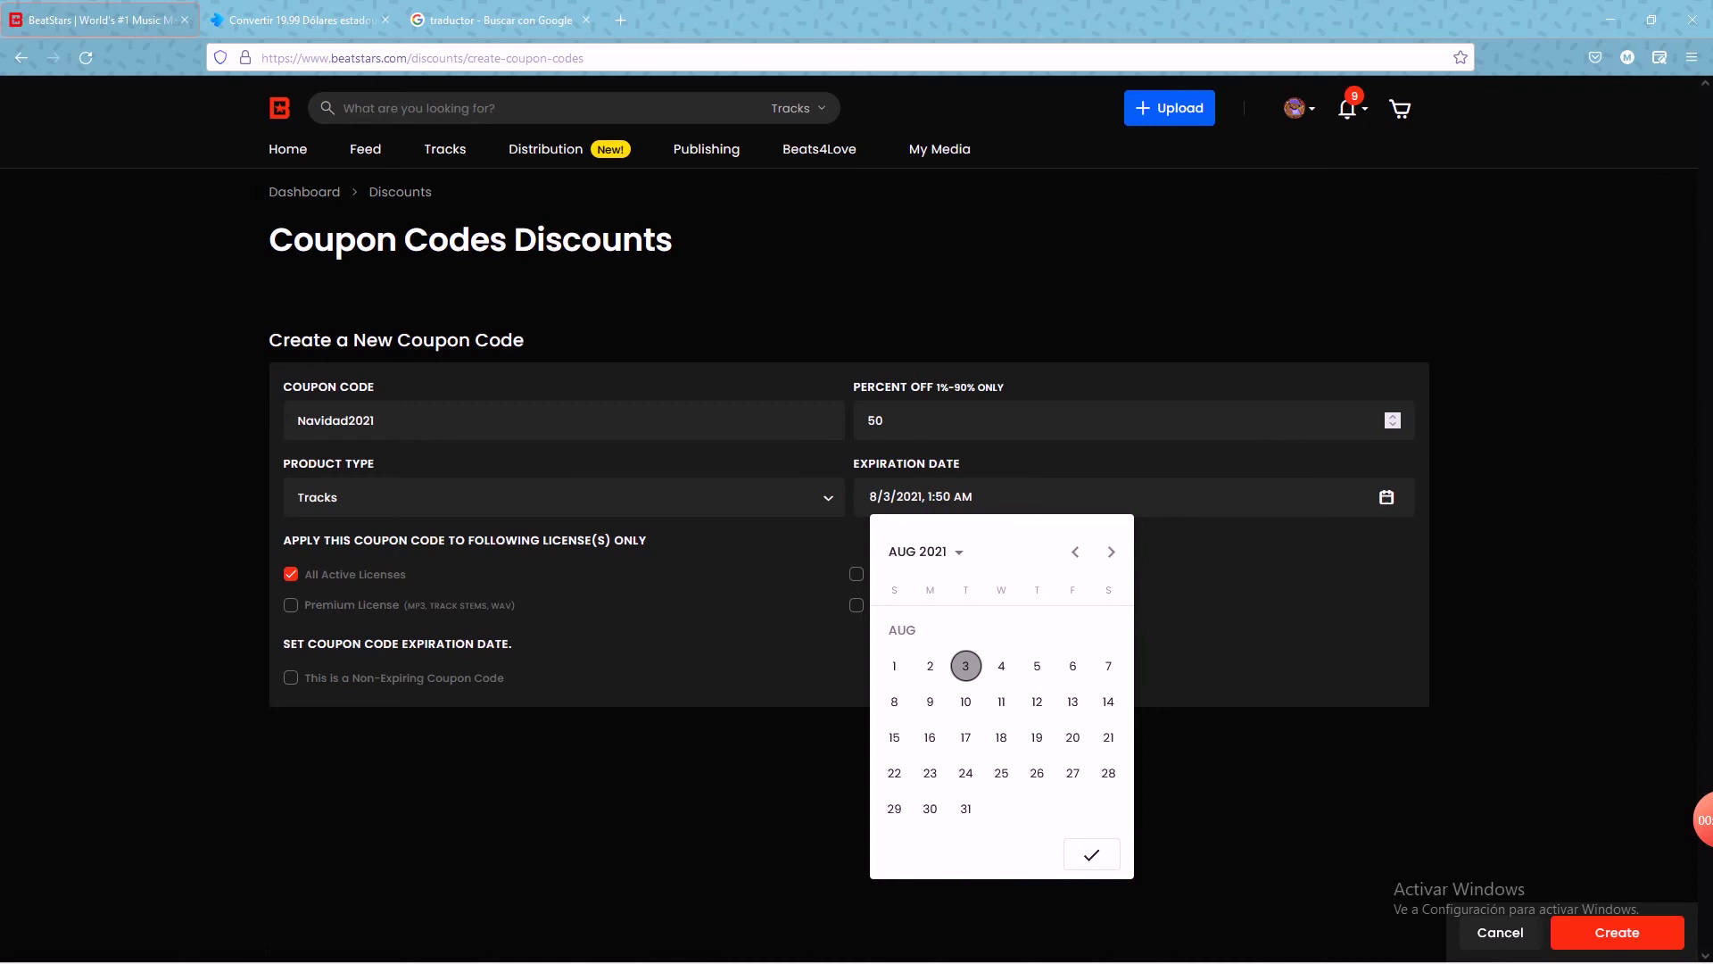
{"action": "left_click", "coordinate": [966, 808]}
{"action": "key", "text": "Return"}
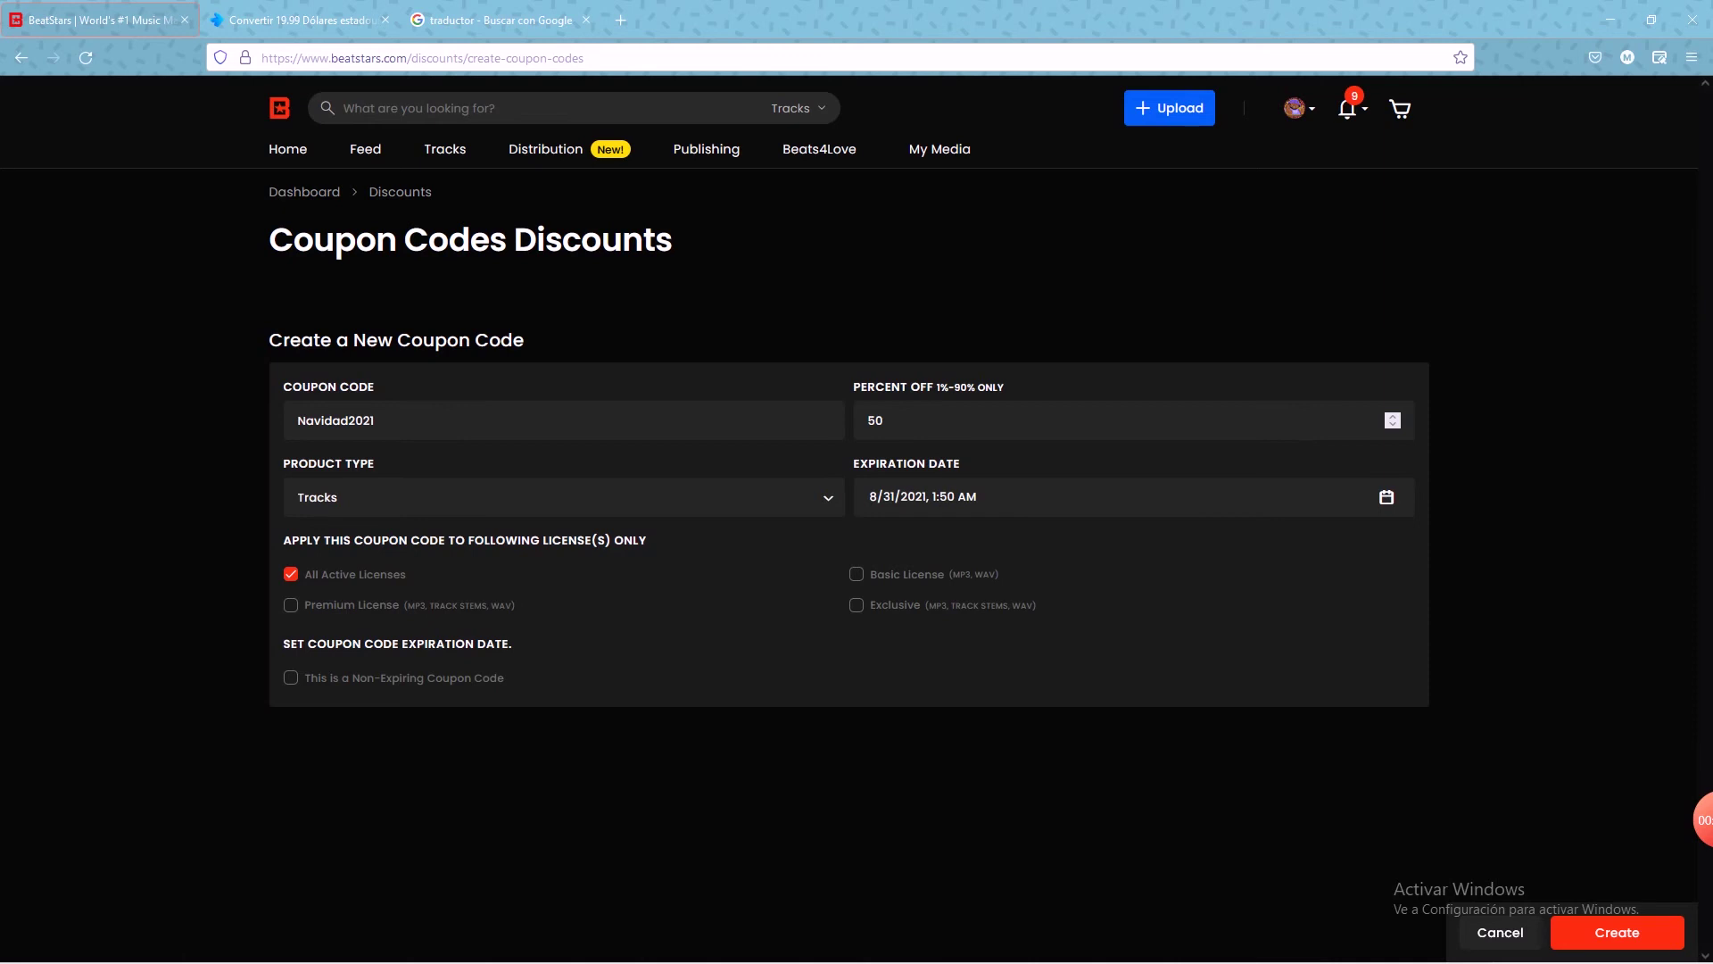
{"action": "left_click", "coordinate": [291, 677]}
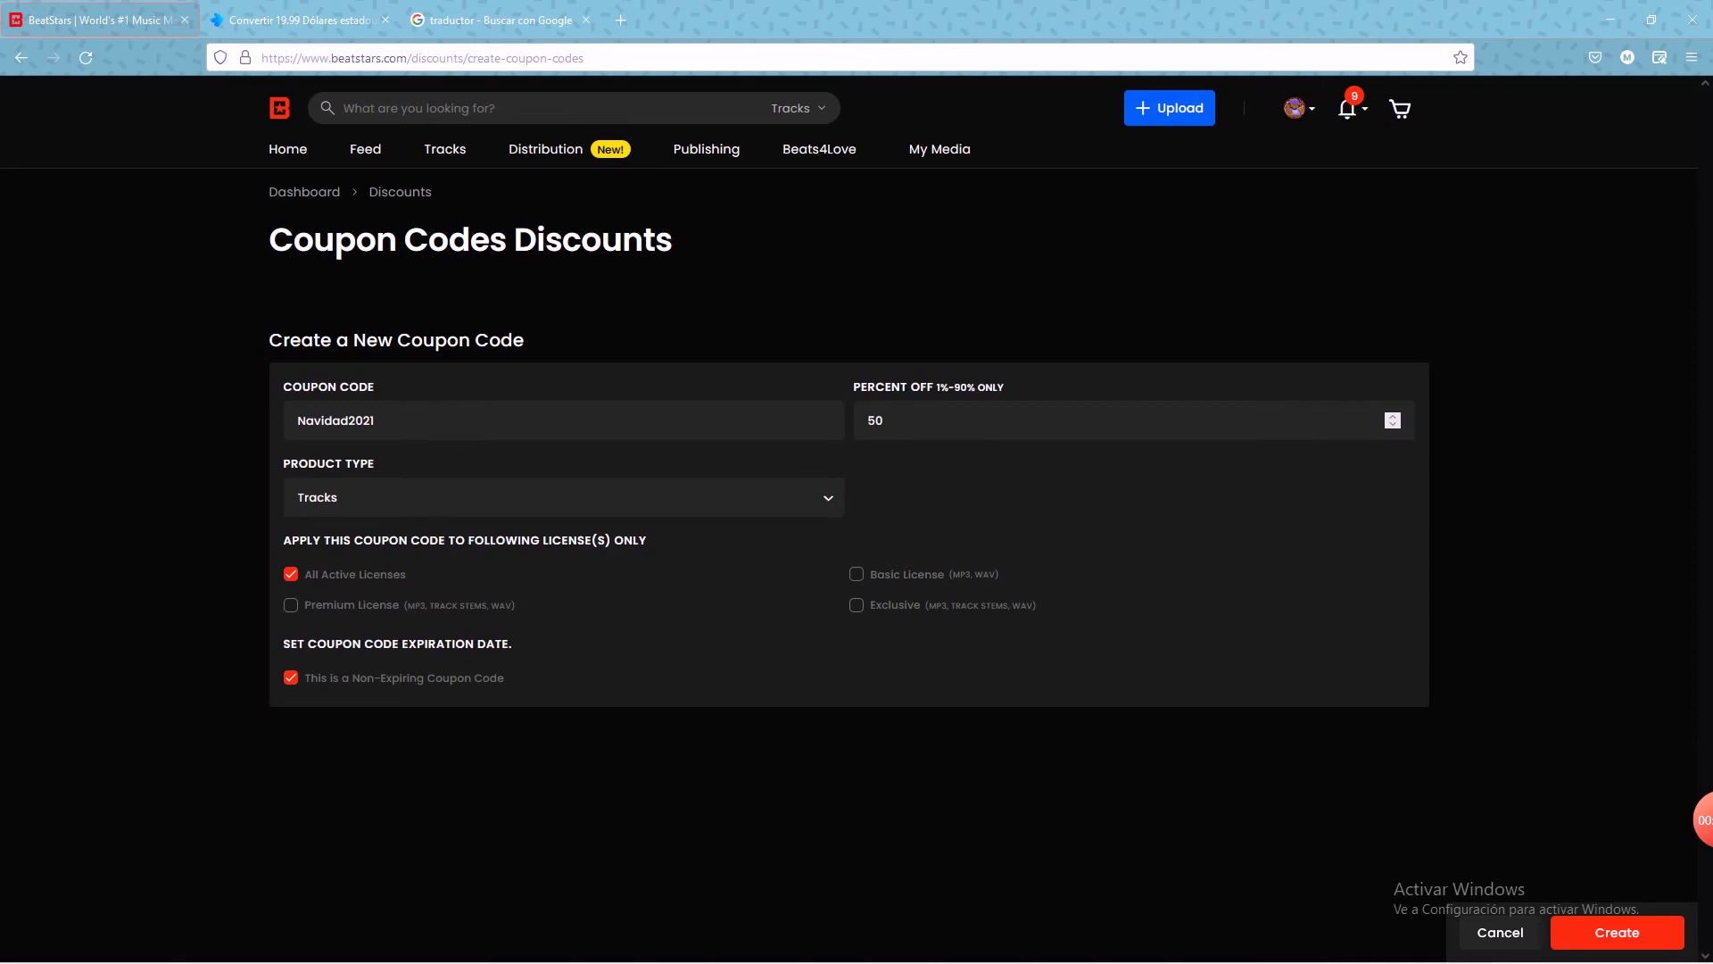
{"action": "mouse_move", "coordinate": [940, 149]}
{"action": "left_click", "coordinate": [304, 191]}
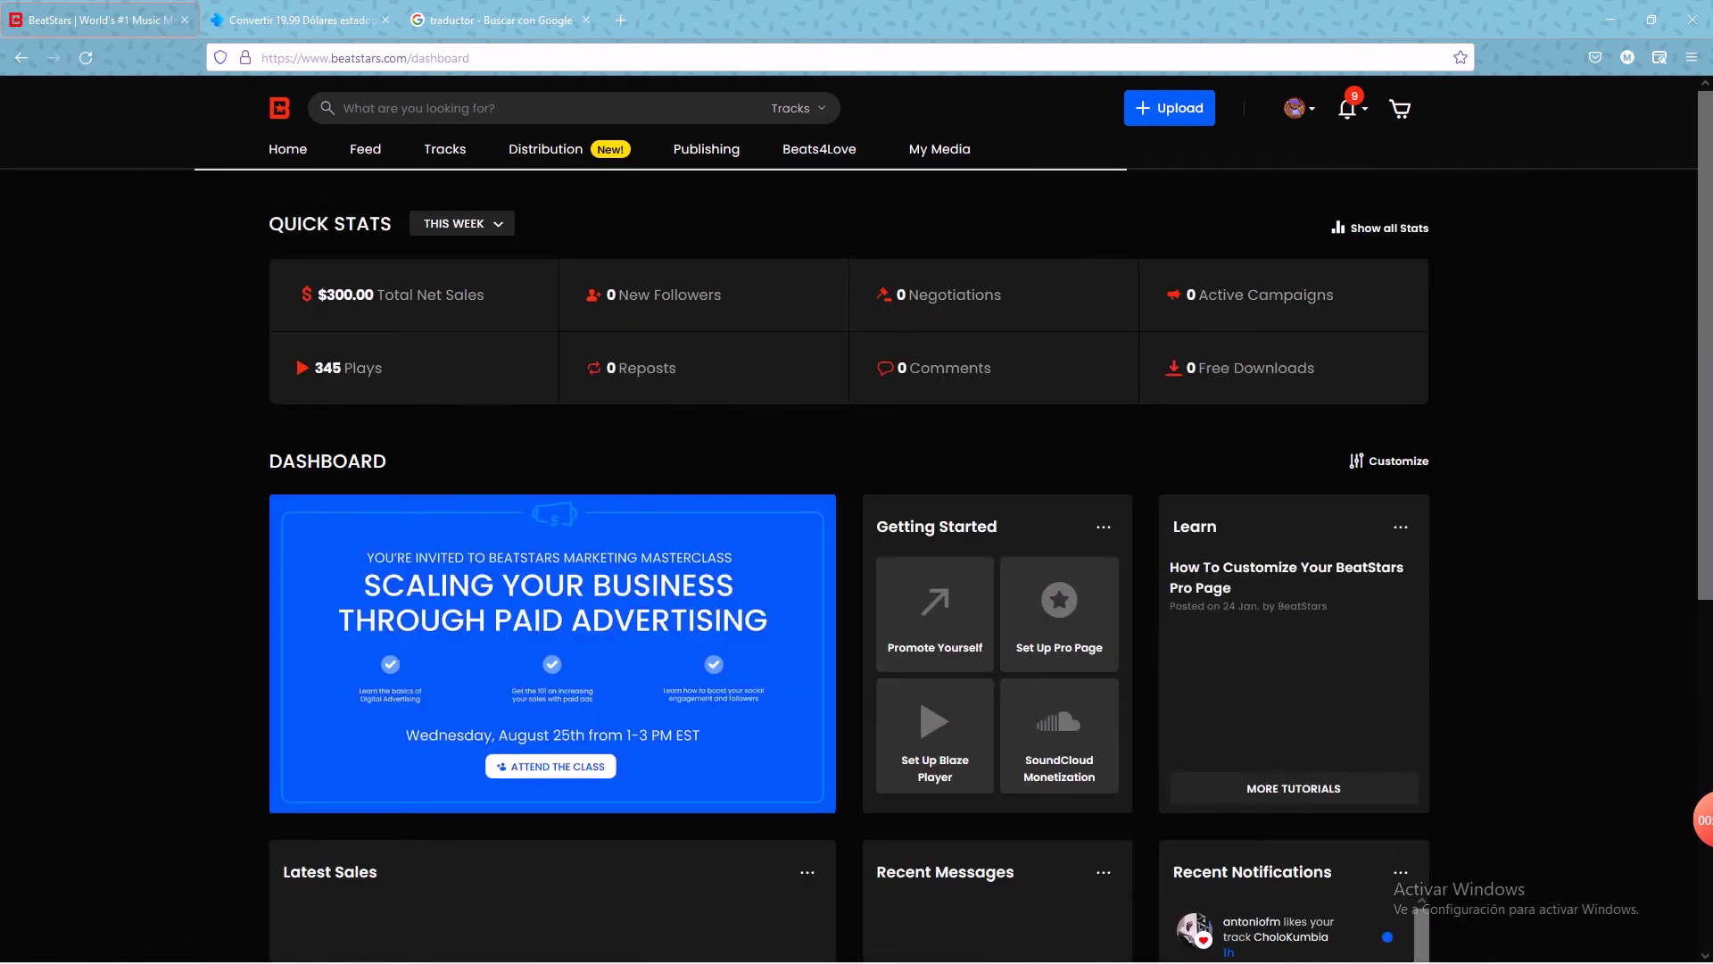
Step: Open the 50 Cent Type Beats Playlist opportunity and examine its start and end dates and the tracks available for submission
{"action": "mouse_move", "coordinate": [940, 149]}
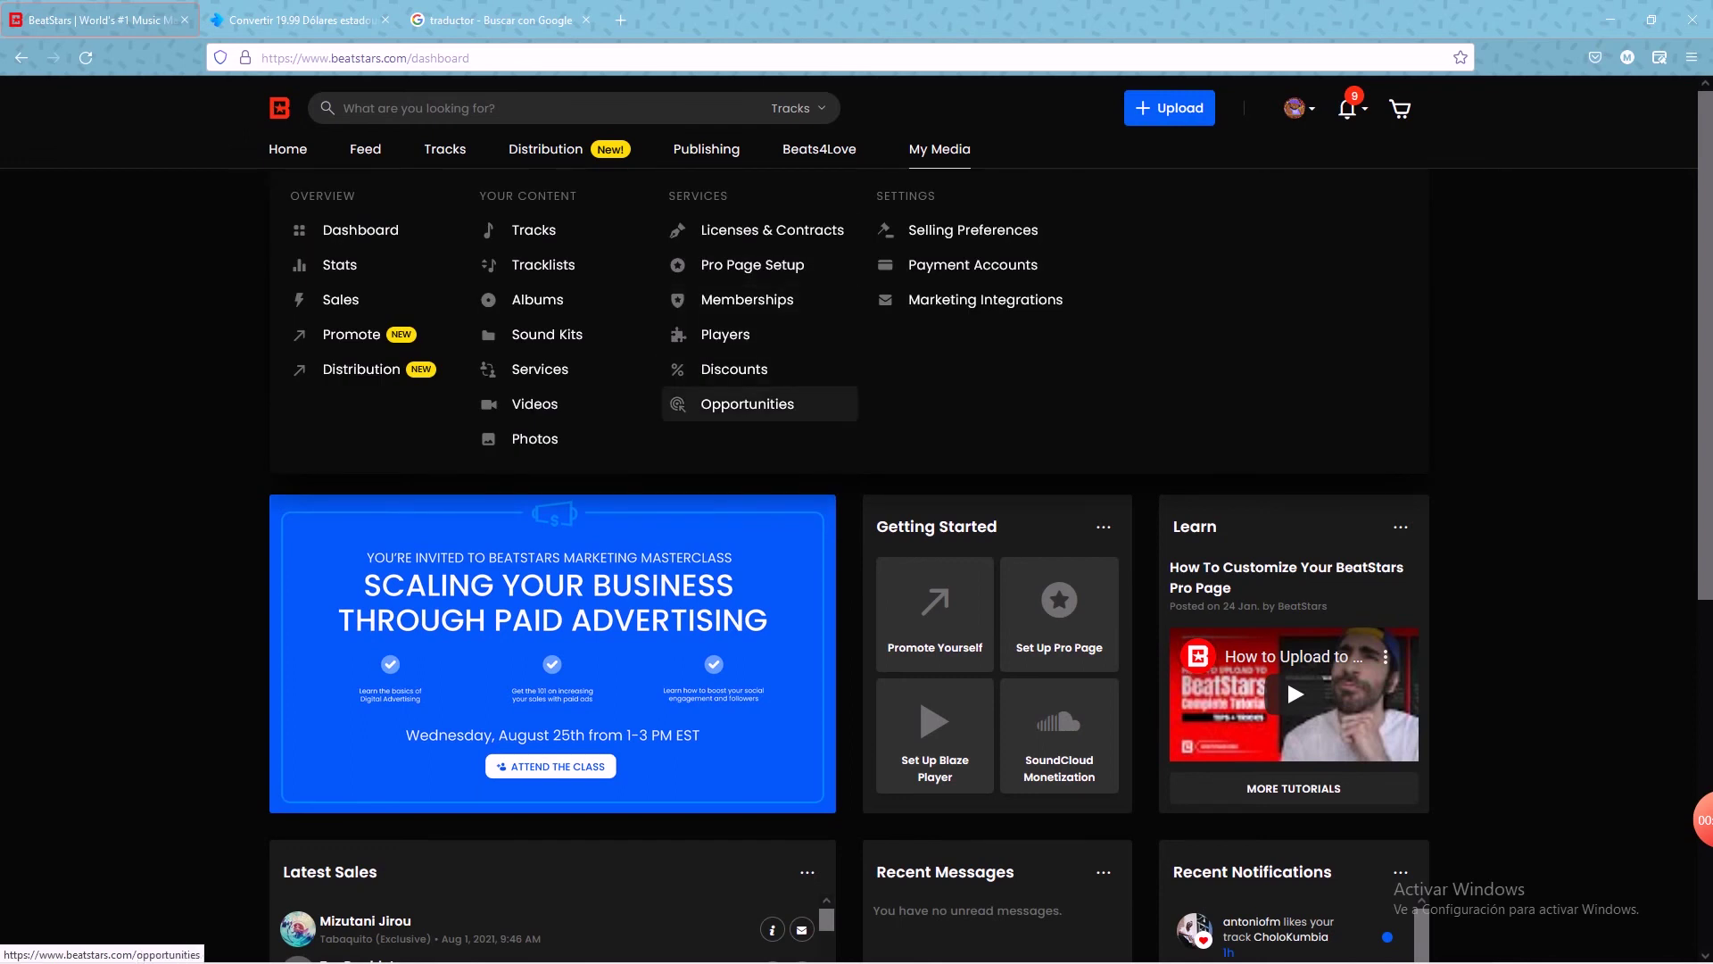
{"action": "left_click", "coordinate": [748, 403]}
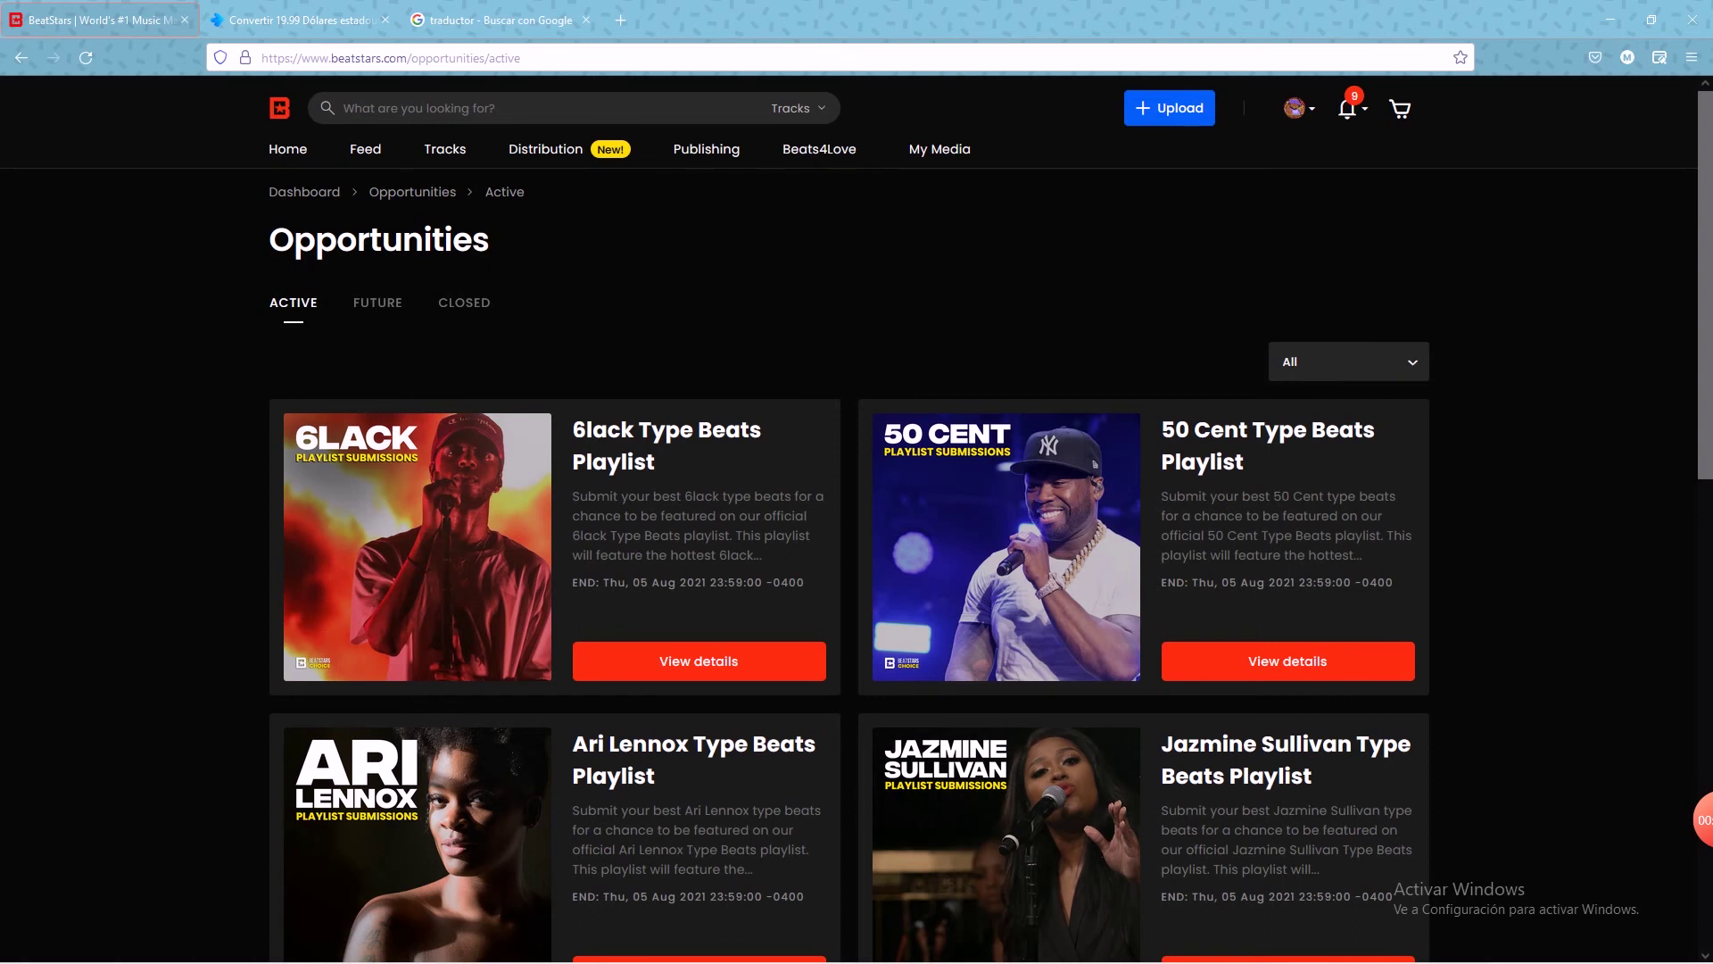
{"action": "left_click", "coordinate": [1287, 661]}
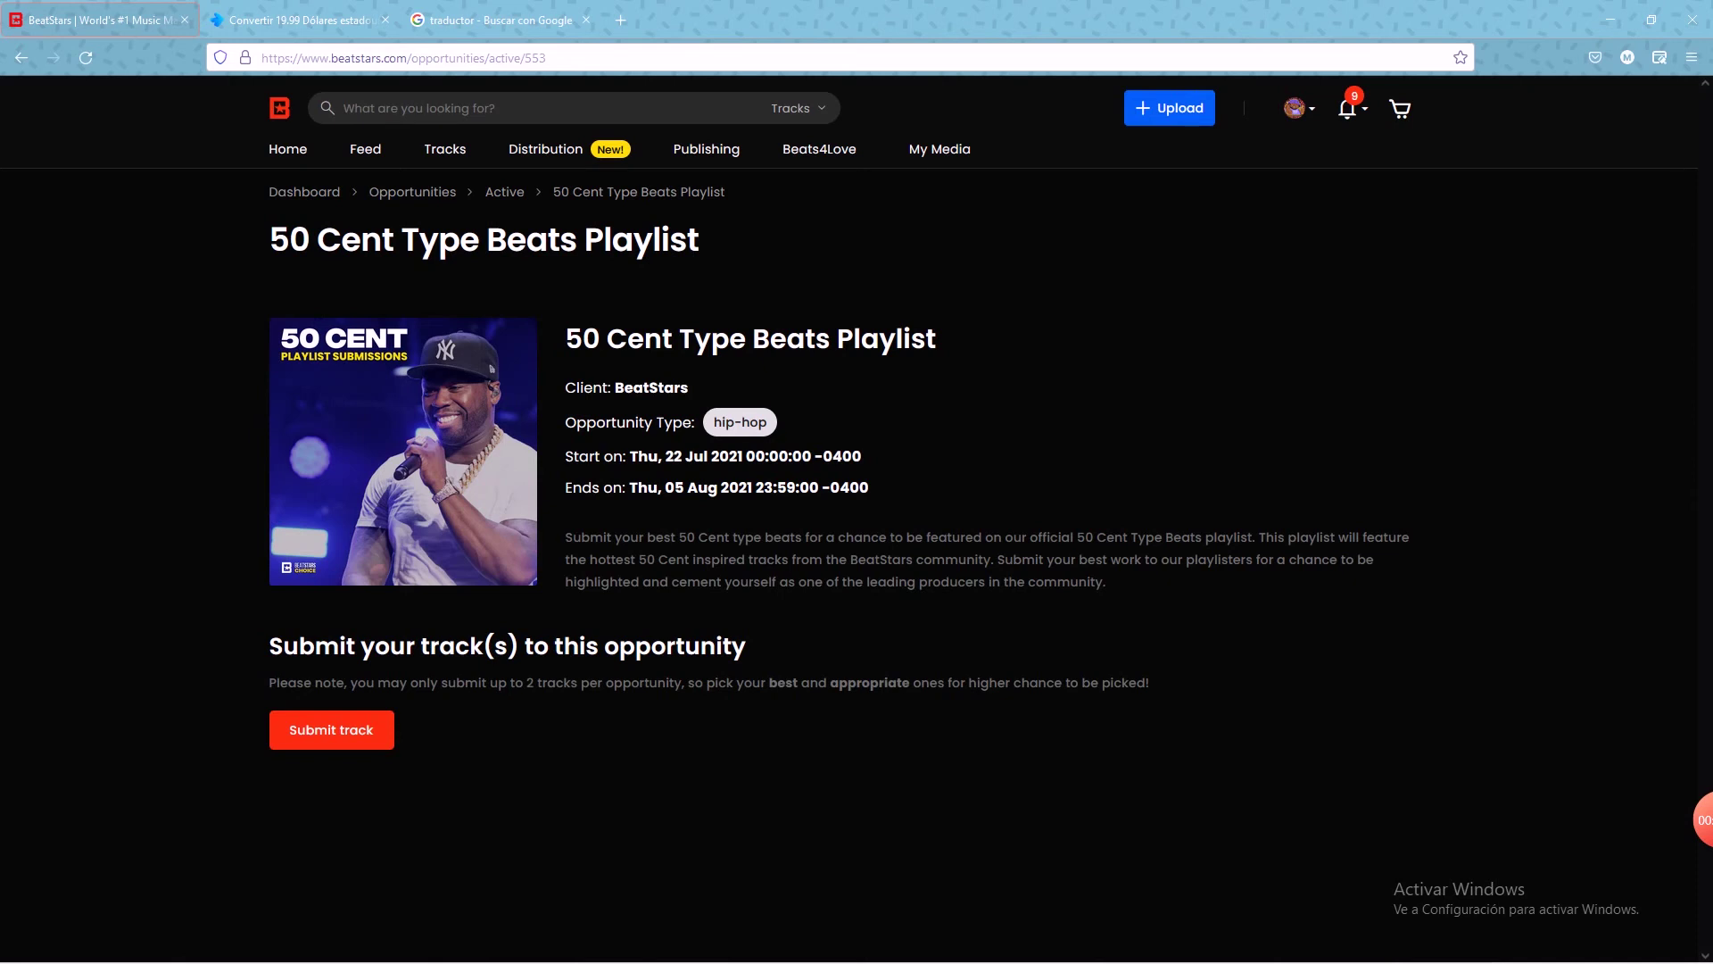
{"action": "left_click_drag", "start_coordinate": [630, 456], "coordinate": [862, 456]}
{"action": "left_click_drag", "start_coordinate": [630, 488], "coordinate": [869, 487]}
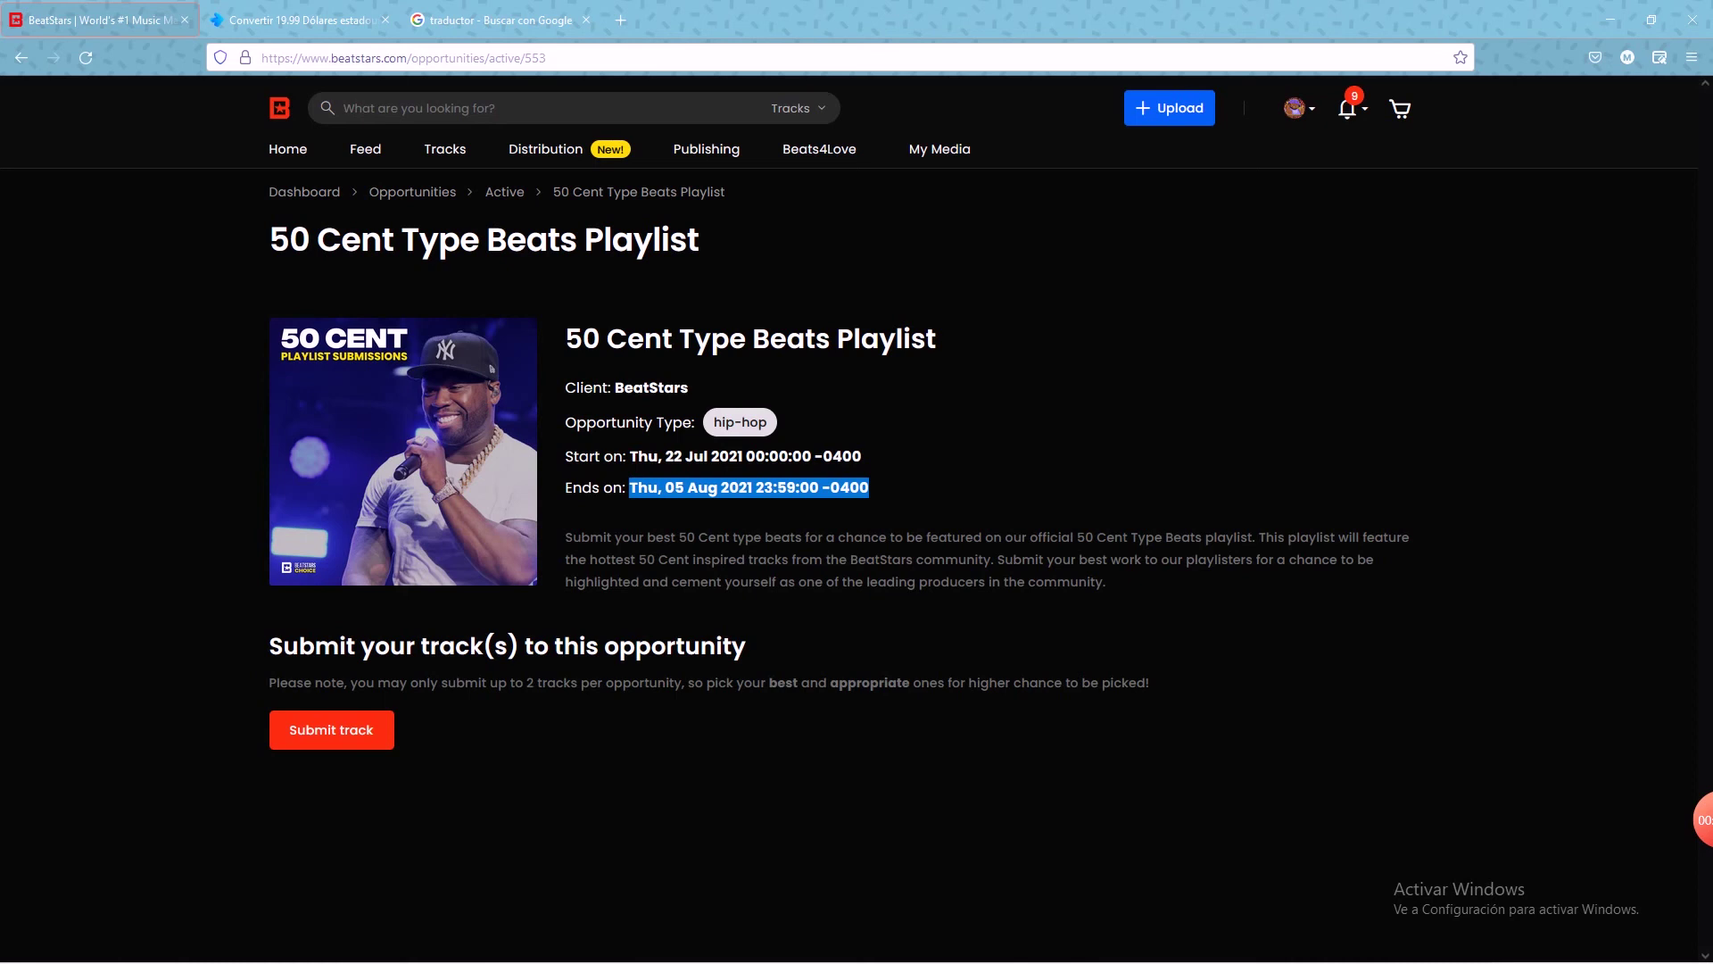
{"action": "left_click", "coordinate": [331, 730]}
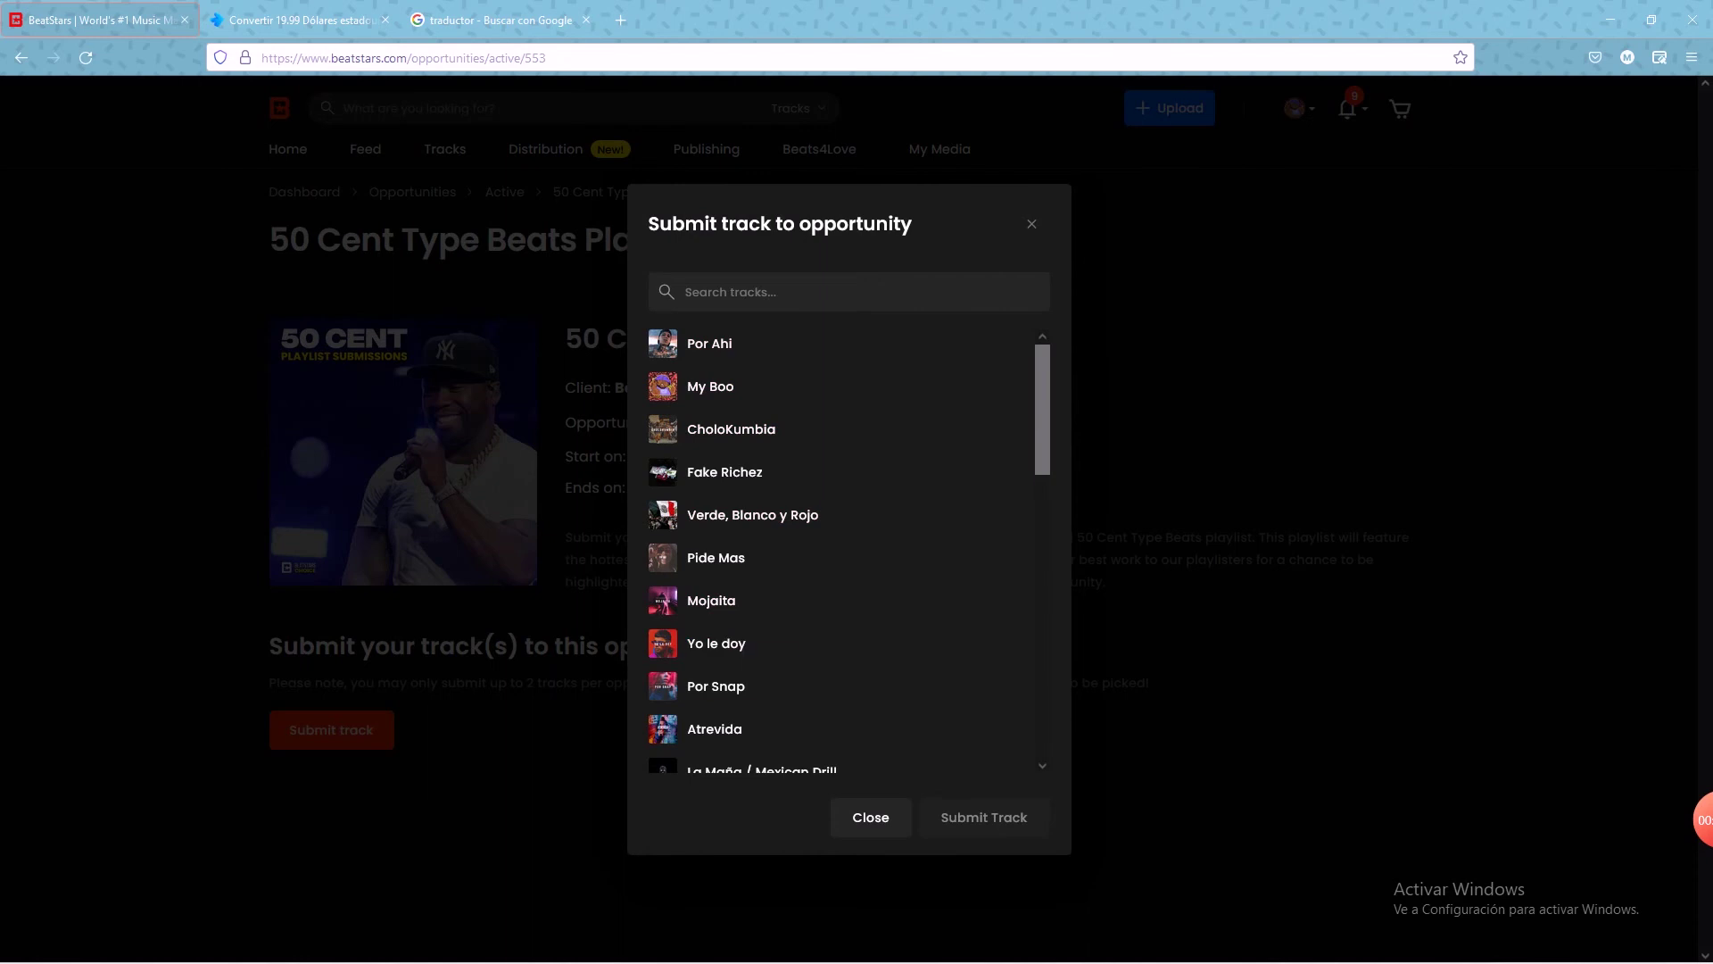
{"action": "key", "text": "Escape"}
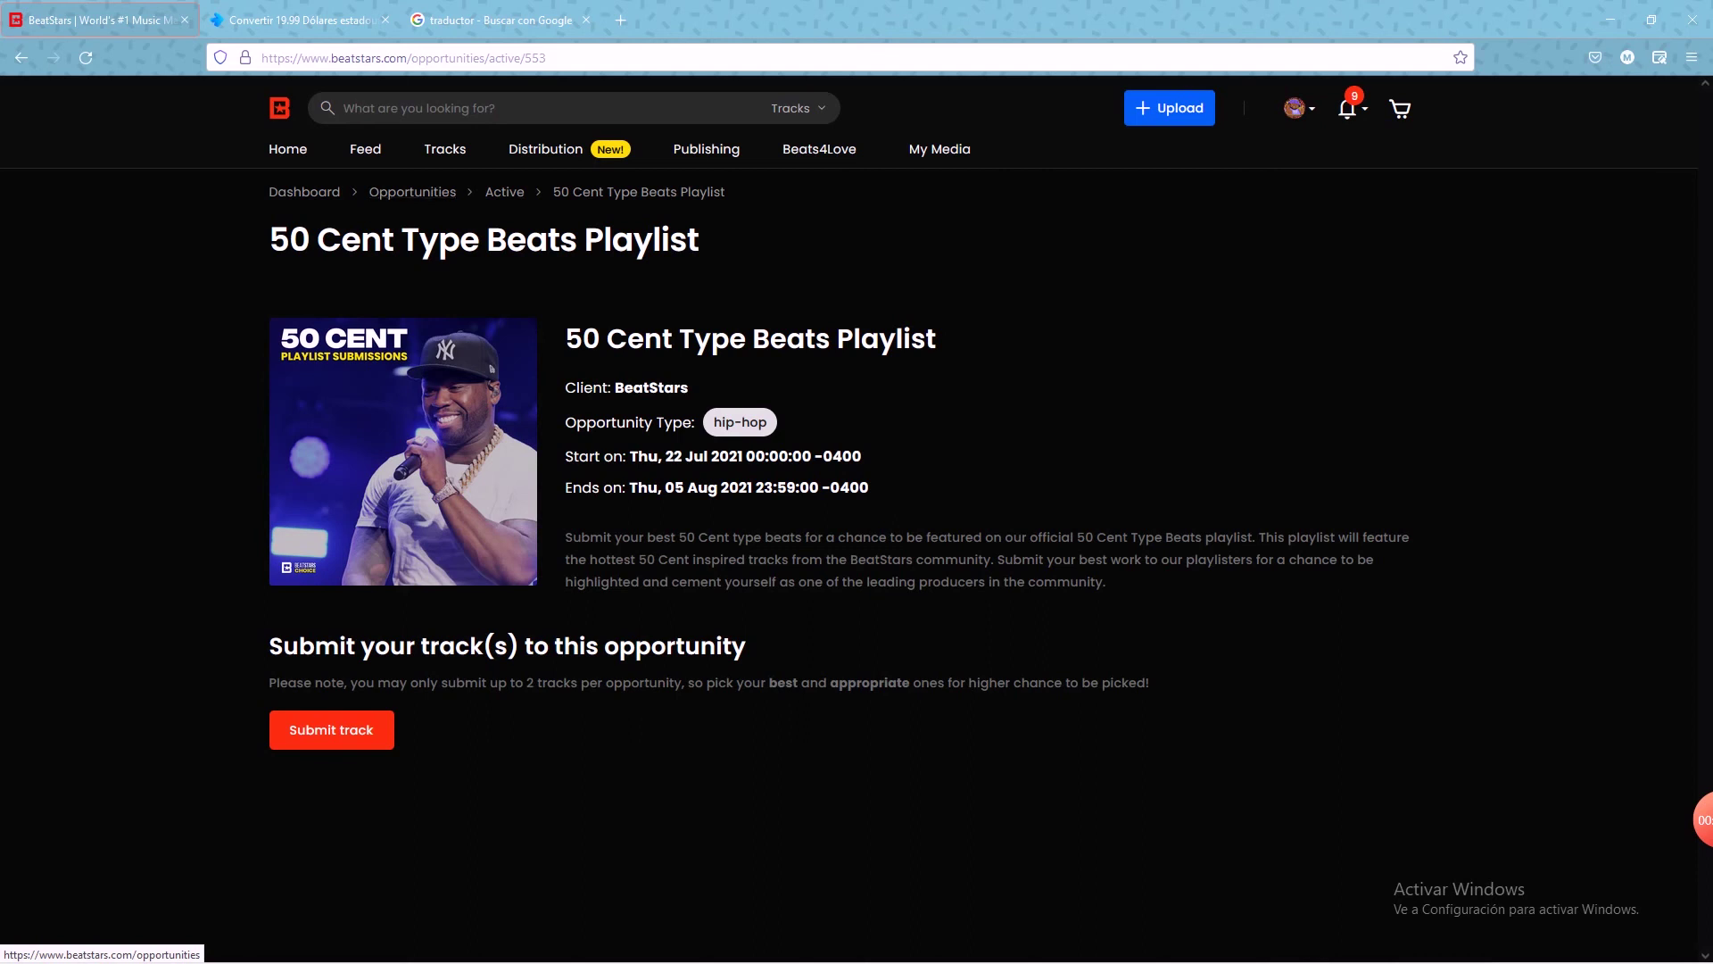
Step: Review the PayPal and Stripe options in Payment Accounts and return to the dashboard
{"action": "mouse_move", "coordinate": [939, 149]}
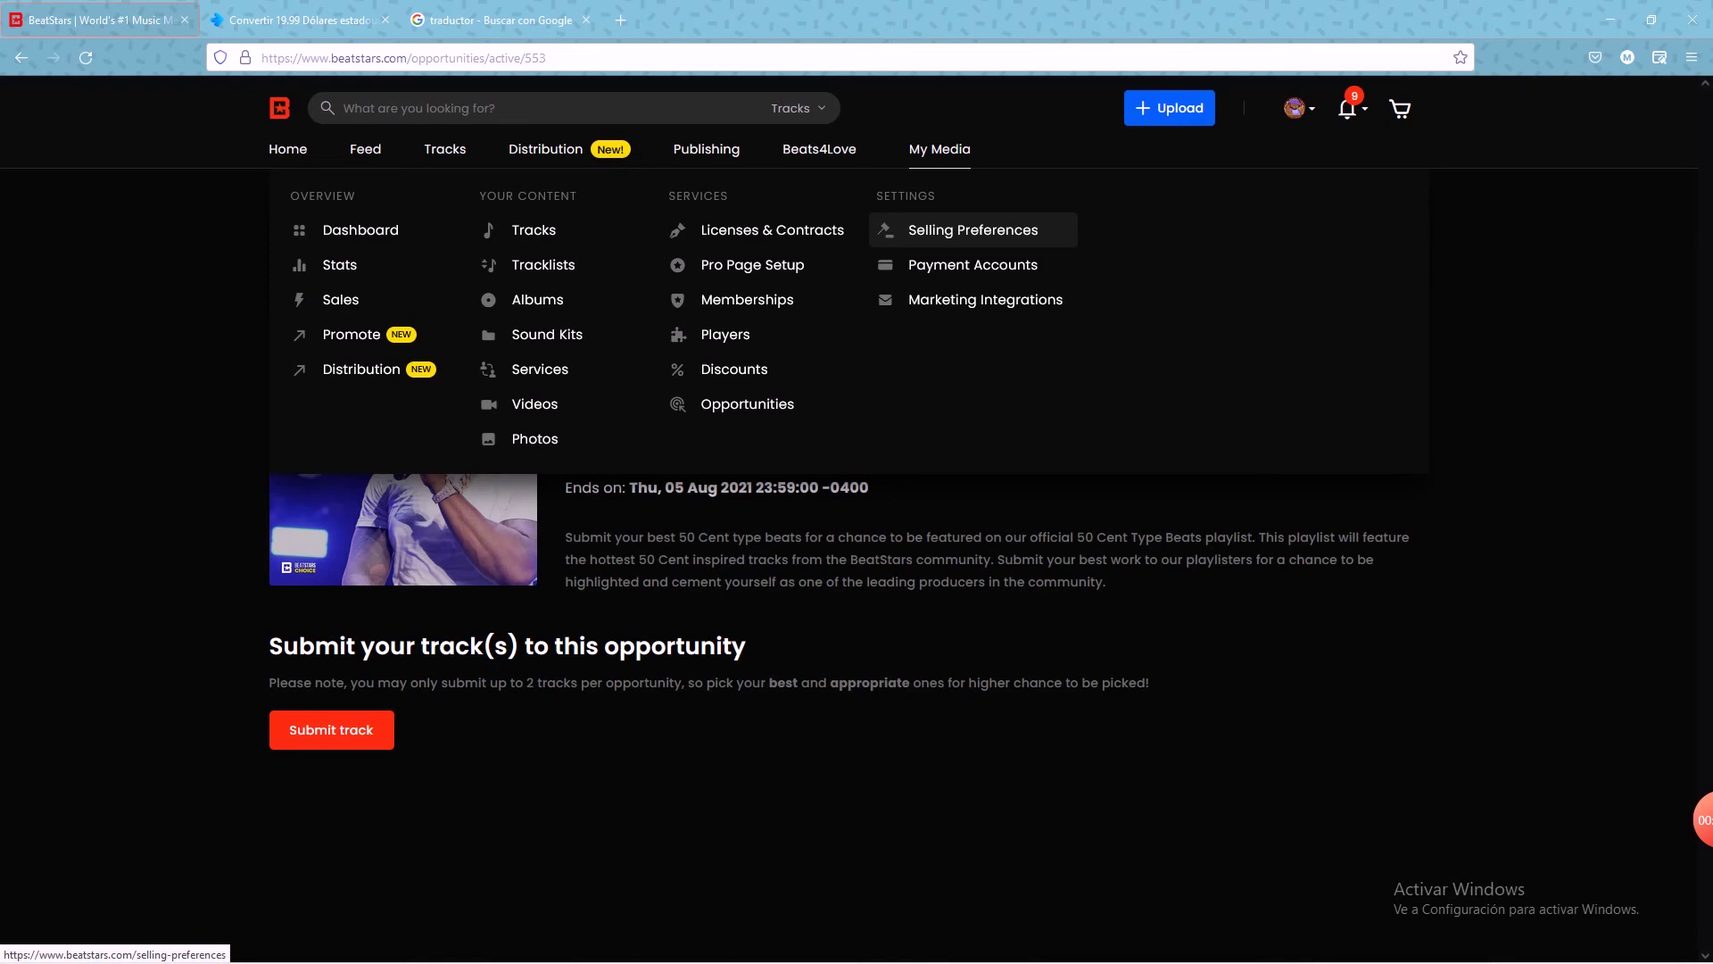
{"action": "left_click", "coordinate": [973, 264]}
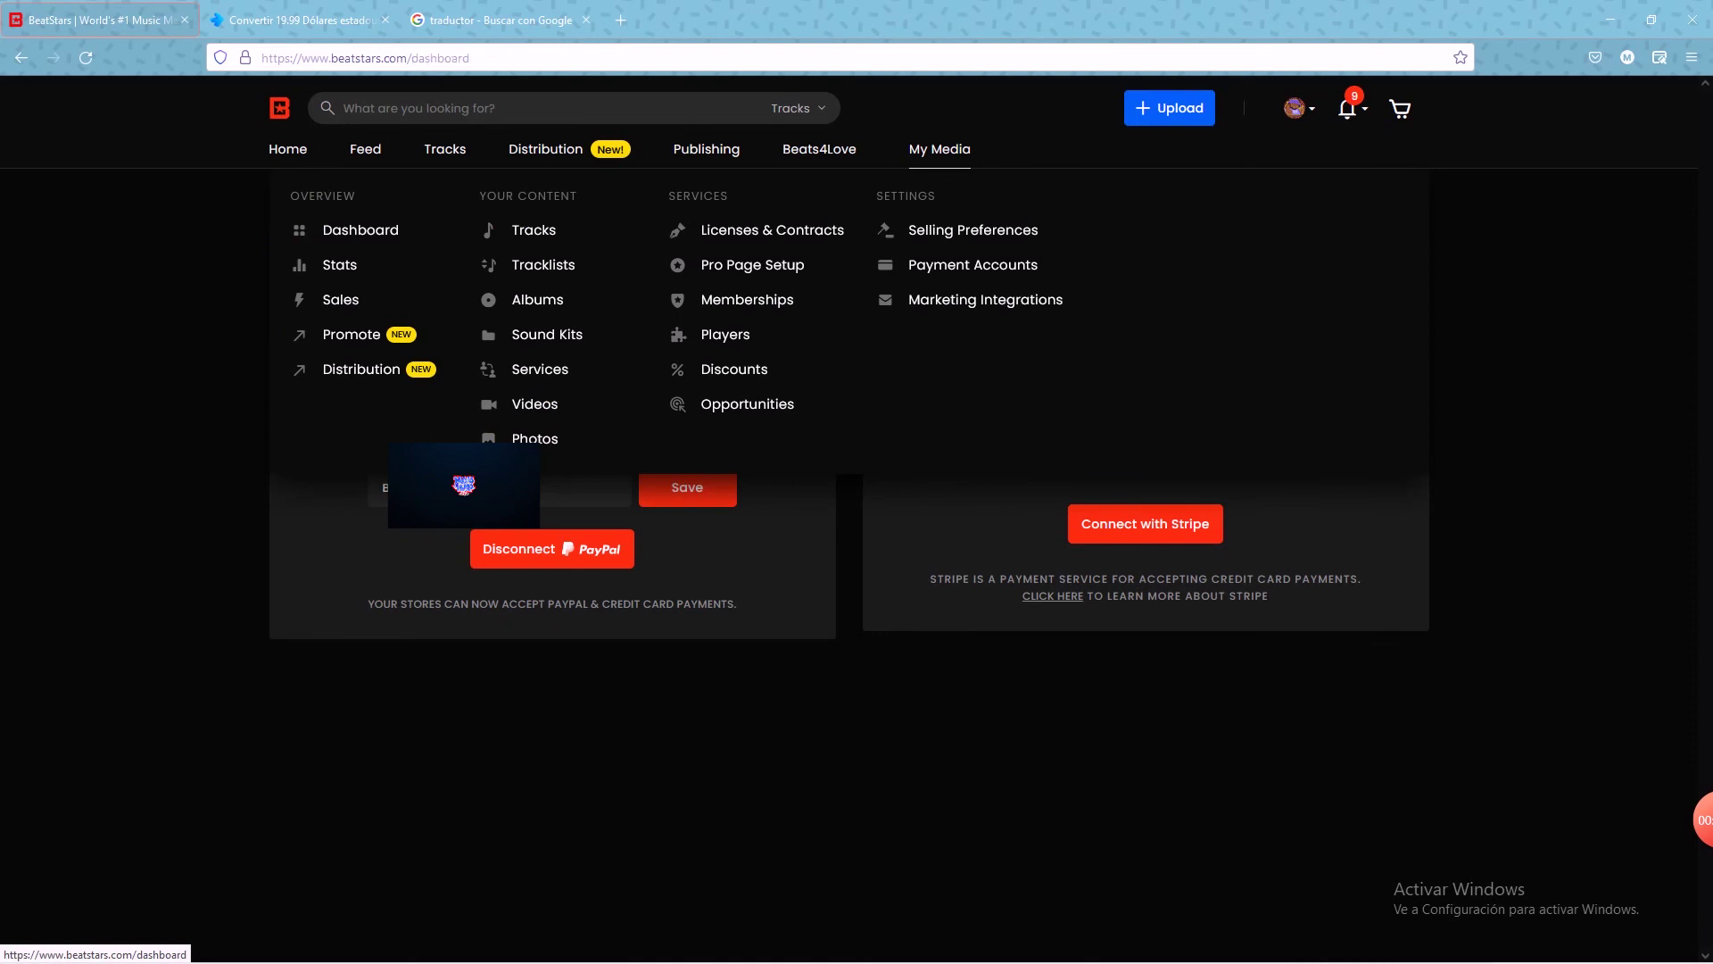
{"action": "left_click", "coordinate": [302, 226]}
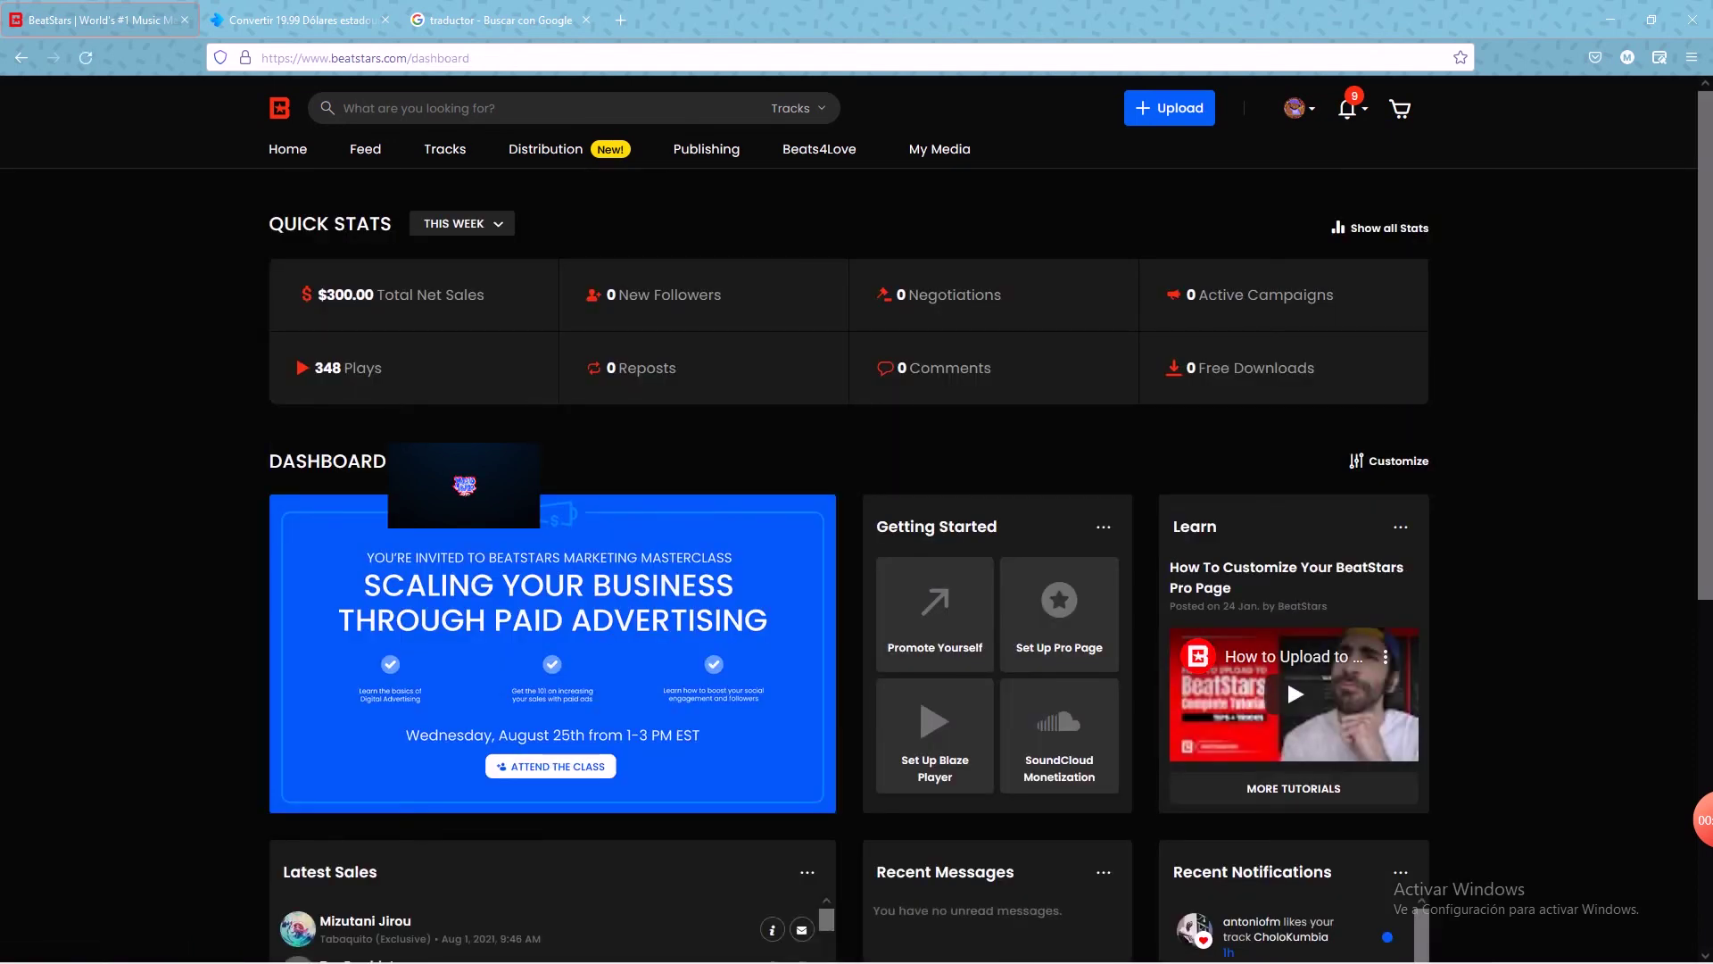
Step: Open a new sound kit in the metadata editor and examine its details, file uploads, type, price, free download and collaborator options
{"action": "mouse_move", "coordinate": [940, 149]}
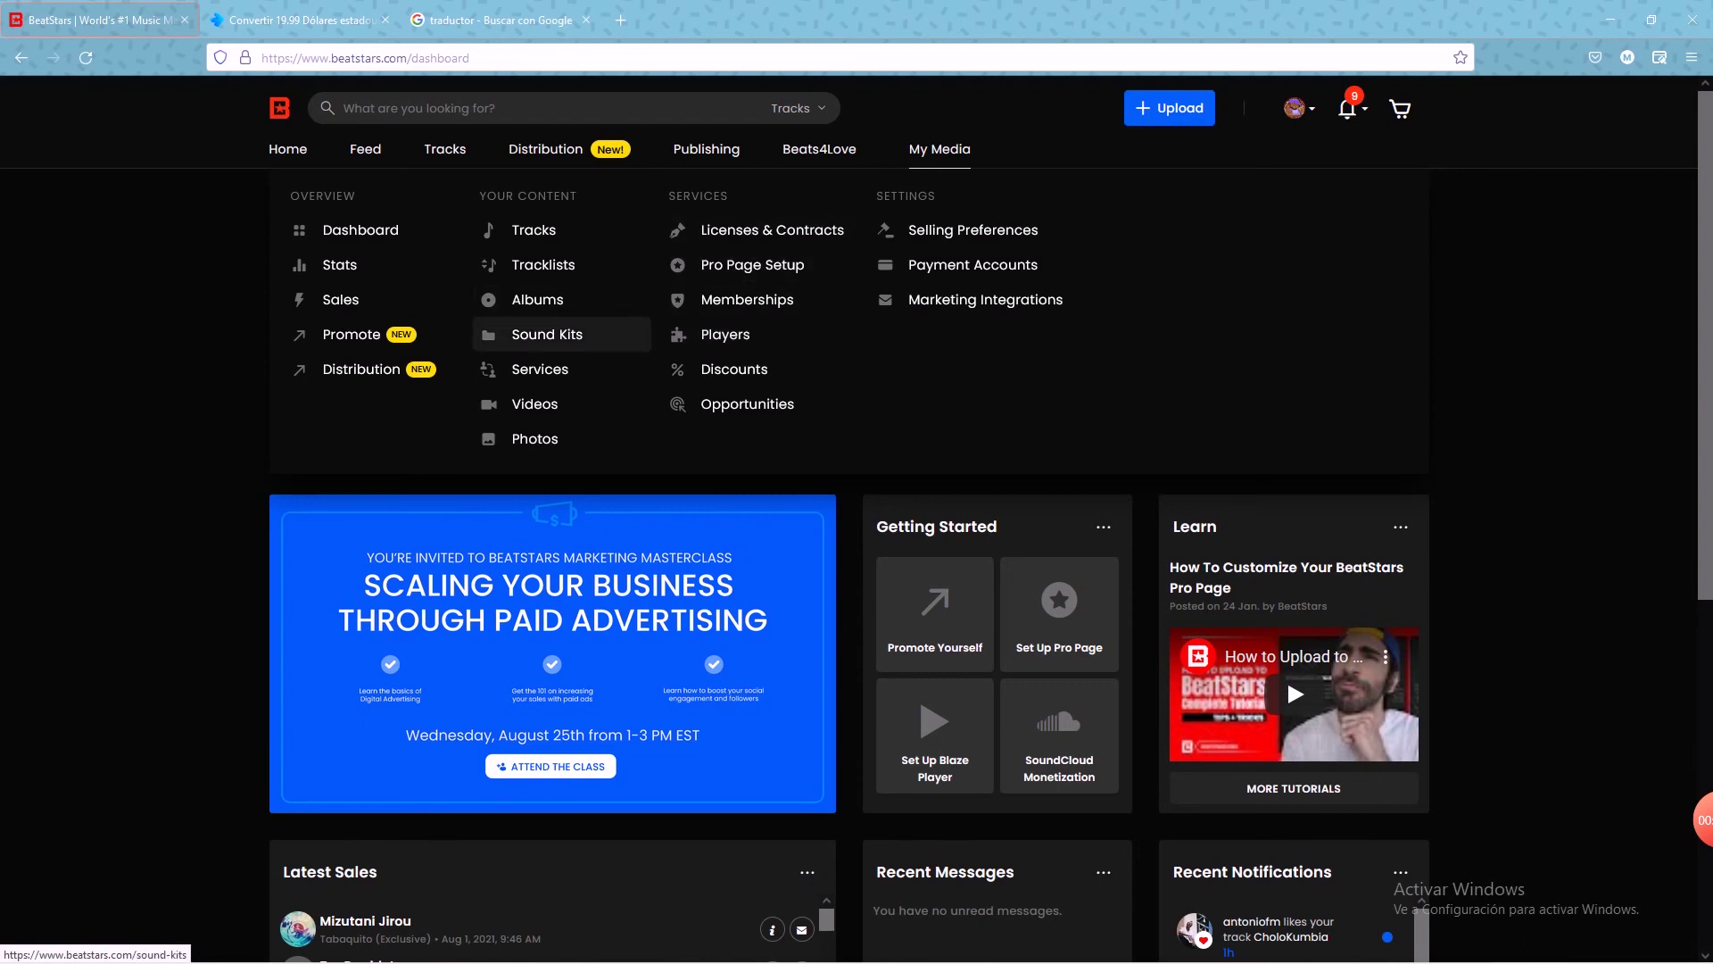
{"action": "left_click", "coordinate": [546, 334]}
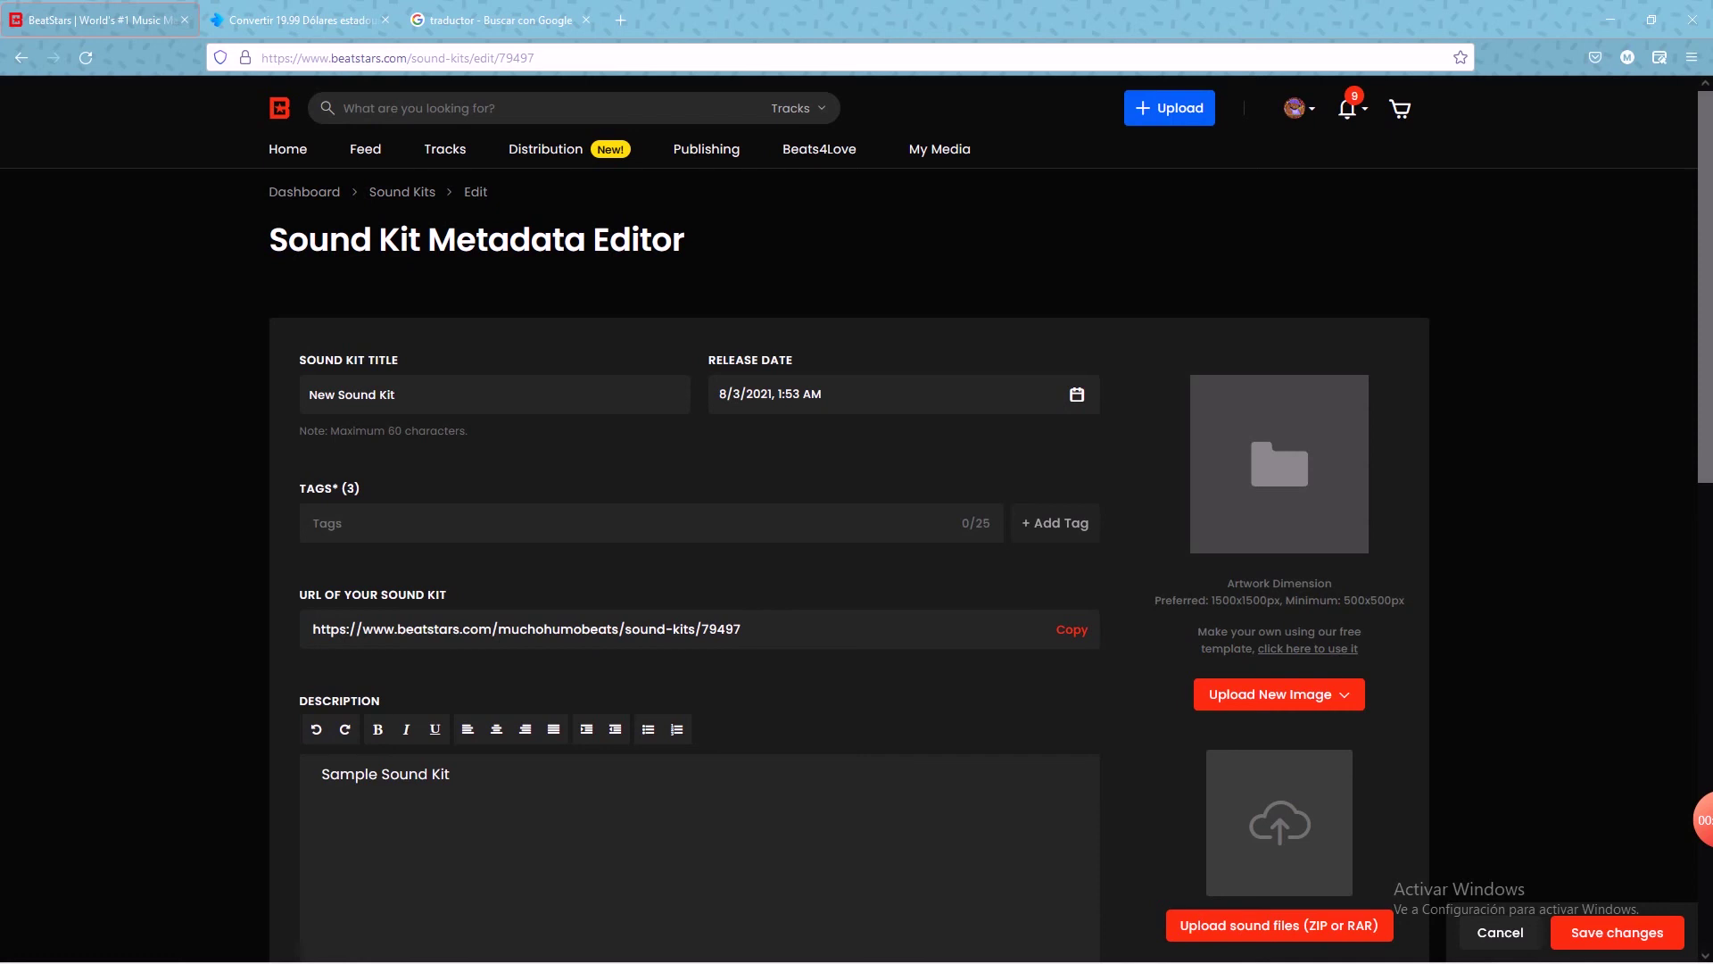
{"action": "scroll", "coordinate": [857, 536], "scroll_direction": "down", "scroll_amount": 2}
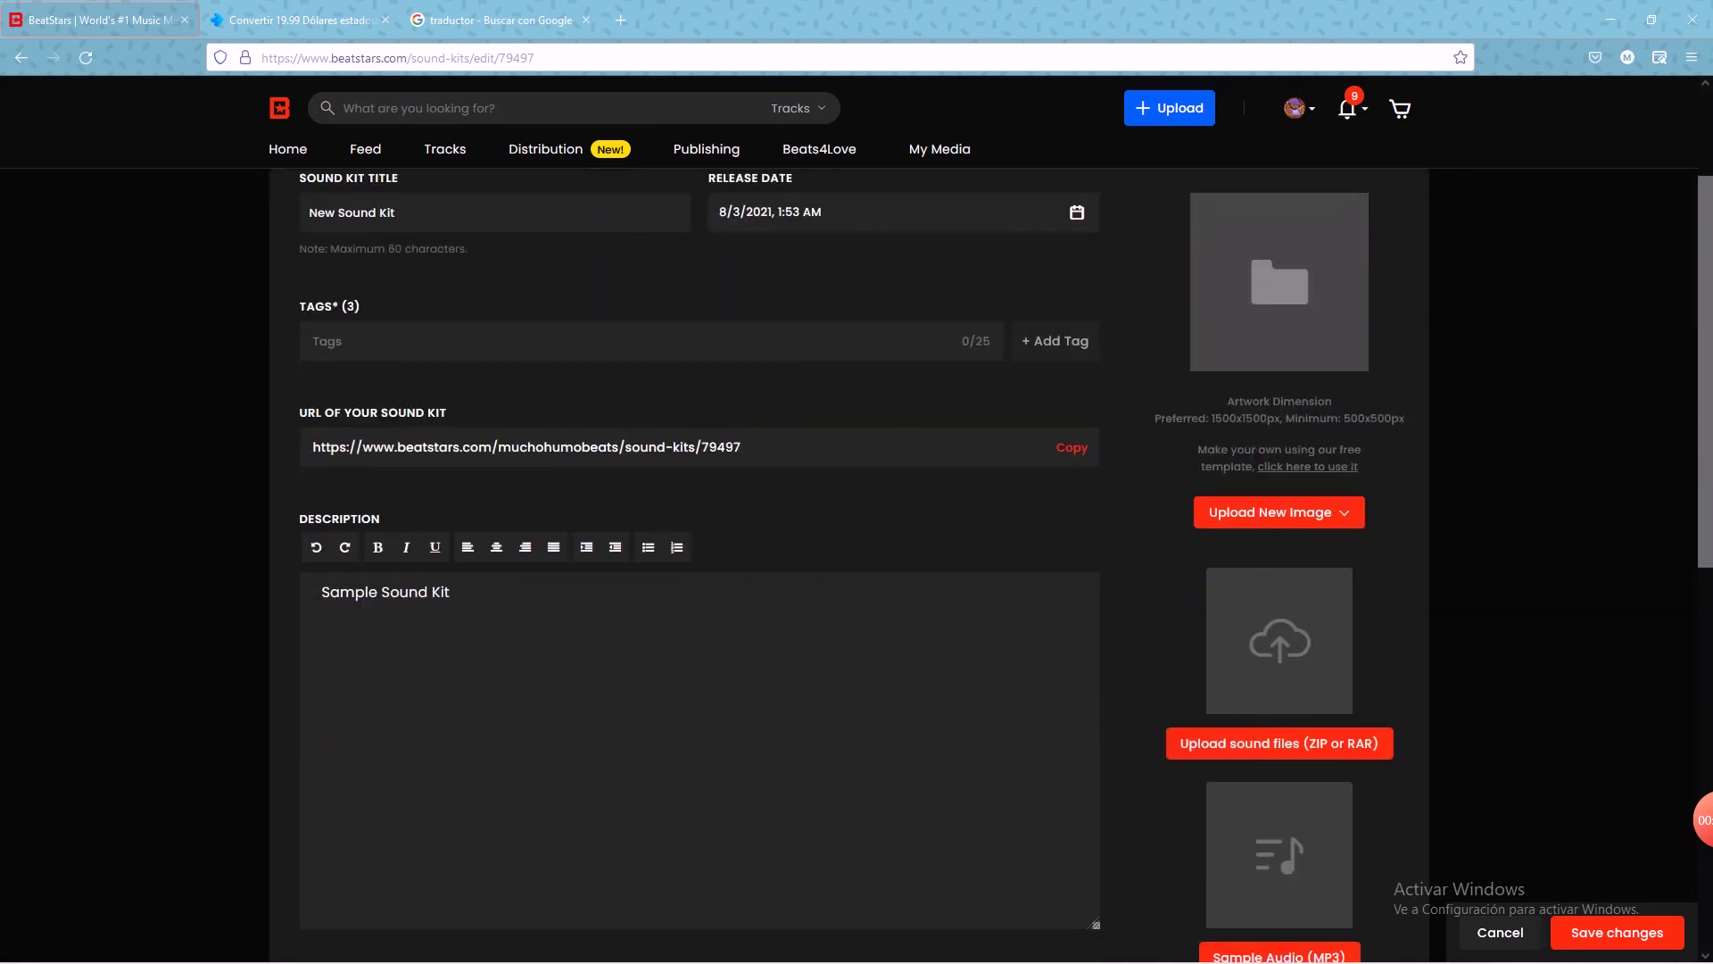
{"action": "scroll", "coordinate": [857, 535], "scroll_direction": "down", "scroll_amount": 2}
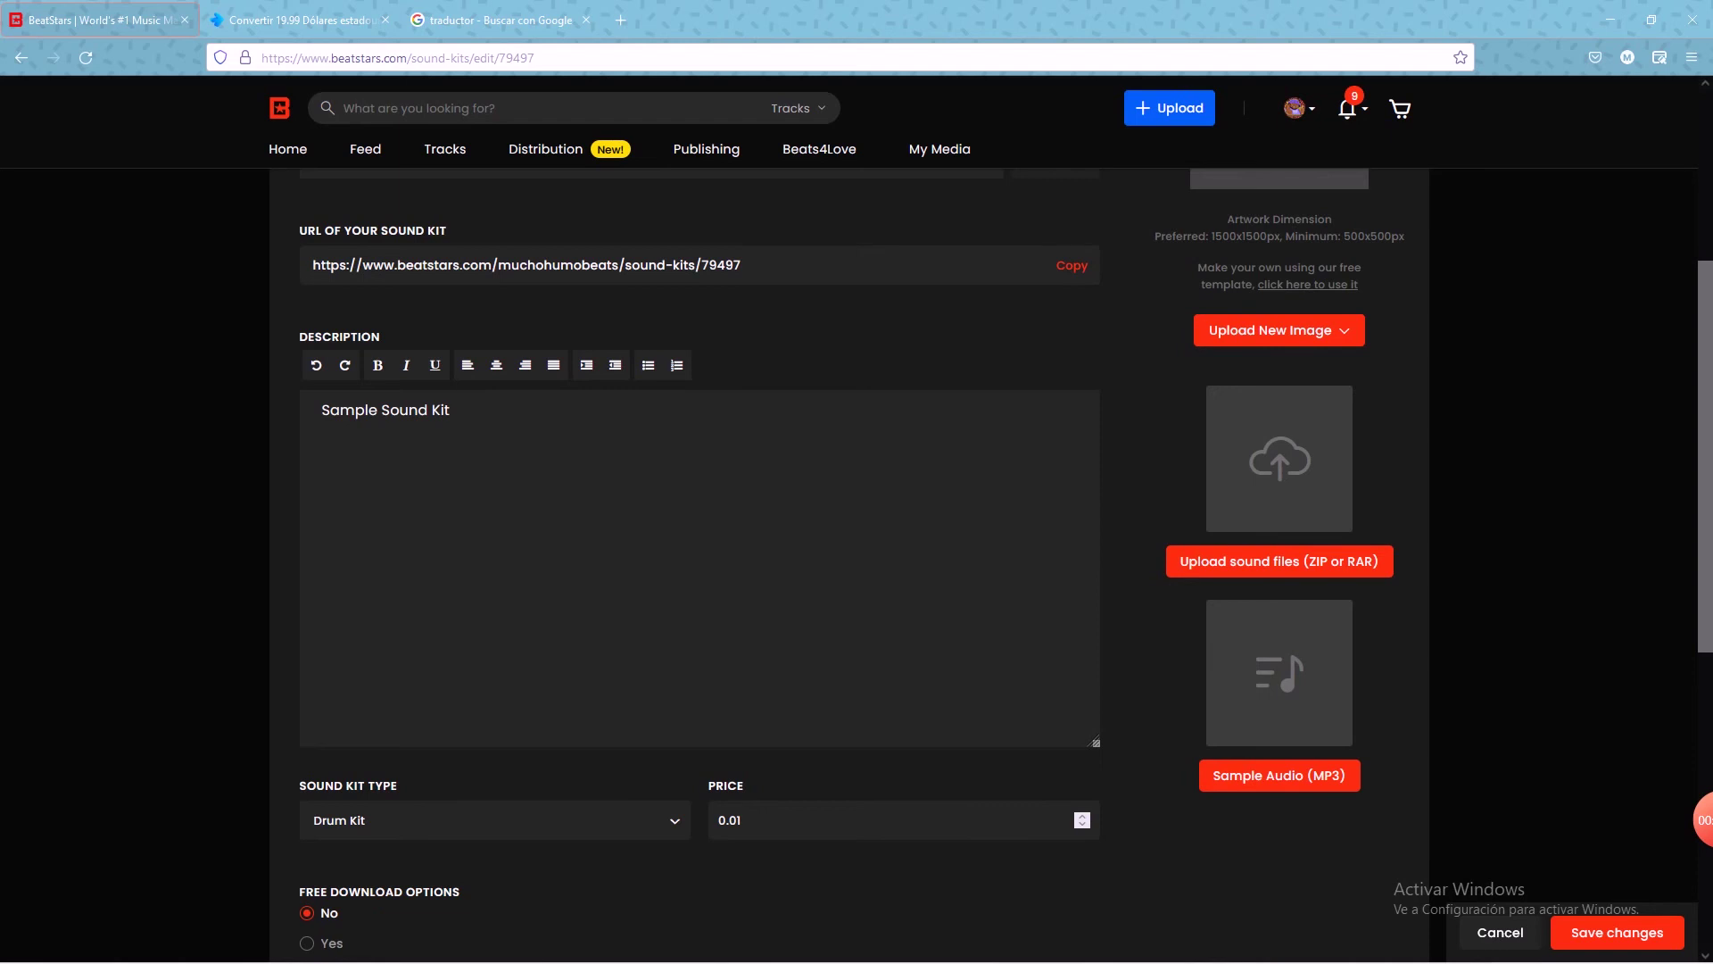
{"action": "scroll", "coordinate": [856, 535], "scroll_direction": "up", "scroll_amount": 1}
{"action": "scroll", "coordinate": [857, 536], "scroll_direction": "up", "scroll_amount": 3}
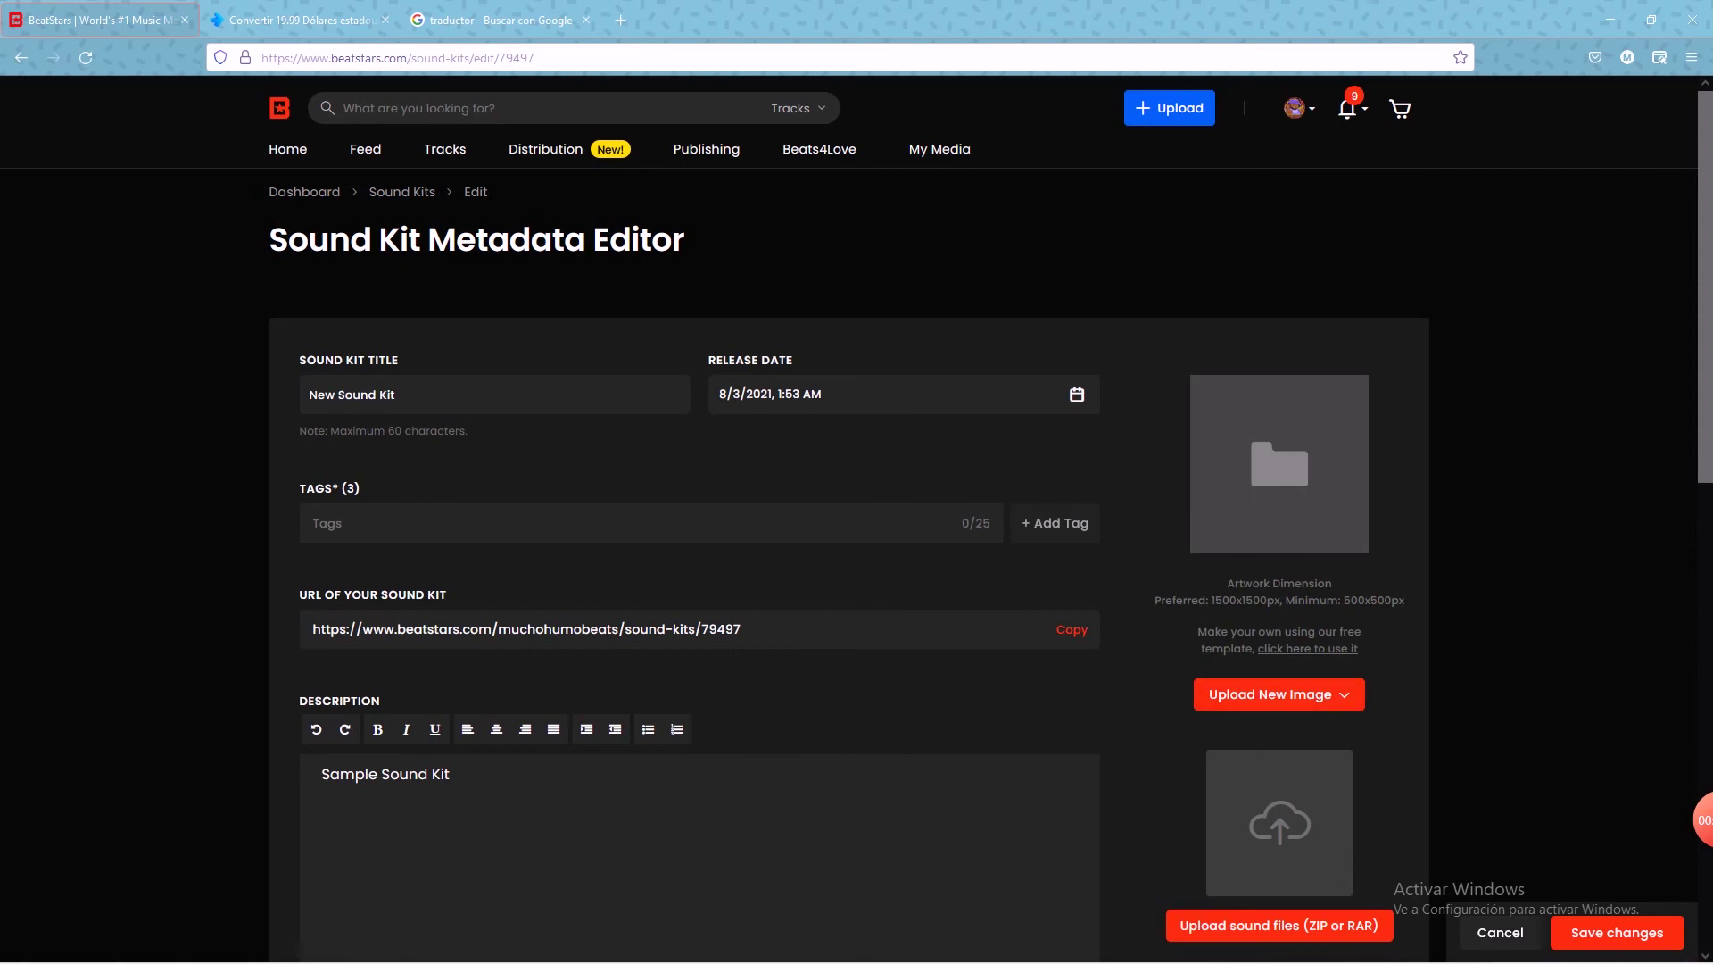
{"action": "scroll", "coordinate": [856, 536], "scroll_direction": "down", "scroll_amount": 8}
{"action": "scroll", "coordinate": [857, 536], "scroll_direction": "down", "scroll_amount": 3}
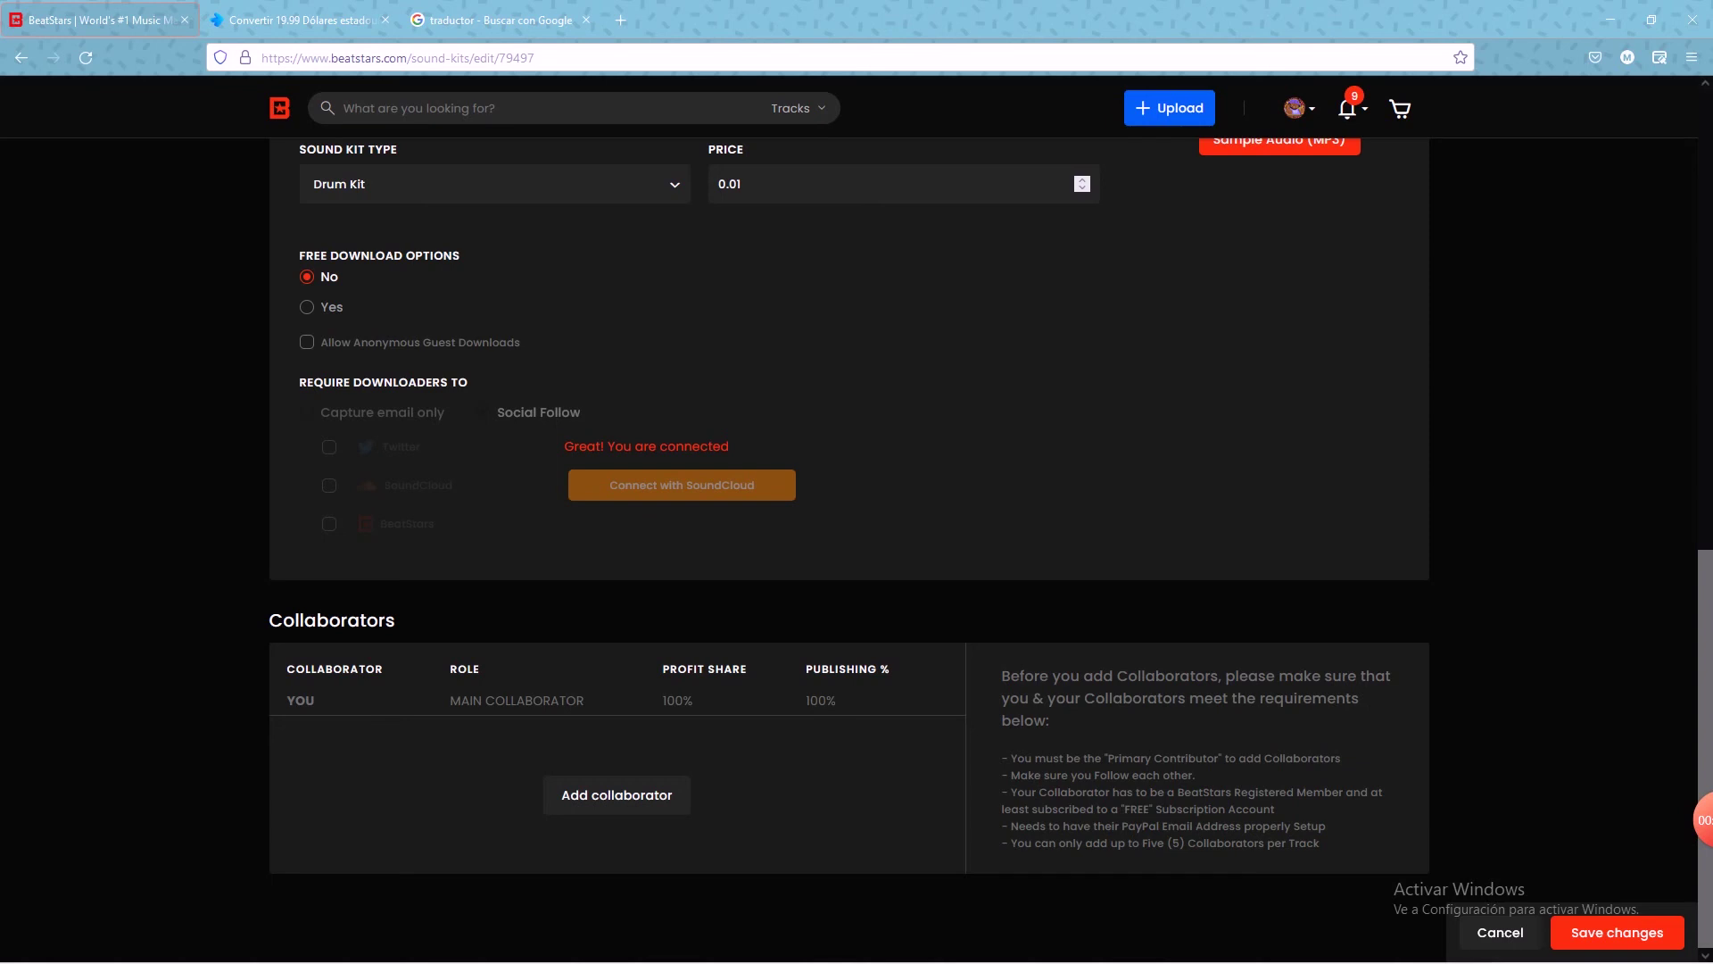
{"action": "scroll", "coordinate": [849, 535], "scroll_direction": "up", "scroll_amount": 10}
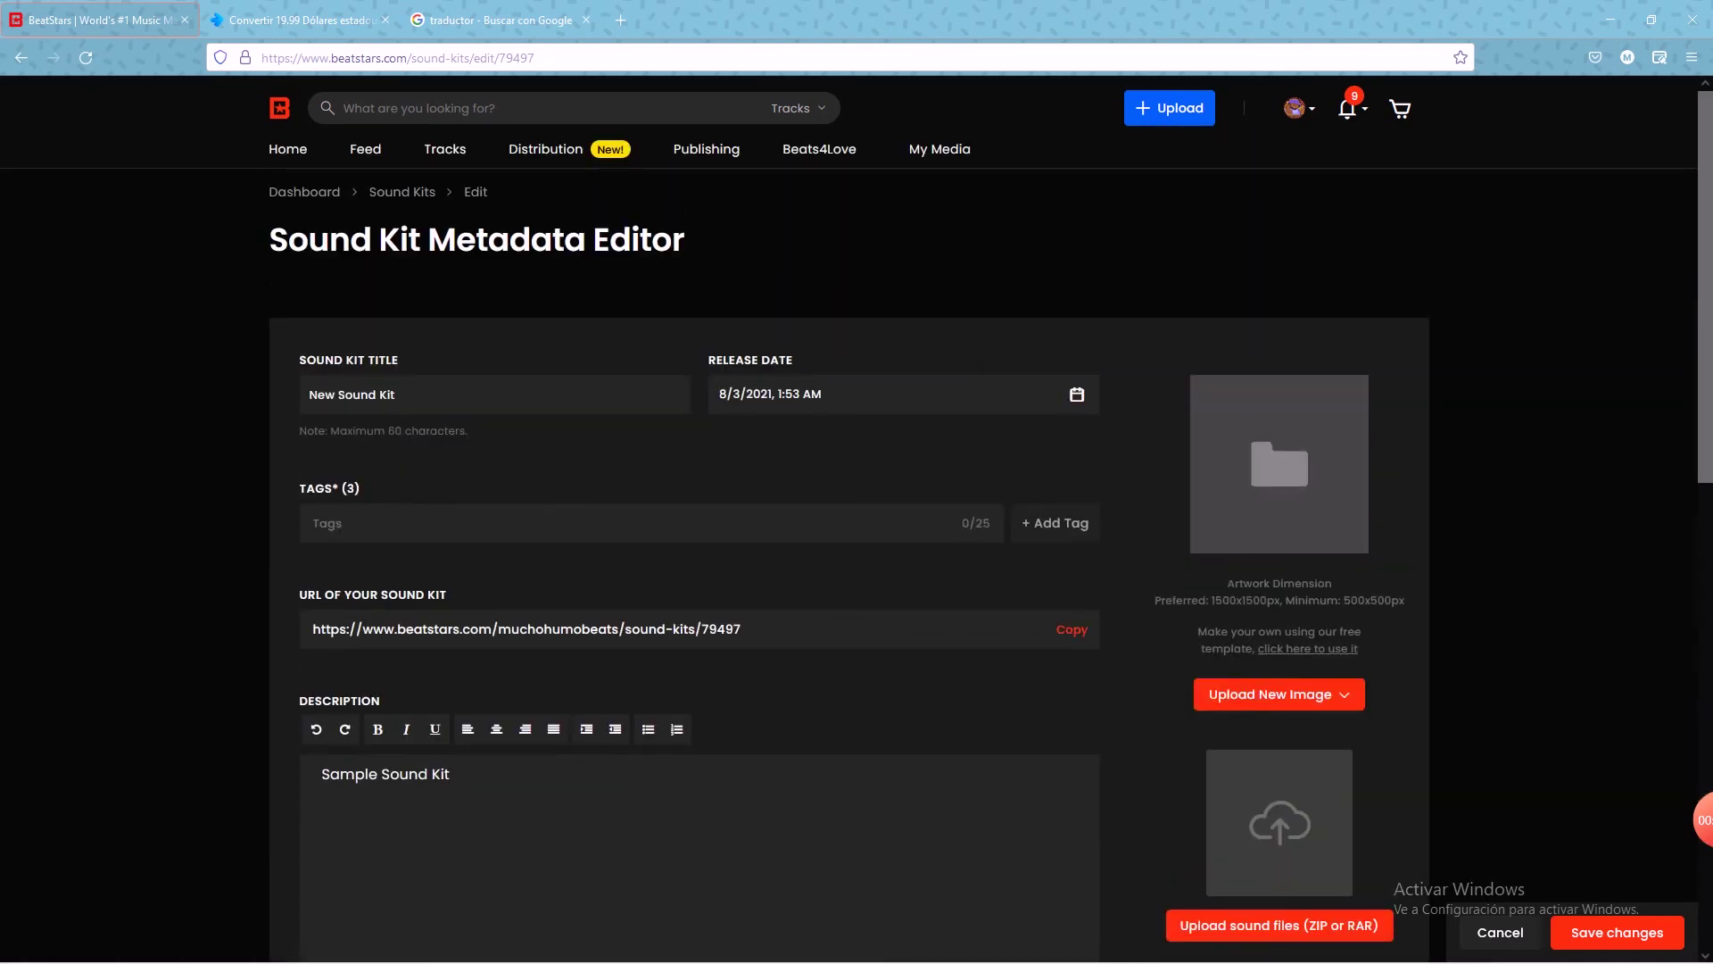
Step: Open the account settings and review the linked social media profiles
{"action": "mouse_move", "coordinate": [940, 149]}
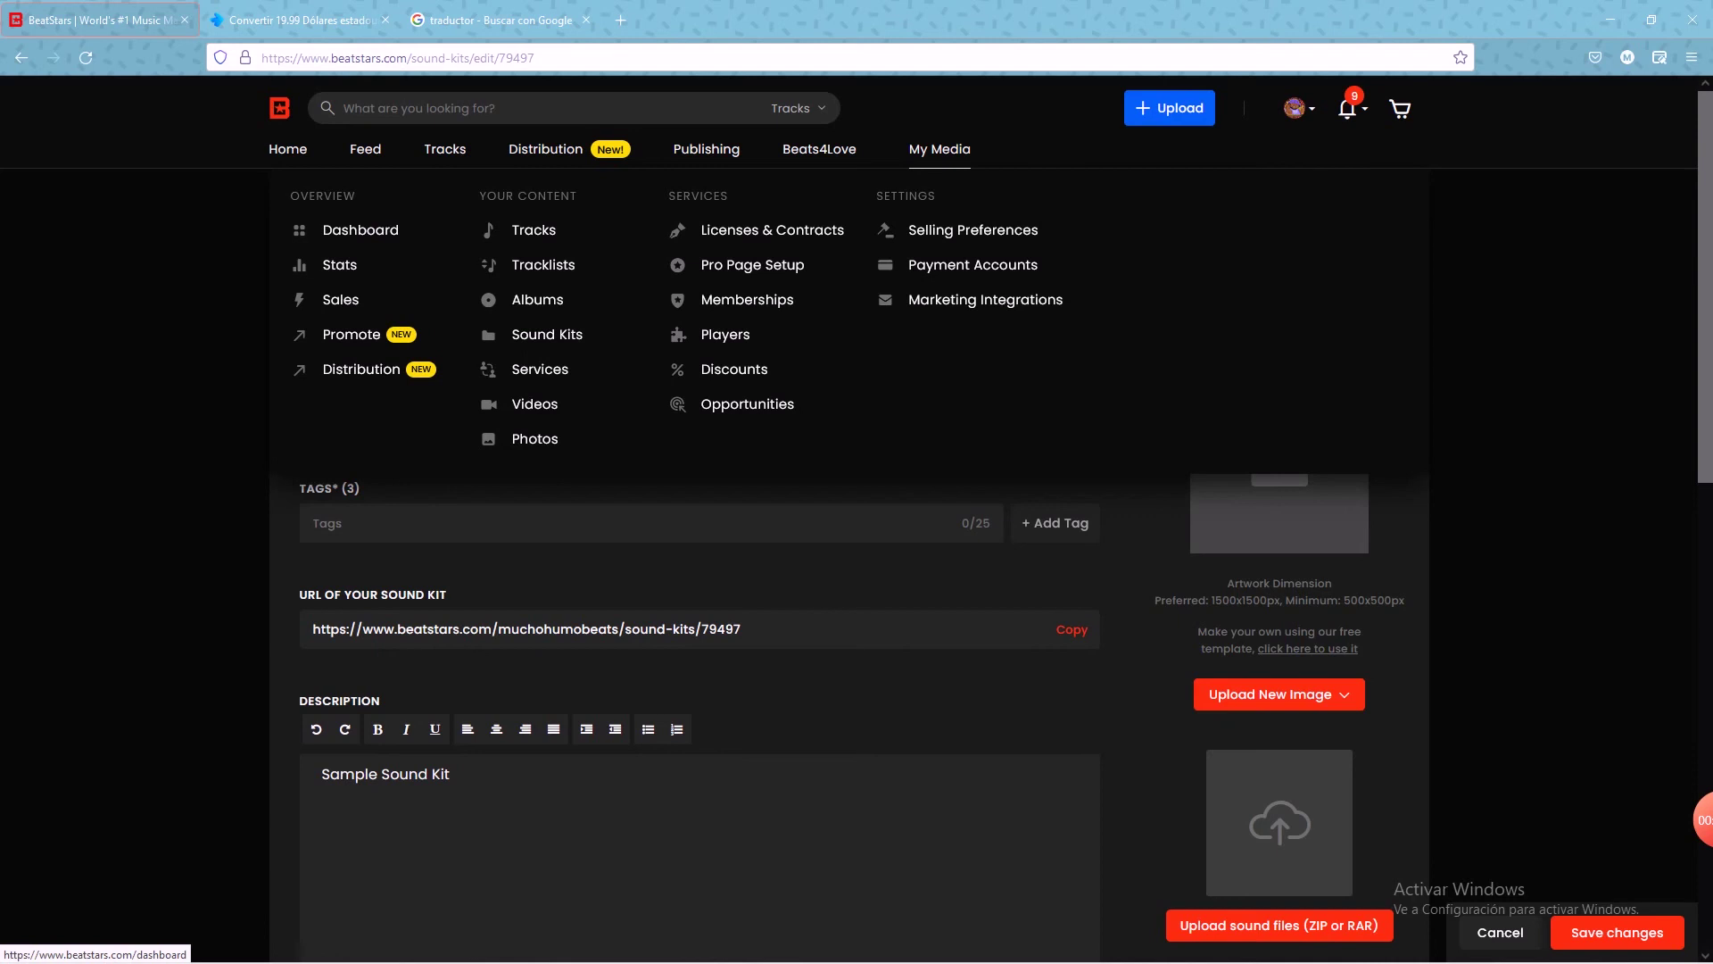
{"action": "mouse_move", "coordinate": [1296, 108]}
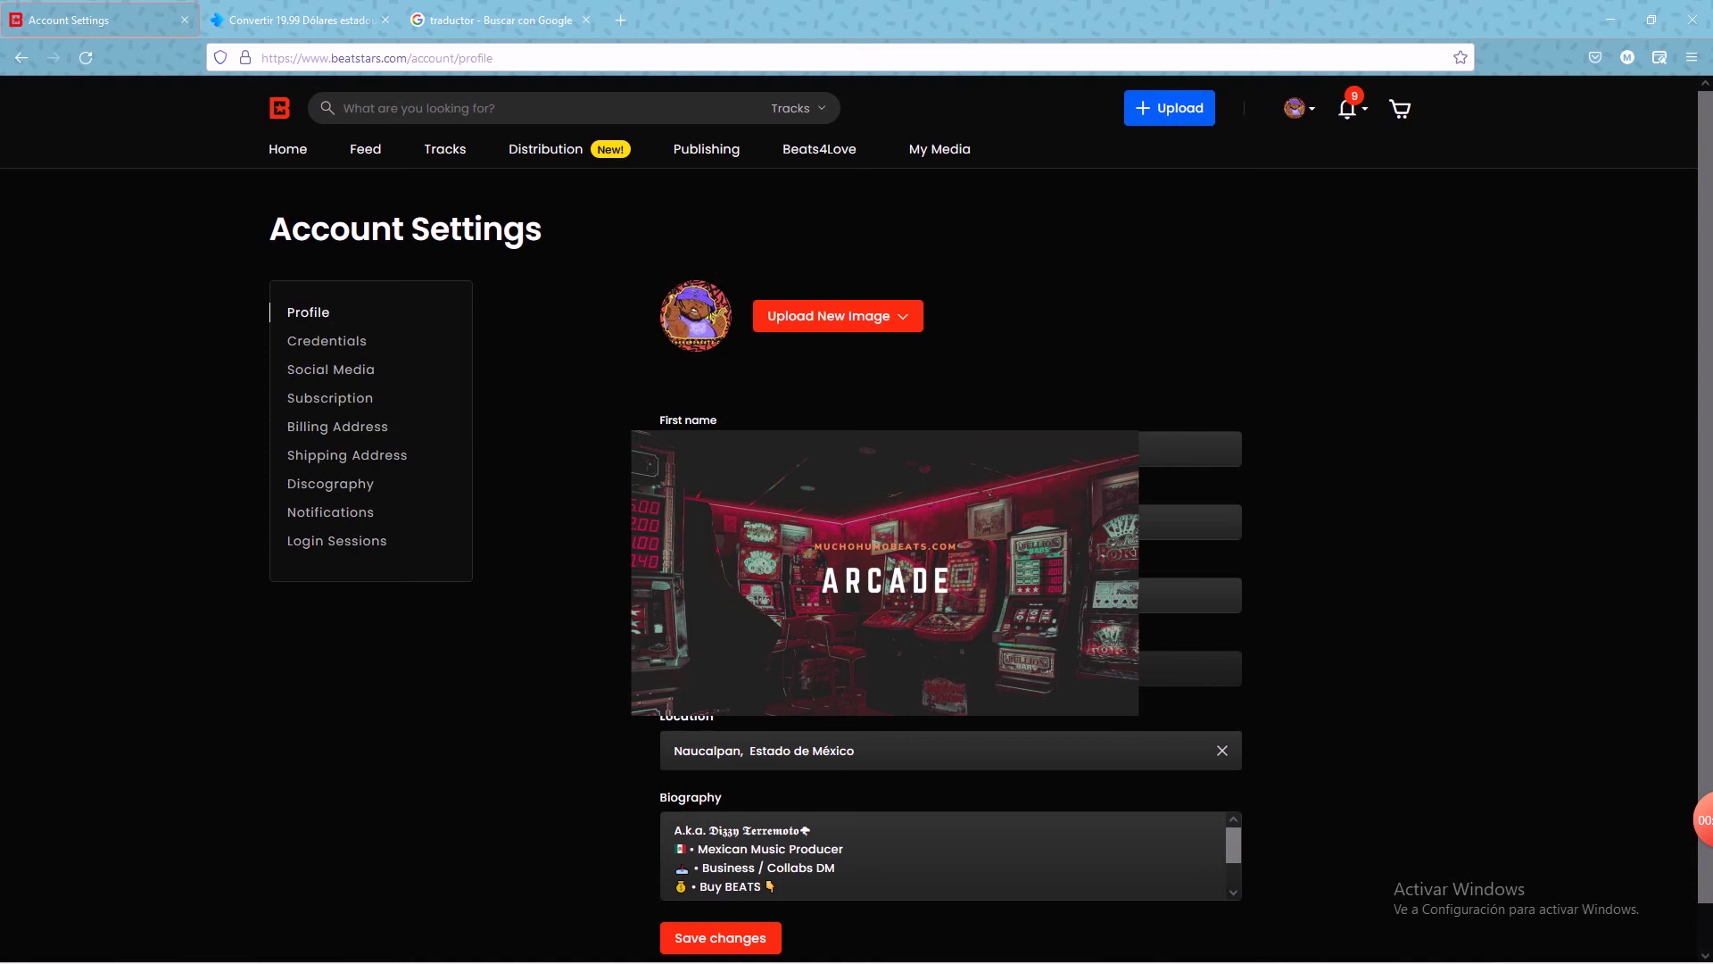
{"action": "left_click", "coordinate": [330, 368]}
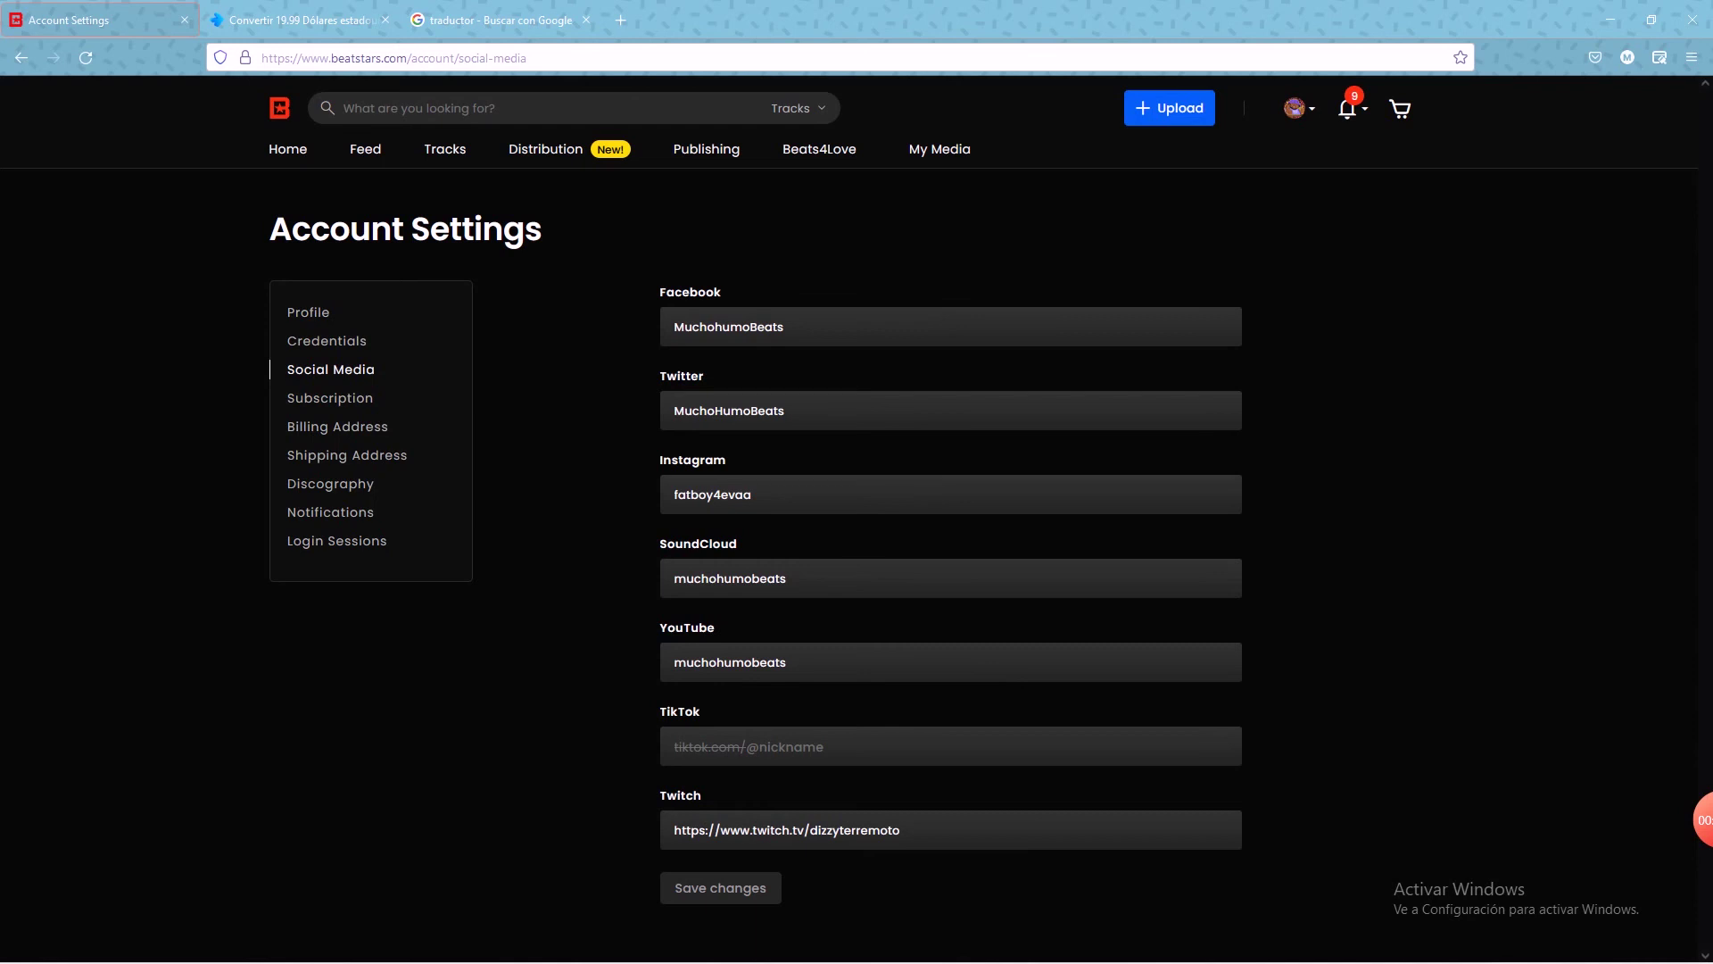
Step: Open the producer's own public profile and view the bulk deals offered for each license
{"action": "left_click", "coordinate": [1297, 108]}
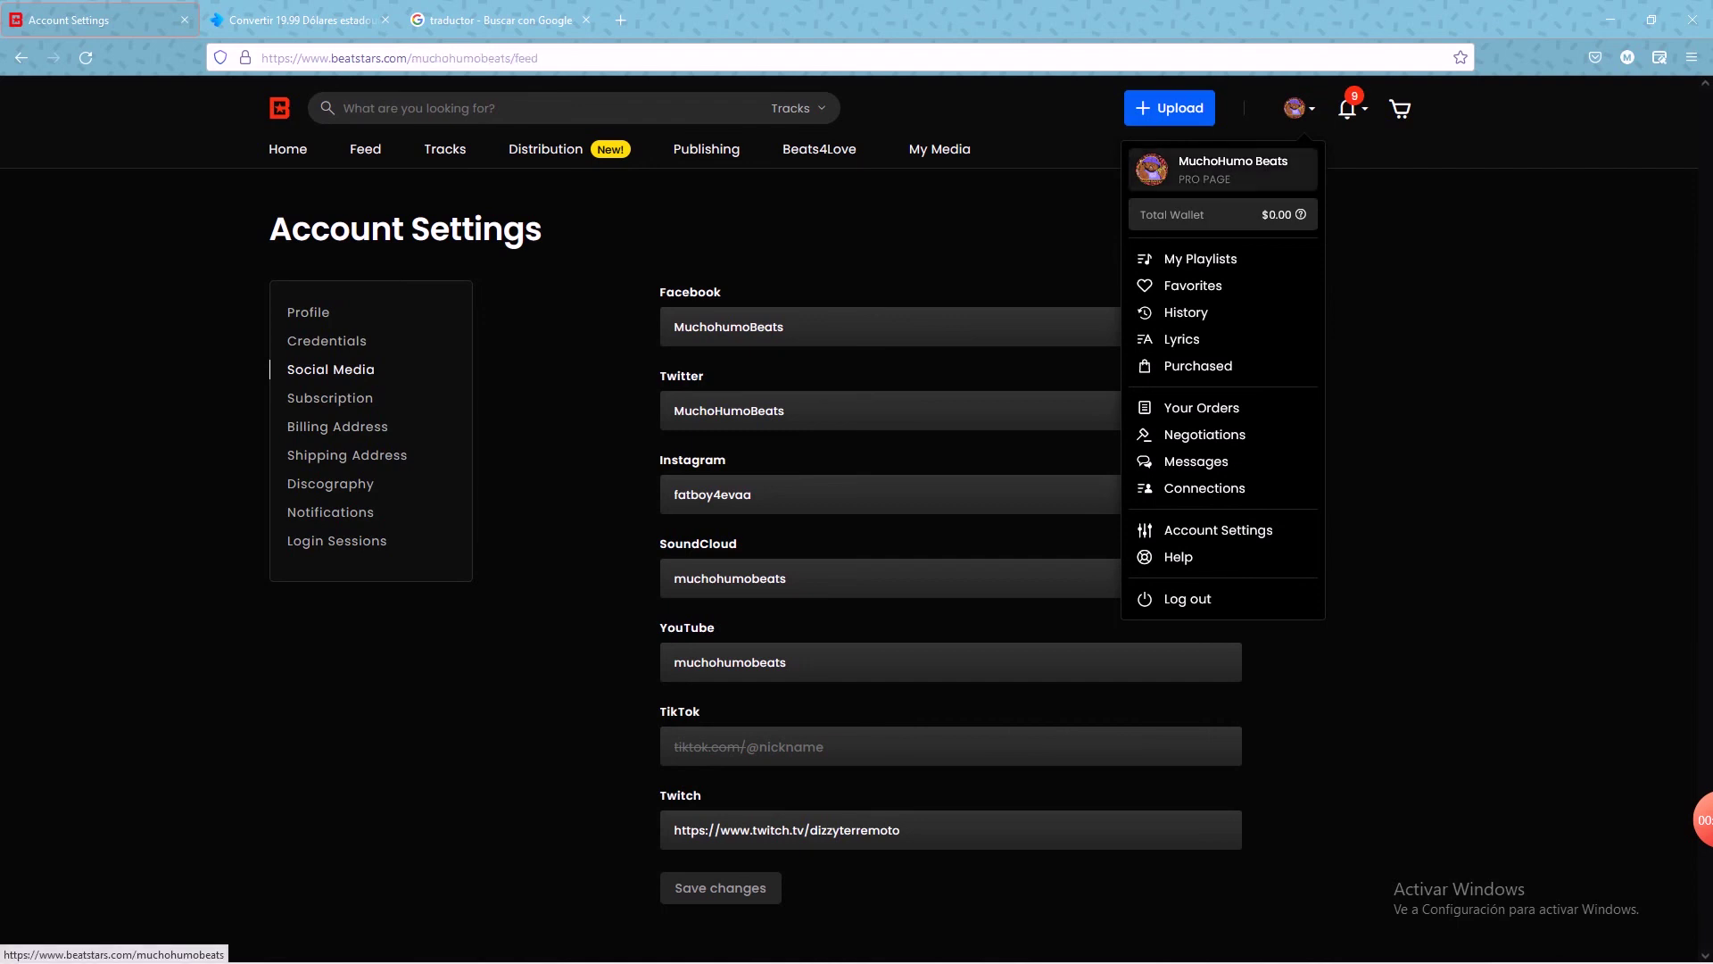
{"action": "left_click", "coordinate": [1232, 169]}
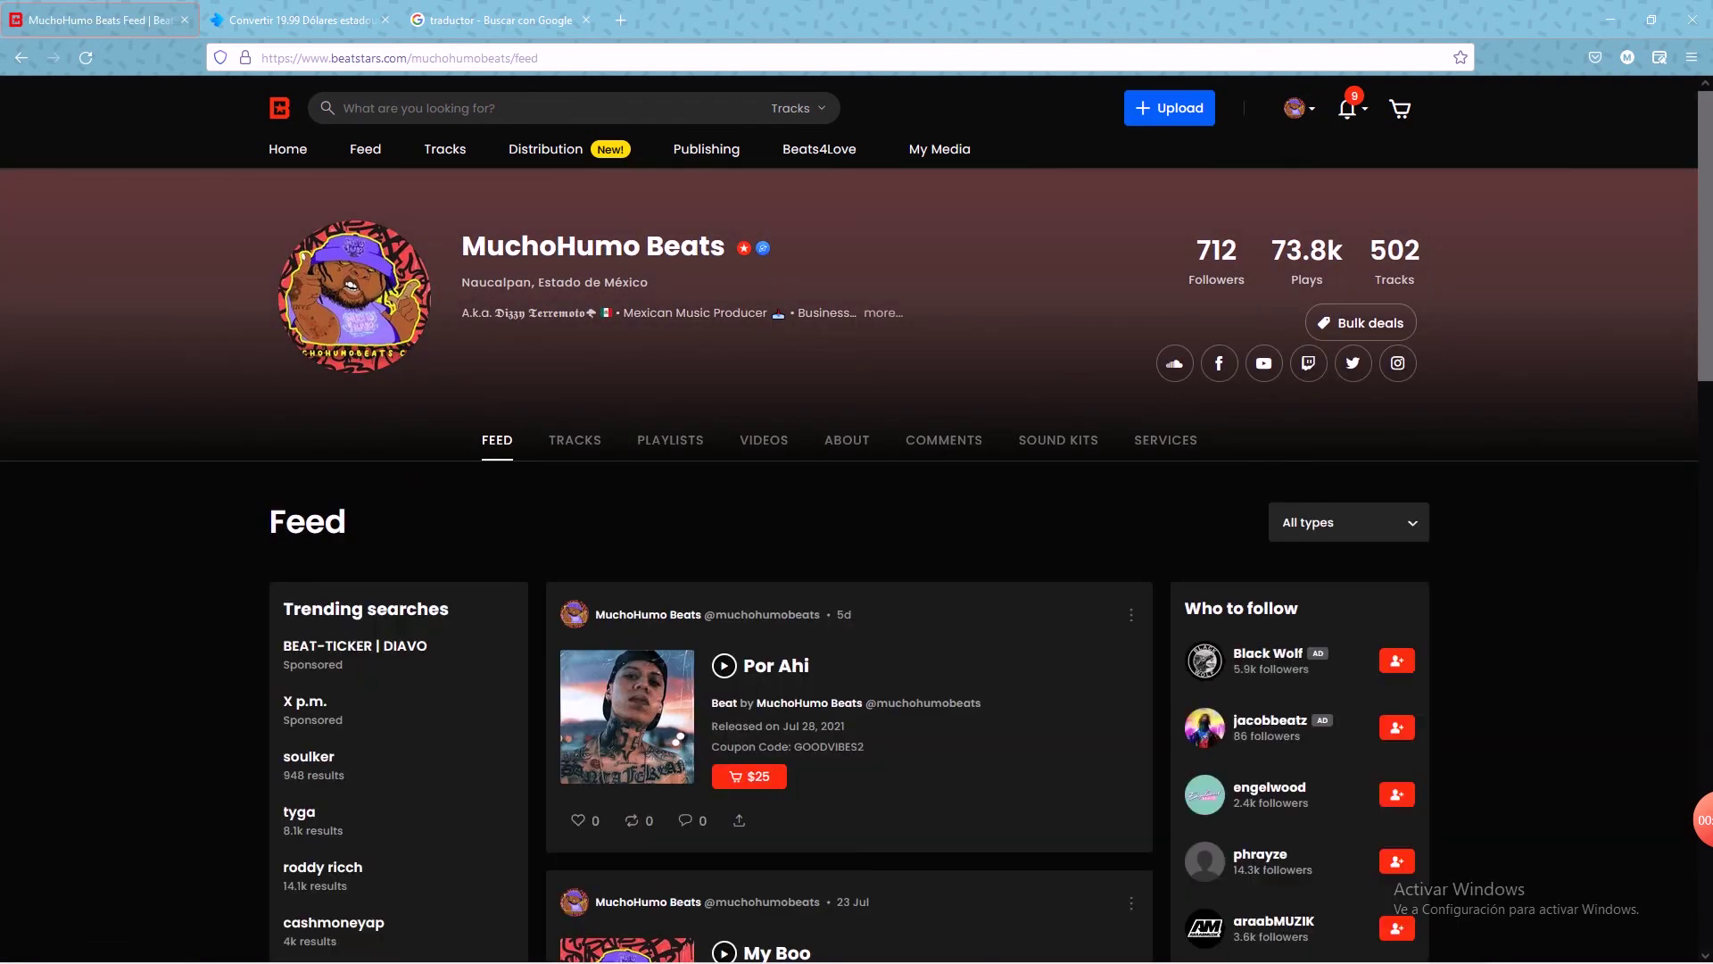
{"action": "left_click", "coordinate": [1361, 322]}
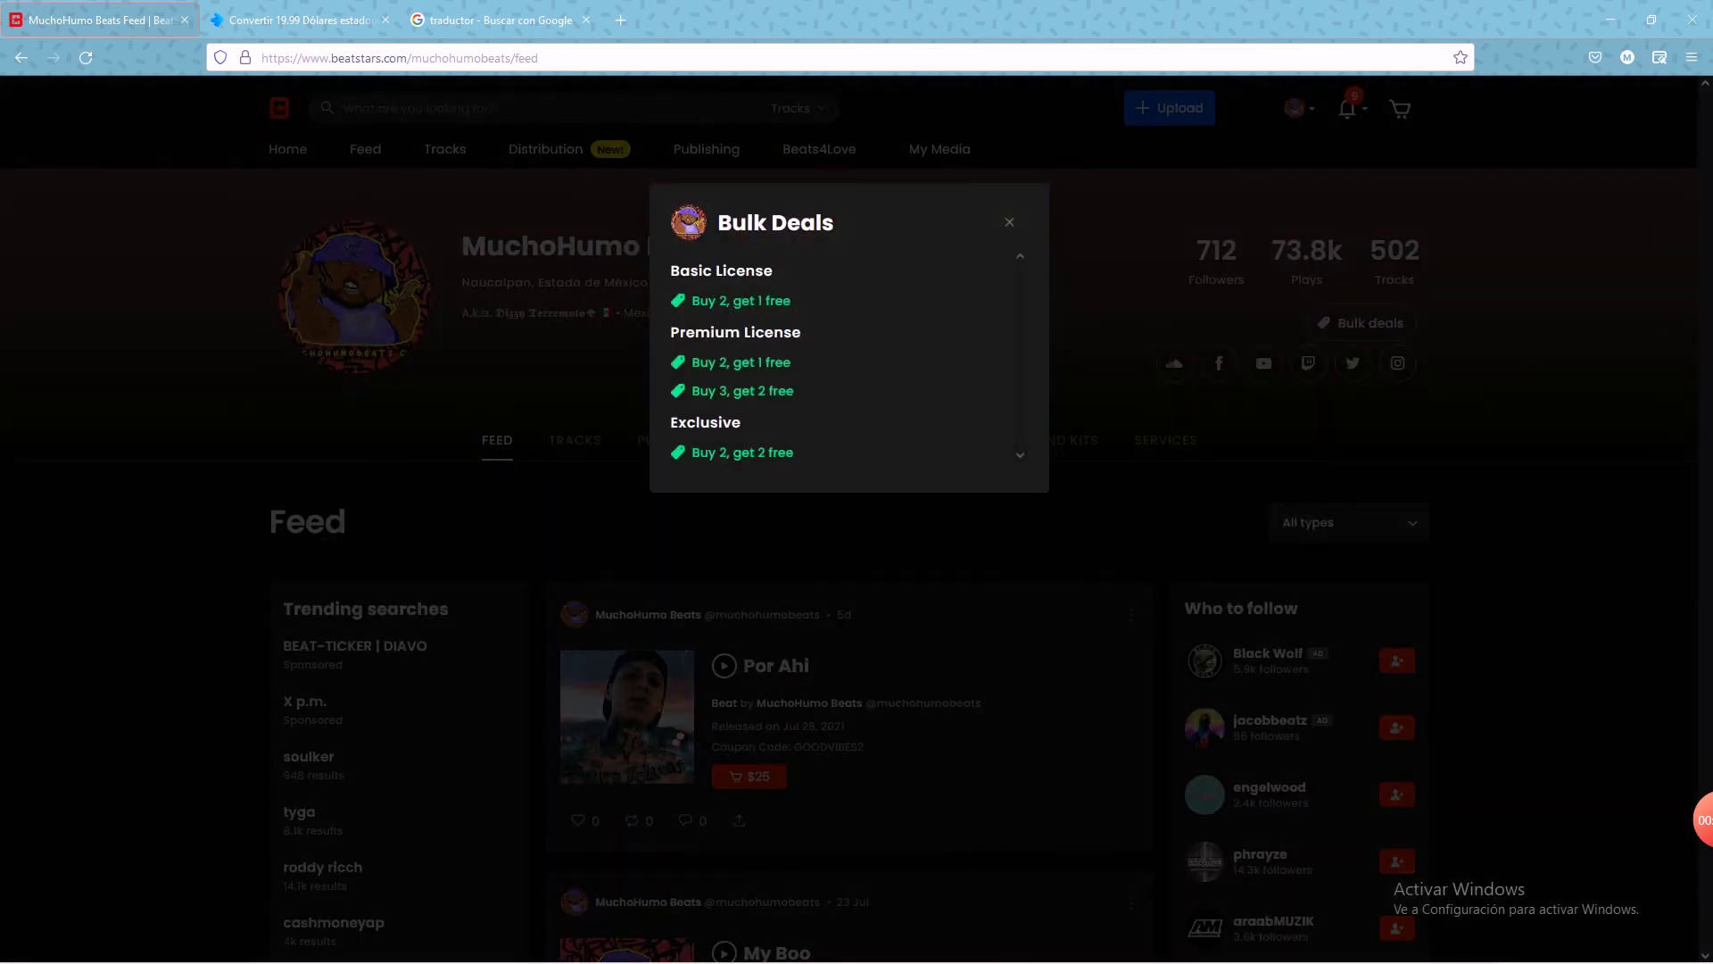
{"action": "key", "text": "Escape"}
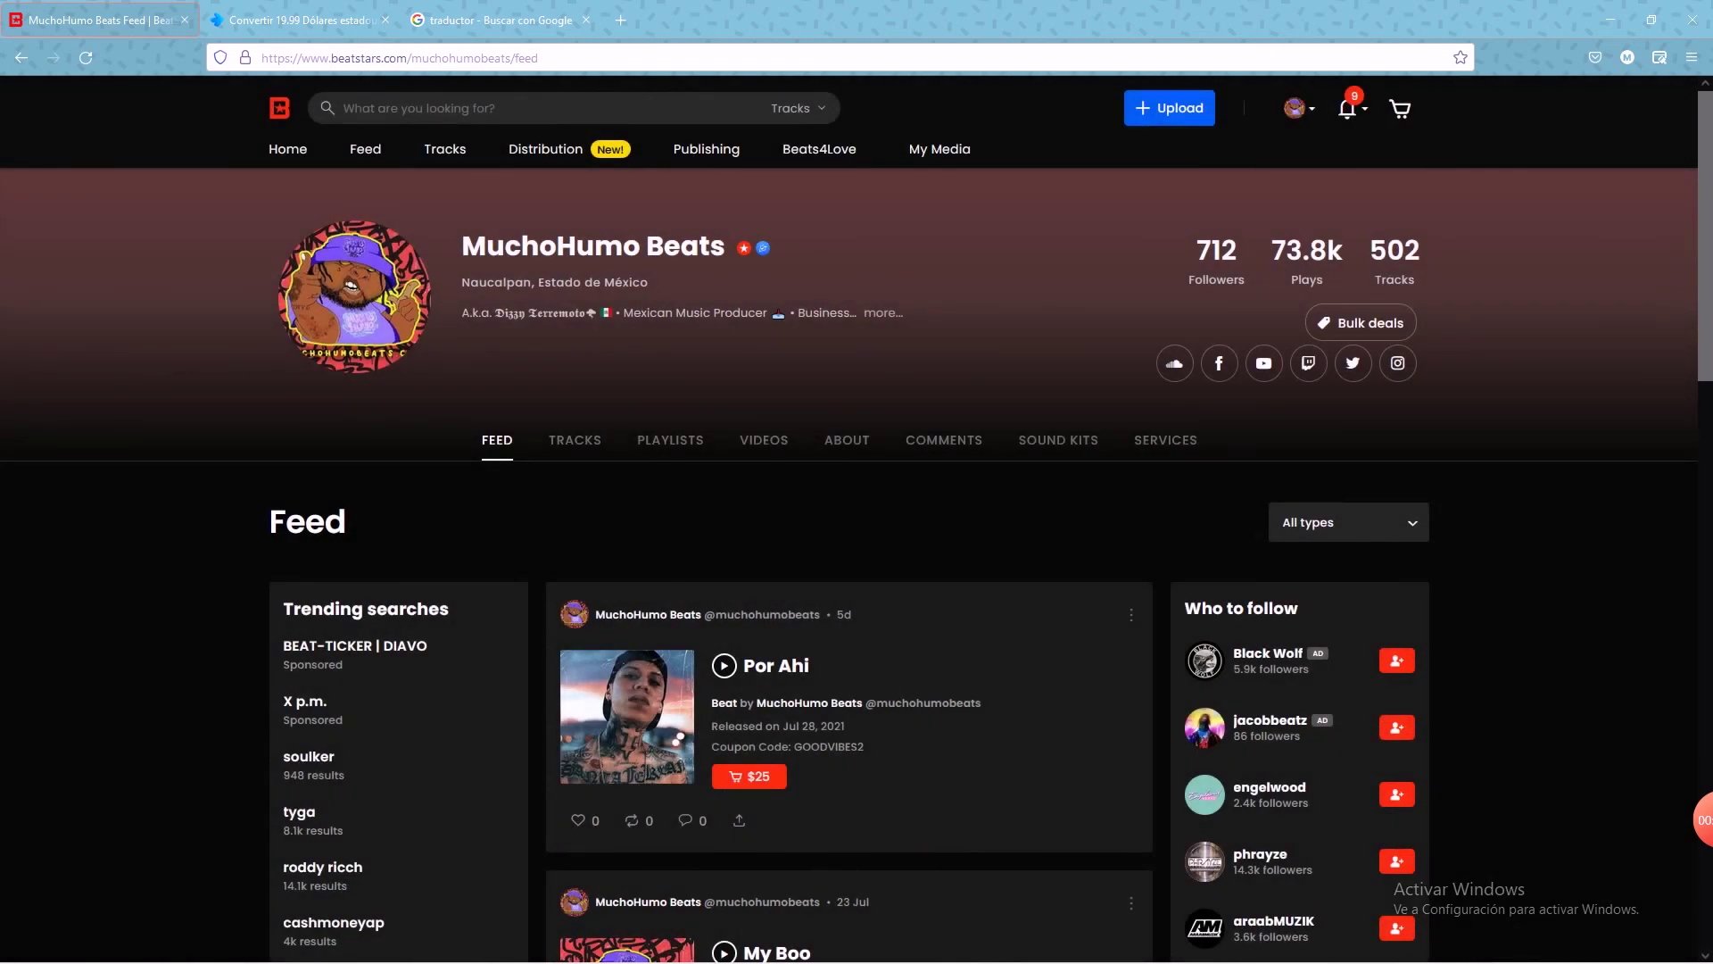
{"action": "left_click", "coordinate": [1361, 322]}
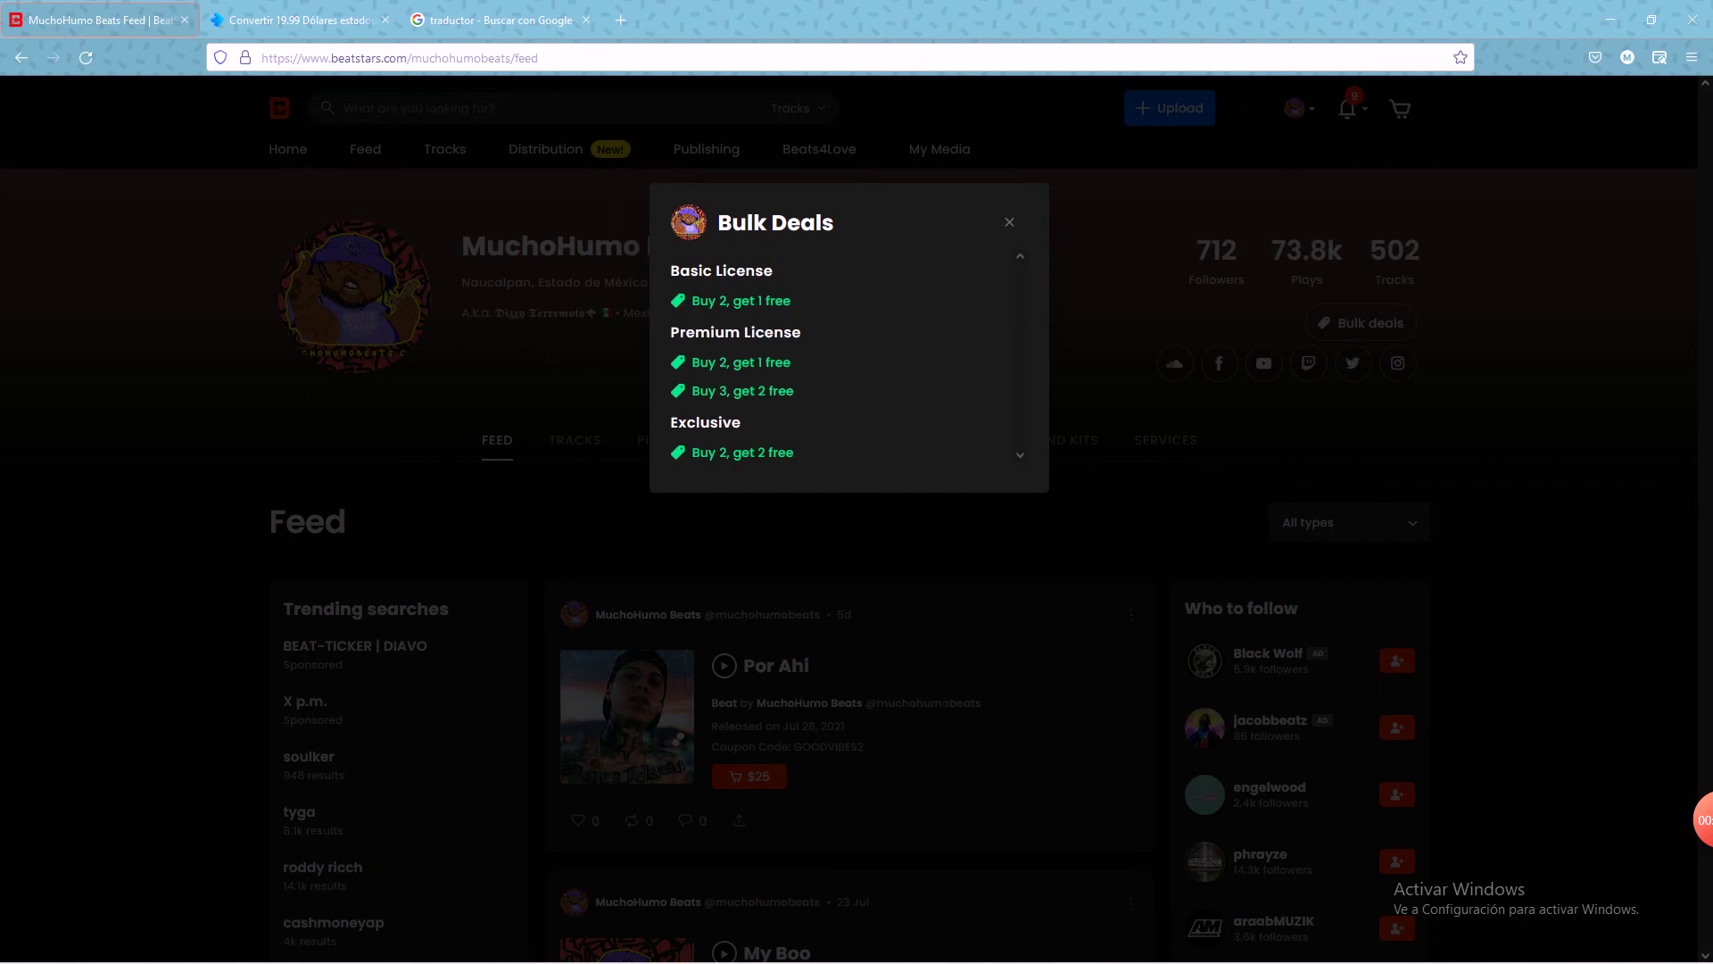
{"action": "key", "text": "Escape"}
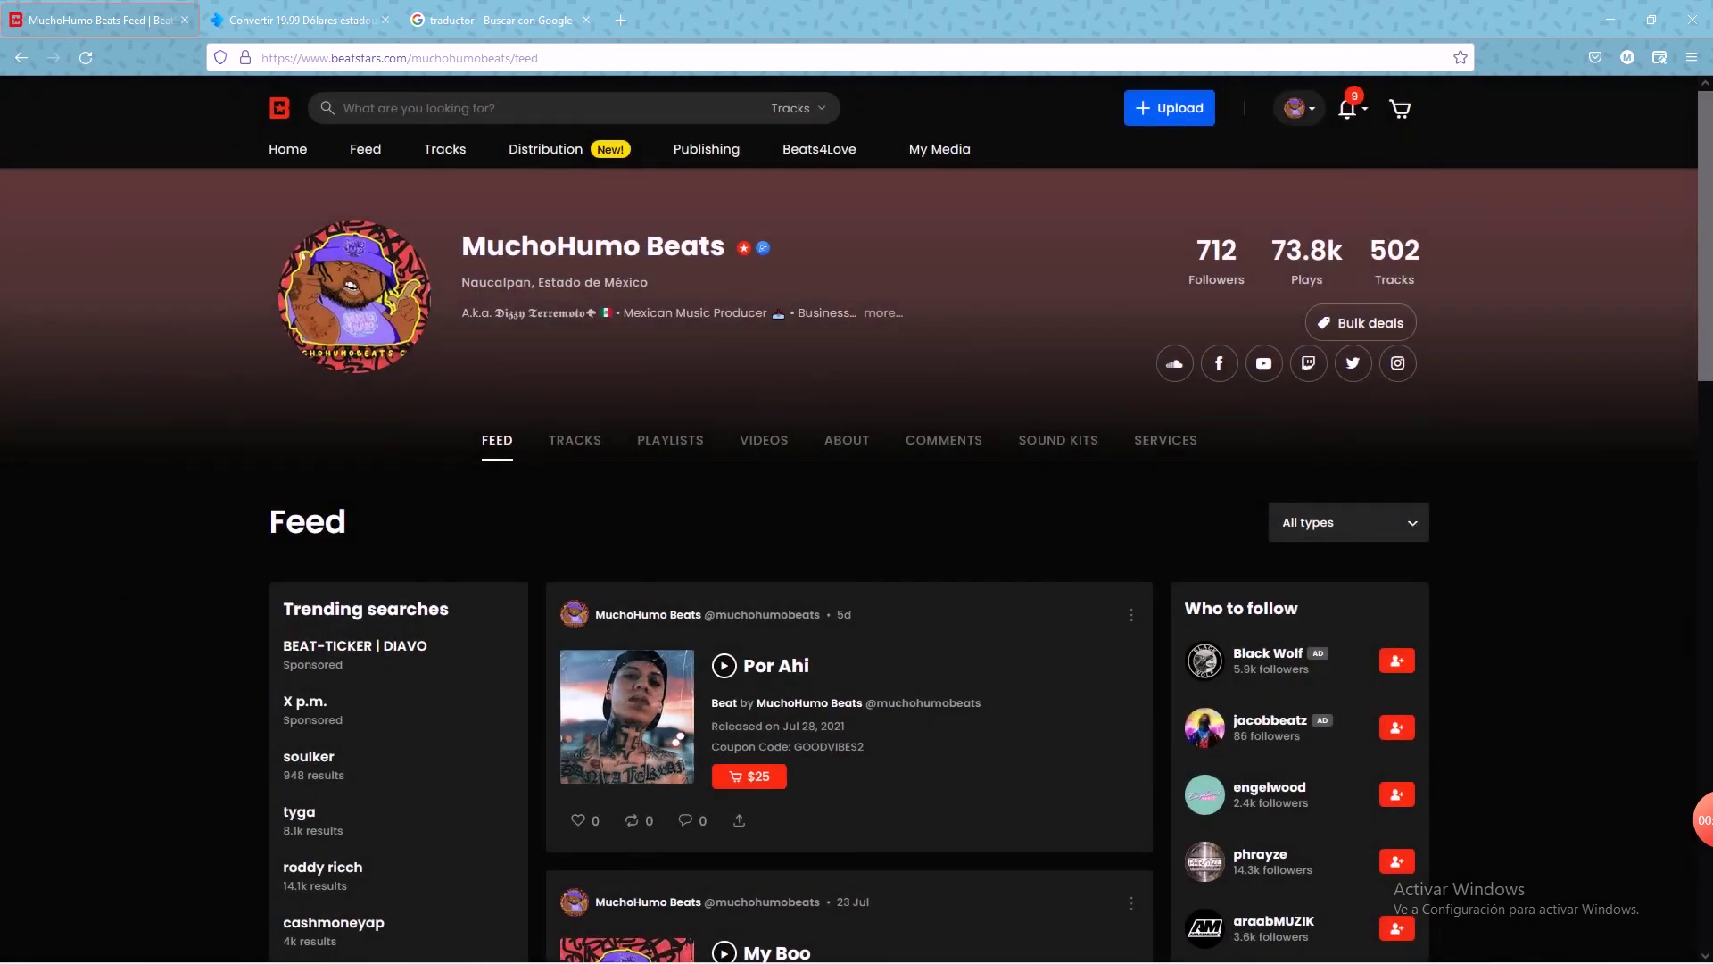
Step: Look through the recent notifications and close the list
{"action": "left_click", "coordinate": [1348, 108]}
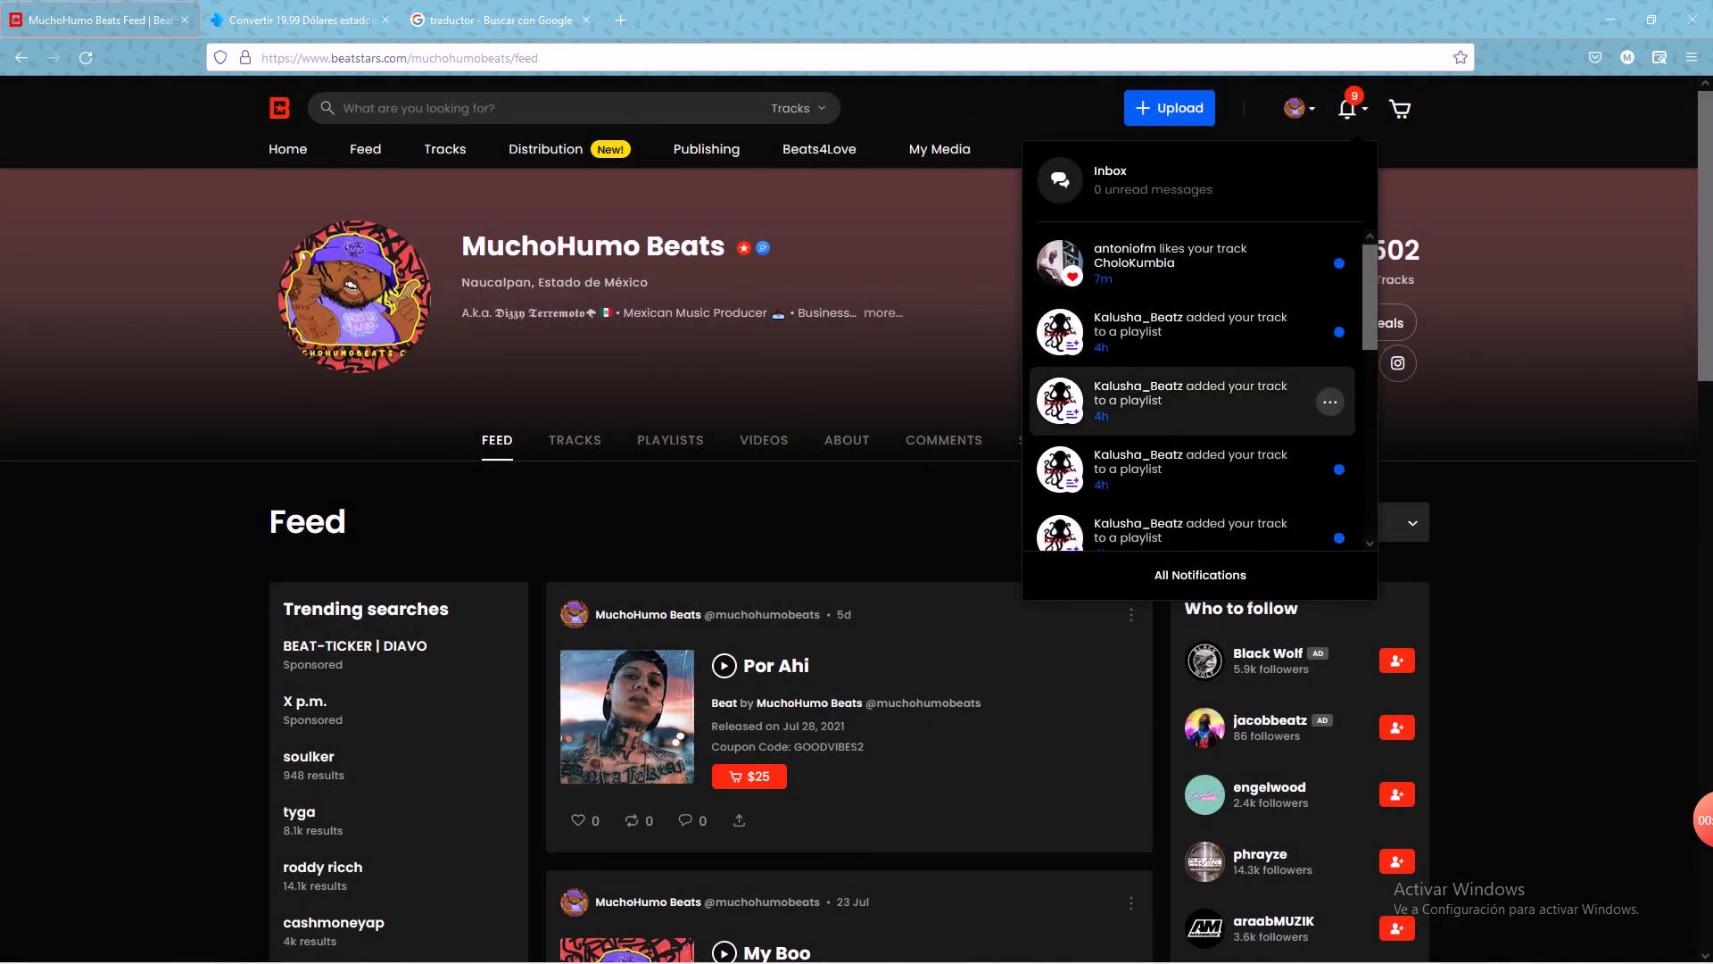
{"action": "scroll", "coordinate": [1196, 389], "scroll_direction": "down", "scroll_amount": 3}
{"action": "scroll", "coordinate": [1196, 389], "scroll_direction": "up", "scroll_amount": 3}
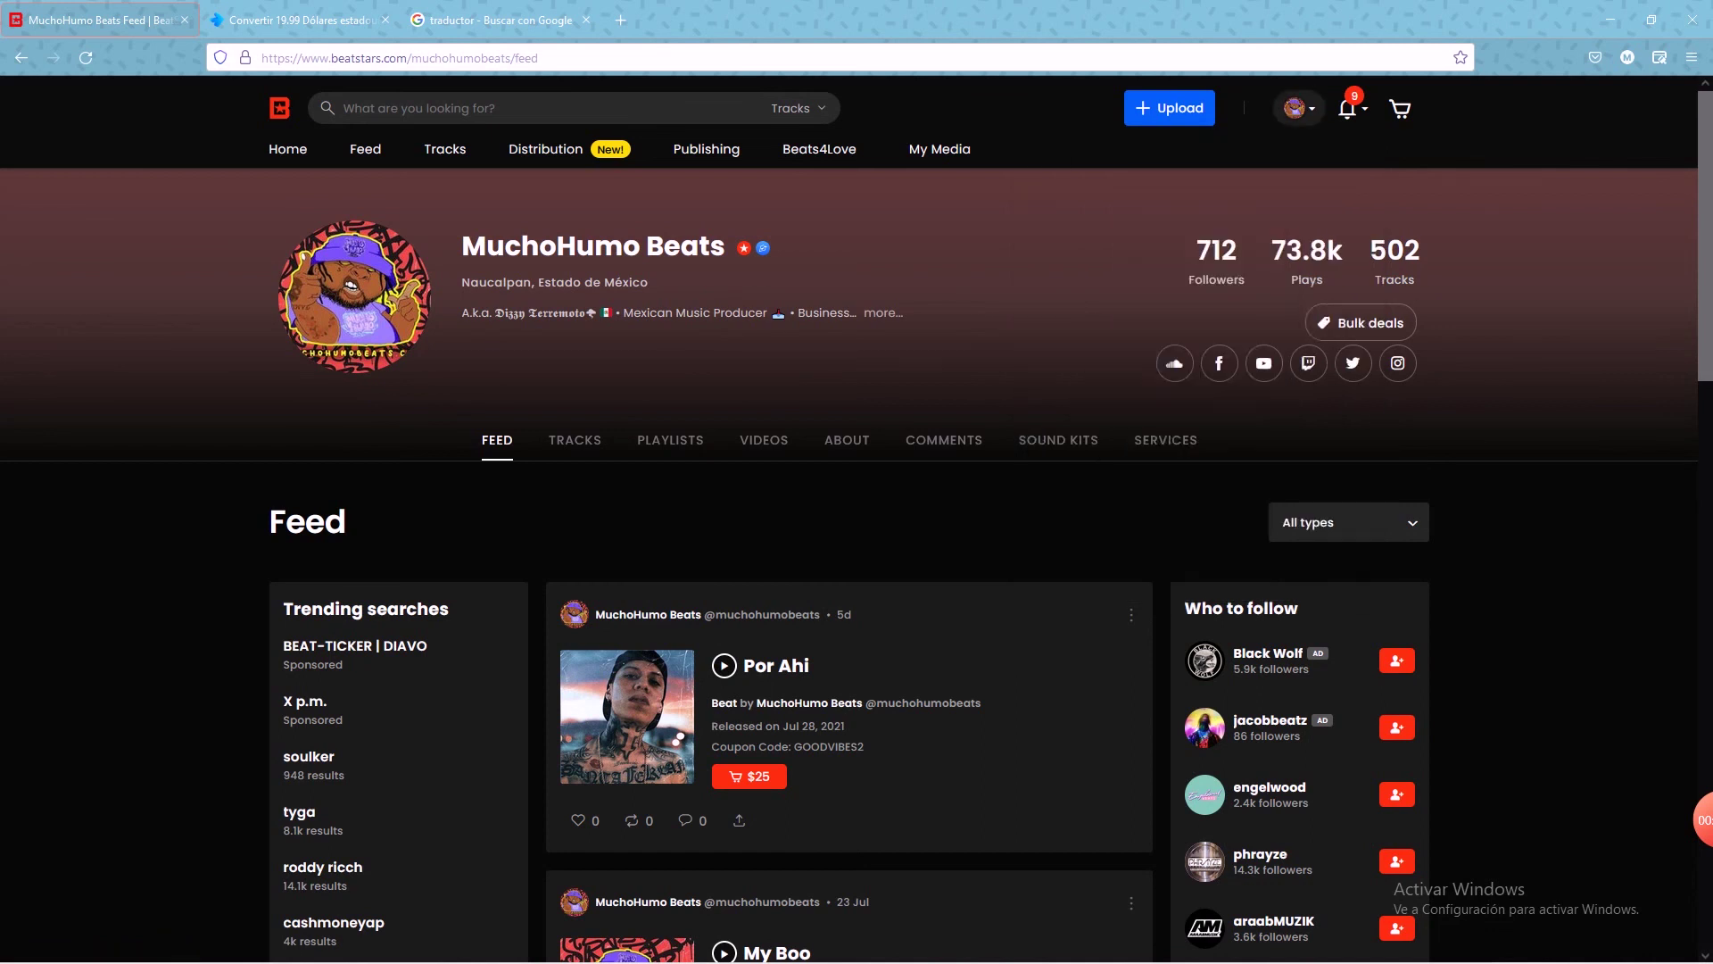
{"action": "left_click", "coordinate": [1299, 108]}
Step: Open a price negotiation for the track Por Ahi from its license choices, with the Exclusive license selected
{"action": "left_click", "coordinate": [749, 777]}
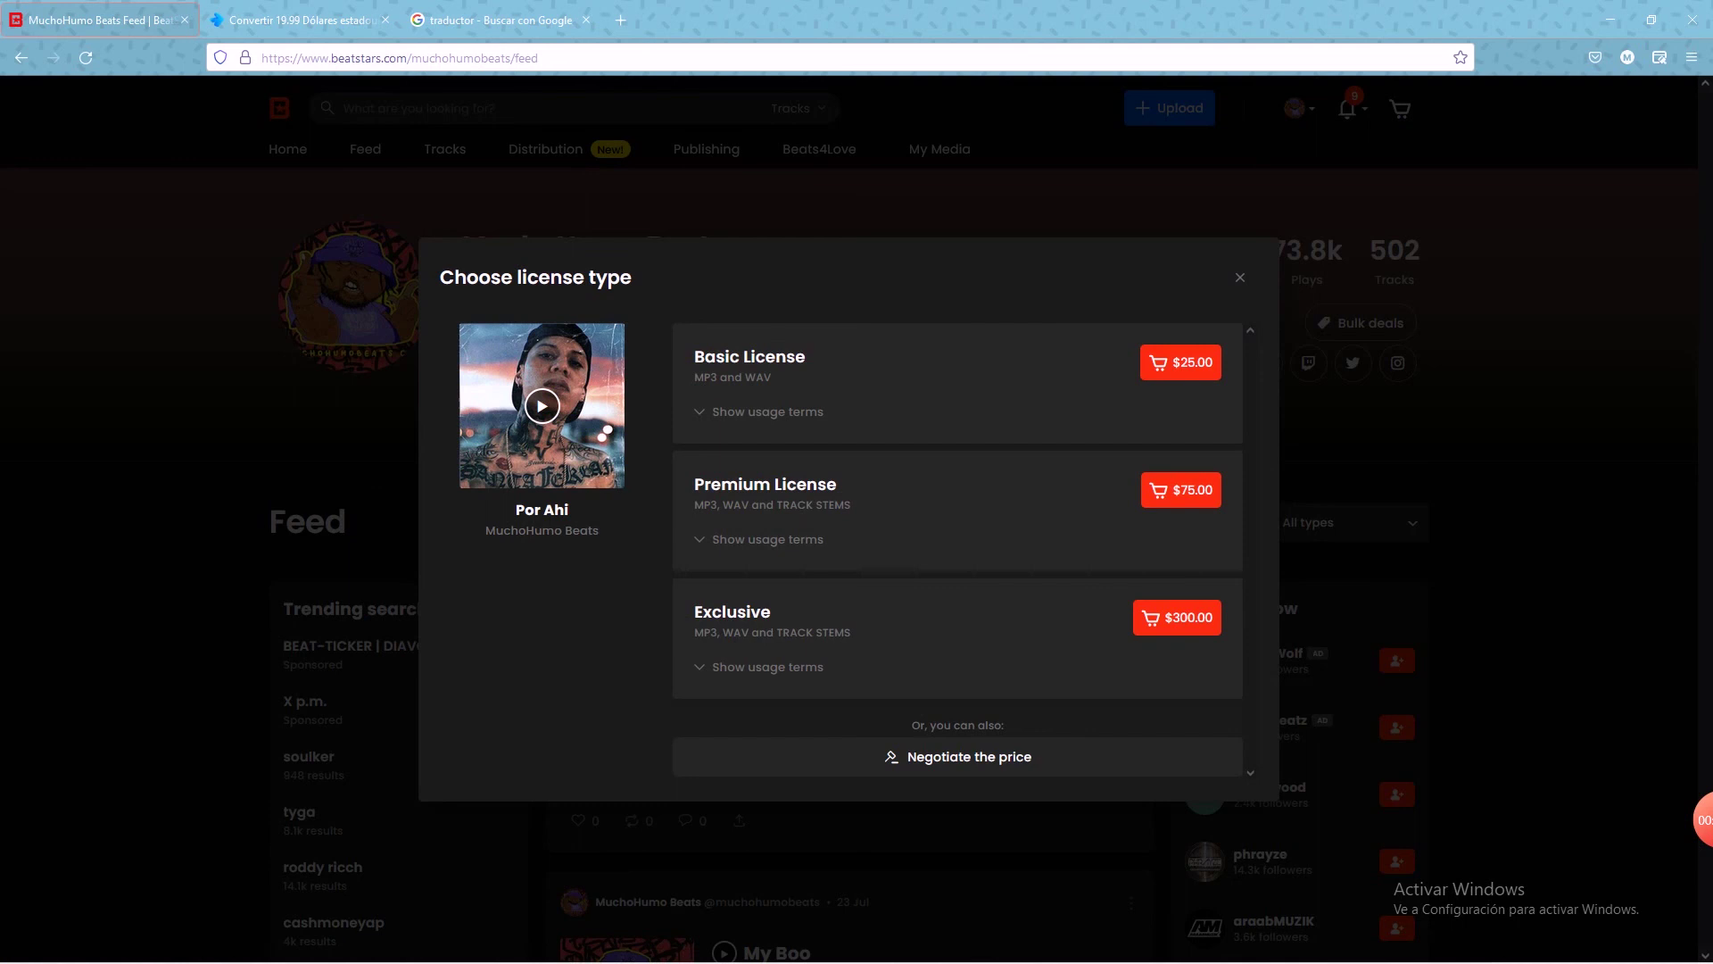
{"action": "left_click", "coordinate": [964, 757]}
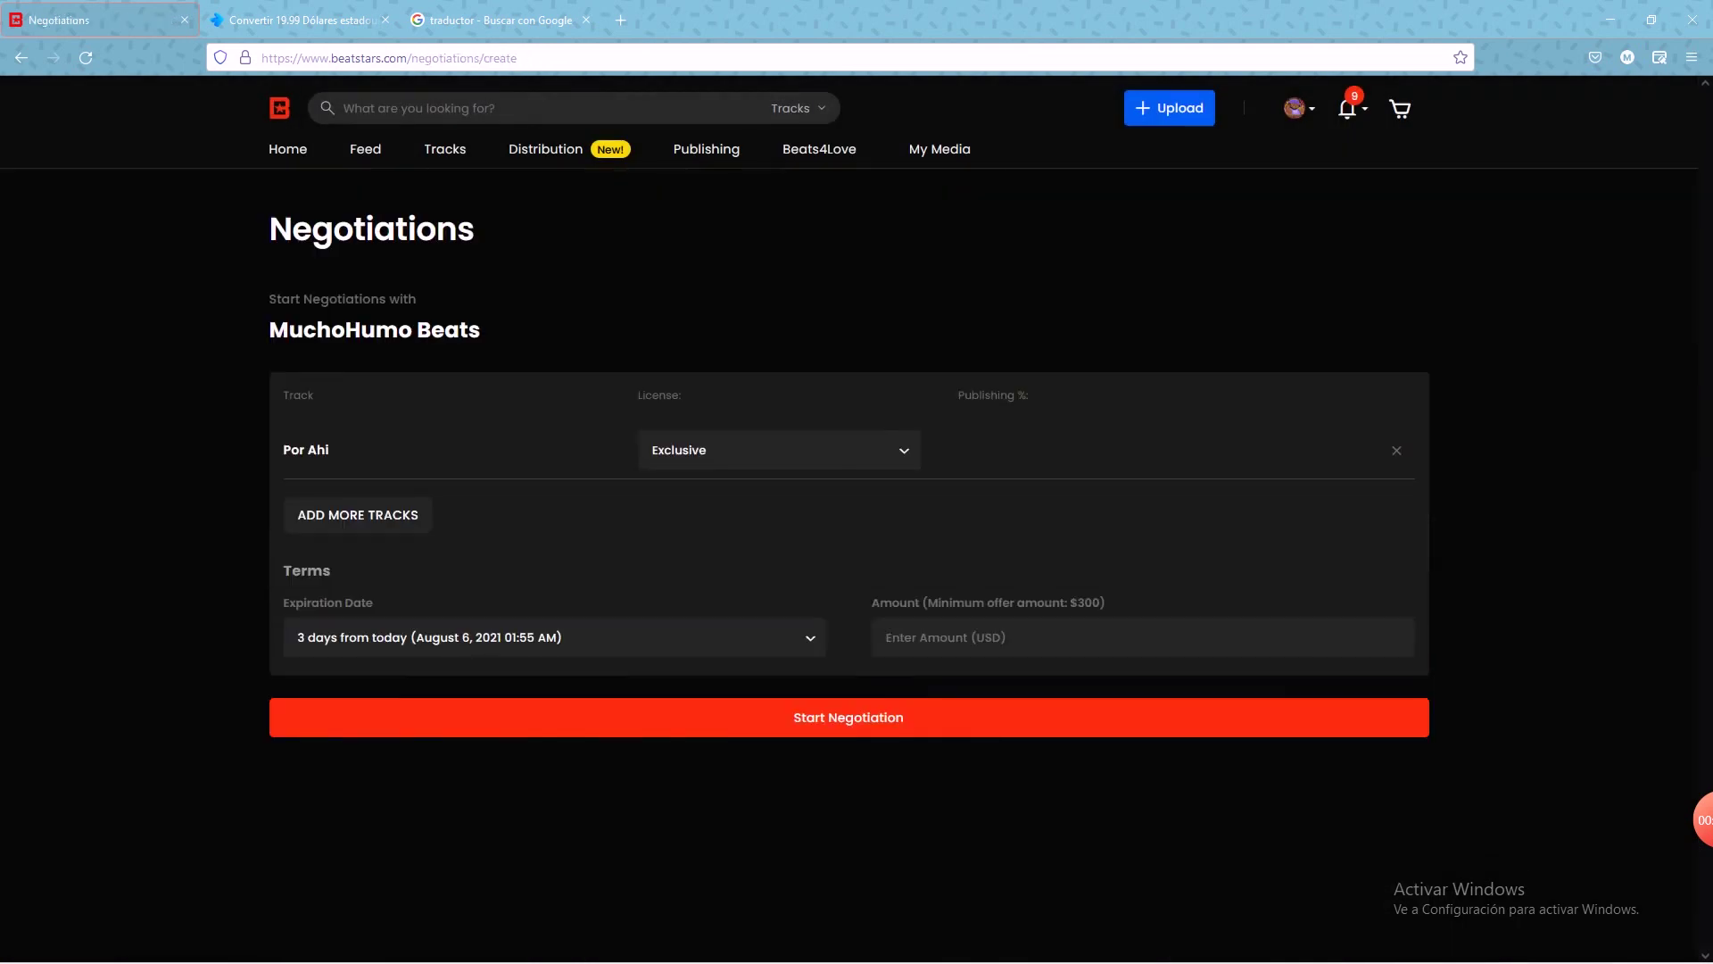
{"action": "left_click", "coordinate": [779, 450]}
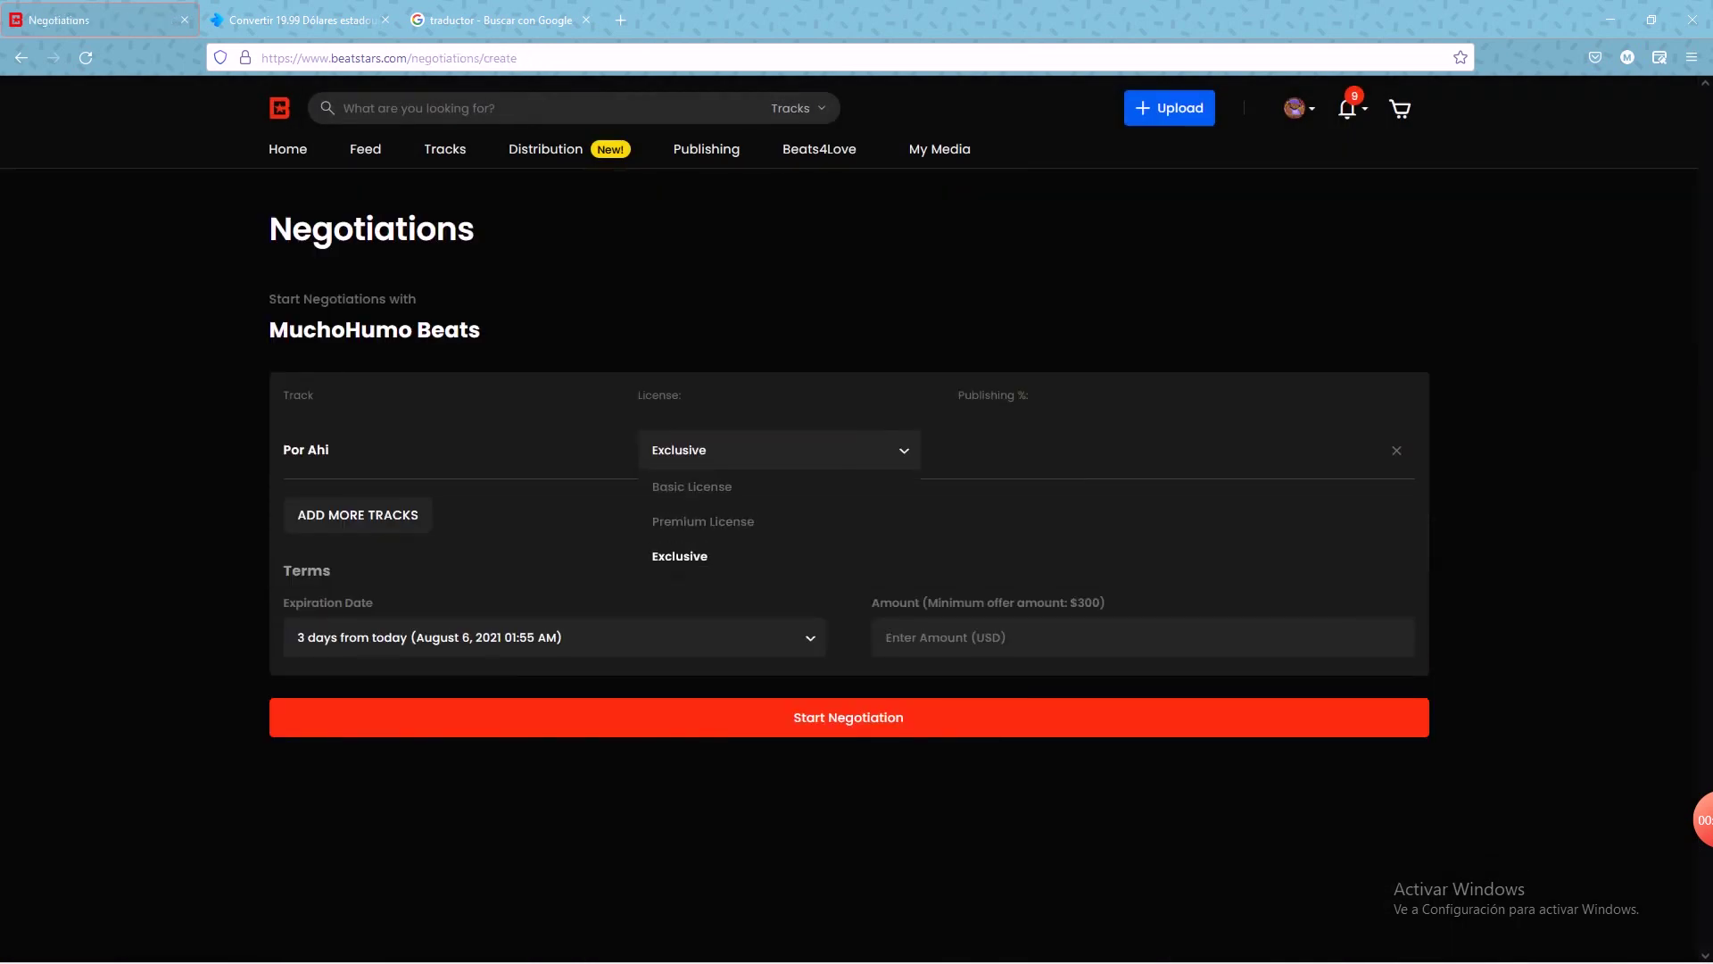
{"action": "left_click", "coordinate": [680, 554]}
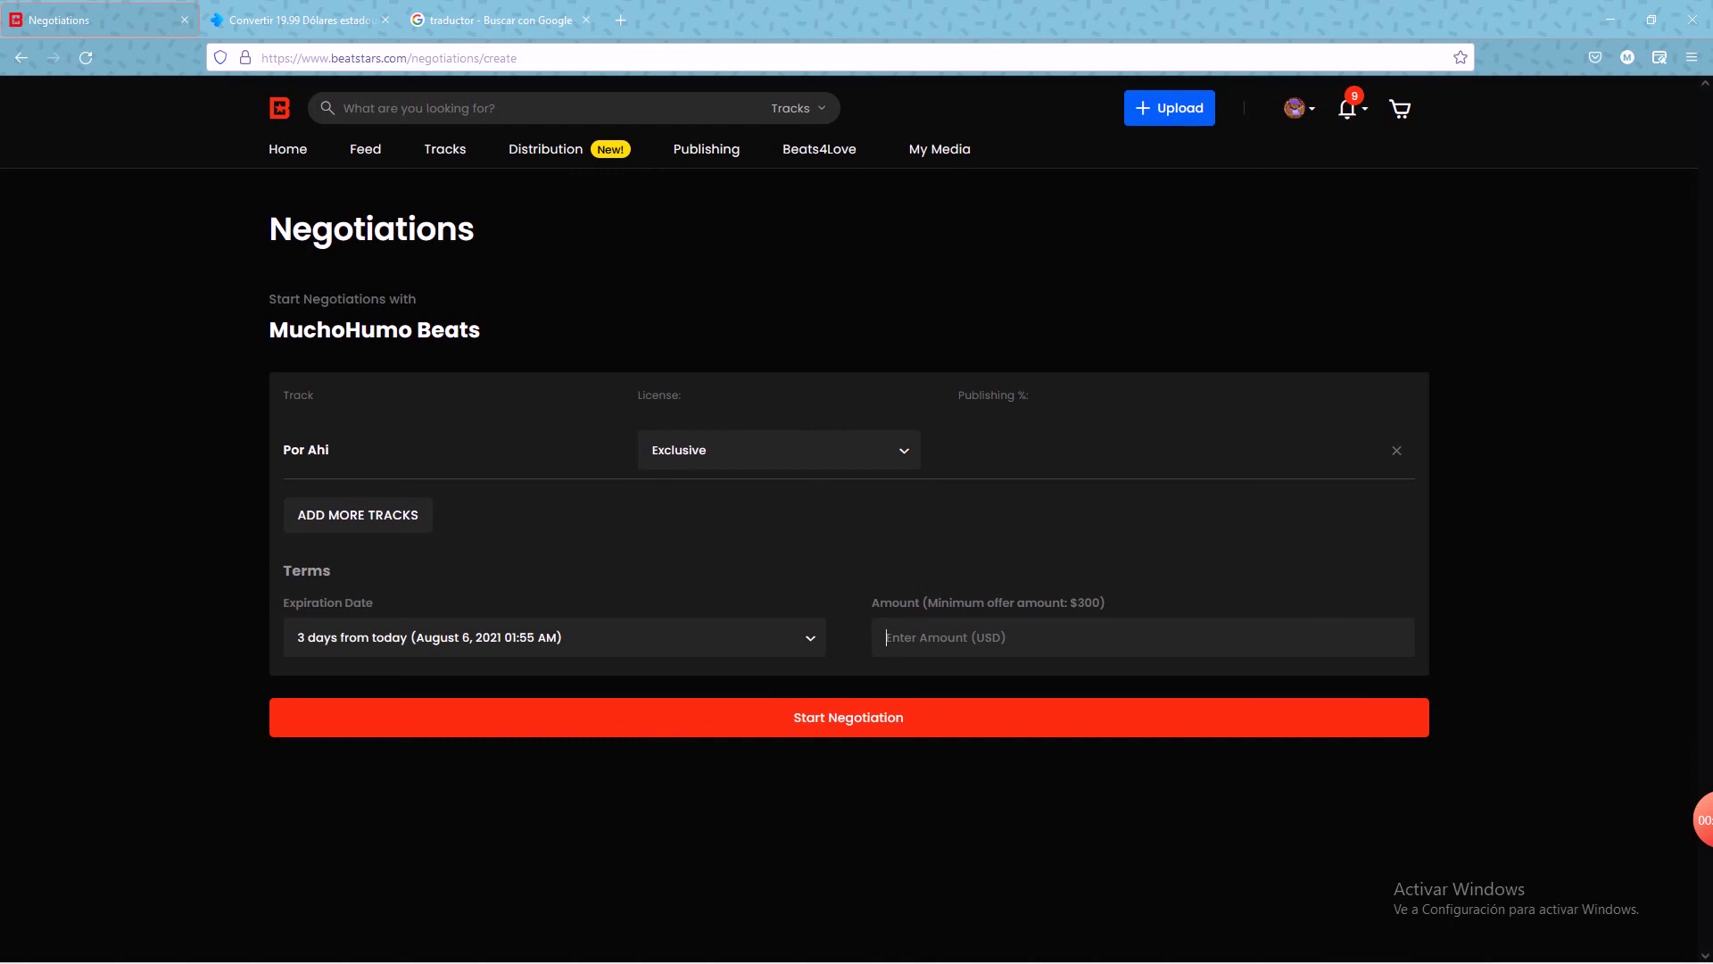
Step: Enter an offer amount of 250 USD in the negotiation and remove the track Por Ahi from it
{"action": "type", "text": "250"}
{"action": "left_click", "coordinate": [1397, 449]}
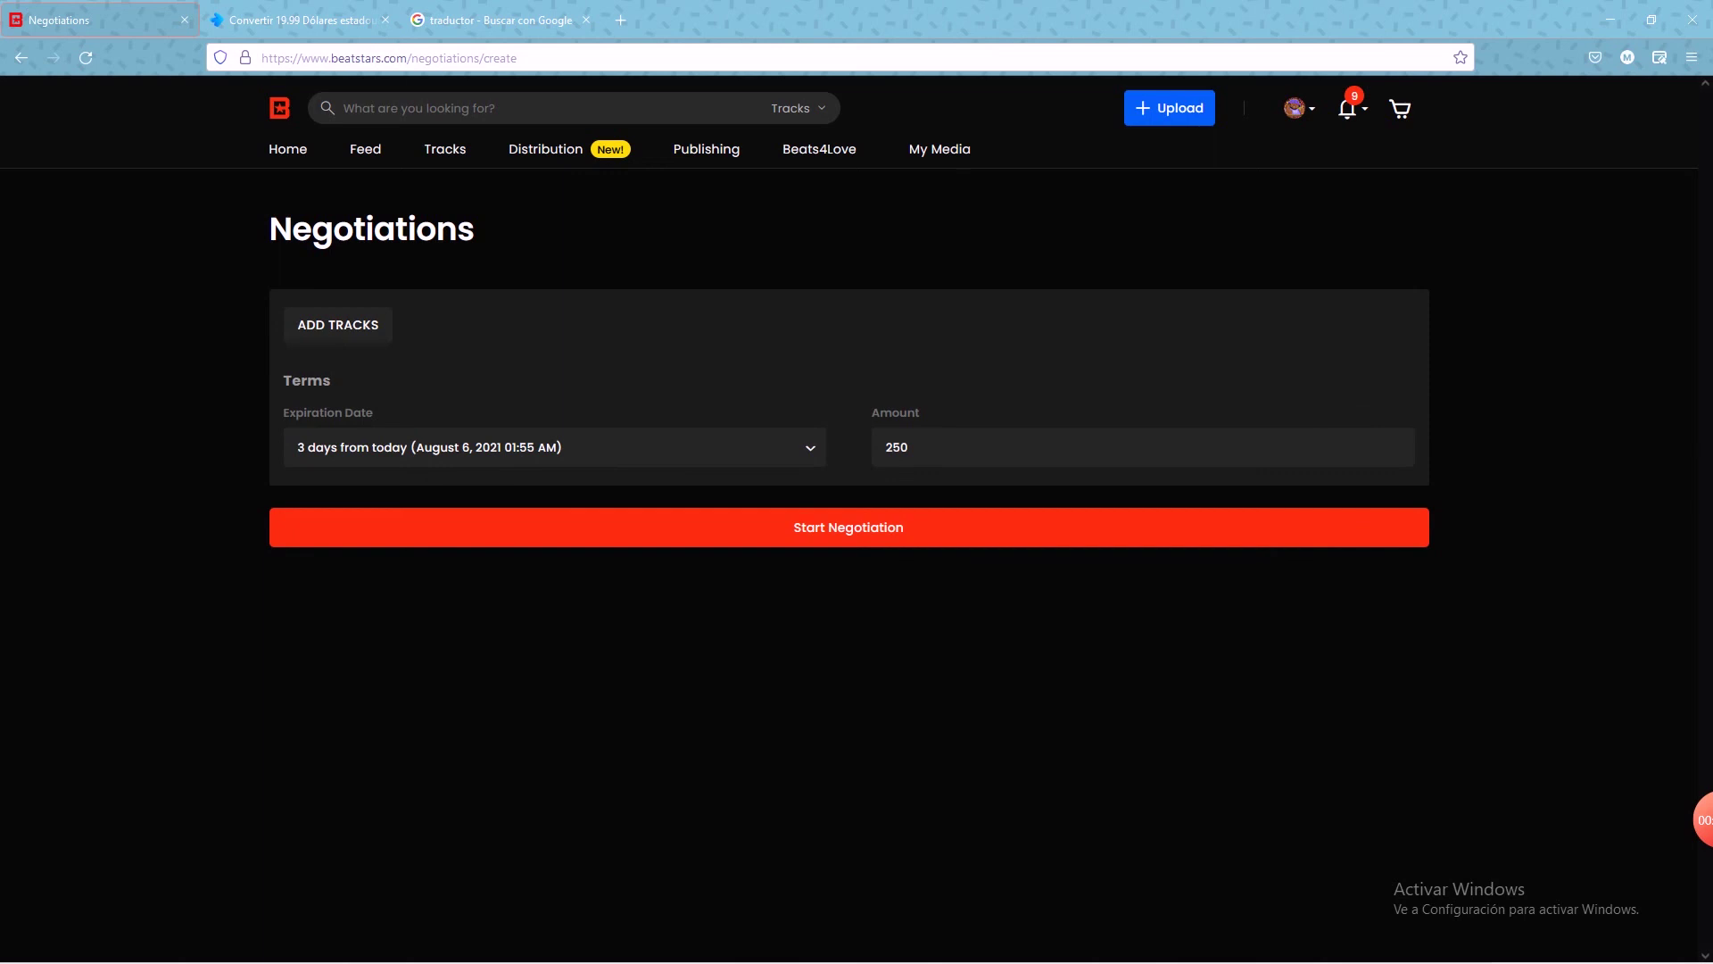
Step: Open the account's list of negotiations and look at the recent notifications
{"action": "left_click", "coordinate": [1295, 107]}
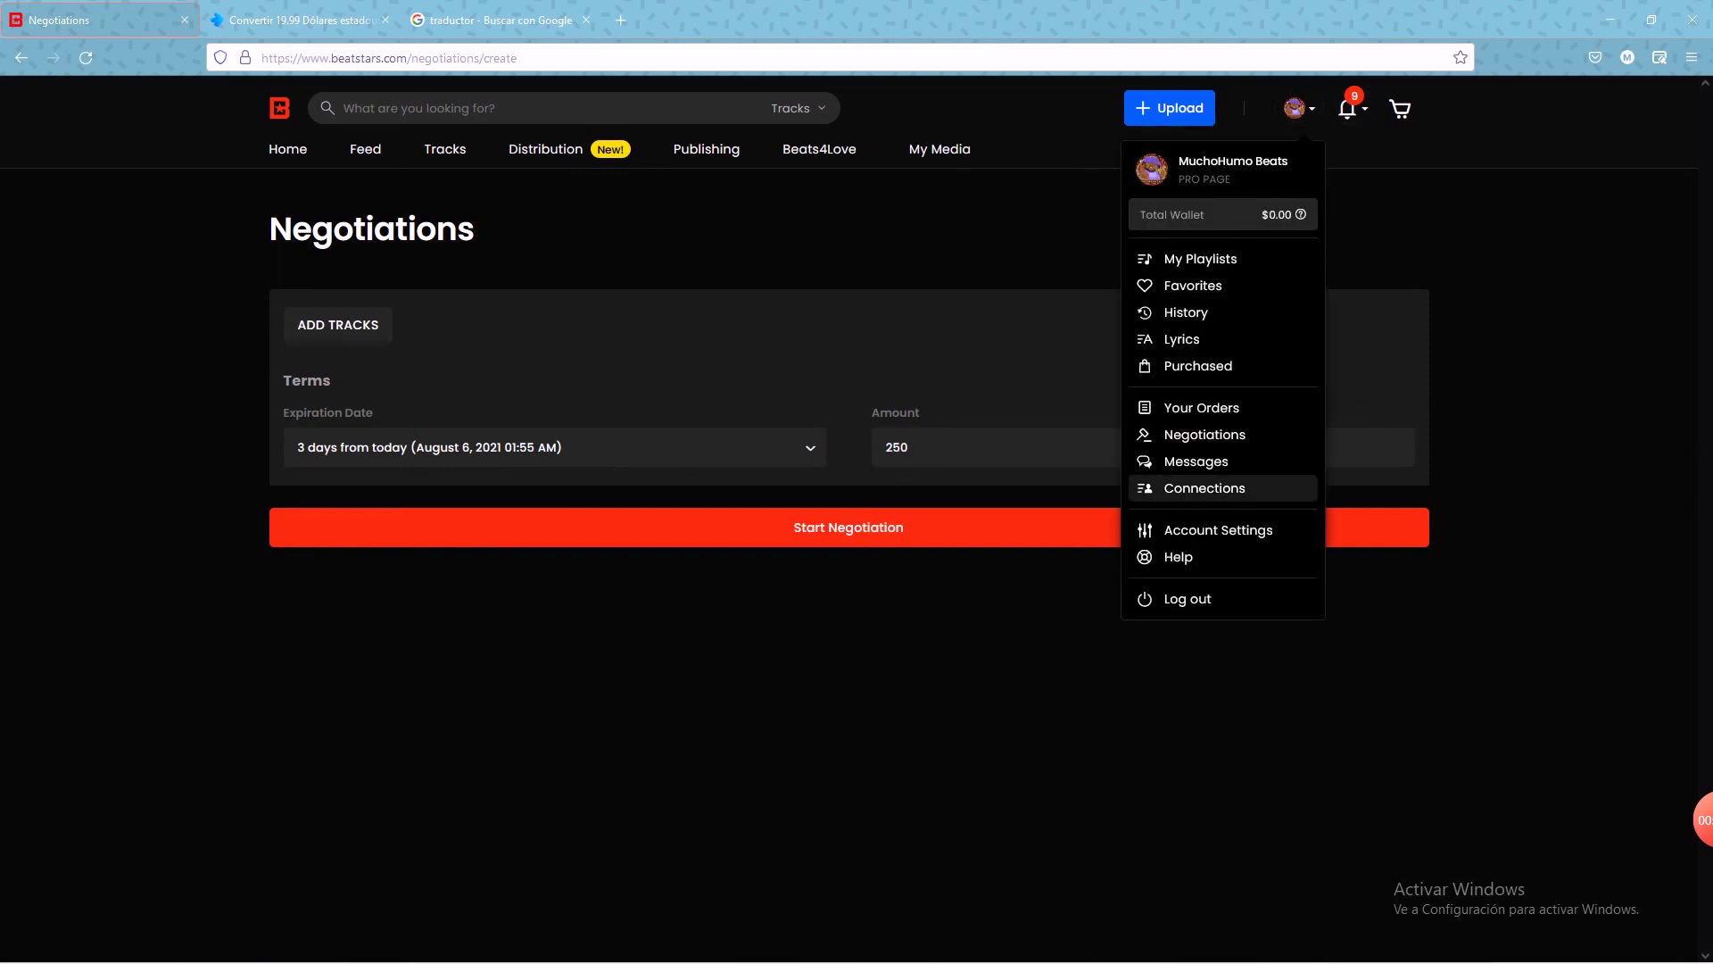
{"action": "left_click", "coordinate": [1205, 434]}
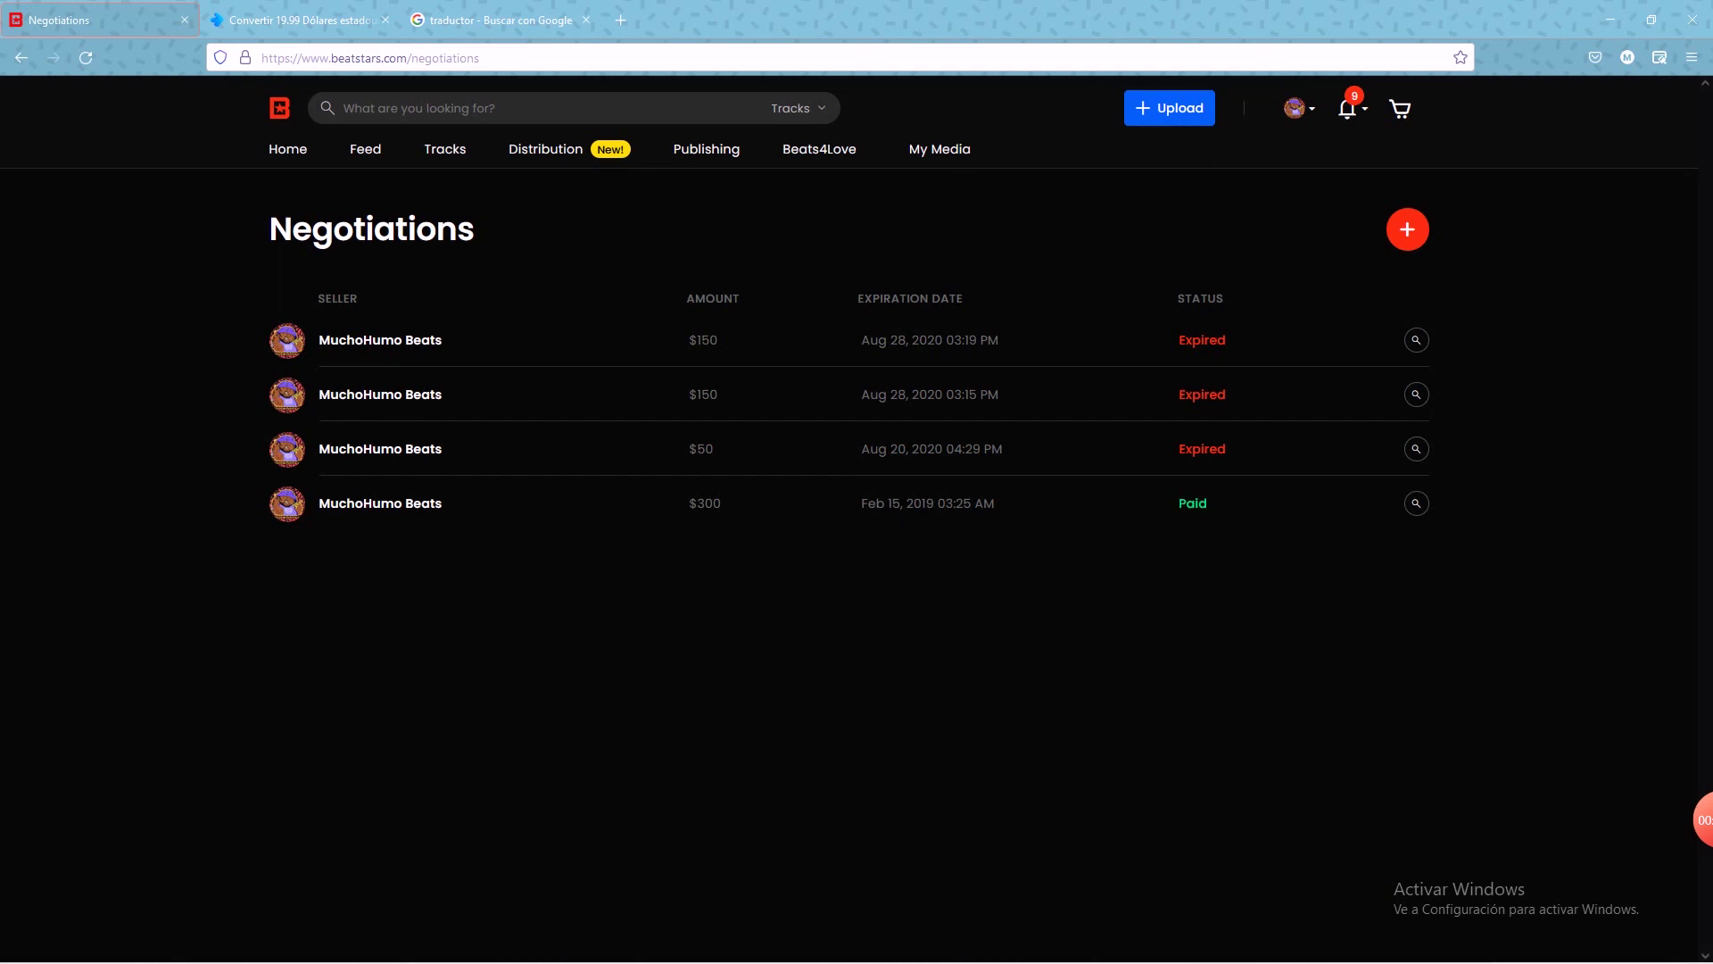
{"action": "left_click", "coordinate": [1349, 108]}
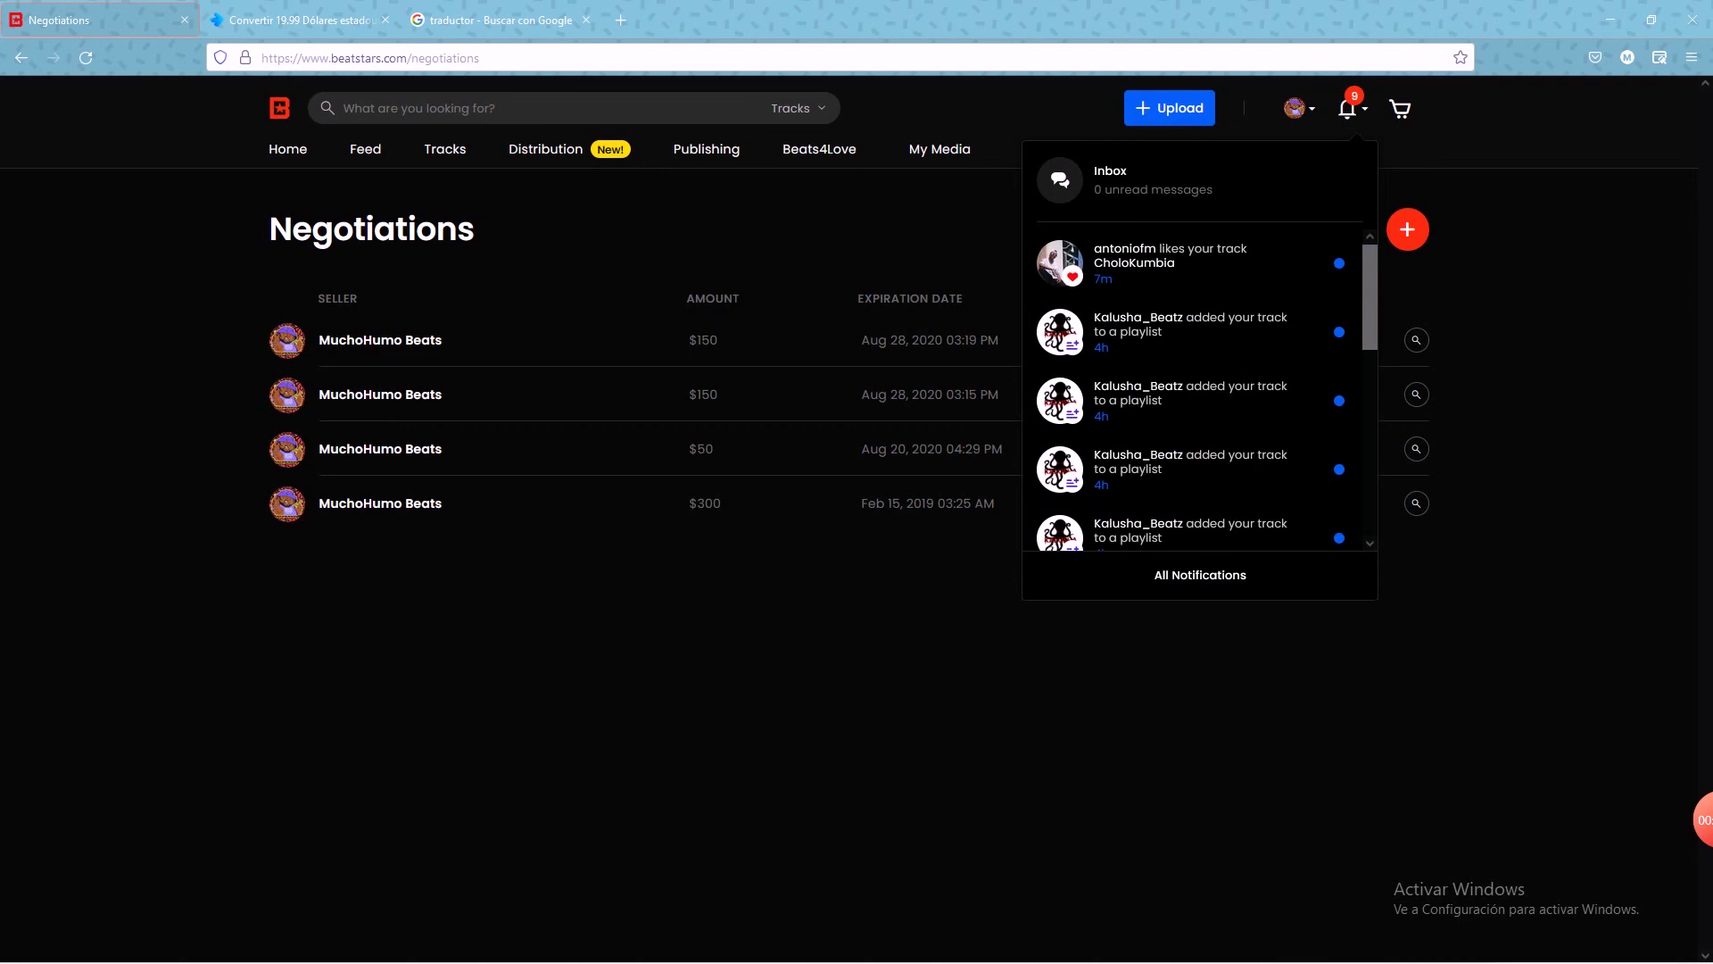
Step: Open the Pro Page Setup and review its settings from the favicon and domain name down to Facebook Messenger
{"action": "mouse_move", "coordinate": [940, 149]}
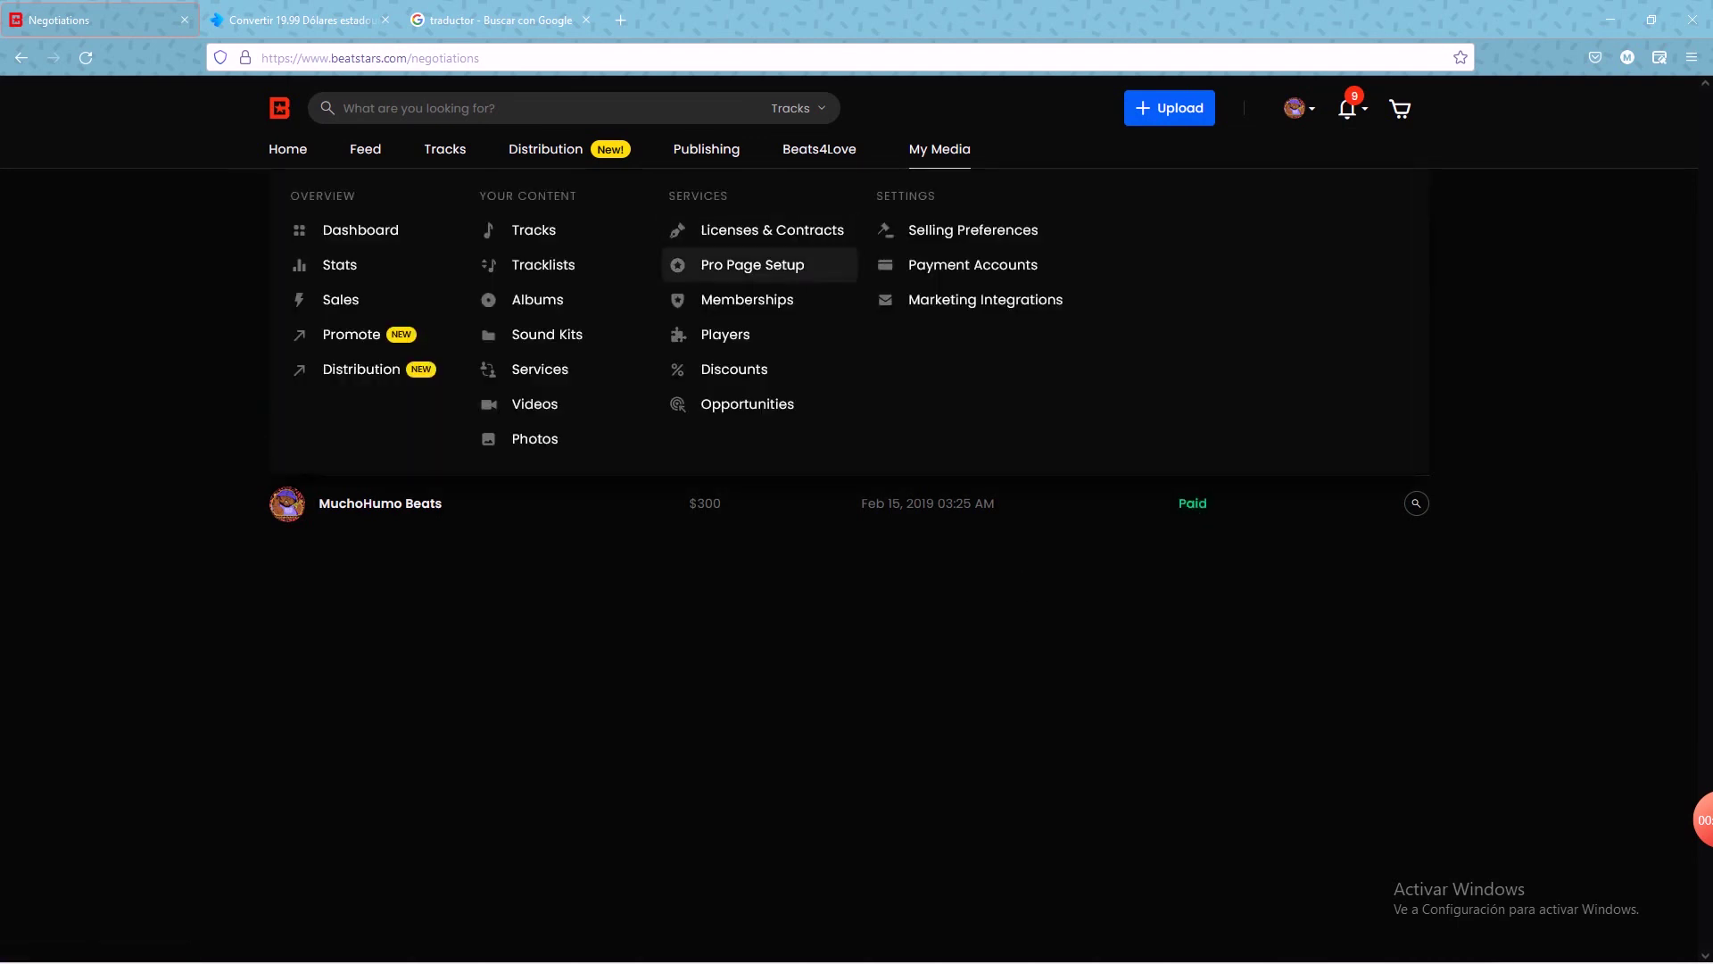
{"action": "left_click", "coordinate": [752, 265]}
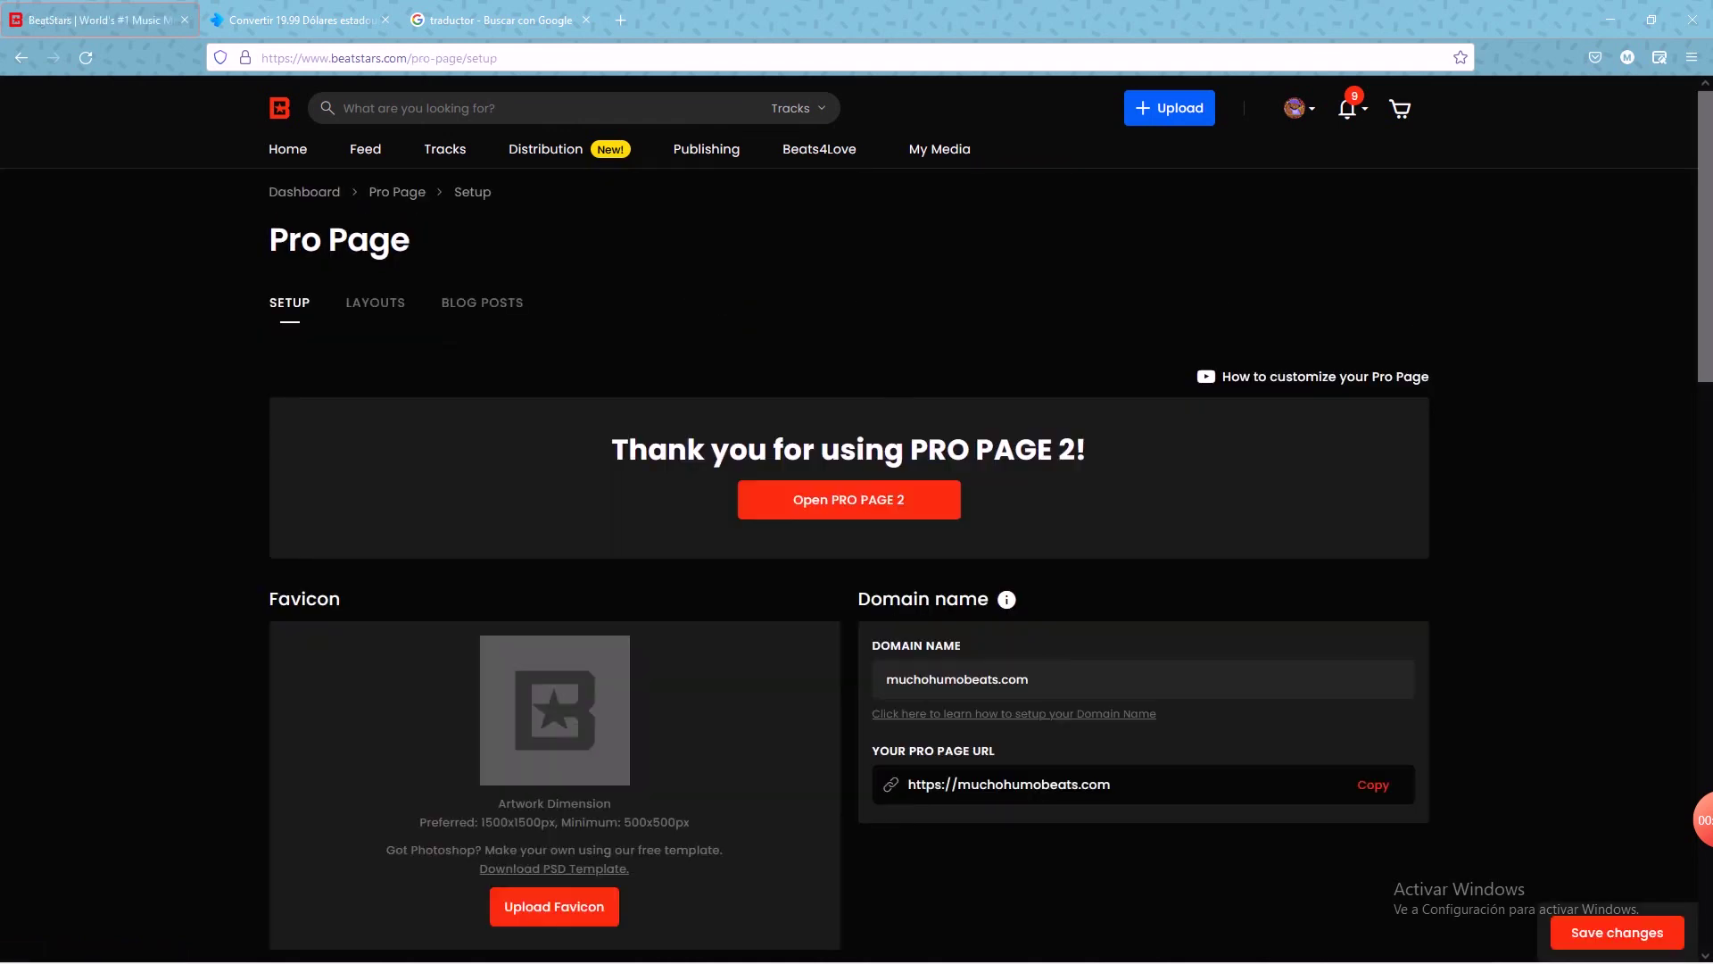
{"action": "scroll", "coordinate": [856, 536], "scroll_direction": "down", "scroll_amount": 4}
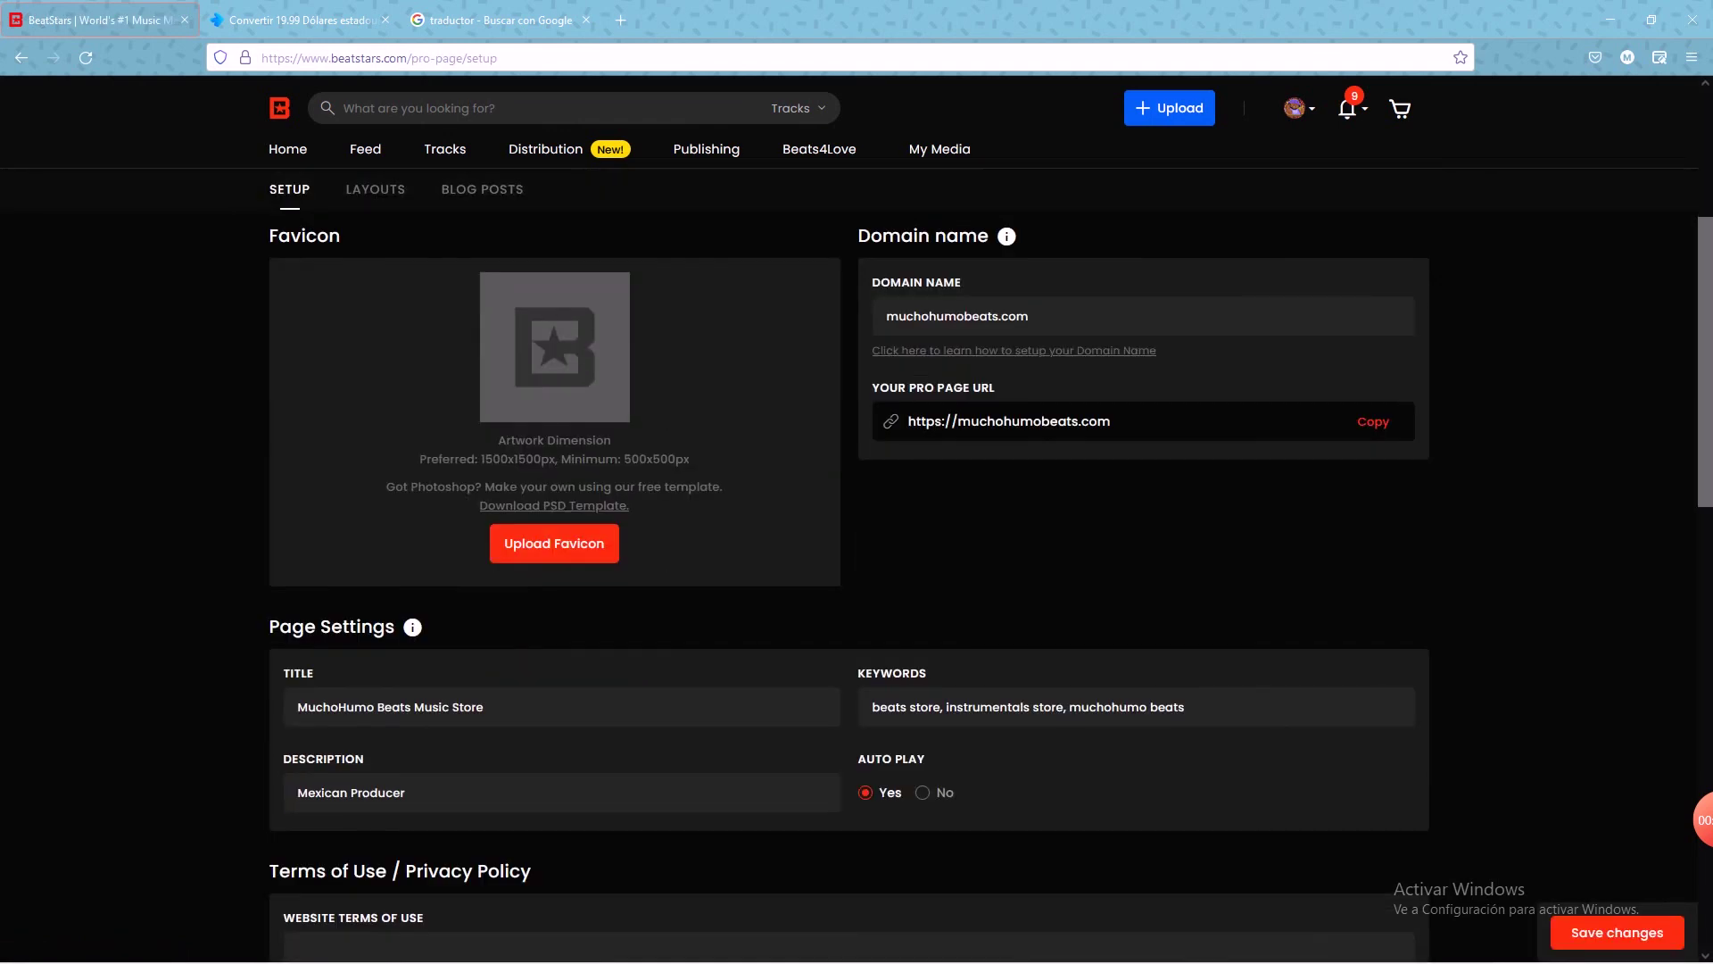
{"action": "scroll", "coordinate": [857, 535], "scroll_direction": "down", "scroll_amount": 12}
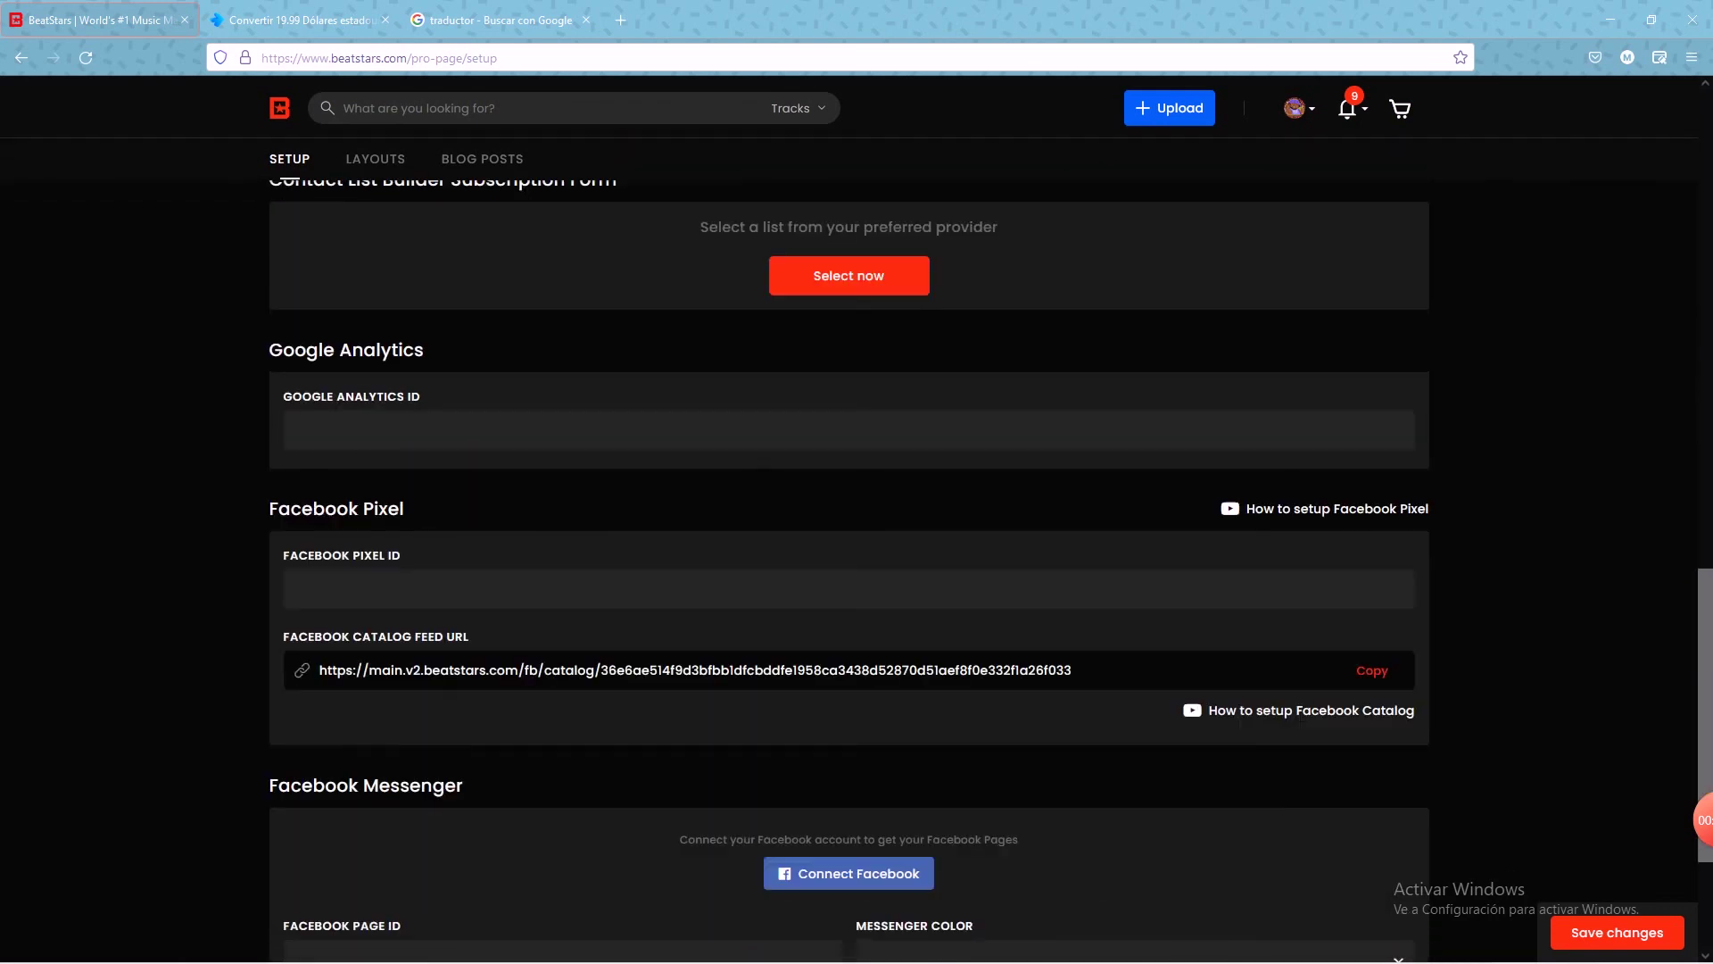
{"action": "scroll", "coordinate": [856, 536], "scroll_direction": "down", "scroll_amount": 3}
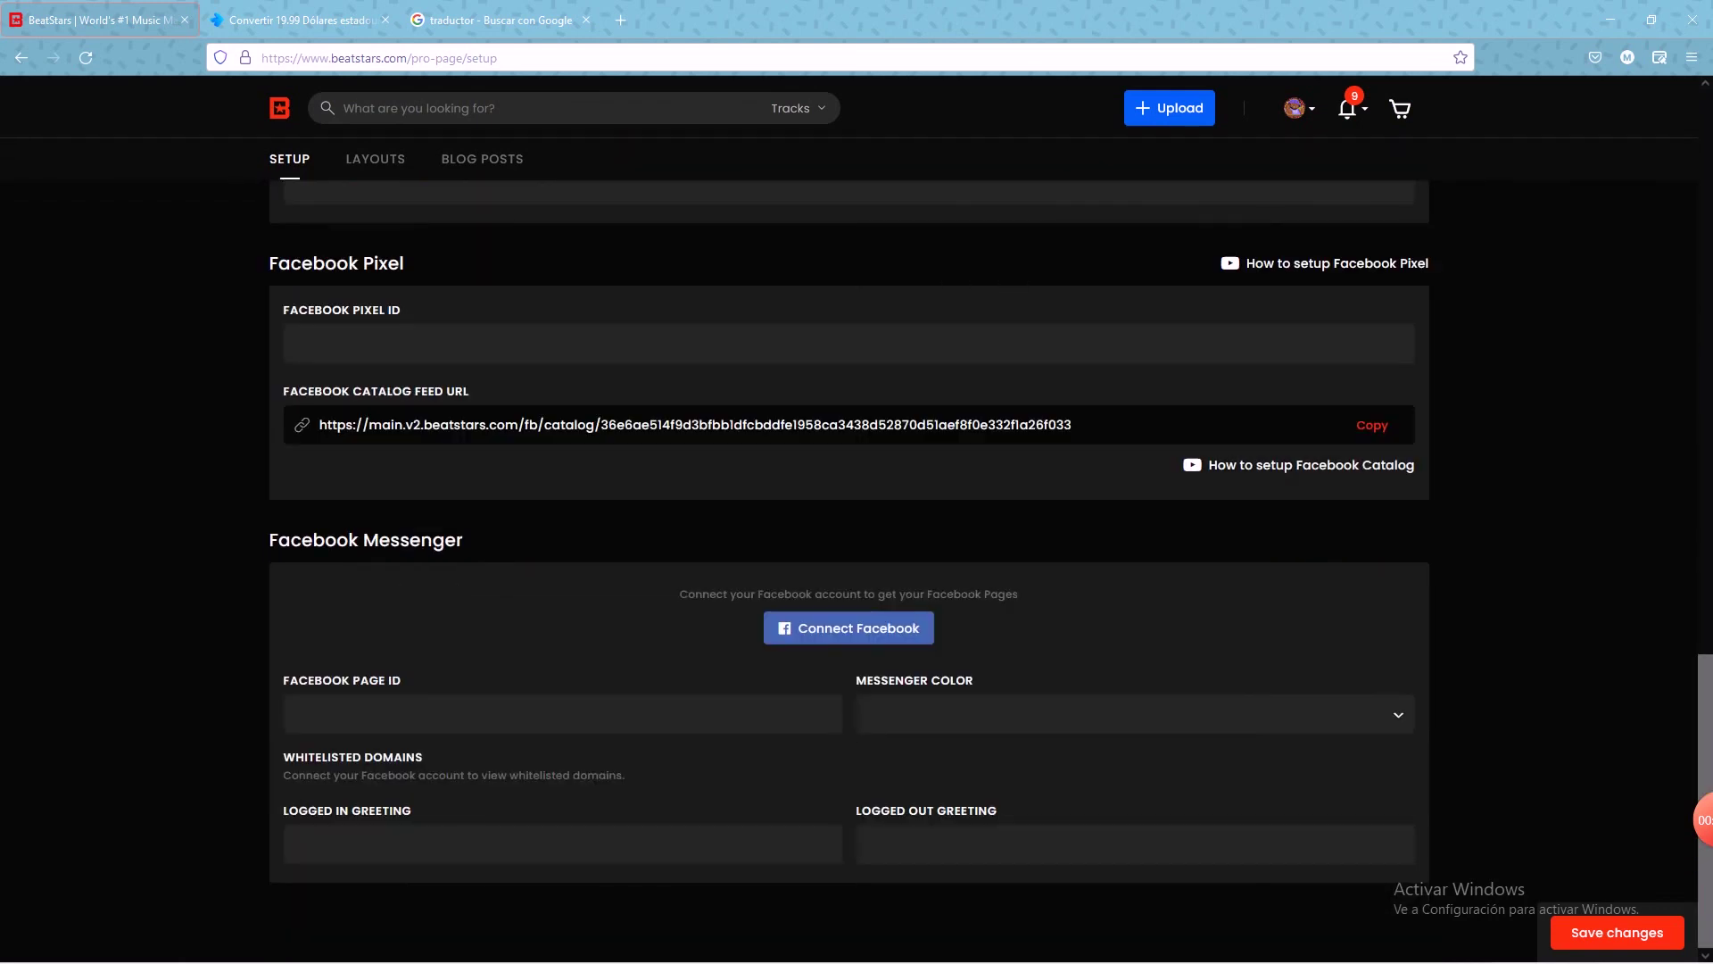
{"action": "scroll", "coordinate": [856, 536], "scroll_direction": "up", "scroll_amount": 18}
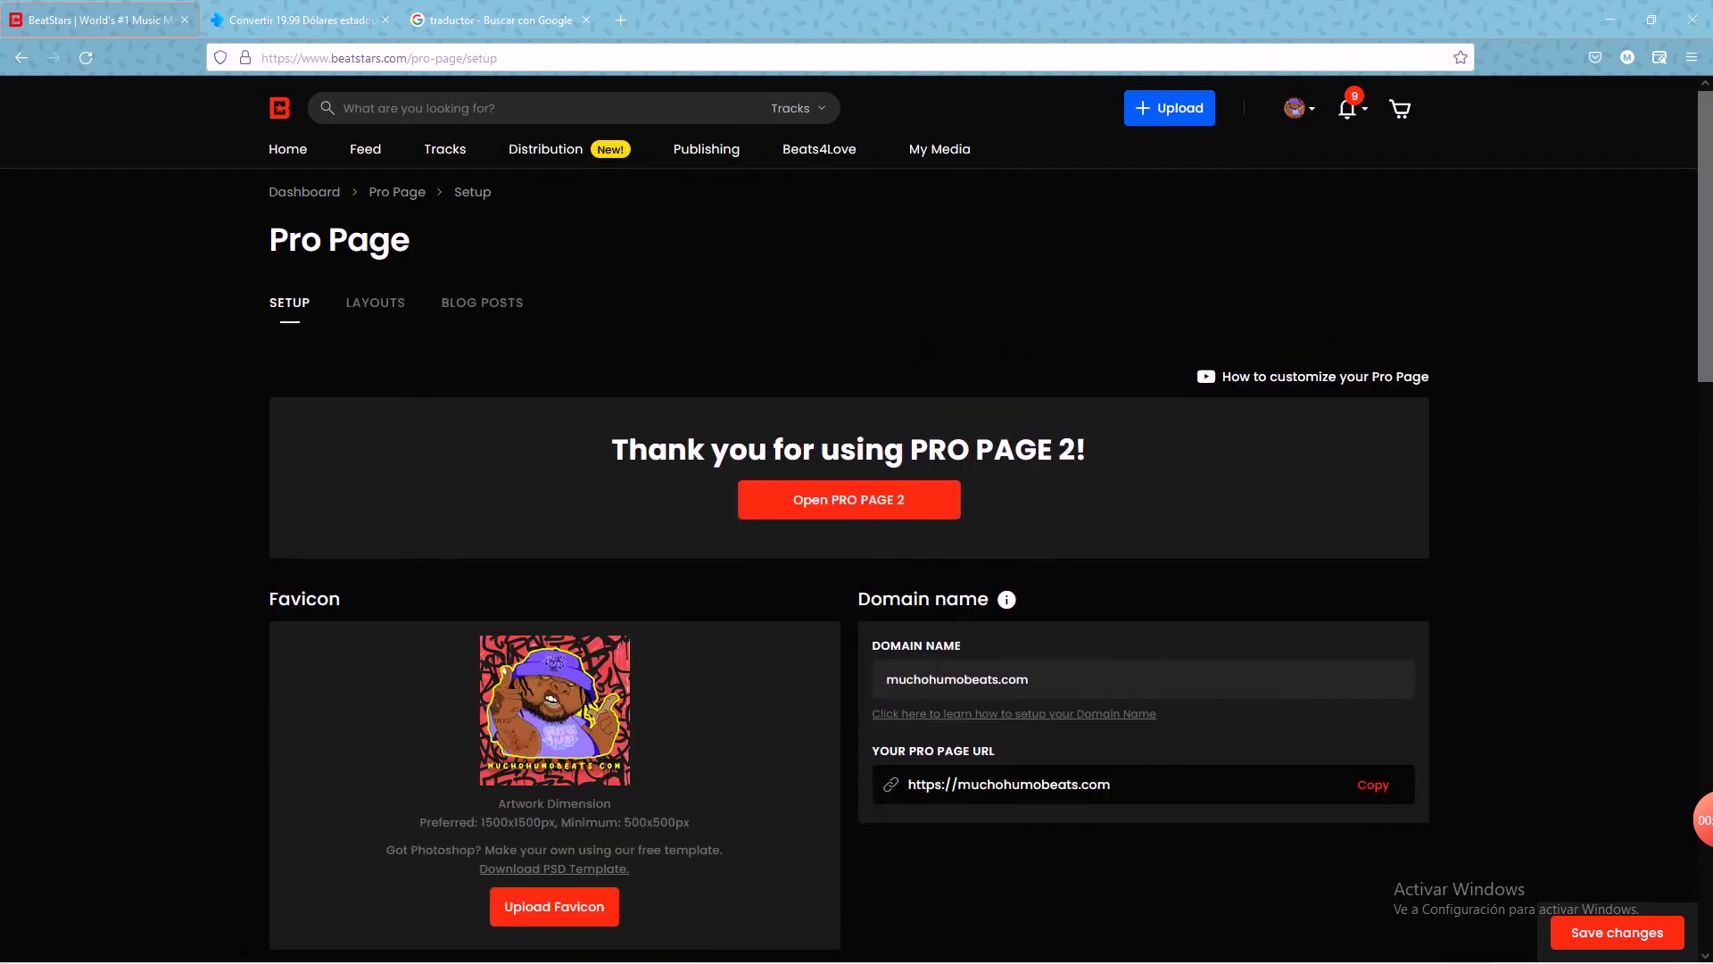
Step: Copy the Pro Page URL and open the muchohumobeats.com storefront from it
{"action": "left_click", "coordinate": [1373, 784]}
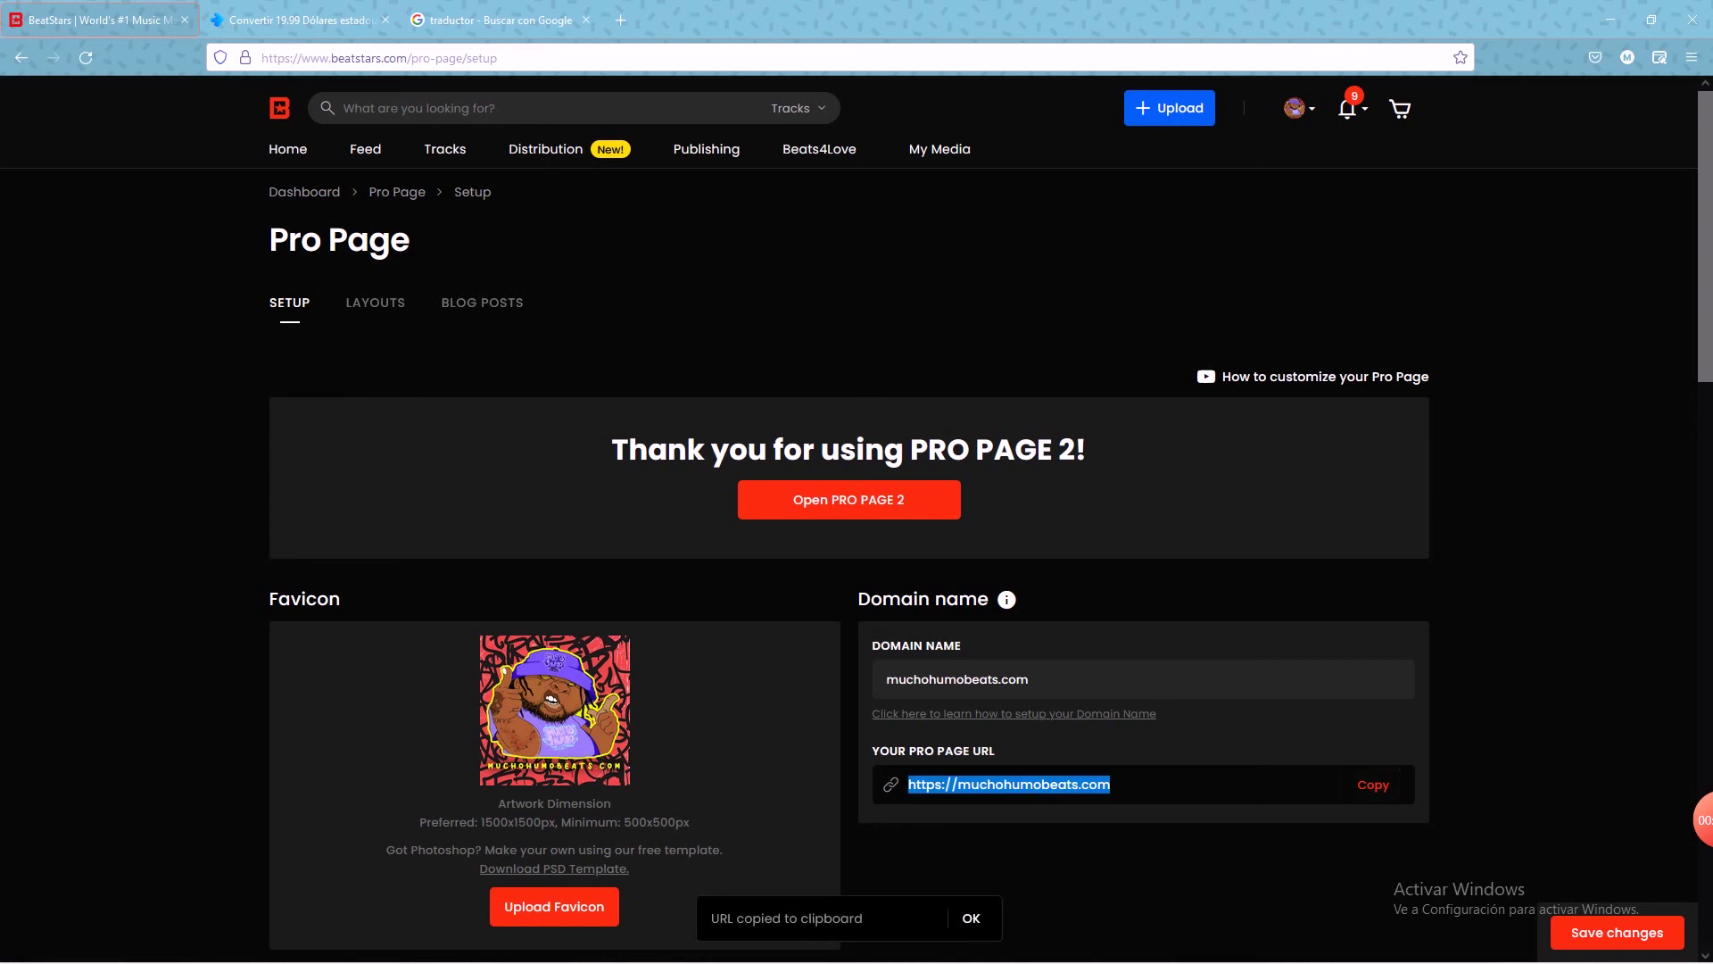
{"action": "right_click", "coordinate": [1008, 785]}
{"action": "left_click", "coordinate": [1053, 314]}
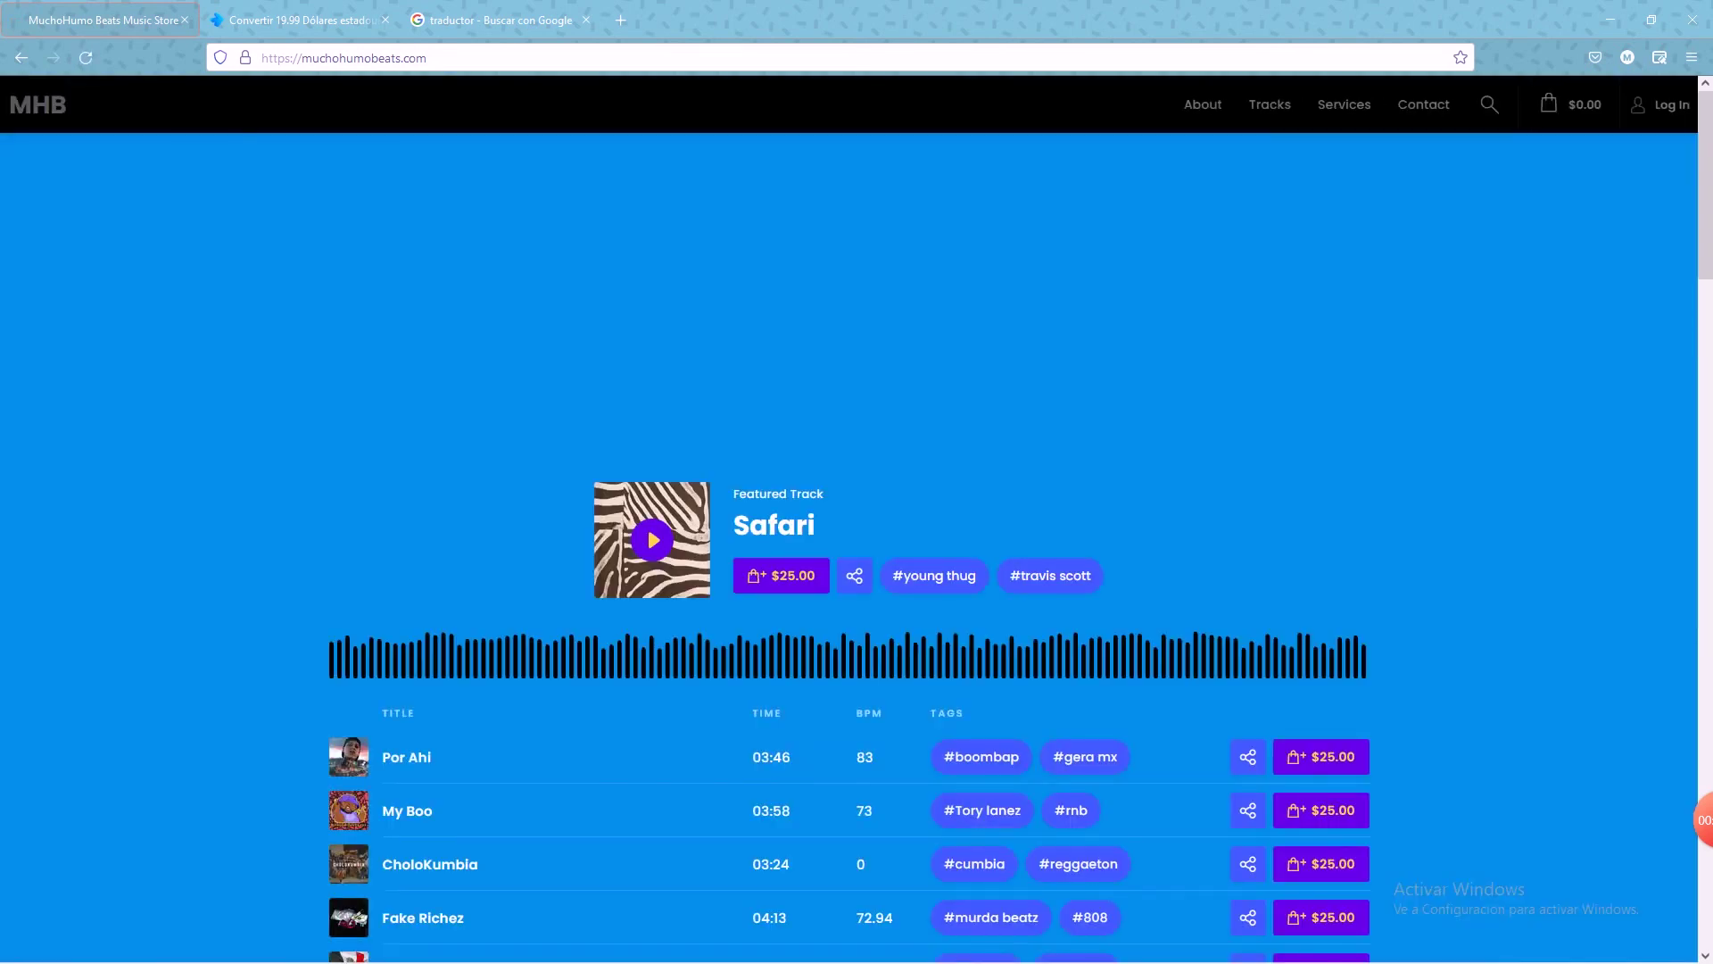
Step: Browse the storefront's licensing, sound kit and contact sections, opening and closing the Premium License preview
{"action": "scroll", "coordinate": [849, 544], "scroll_direction": "down", "scroll_amount": 10}
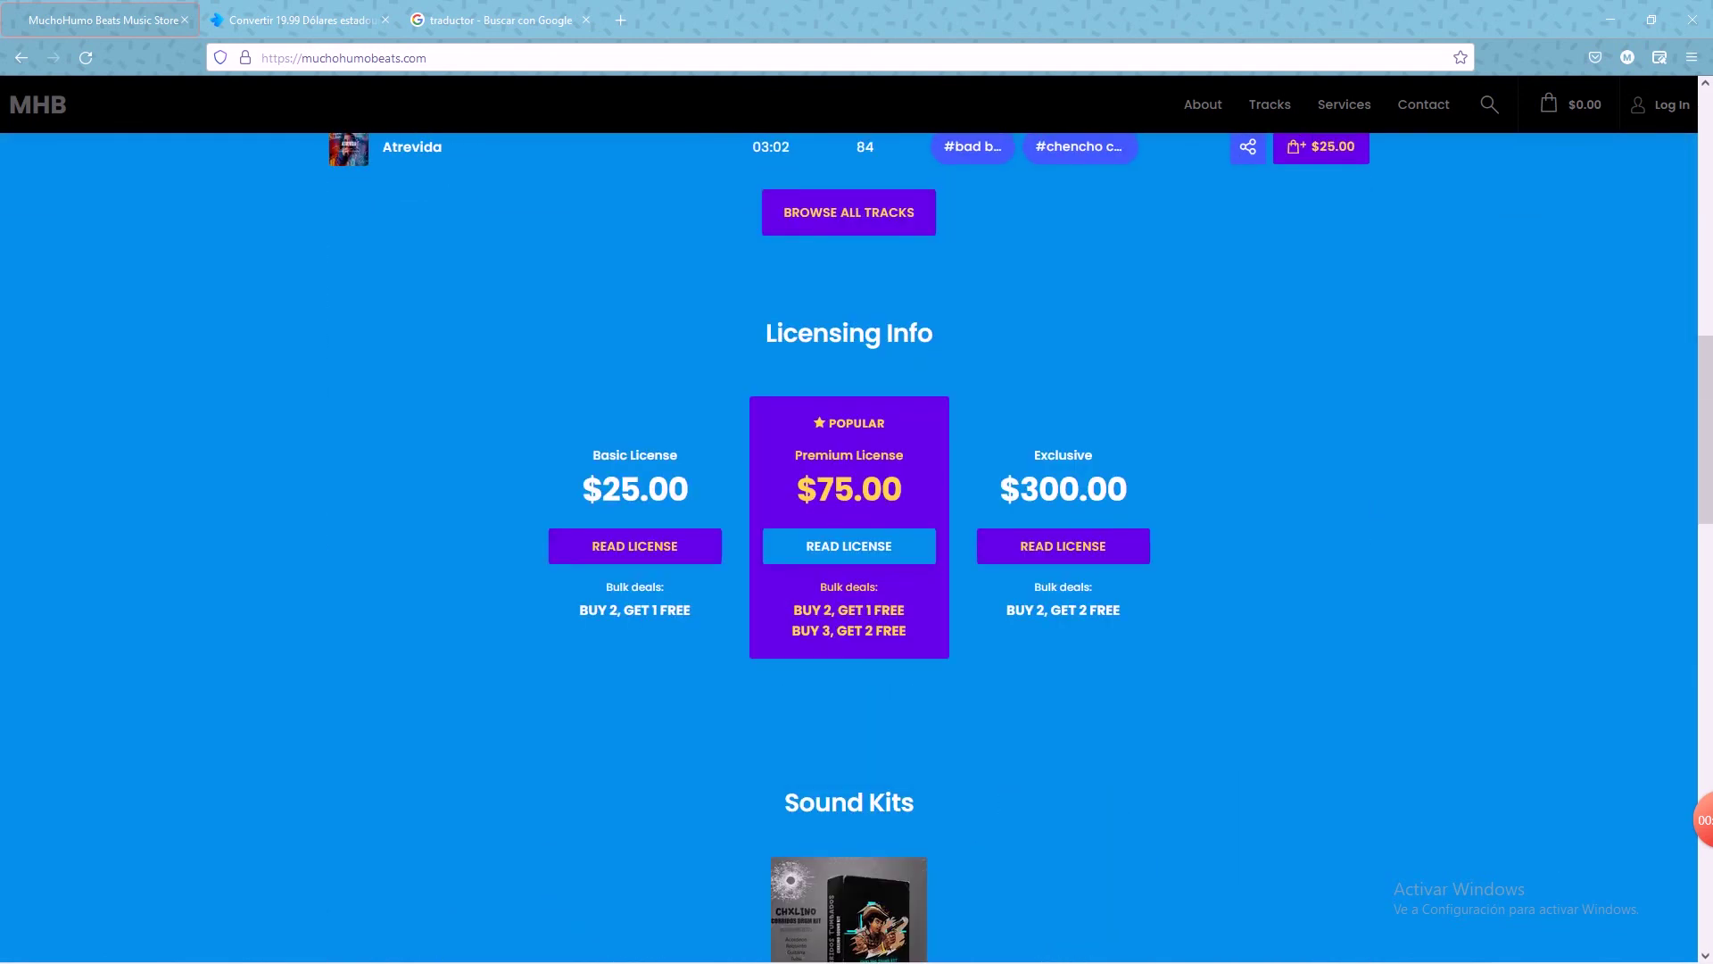
{"action": "left_click", "coordinate": [849, 546]}
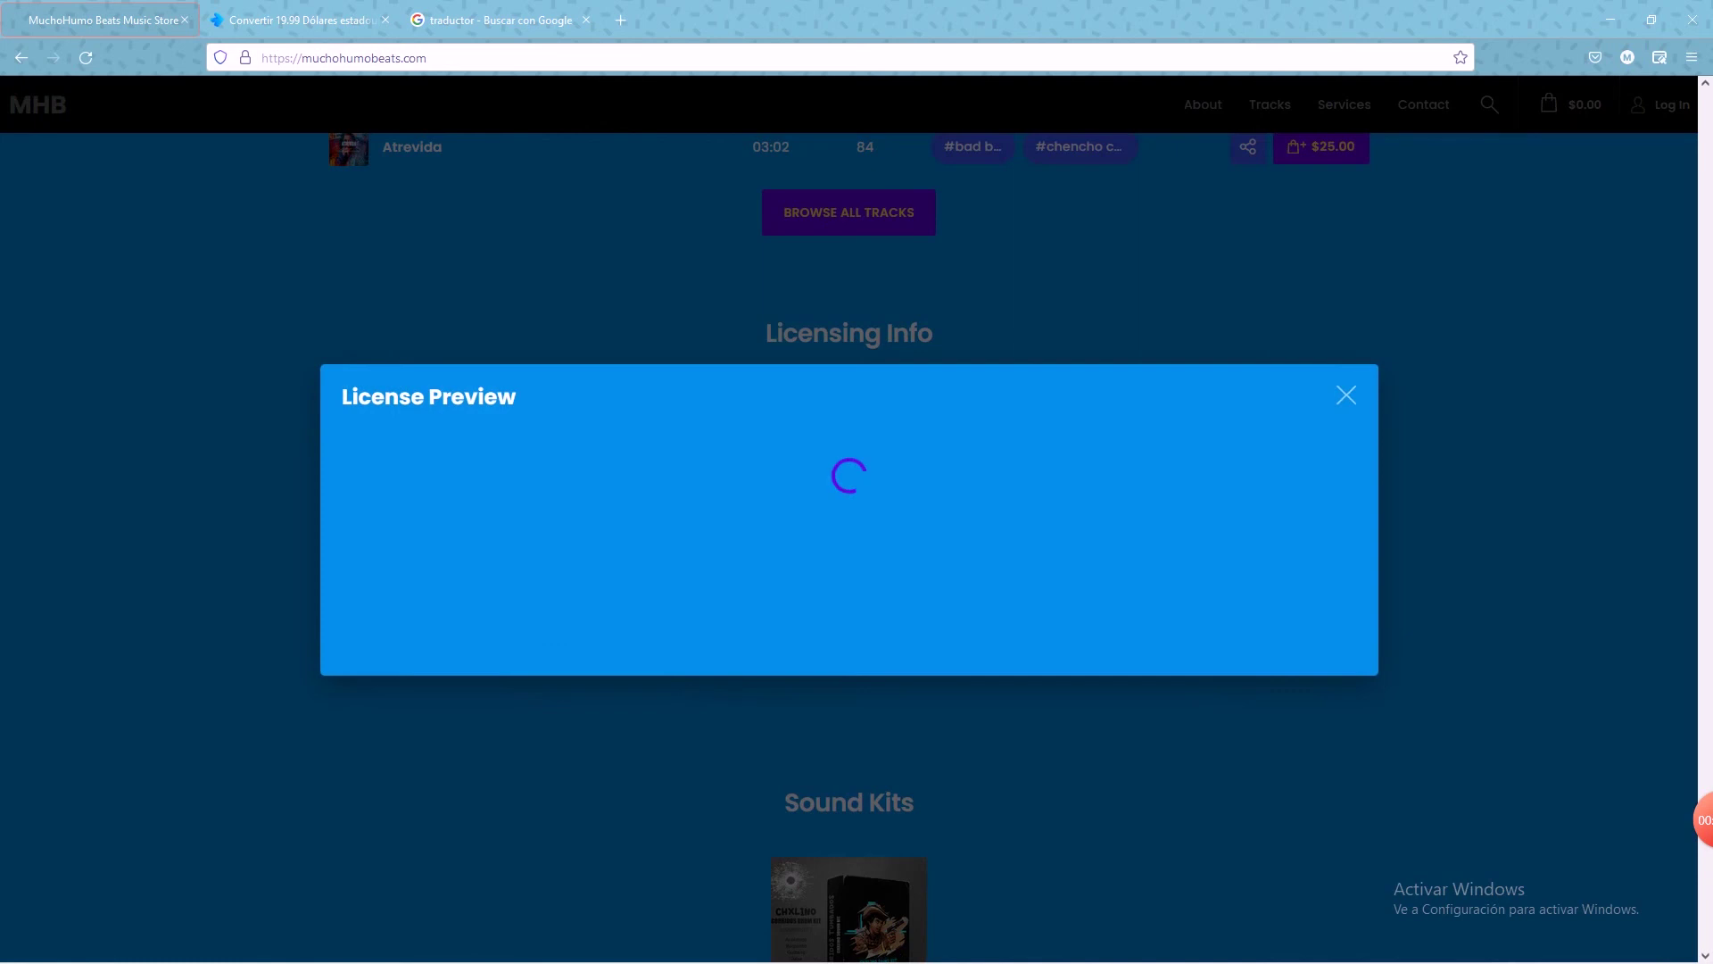
{"action": "key", "text": "Escape"}
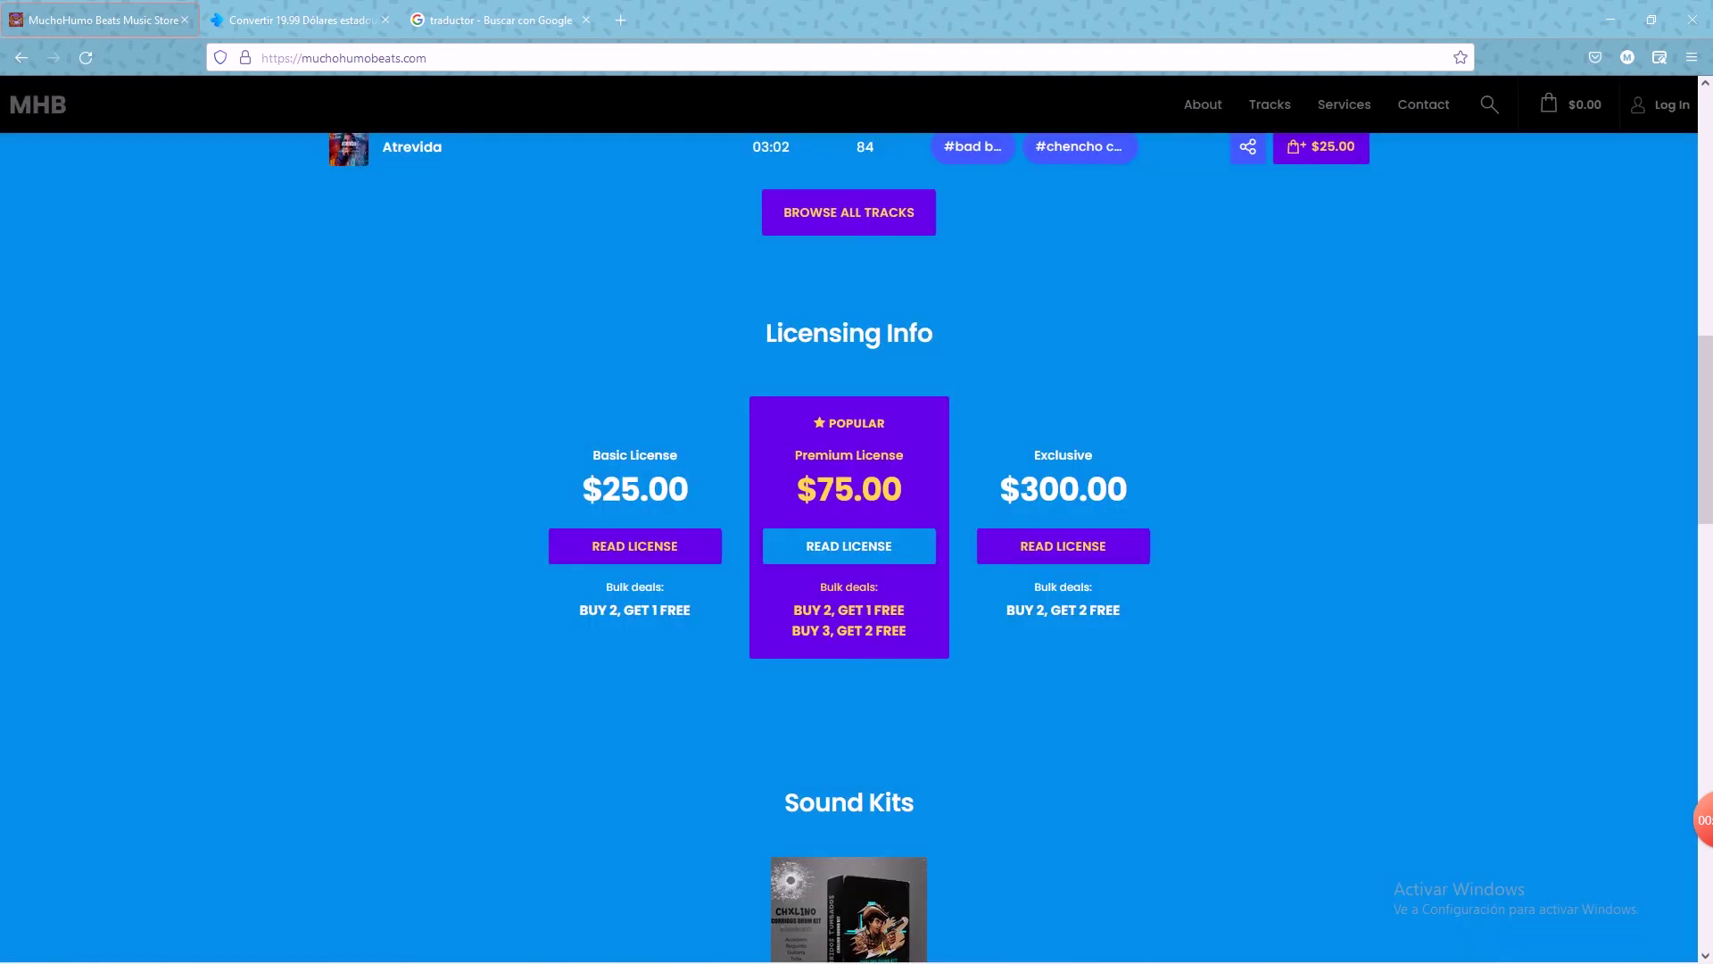
{"action": "scroll", "coordinate": [849, 535], "scroll_direction": "down", "scroll_amount": 1}
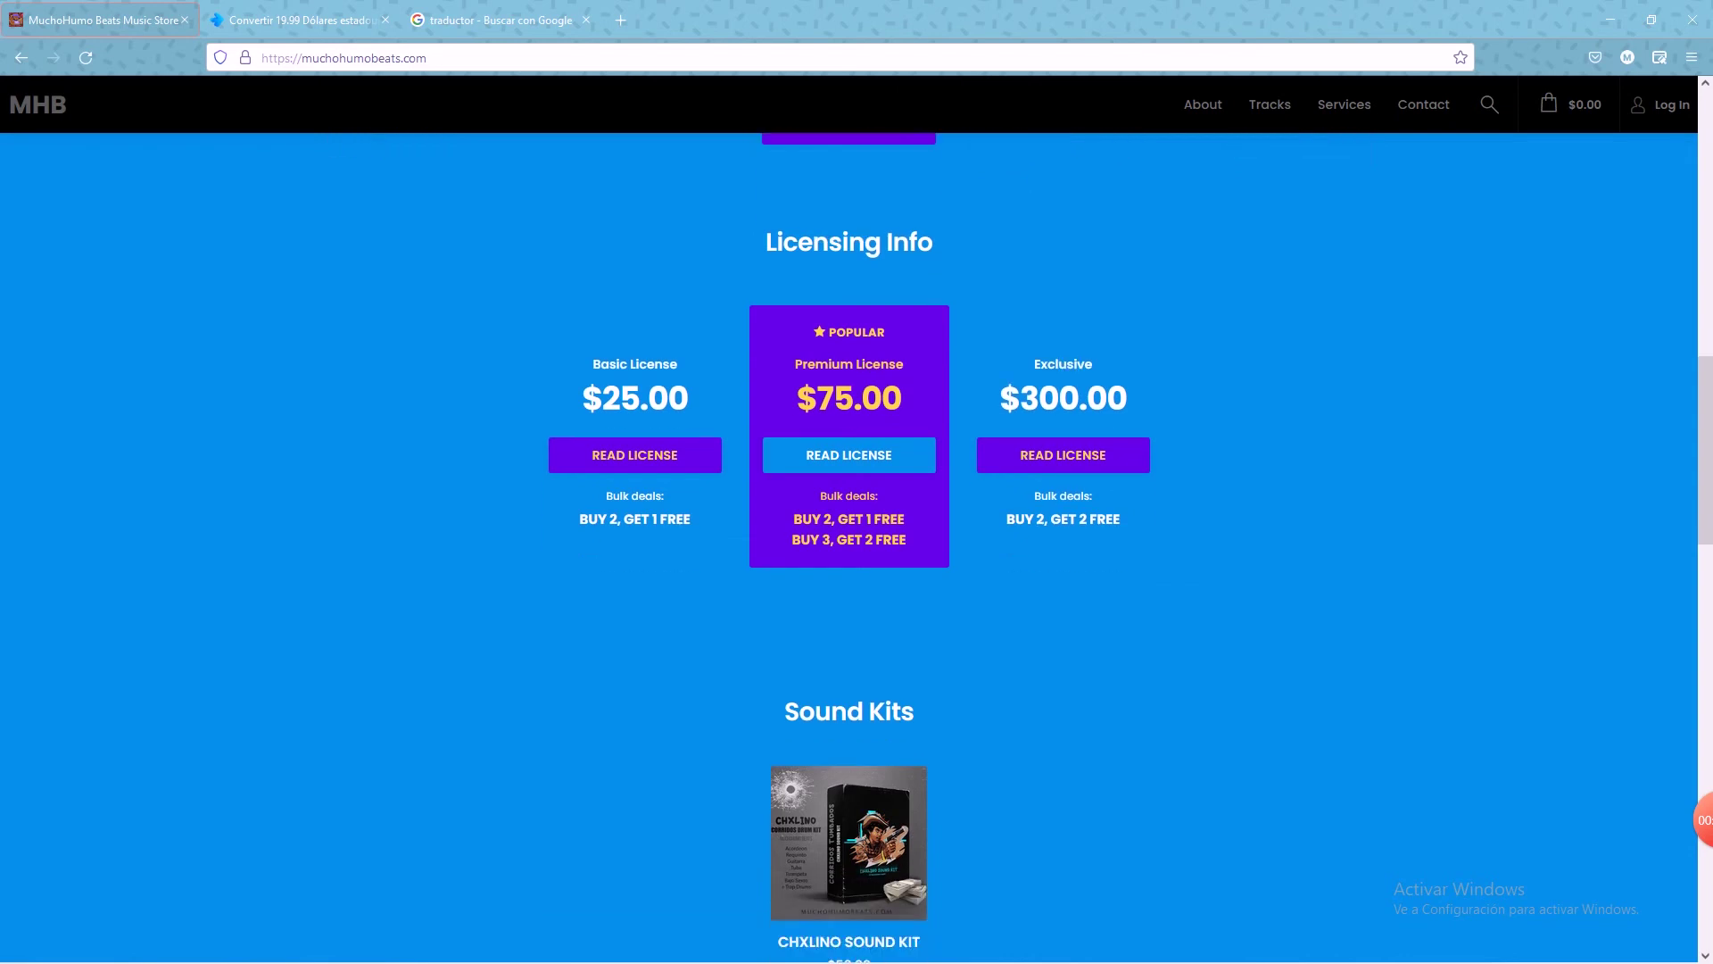
{"action": "scroll", "coordinate": [849, 536], "scroll_direction": "down", "scroll_amount": 15}
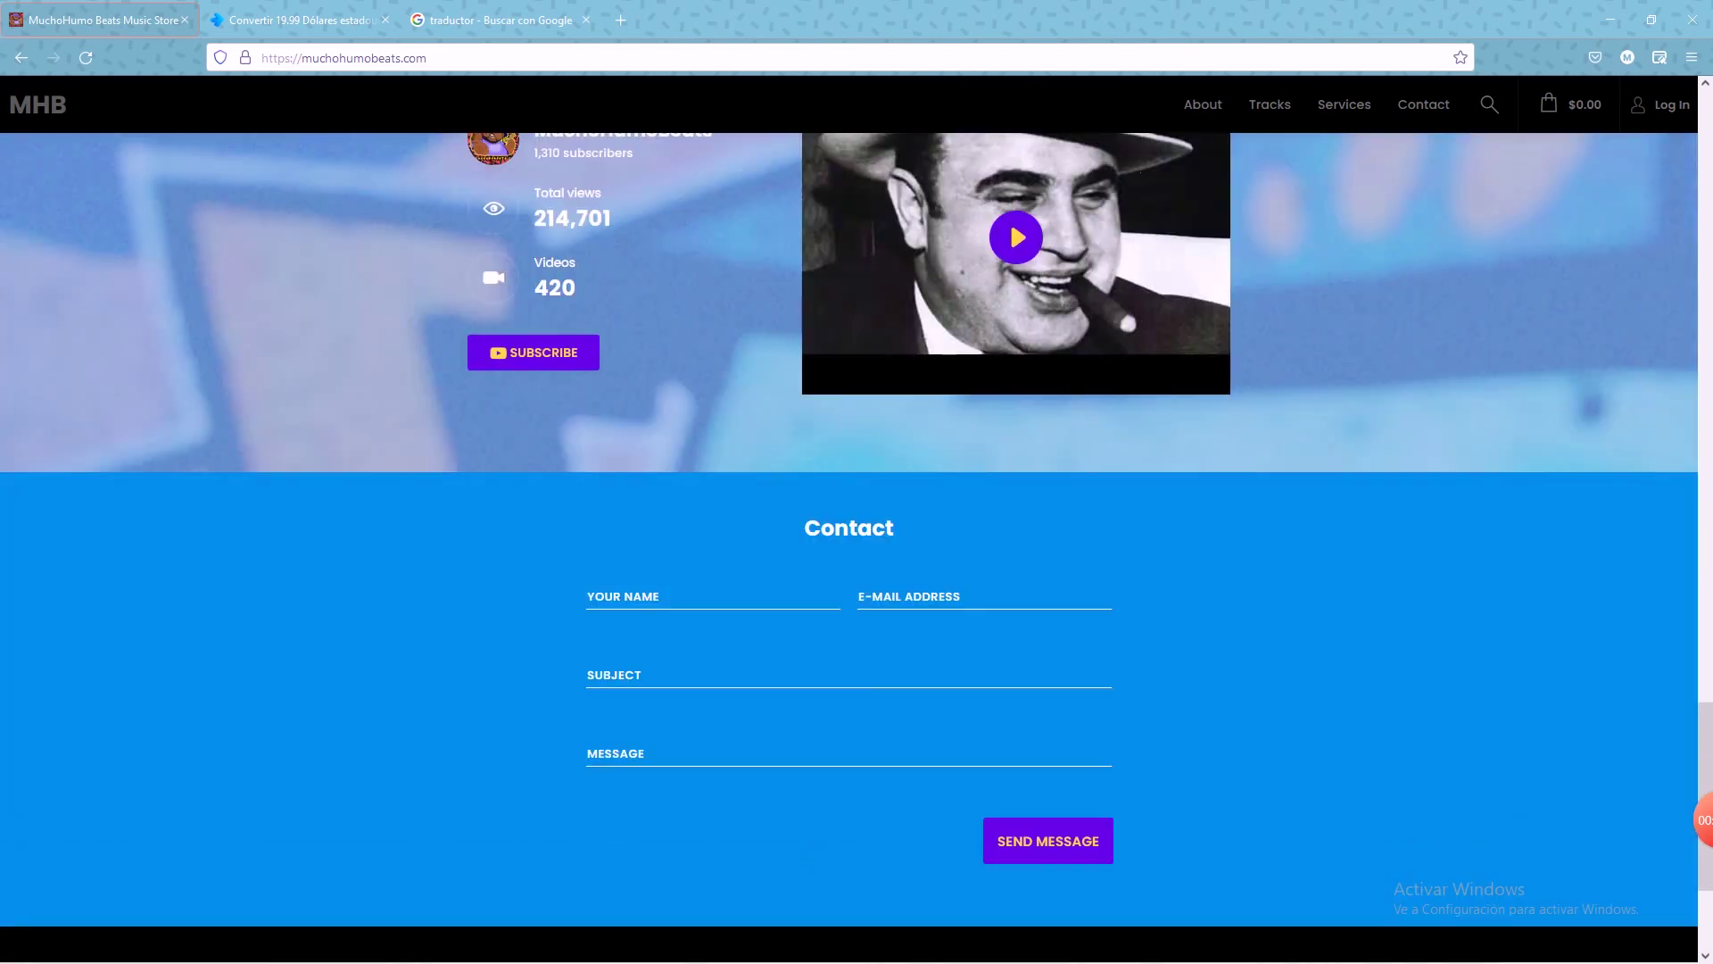
{"action": "scroll", "coordinate": [849, 535], "scroll_direction": "up", "scroll_amount": 15}
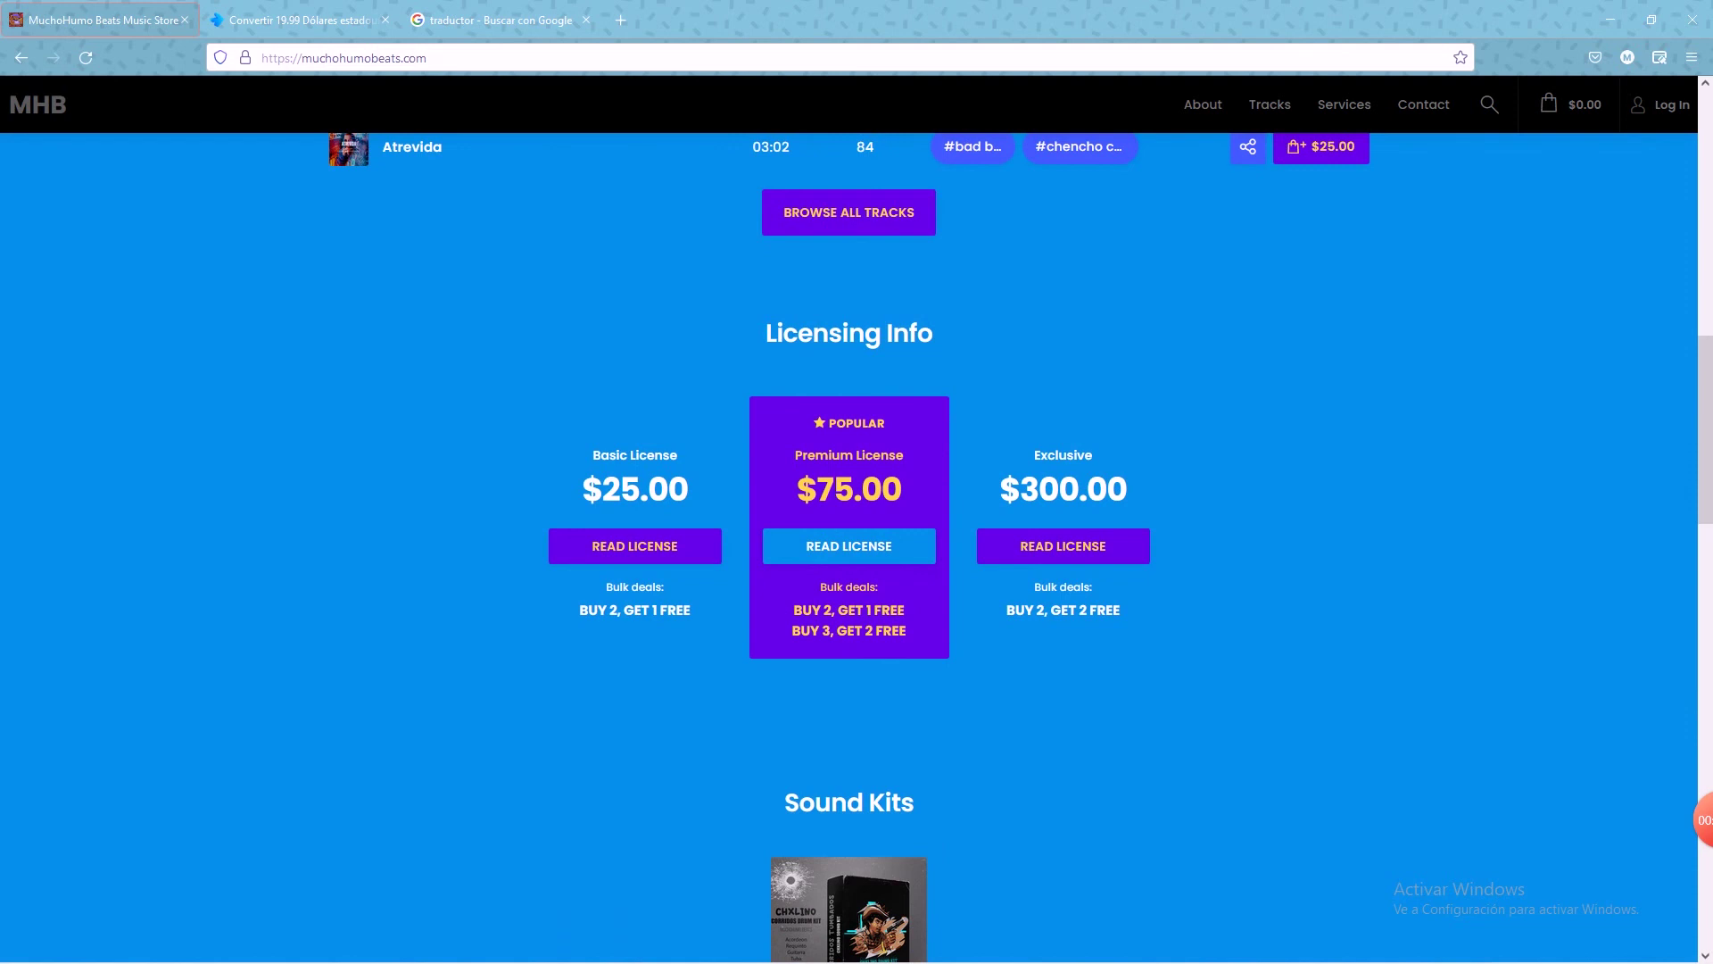
Step: Return to the Pro Page Setup, highlight the domain name and review the page settings below it
{"action": "left_click", "coordinate": [20, 57]}
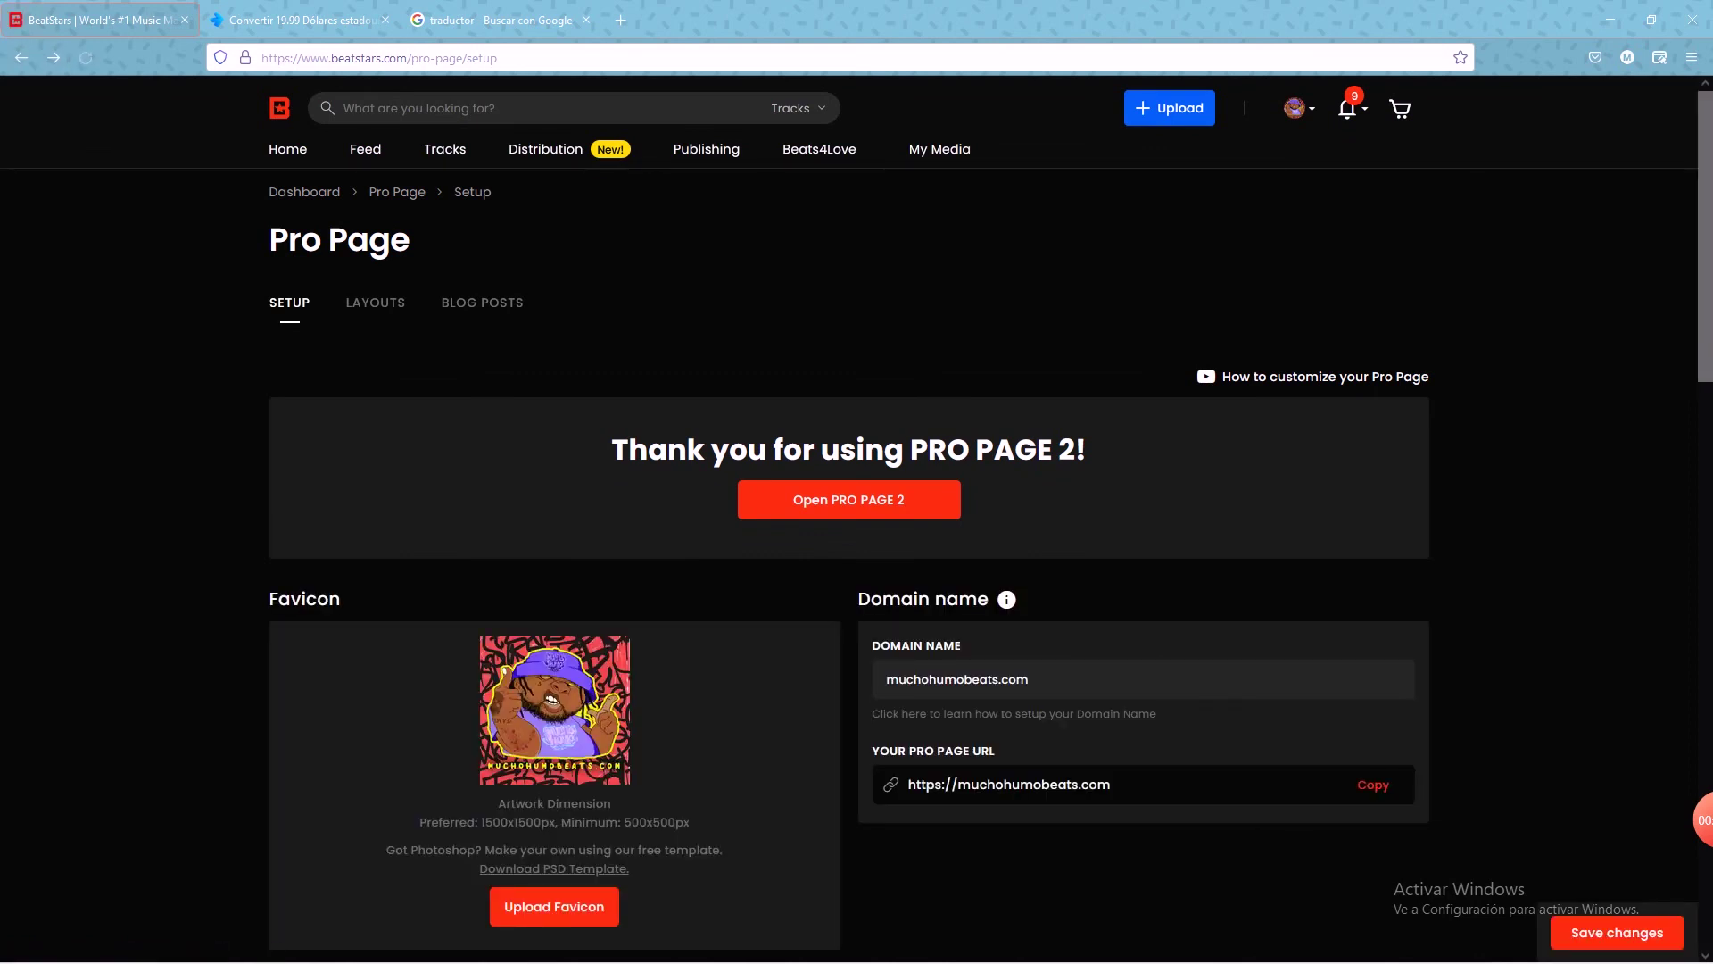
{"action": "scroll", "coordinate": [857, 536], "scroll_direction": "down", "scroll_amount": 2}
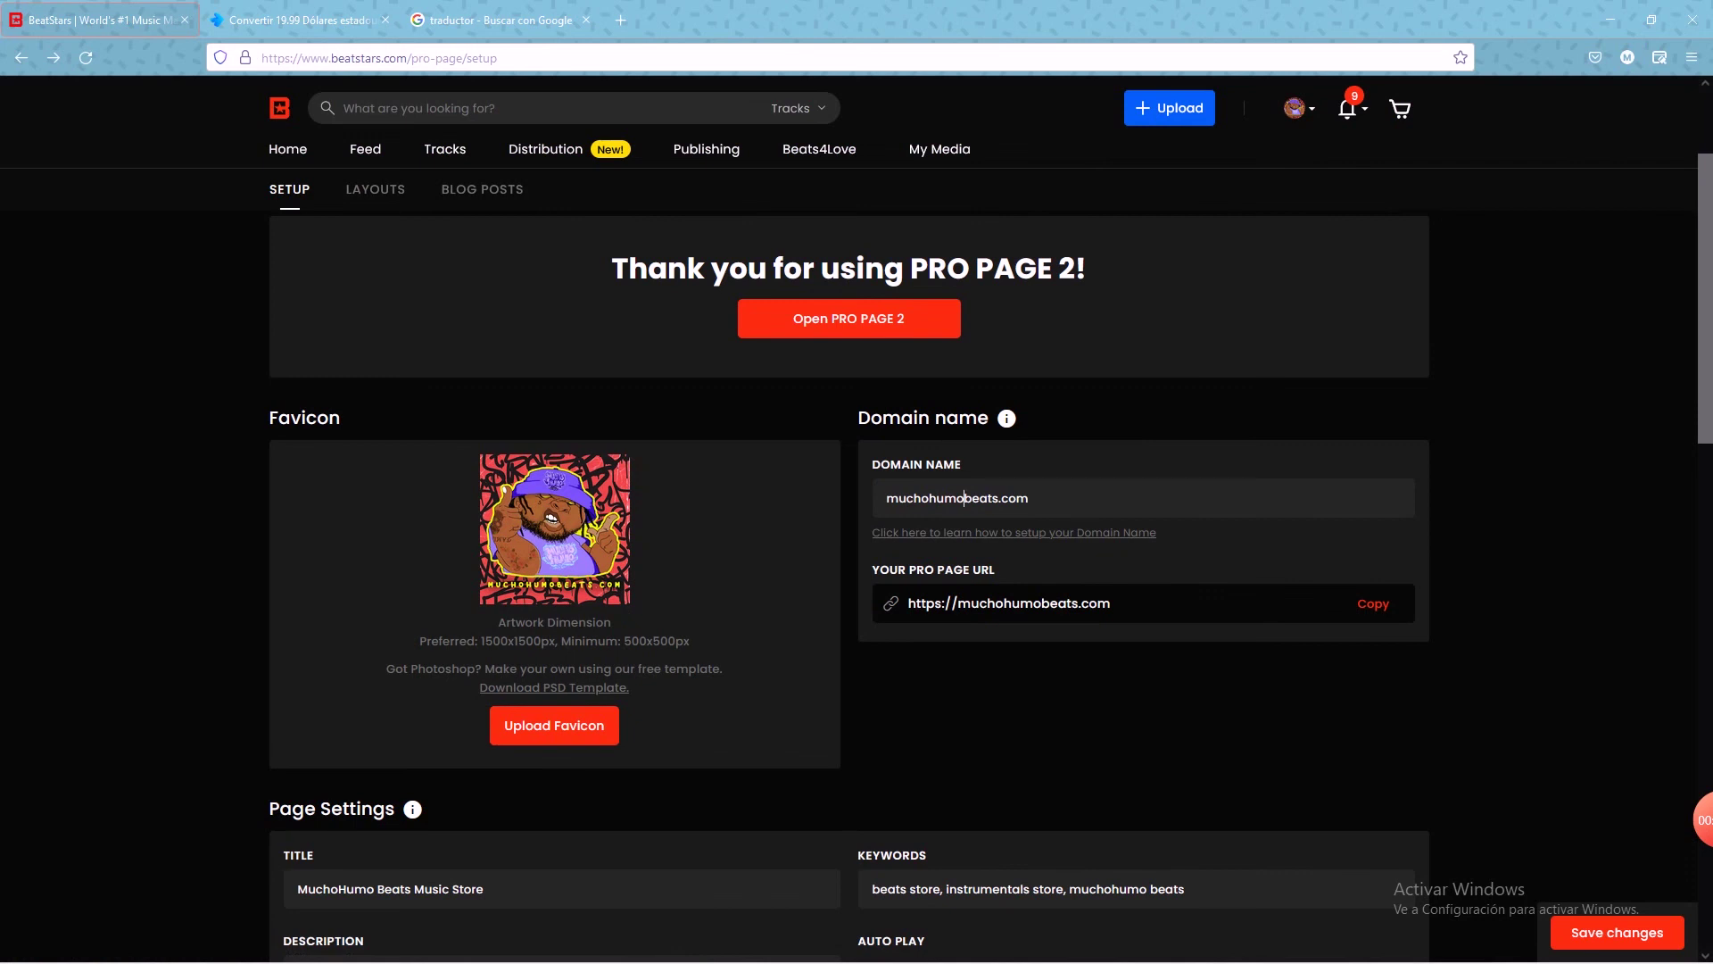
{"action": "triple_click", "coordinate": [964, 498]}
{"action": "left_click", "coordinate": [907, 498]}
{"action": "double_click", "coordinate": [907, 498]}
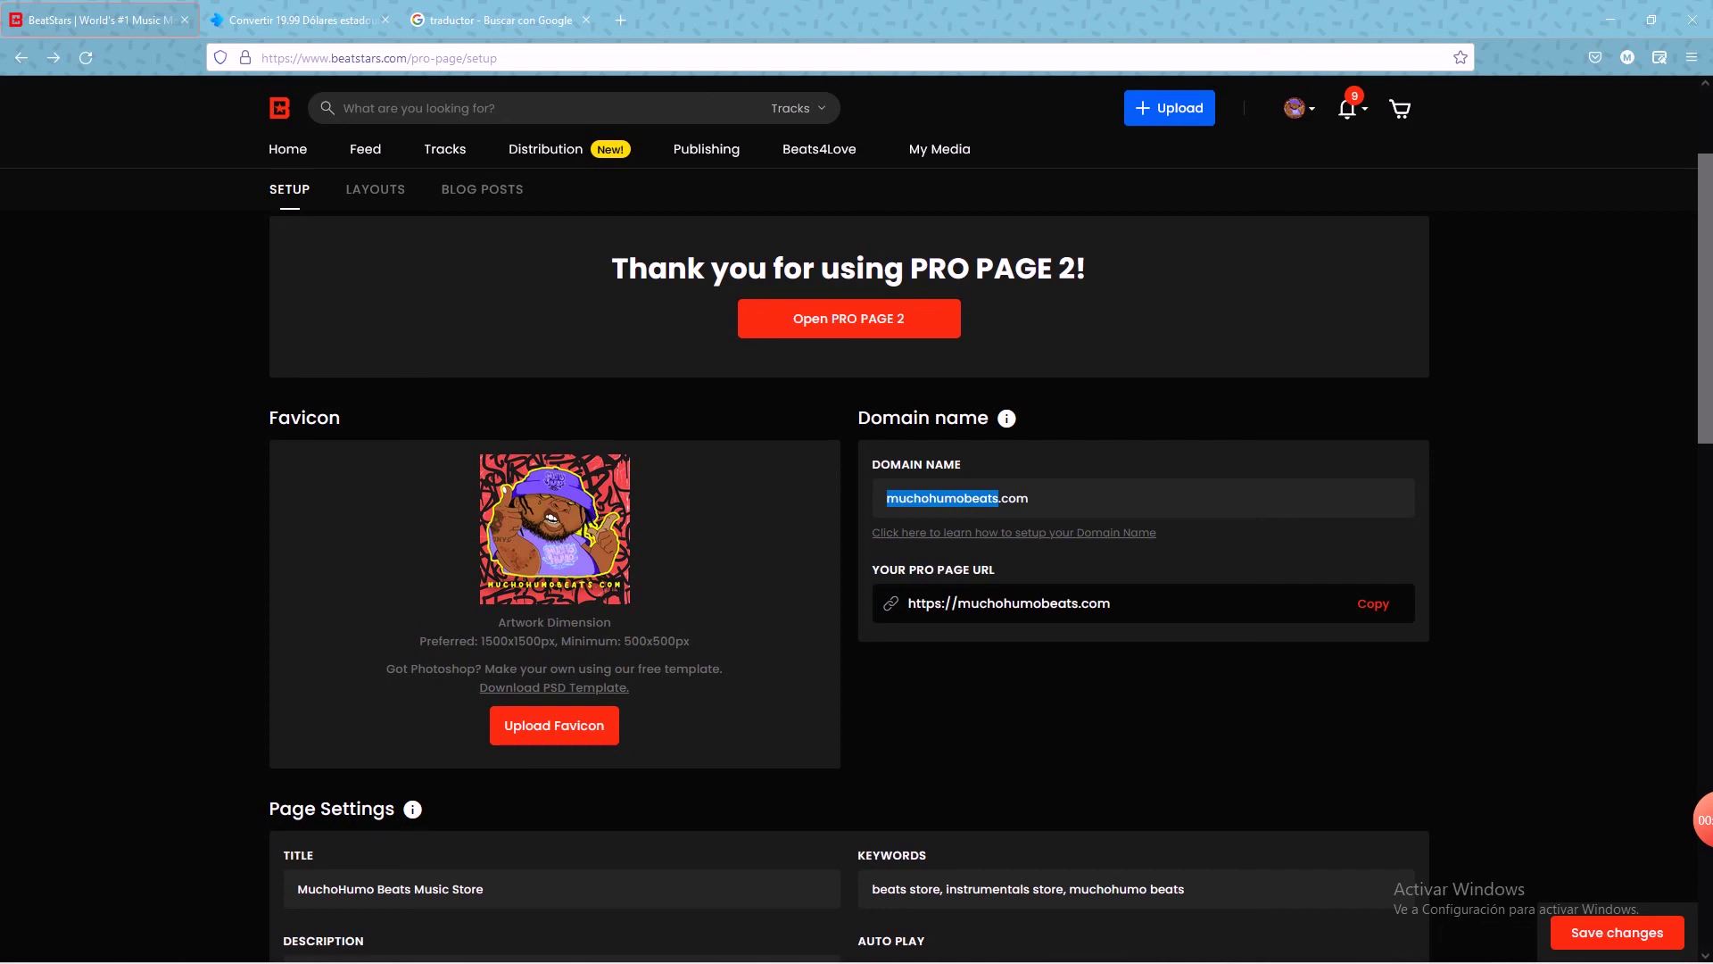
{"action": "key", "text": "ctrl+a"}
{"action": "scroll", "coordinate": [849, 571], "scroll_direction": "down", "scroll_amount": 3}
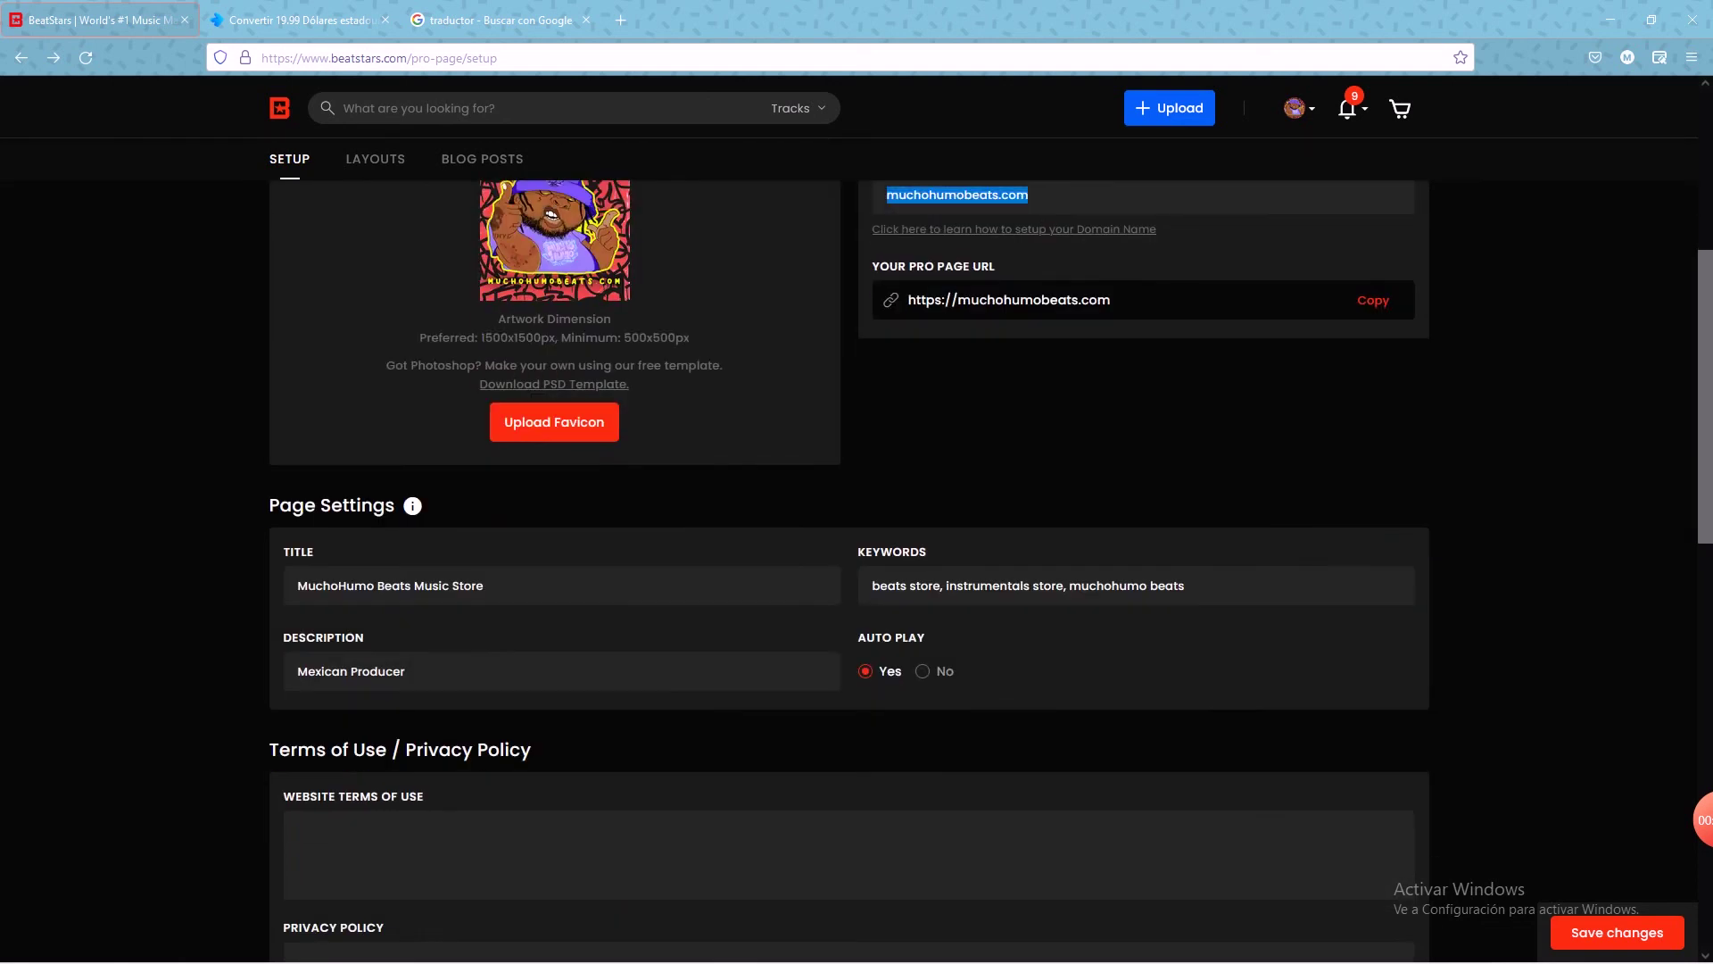
{"action": "scroll", "coordinate": [850, 572], "scroll_direction": "up", "scroll_amount": 4}
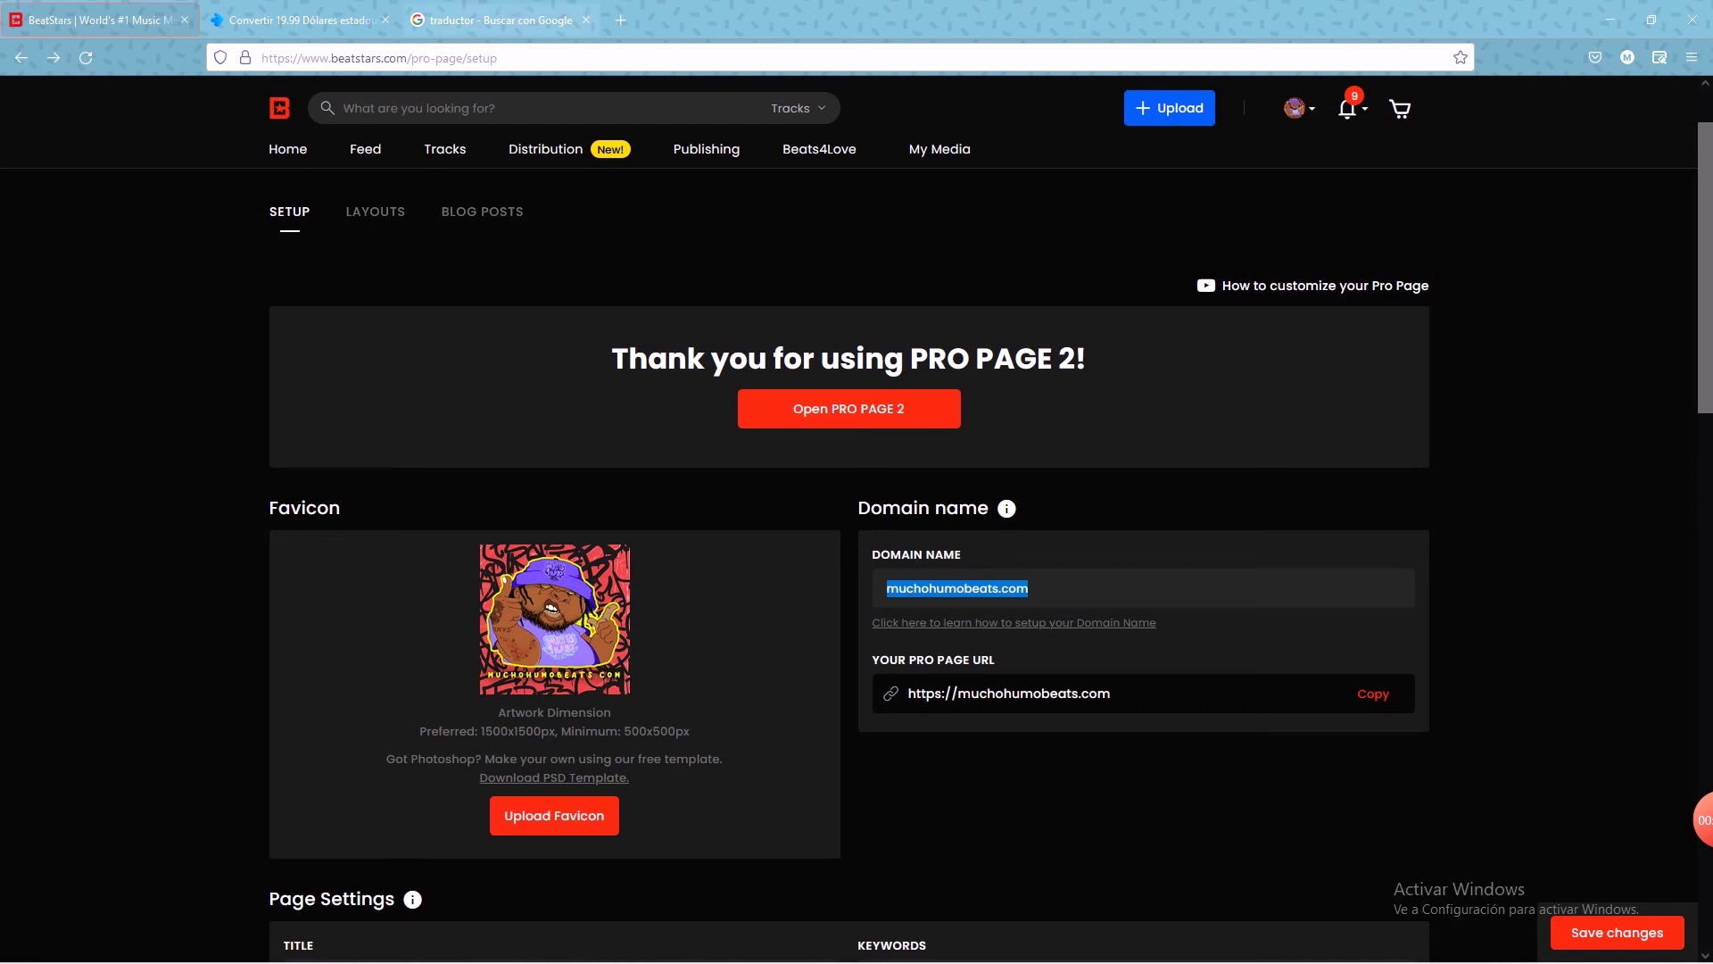
Step: Open the muchohumobeats.com store in a new browser tab and browse its home page from tracks to services
{"action": "left_click", "coordinate": [621, 20]}
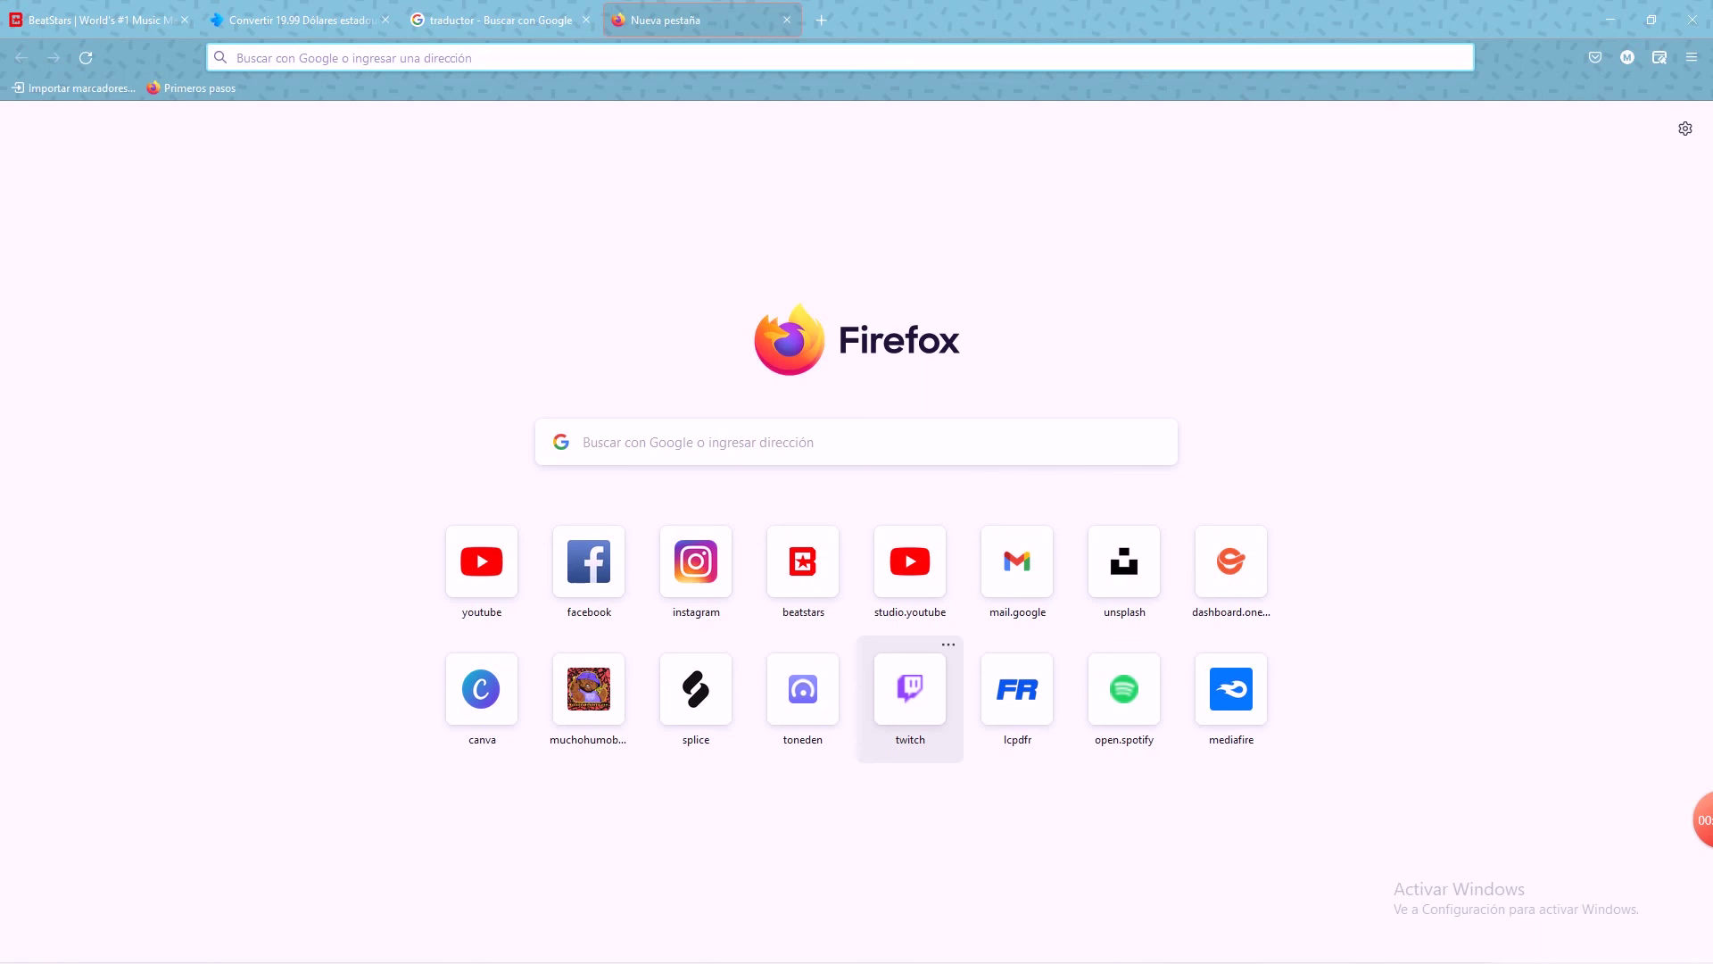
{"action": "left_click", "coordinate": [589, 689]}
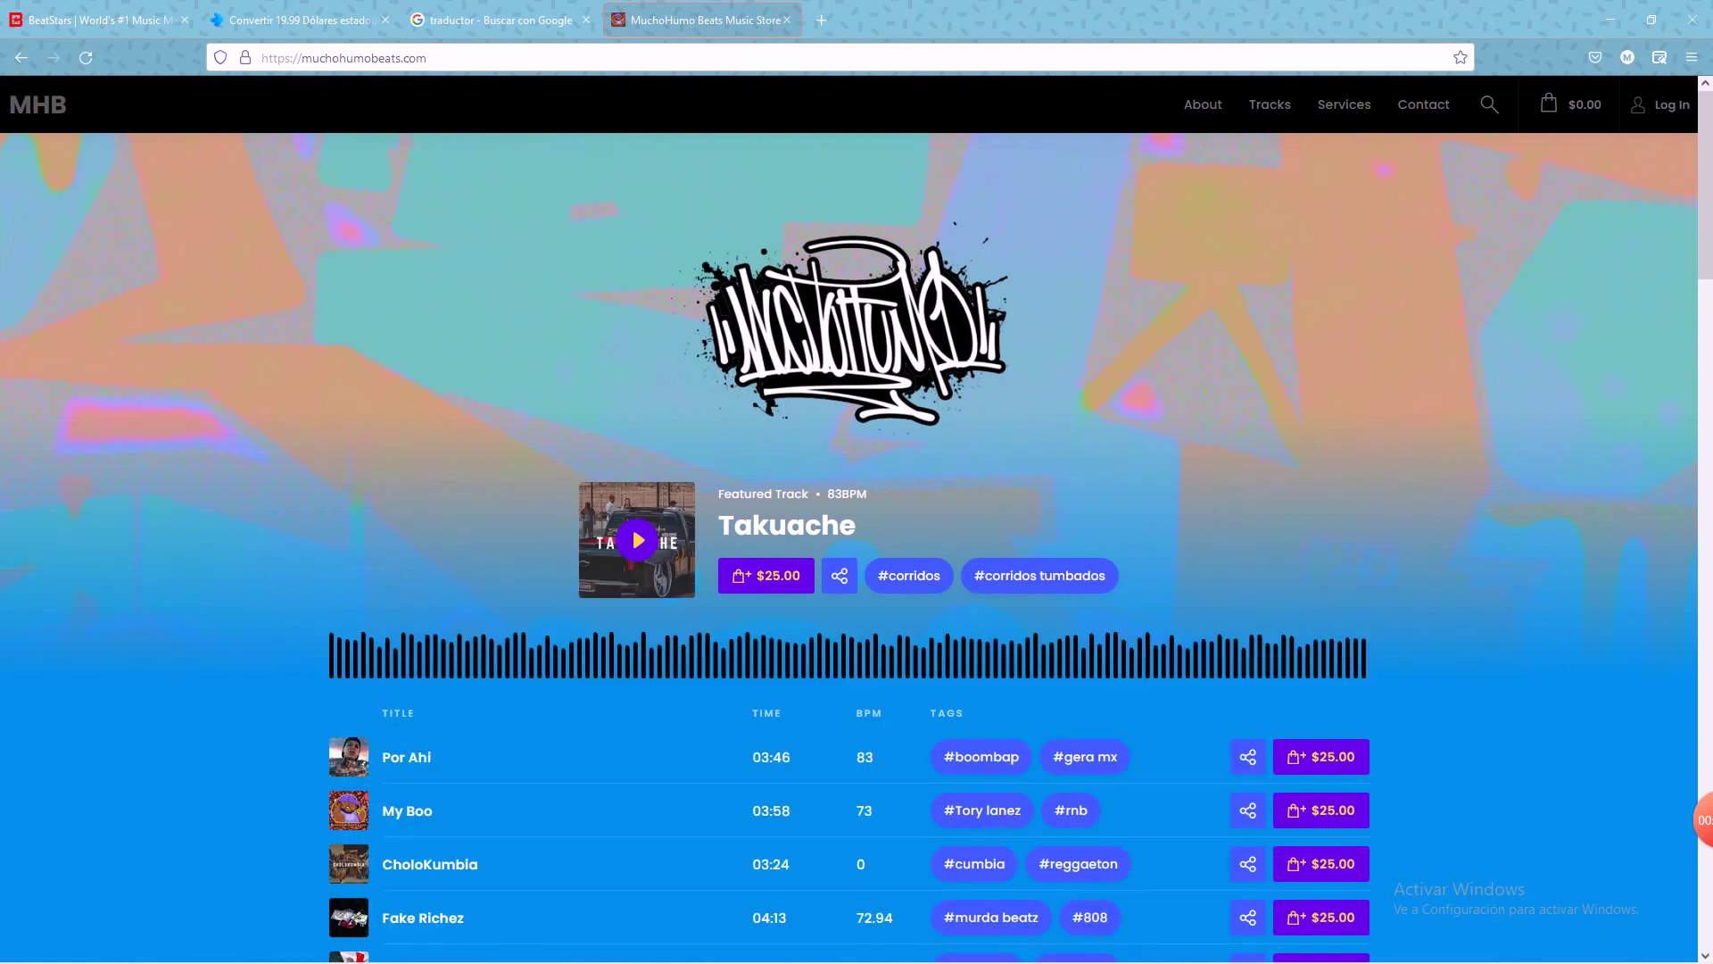
{"action": "scroll", "coordinate": [857, 535], "scroll_direction": "down", "scroll_amount": 15}
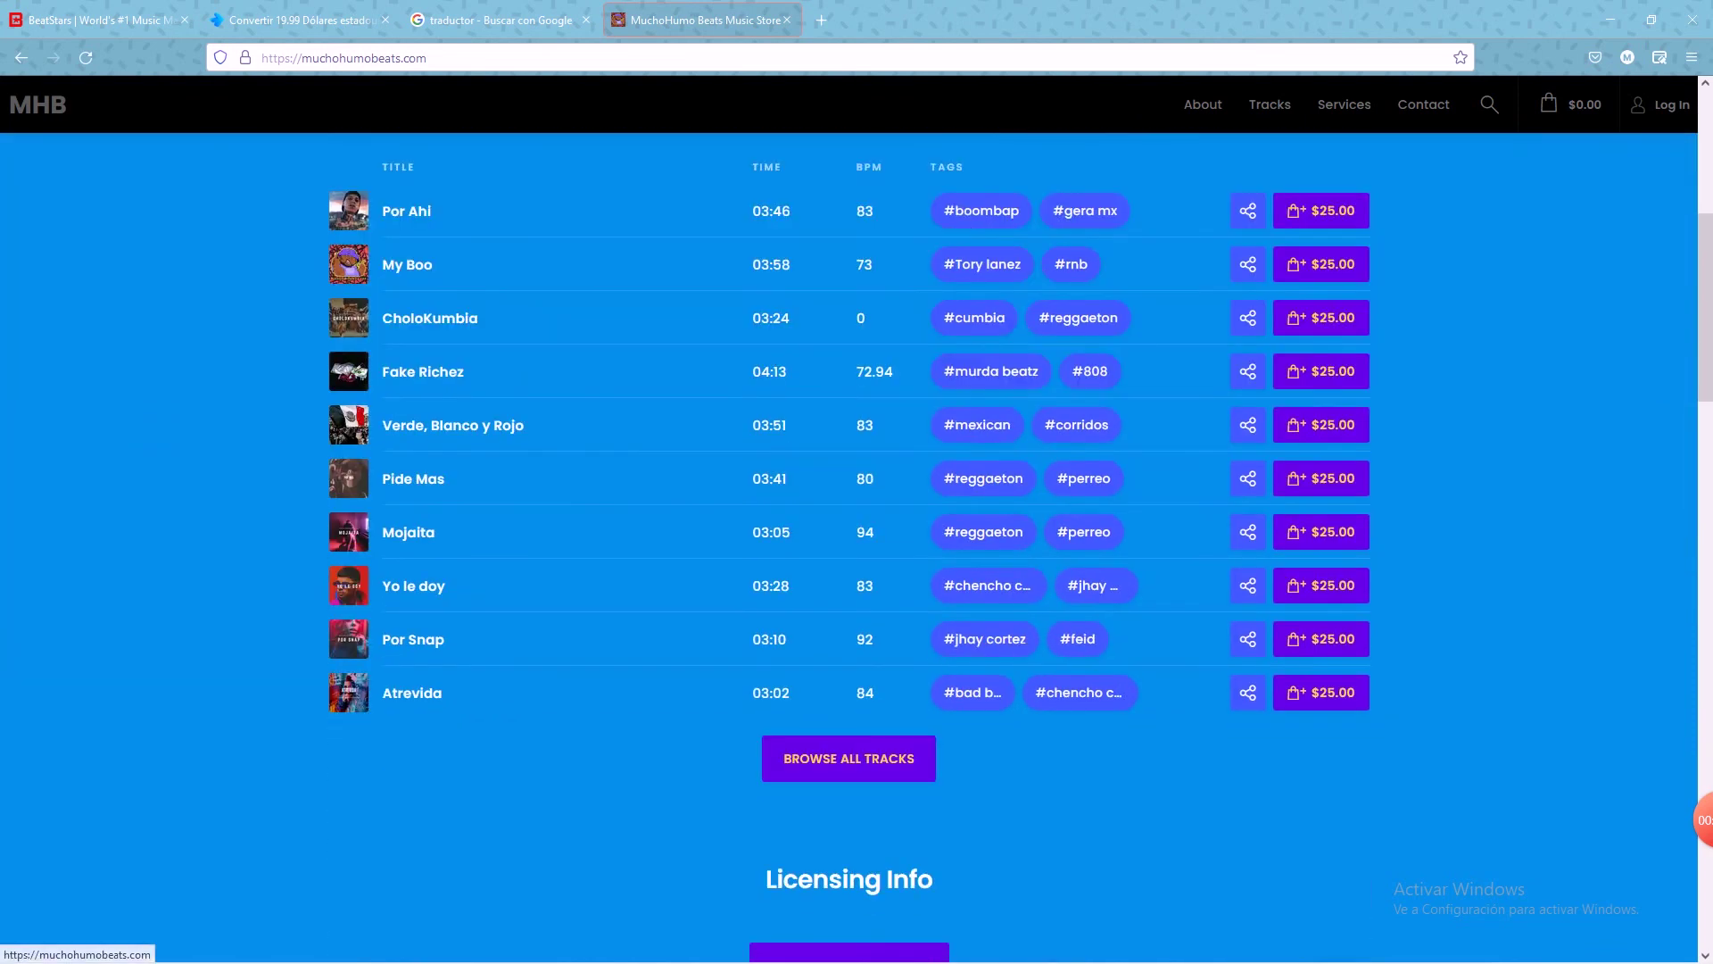
{"action": "scroll", "coordinate": [856, 536], "scroll_direction": "down", "scroll_amount": 5}
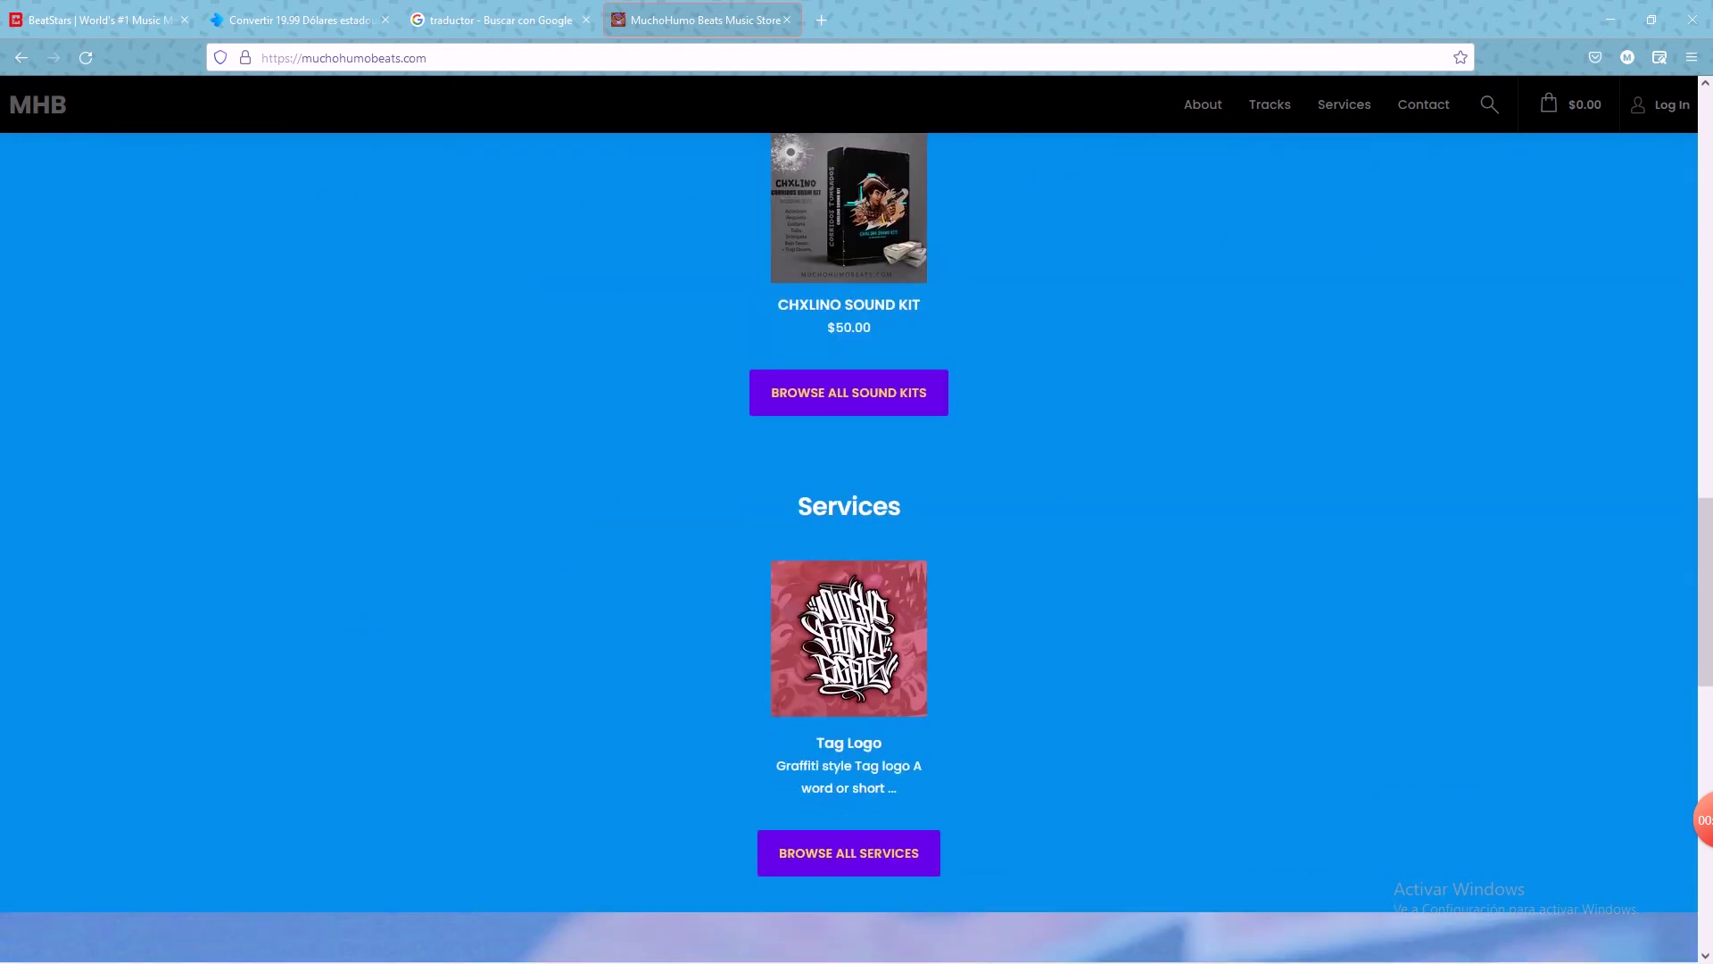
{"action": "scroll", "coordinate": [849, 535], "scroll_direction": "down", "scroll_amount": 6}
{"action": "scroll", "coordinate": [849, 535], "scroll_direction": "up", "scroll_amount": 20}
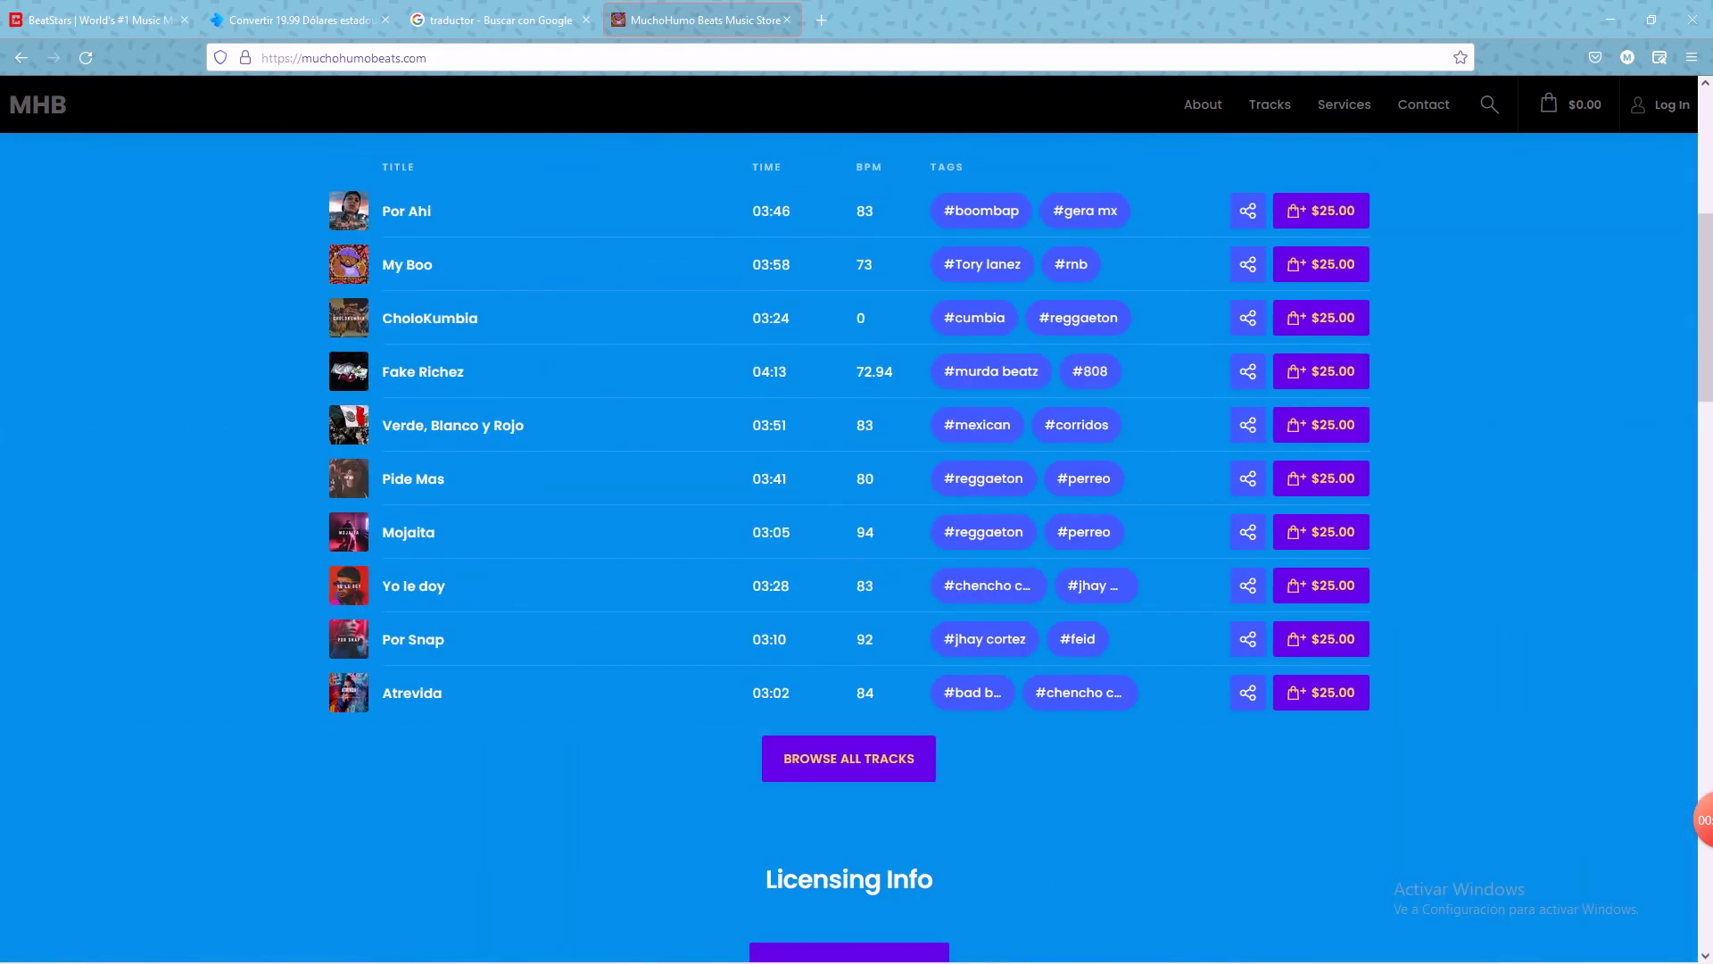
{"action": "scroll", "coordinate": [850, 535], "scroll_direction": "up", "scroll_amount": 6}
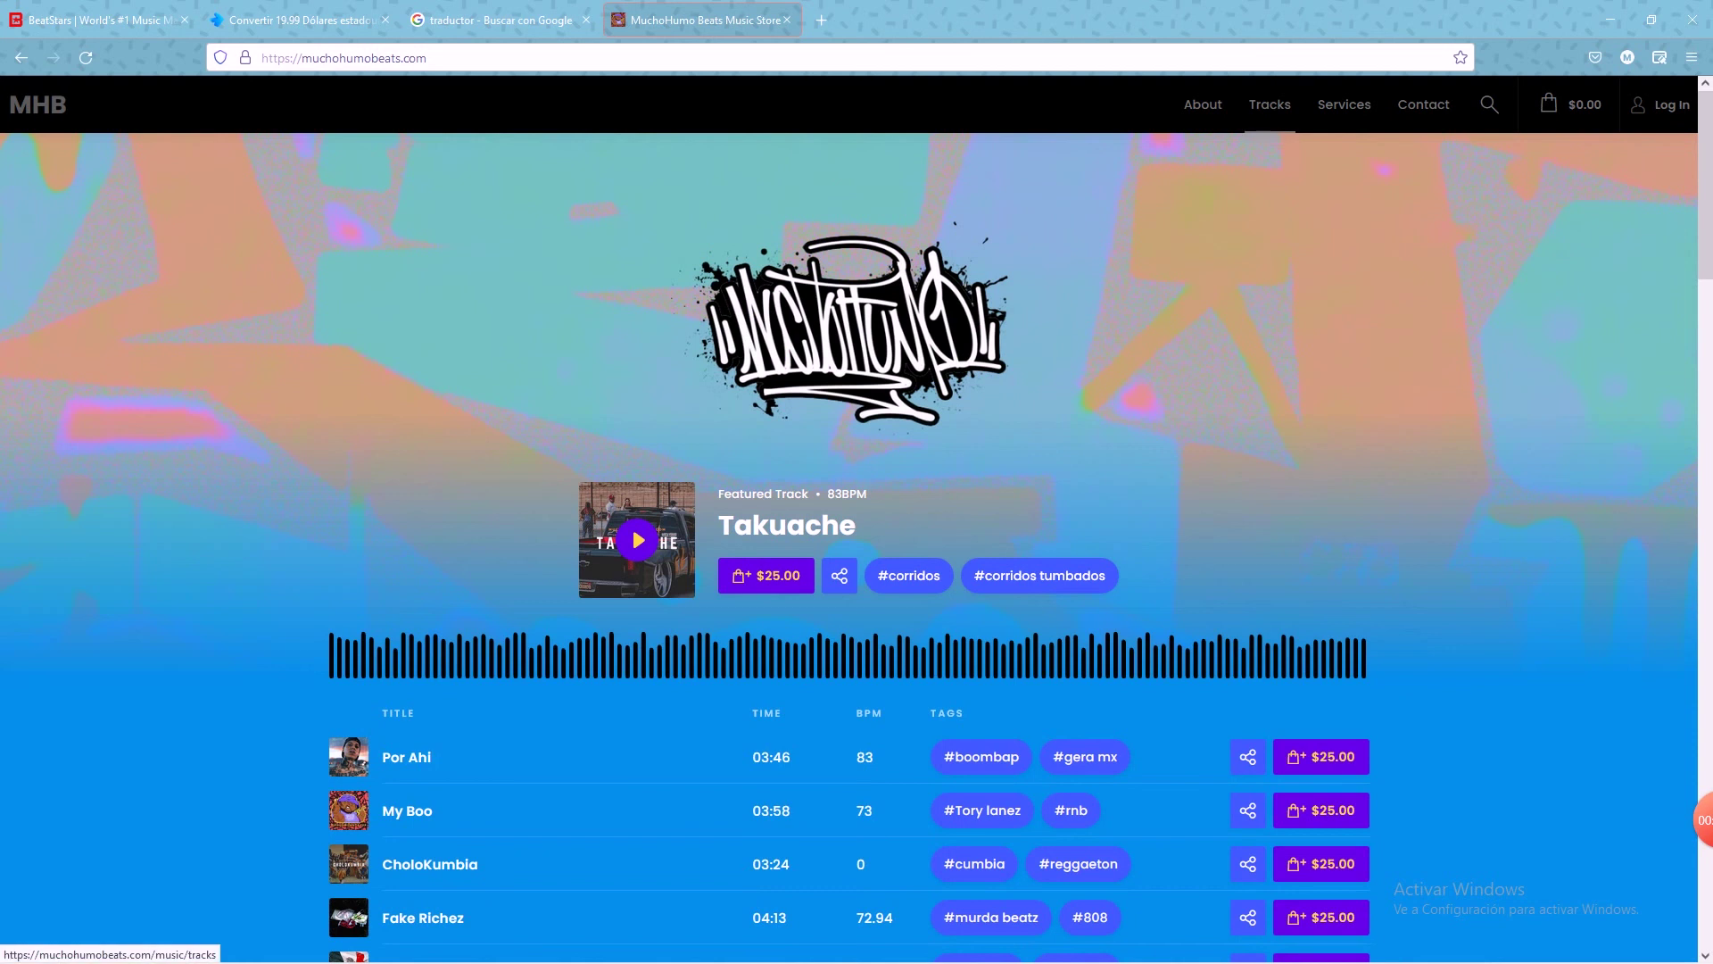
Step: Open the store's About page and review its biography, discography and photo gallery
{"action": "left_click", "coordinate": [1203, 104]}
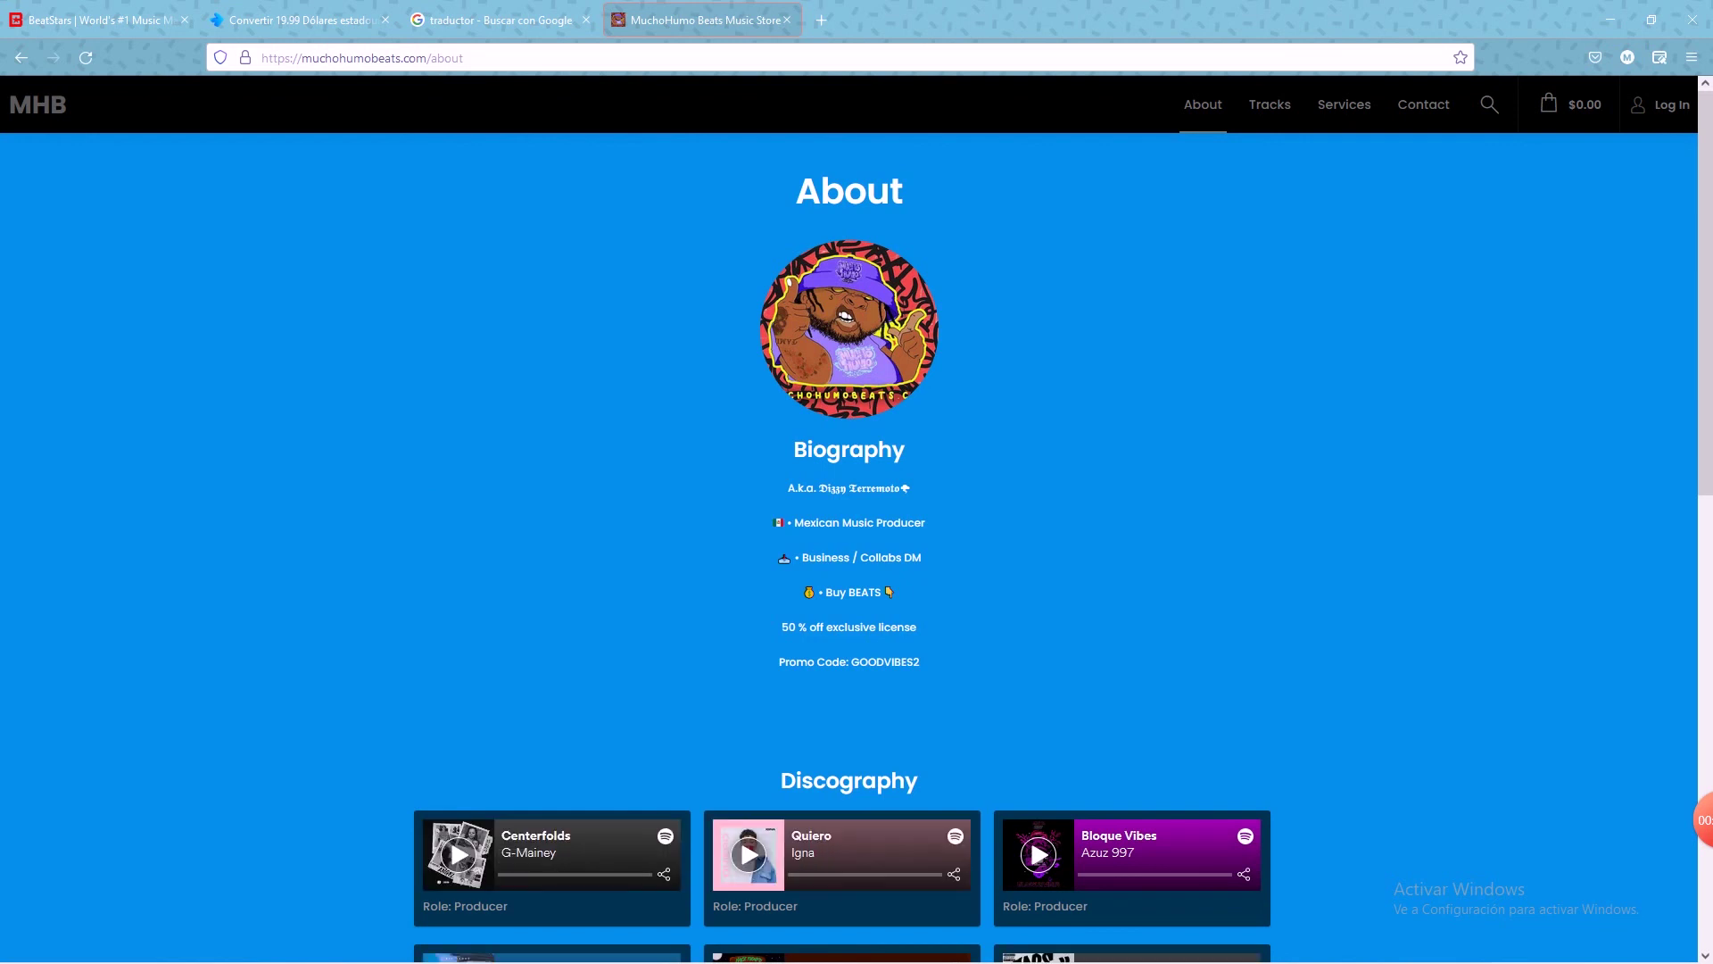
{"action": "scroll", "coordinate": [848, 536], "scroll_direction": "down", "scroll_amount": 1}
{"action": "scroll", "coordinate": [849, 536], "scroll_direction": "down", "scroll_amount": 1}
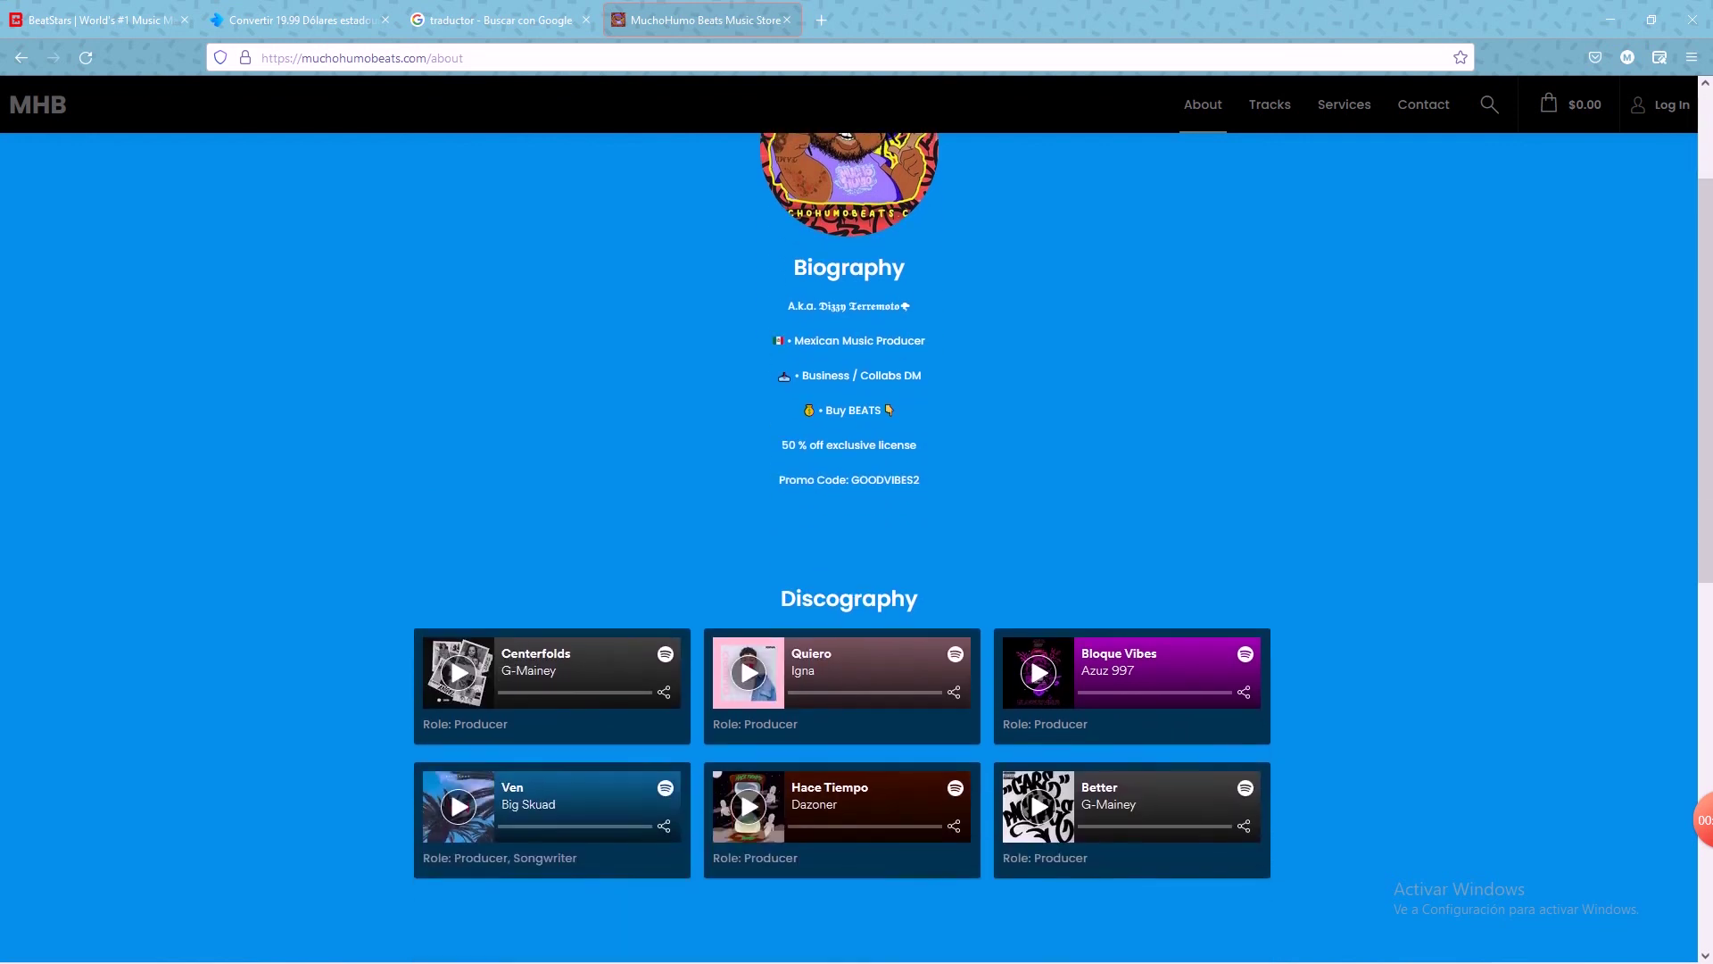
{"action": "scroll", "coordinate": [849, 536], "scroll_direction": "down", "scroll_amount": 6}
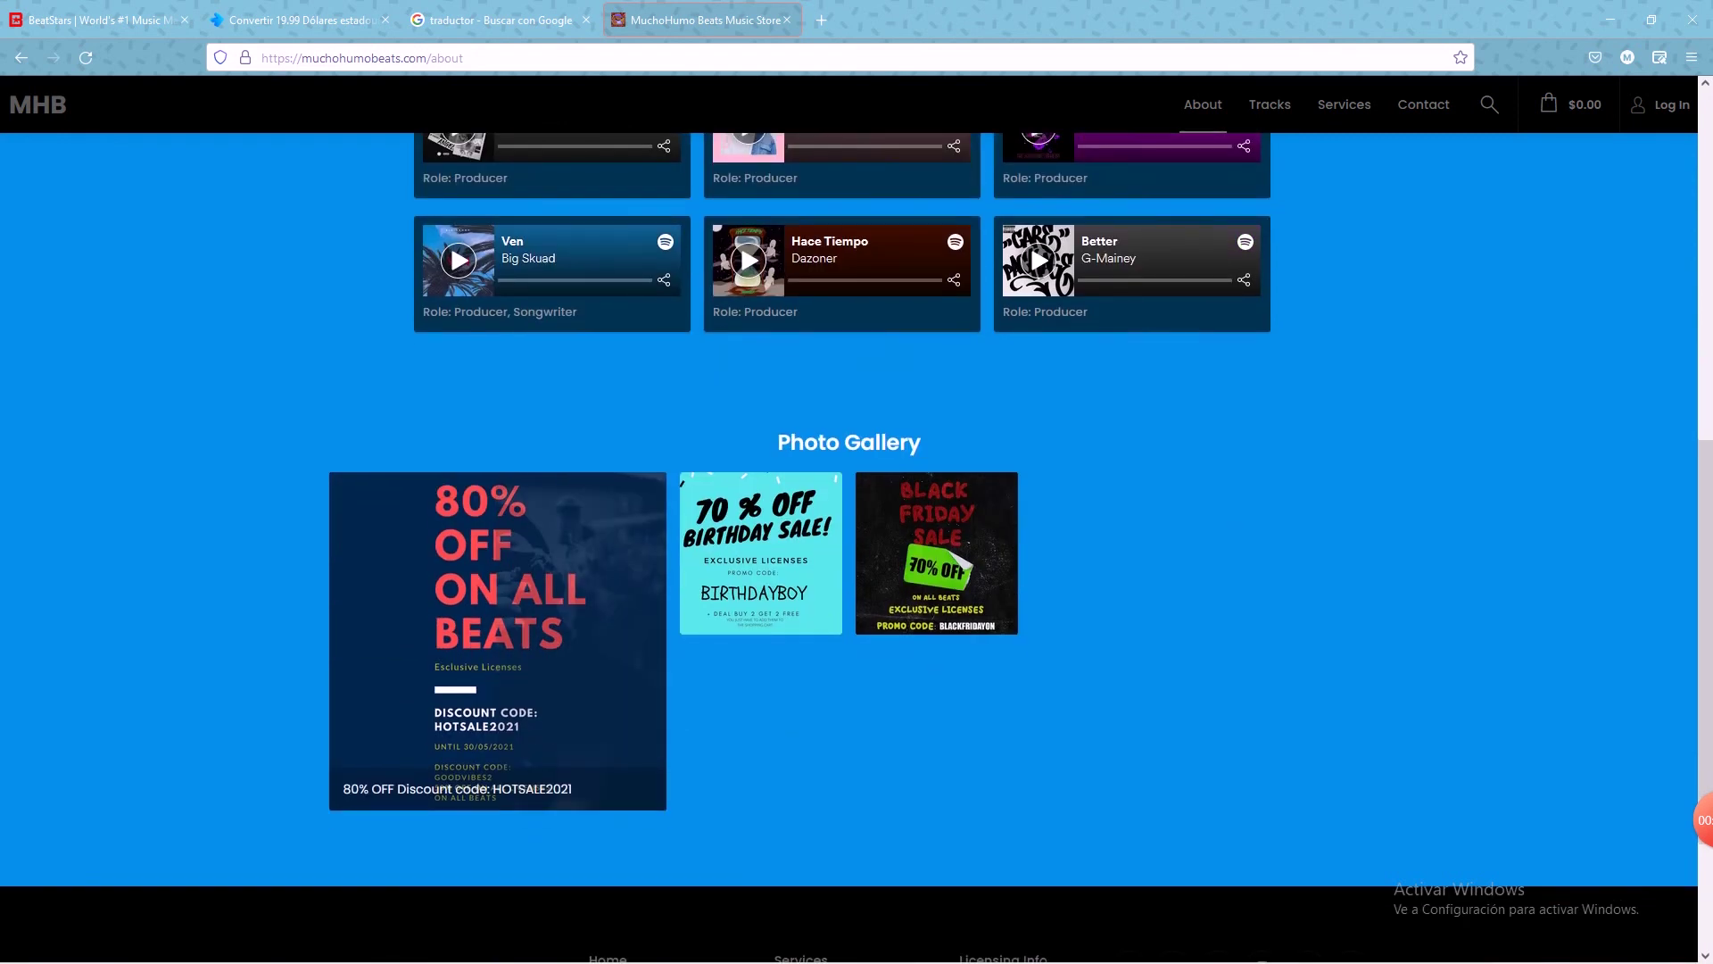
{"action": "scroll", "coordinate": [848, 536], "scroll_direction": "up", "scroll_amount": 6}
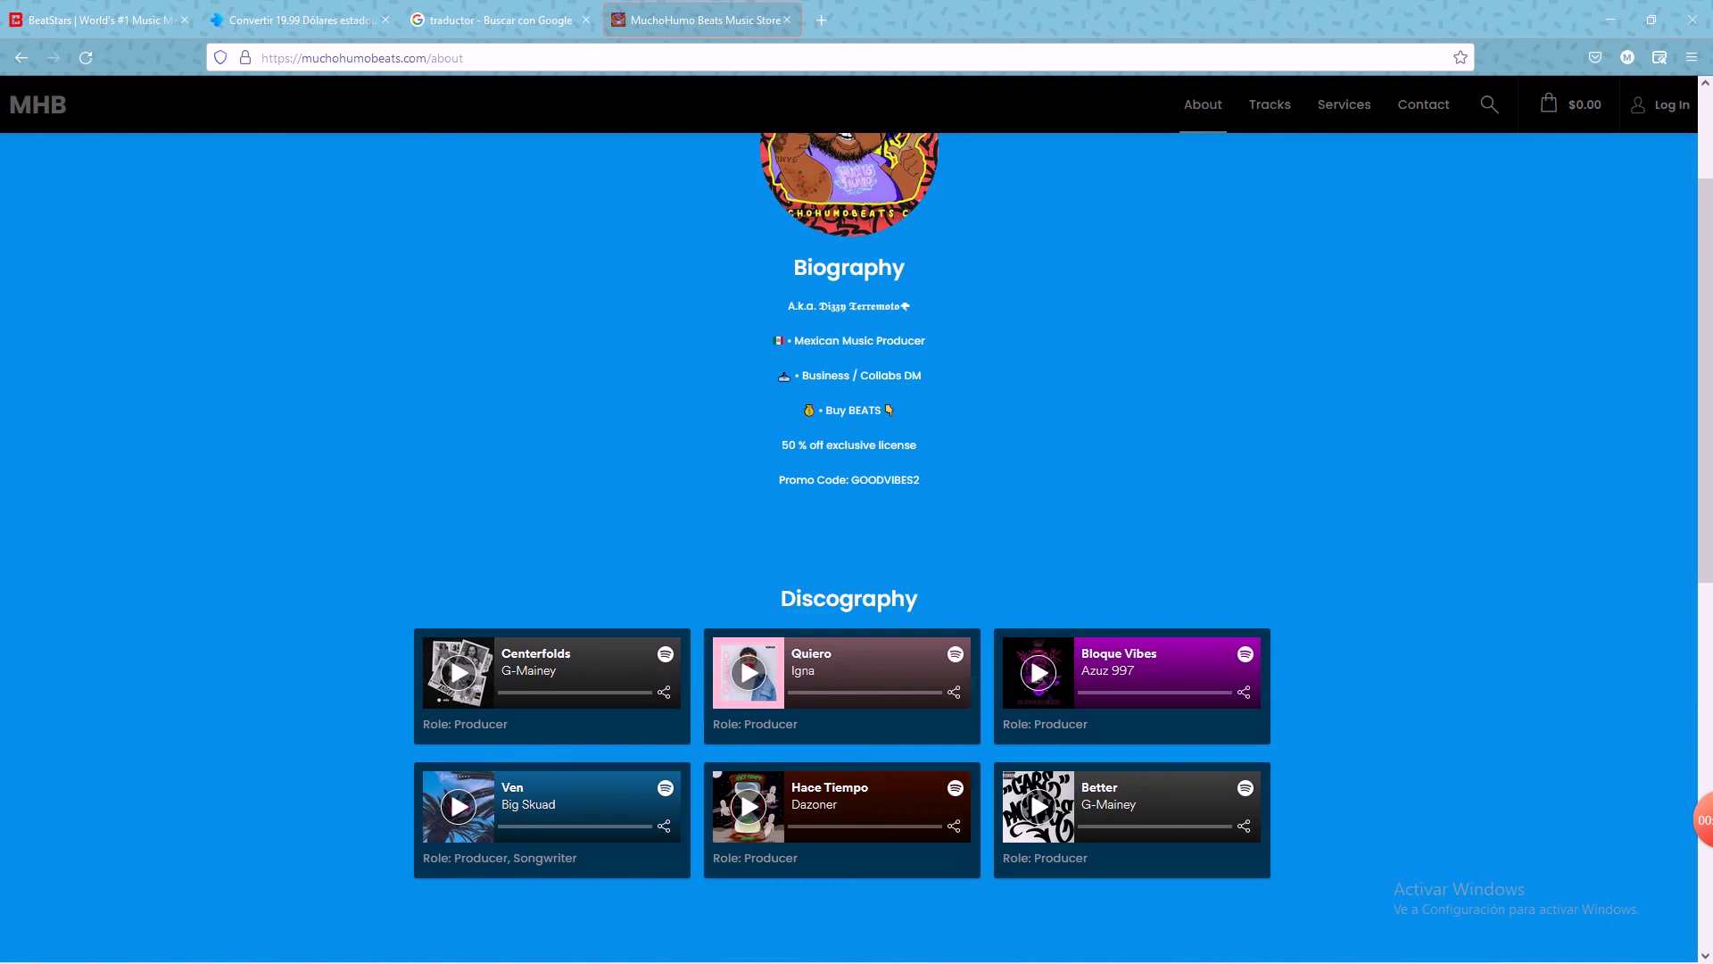
{"action": "scroll", "coordinate": [848, 536], "scroll_direction": "up", "scroll_amount": 2}
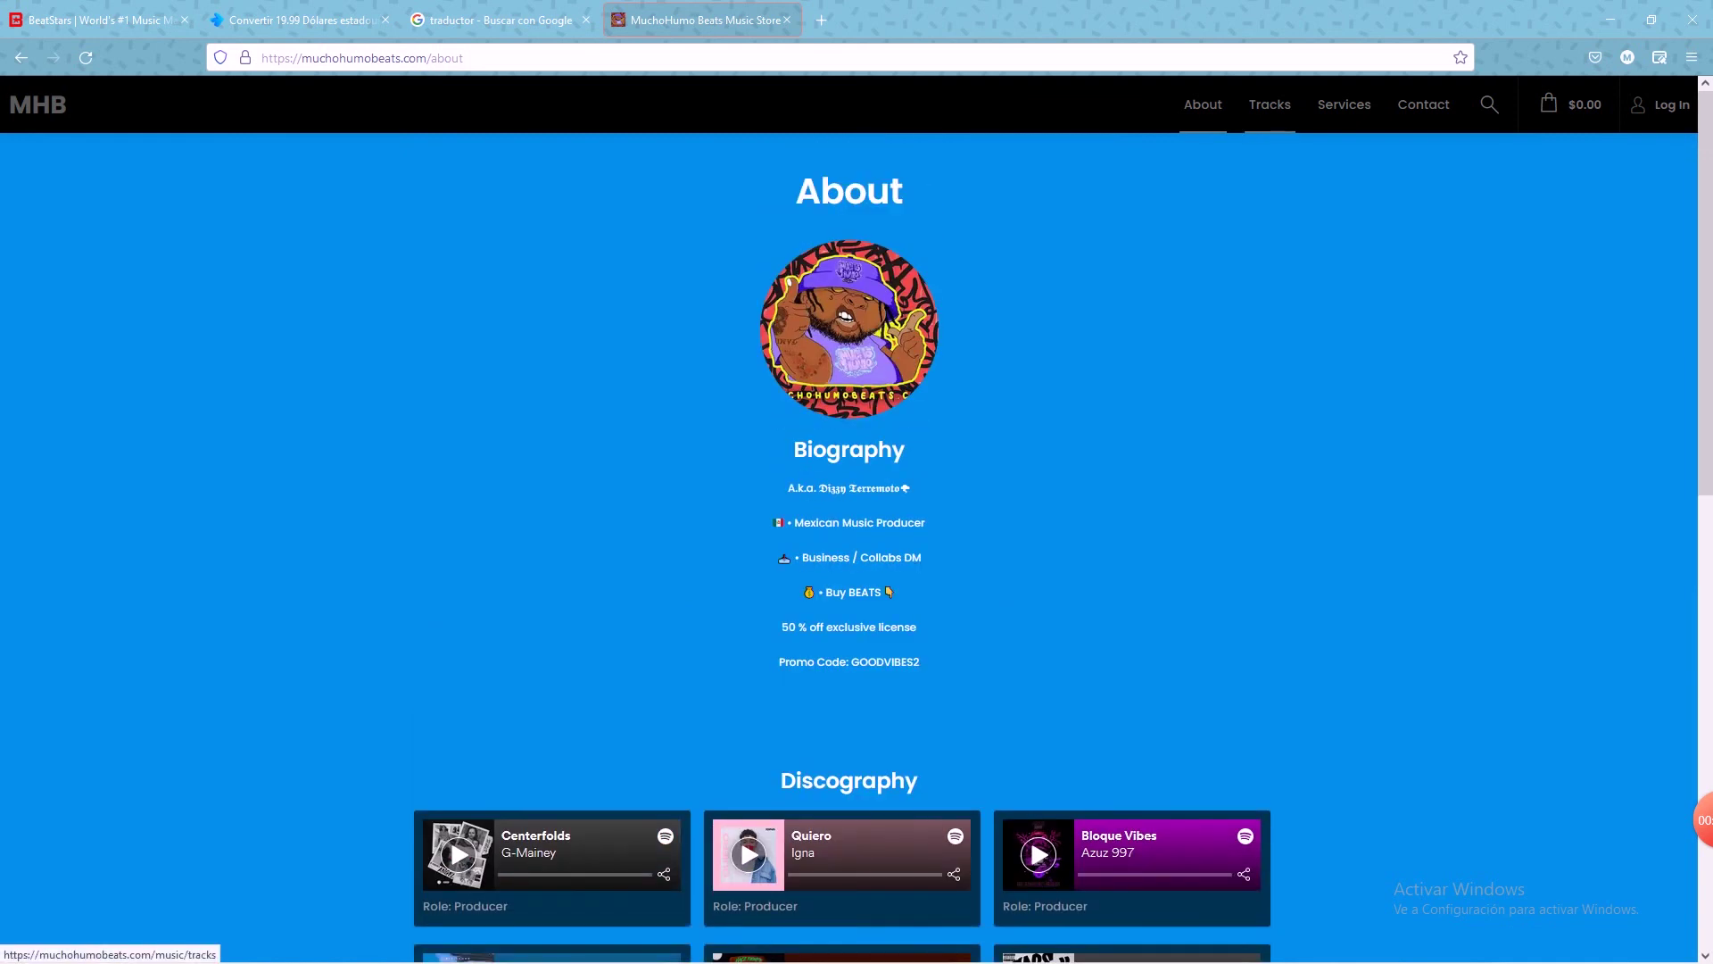
Step: Open the store's Tracks page and preview the track Por Ahi in the player
{"action": "left_click", "coordinate": [1270, 105]}
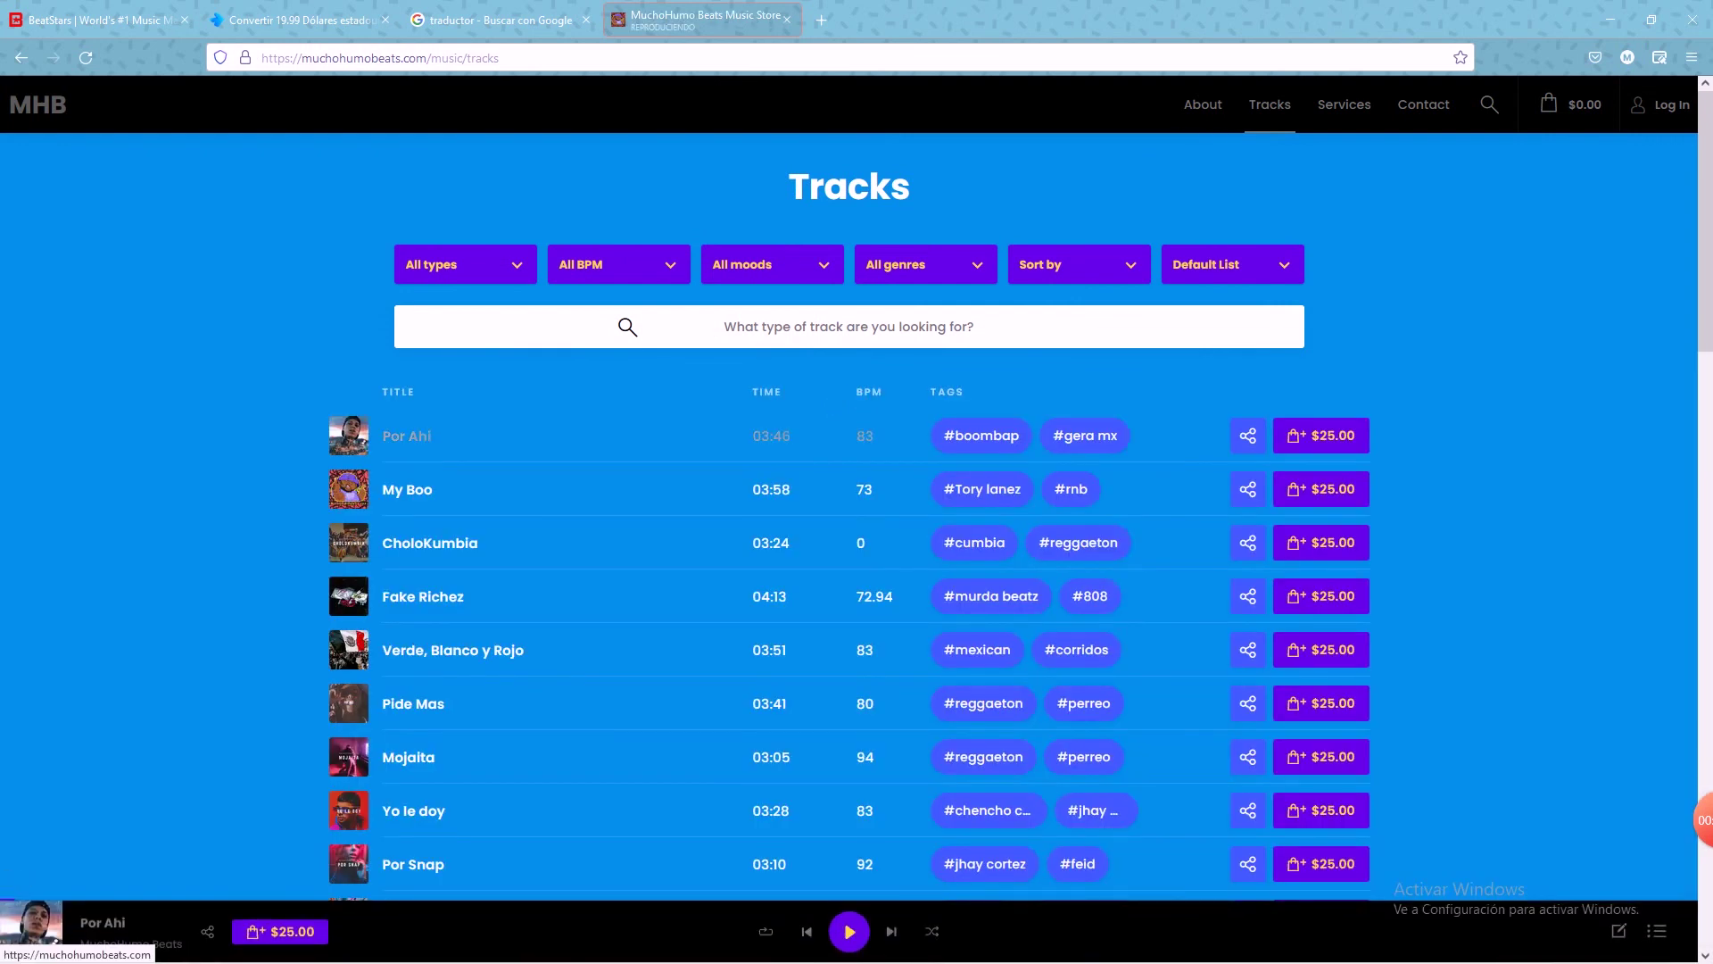
{"action": "scroll", "coordinate": [982, 398], "scroll_direction": "down", "scroll_amount": 1}
{"action": "scroll", "coordinate": [982, 398], "scroll_direction": "up", "scroll_amount": 1}
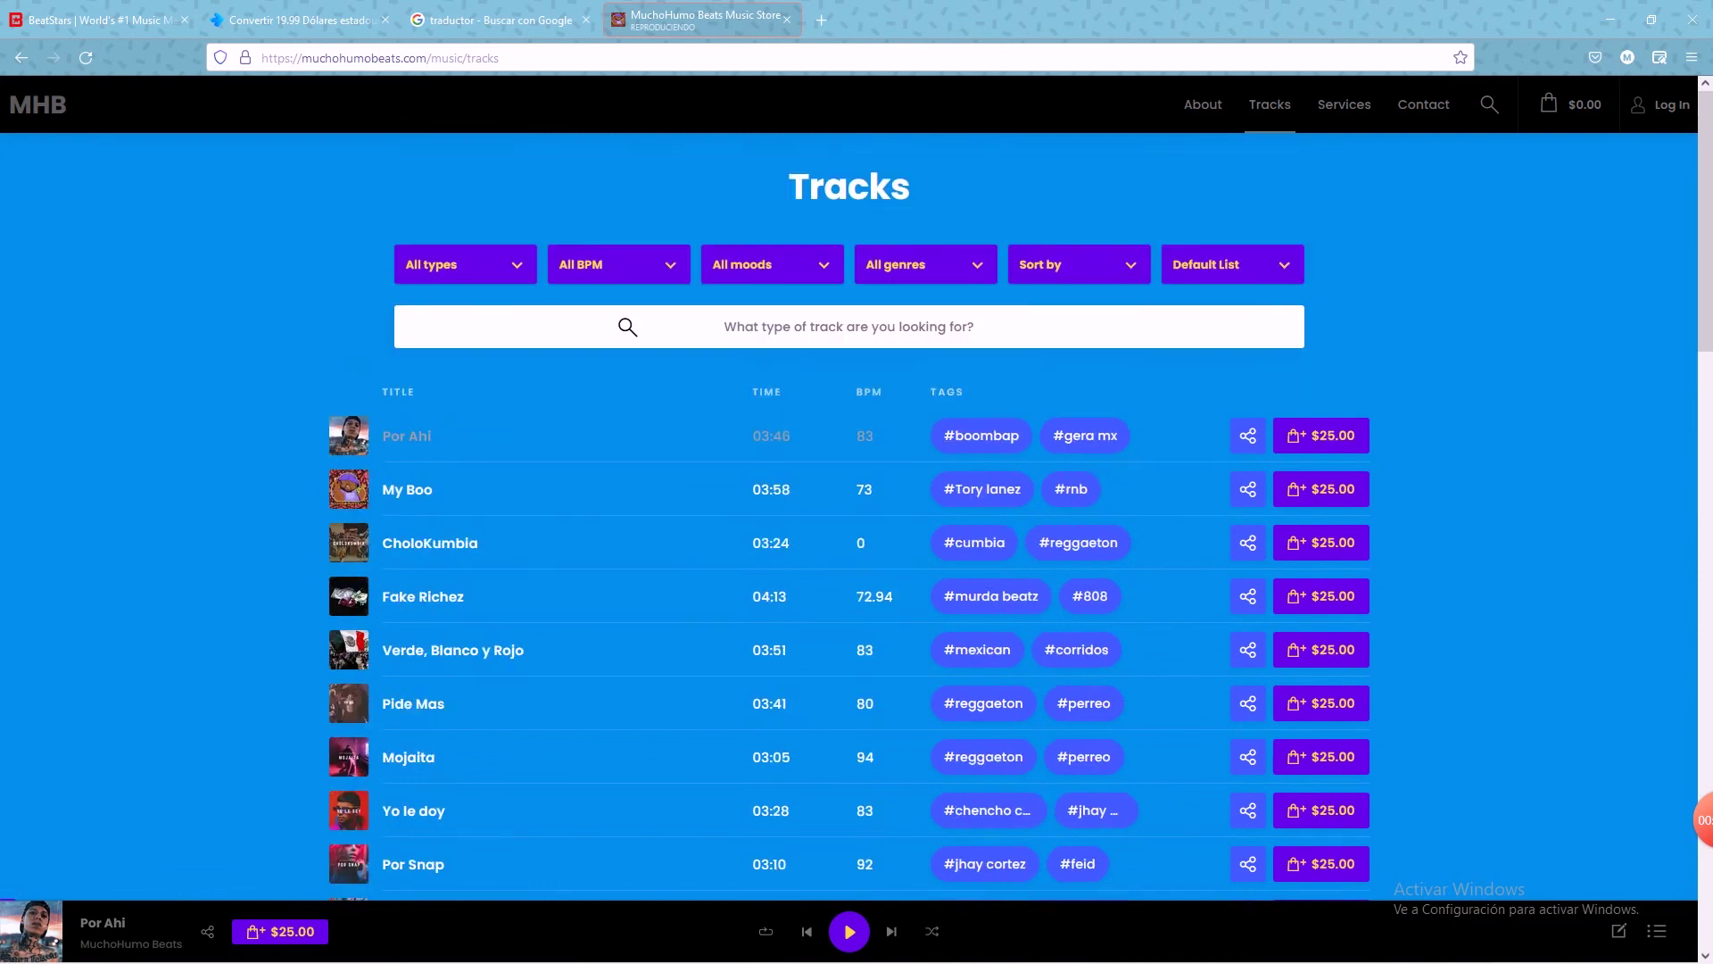
Step: Switch back to BeatStars and view the play stats for the last 90 days, including top tracks, fans, countries and sources
{"action": "left_click", "coordinate": [98, 20]}
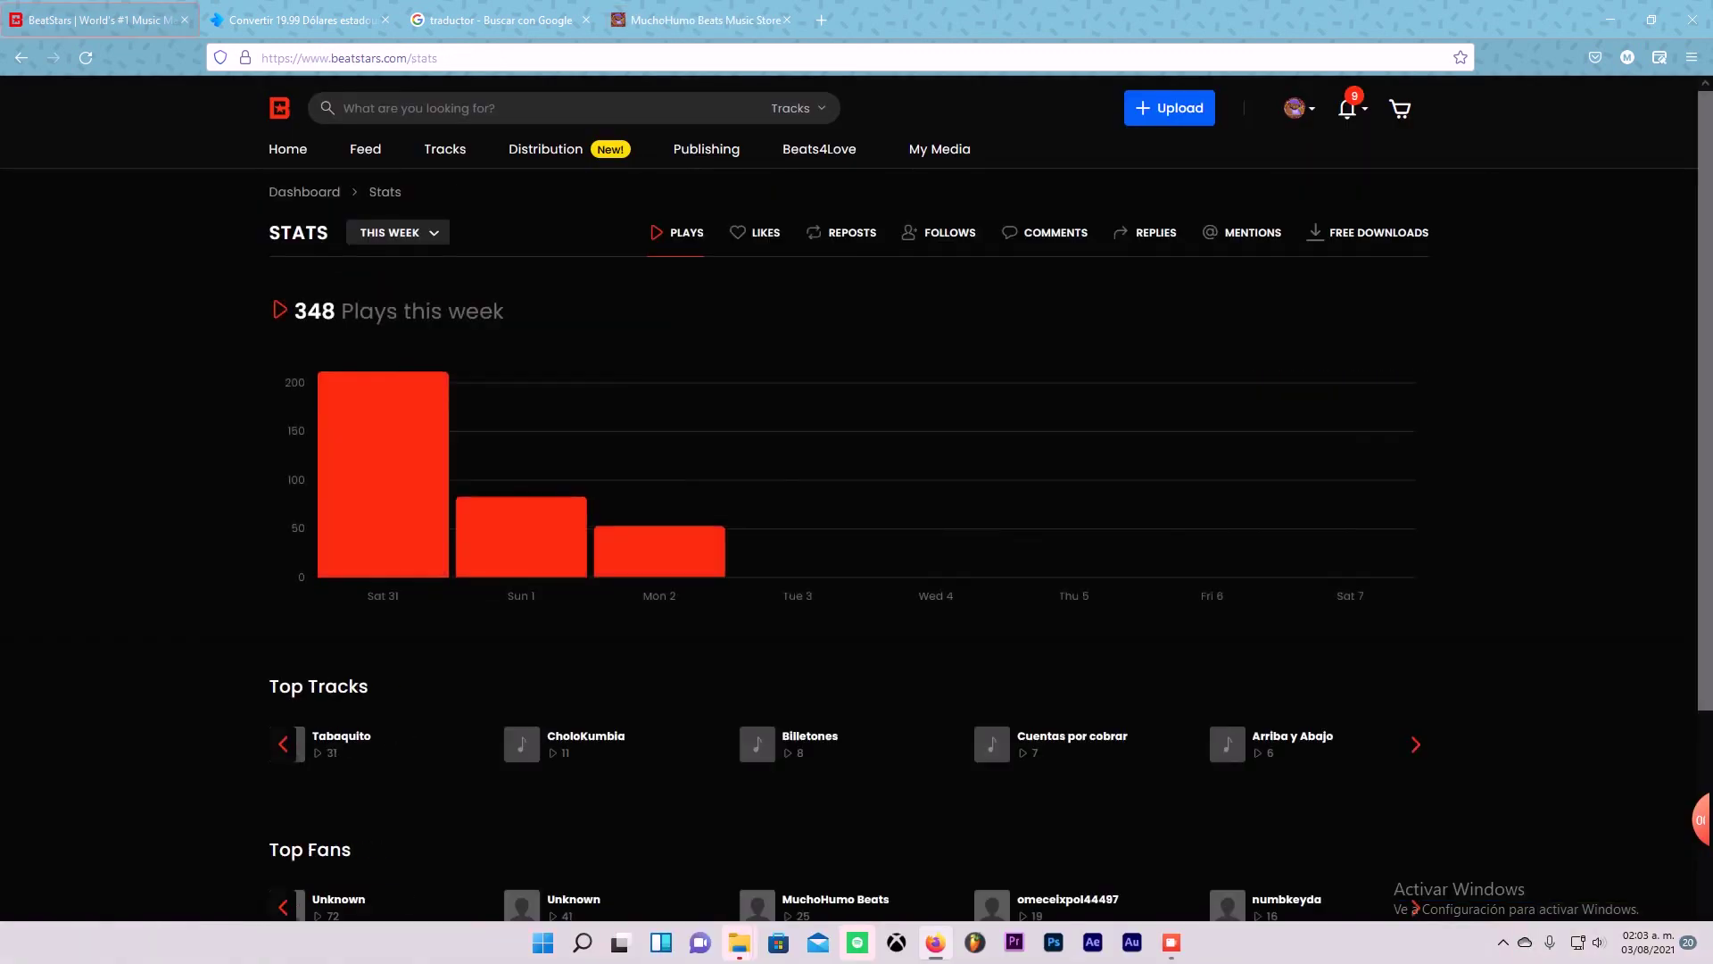
{"action": "left_click", "coordinate": [398, 233]}
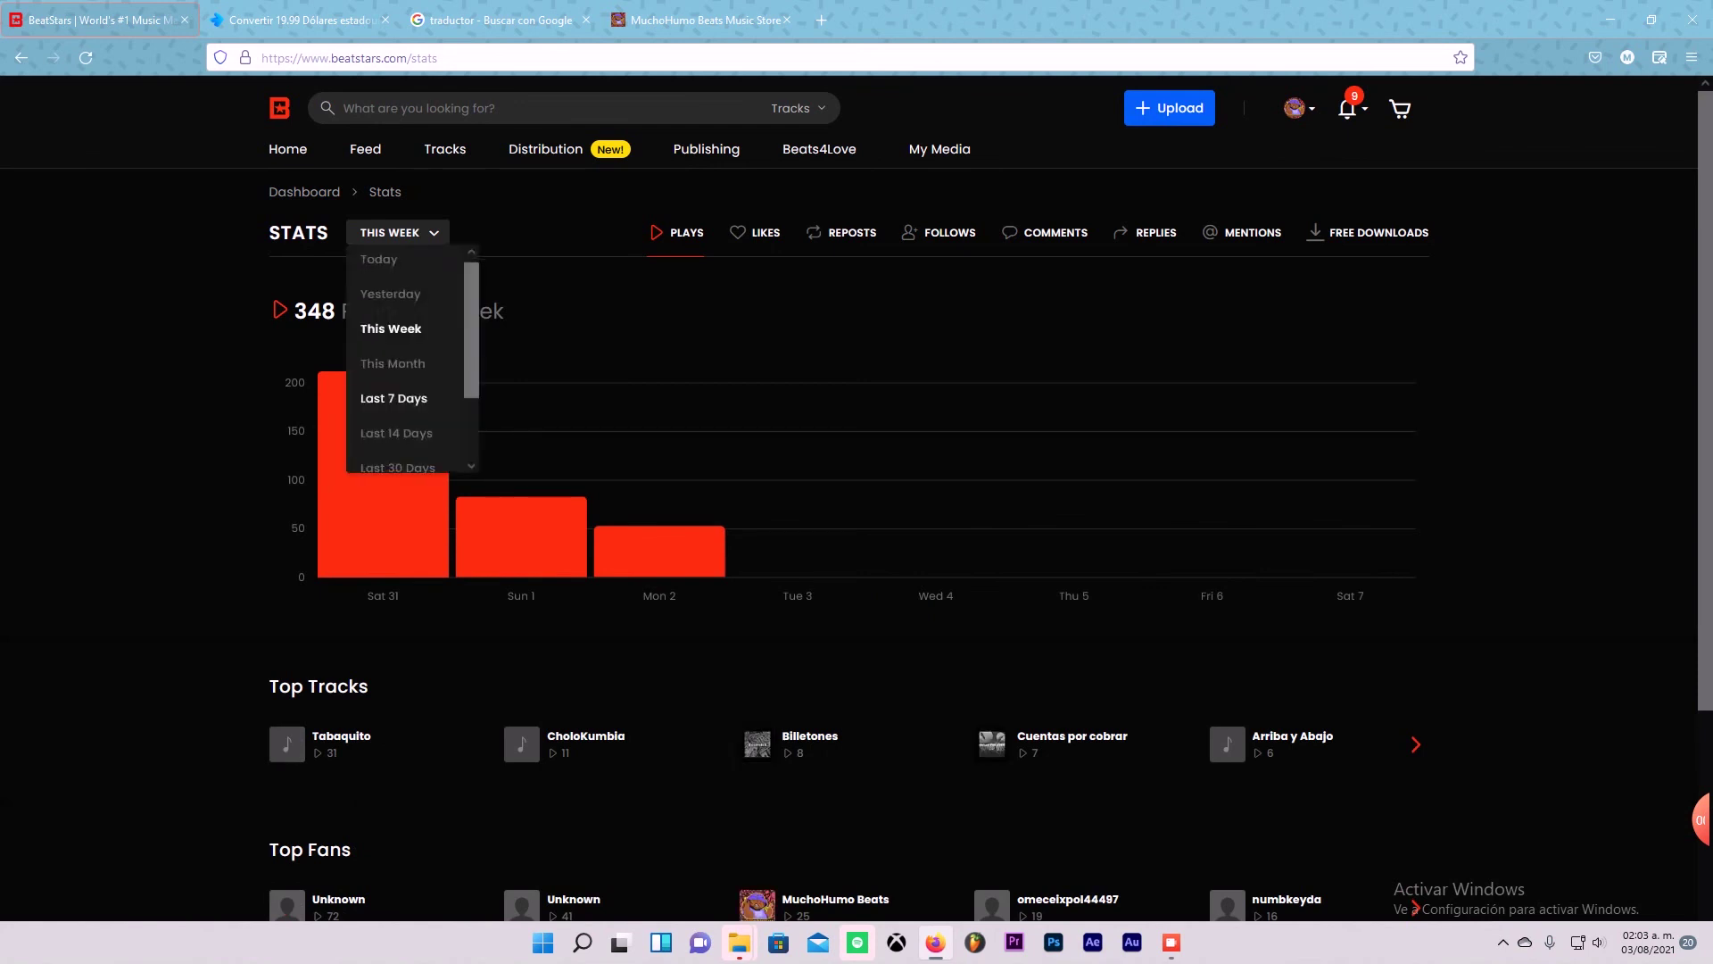
{"action": "scroll", "coordinate": [398, 410], "scroll_direction": "down", "scroll_amount": 1}
{"action": "left_click", "coordinate": [398, 456]}
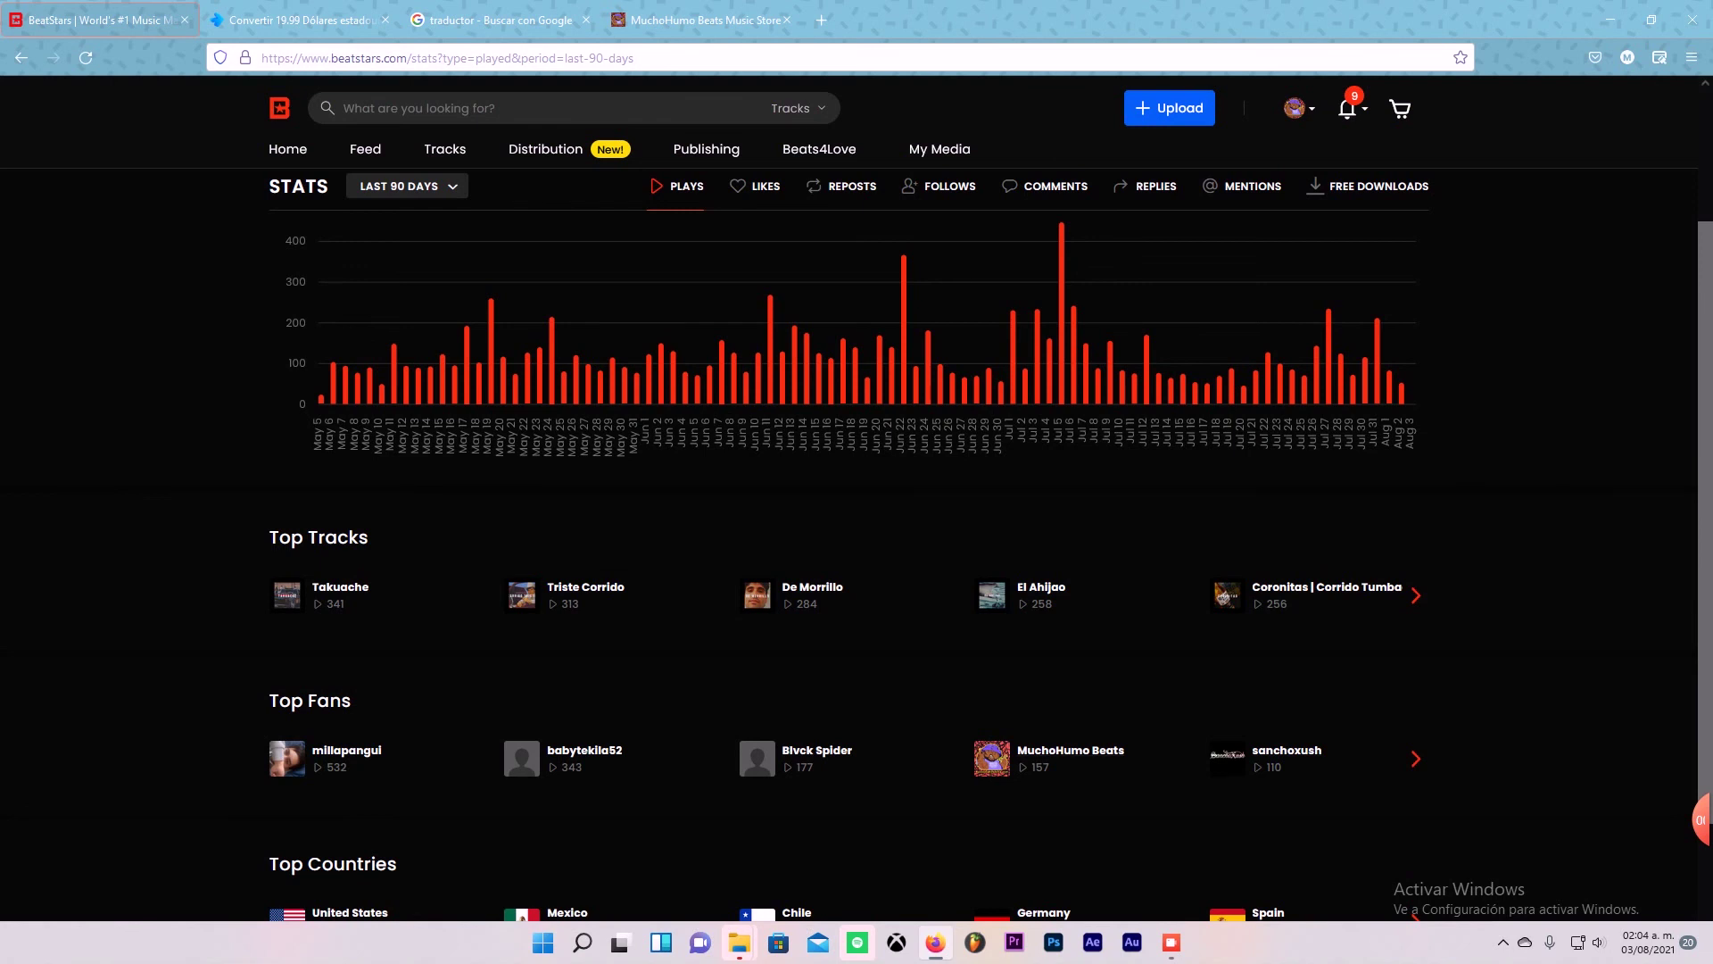
{"action": "scroll", "coordinate": [856, 535], "scroll_direction": "down", "scroll_amount": 2}
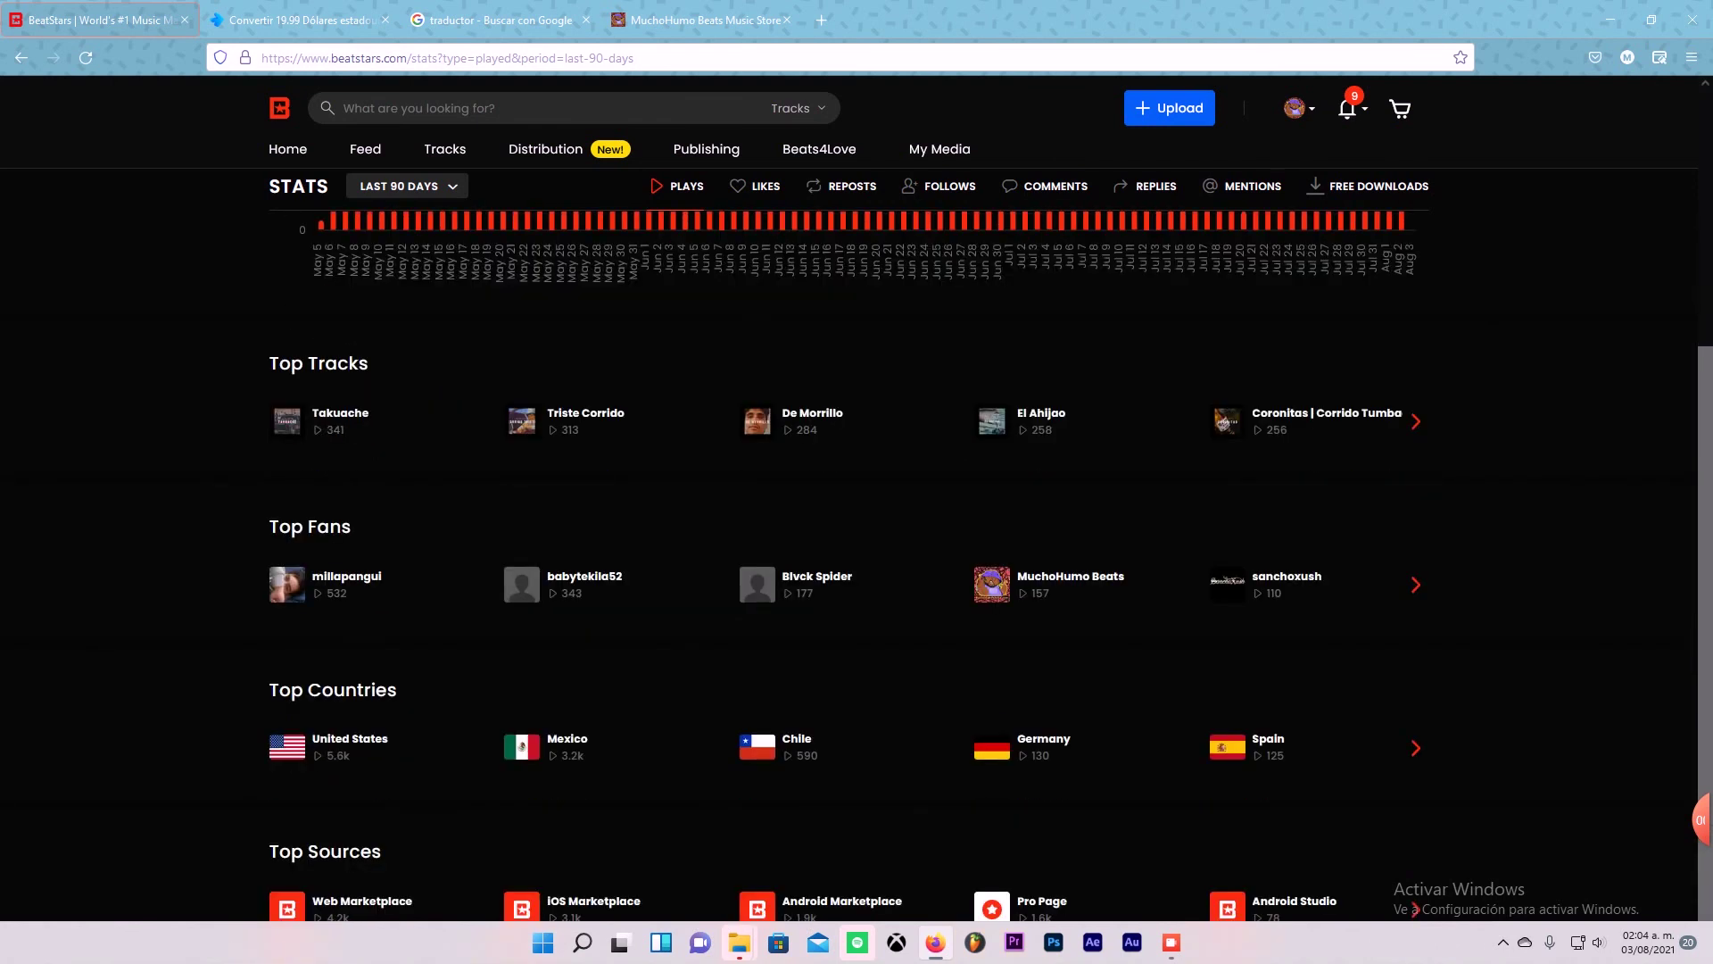